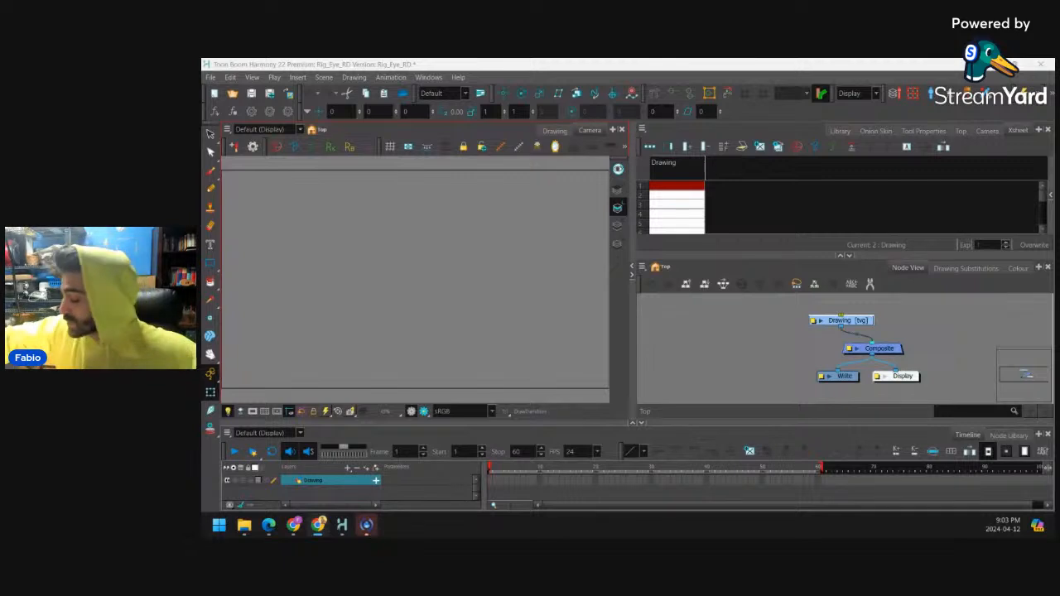
Resize the workspace to give the node network more room while keeping the timeline visible
left_click_drag(854, 256, 854, 239)
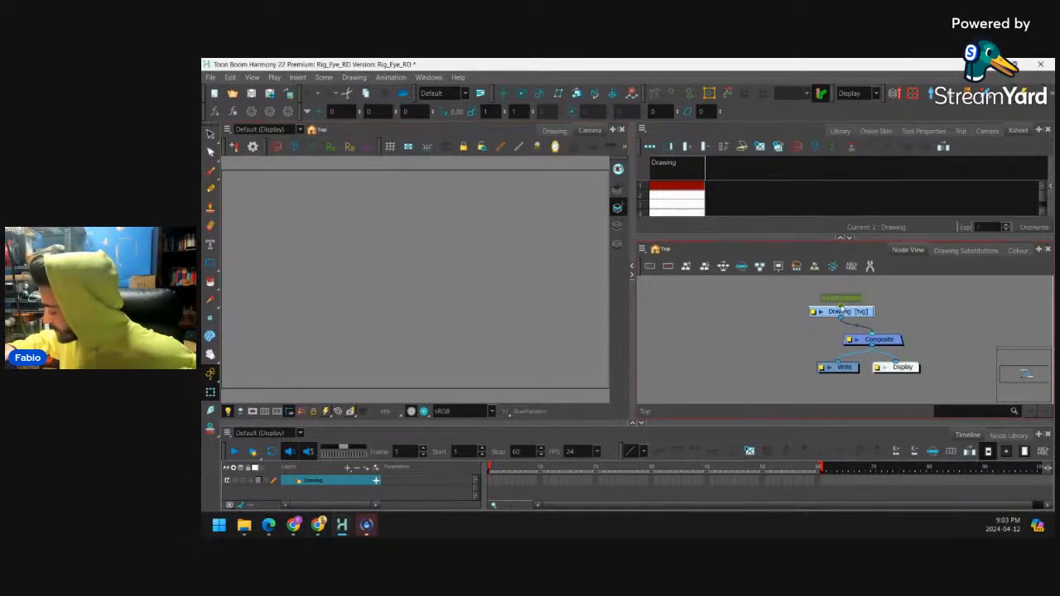
left_click(642, 423)
left_click(753, 350)
scroll(753, 351, "down", 2)
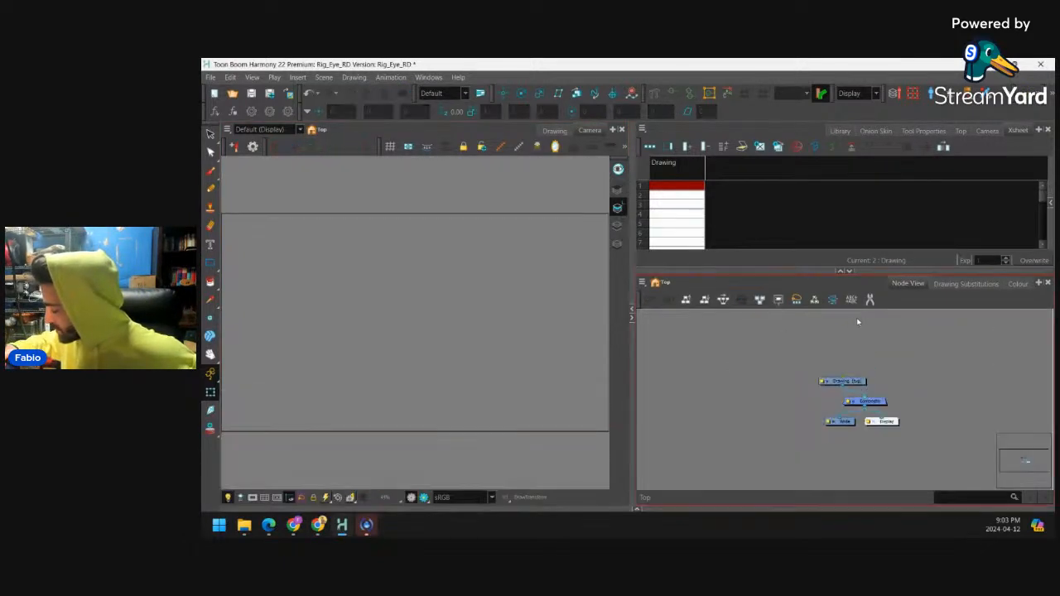
left_click_drag(638, 510, 637, 431)
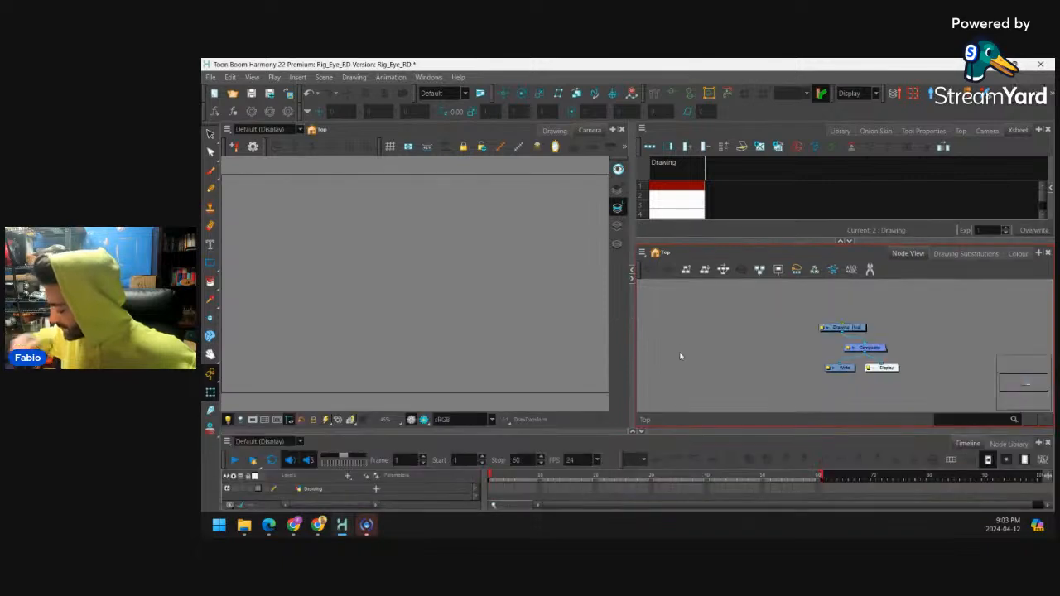
Line up the Drawing node directly above the Composite node and enlarge the node network area slightly
left_click_drag(853, 328, 879, 323)
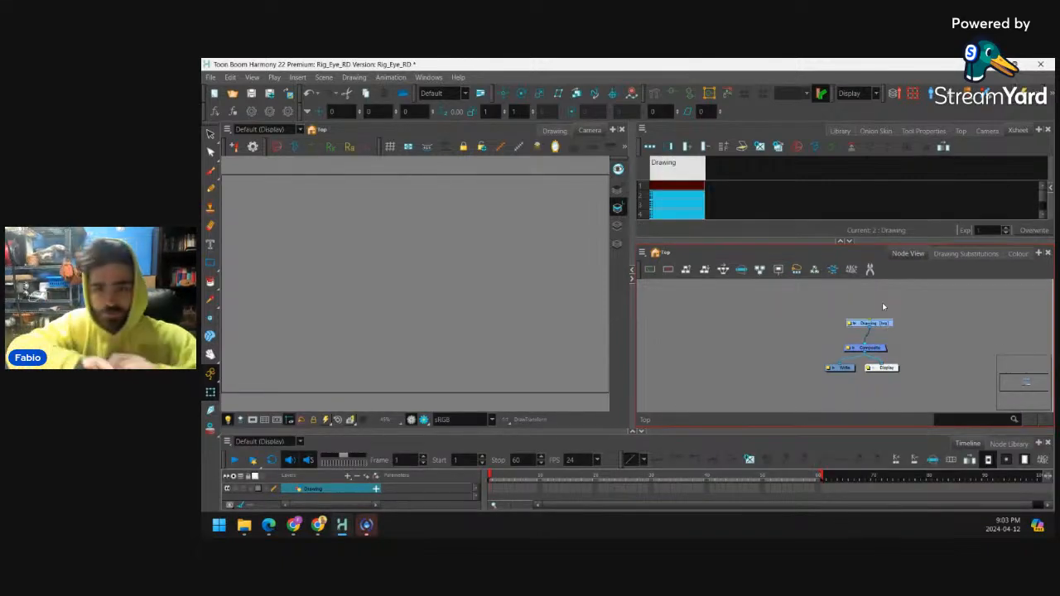
left_click(310, 280)
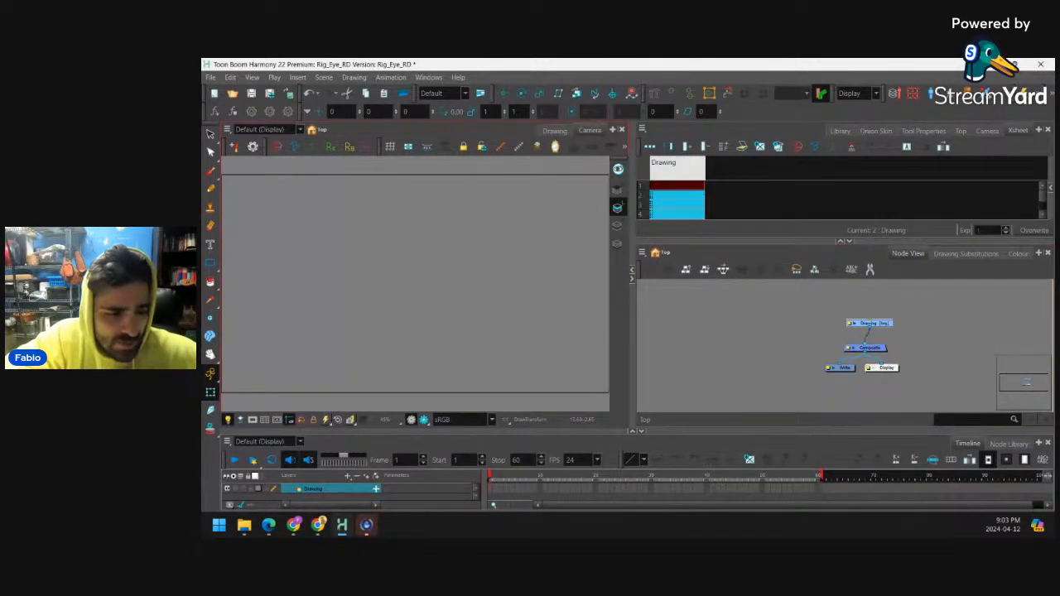
key("alt+Tab")
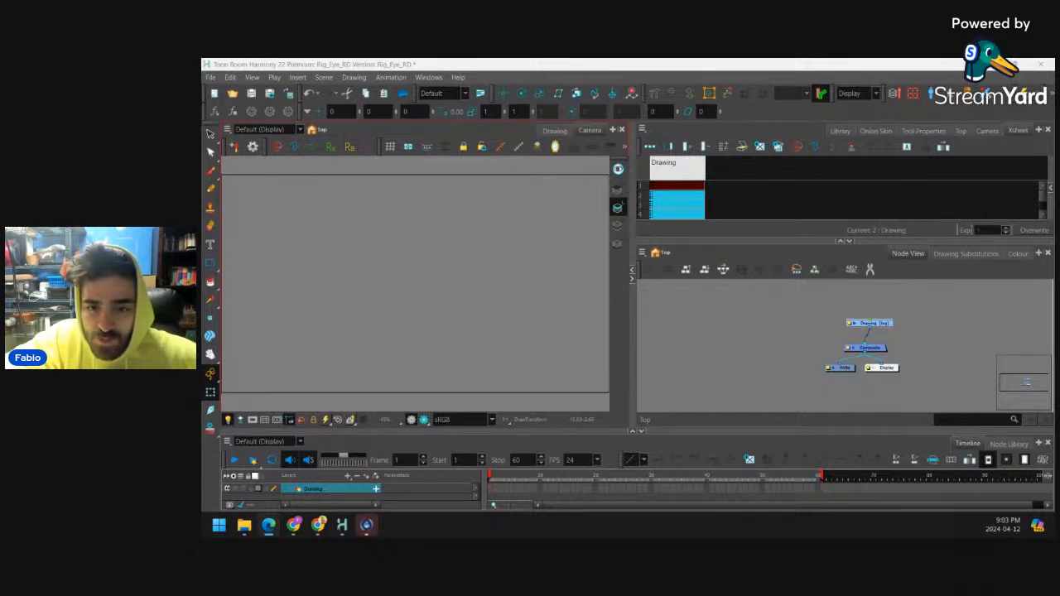
left_click(787, 333)
left_click_drag(879, 326, 875, 323)
left_click_drag(855, 241, 854, 232)
left_click(819, 311)
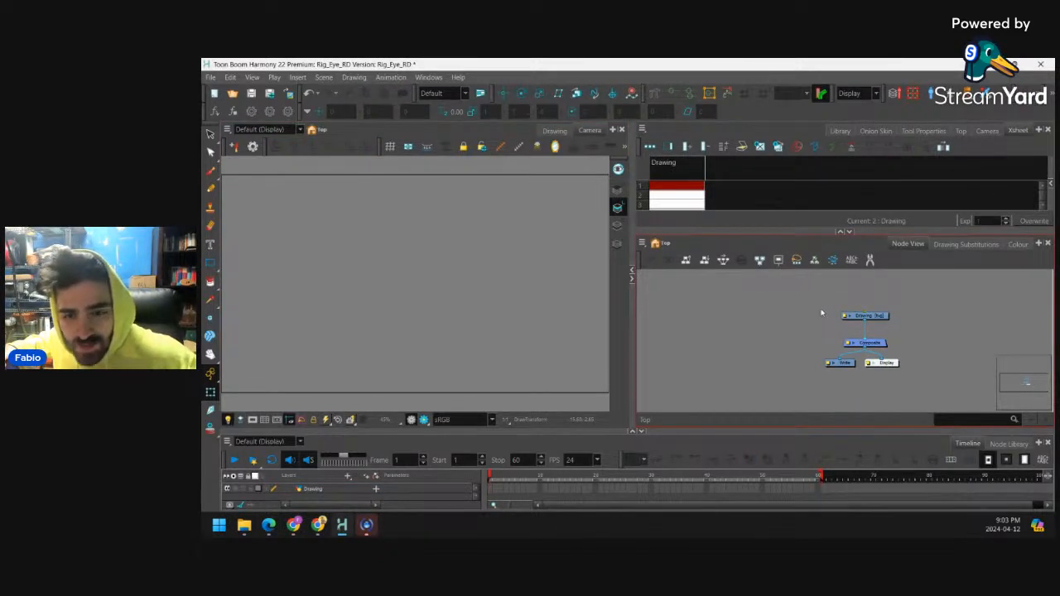
Add a peg beside the Drawing node and name it Whole_Sphere
key("ctrl+p")
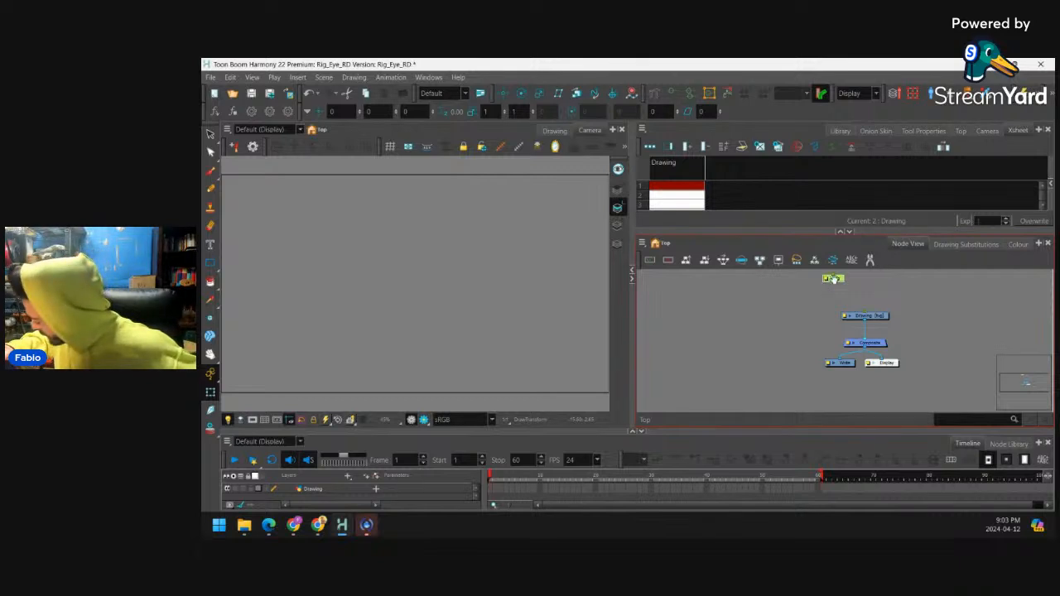
left_click_drag(833, 279, 816, 299)
key("2")
double_click(816, 294)
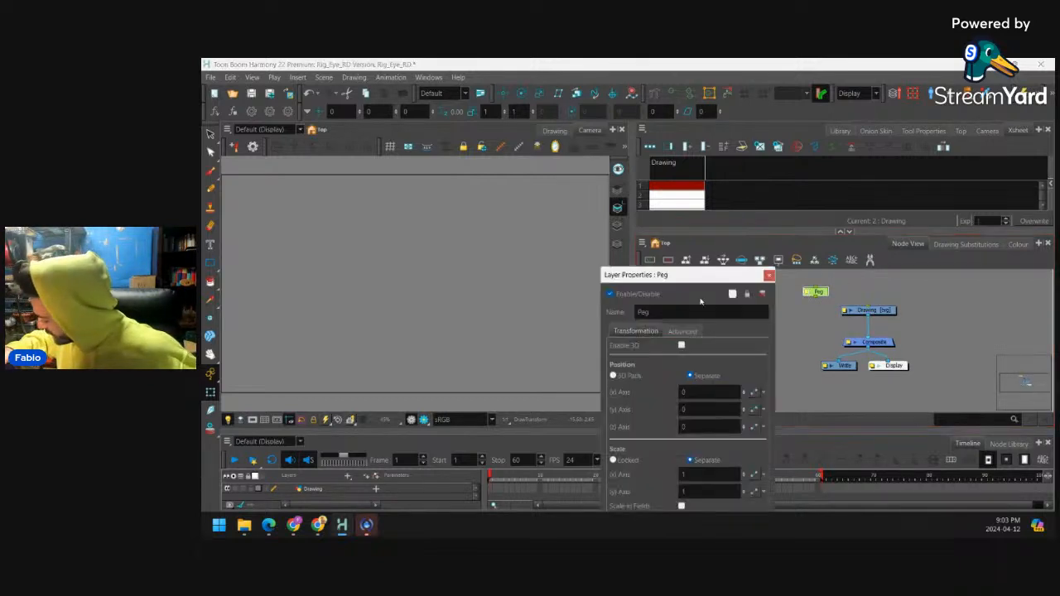
type("Whol")
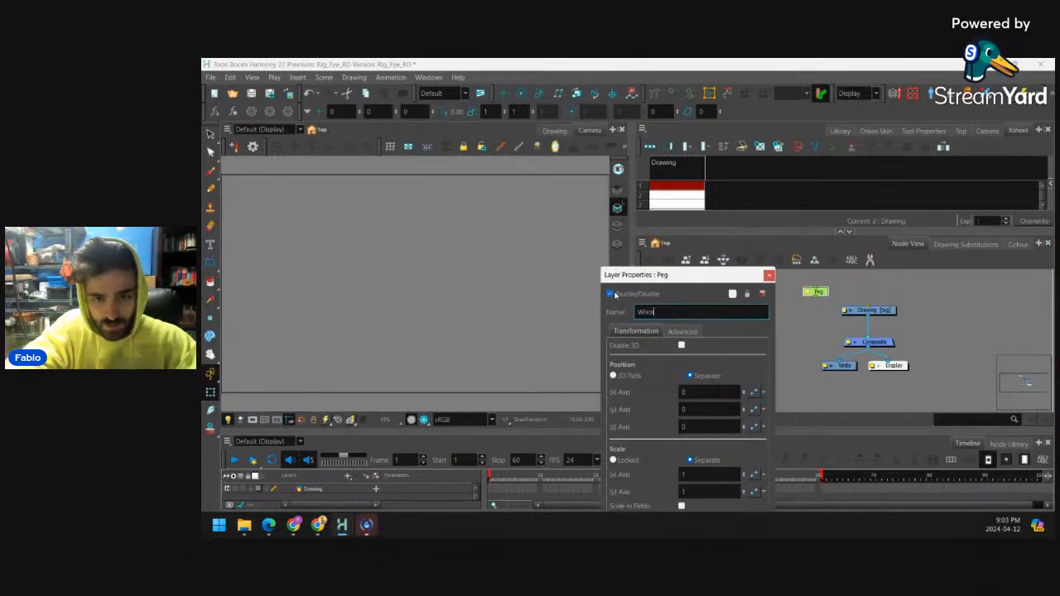
type("e_Sphee")
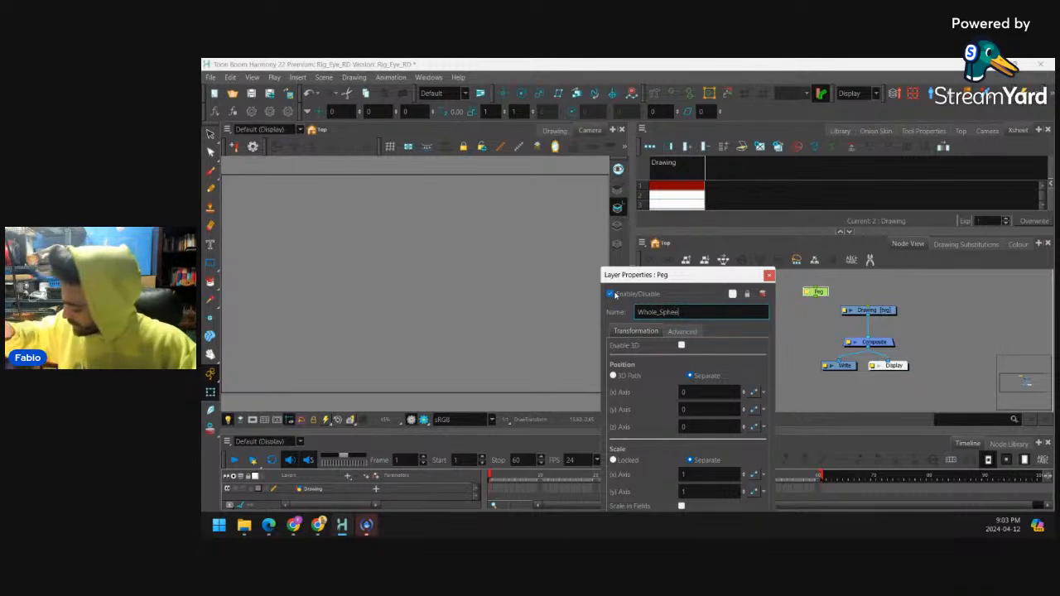
key("BackSpace")
type("re")
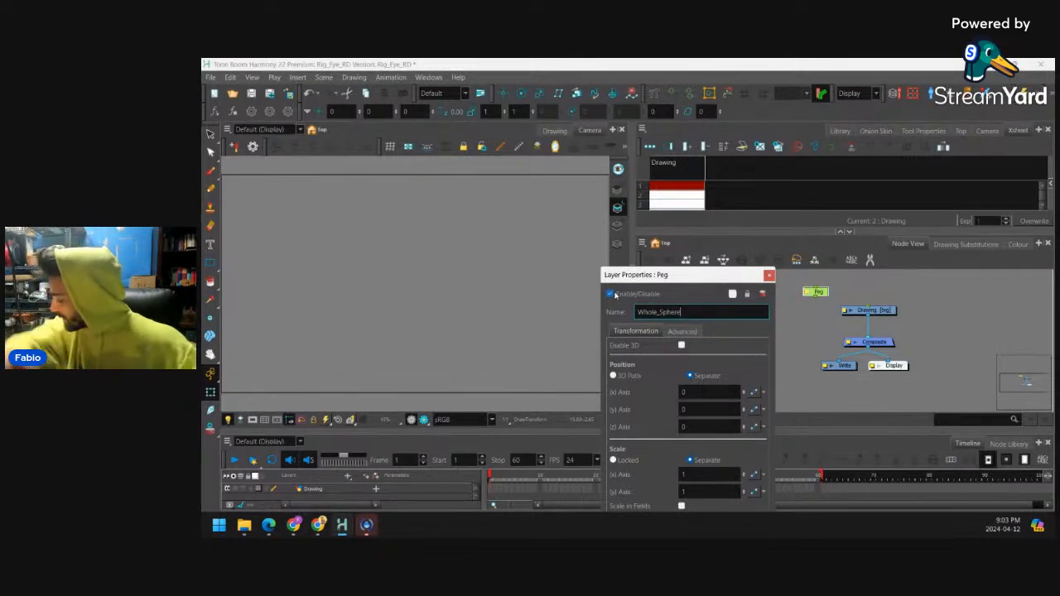
left_click(769, 275)
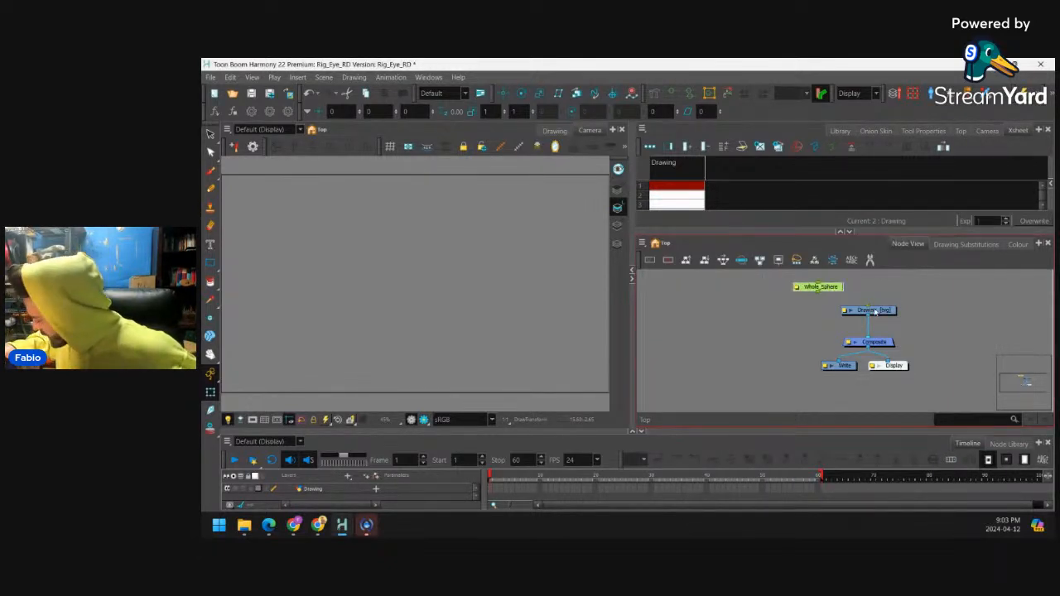
Arrange the network with the Whole_Sphere peg above the Drawing node and the Composite, Write and Display nodes below
left_click_drag(875, 311, 869, 319)
left_click_drag(831, 287, 867, 288)
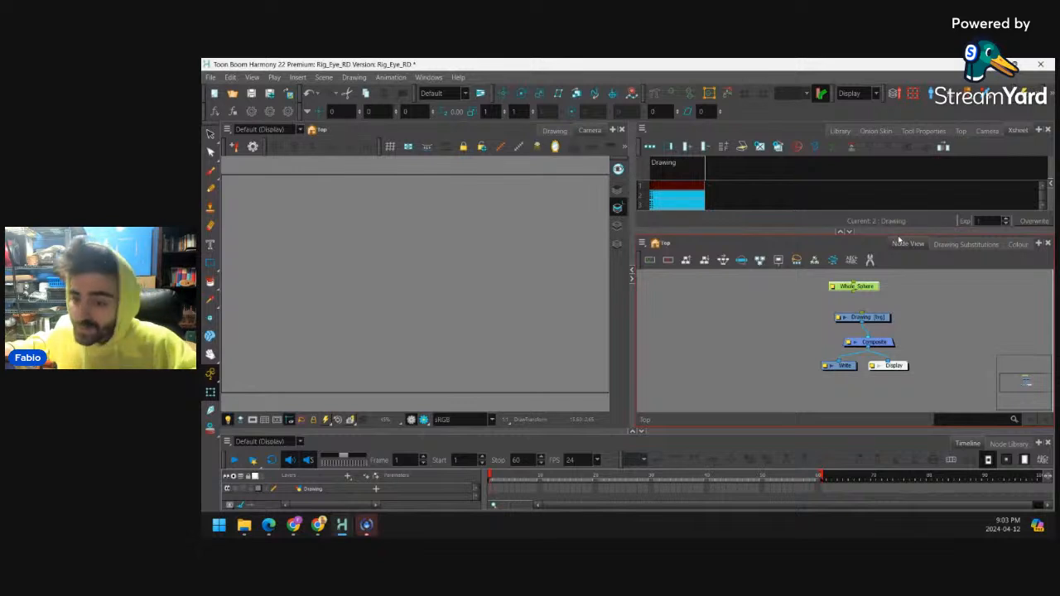
left_click_drag(878, 319, 884, 317)
left_click_drag(819, 347, 905, 377)
left_click_drag(874, 342, 871, 348)
Rename the Drawing node as Sphere_Layout
left_click(844, 316)
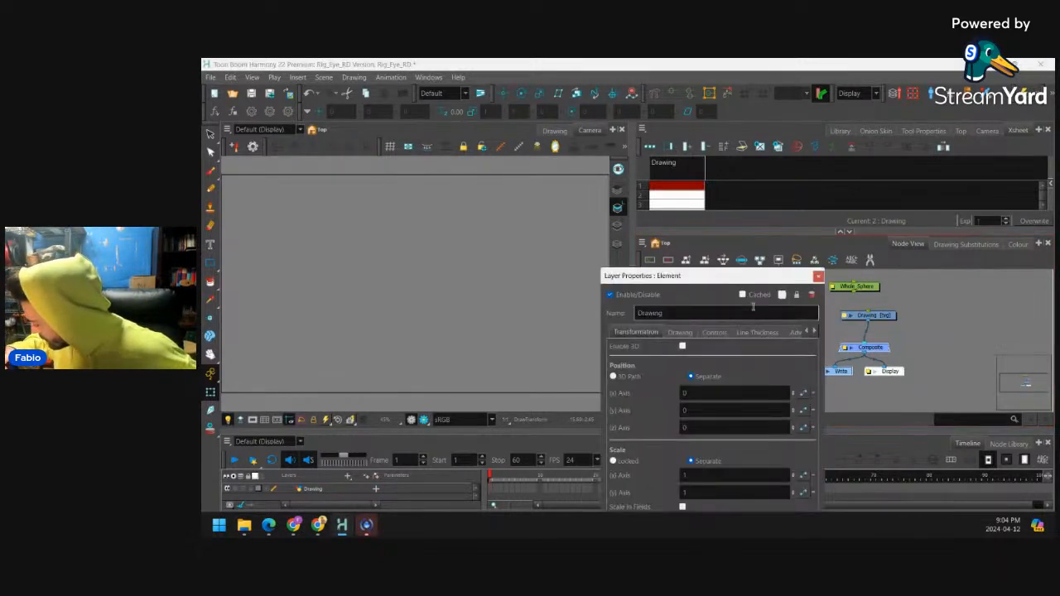
double_click(753, 309)
type("Spher")
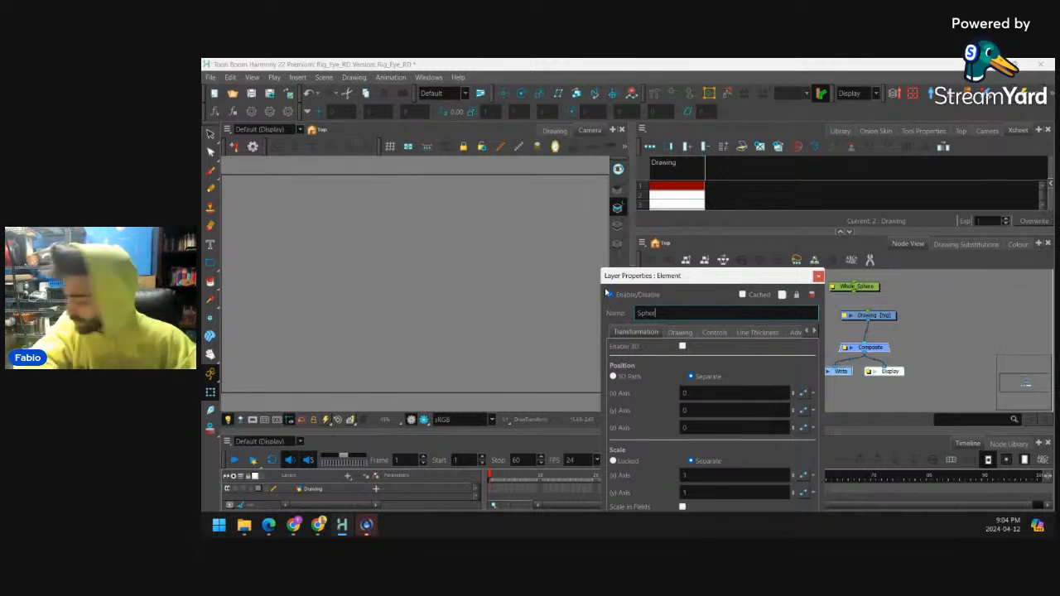
type("e_Layout")
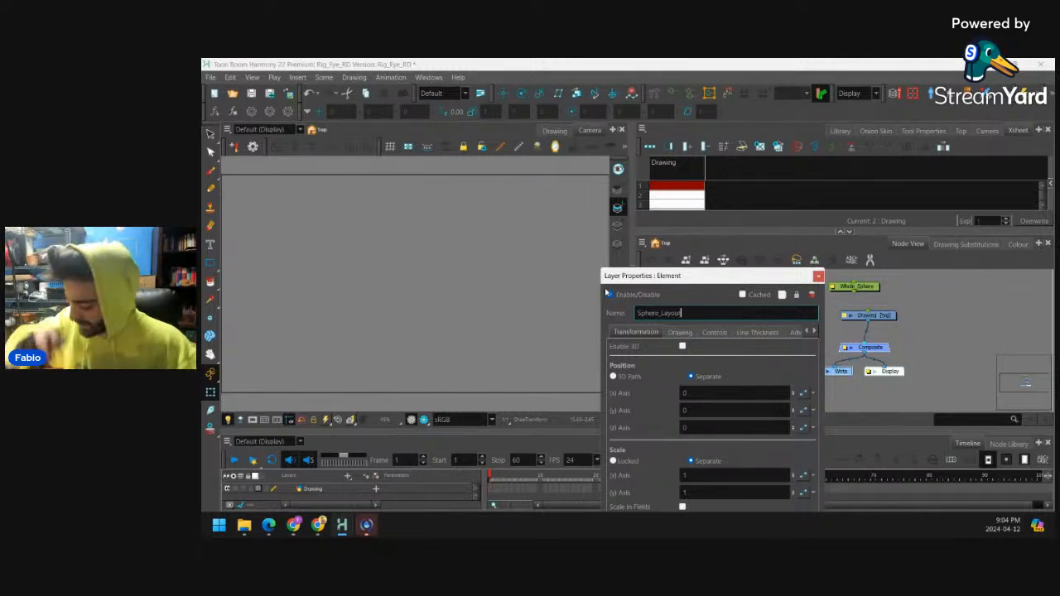
key("Return")
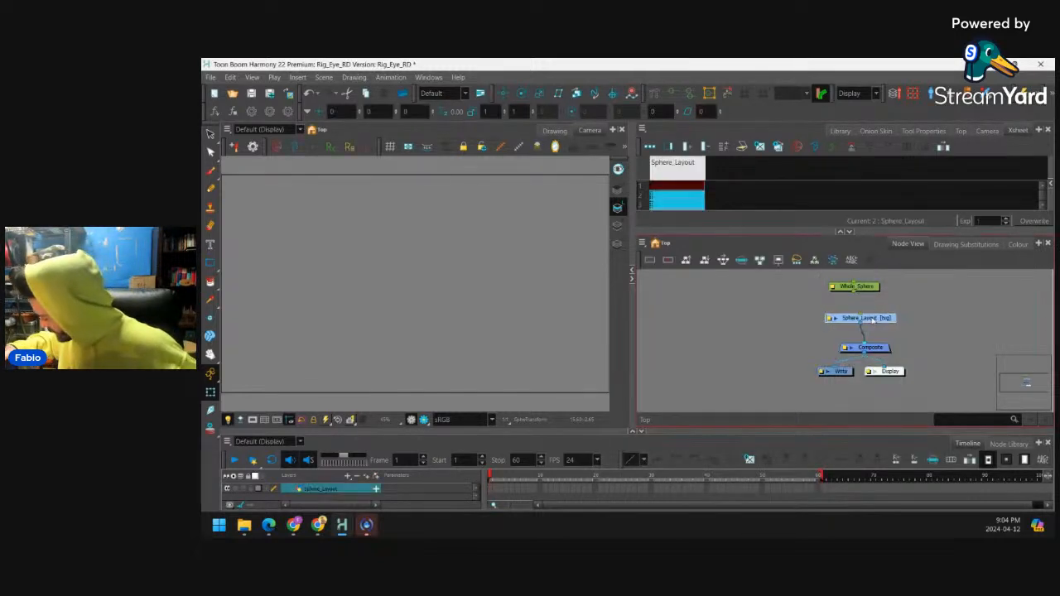
Connect the Whole_Sphere peg to Sphere_Layout and straighten the nodes into a vertical column
left_click_drag(862, 233, 861, 224)
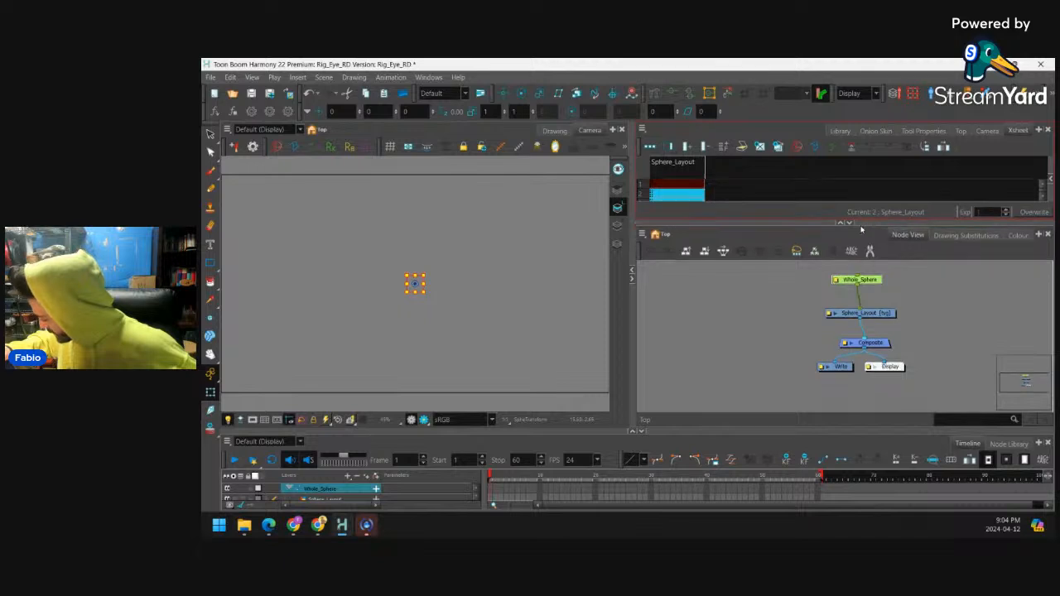
left_click(883, 284)
left_click_drag(876, 280, 879, 306)
left_click(878, 313)
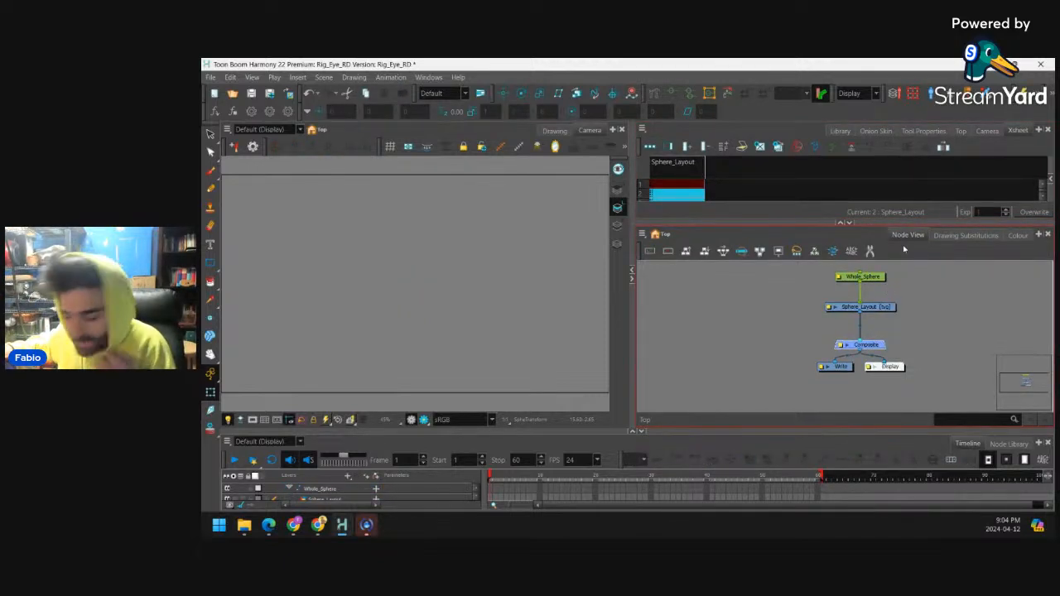
Collapse the Whole_Sphere layer in the timeline, enlarge the timeline area and select the layer's first frame
left_click(297, 488)
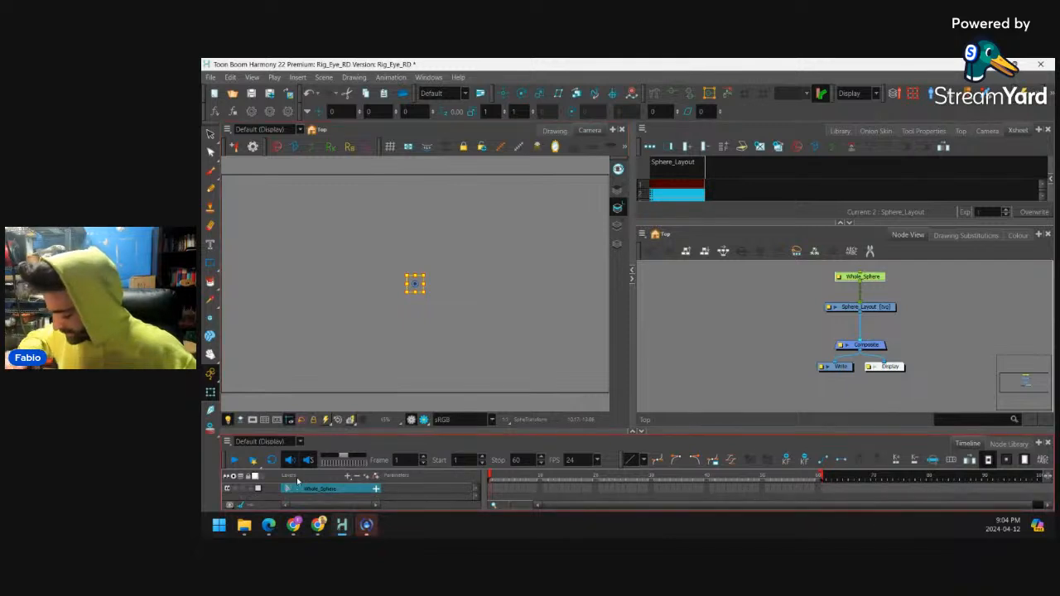
left_click_drag(497, 432, 497, 411)
left_click(491, 469)
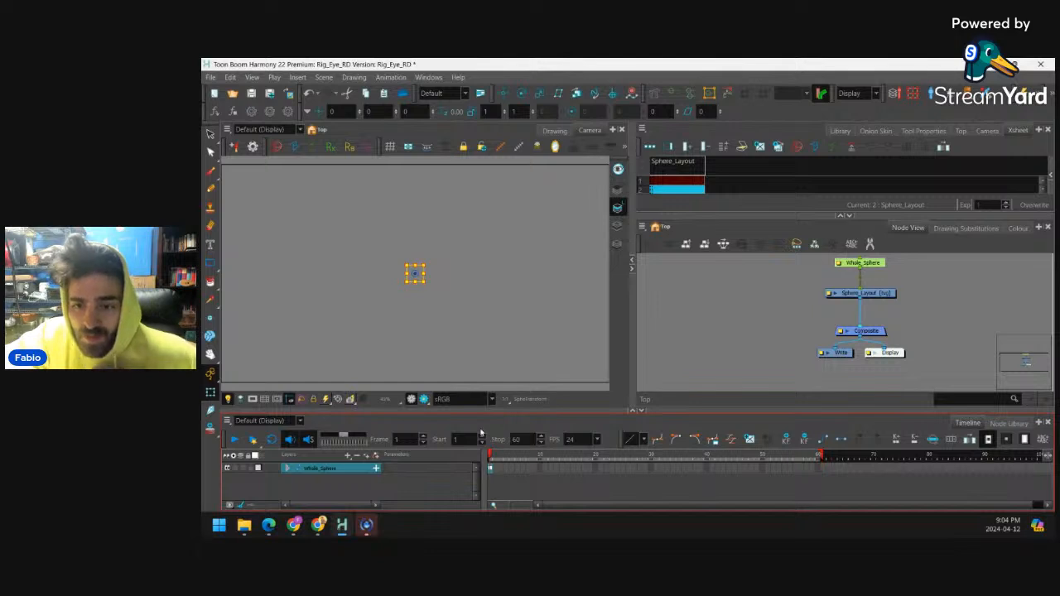
Move the Whole_Sphere and Sphere_Layout nodes down closer to the Composite node
left_click(884, 309)
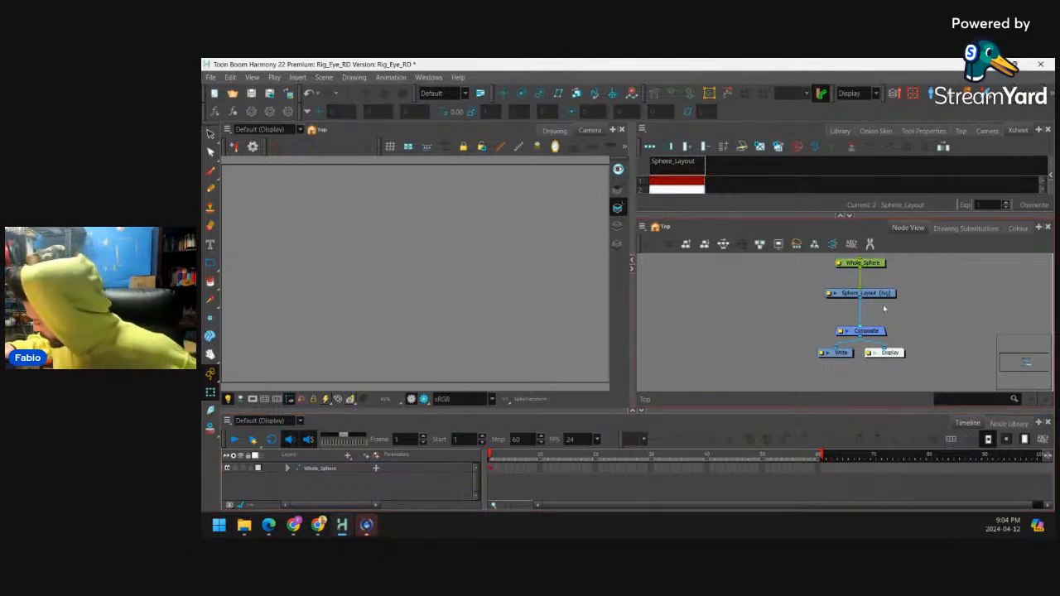
left_click_drag(878, 294, 878, 305)
left_click_drag(874, 262, 873, 275)
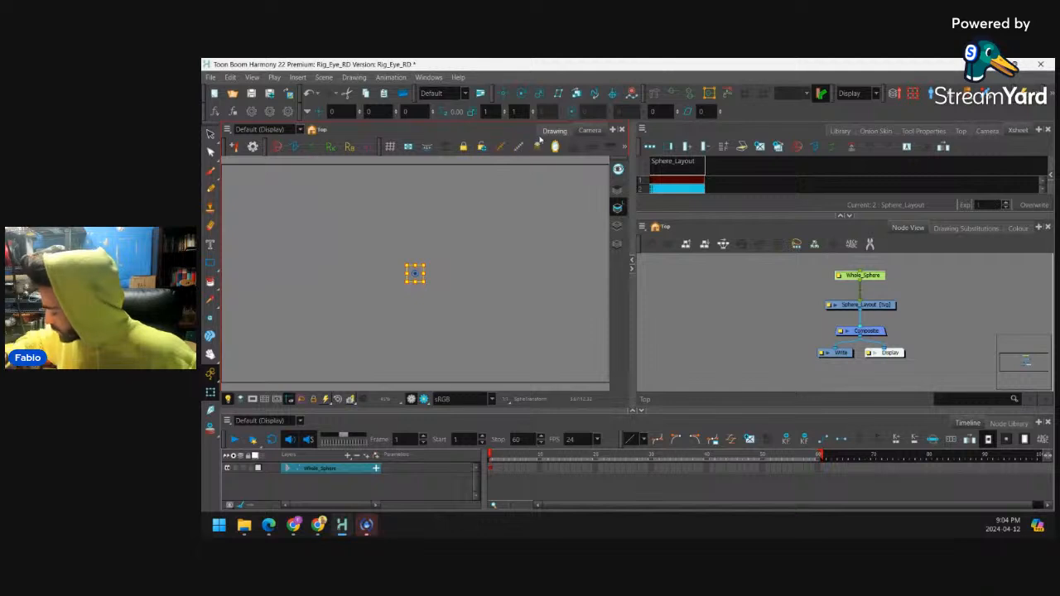
left_click(812, 322)
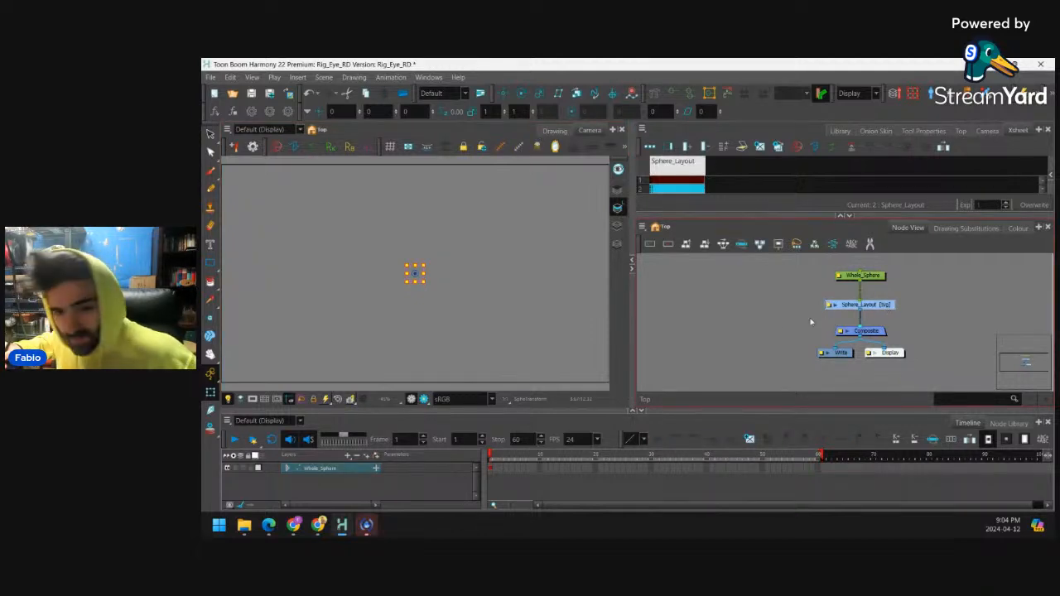
left_click(758, 307)
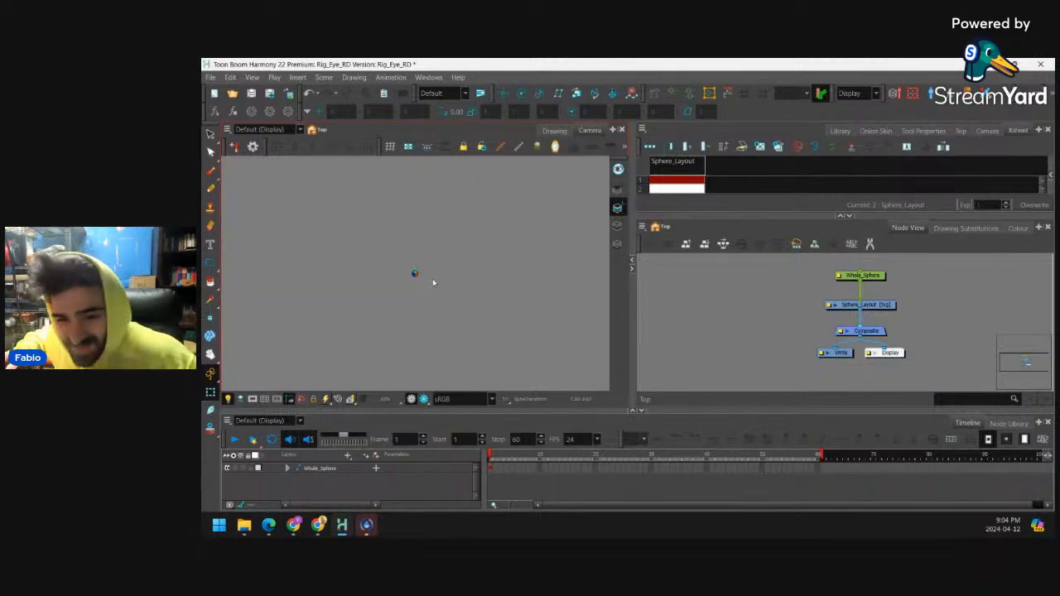
Draw a small red circle around the camera view's centre point on Sphere_Layout with the Ellipse tool
left_click(878, 305)
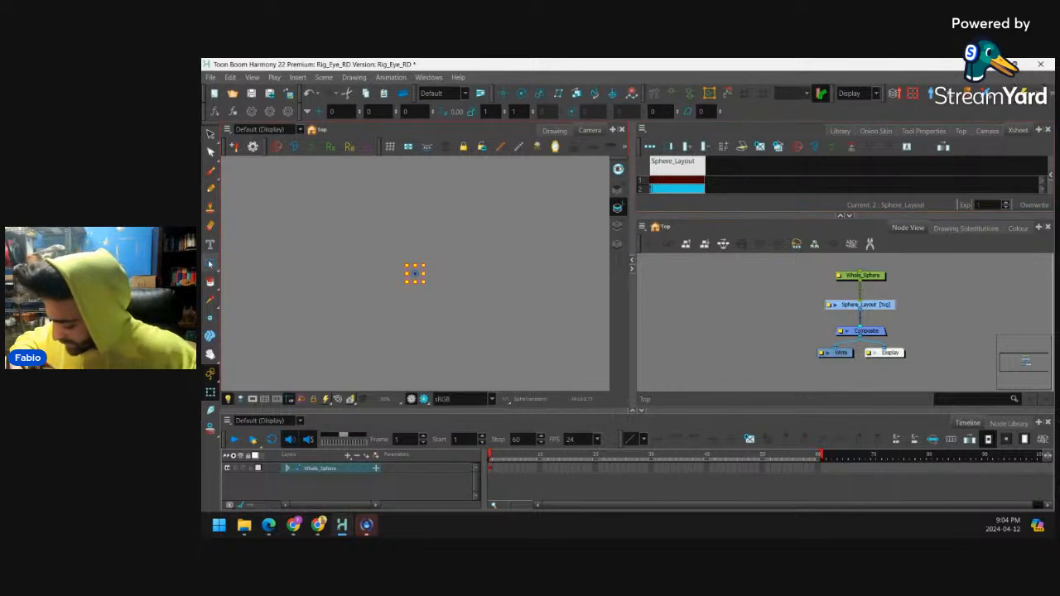
left_click(210, 262)
left_click(240, 274)
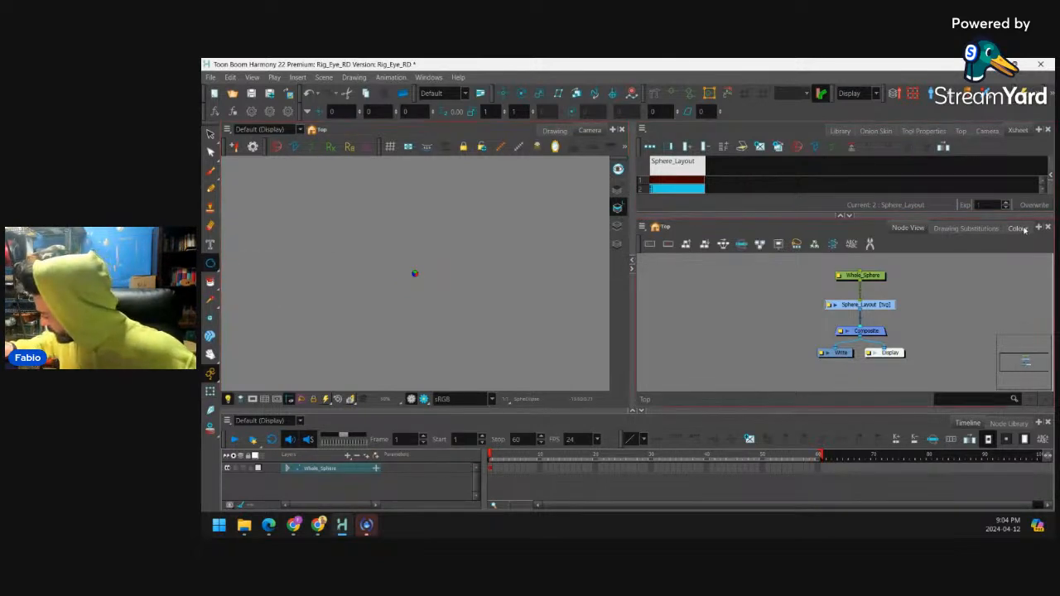
left_click(1018, 227)
left_click(679, 356)
left_click(908, 228)
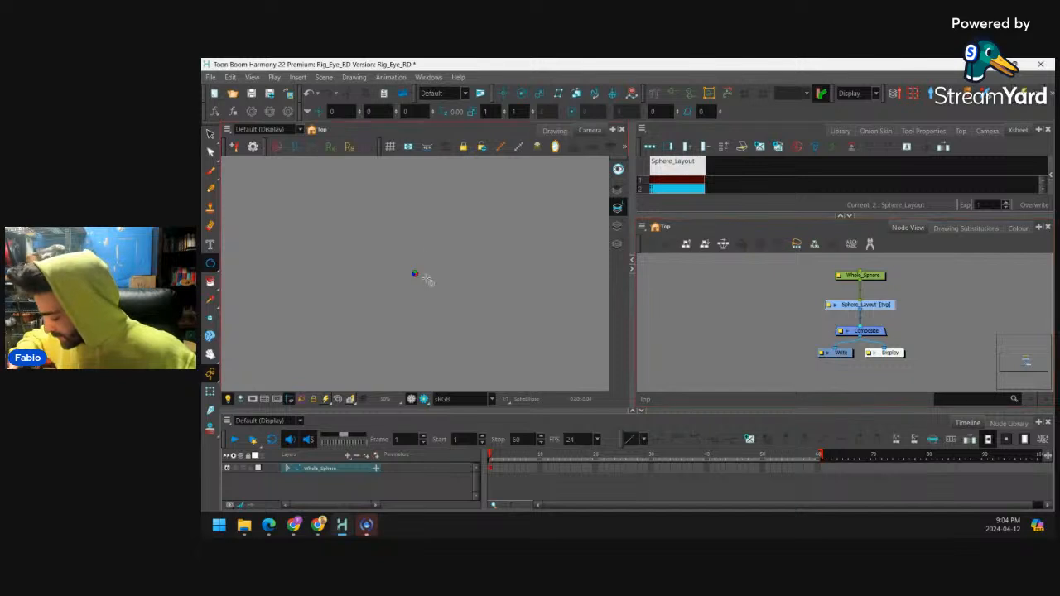
key("2")
key("2")
left_click_drag(414, 274, 419, 279)
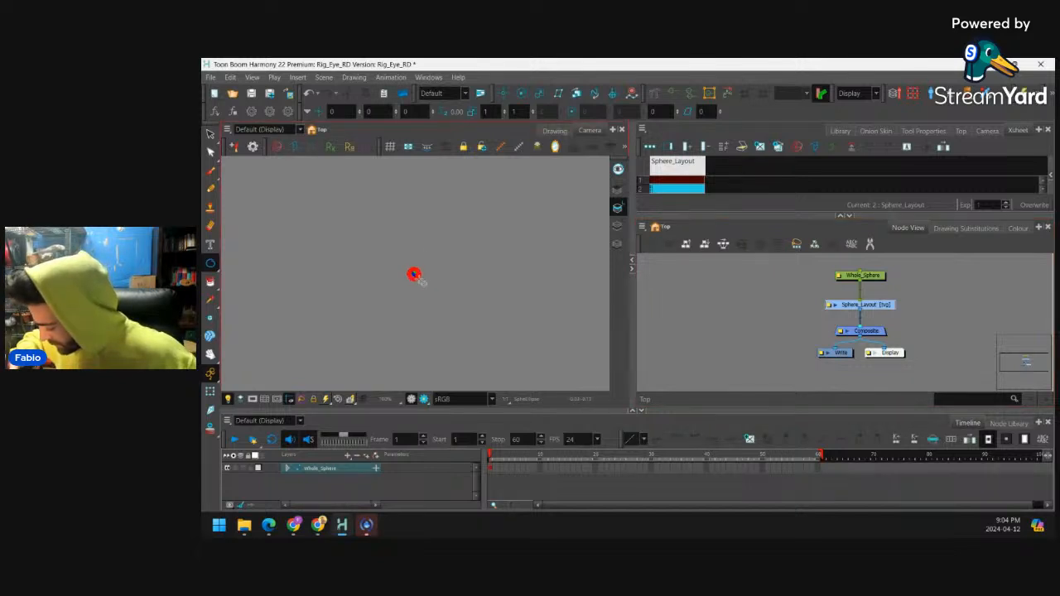
Centre the red circle on the pivot point and shrink it until only a tiny hole remains in its middle
key("2")
key("2")
key("2")
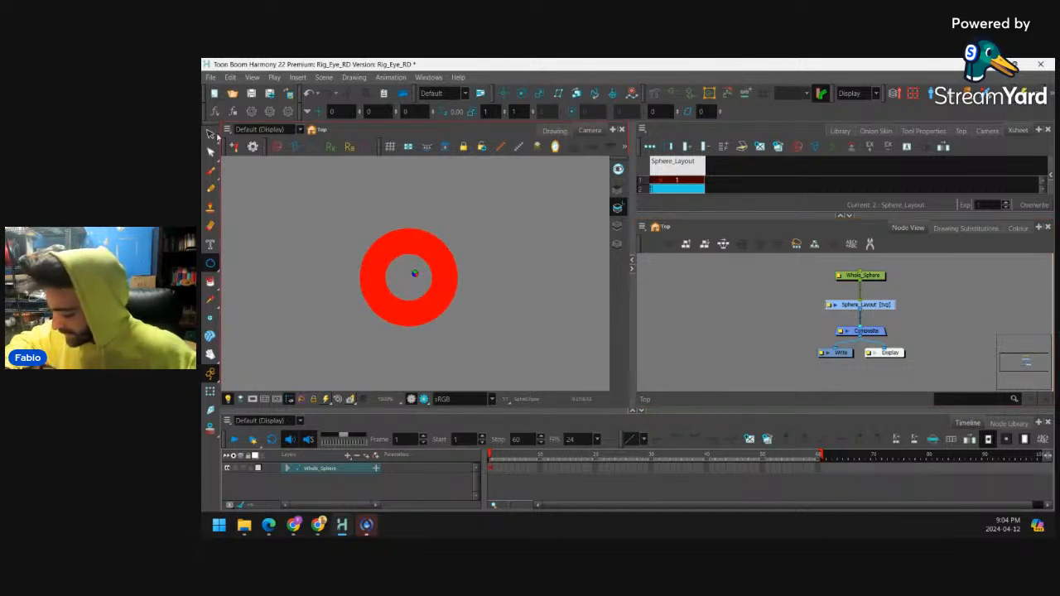
key("alt+s")
left_click_drag(443, 302, 417, 271)
key("2")
key("2")
key("2")
key("2")
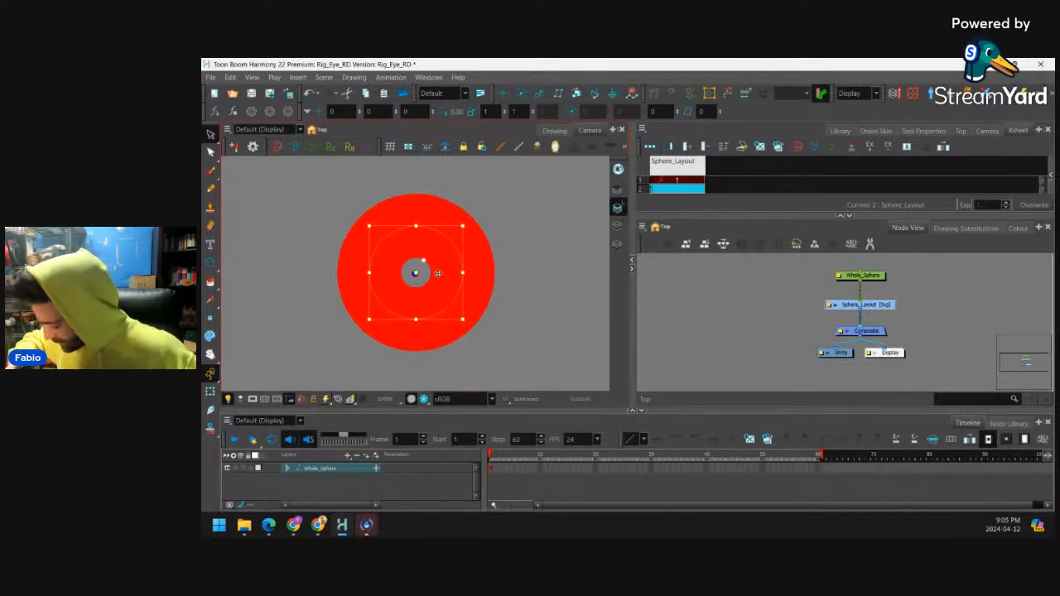
left_click_drag(462, 319, 450, 299)
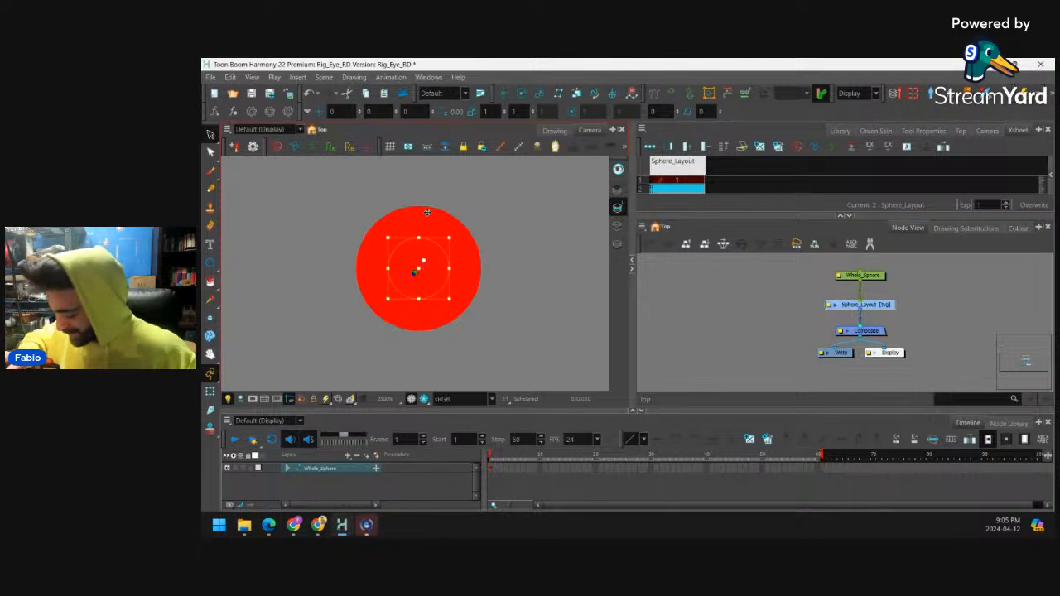
key("2")
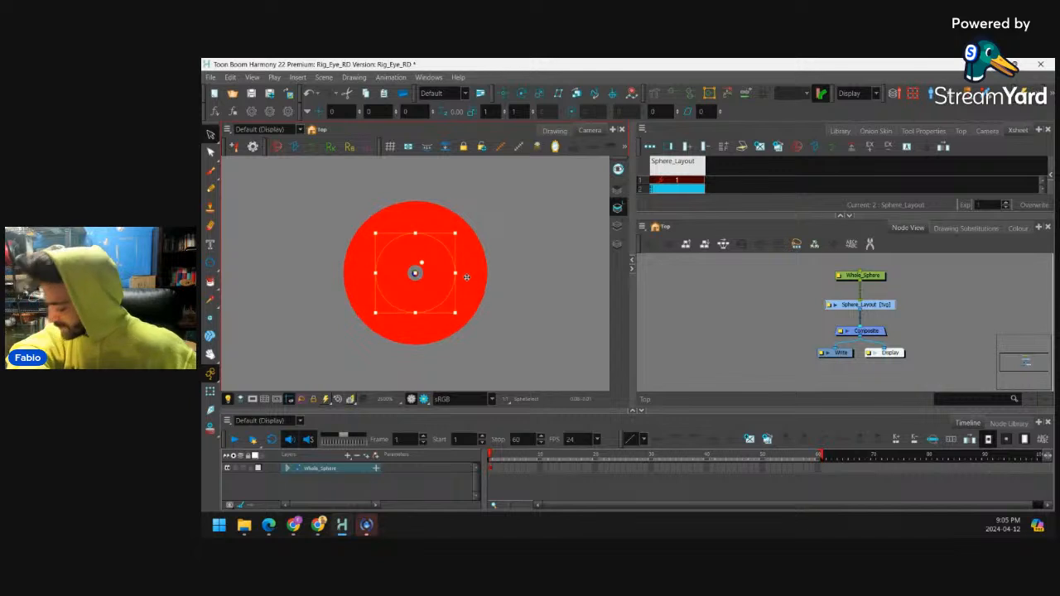
left_click(776, 319)
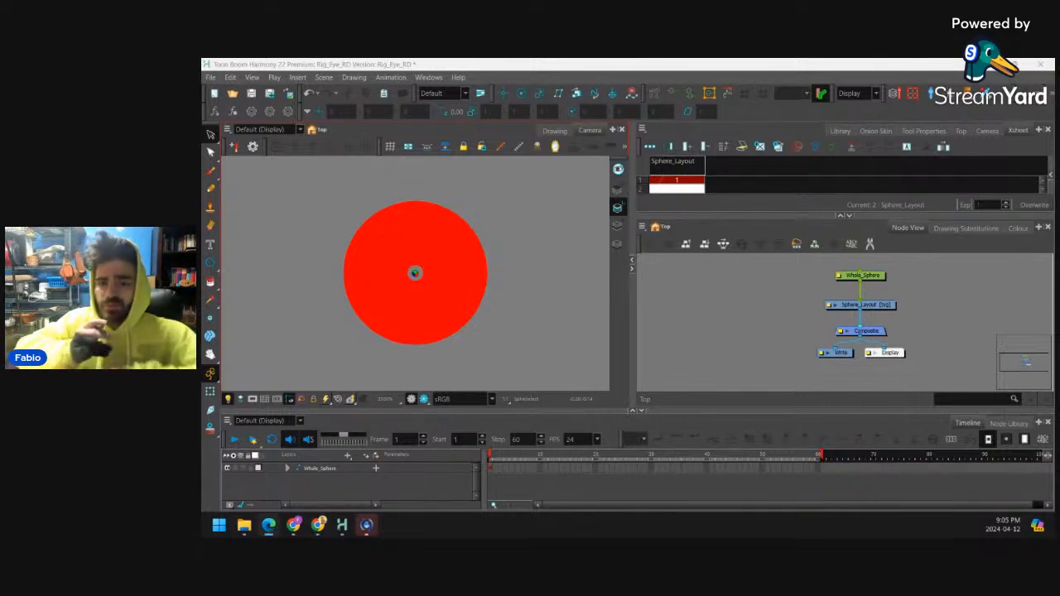
Enlarge a copy of the small red circle on Sphere_Layout around the pivot into an outer ring, keeping the original as a centre dot
left_click(890, 306)
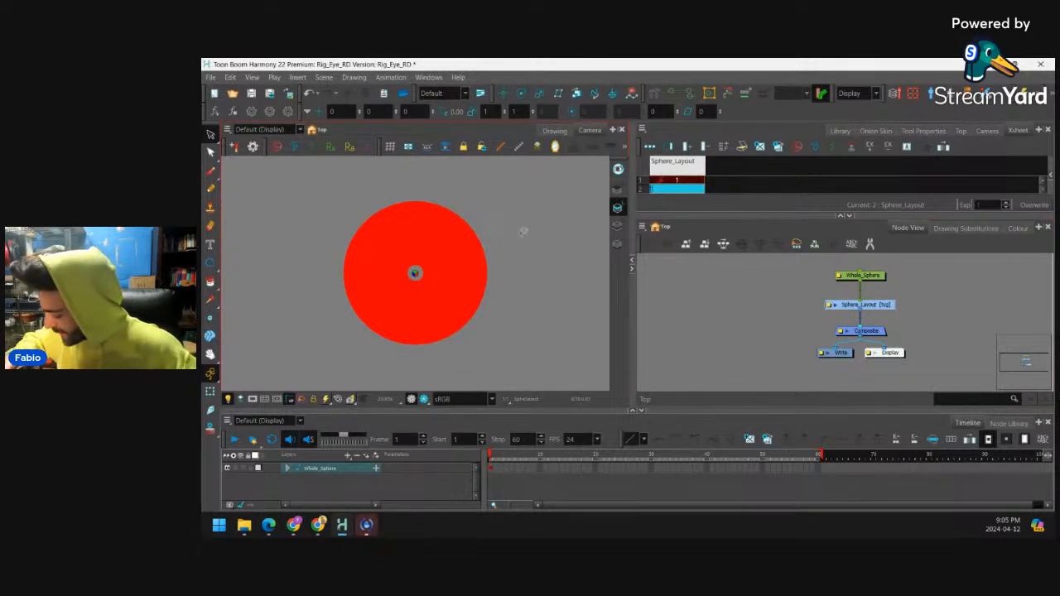
left_click(430, 273)
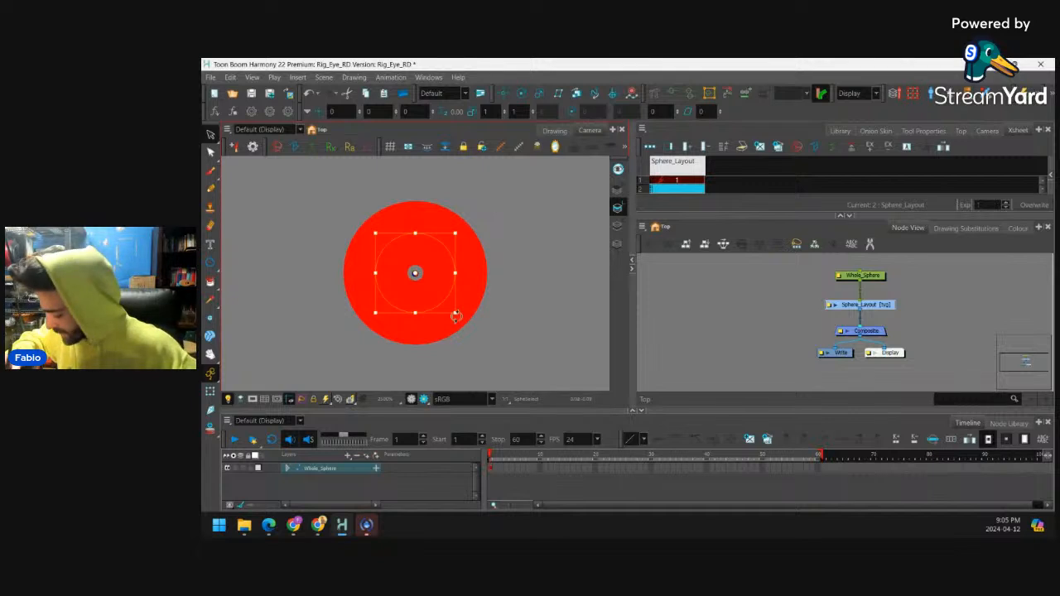
left_click_drag(455, 314, 608, 467)
key("1")
key("1")
key("1")
key("1")
key("1")
key("1")
key("1")
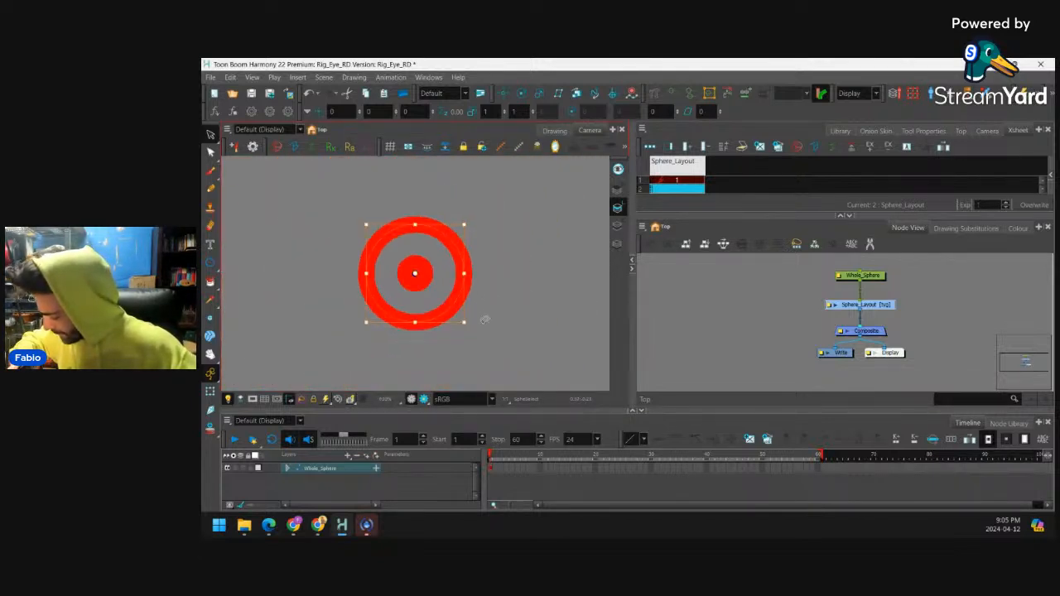
left_click_drag(454, 313, 466, 329)
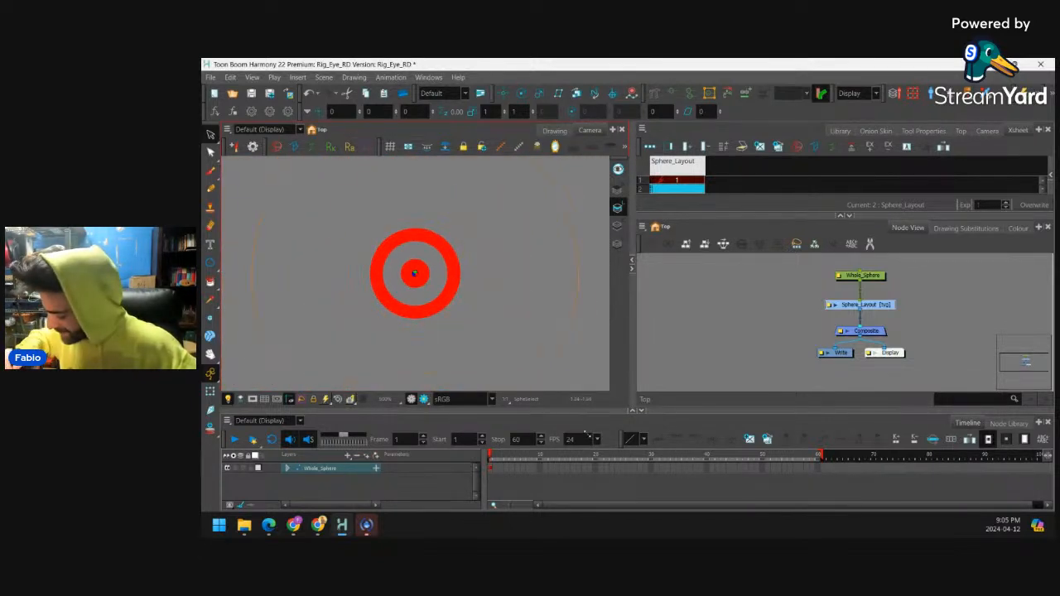
left_click_drag(587, 434, 608, 461)
key("1")
key("1")
key("1")
key("1")
key("1")
key("1")
key("1")
key("1")
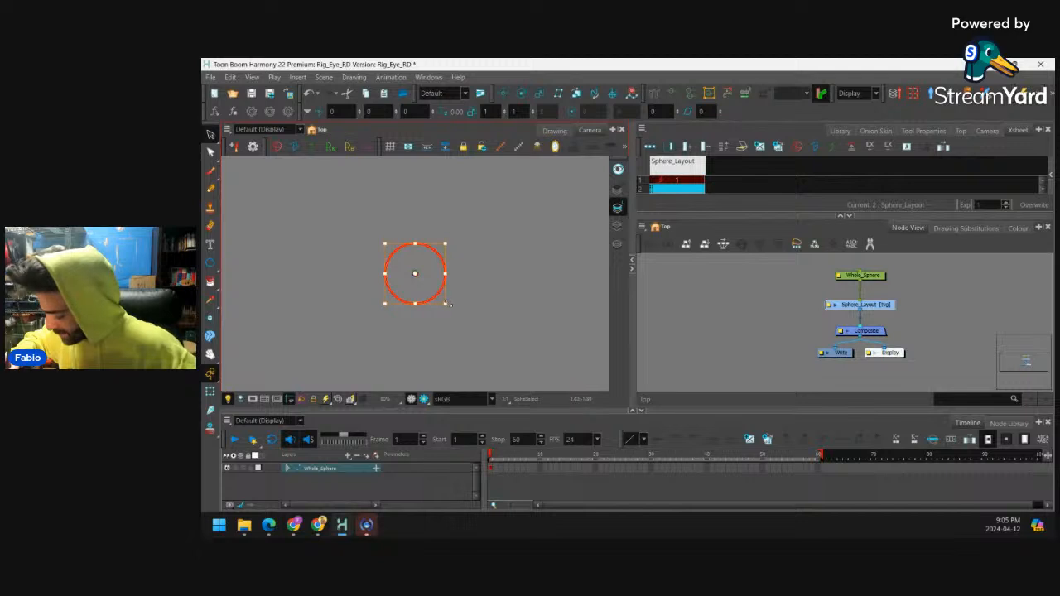
Scale the outer red circle around the pivot to about half the height of the camera frame
left_click_drag(446, 304, 571, 404)
key("1")
key("1")
key("1")
key("1")
key("1")
key("2")
key("2")
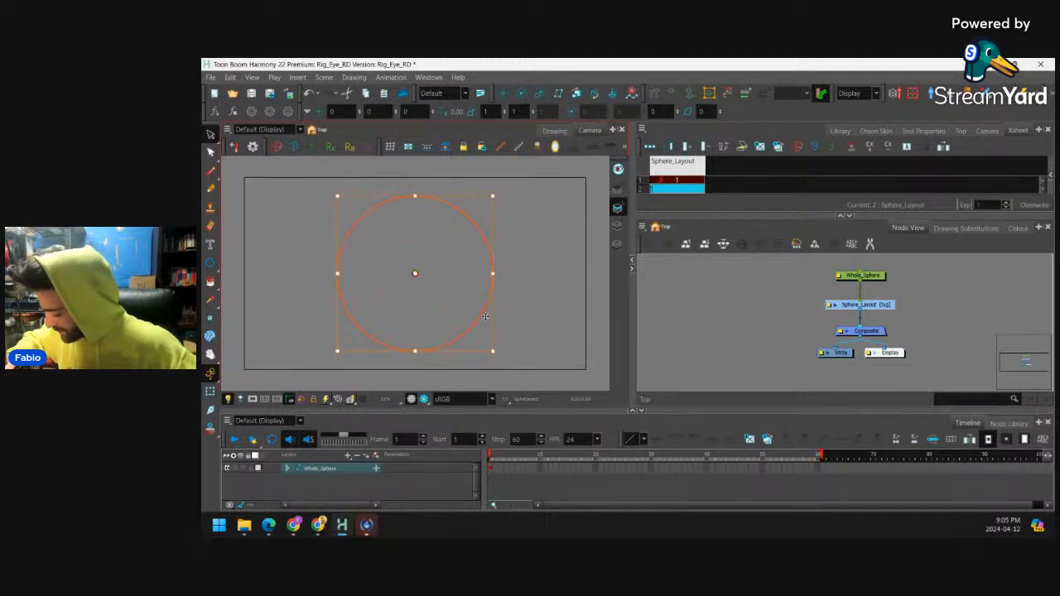
left_click_drag(493, 351, 464, 329)
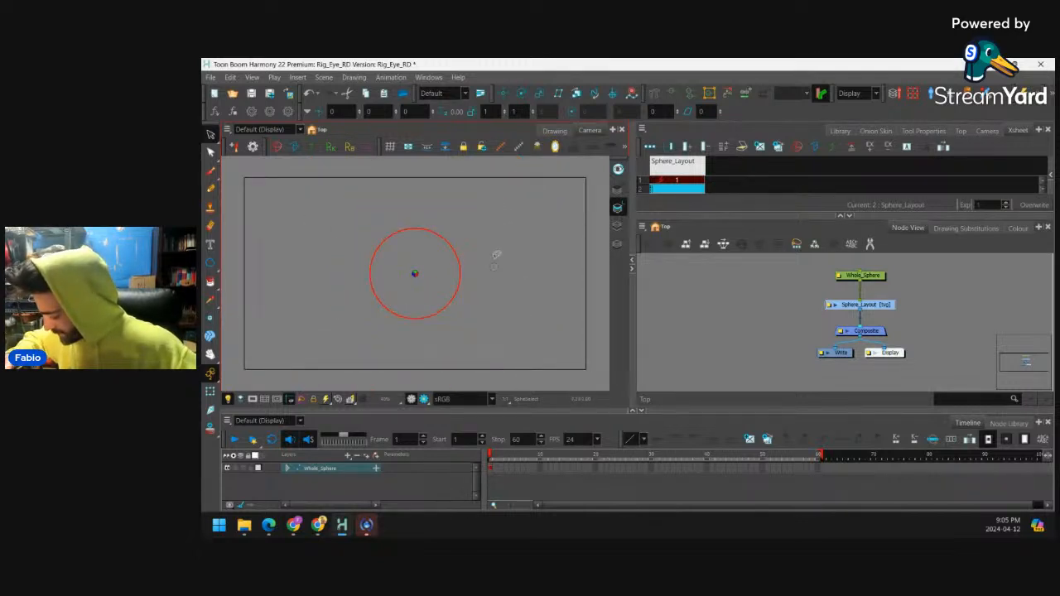
key("2")
key("2")
key("2")
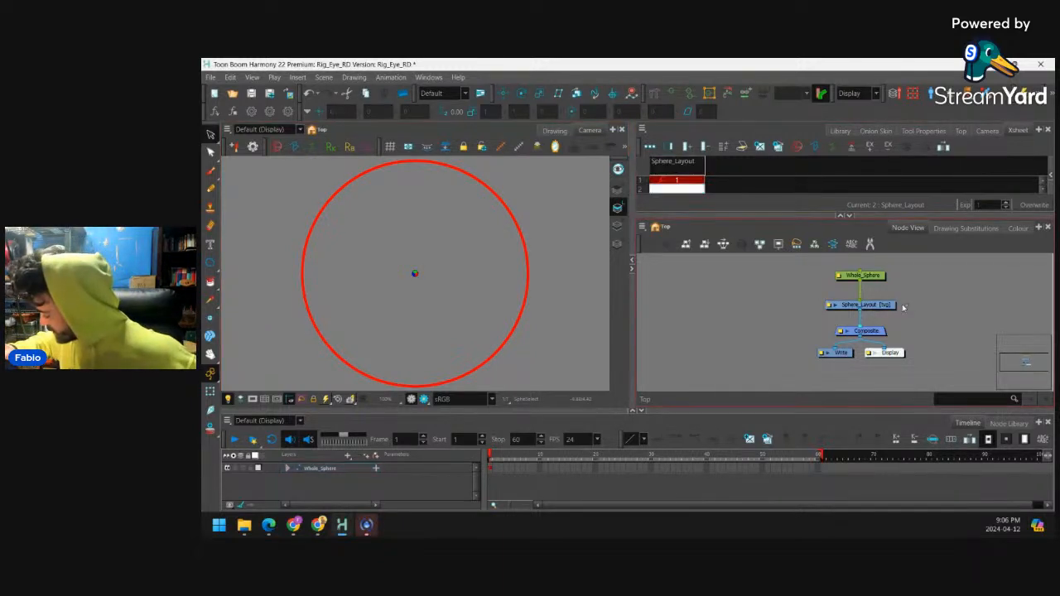
Choose the Blue swatch of the Rig_Eye_RD palette and draw a small square around the red centre dot with the Rectangle tool
left_click(1019, 228)
left_click(663, 383)
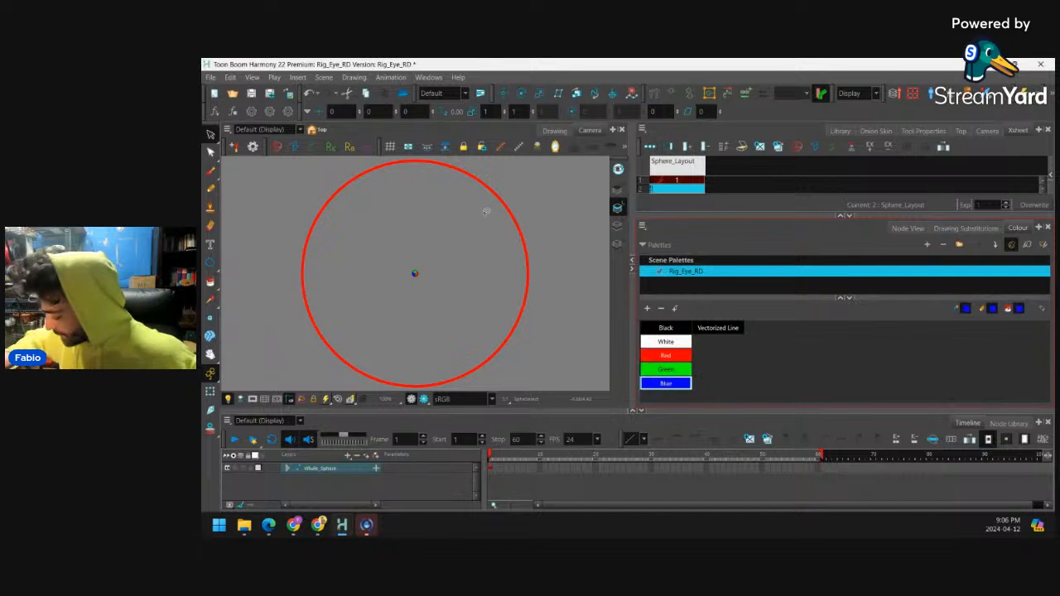
left_click(210, 265)
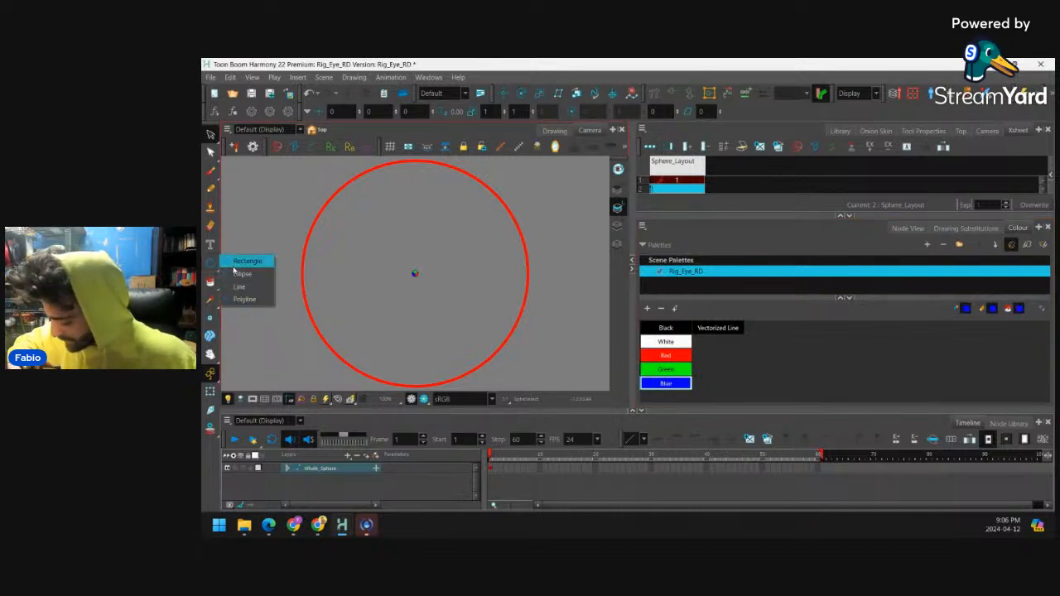
left_click(237, 262)
scroll(416, 272, "up", 2)
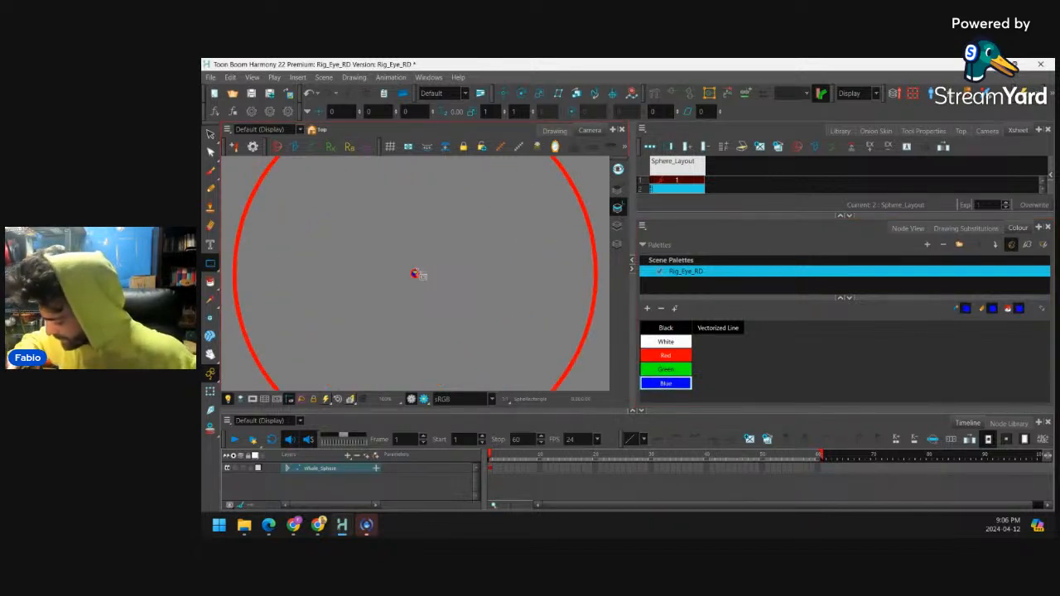
scroll(417, 274, "up", 1)
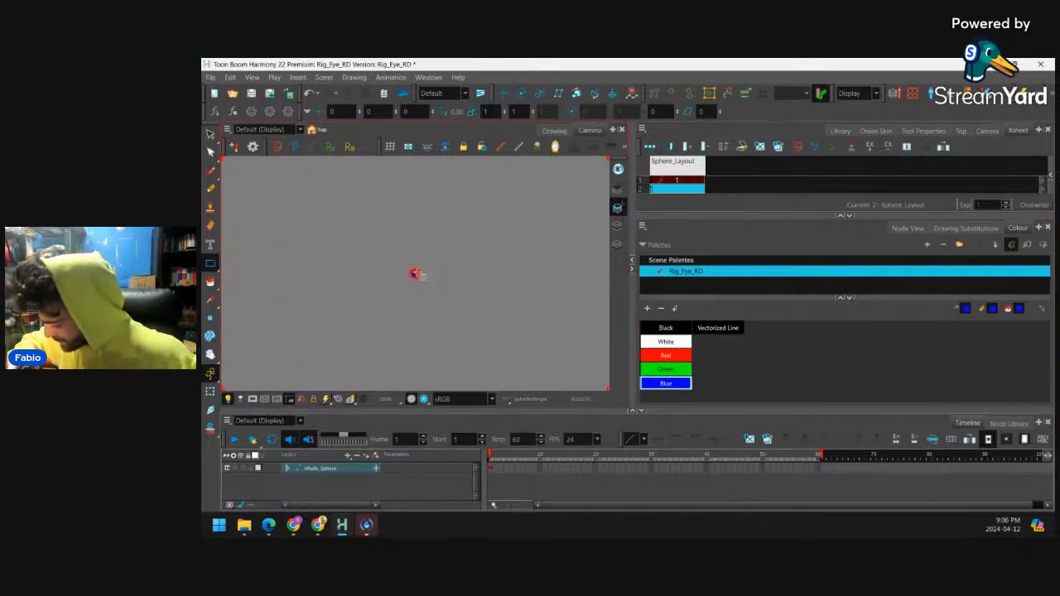
left_click_drag(415, 274, 427, 288)
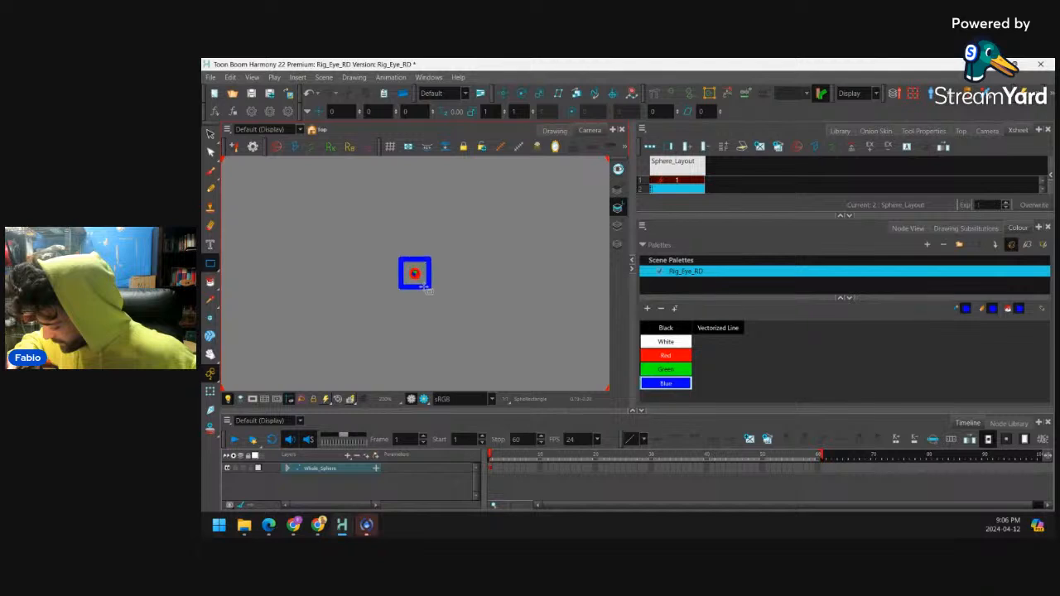
scroll(431, 263, "up", 4)
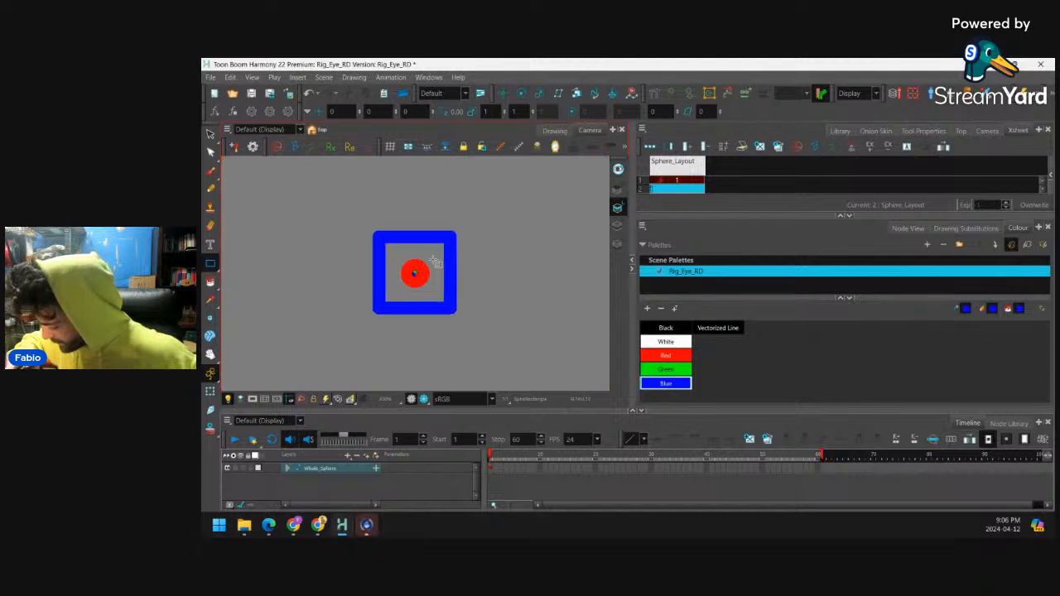
scroll(435, 263, "down", 5)
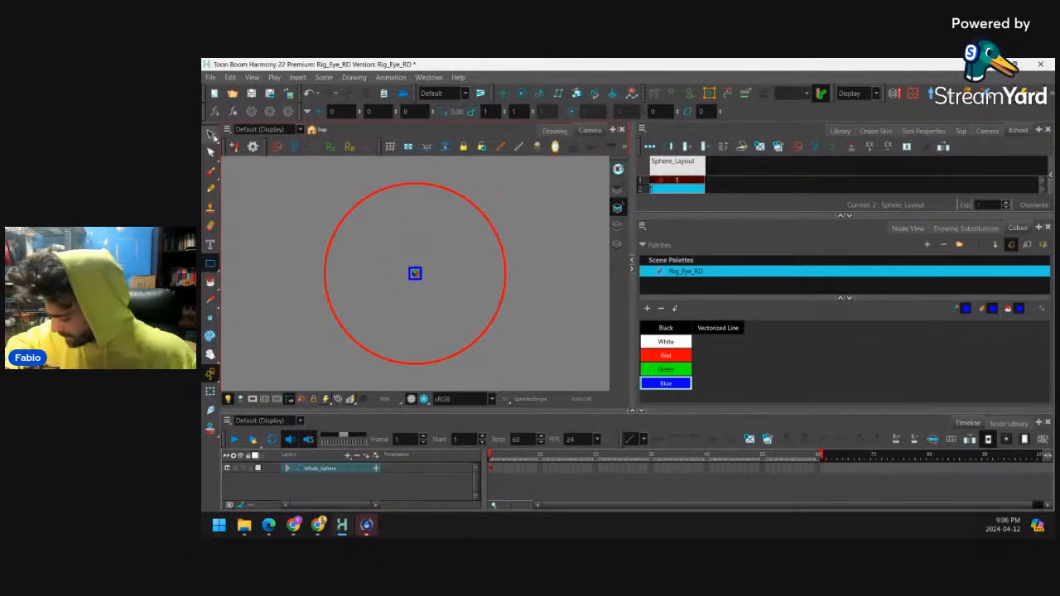
Select the blue square, shrink it to about the size of the red centre dot and move it over the dot
scroll(445, 232, "up", 3)
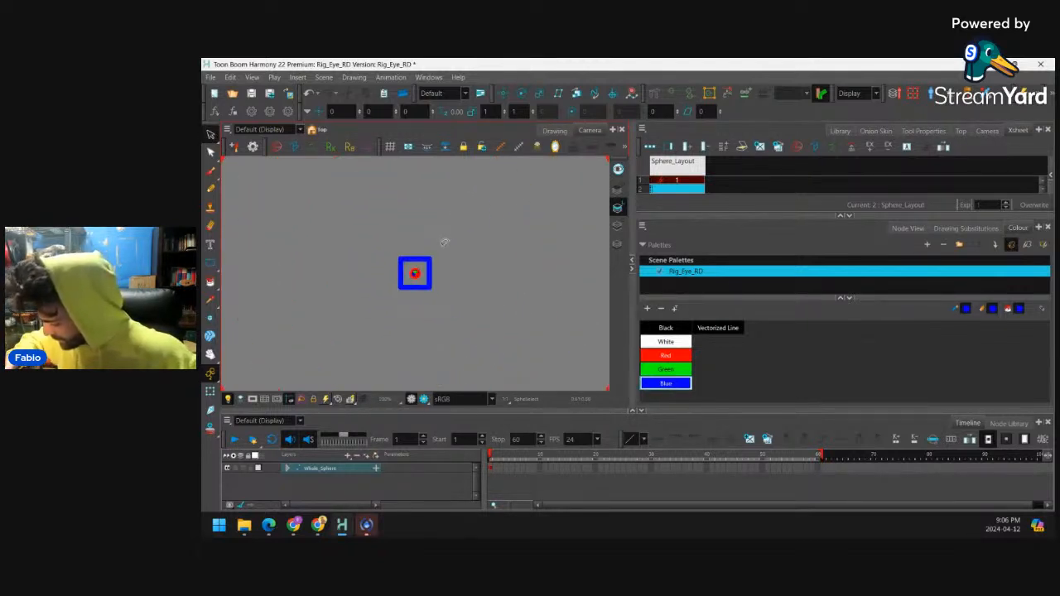
scroll(445, 240, "up", 4)
left_click(448, 237)
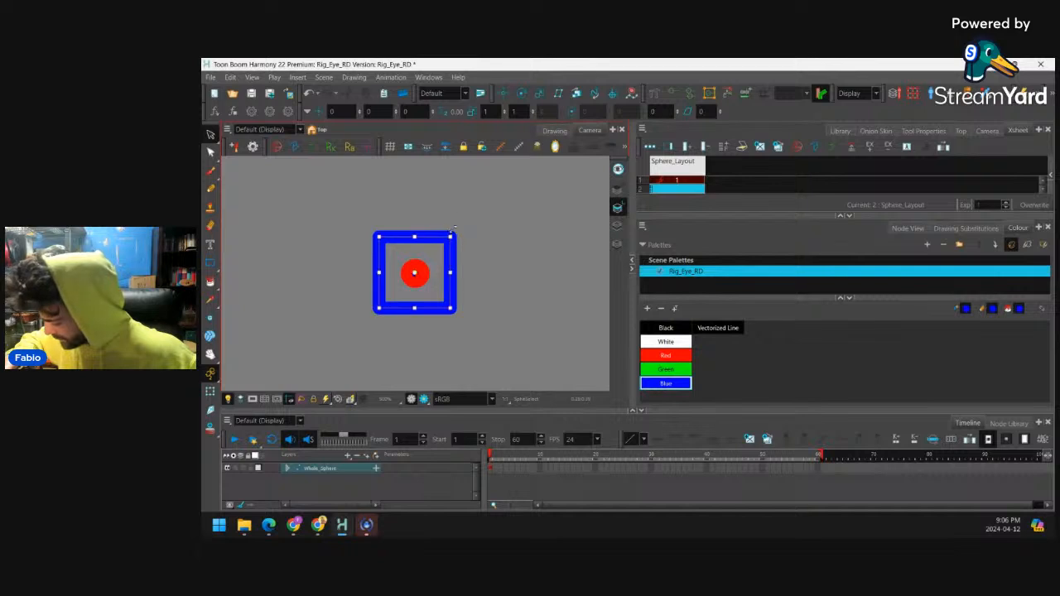
scroll(455, 290, "up", 2)
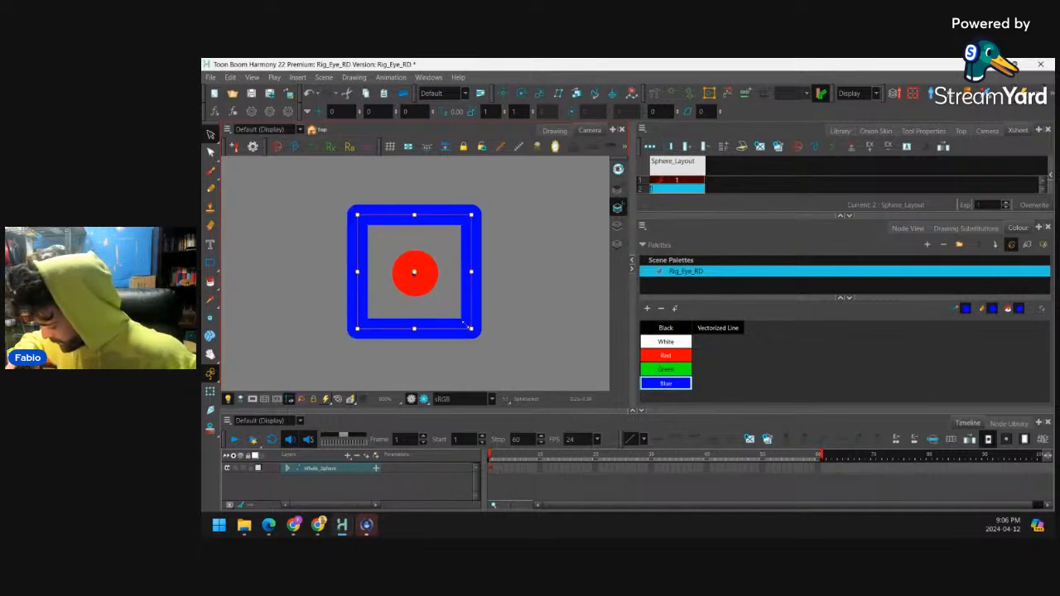
left_click_drag(466, 325, 425, 292)
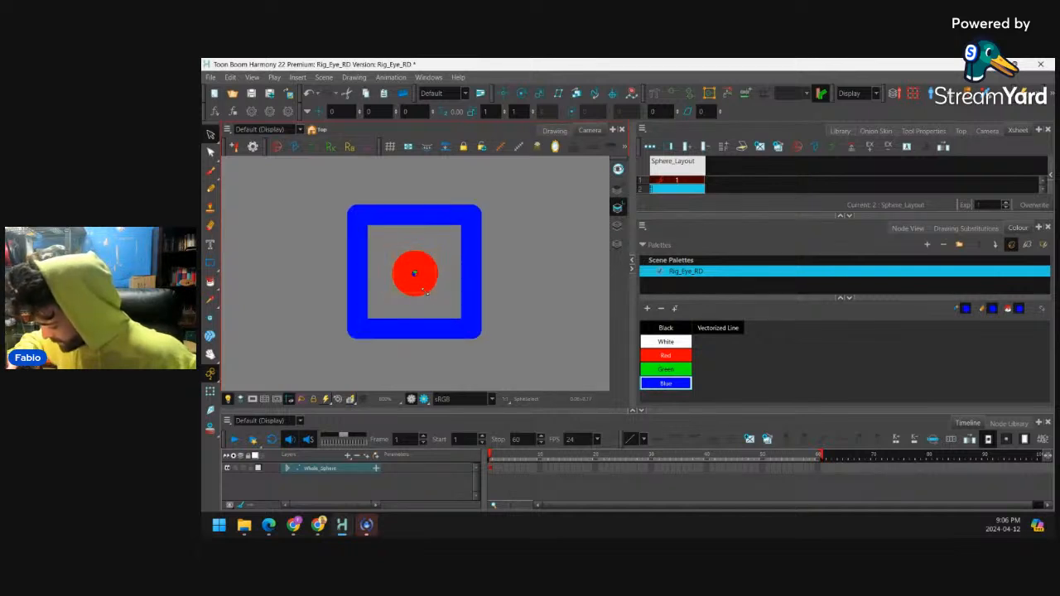
scroll(418, 272, "up", 5)
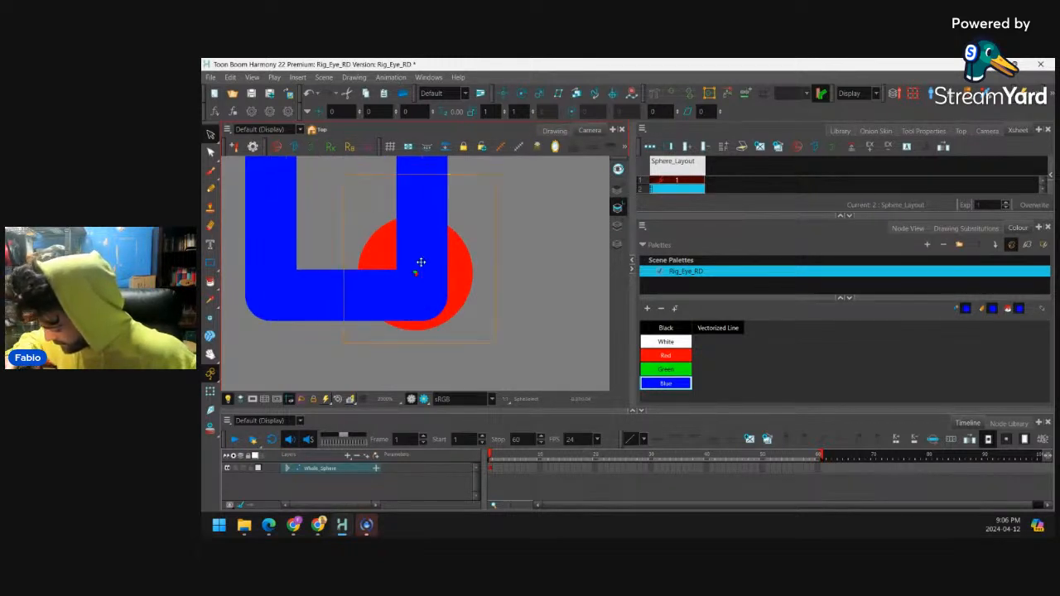
left_click_drag(421, 263, 415, 273)
left_click_drag(492, 188, 453, 225)
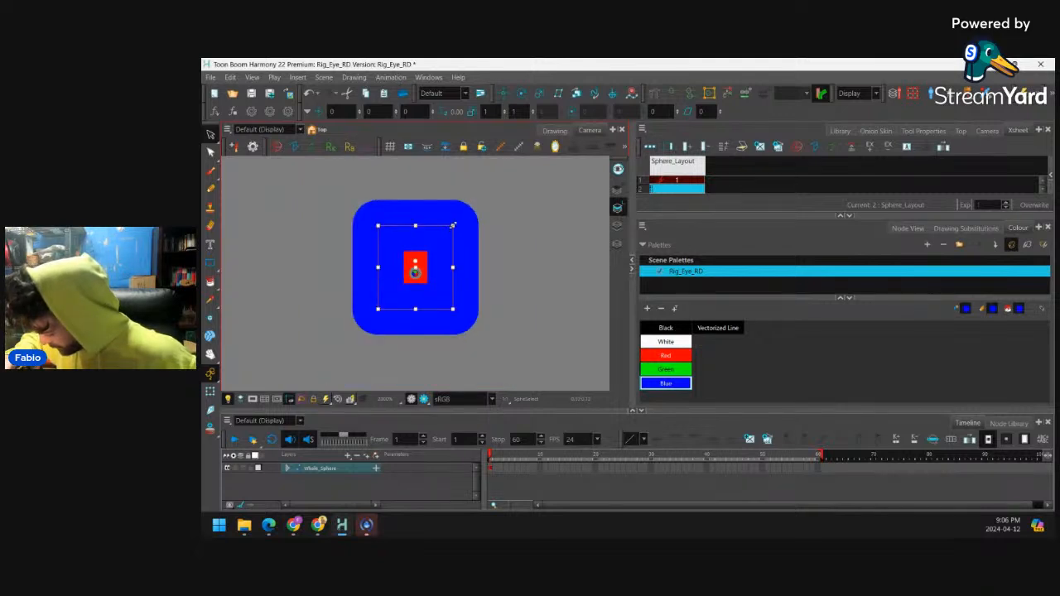
Centre the small blue rectangle on the pivot point, nudging it up and to the right into alignment
key("2")
key("2")
left_click_drag(418, 262, 415, 274)
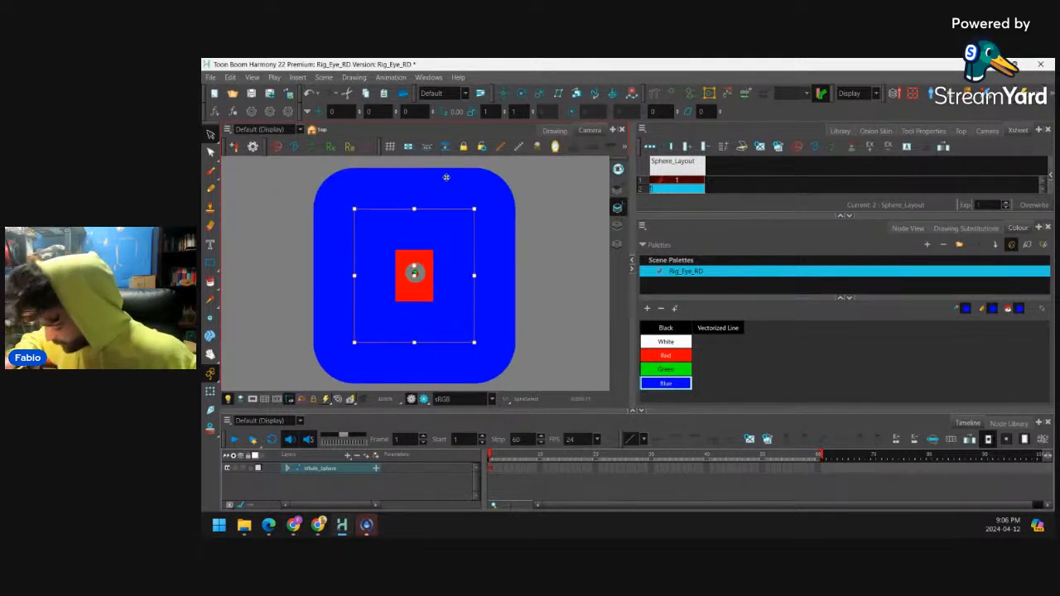
key("Up")
key("Up")
key("Up")
key("Up")
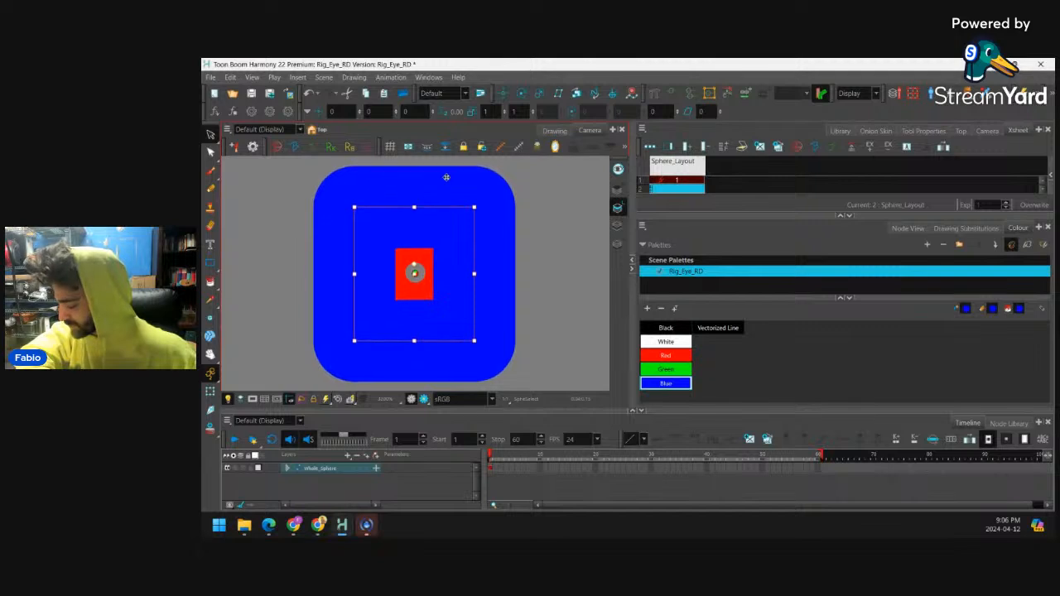
key("Right")
key("Right")
key("Right")
key("Right")
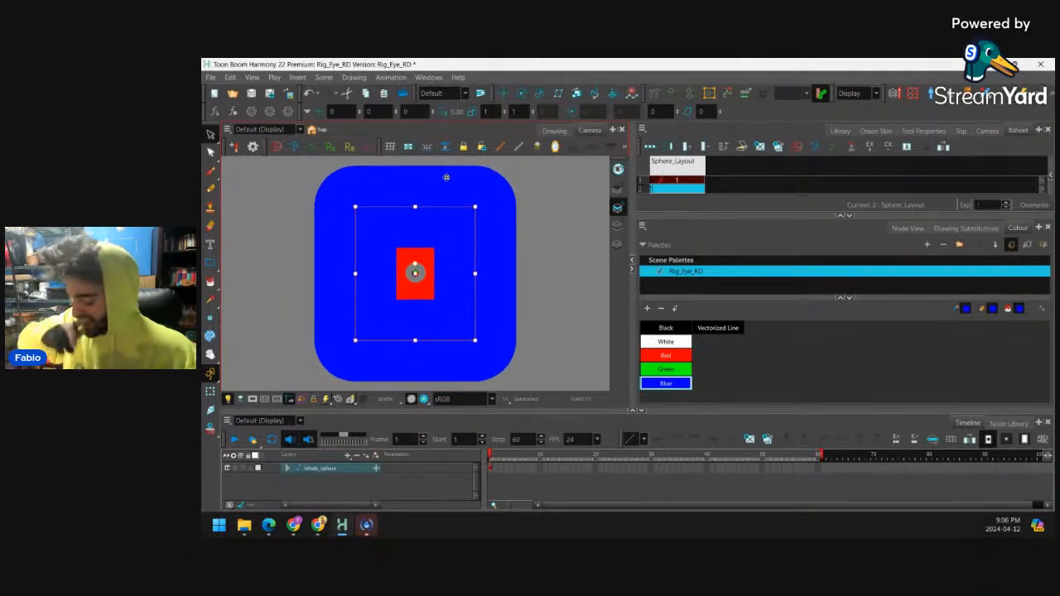
Enlarge the blue rectangle until its lower corners meet the outer red circle, then deselect it
key("1")
key("1")
key("1")
key("1")
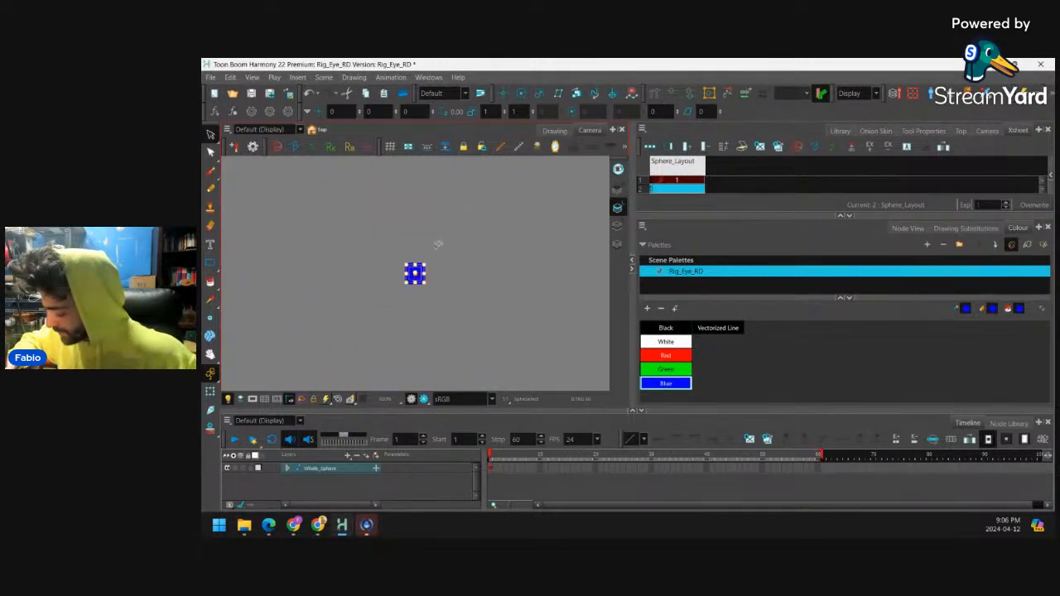
key("1")
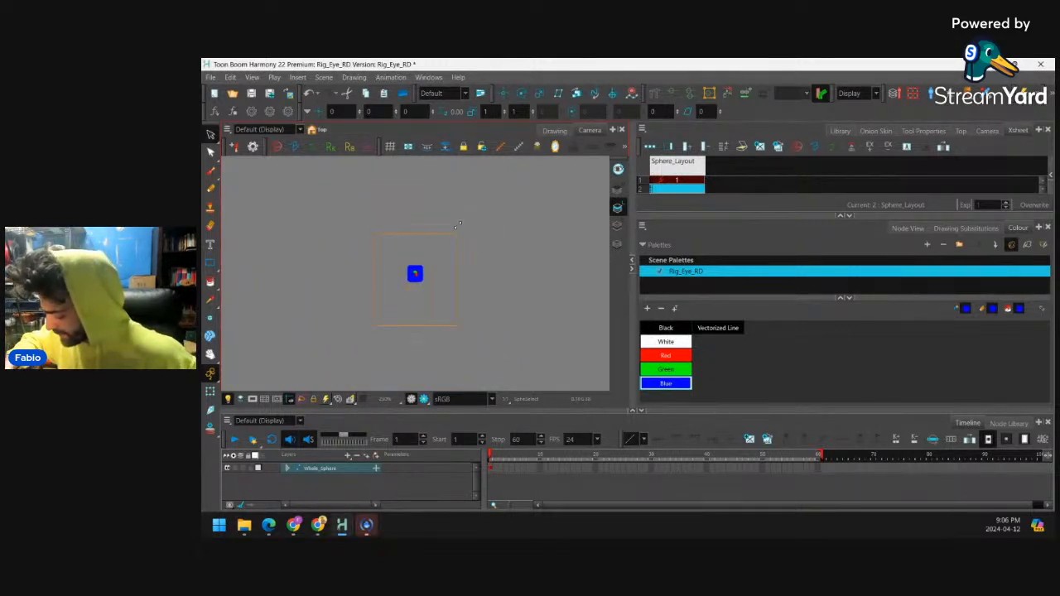
left_click_drag(457, 225, 493, 180)
key("1")
key("1")
key("1")
key("1")
key("1")
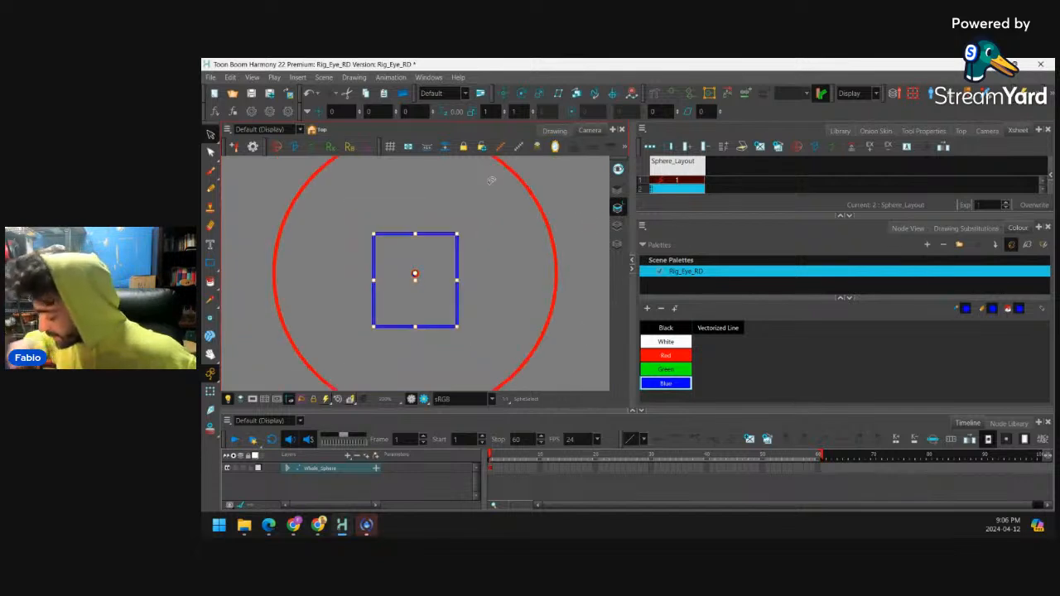
left_click_drag(355, 347, 472, 216)
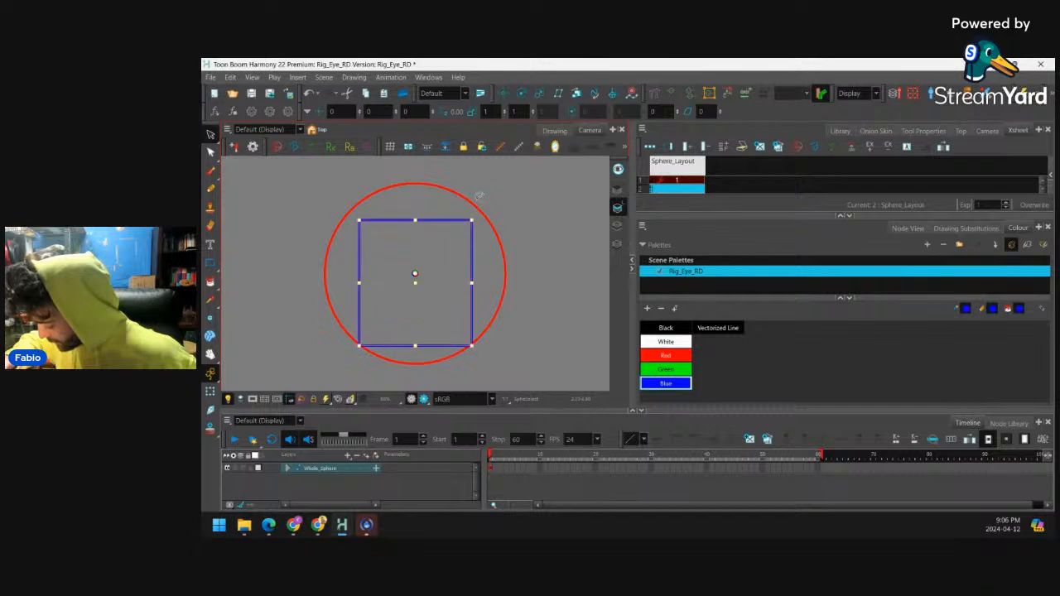
left_click(506, 203)
Select the enlarged blue rectangle inside the red circle and delete it
key("1")
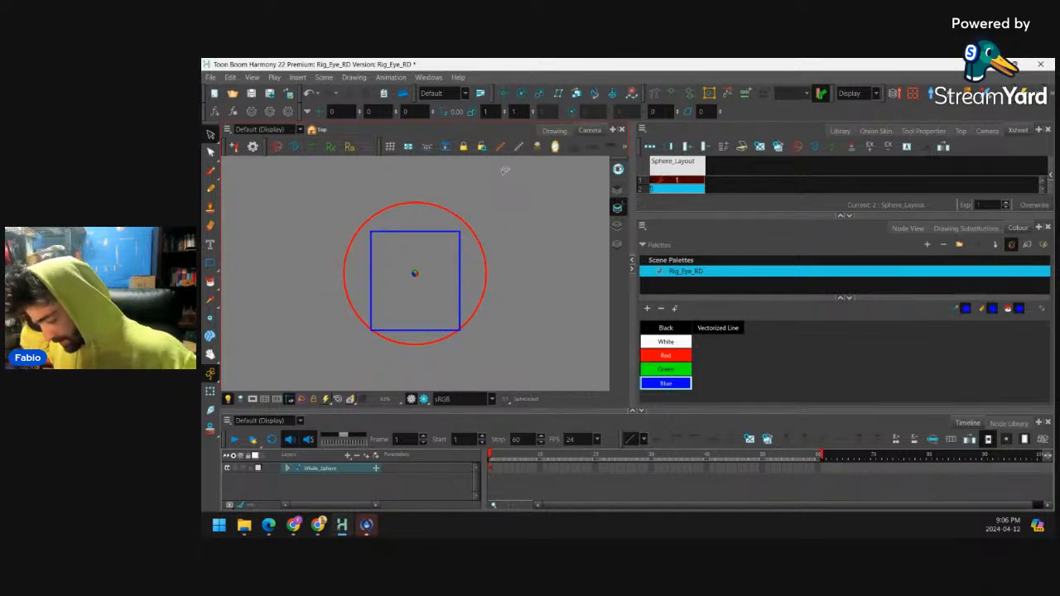
key("2")
key("2")
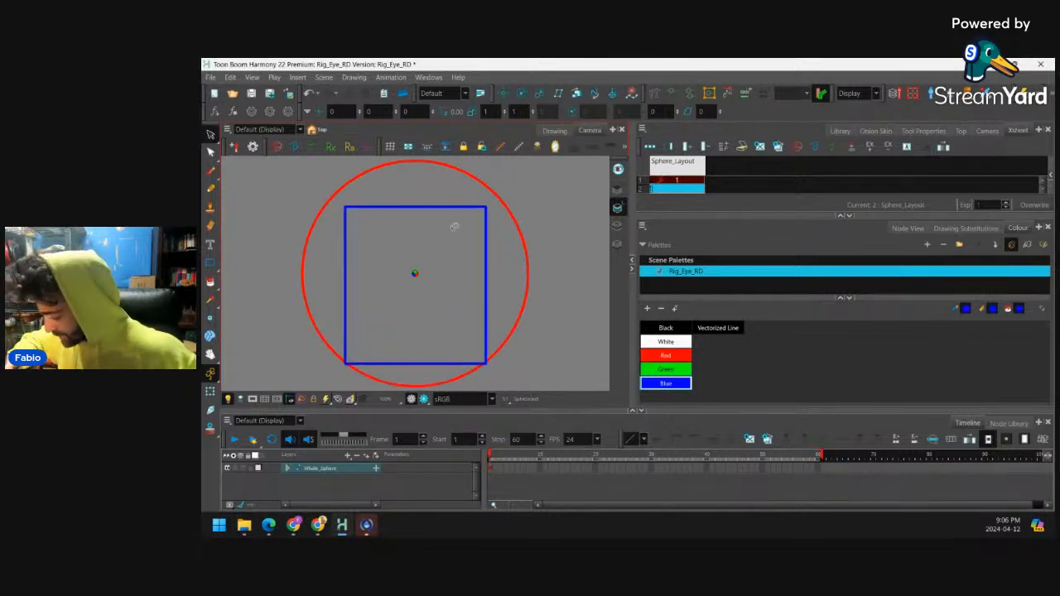
left_click(453, 206)
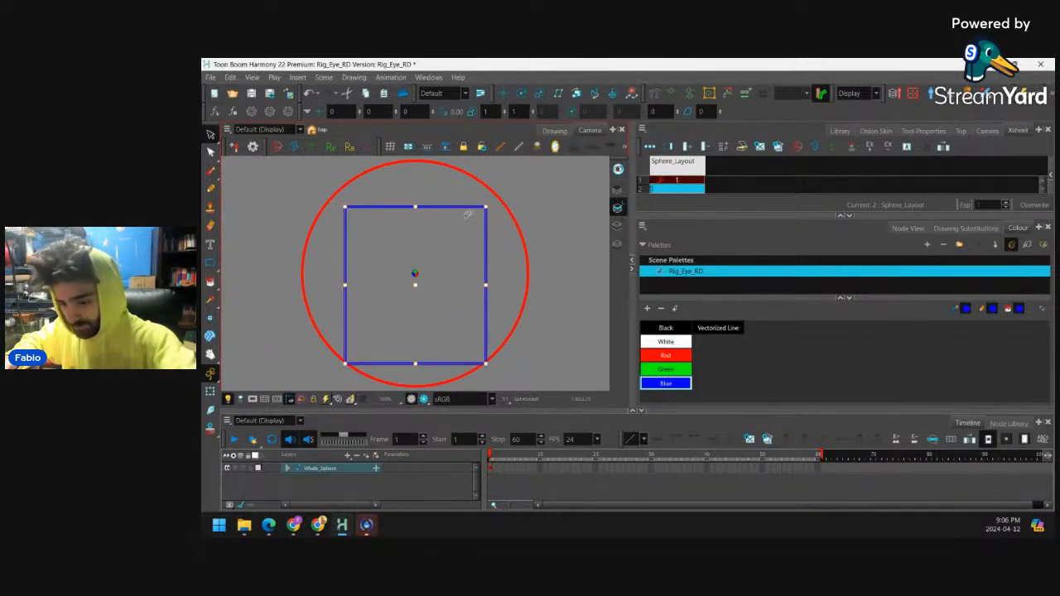
key("Delete")
Draw a blue square centred on the red dot with the Rectangle tool, just over a third of the outer circle's width
key("alt+r")
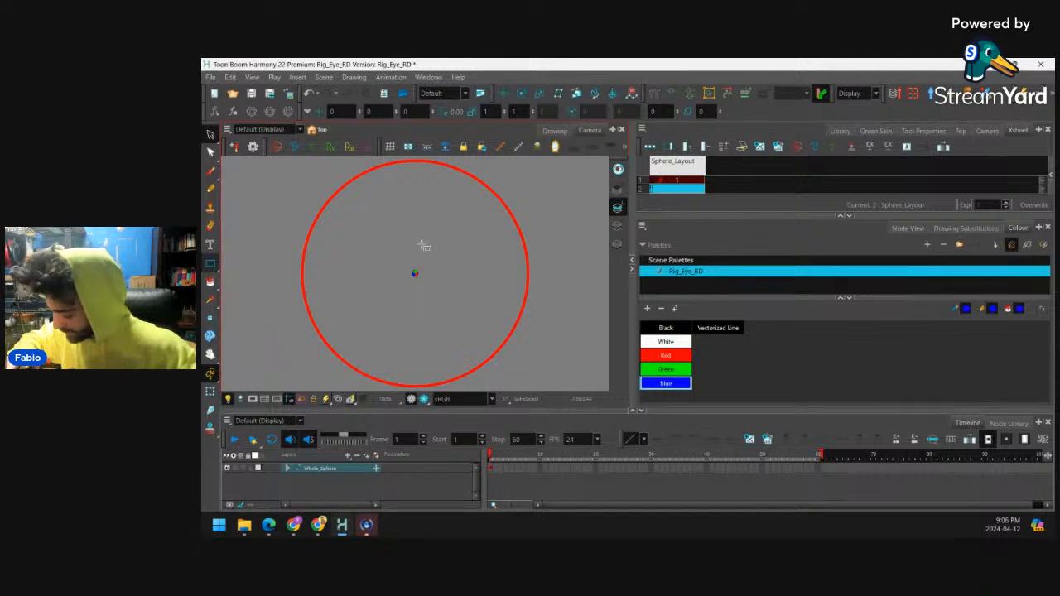
key("2")
key("2")
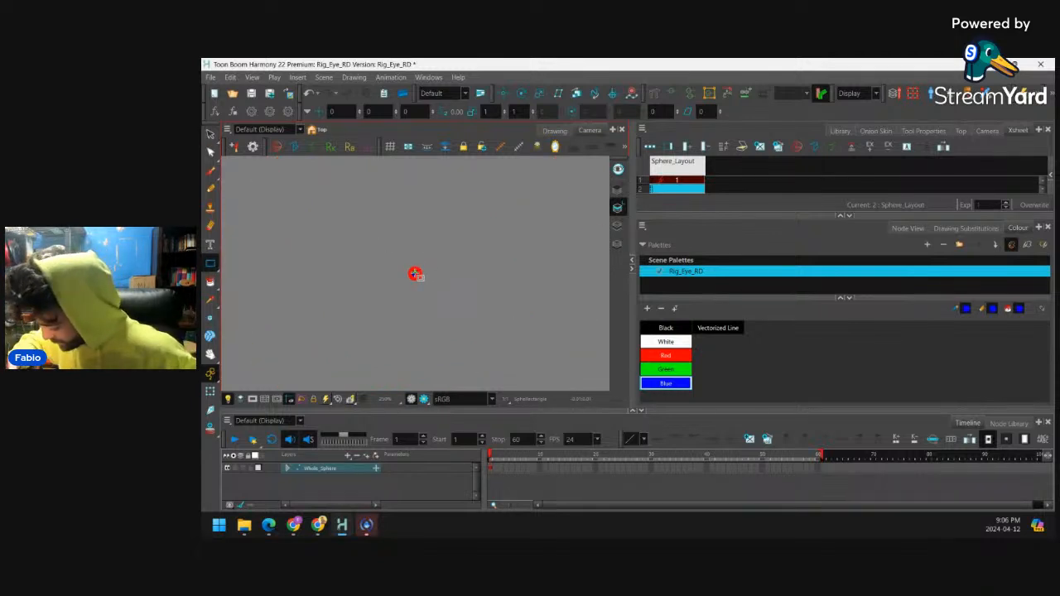
left_click_drag(414, 274, 518, 374)
key("ctrl+z")
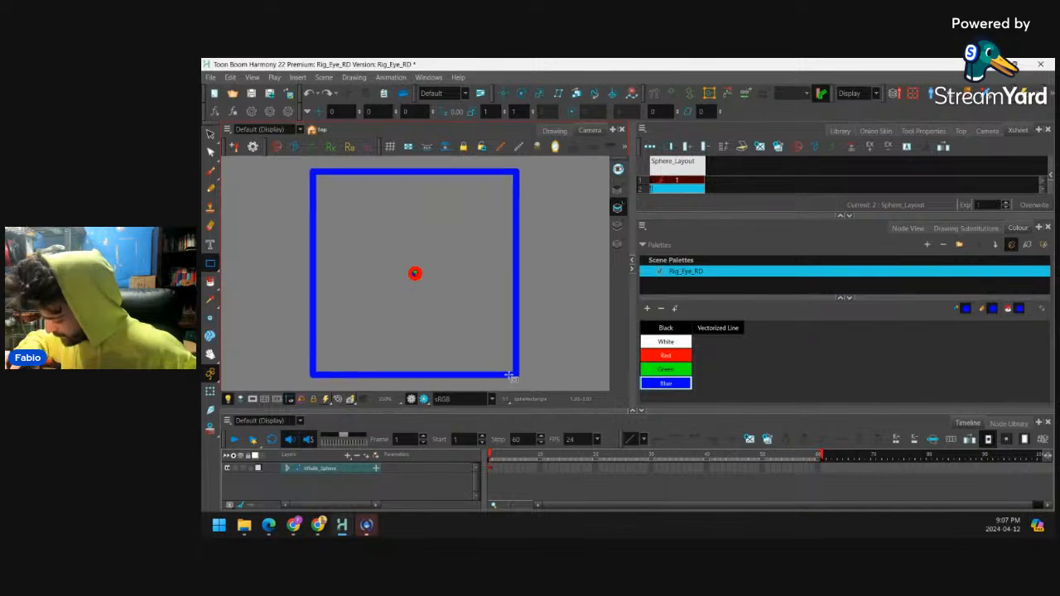
key("1")
key("1")
key("1")
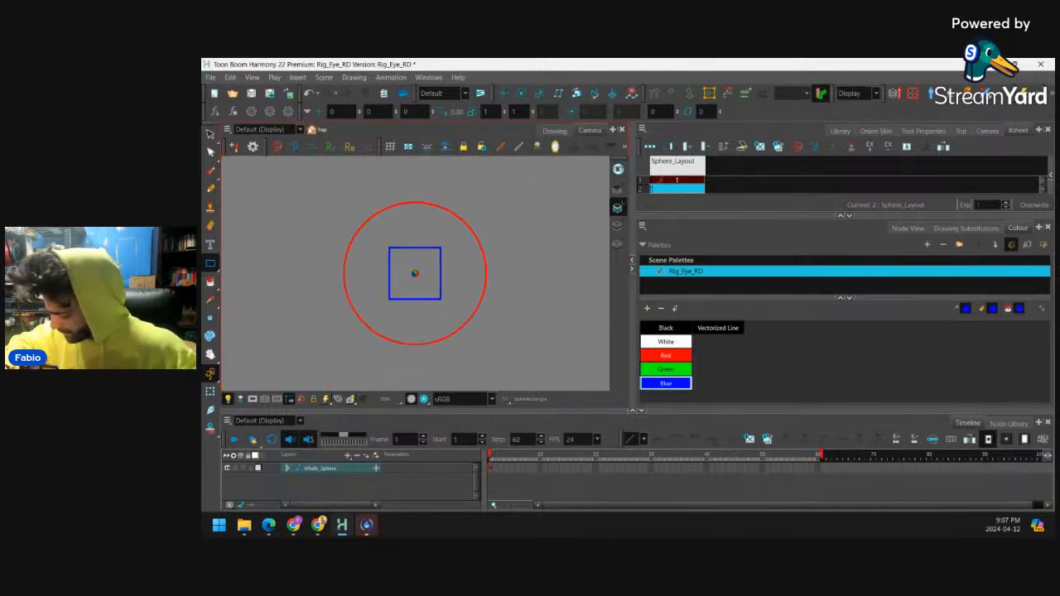
Select the blue square and enlarge it about its centre until its corners approach the red circle
key("alt+s")
left_click(432, 249)
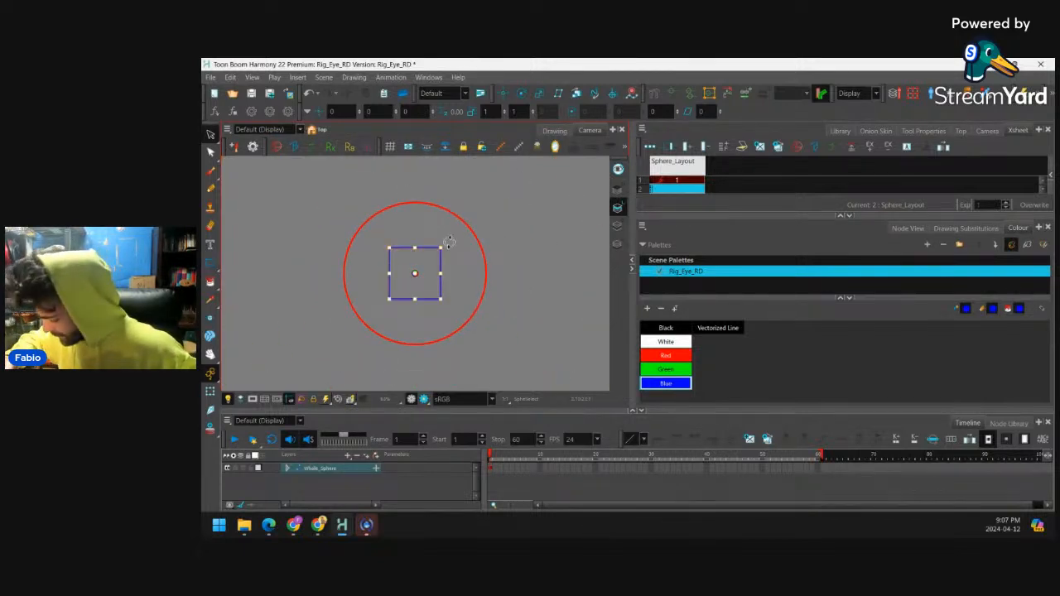
left_click(449, 239)
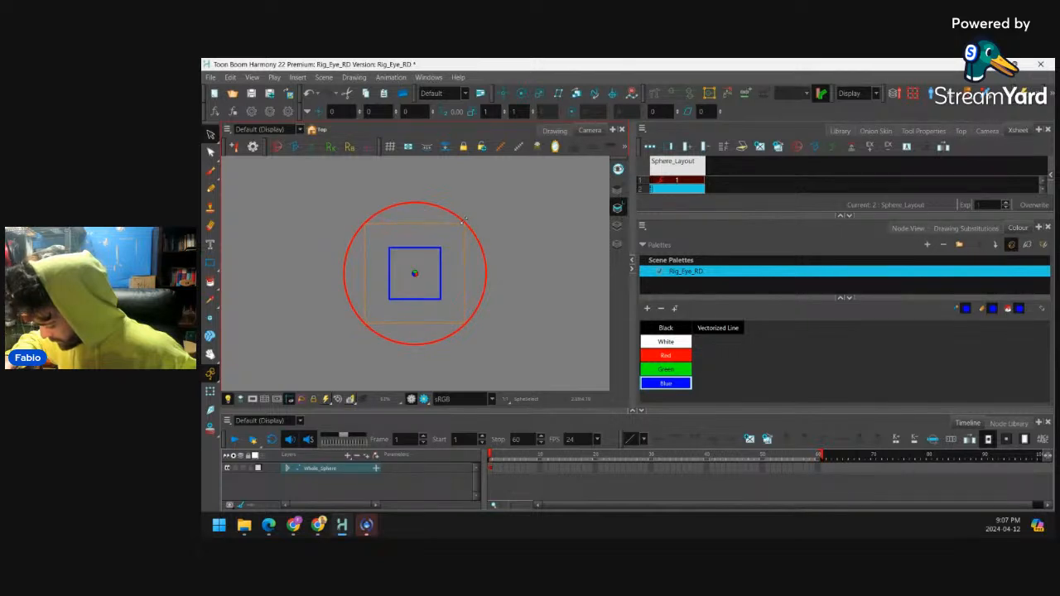
left_click_drag(464, 221, 465, 221)
Nudge the blue square slightly right and fine-tune its size so the lower-right corner meets the red circle
left_click_drag(503, 260, 484, 238)
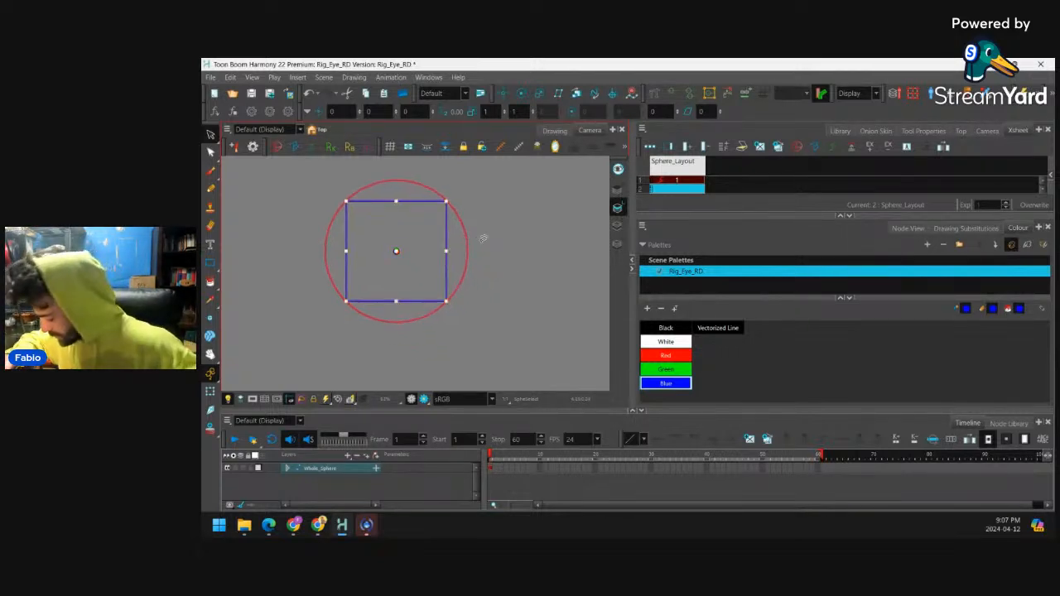
key("2")
key("2")
left_click_drag(520, 324, 510, 309)
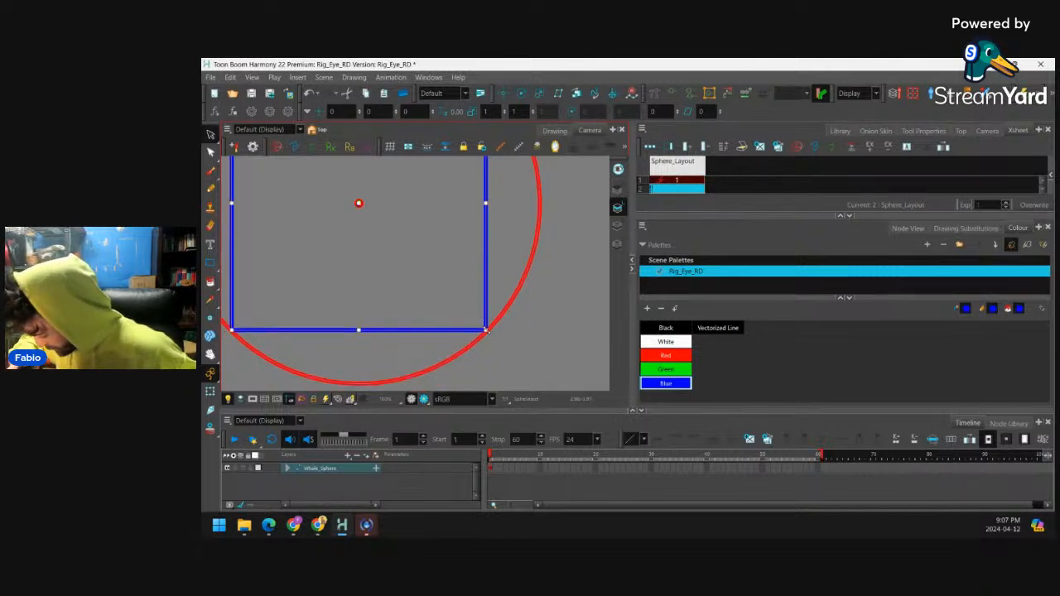
key("Right")
key("Right")
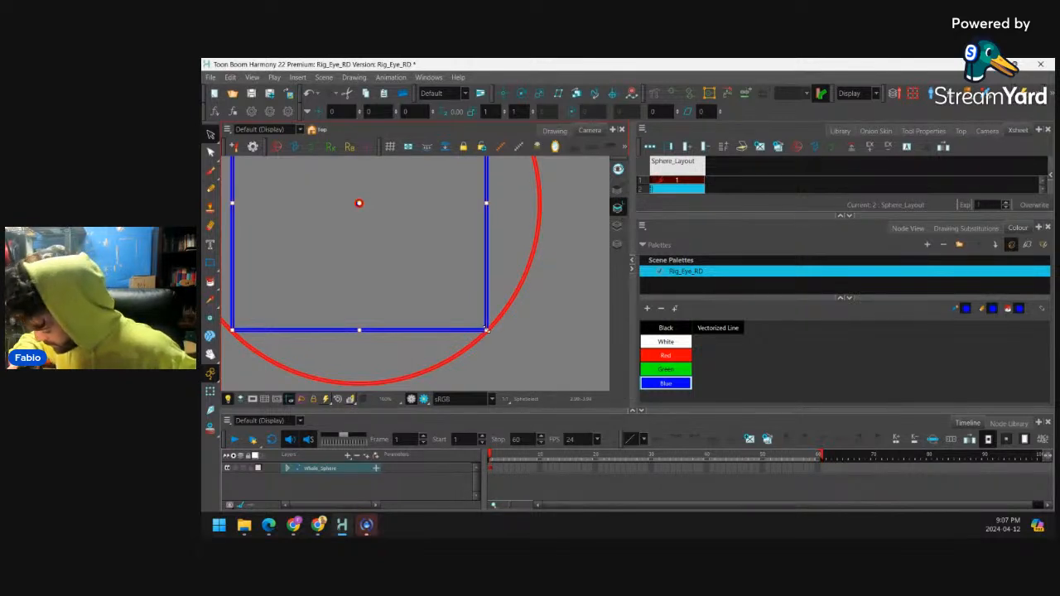
left_click_drag(487, 330, 491, 334)
Adjust the blue square's size until its upper-right corner sits exactly on the red circle's line
key("1")
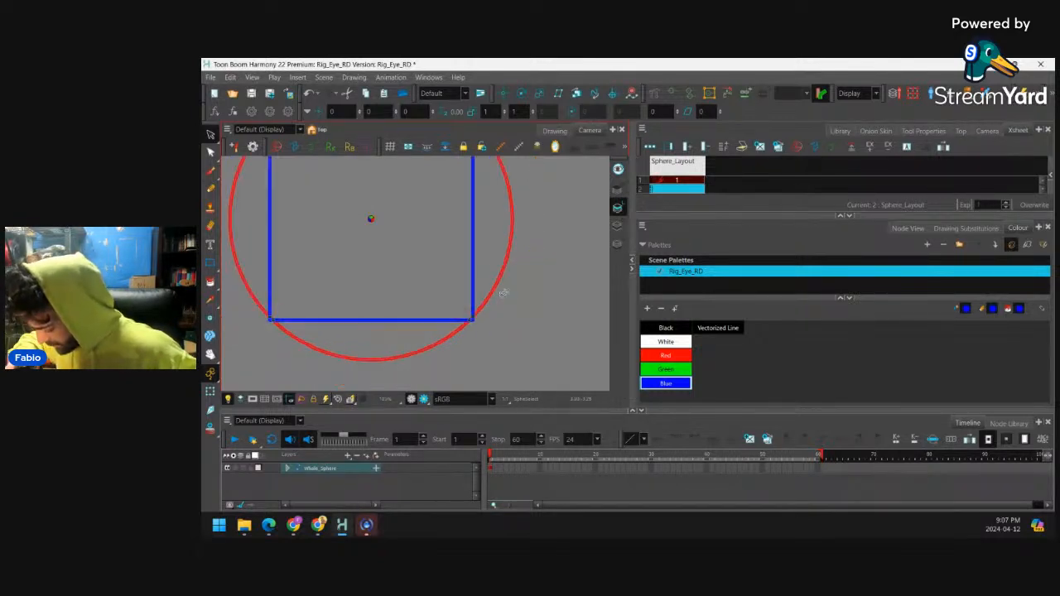
left_click_drag(488, 180, 497, 313)
key("2")
key("2")
left_click_drag(490, 249, 541, 273)
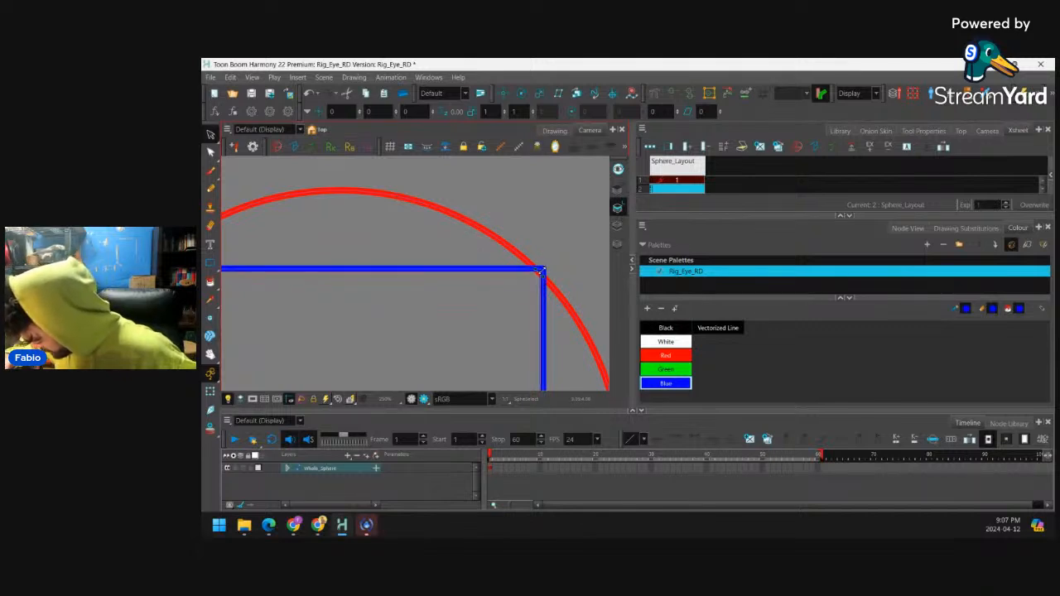
left_click(556, 258)
key("1")
key("2")
key("2")
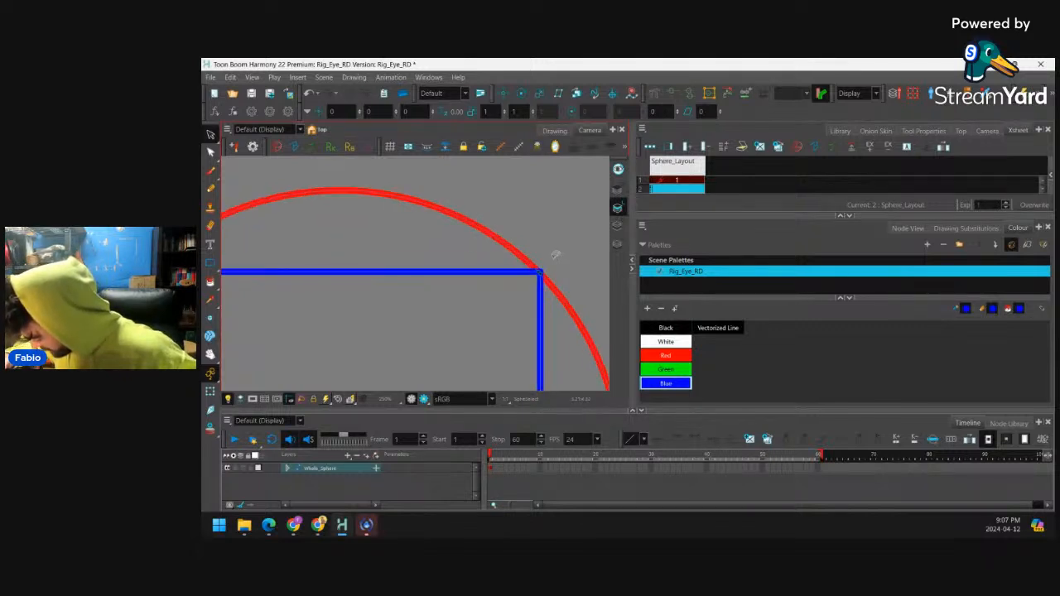
Inspect the blue square's fit inside the red circle along its upper edge and at all four corners
key("1")
left_click_drag(340, 284, 462, 256)
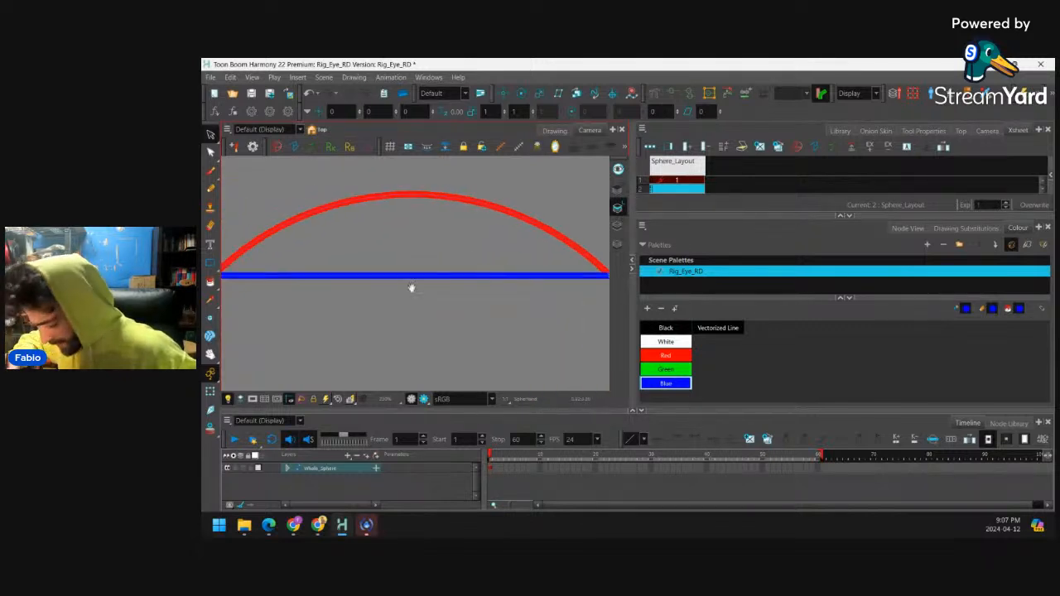
key("1")
key("1")
left_click_drag(517, 292, 469, 230)
key("1")
key("1")
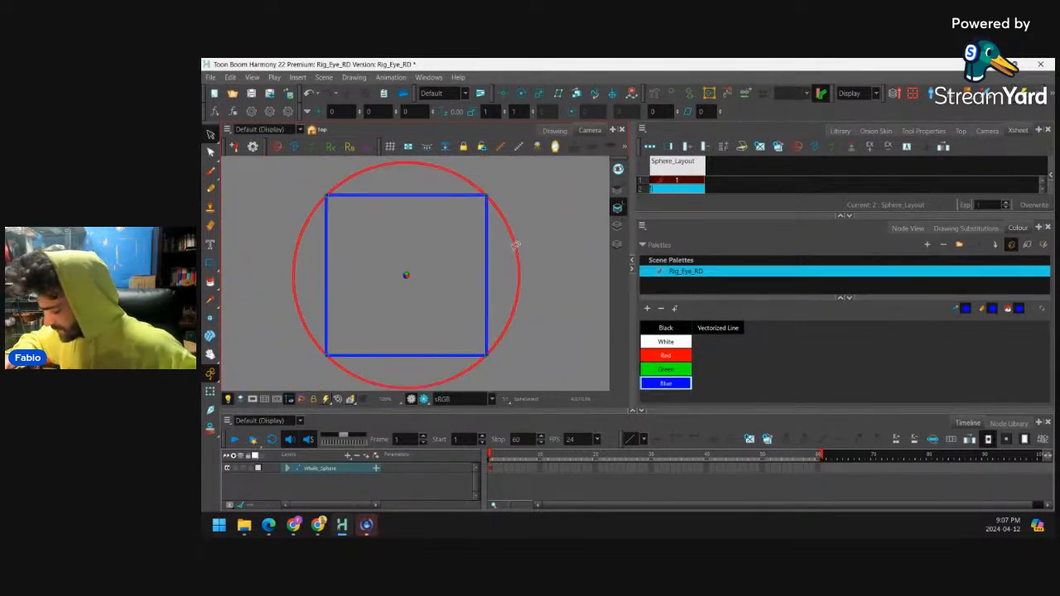
key("1")
key("1")
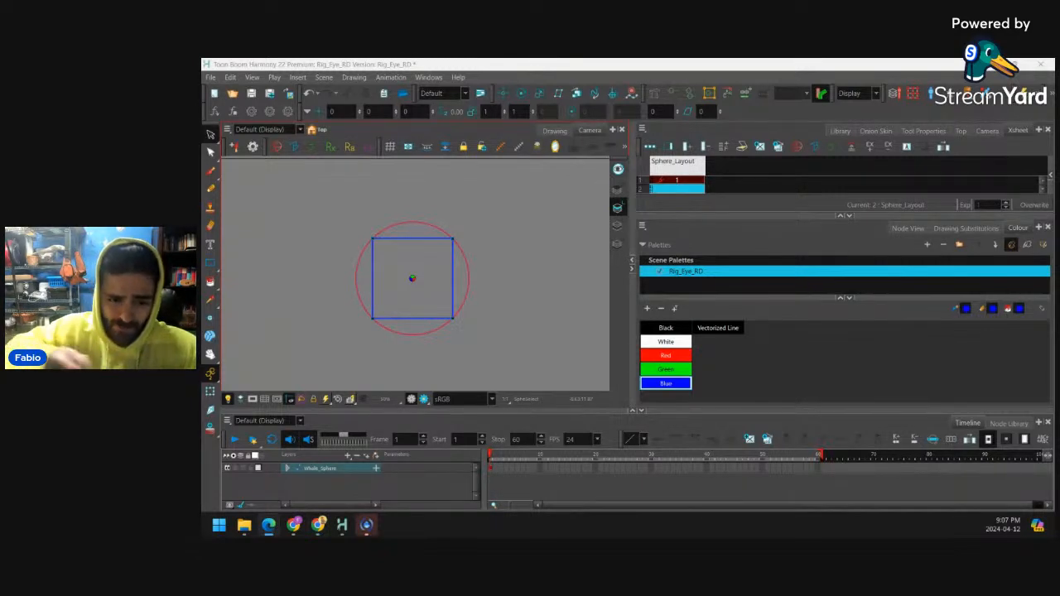
left_click(549, 268)
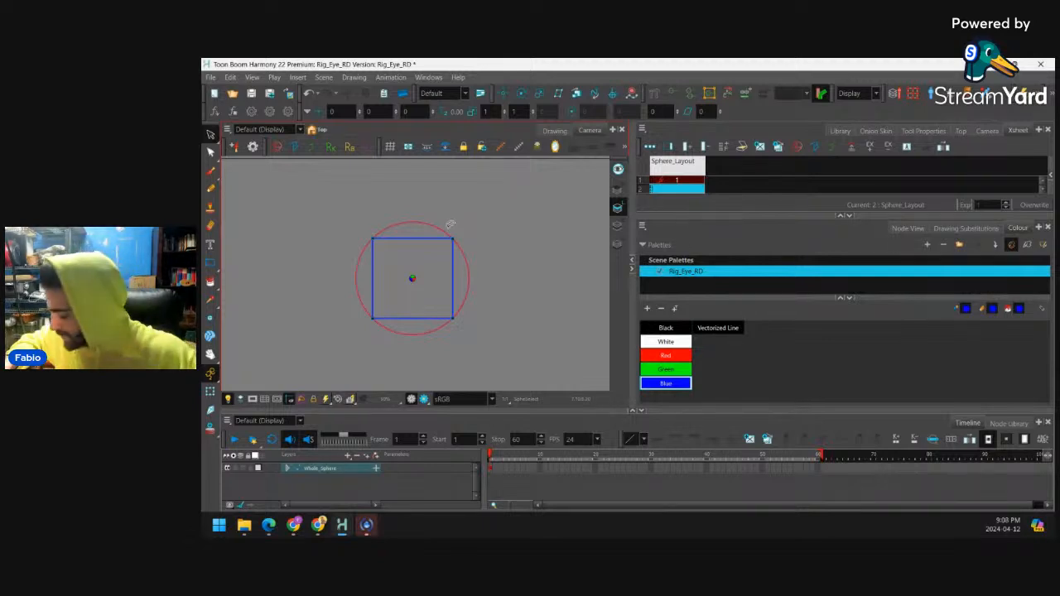
Draw a small Green circle outline centred on the blue square's upper-left corner with the Ellipse tool
left_click(680, 369)
left_click(211, 264)
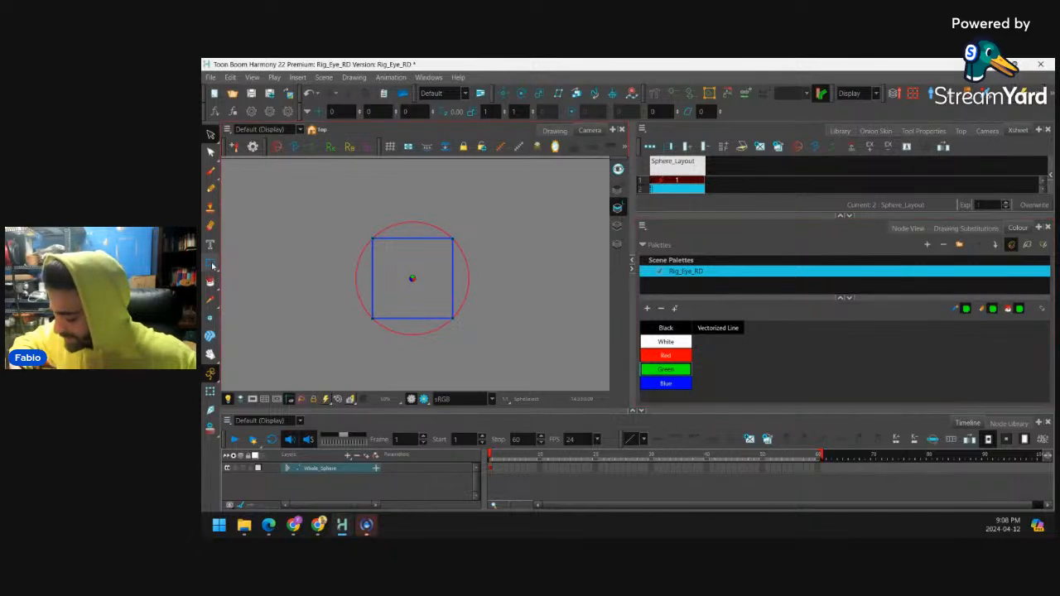
left_click(245, 275)
scroll(426, 227, "up", 1)
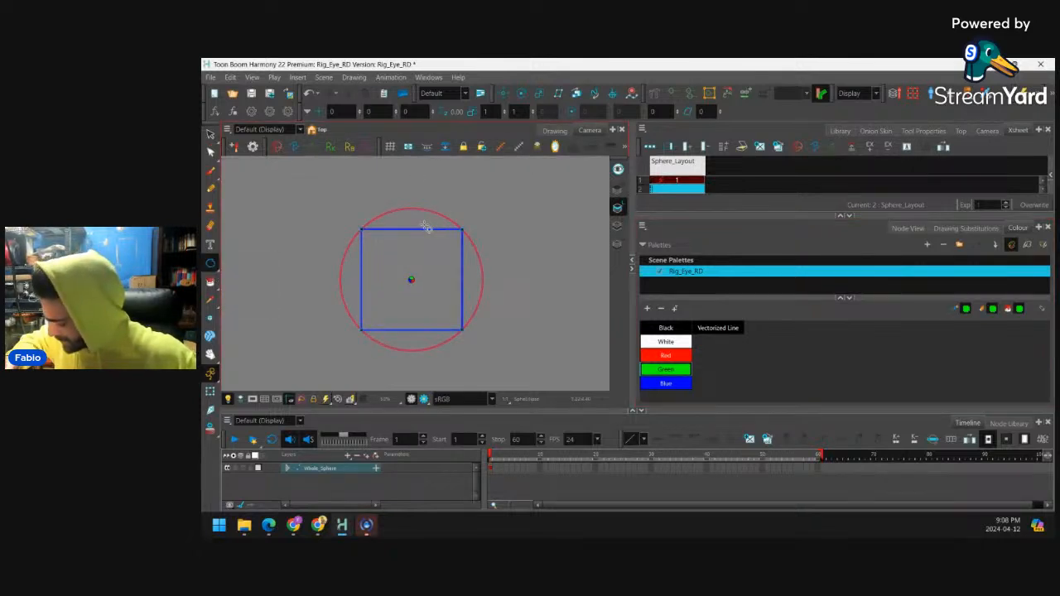
scroll(426, 227, "up", 5)
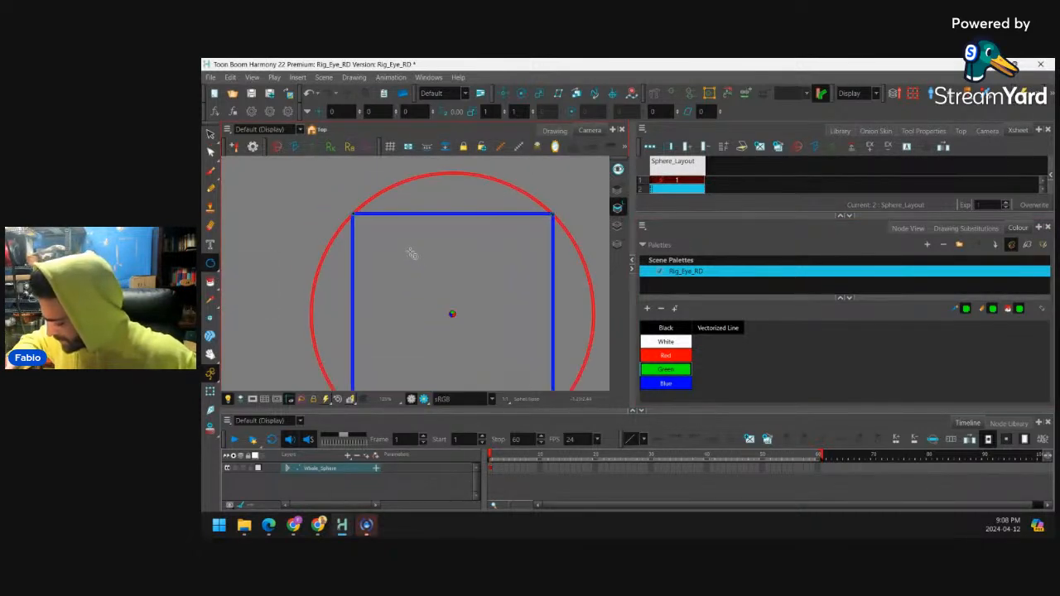
scroll(381, 266, "up", 1)
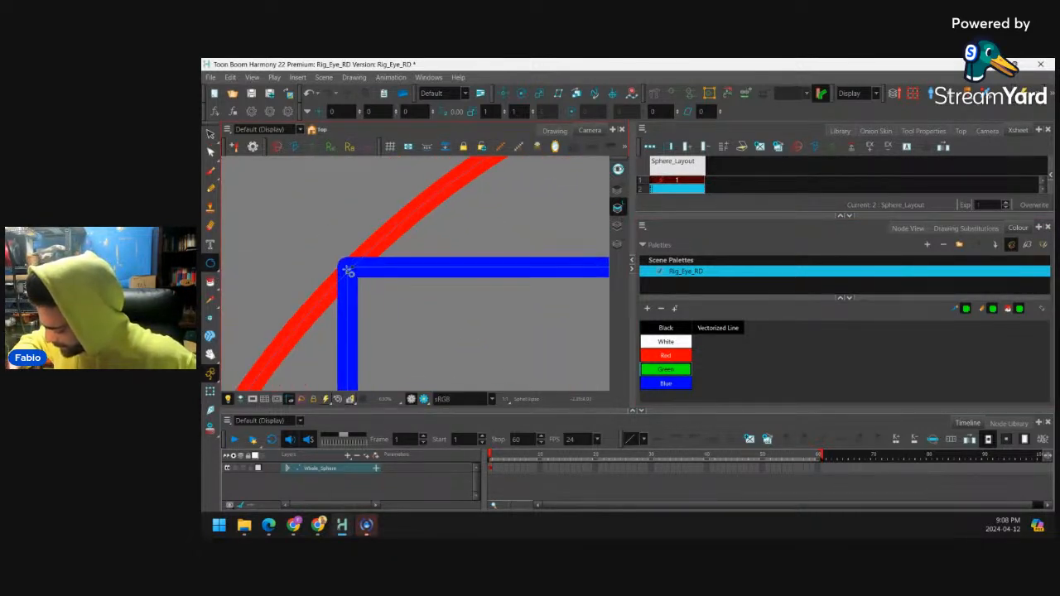
left_click_drag(349, 267, 388, 308)
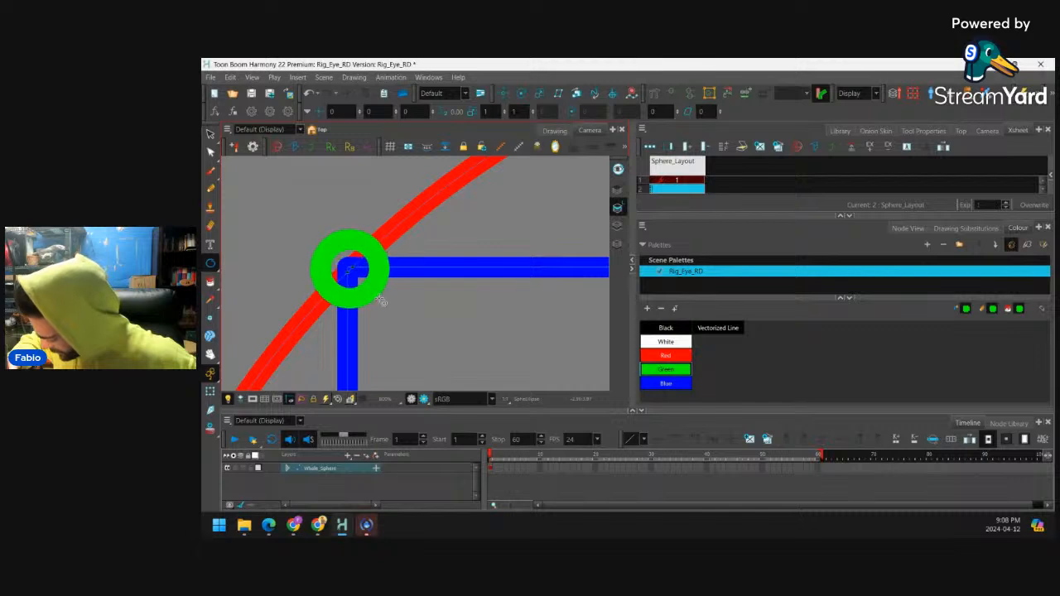
Duplicate the green corner circle and centre the copy on the blue square's lower-left corner
left_click(211, 150)
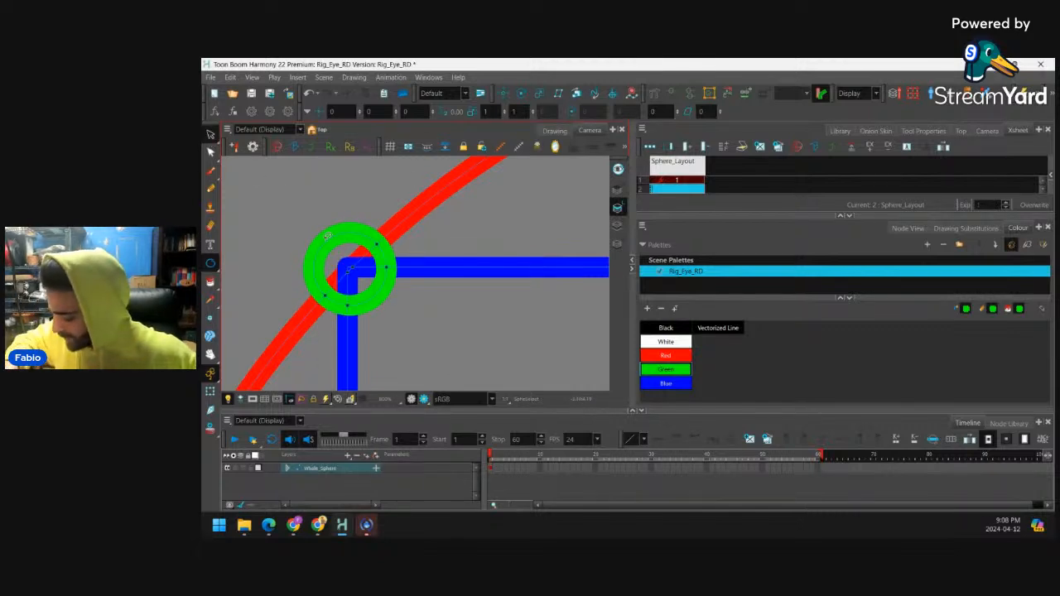
left_click(333, 260)
scroll(427, 263, "down", 4)
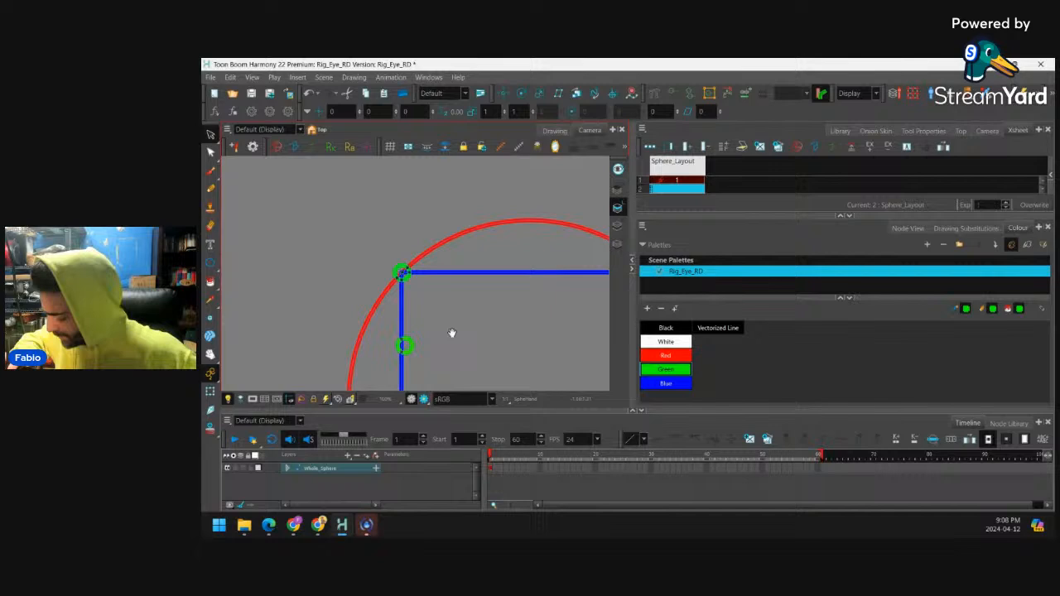
left_click_drag(452, 333, 409, 359)
left_click_drag(431, 267, 428, 194)
scroll(436, 267, "up", 2)
scroll(436, 267, "up", 2)
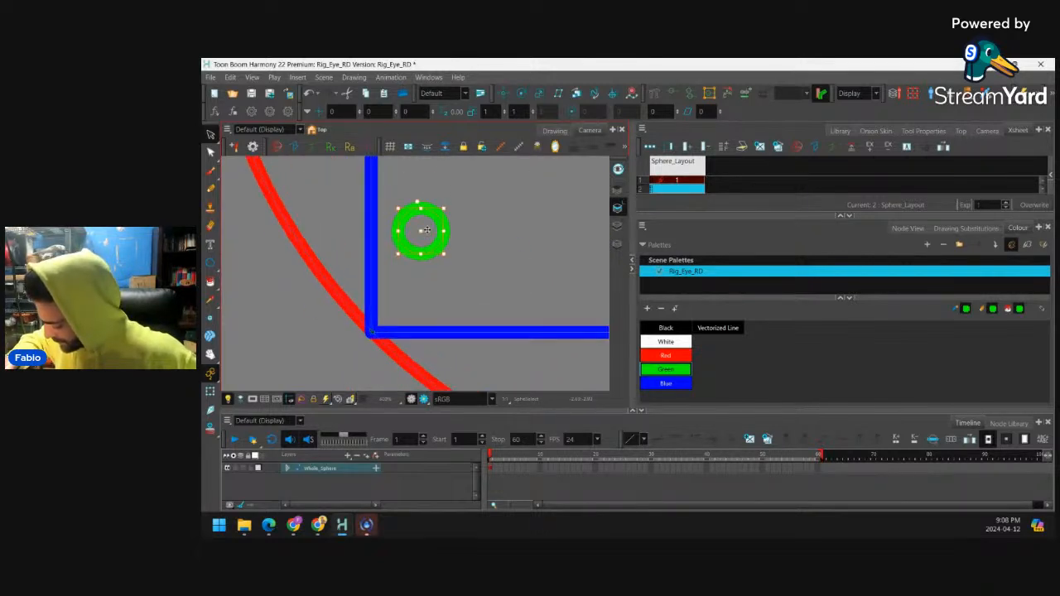
left_click_drag(387, 297, 408, 258)
scroll(399, 245, "up", 4)
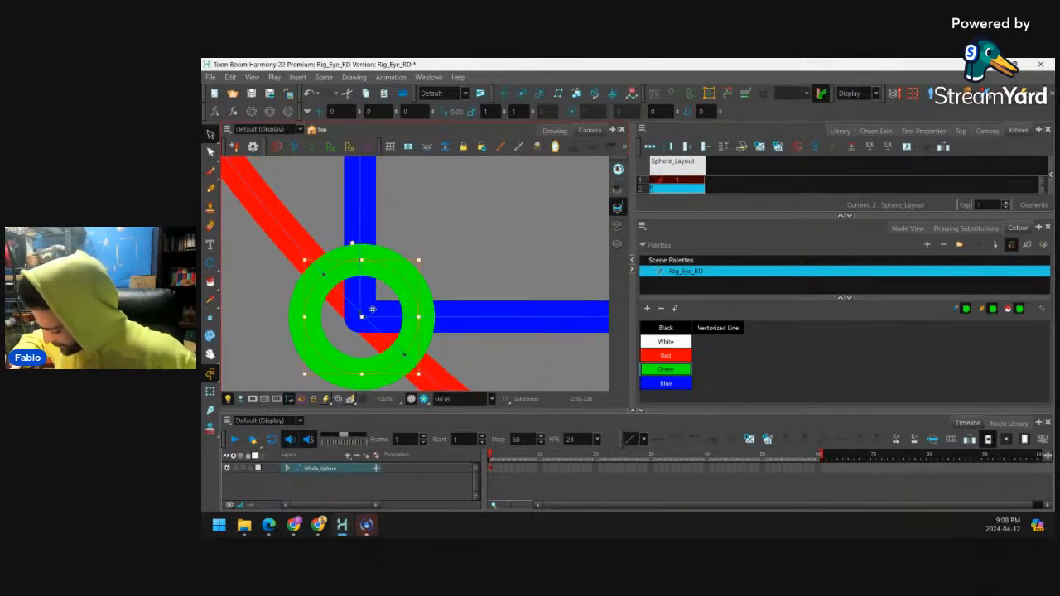
left_click(363, 315)
Duplicate the lower-left green circle and move the copy along the bottom edge to the square's lower-right corner
scroll(419, 269, "down", 4)
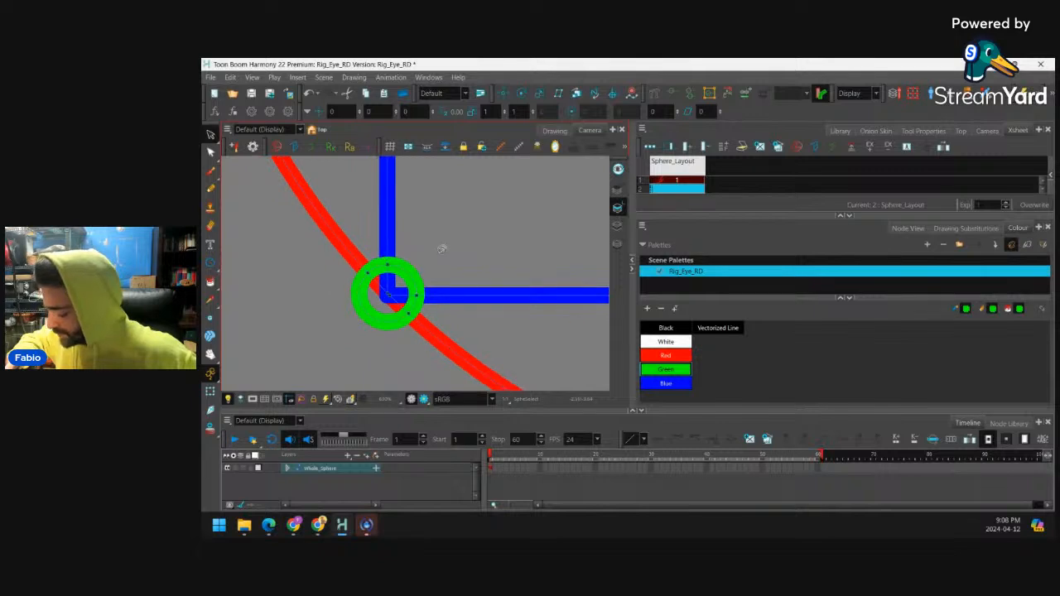
left_click(407, 274)
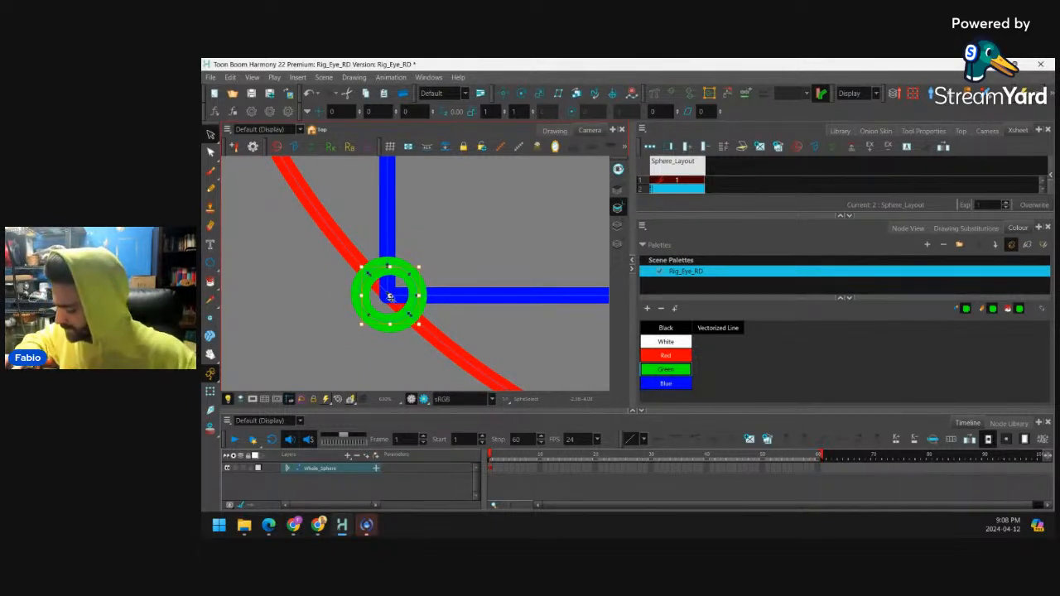
left_click_drag(494, 292, 521, 295)
key("1")
key("1")
key("1")
key("1")
key("1")
left_click_drag(508, 249, 411, 273)
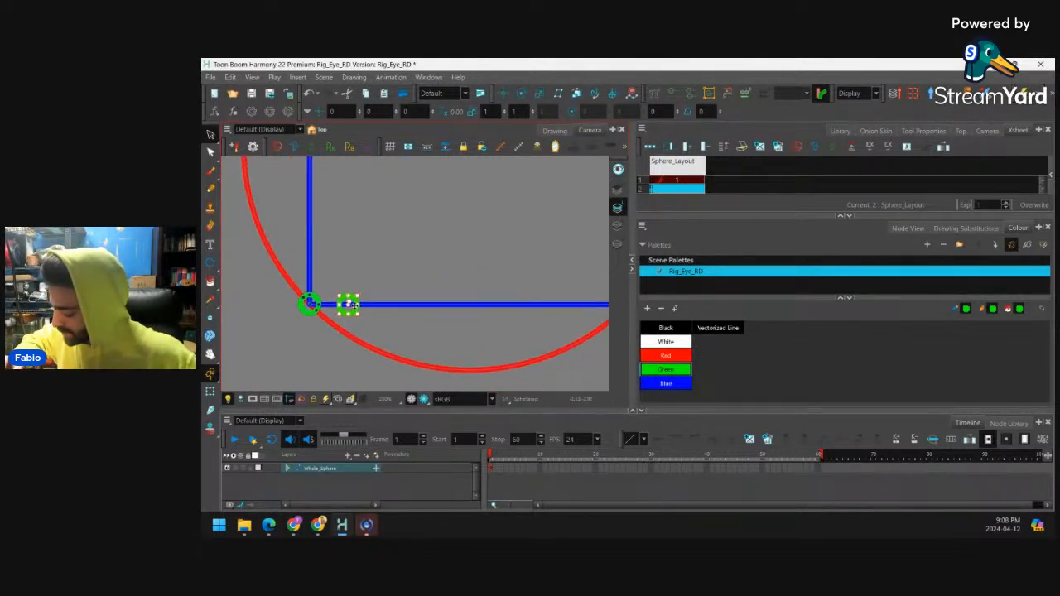
left_click_drag(353, 308, 458, 323)
key("2")
key("2")
key("2")
key("2")
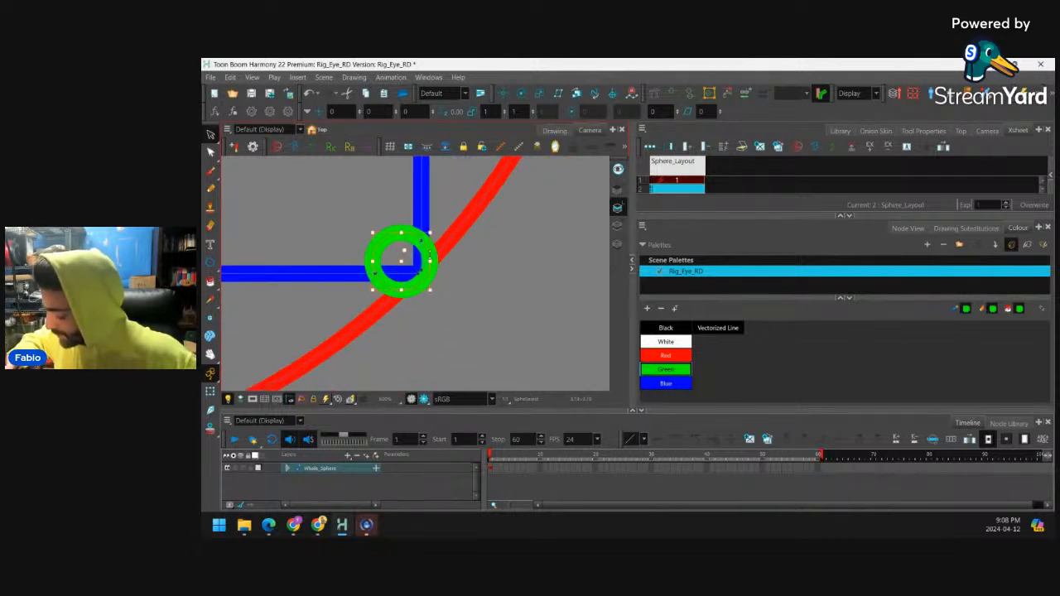
Centre the copied green circle precisely on the blue square's lower-right corner point
key("2")
key("2")
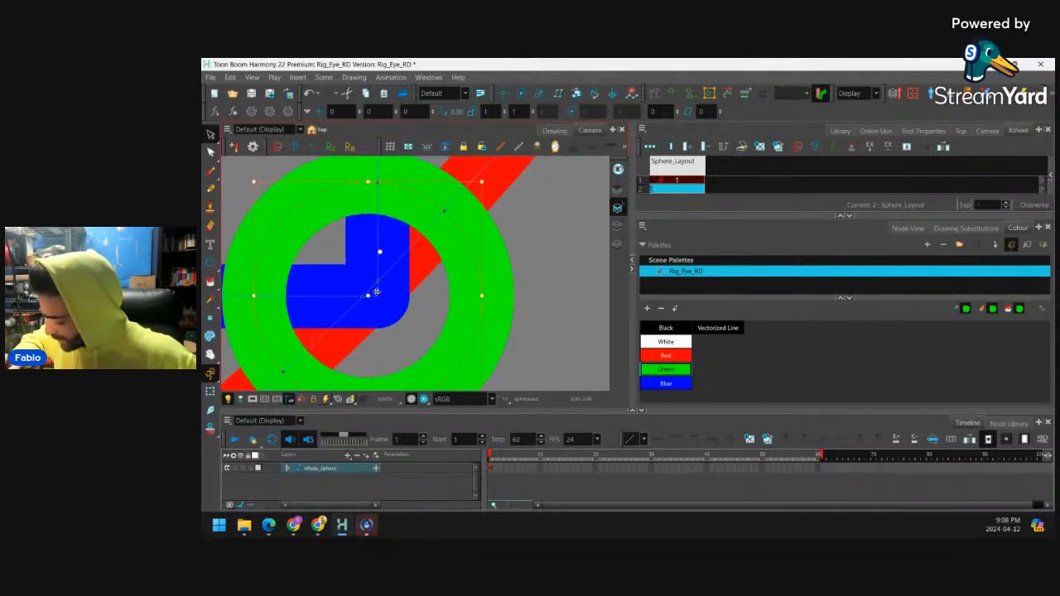
left_click_drag(366, 297, 372, 290)
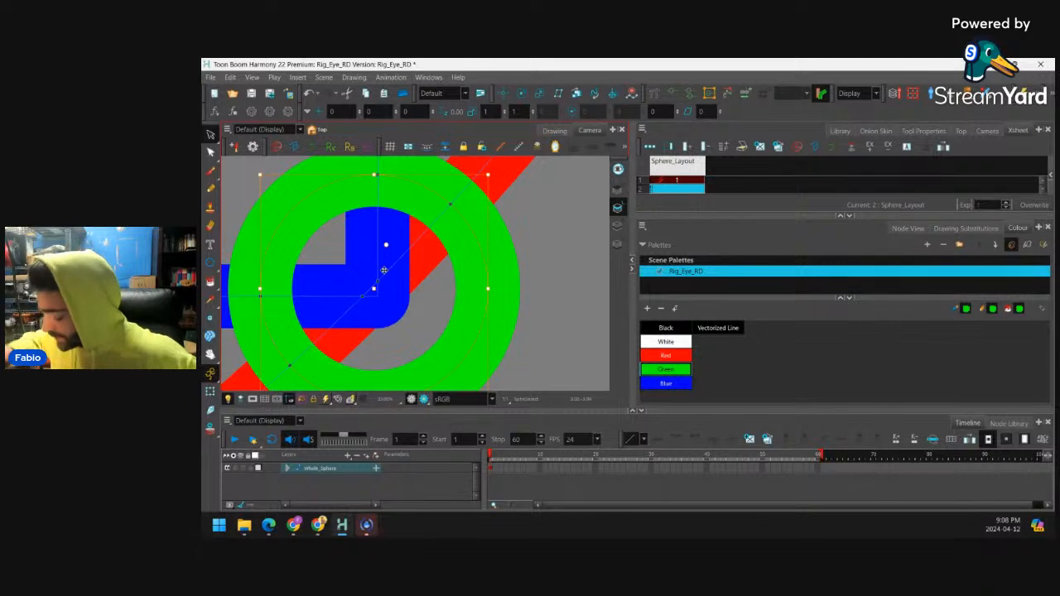
left_click(552, 231)
left_click(500, 212)
left_click_drag(500, 212, 502, 214)
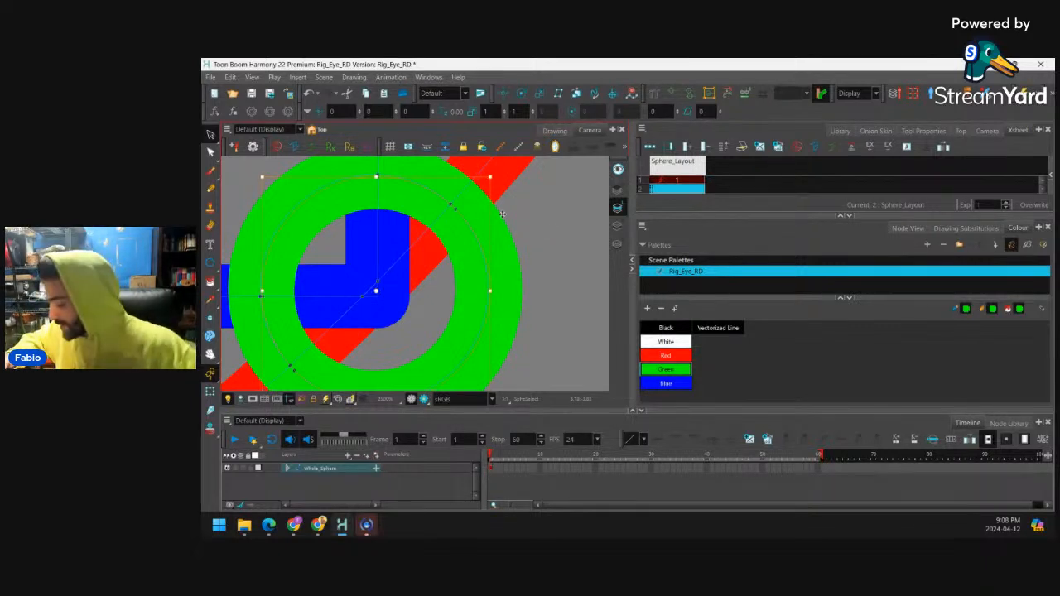
Duplicate the lower-right green circle and move the copy up the square's right edge
key("1")
key("1")
key("1")
key("1")
key("1")
key("1")
left_click_drag(400, 263, 398, 304)
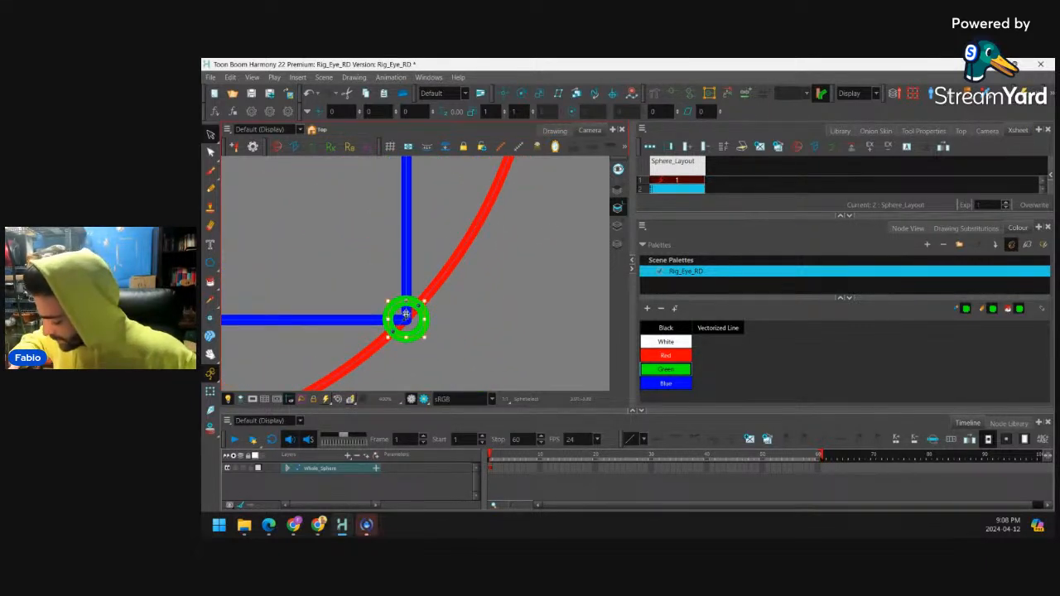
left_click_drag(409, 173, 409, 176)
left_click_drag(432, 240, 420, 327)
key("1")
key("1")
left_click_drag(405, 272, 404, 177)
left_click_drag(420, 205, 384, 204)
Centre the raised green circle on the blue square's upper-right corner, then deselect it
key("2")
key("2")
left_click_drag(399, 170, 403, 259)
key("2")
left_click_drag(384, 217, 436, 229)
key("2")
key("2")
key("2")
key("2")
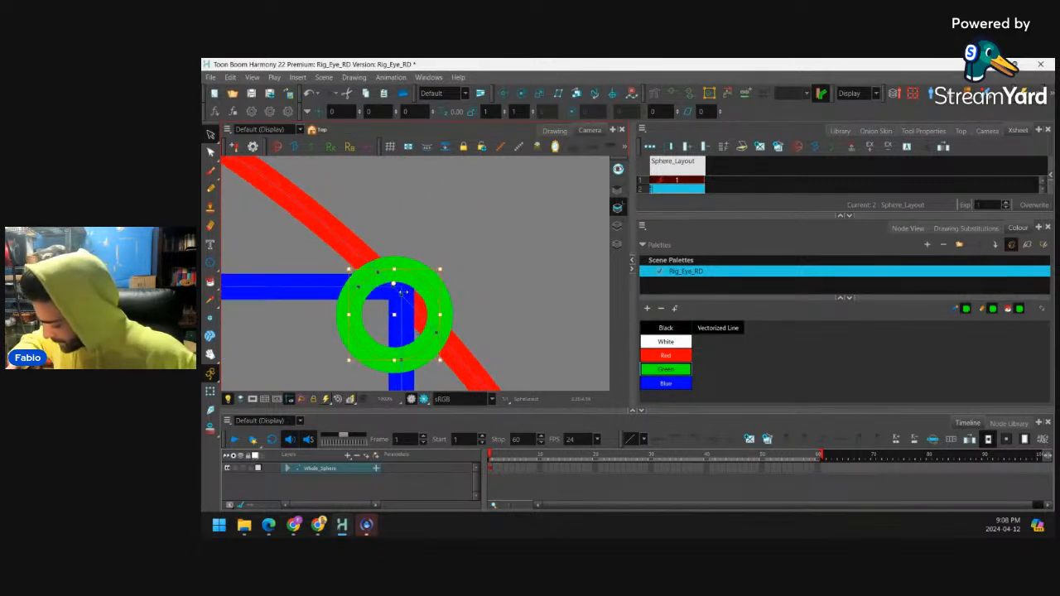
left_click_drag(389, 326, 396, 292)
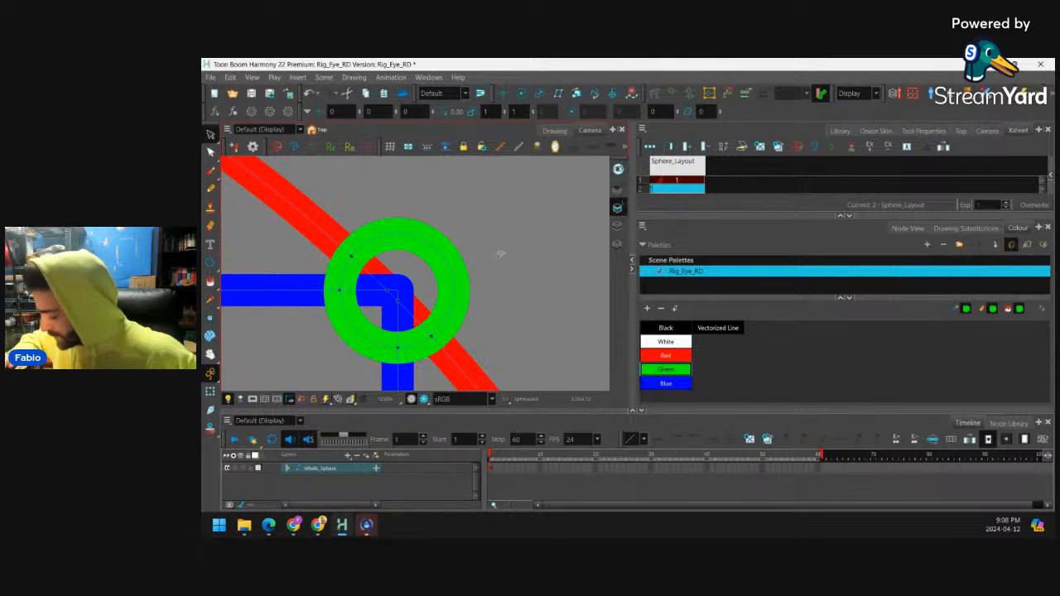
Check the placement of the four green corner circles against the whole red circle and blue square
key("1")
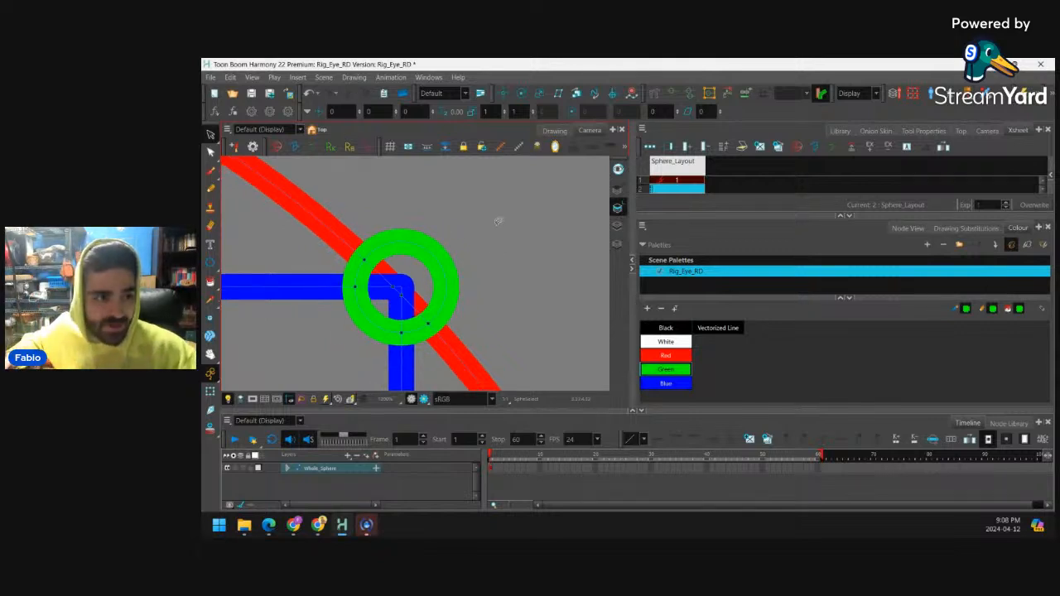
key("1")
key("1")
key("1")
key("1")
key("1")
key("1")
key("1")
key("1")
key("1")
key("1")
key("1")
key("1")
key("1")
key("1")
key("1")
key("1")
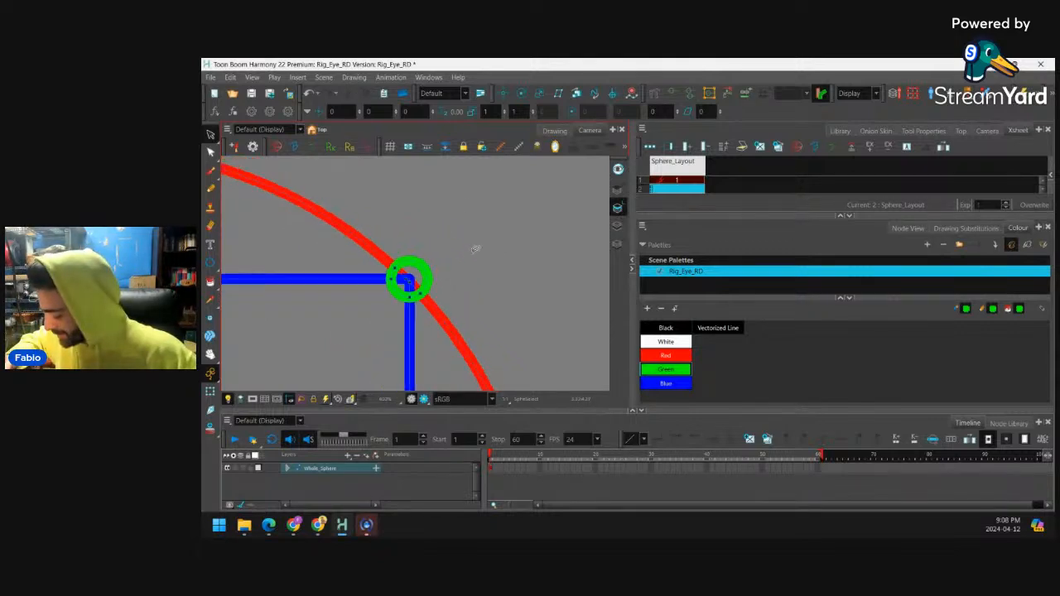
key("2")
key("2")
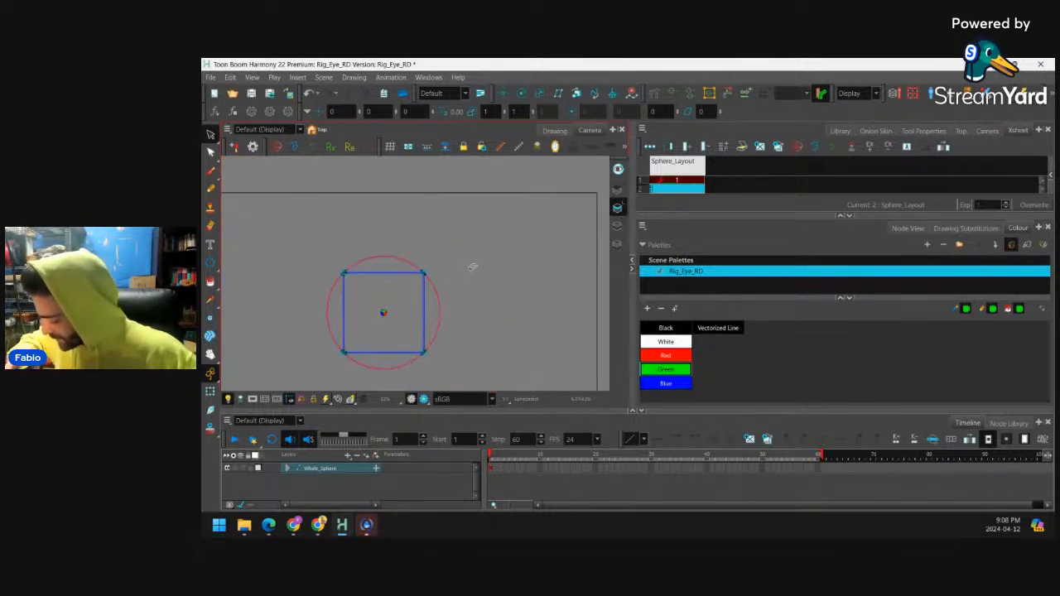
key("2")
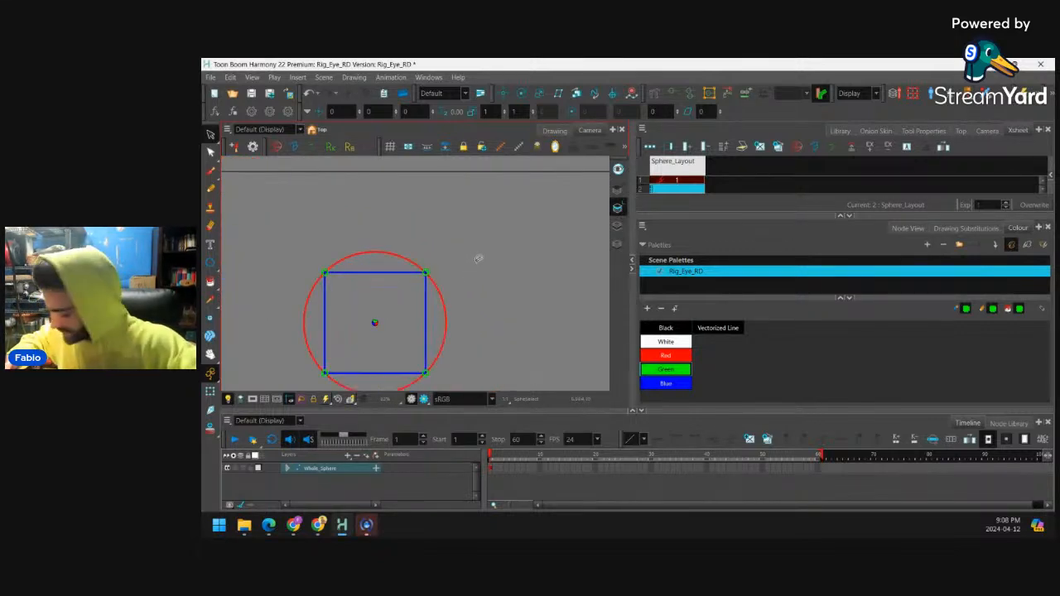
Show the node network and open up space between the Whole_Sphere peg and the Sphere_Layout drawing node
left_click_drag(465, 280, 486, 240)
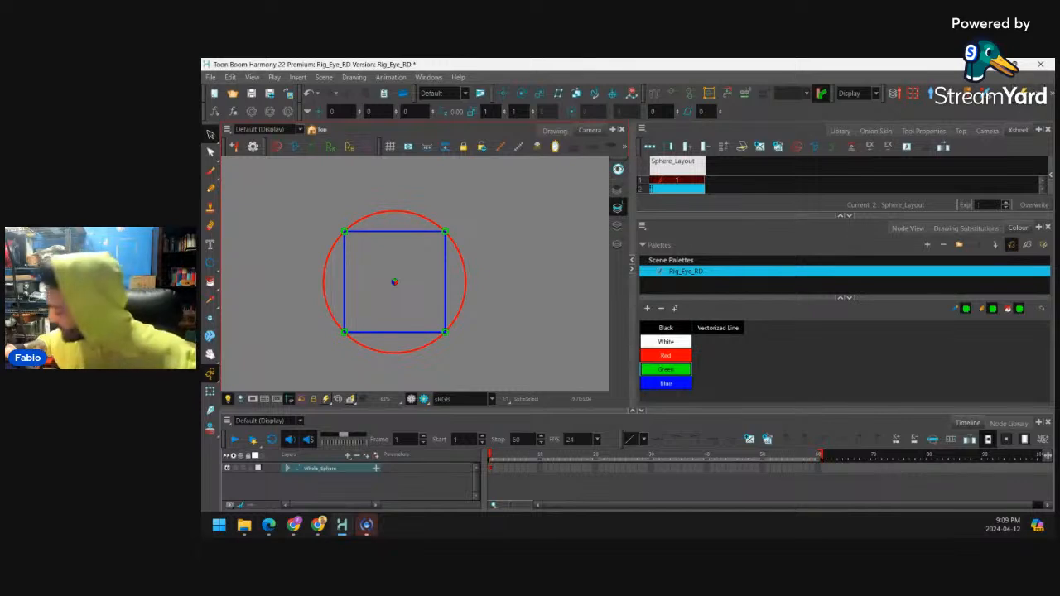
left_click(907, 227)
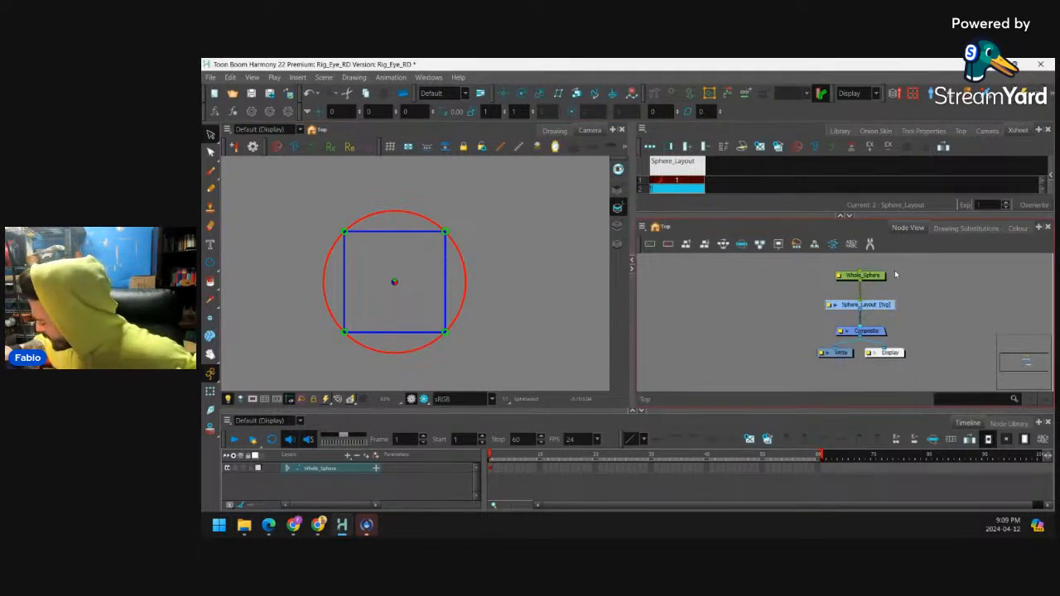
scroll(895, 274, "down", 1)
left_click_drag(851, 216, 853, 203)
left_click_drag(878, 259, 853, 279)
left_click(855, 314)
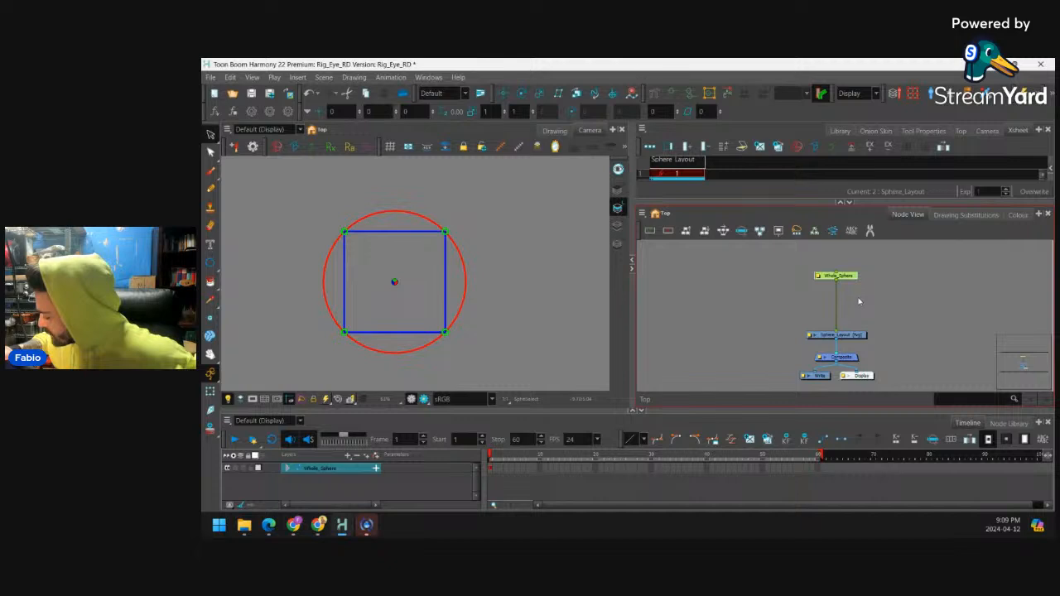
Add a Multi-Points-Constraint node and insert it on the connection between Whole_Sphere and Sphere_Layout
left_click(860, 301)
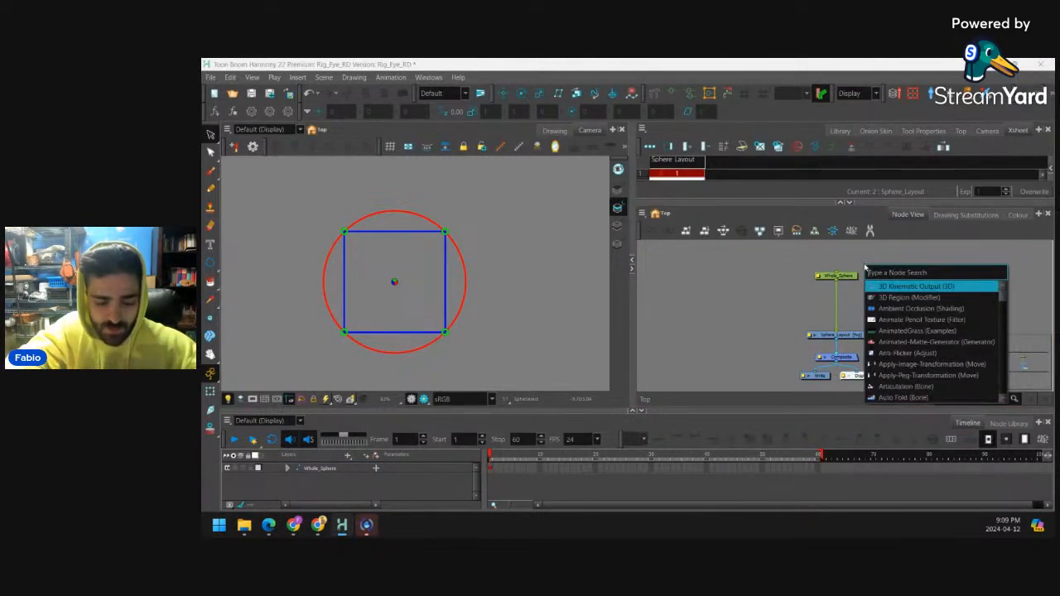
type("multi")
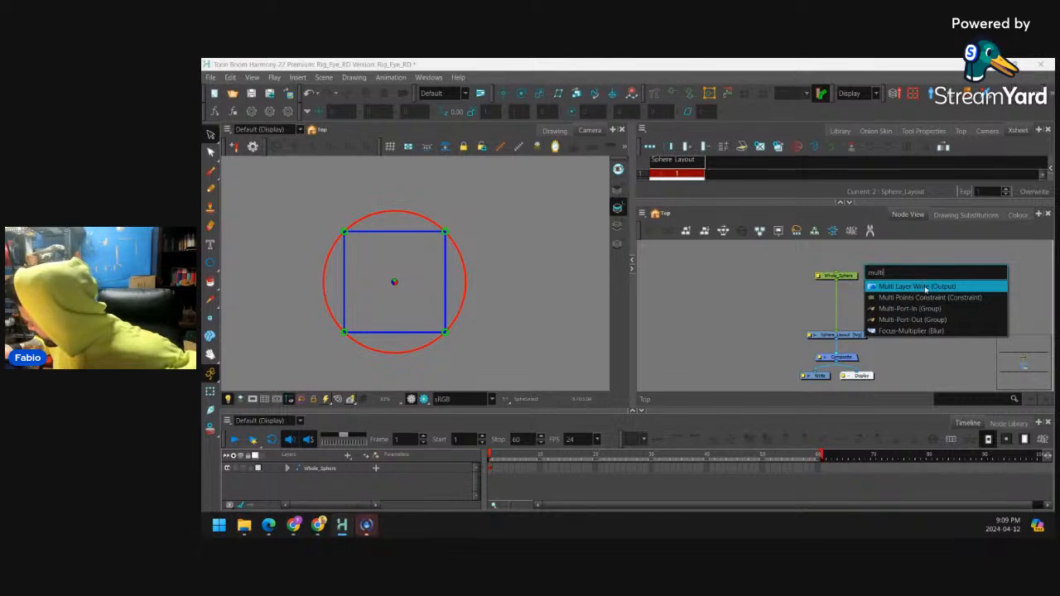
left_click(927, 297)
left_click_drag(913, 263, 853, 306)
left_click(765, 300)
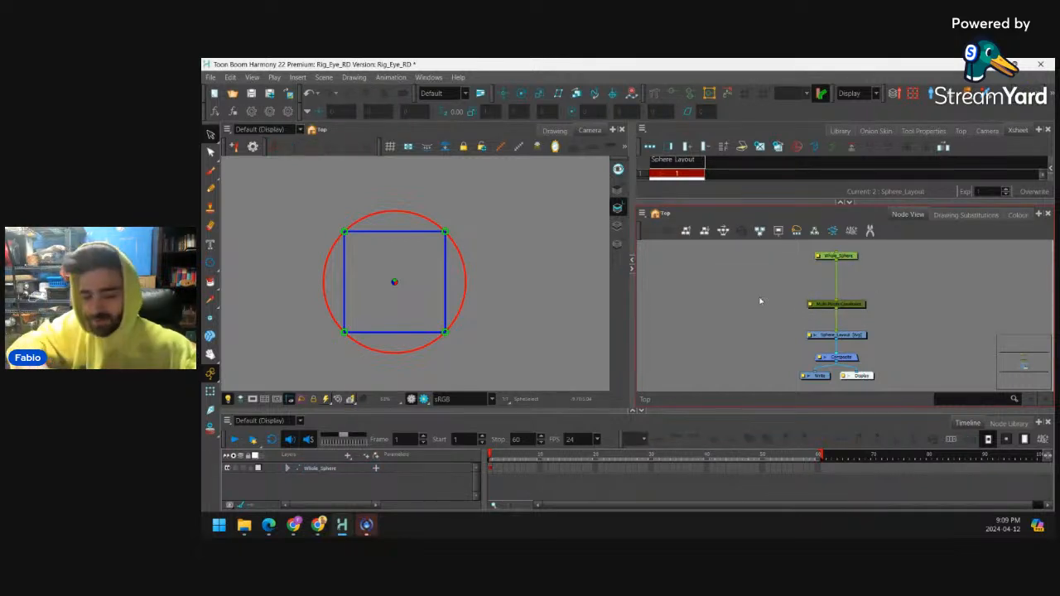
Create five new pegs in the node network and spread them out above the Multi-Points-Constraint node
key("ctrl+p")
key("ctrl+p")
key("ctrl+p")
key("ctrl+p")
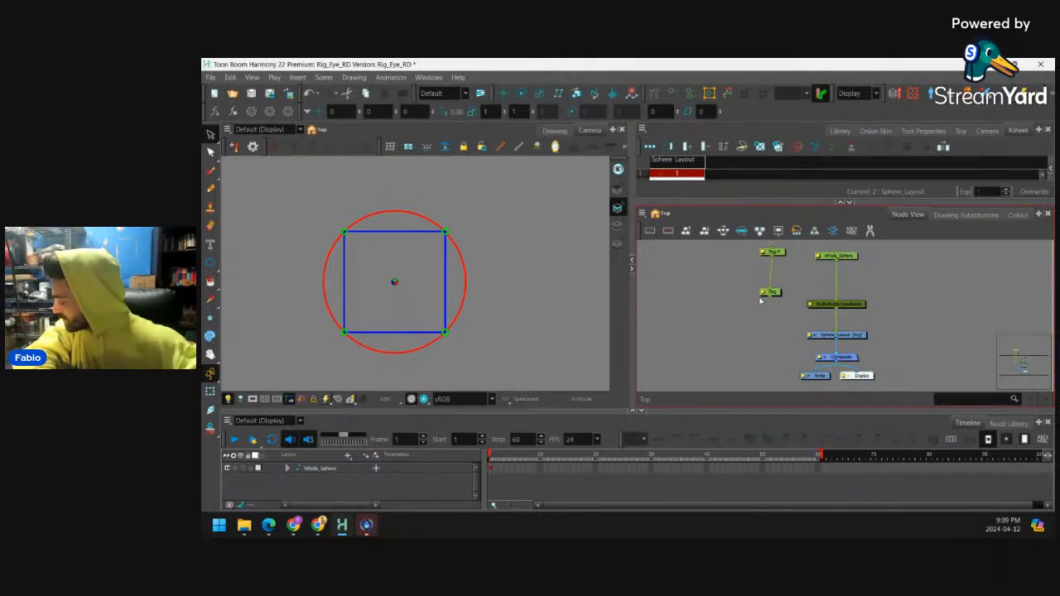
scroll(830, 280, "down", 1)
left_click_drag(795, 241, 744, 314)
left_click_drag(758, 267, 806, 322)
scroll(828, 302, "up", 3)
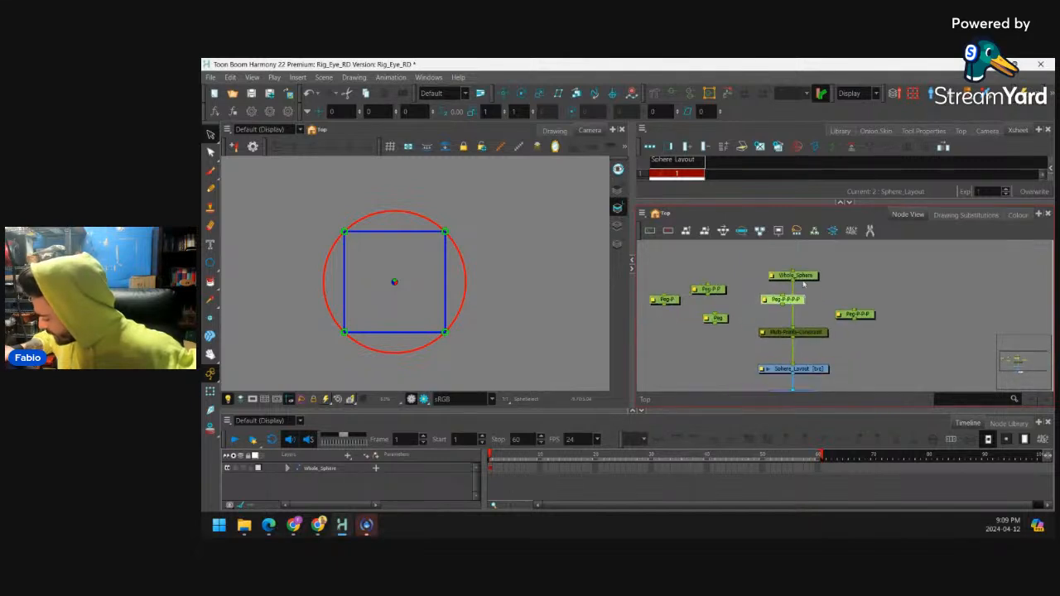
Raise Whole_Sphere and place two of the new pegs on each side of the middle one
left_click_drag(803, 278, 804, 244)
left_click_drag(719, 313, 826, 286)
left_click_drag(749, 320, 926, 317)
Rename the two pegs left of the middle one AL for the outer peg and AU for the inner peg
left_click(699, 310)
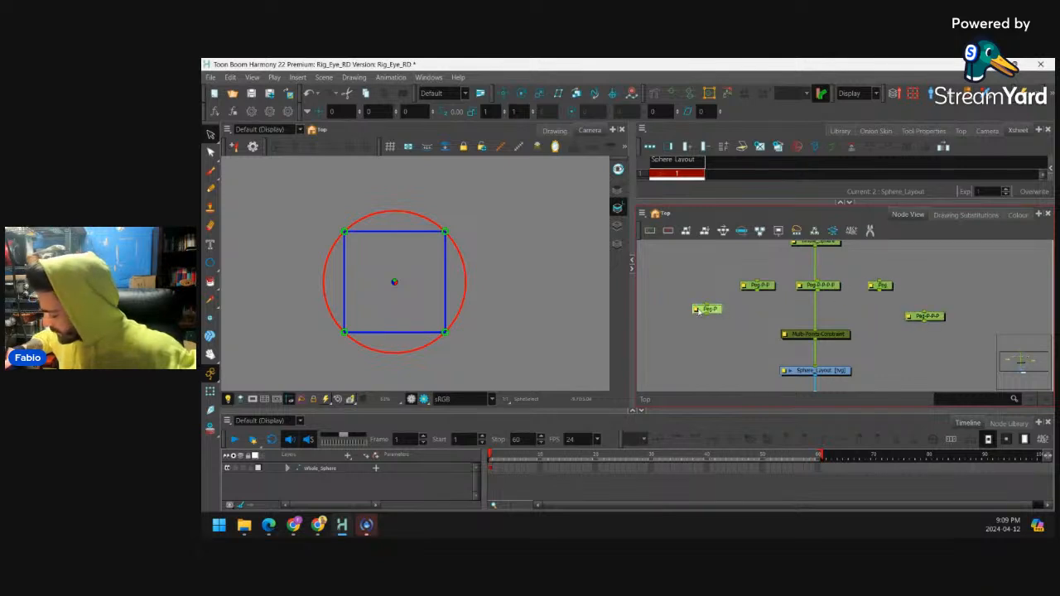
double_click(698, 310)
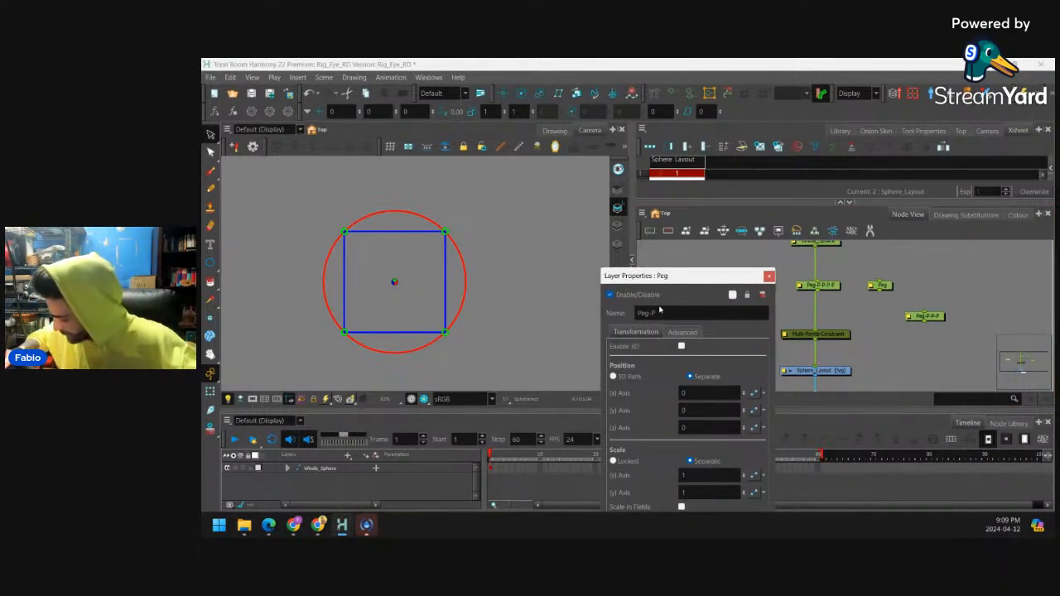
left_click_drag(659, 313, 605, 292)
type("AL")
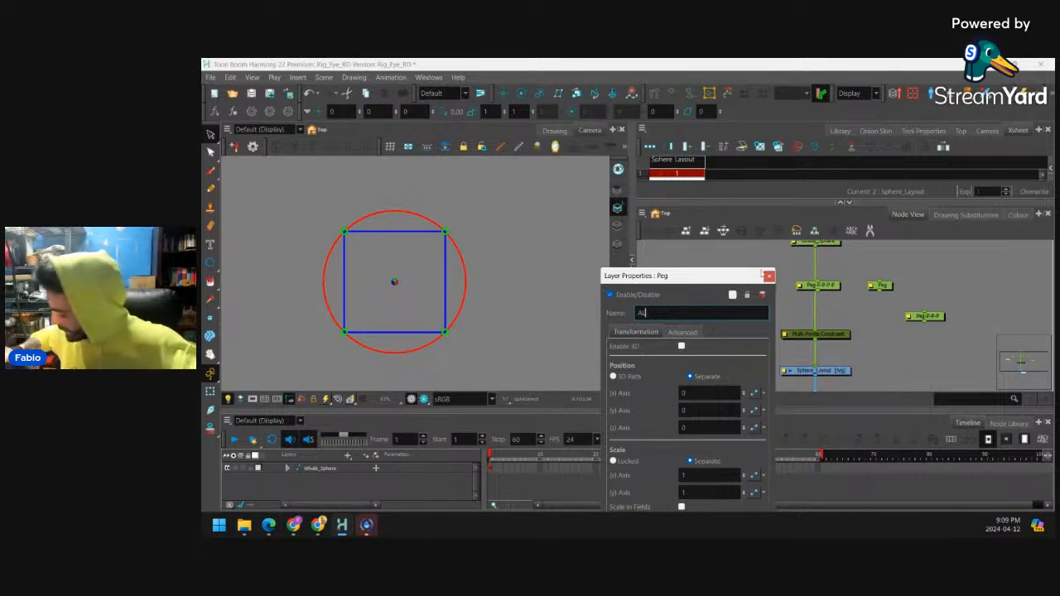
left_click(770, 275)
left_click(743, 288)
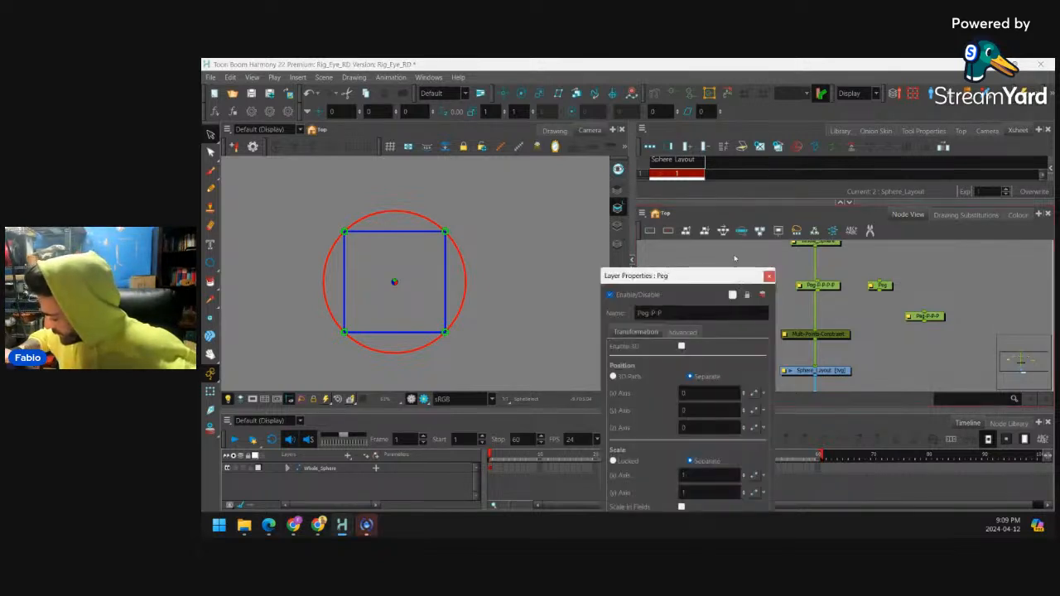
left_click_drag(672, 313, 640, 303)
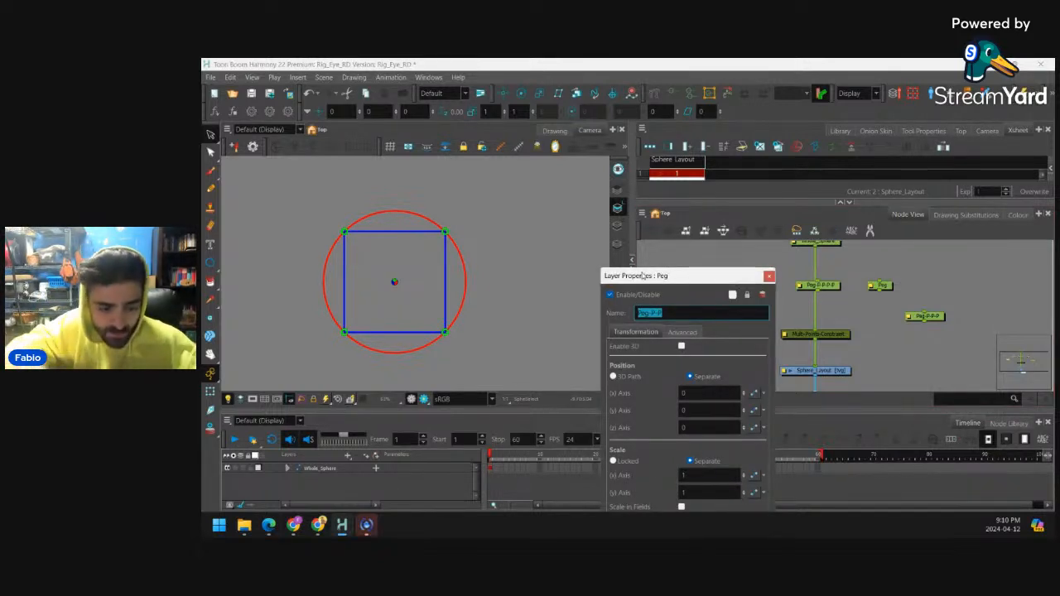
type("AL")
left_click(769, 276)
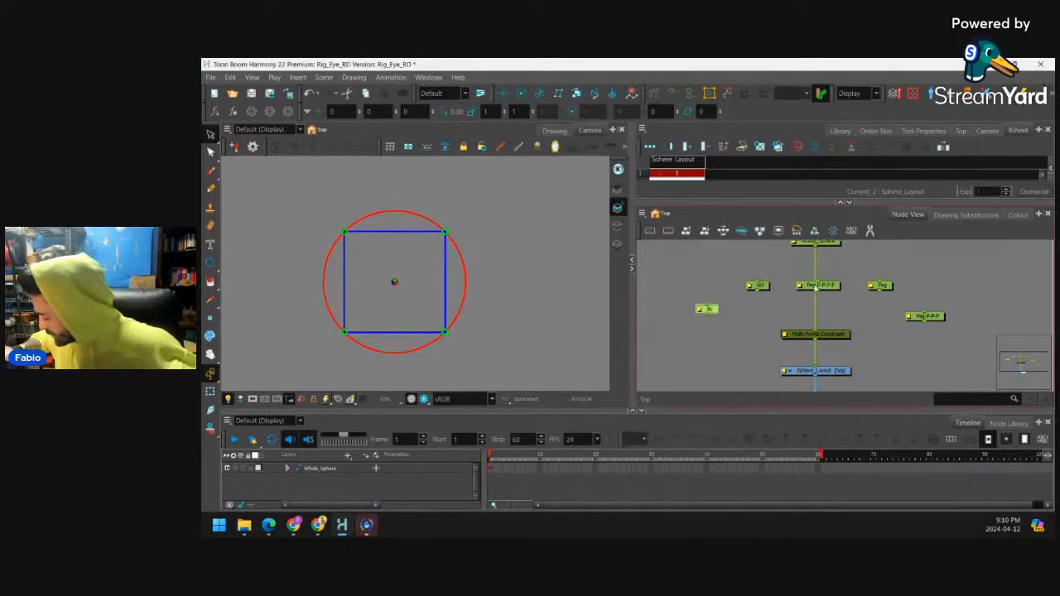
Rename the middle peg above the constraint node CENTER
left_click(800, 285)
left_click_drag(668, 312, 637, 312)
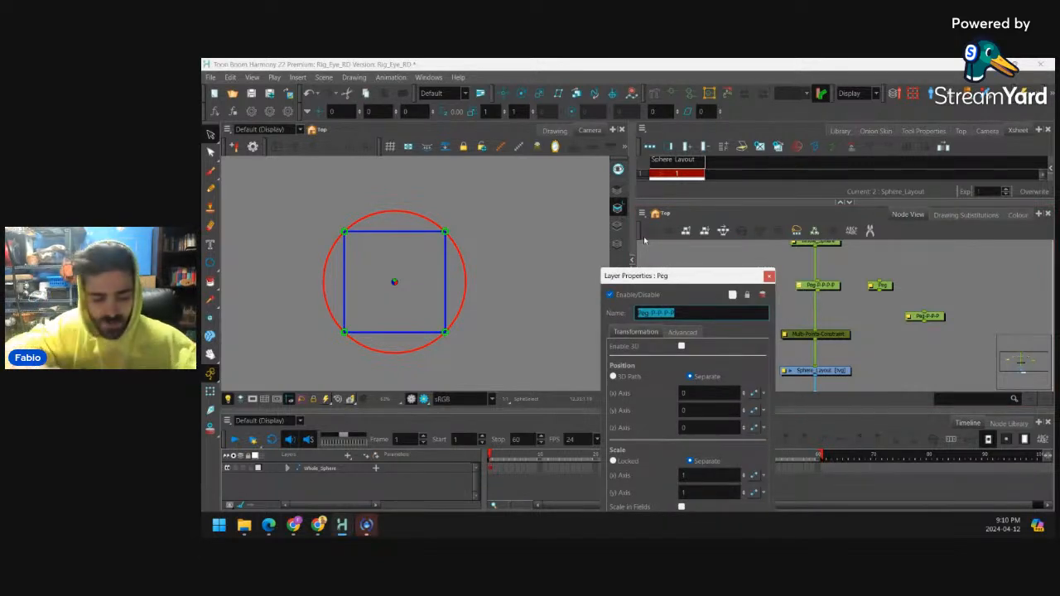
type("CENTER")
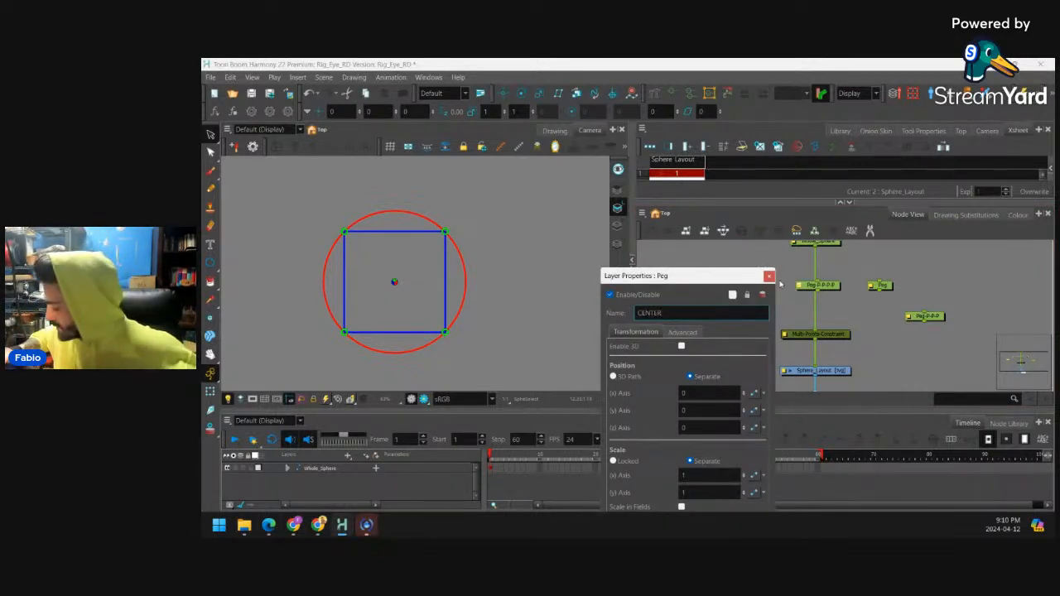
left_click(771, 277)
Rename the two pegs right of CENTER BU for the inner peg and BL for the outer peg
left_click_drag(888, 286, 847, 299)
left_click(830, 300)
double_click(833, 300)
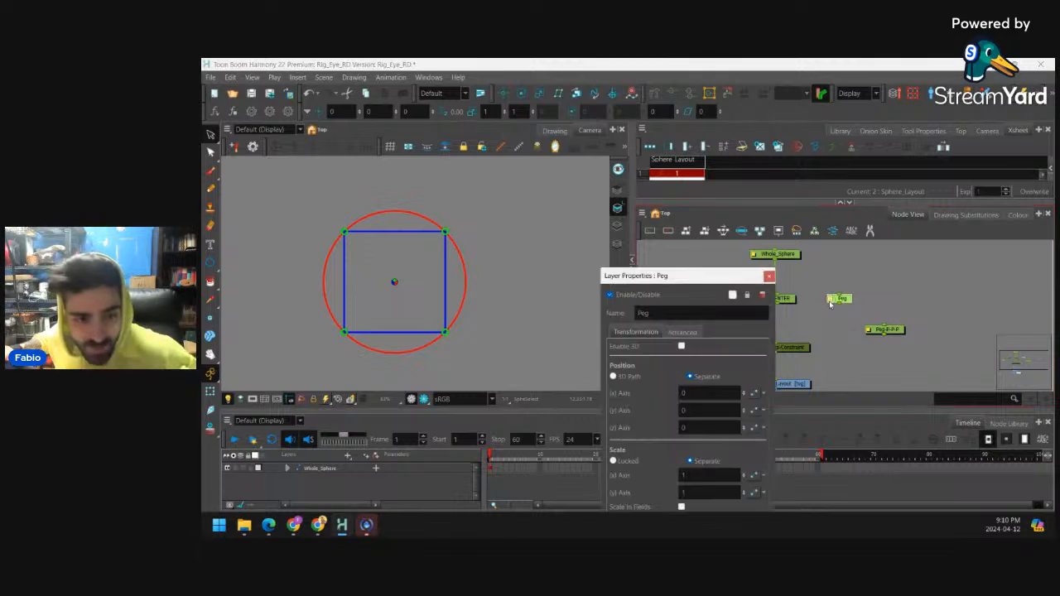
double_click(652, 312)
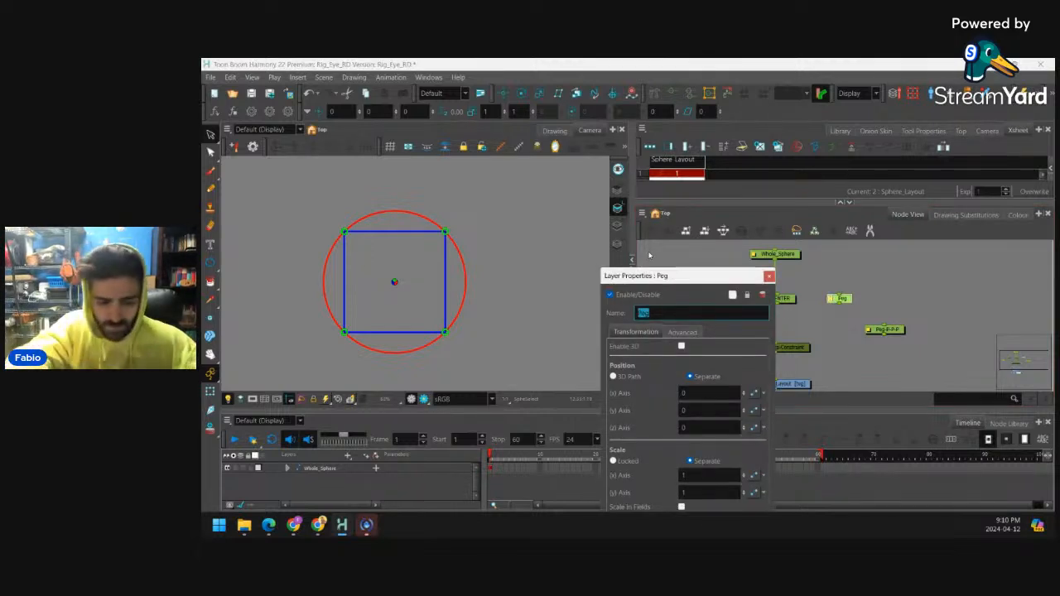
type("BL")
left_click(771, 276)
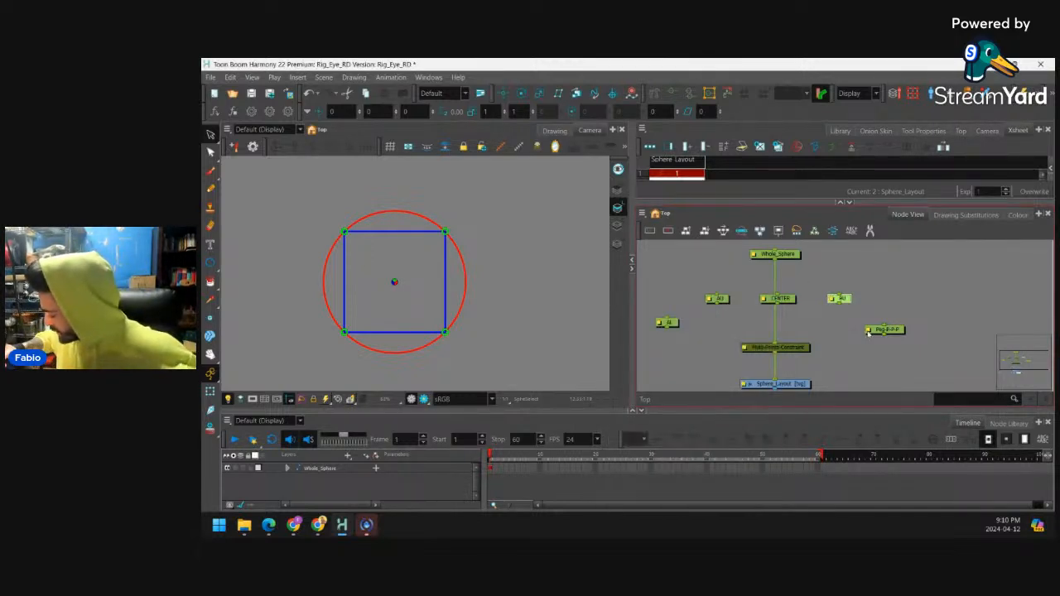
double_click(870, 330)
double_click(651, 312)
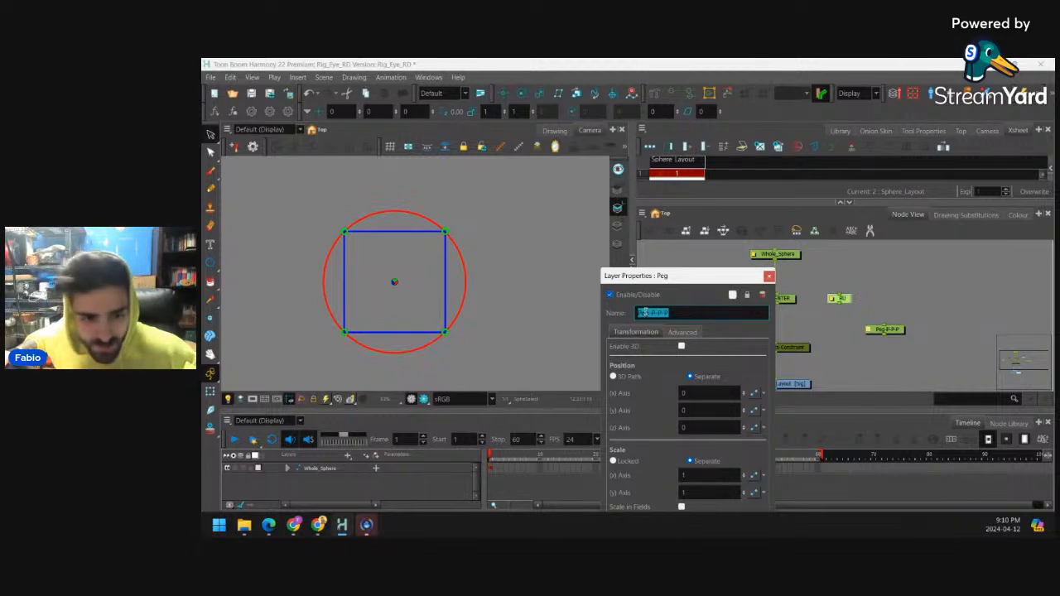
type("BL")
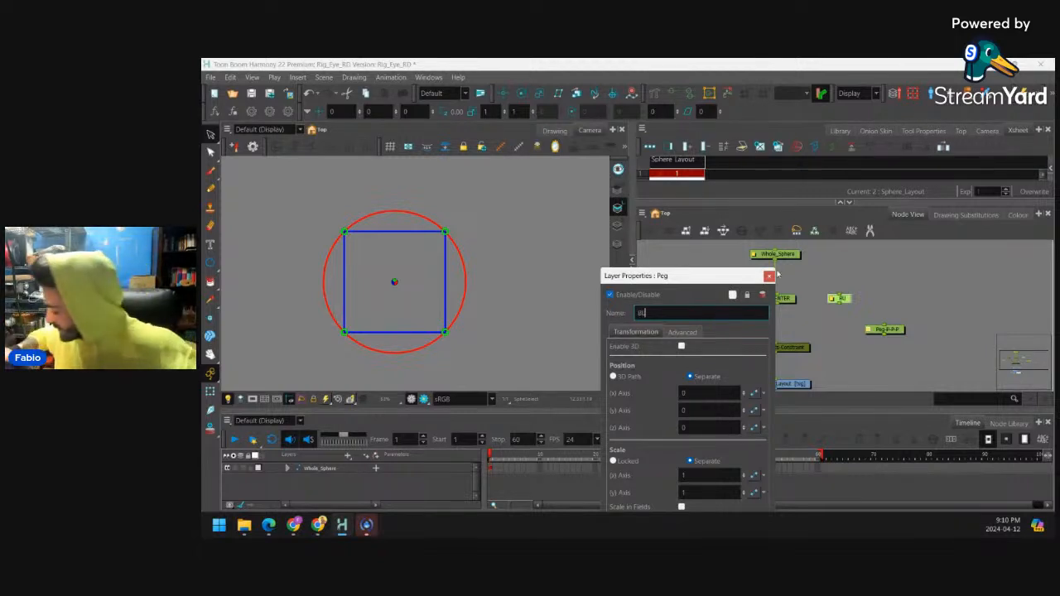
left_click(769, 276)
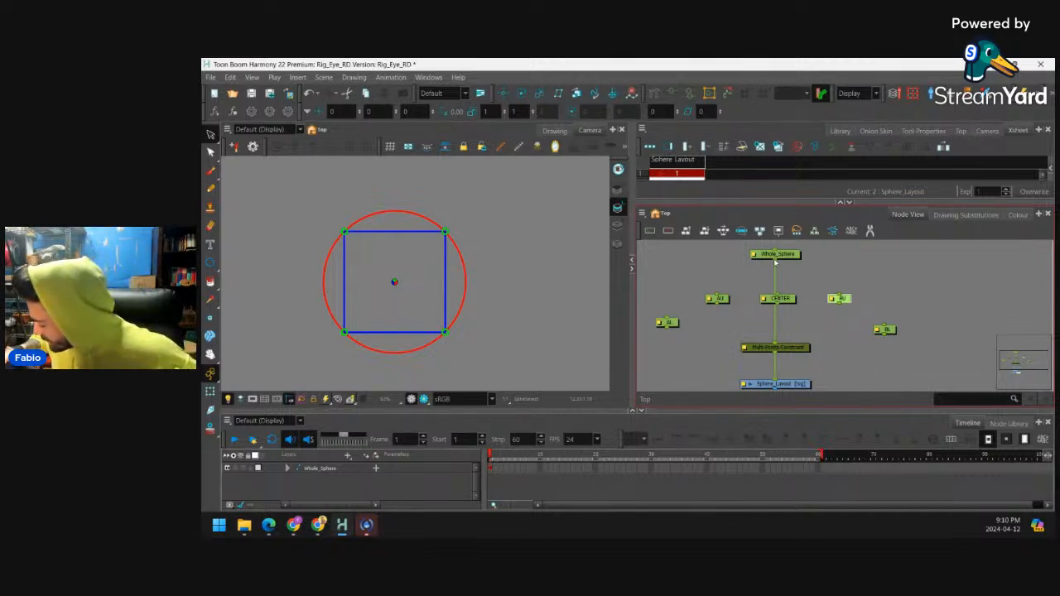
Connect Whole_Sphere's output to the AU, AL, BU and BL pegs and bring the pegs closer to CENTER's level
left_click_drag(784, 300, 782, 303)
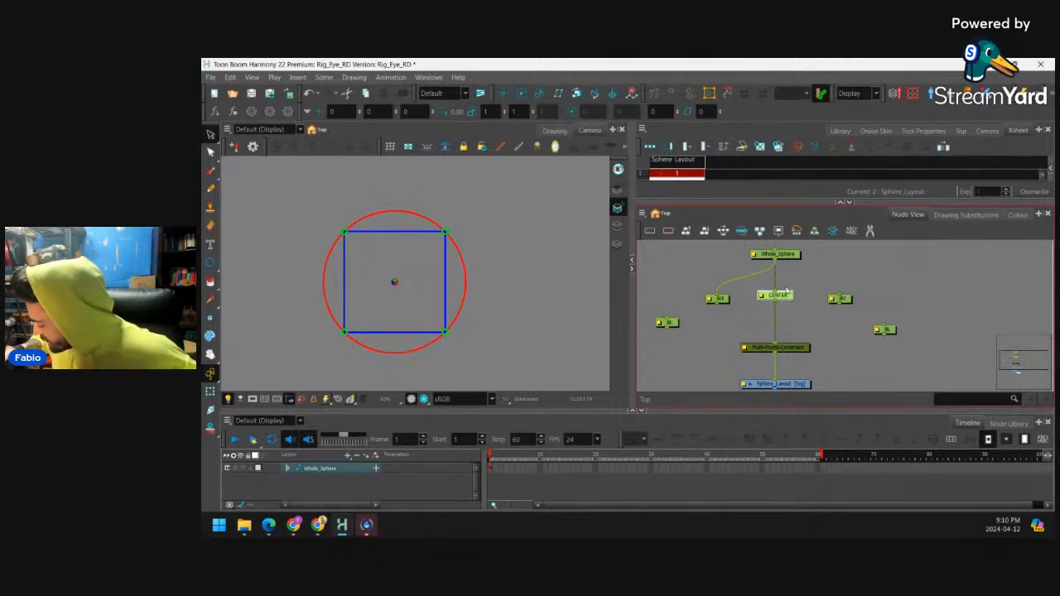
left_click_drag(665, 327, 842, 298)
left_click_drag(777, 262, 890, 331)
left_click_drag(890, 332, 887, 300)
left_click_drag(723, 302, 729, 299)
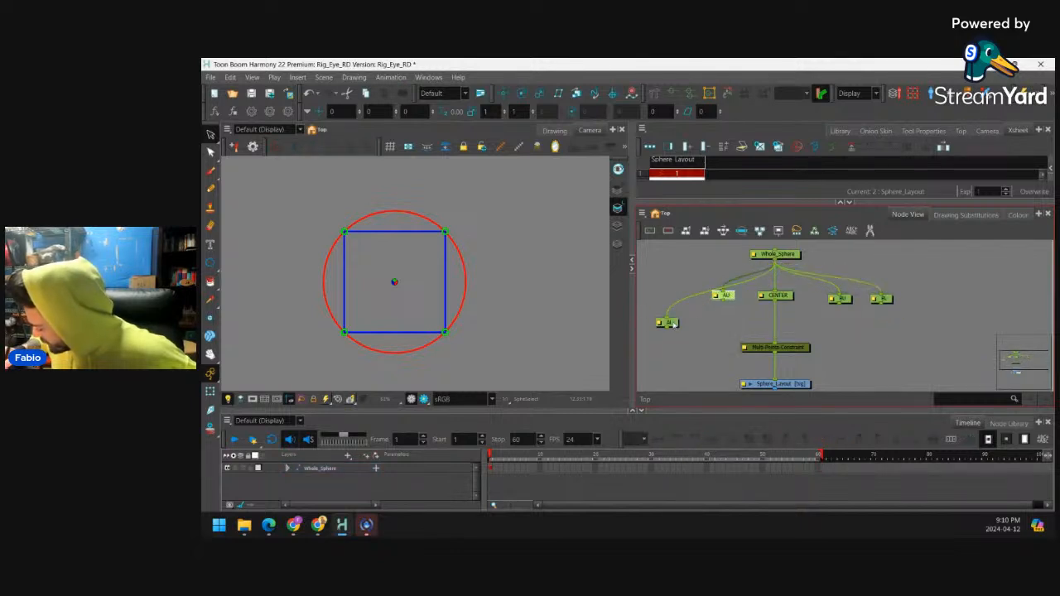
Connect the outputs of the AL, AU, BU and BL pegs to the Multi-Points-Constraint node
left_click_drag(673, 323, 746, 349)
left_click_drag(723, 303, 778, 346)
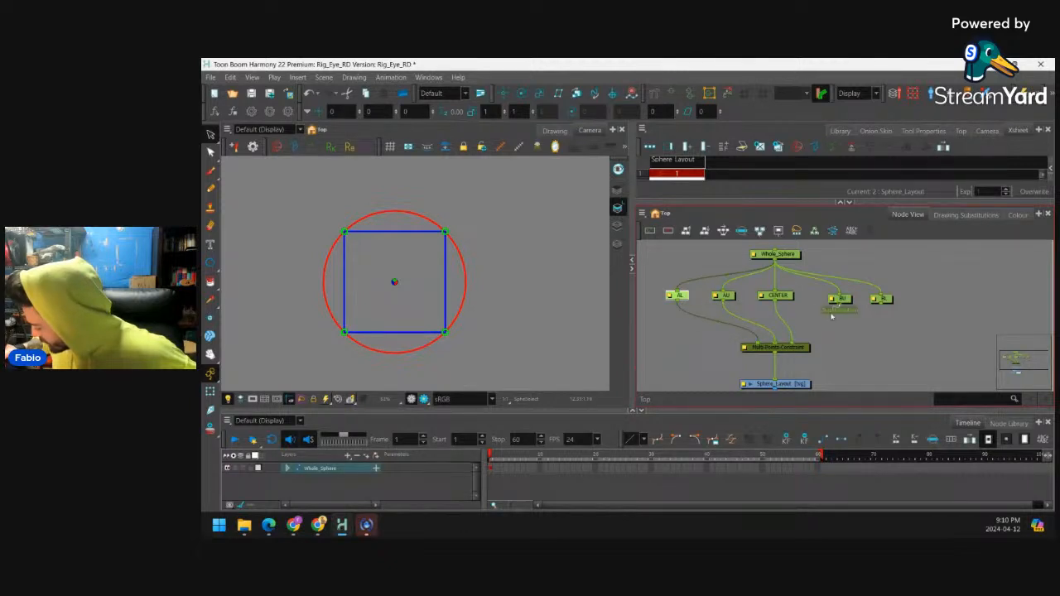
left_click_drag(839, 305, 783, 346)
left_click_drag(882, 305, 802, 341)
Move Whole_Sphere higher above the pegs and tidy the arrangement of the five-peg row
left_click(847, 298)
scroll(847, 296, "down", 1)
left_click_drag(847, 292, 823, 333)
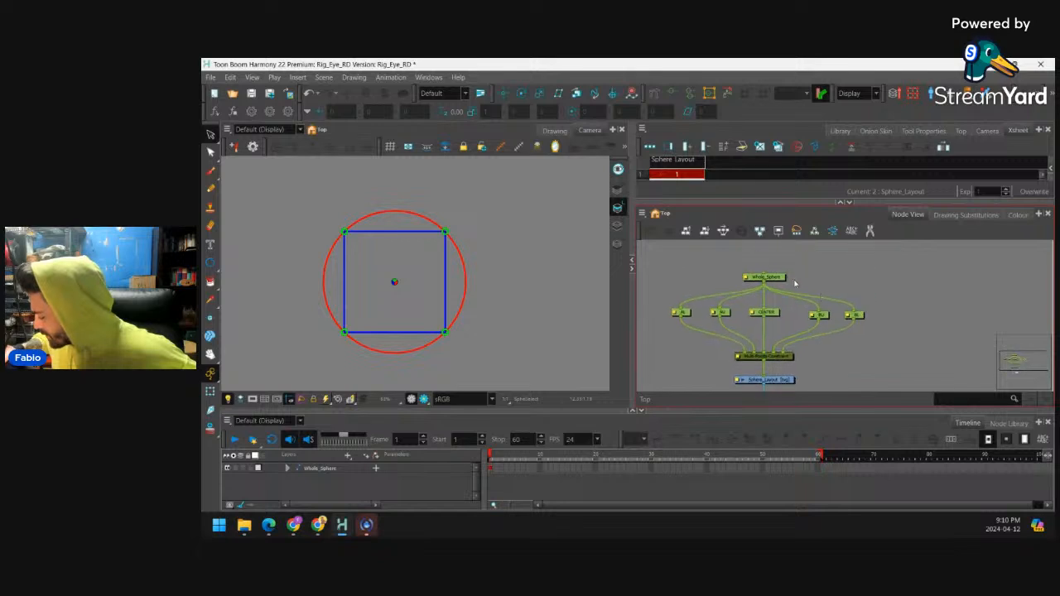
left_click_drag(774, 278, 774, 255)
left_click(879, 328)
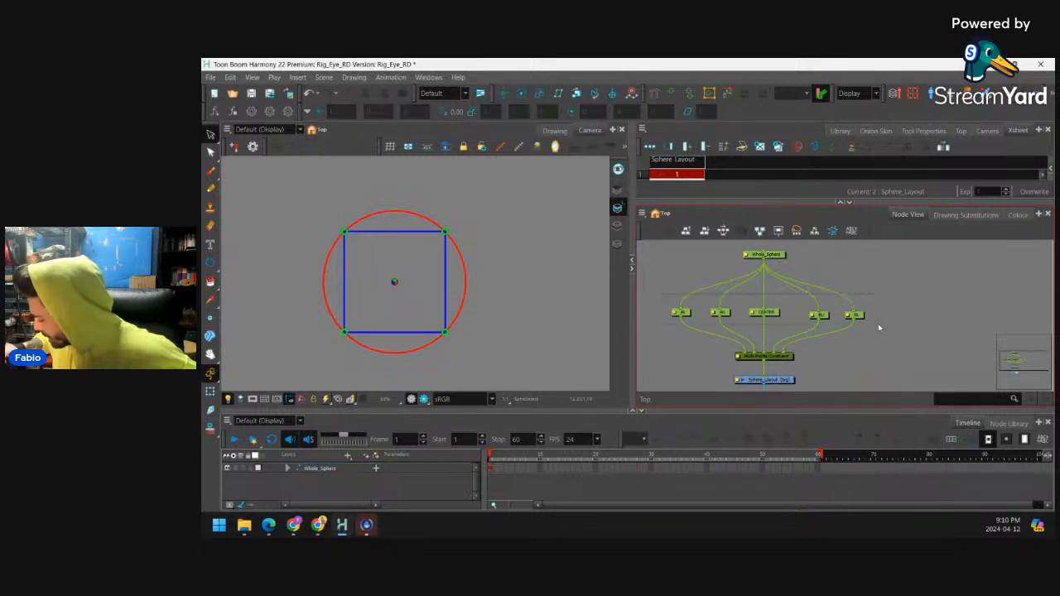
left_click_drag(880, 328, 879, 325)
left_click(725, 232)
left_click(872, 278)
Move the Composite, Write and Display nodes further below Sphere_Layout
scroll(807, 292, "down", 1)
left_click_drag(815, 306, 835, 280)
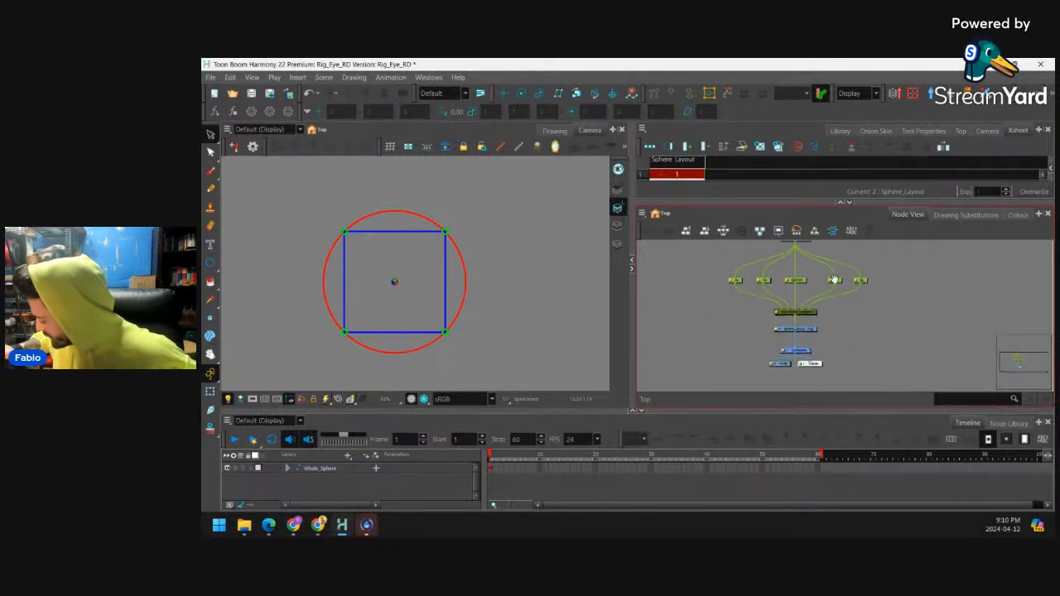
left_click_drag(763, 348, 807, 366)
left_click(839, 328)
left_click_drag(865, 275, 848, 309)
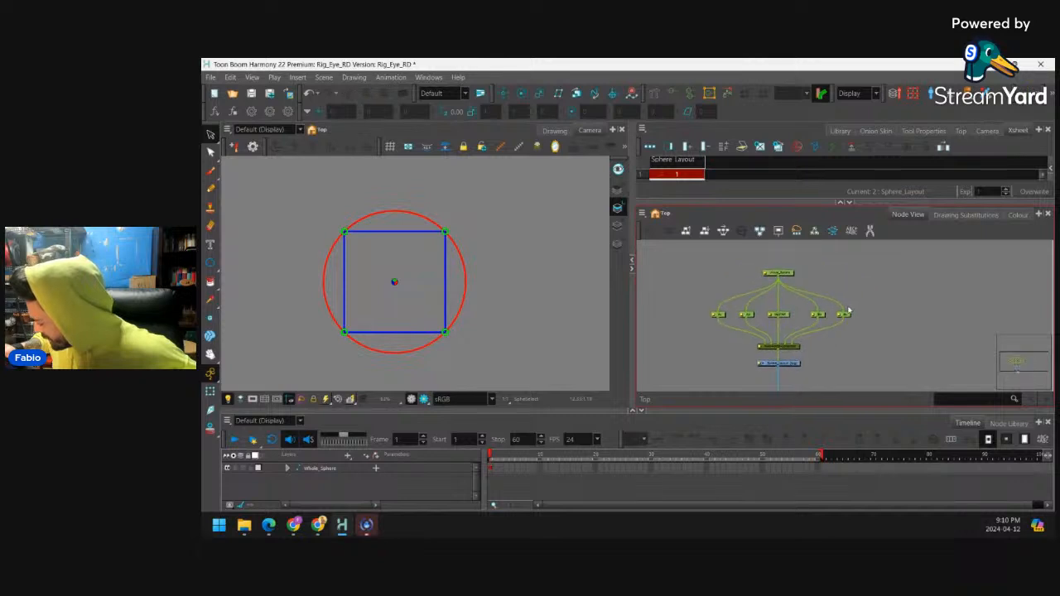
scroll(848, 311, "down", 1)
left_click_drag(816, 266, 877, 261)
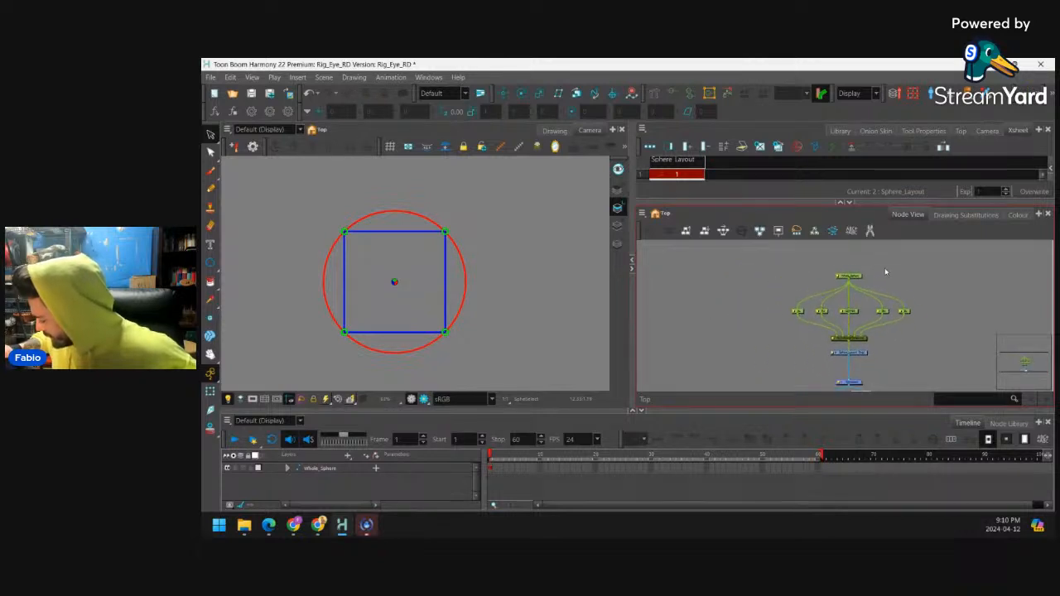
key("2")
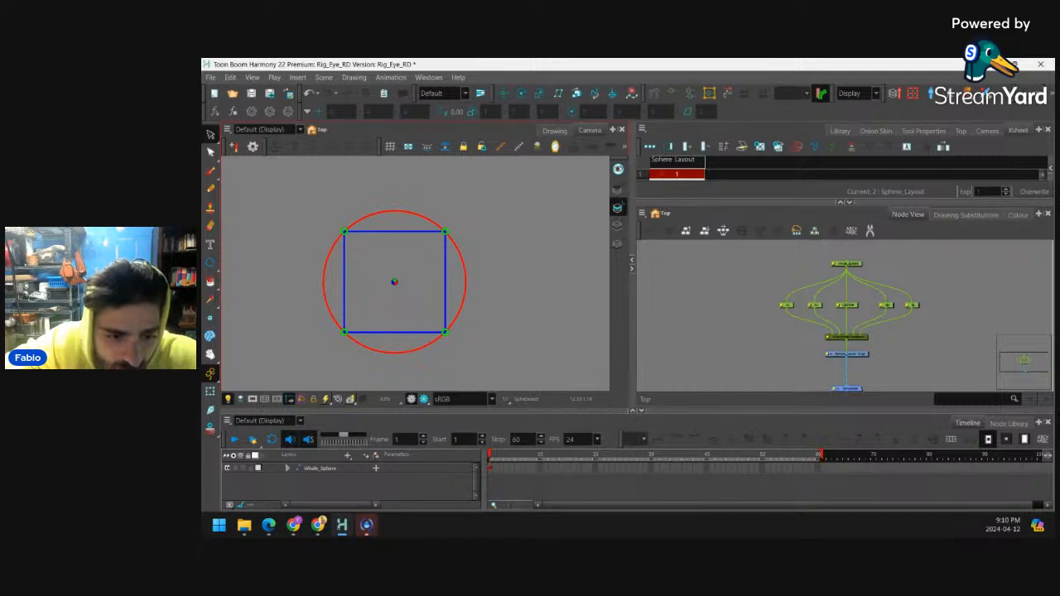
Review the Sphere_Layout node and the AL, BL, AU, BU and CENTER pegs one by one, then deselect everything
left_click(859, 356)
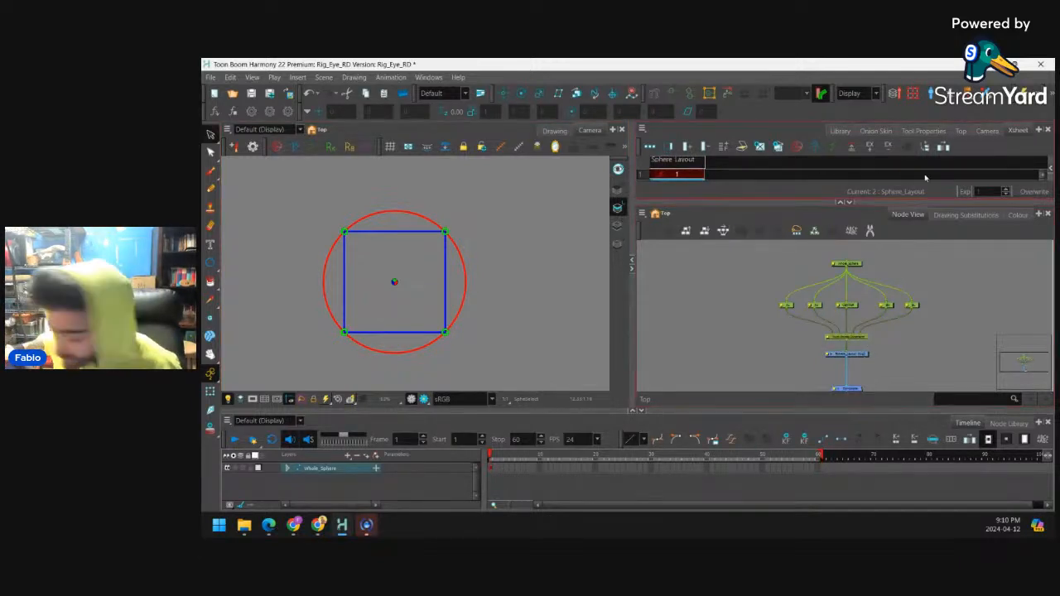
left_click(792, 307)
left_click(914, 306)
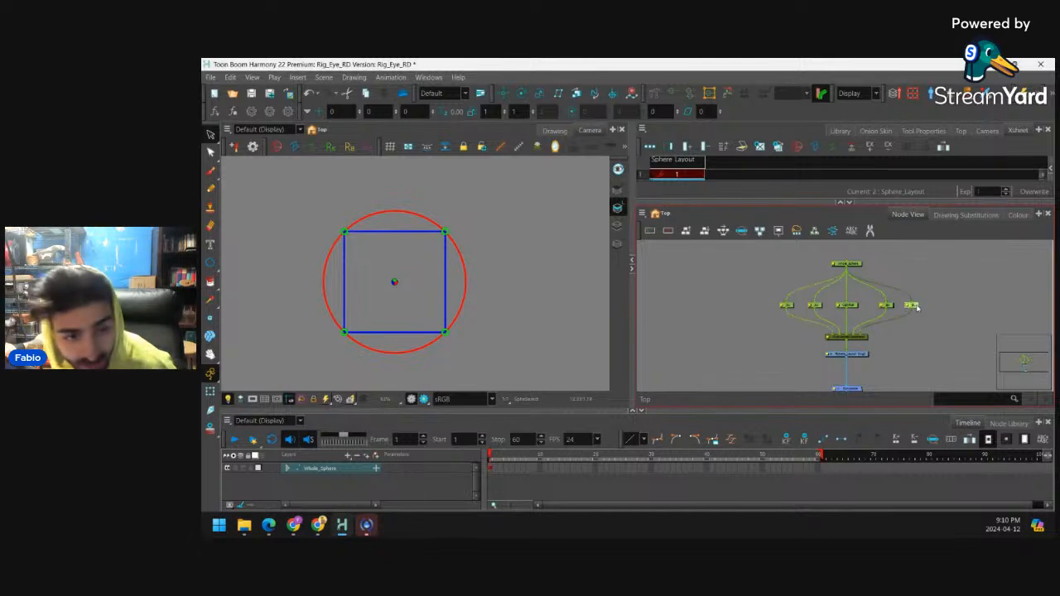
left_click(816, 306)
left_click(887, 306)
left_click(852, 305)
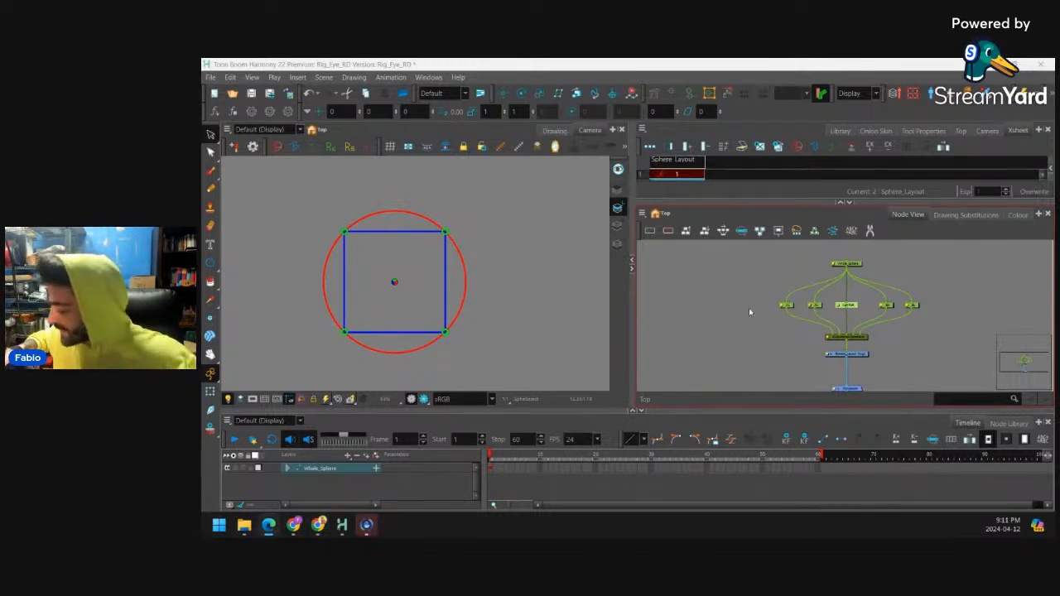
left_click(757, 282)
left_click(291, 192)
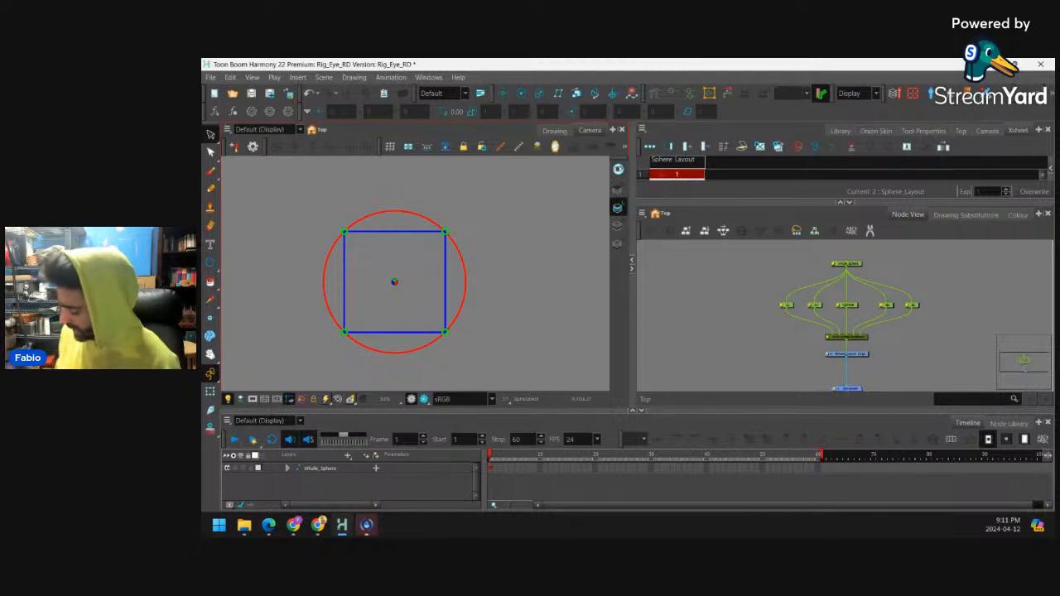
Set the Multi-Points-Constraint node's flatten type to Project to Plane and enable Allow Perspective Transform
left_click(861, 263)
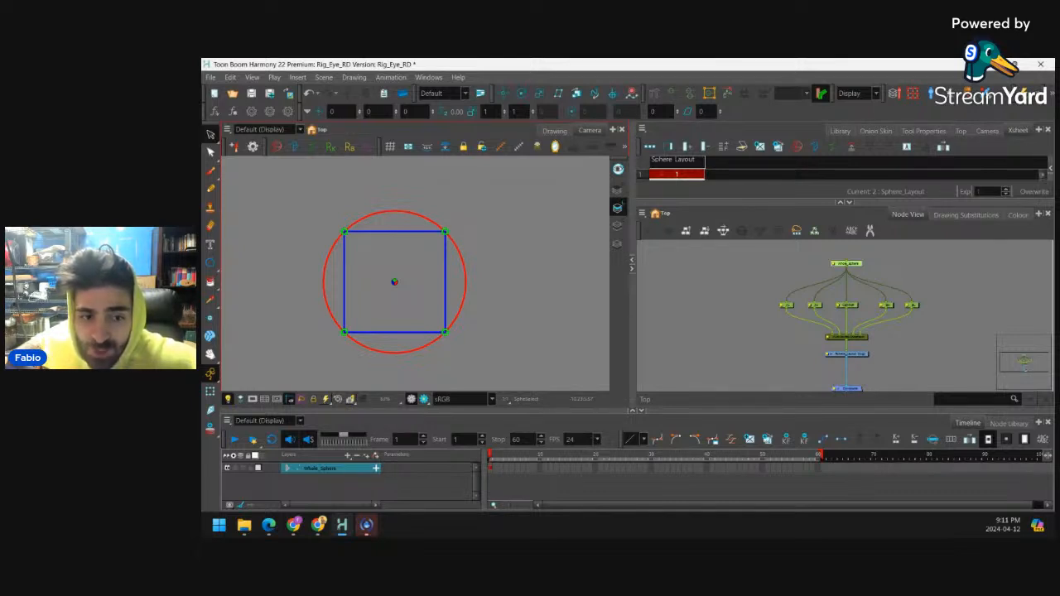
left_click(830, 339)
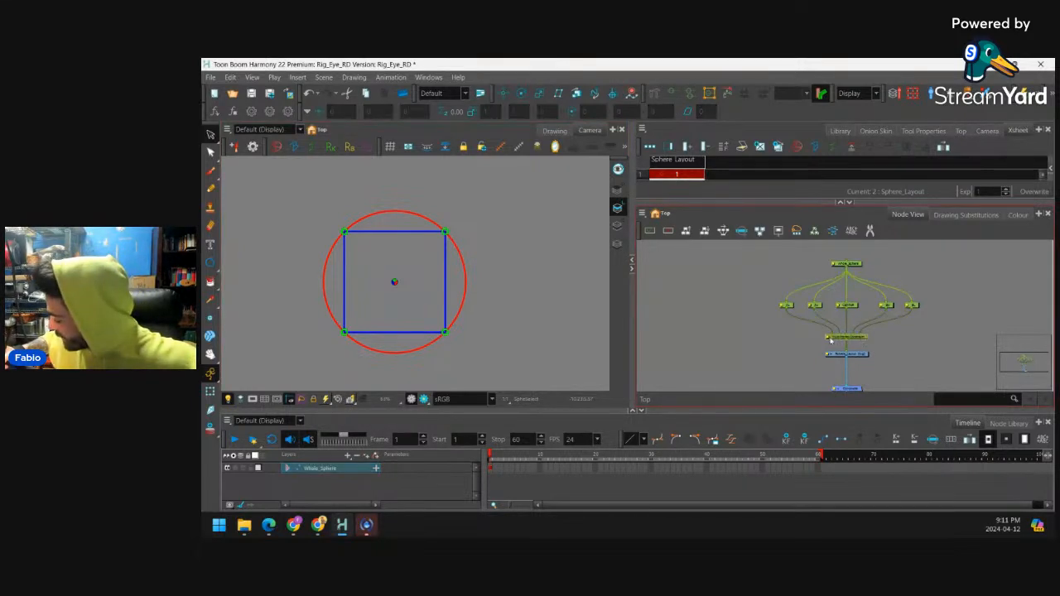
double_click(828, 340)
left_click(766, 353)
left_click(709, 372)
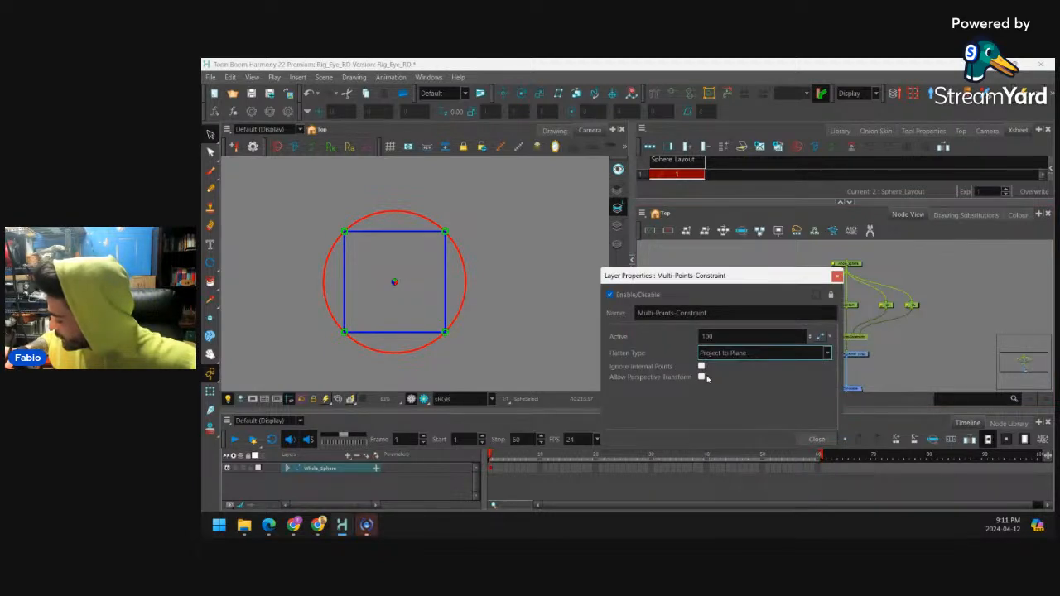
left_click(701, 376)
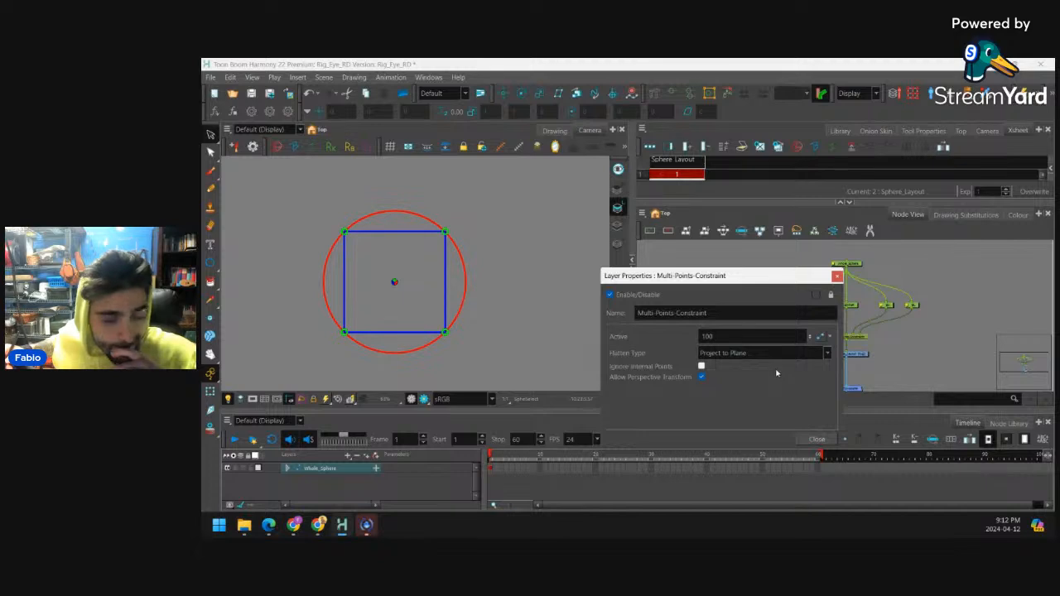
left_click(817, 439)
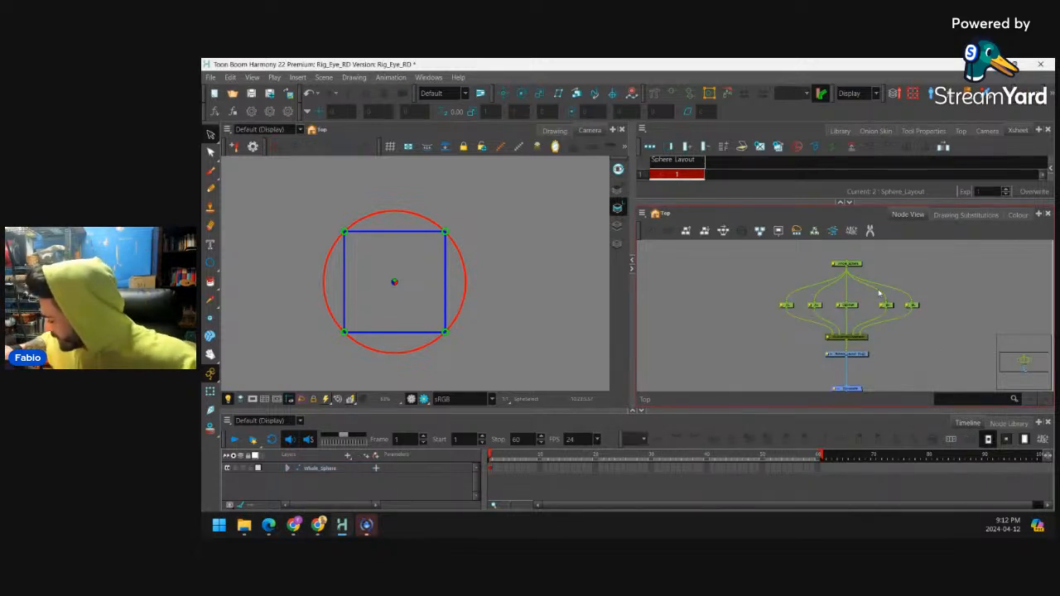
Place the AL peg's pivot on the lower-left corner point of the guide square using the Rotate tool
left_click(858, 263)
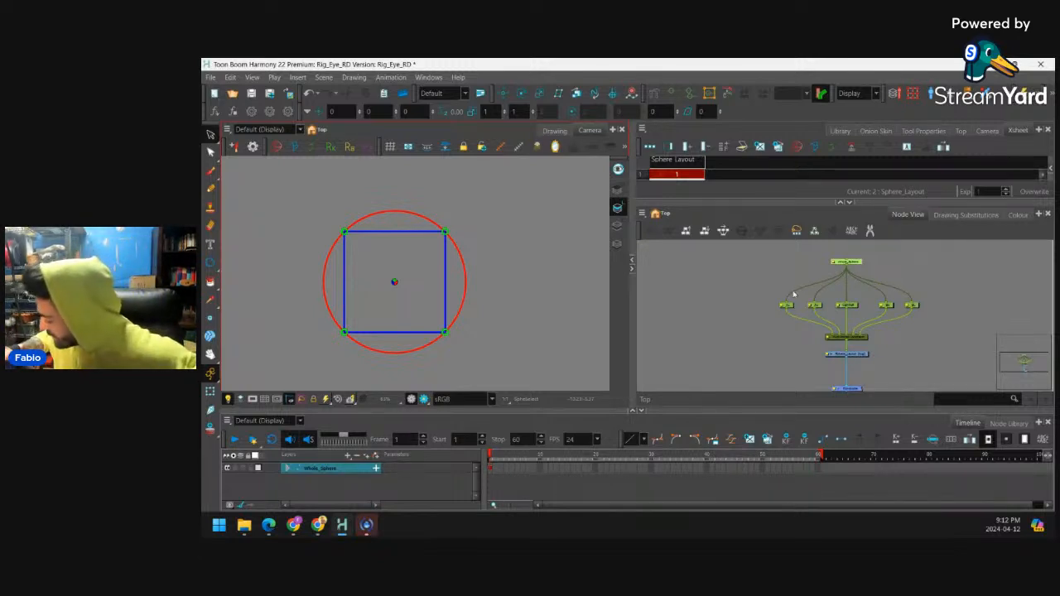
left_click(785, 331)
scroll(850, 322, "up", 1)
scroll(855, 283, "up", 2)
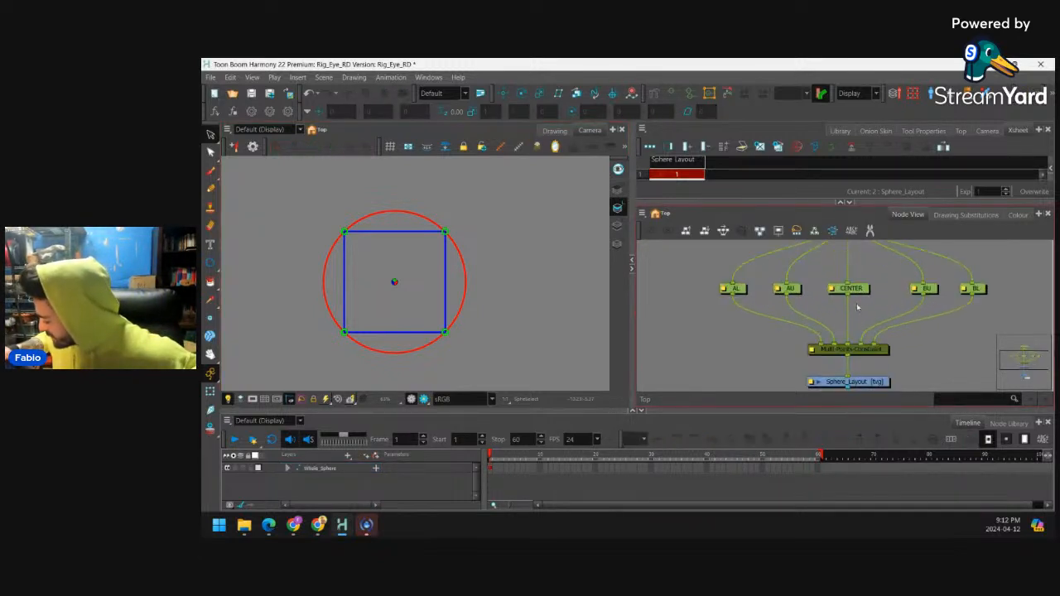
left_click(867, 355)
left_click(741, 288)
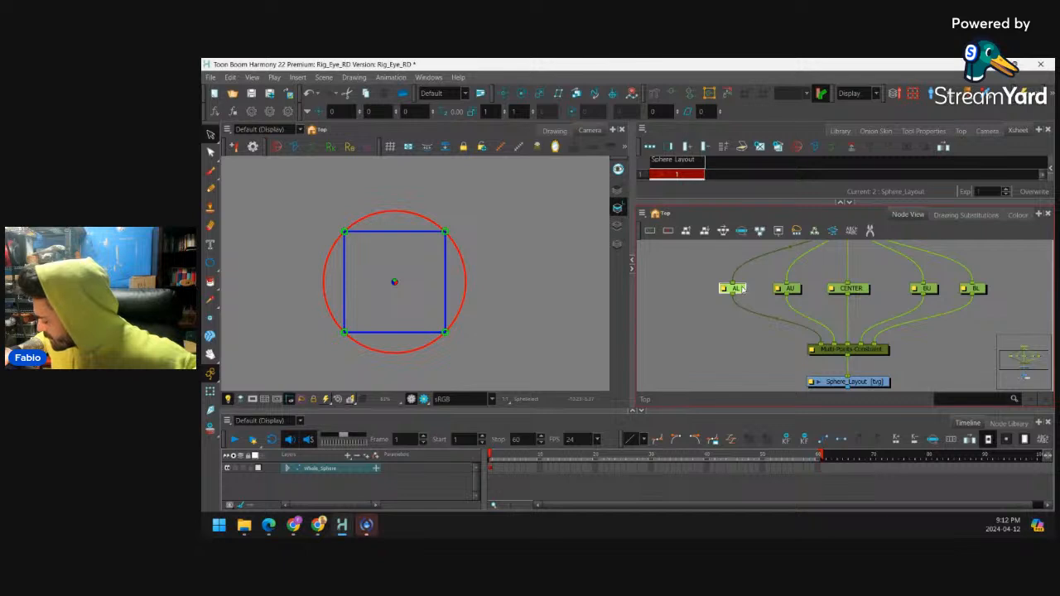
left_click(412, 113)
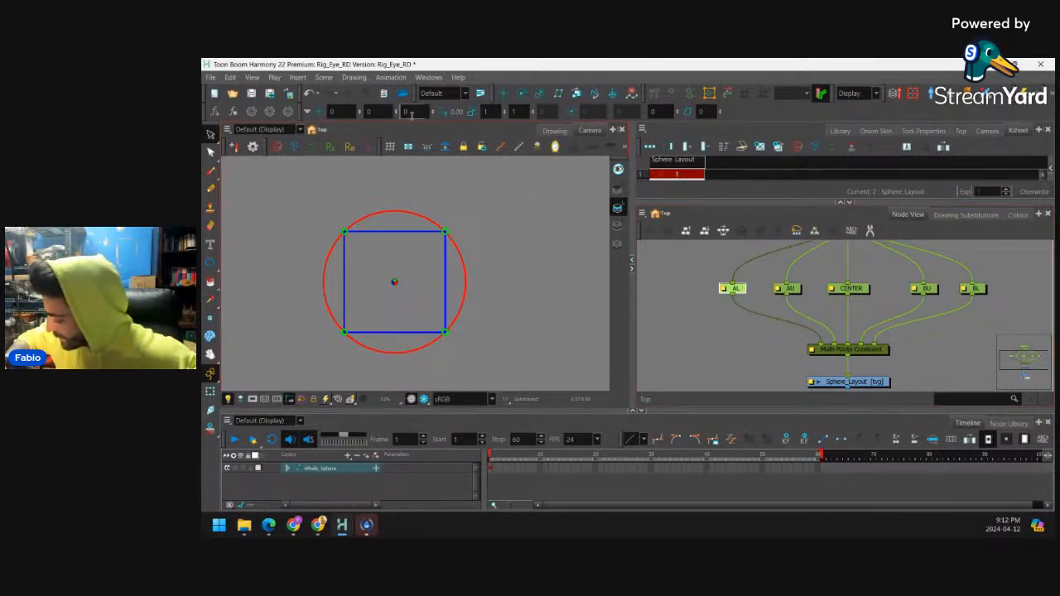
left_click(521, 94)
scroll(414, 274, "up", 1)
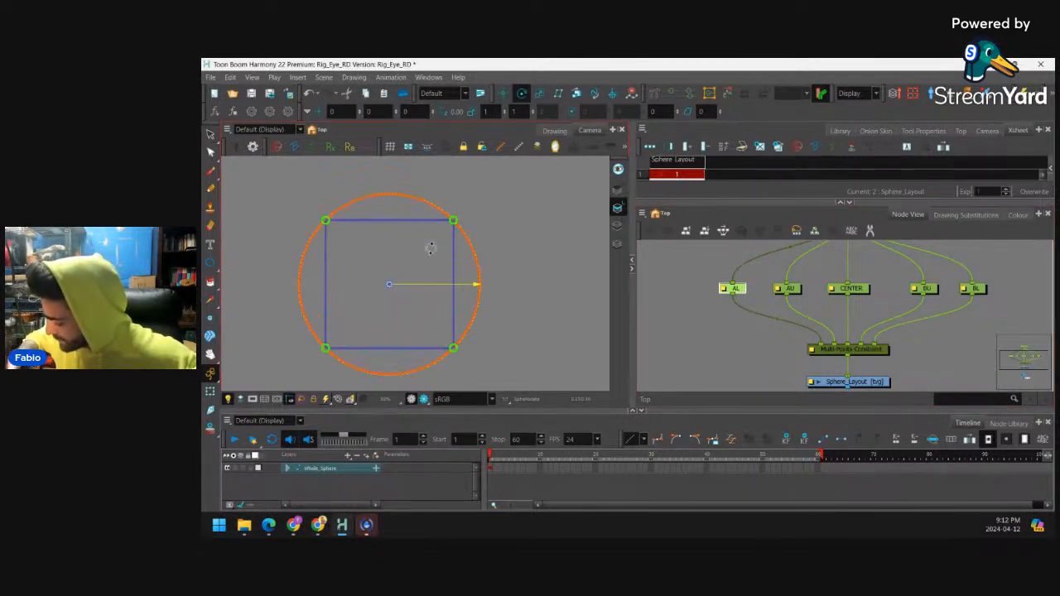
scroll(487, 201, "up", 4)
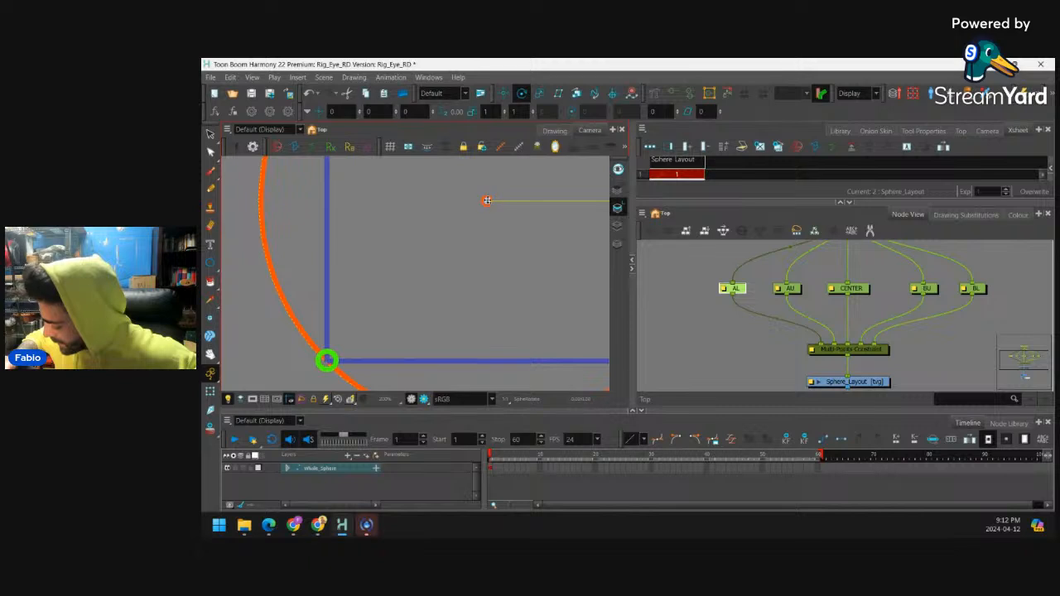
left_click_drag(487, 201, 327, 361)
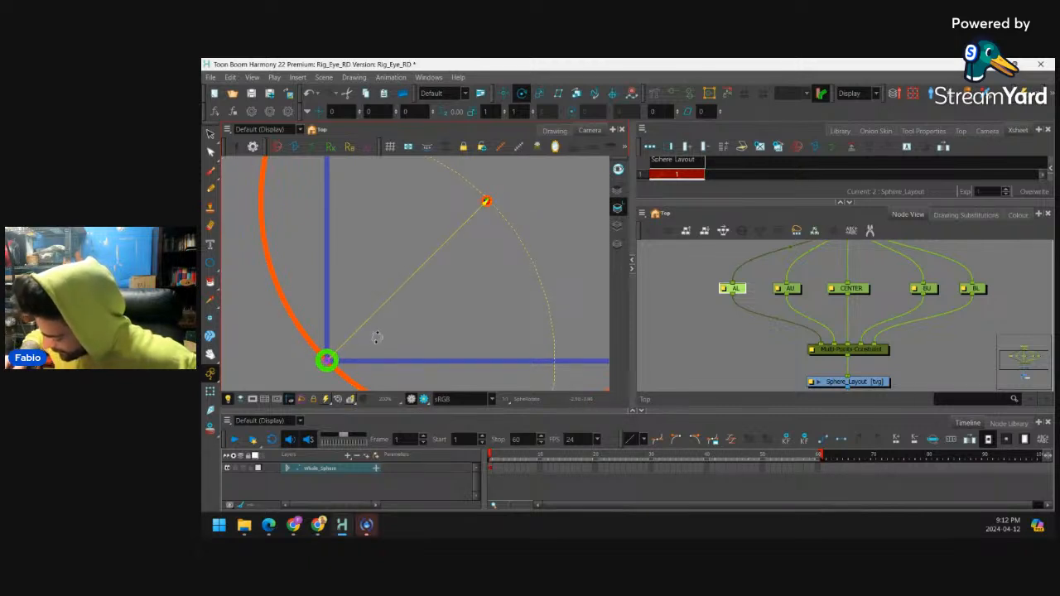
Place the AU peg's pivot on the upper-left corner point of the guide square
left_click(789, 287)
key("1")
key("1")
key("2")
left_click_drag(469, 251, 391, 258)
key("2")
key("2")
left_click_drag(326, 246, 324, 244)
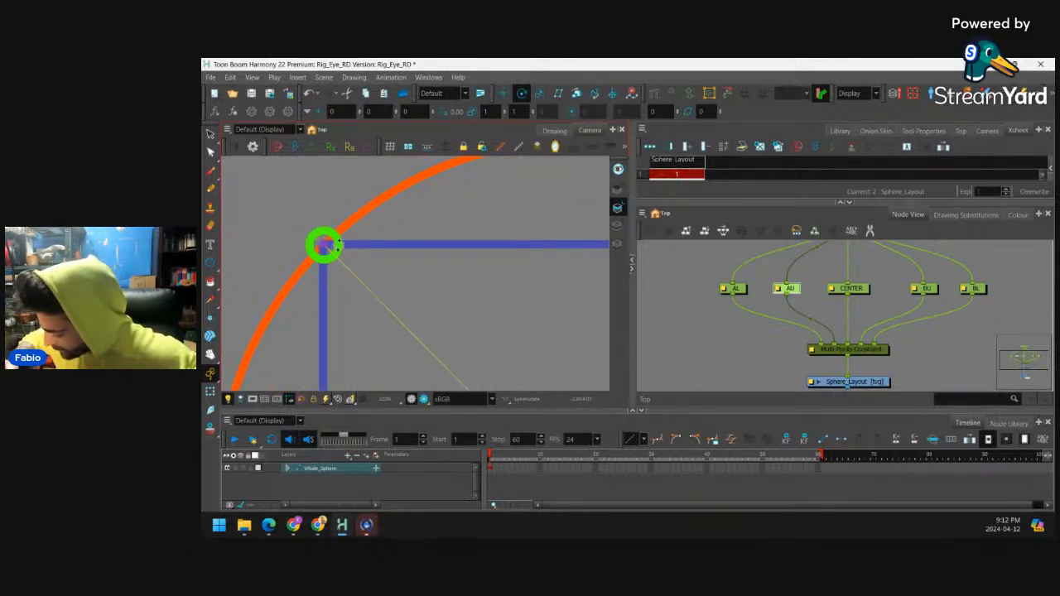
Place the BU peg's pivot on the upper-right corner point of the guide square
key("1")
key("1")
left_click_drag(535, 283, 349, 271)
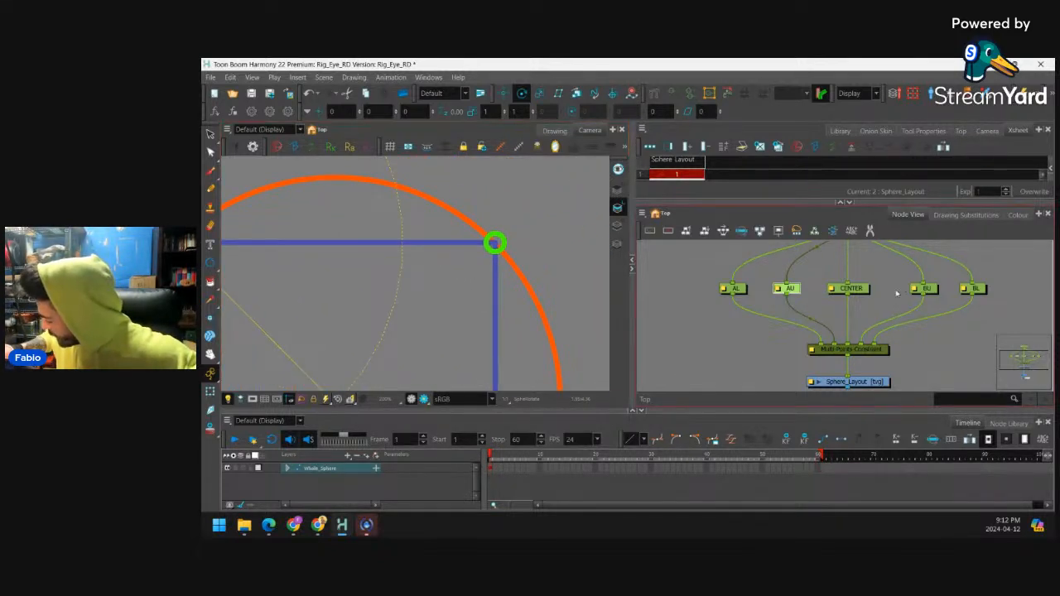
left_click(925, 288)
key("1")
key("1")
key("1")
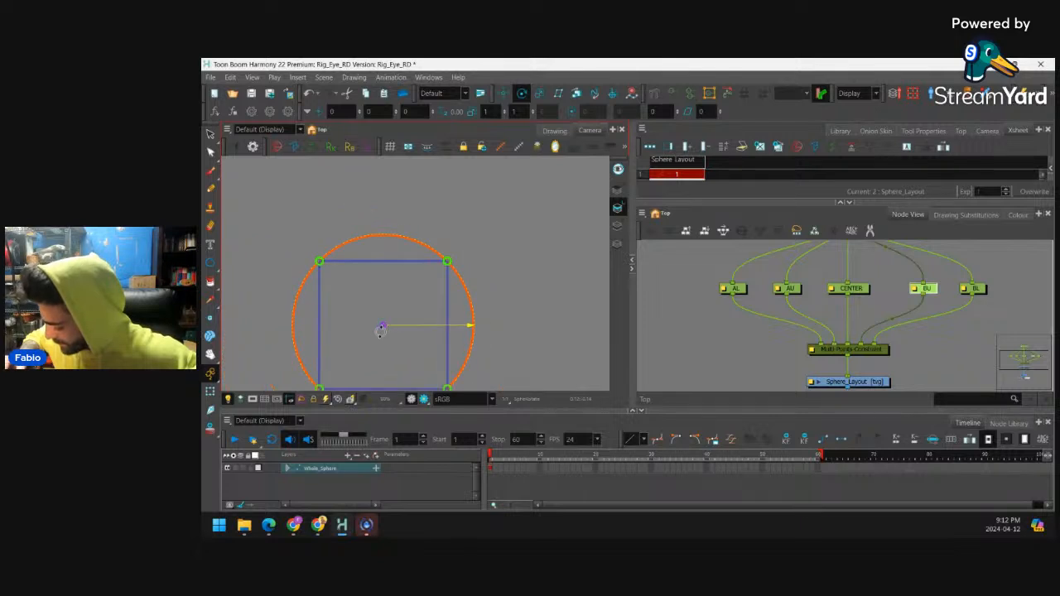
left_click_drag(384, 326, 450, 260)
key("2")
key("2")
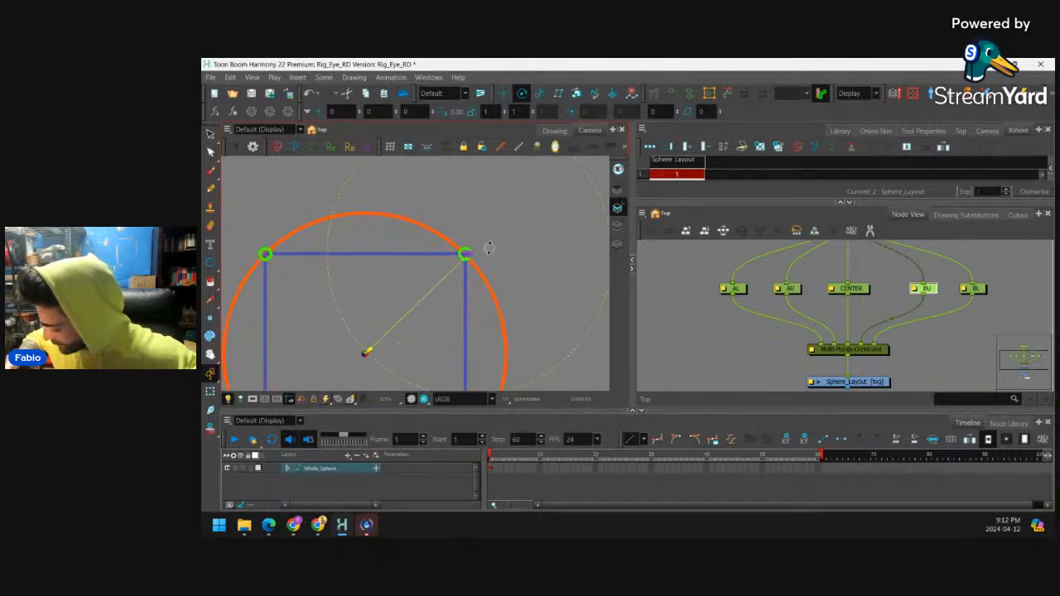
key("2")
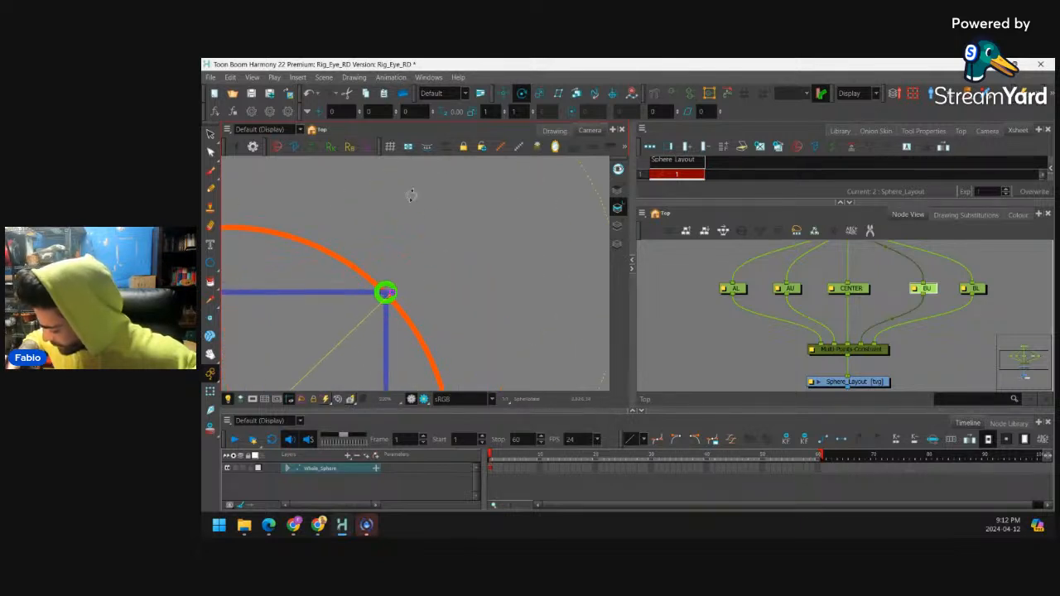
key("2")
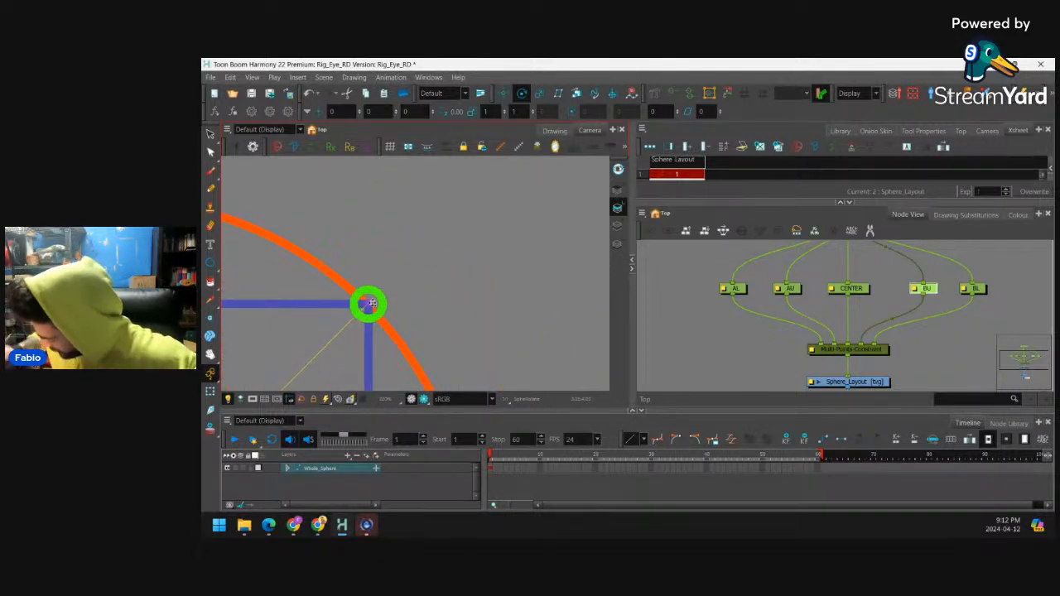
Place the BL peg's pivot on the lower-right corner point of the guide square and return to the Transform tool
left_click(975, 289)
key("1")
key("1")
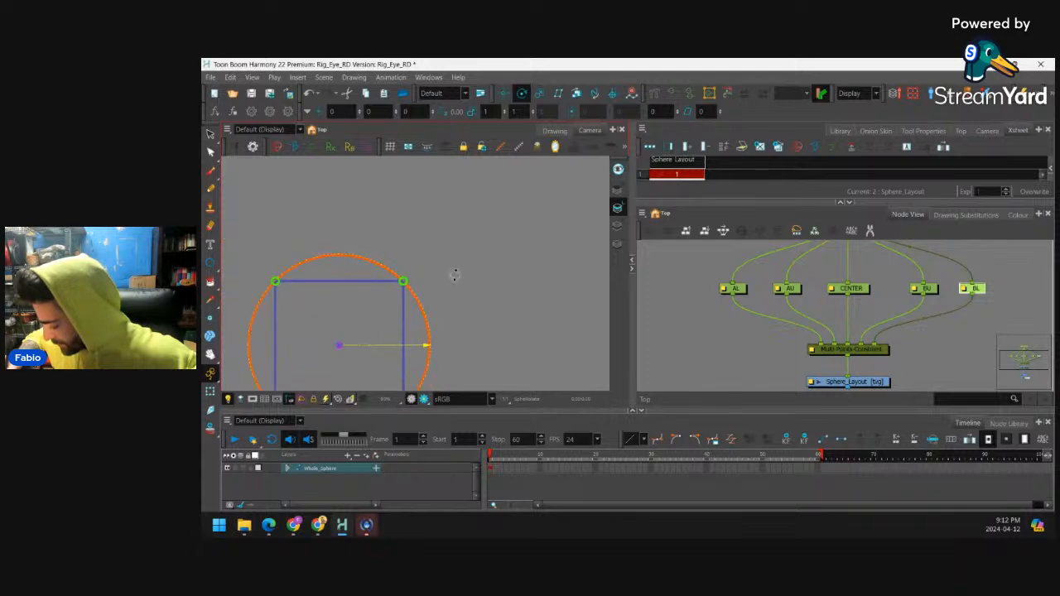
key("1")
key("2")
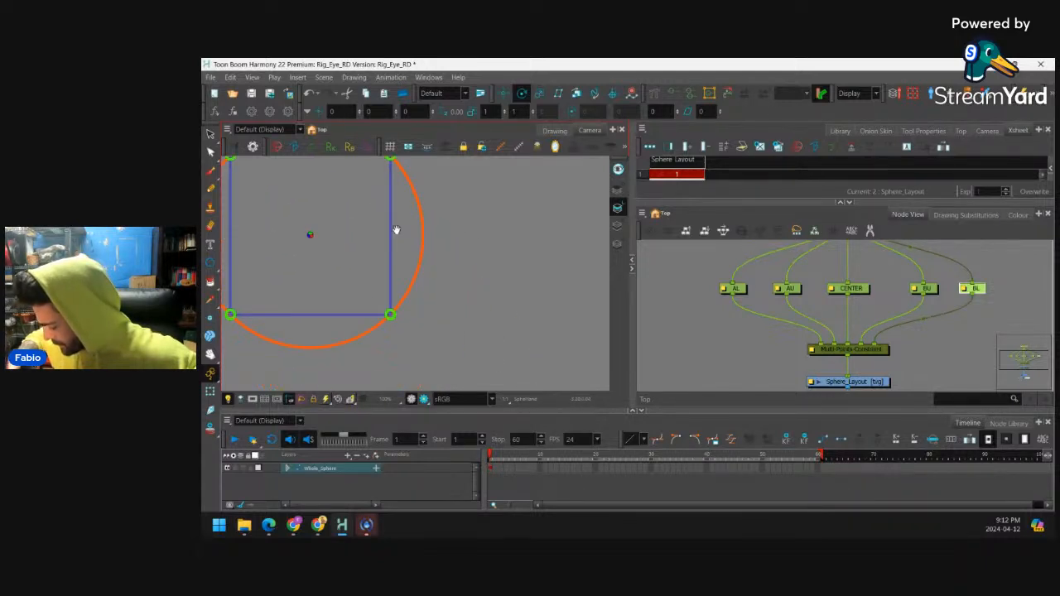
key("2")
key("2")
left_click_drag(358, 288, 380, 324)
key("1")
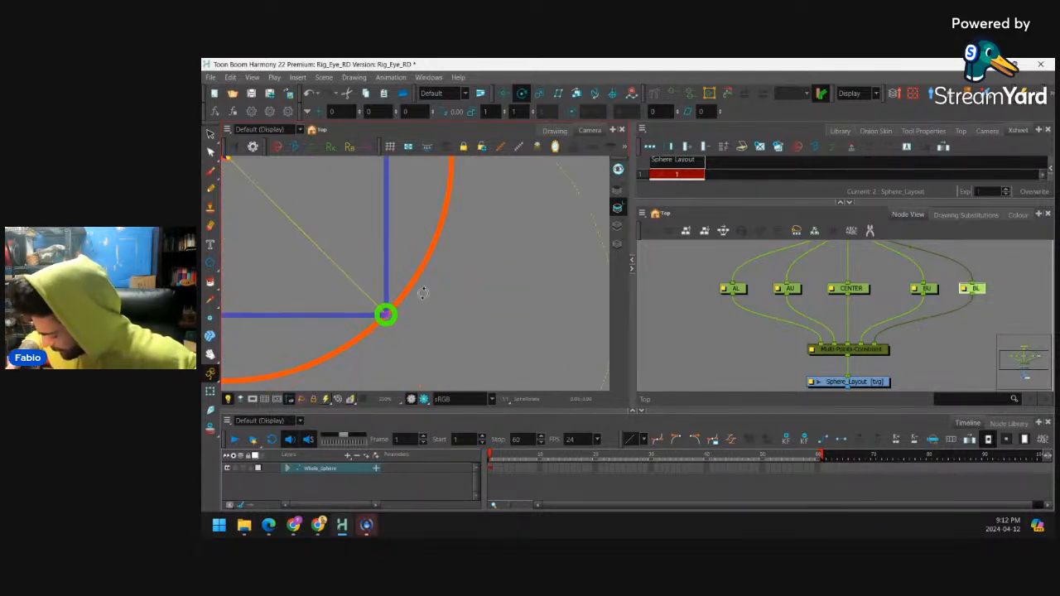
key("1")
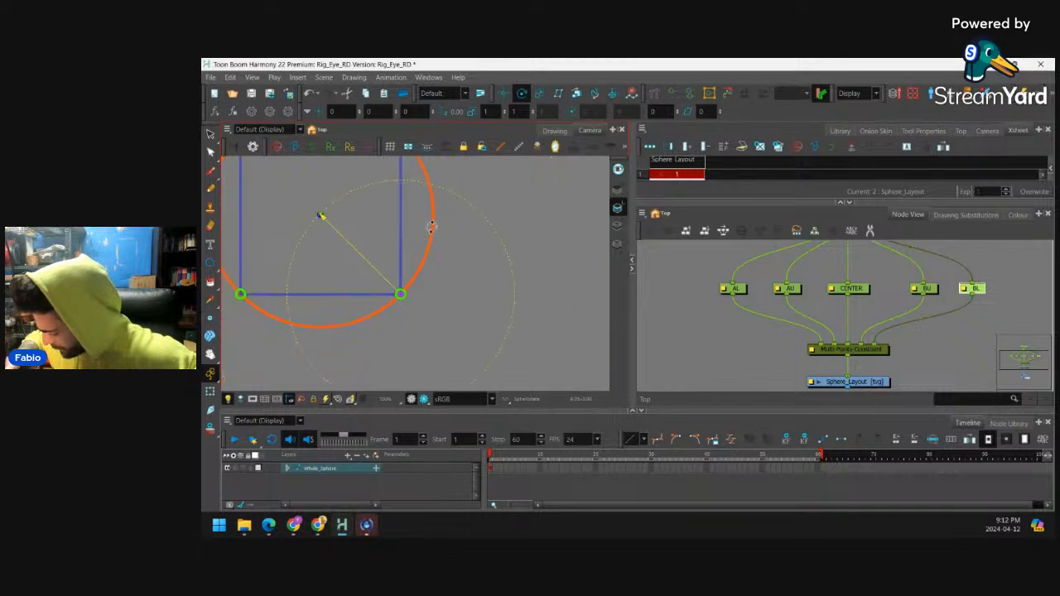
key("1")
left_click_drag(470, 182, 482, 195)
key("shift+t")
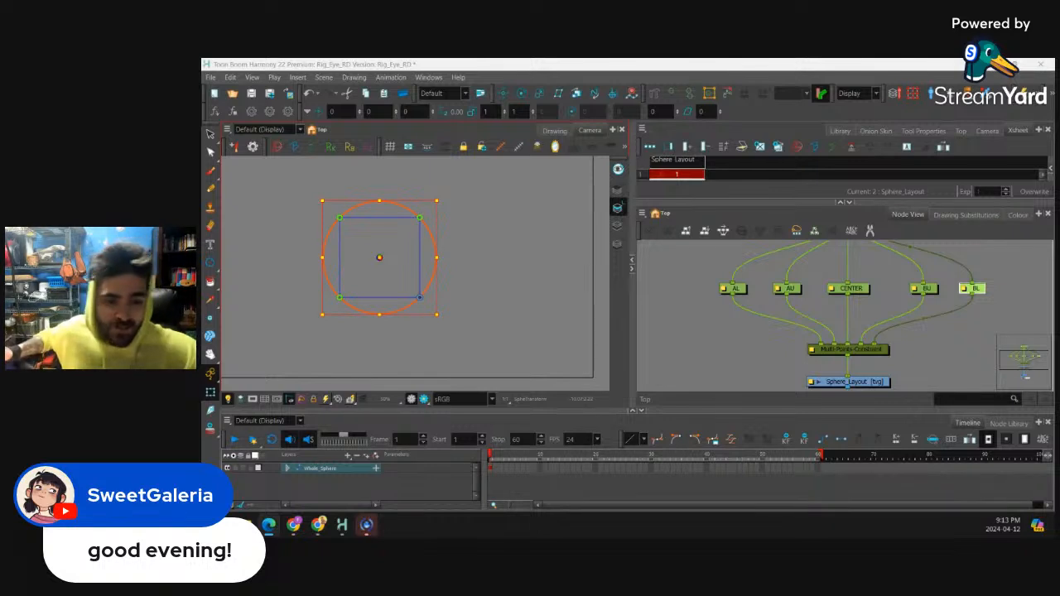
Set the CENTER peg's scale to Locked in its layer properties, then deselect everything
double_click(833, 290)
left_click_drag(704, 277, 705, 164)
left_click(614, 347)
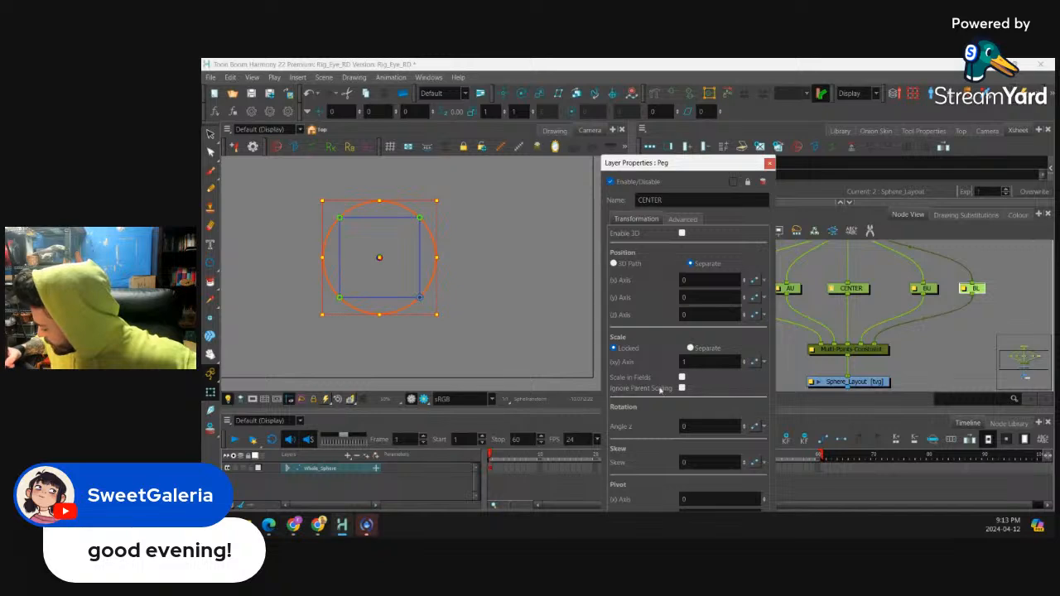
left_click(770, 165)
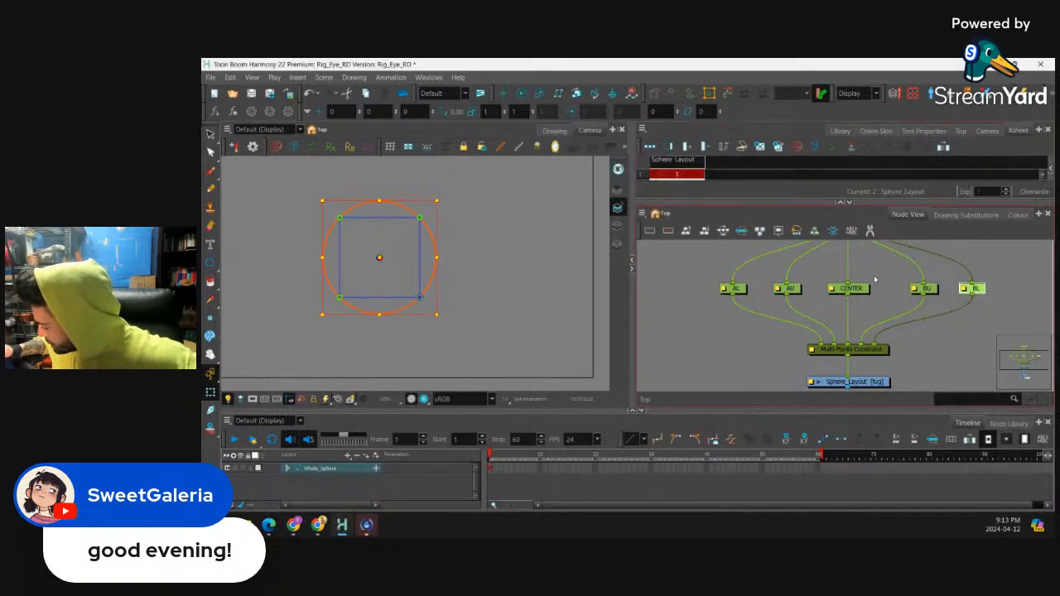
left_click(873, 275)
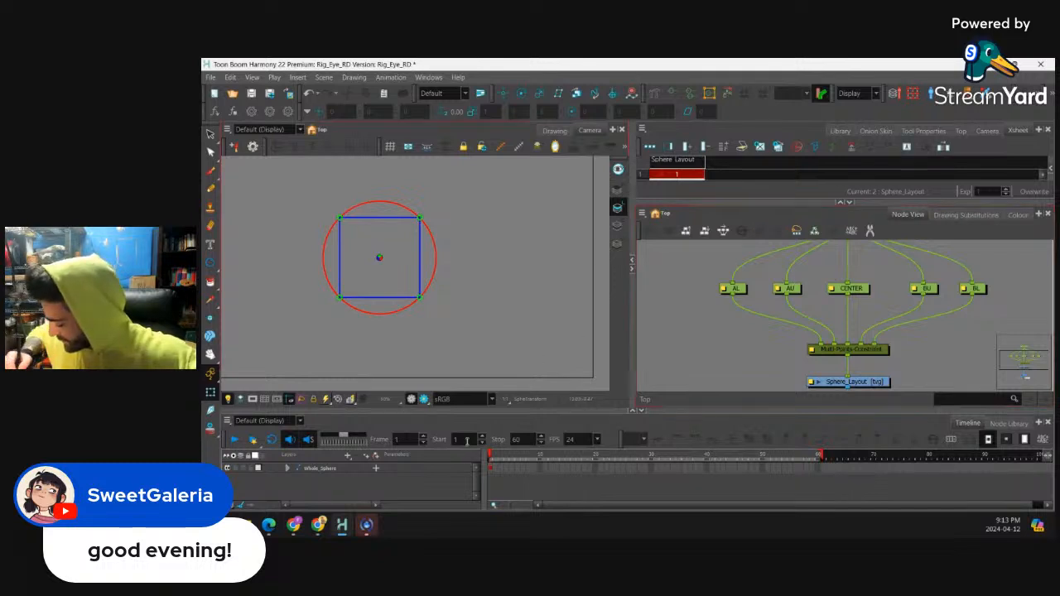
Select Whole_Sphere, examine the layers nested under it in the timeline, and collapse them again
left_click(492, 469)
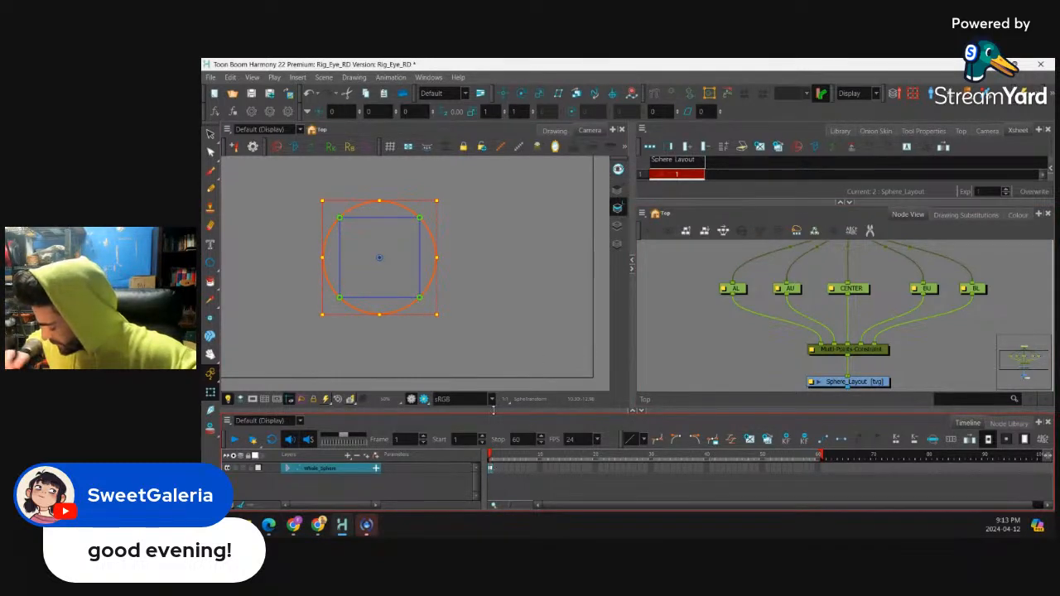
left_click(774, 351)
scroll(864, 274, "down", 2)
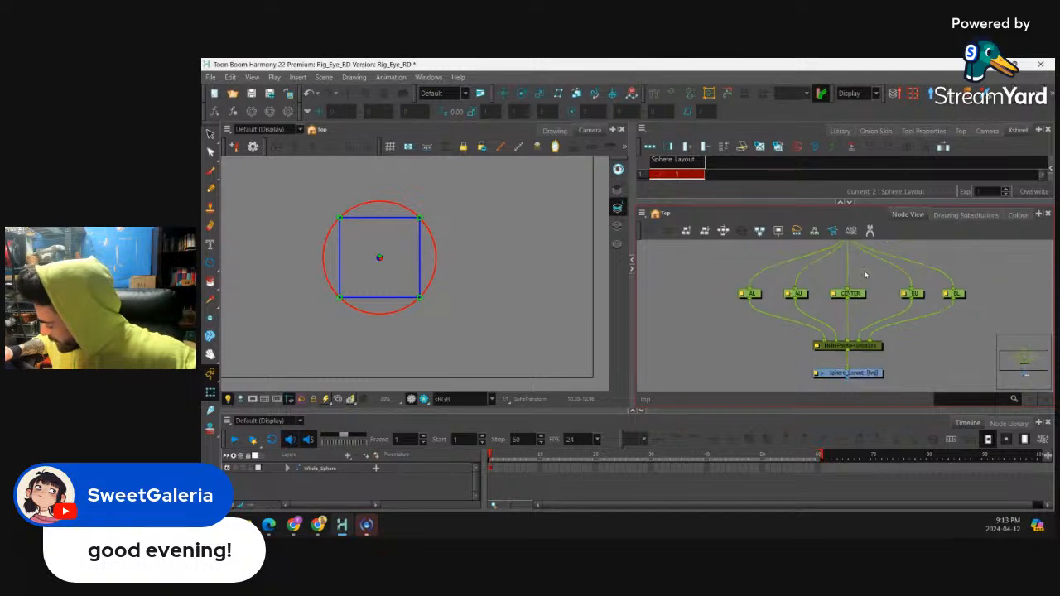
left_click_drag(865, 274, 831, 307)
left_click(815, 268)
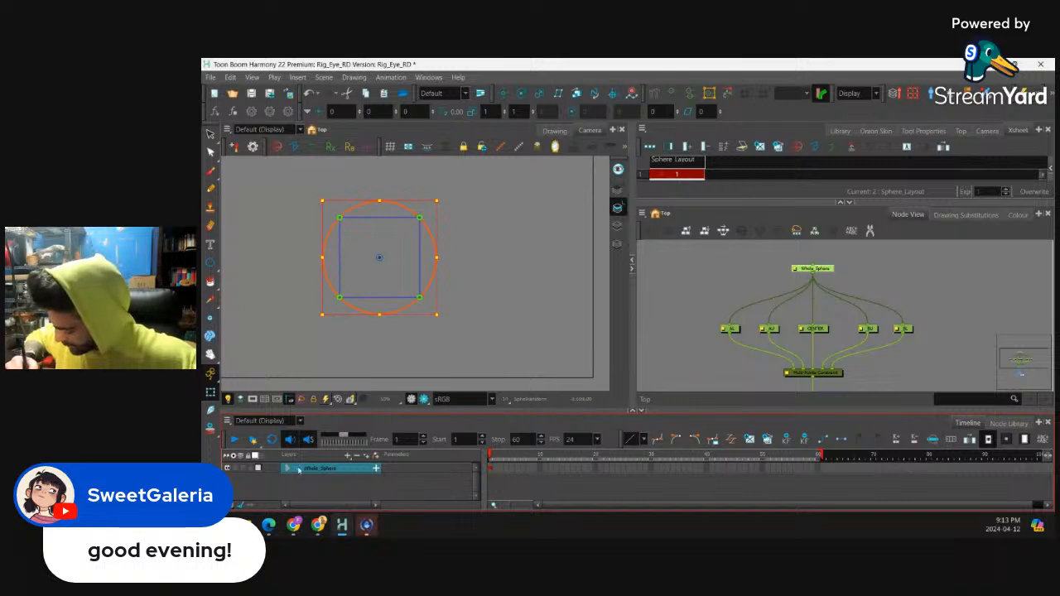
left_click(288, 469)
left_click(477, 495)
left_click(477, 497)
left_click(477, 497)
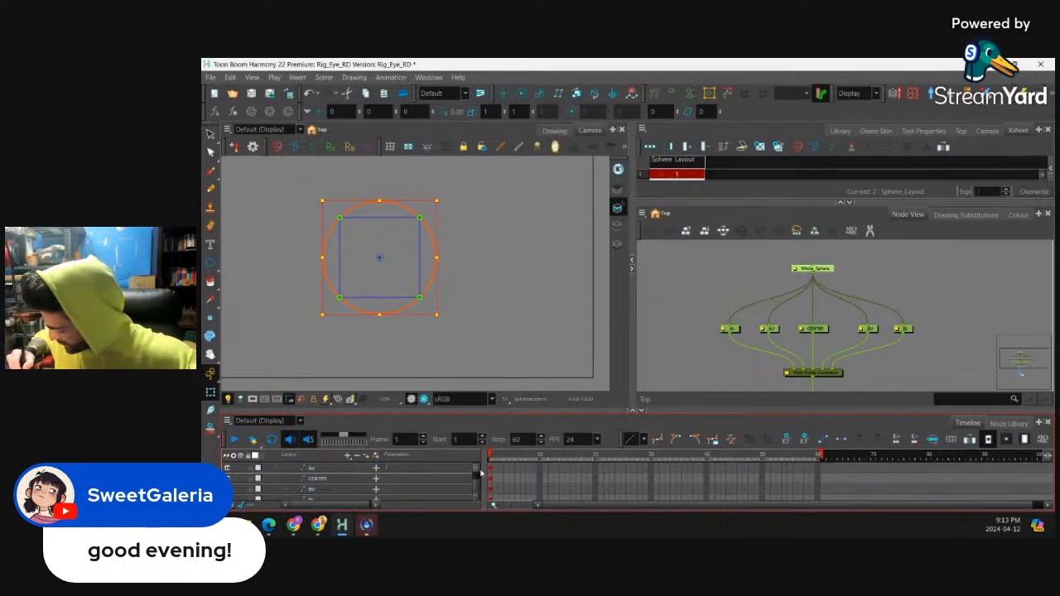
left_click(478, 467)
left_click(478, 467)
left_click(478, 468)
left_click(478, 467)
left_click_drag(631, 411, 631, 354)
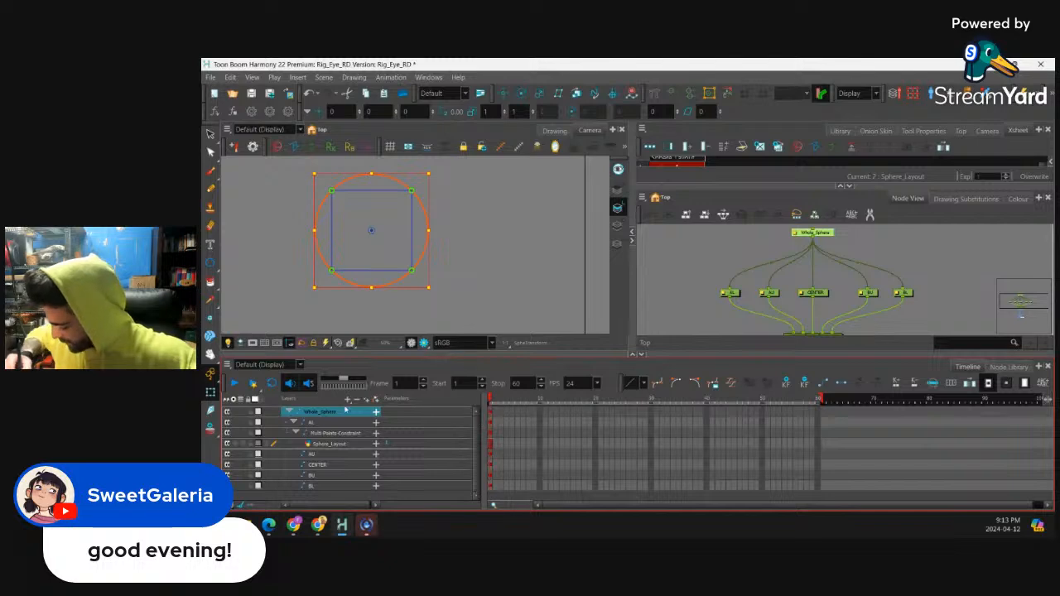
left_click(288, 411)
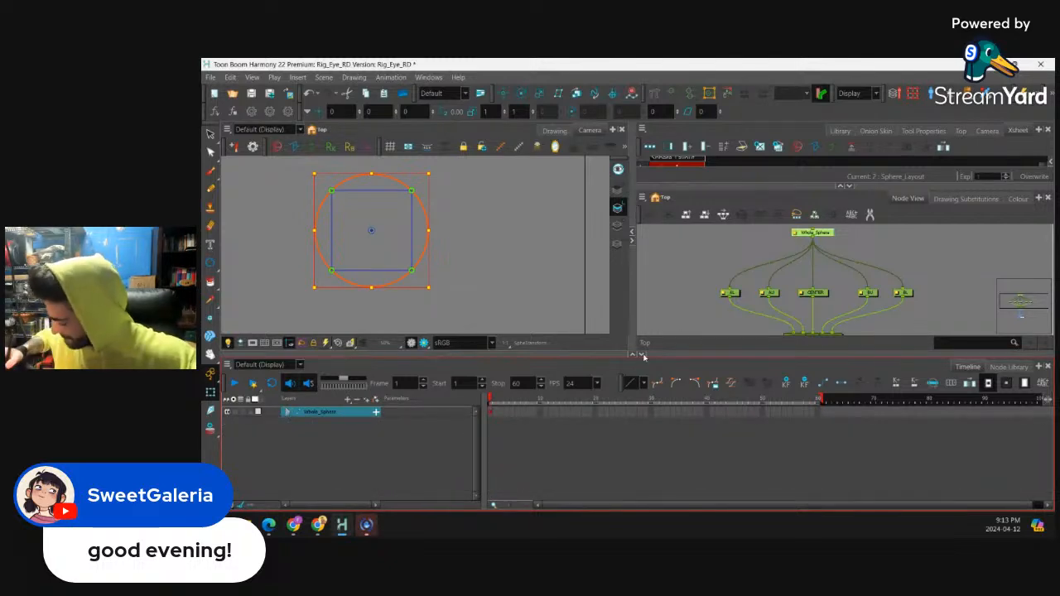
left_click_drag(644, 356, 645, 392)
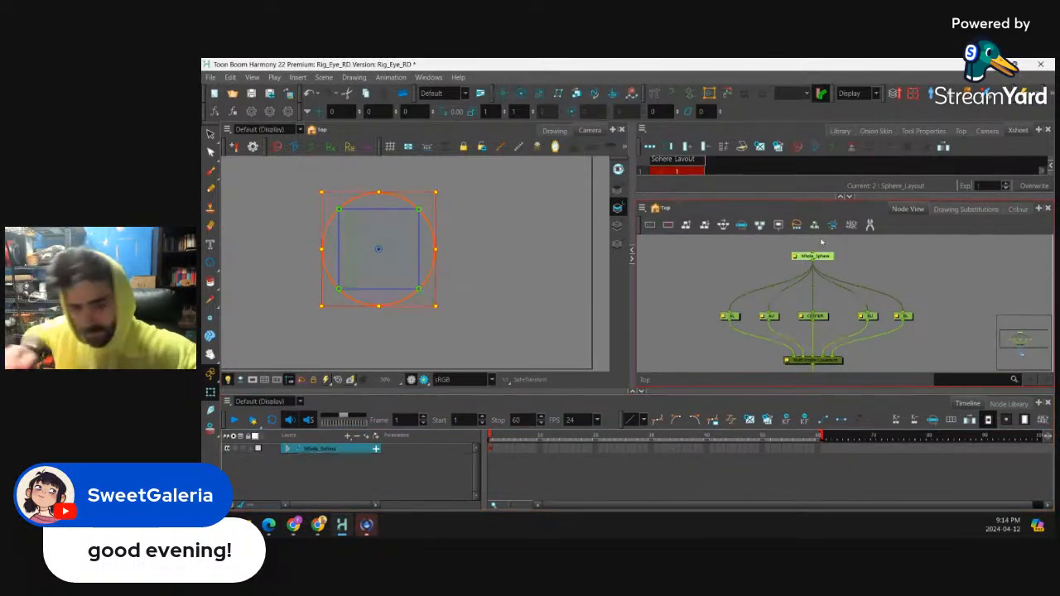
Enlarge the Xsheet view and add an Expression-type column named Zero
left_click(843, 198)
left_click_drag(843, 199, 845, 261)
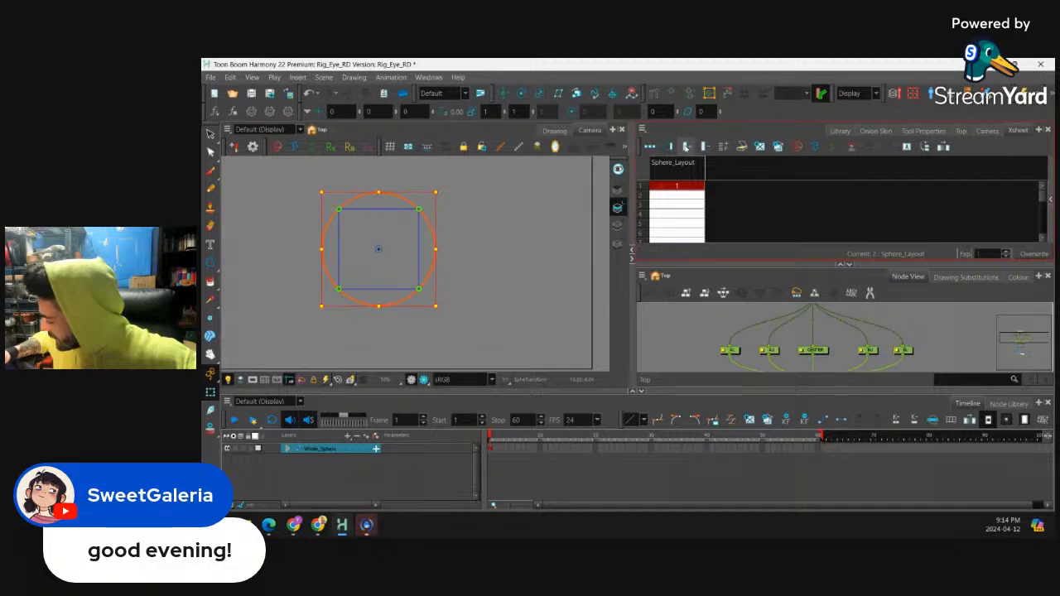
left_click(686, 147)
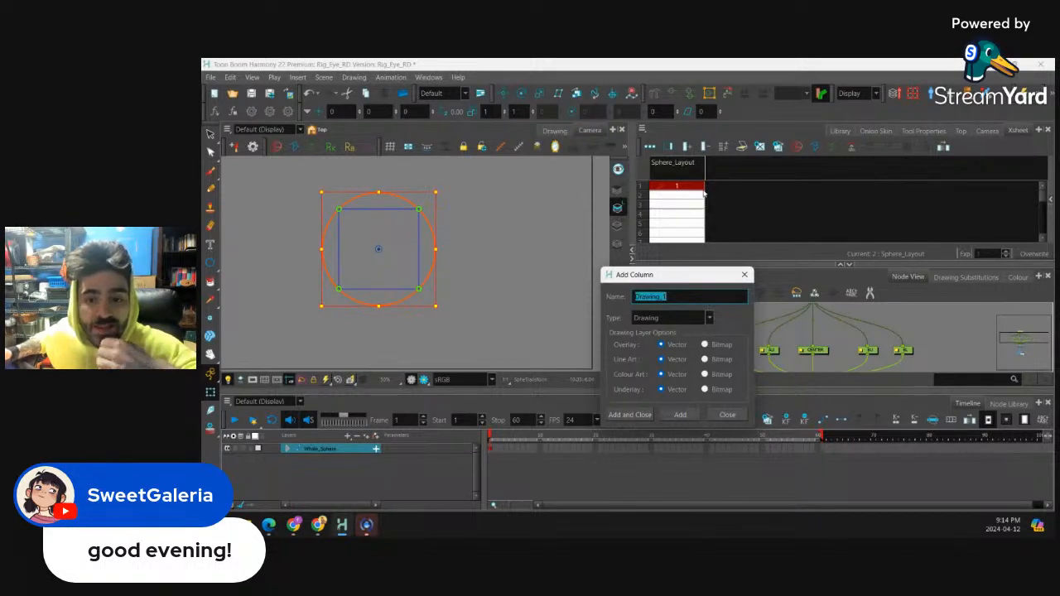
left_click(688, 318)
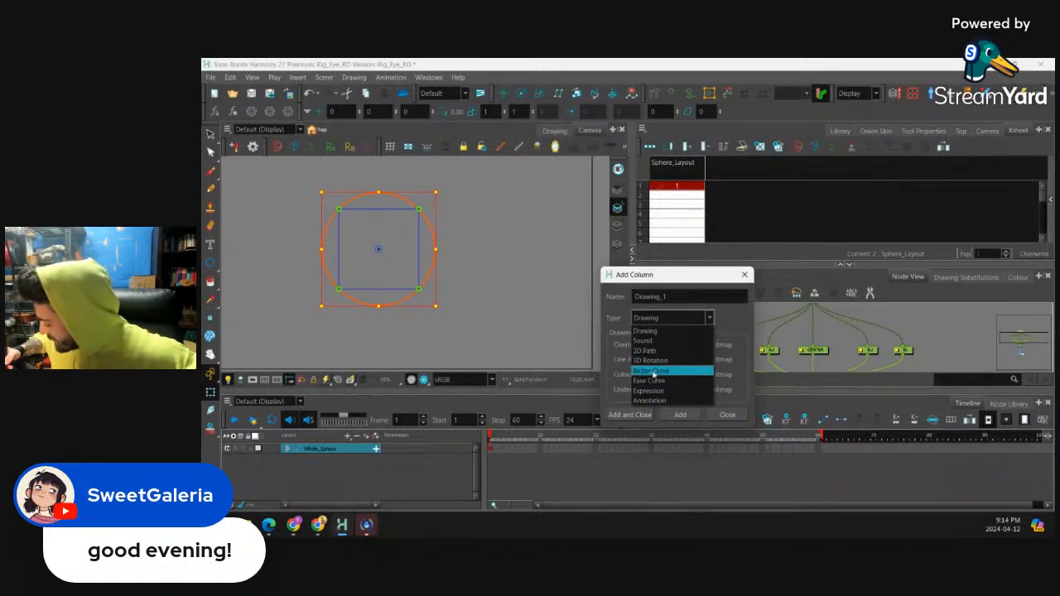
left_click(650, 390)
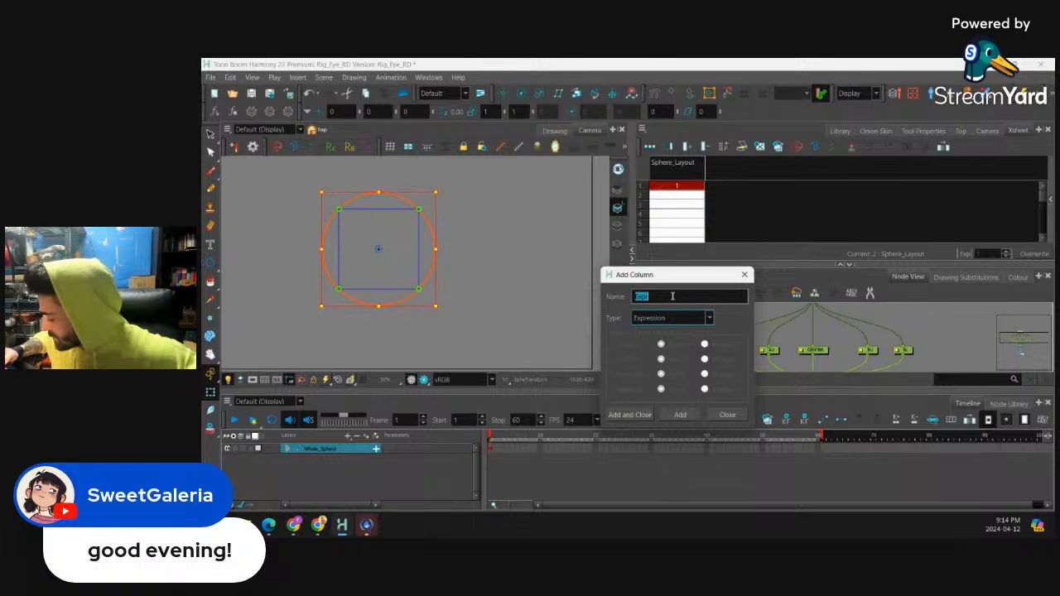
left_click(673, 296)
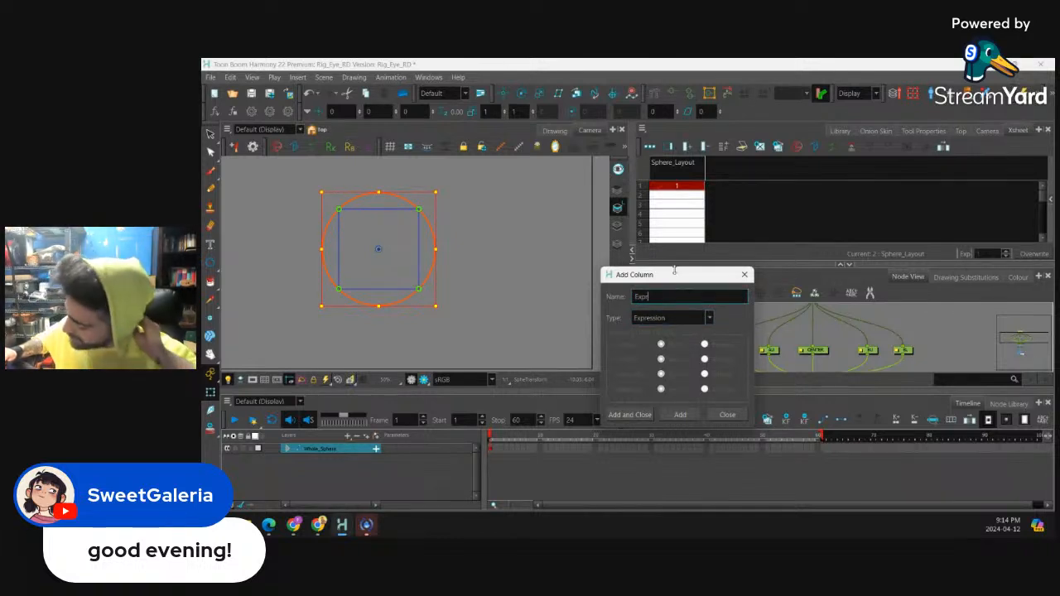
double_click(654, 295)
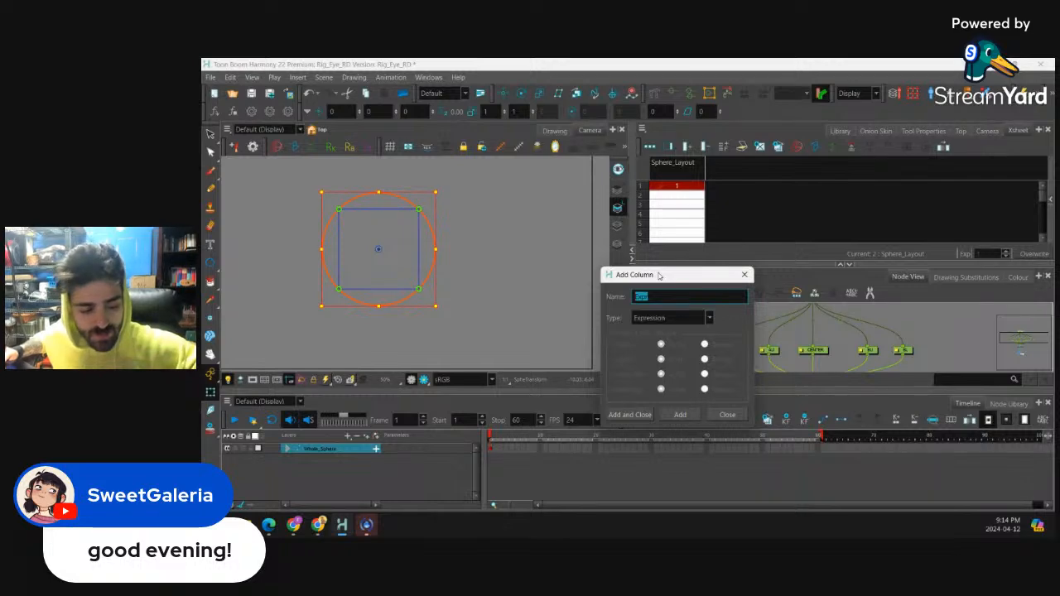
type("Zero")
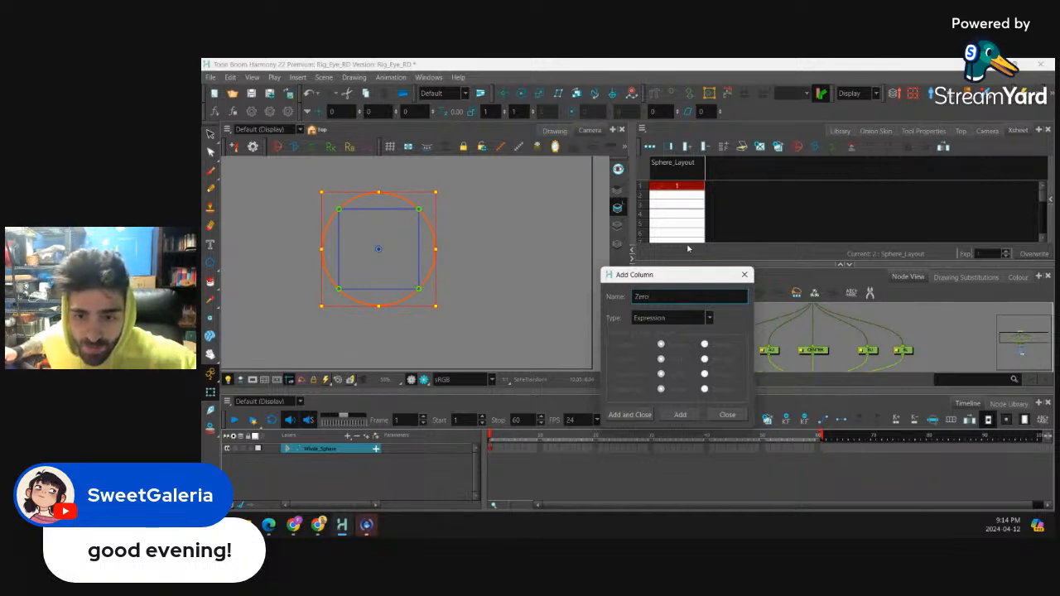
left_click(680, 414)
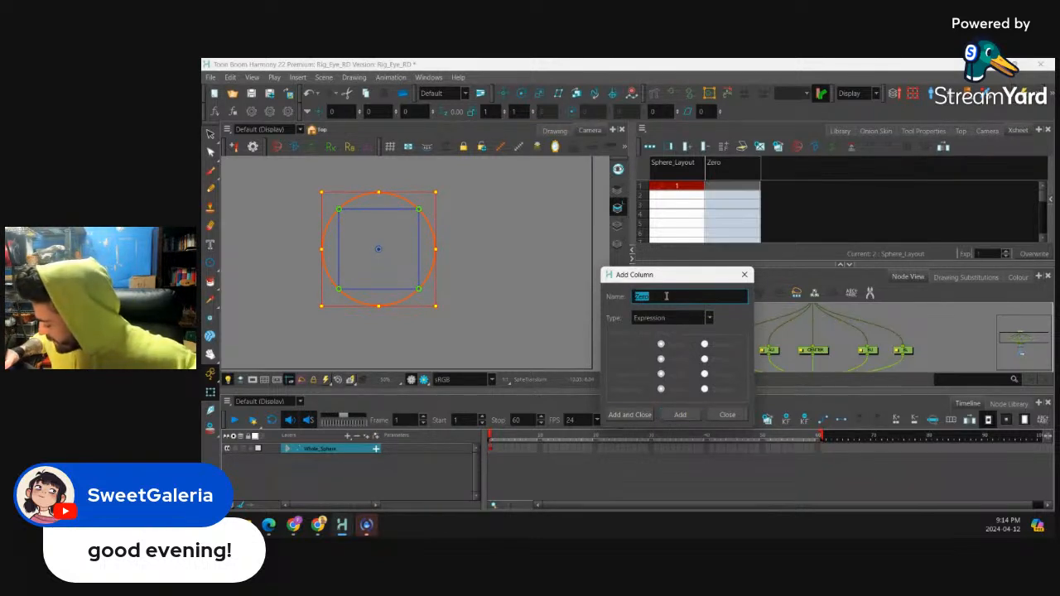
Add a second Expression-type column named One and close the column dialog
type("O")
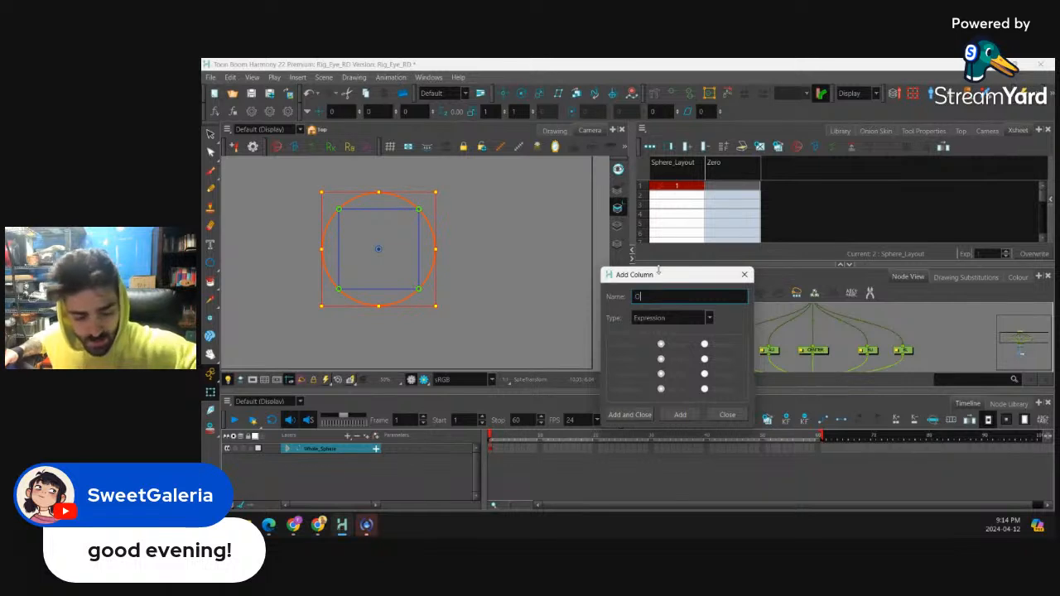
type("ne")
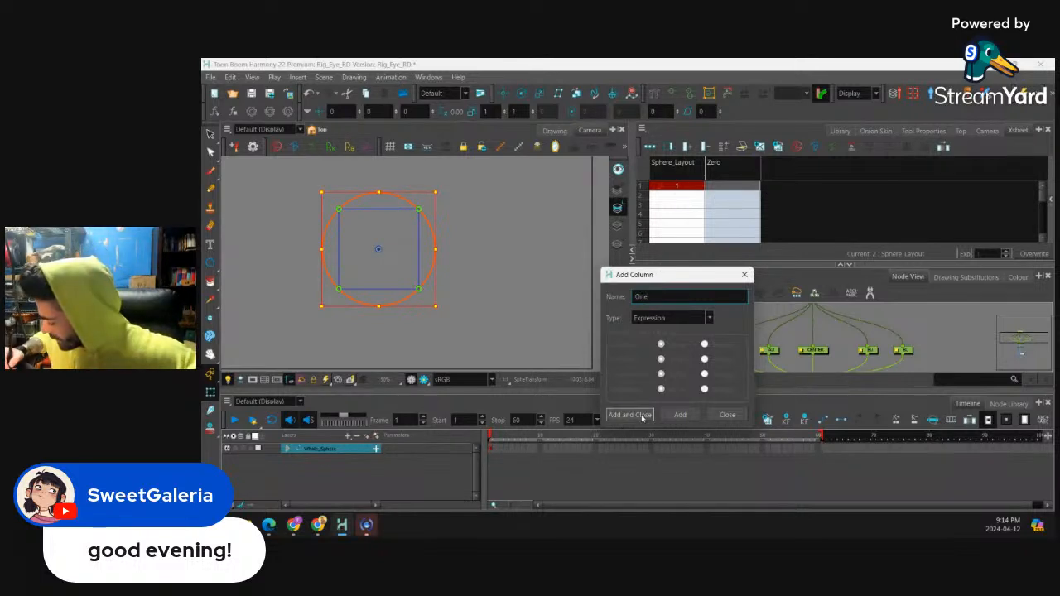
left_click(642, 415)
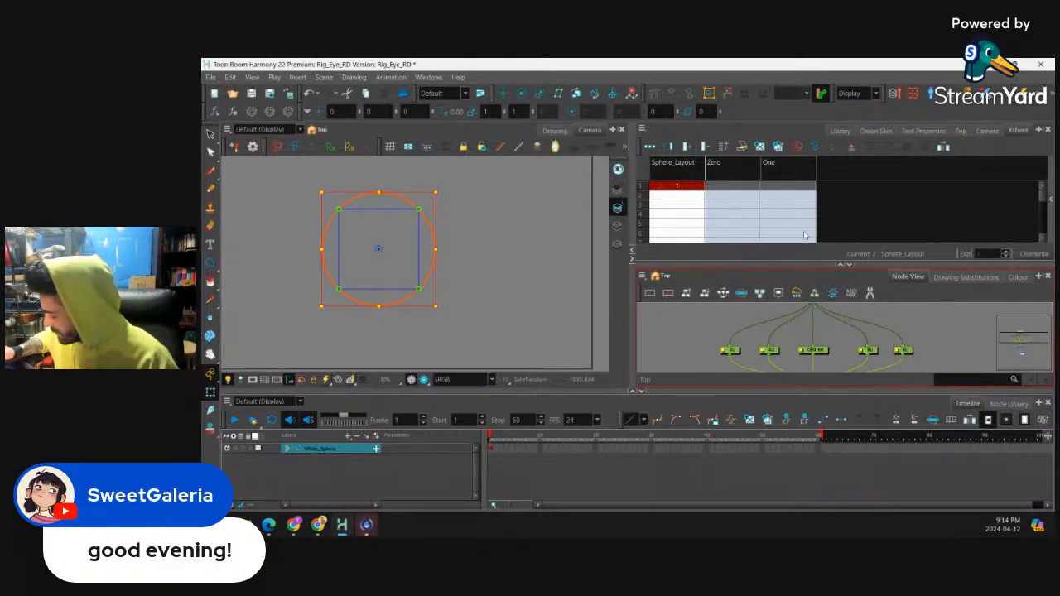
Set the Zero column's expression to 0 and the One column's expression to 1
left_click(741, 173)
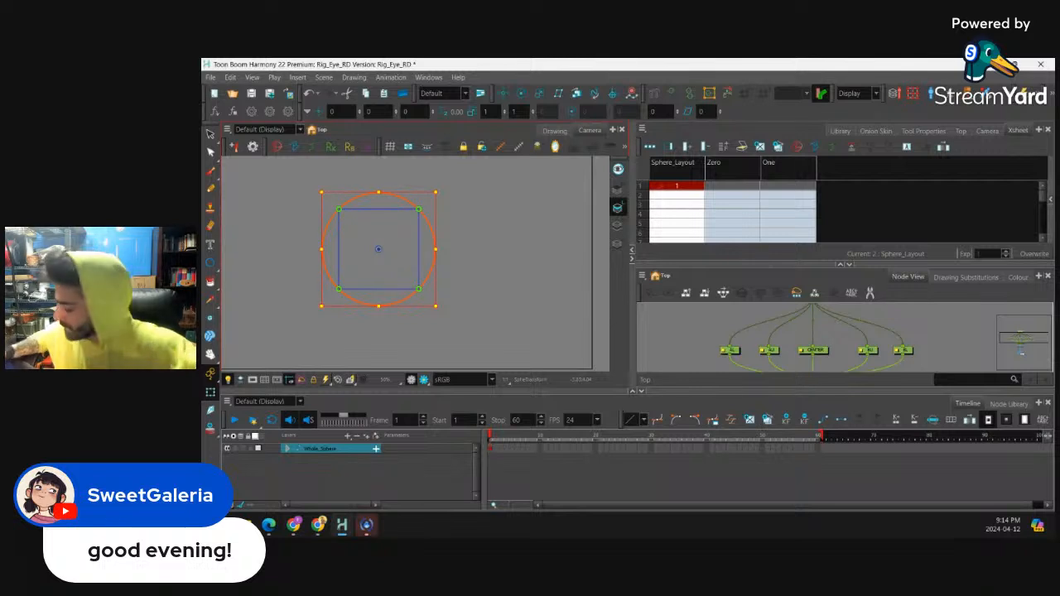
double_click(717, 165)
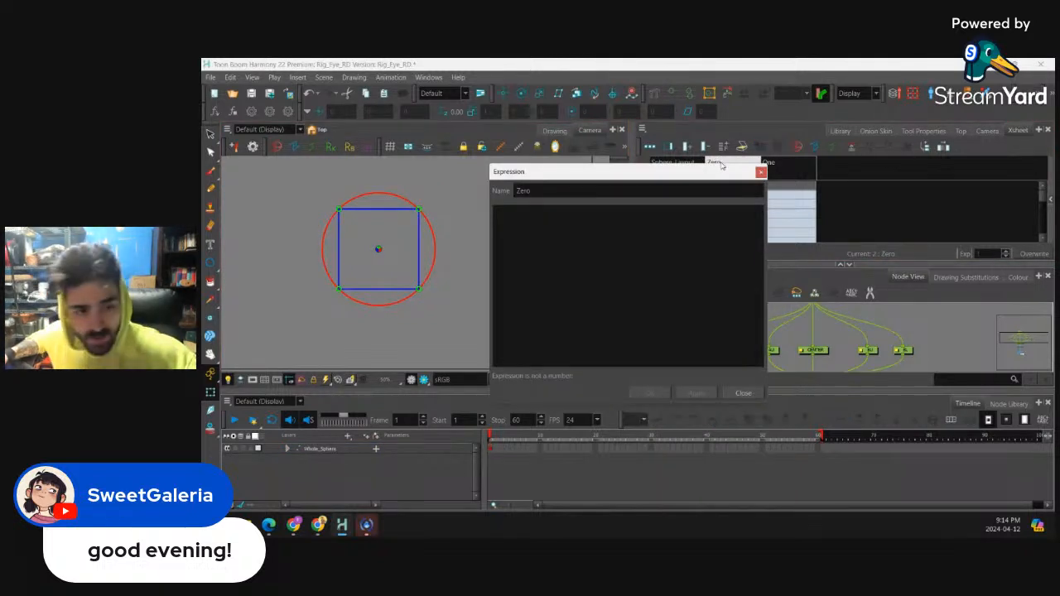
left_click_drag(723, 175, 661, 156)
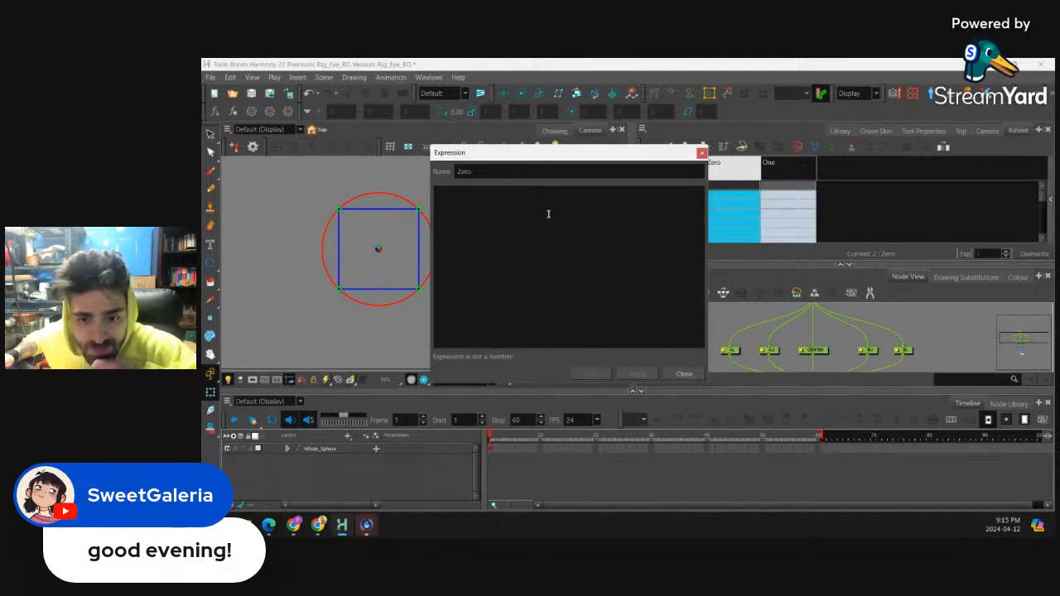
type("0")
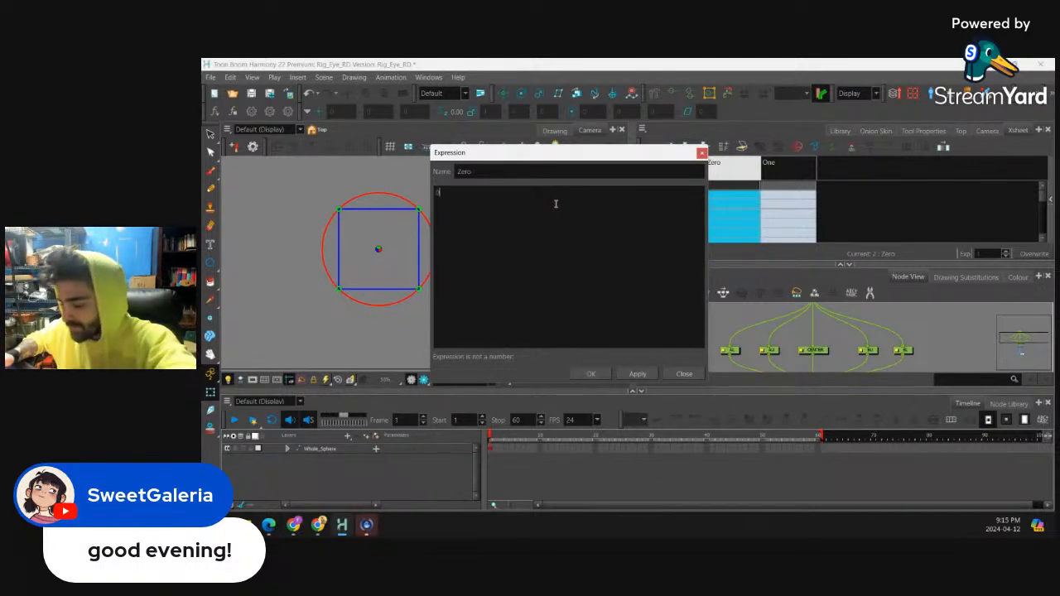
left_click(591, 373)
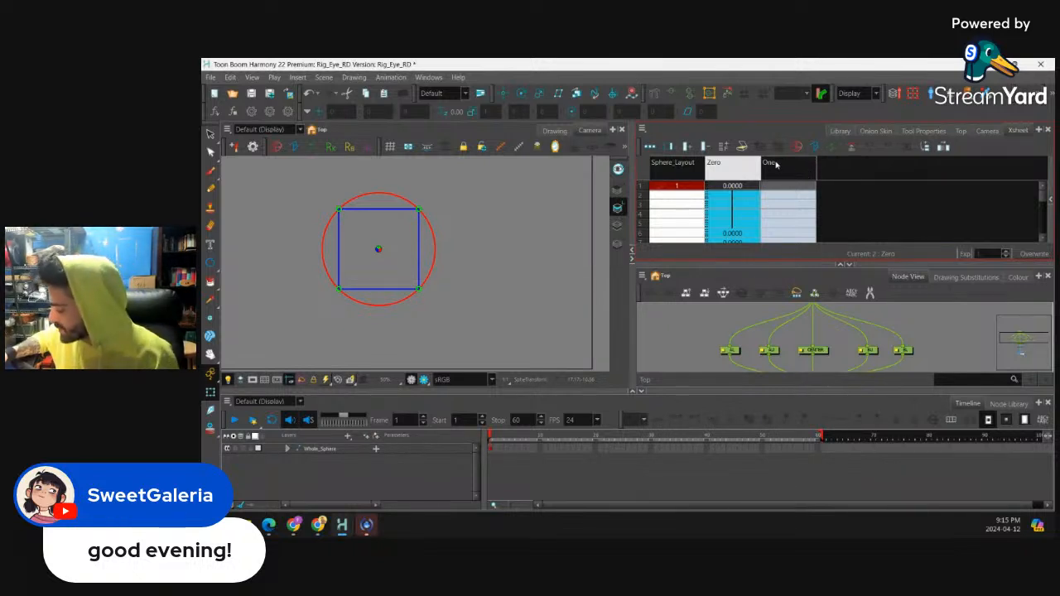
double_click(777, 165)
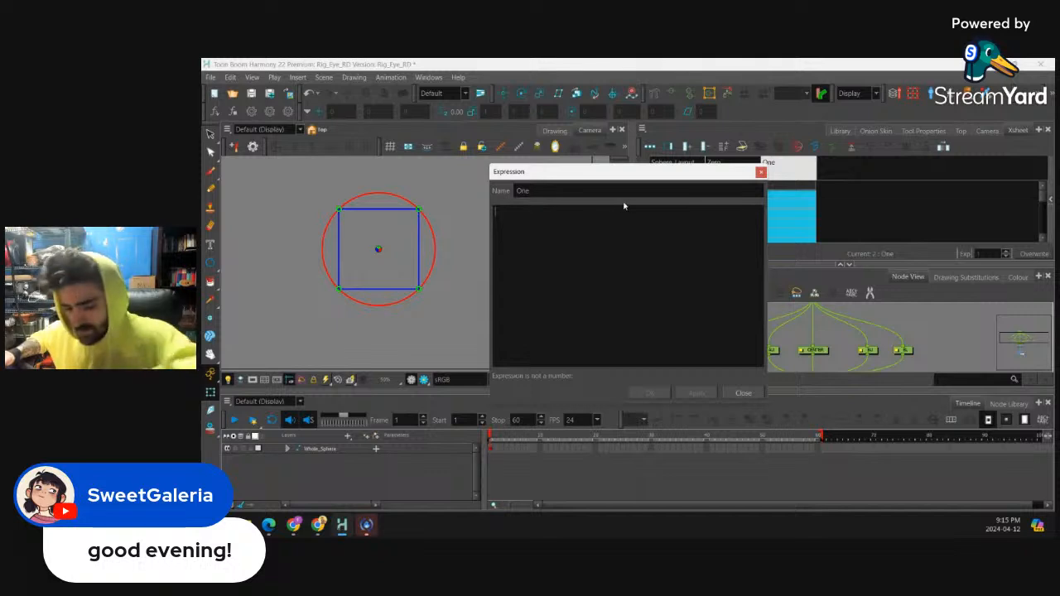
left_click(650, 393)
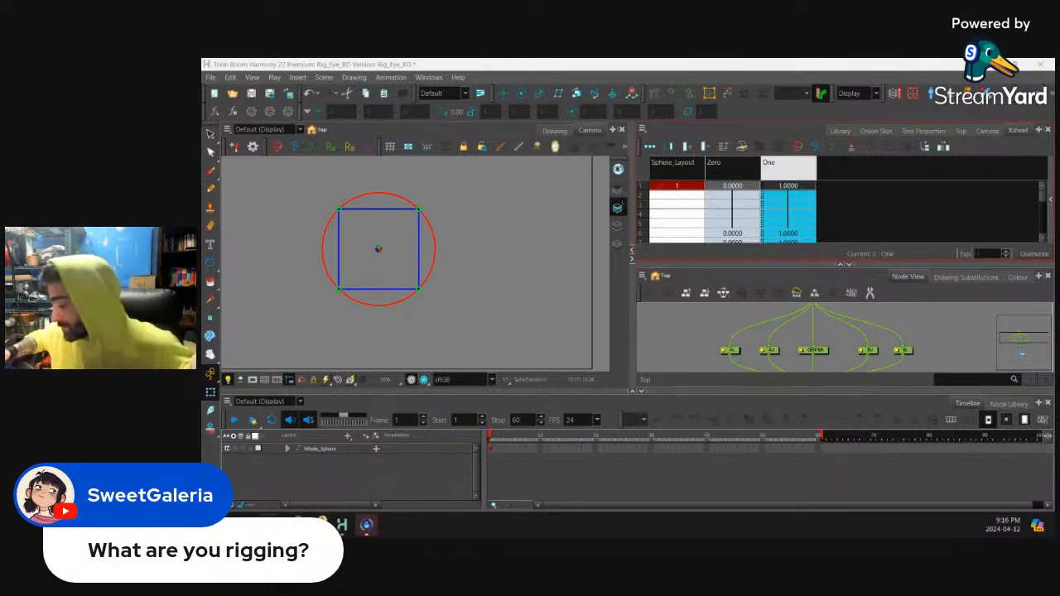
Enlarge the Node View and link the CENTER peg's z-axis position to the Zero expression in its layer properties
left_click(845, 200)
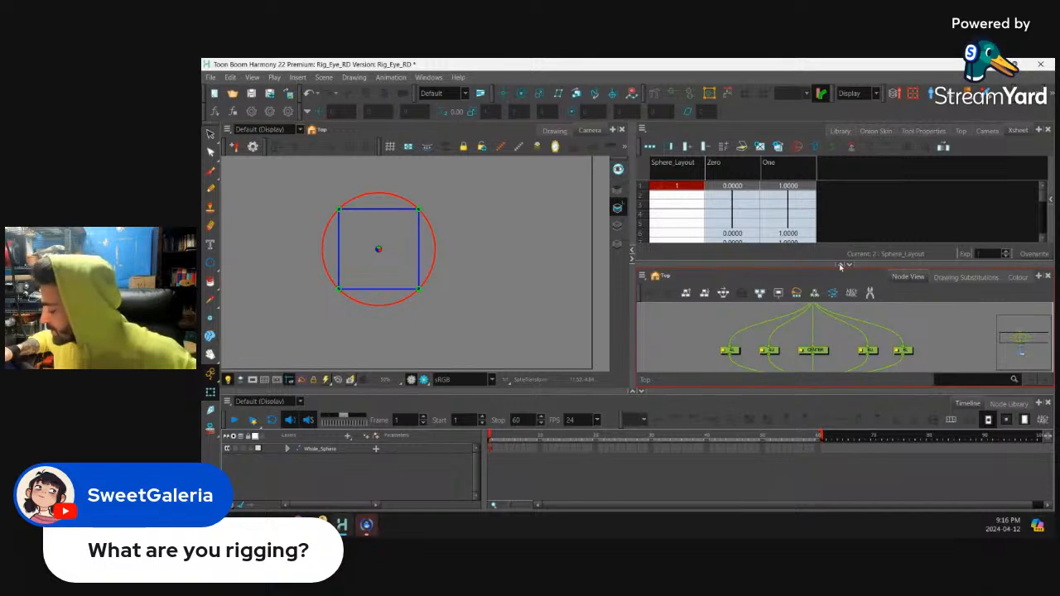
left_click_drag(840, 266, 839, 226)
left_click(801, 332)
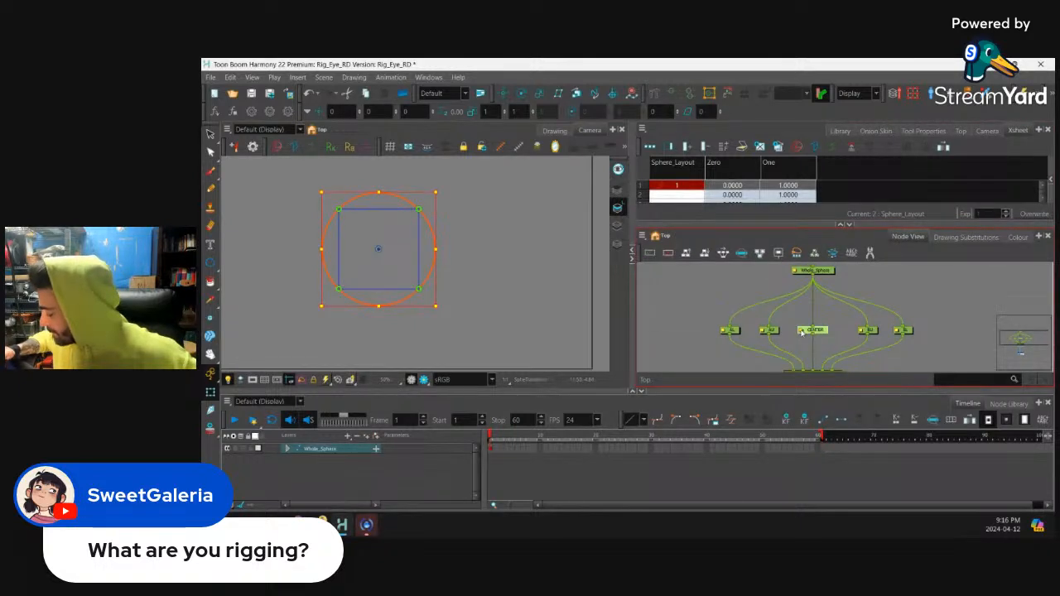
double_click(802, 331)
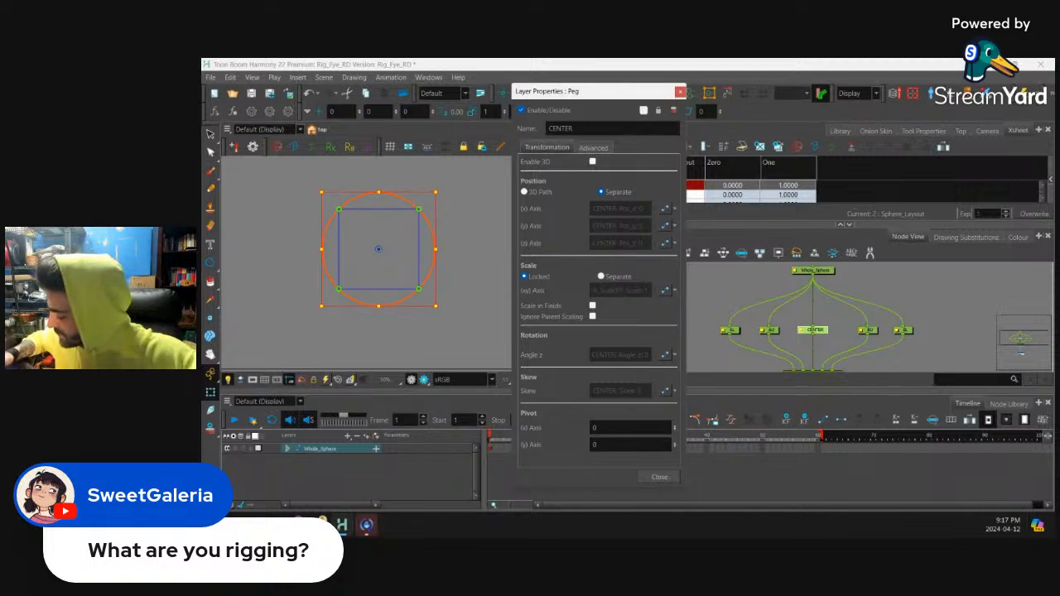
left_click(675, 244)
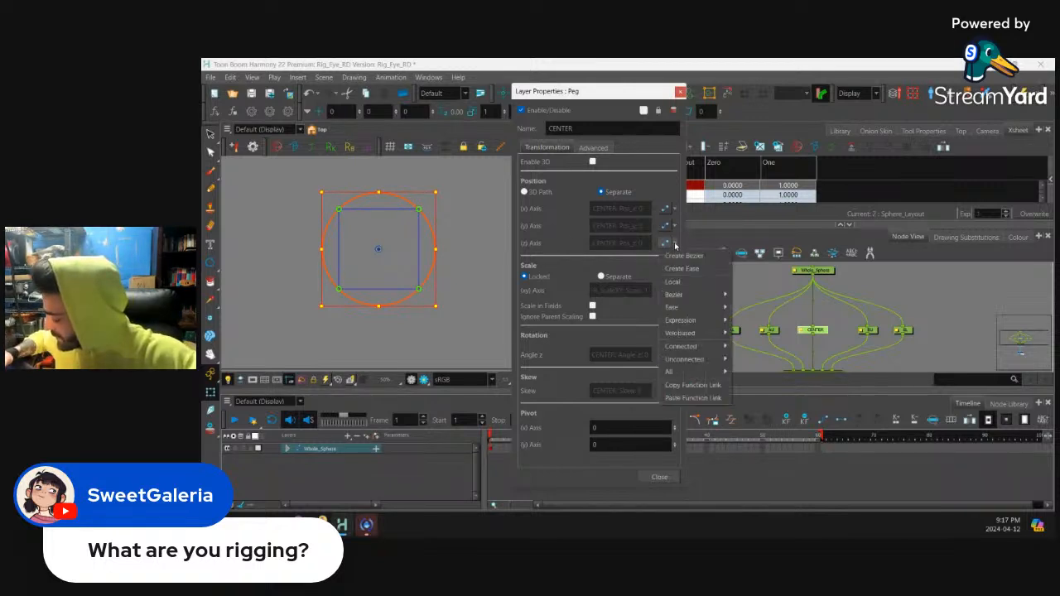
mouse_move(707, 322)
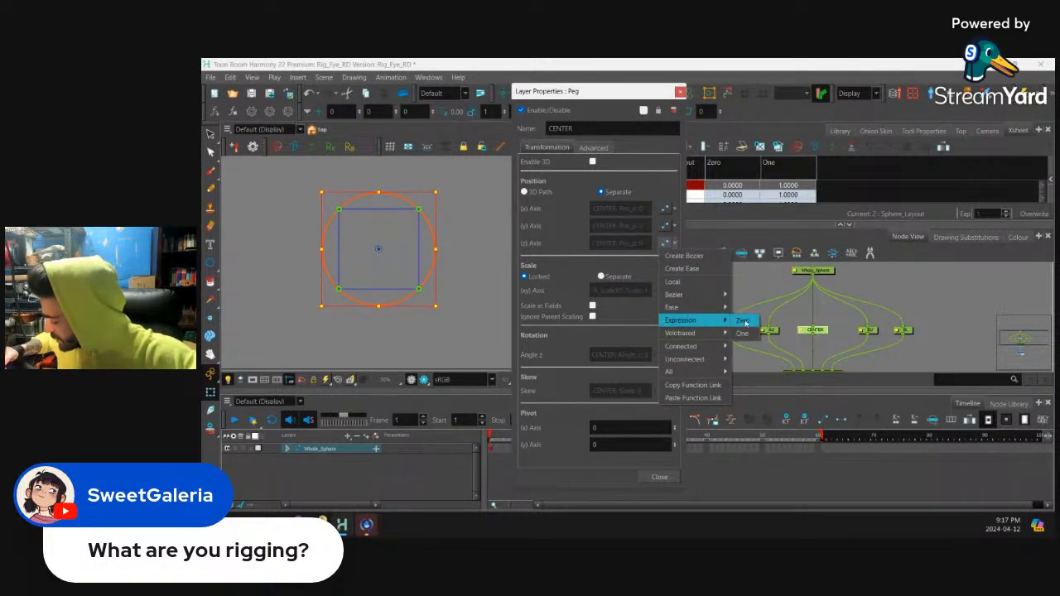
left_click(744, 321)
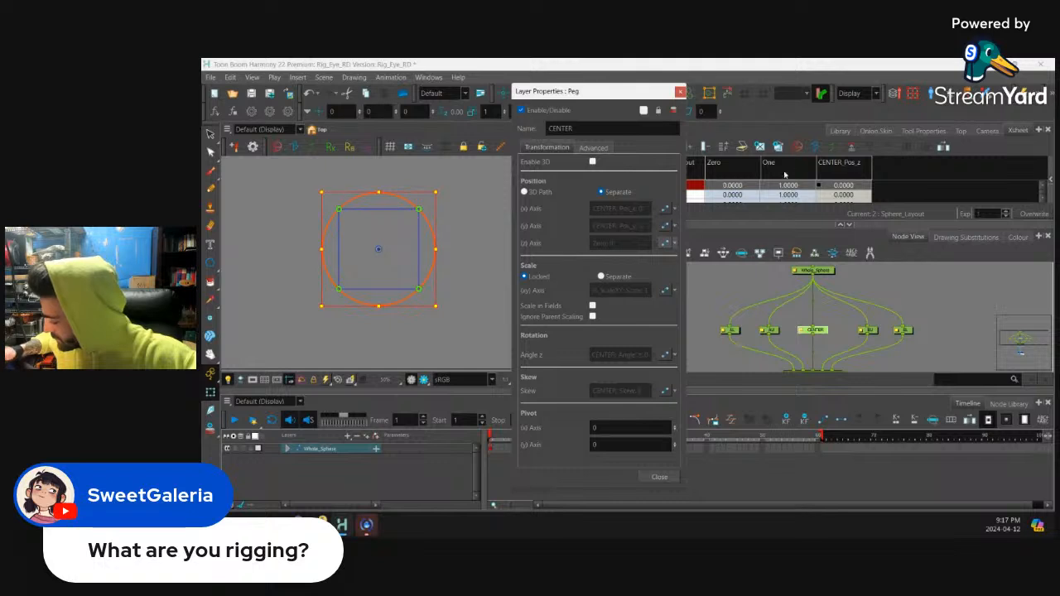
Link the CENTER peg's locked xy scale to the One expression and its z rotation angle to Zero, then close the properties
left_click(665, 290)
mouse_move(709, 379)
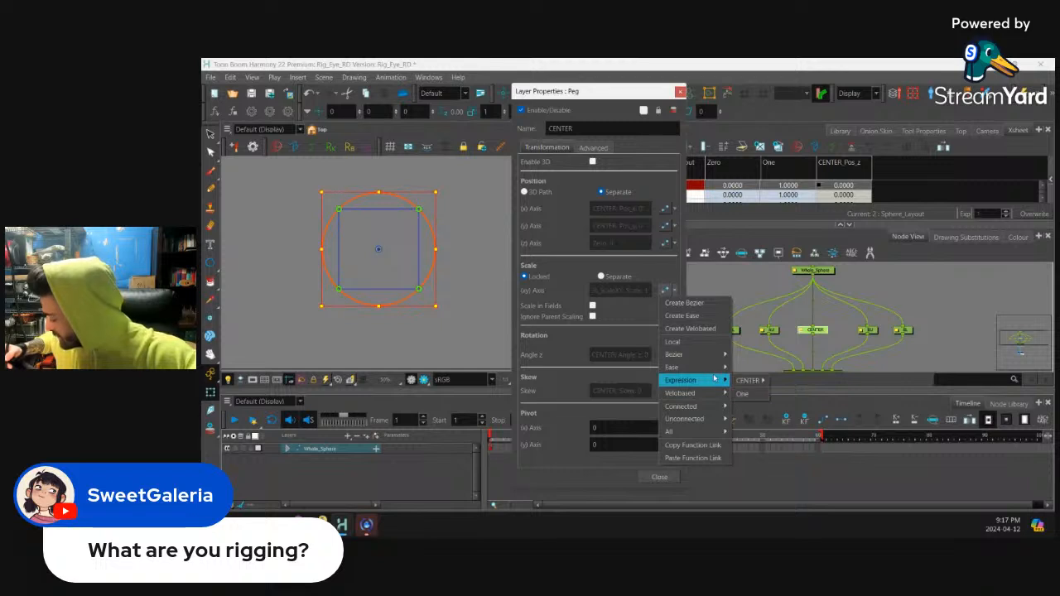
left_click(748, 395)
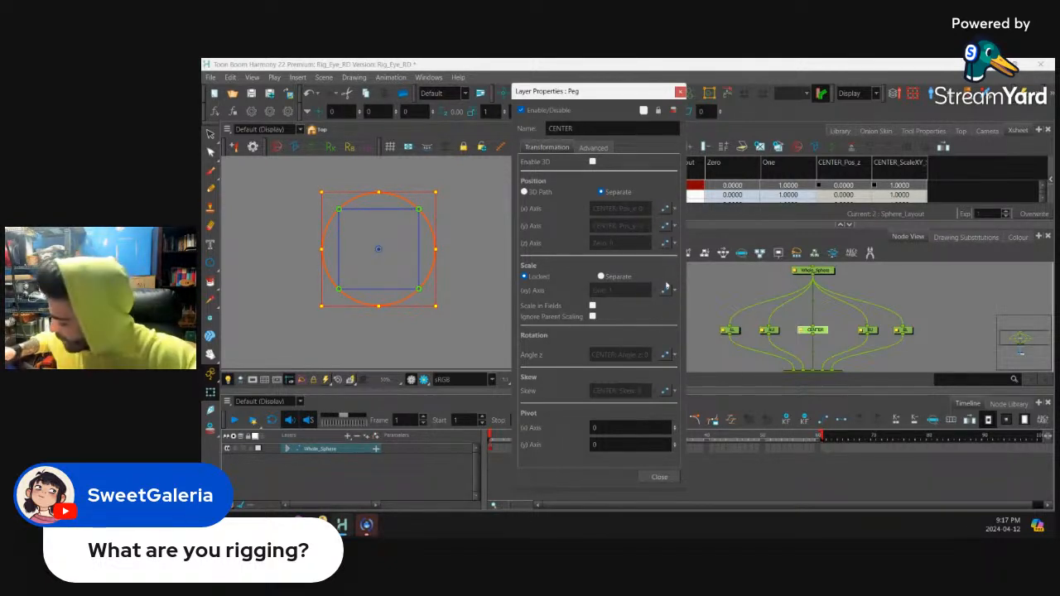
left_click(675, 355)
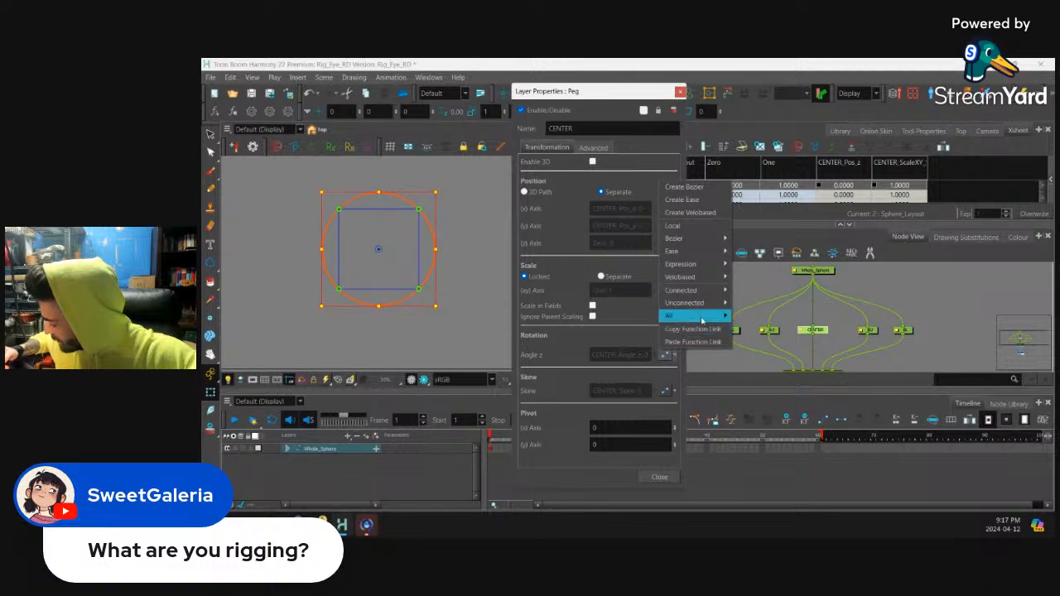
mouse_move(712, 264)
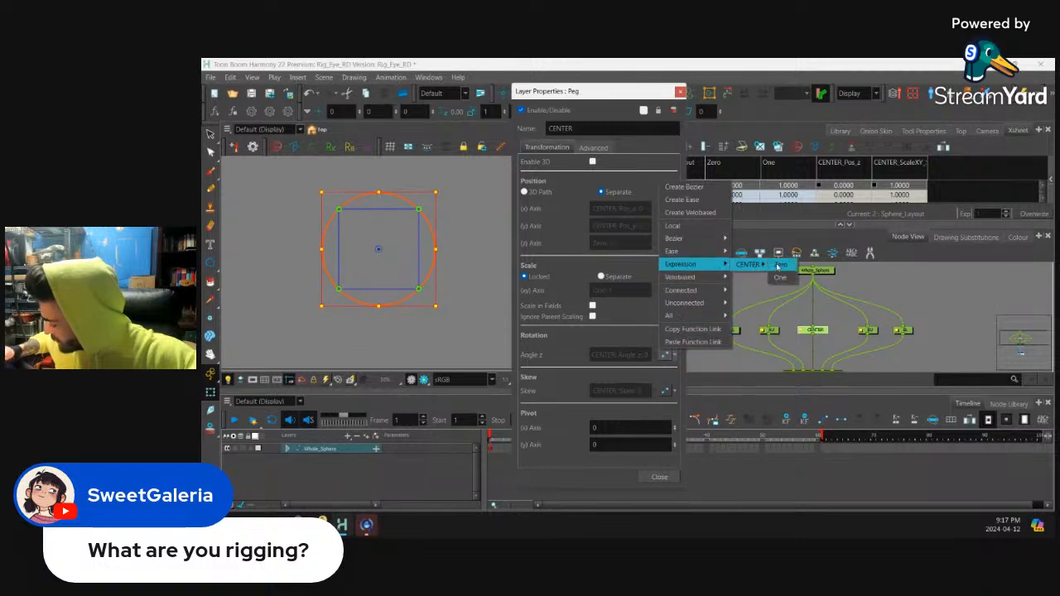
left_click(754, 265)
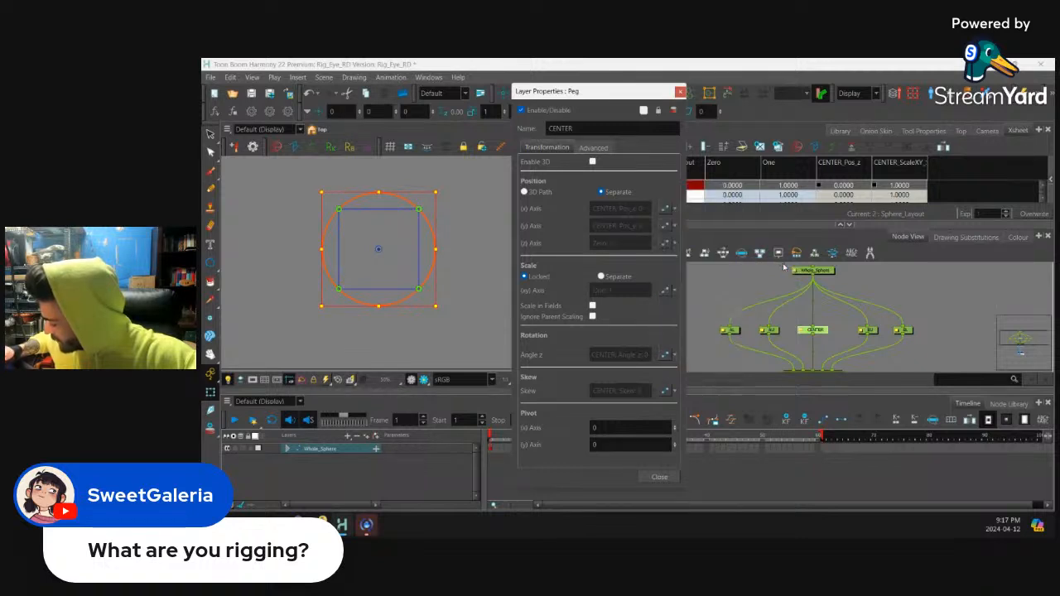
left_click(659, 477)
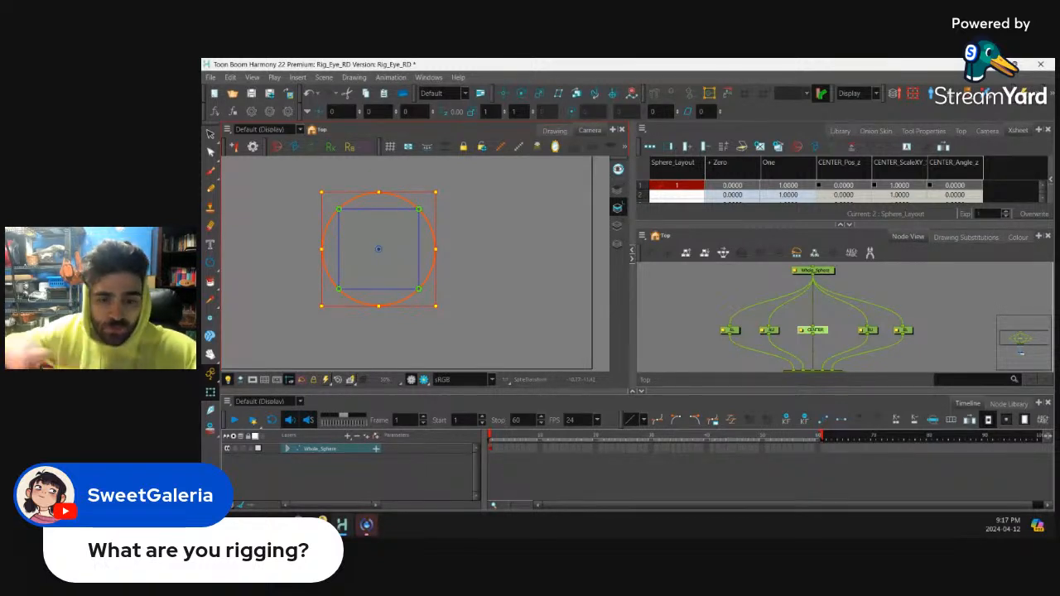
Duplicate the CENTER peg twice, chain the copies in line beneath CENTER above Sphere_Layout, and select the middle peg
left_click(834, 317)
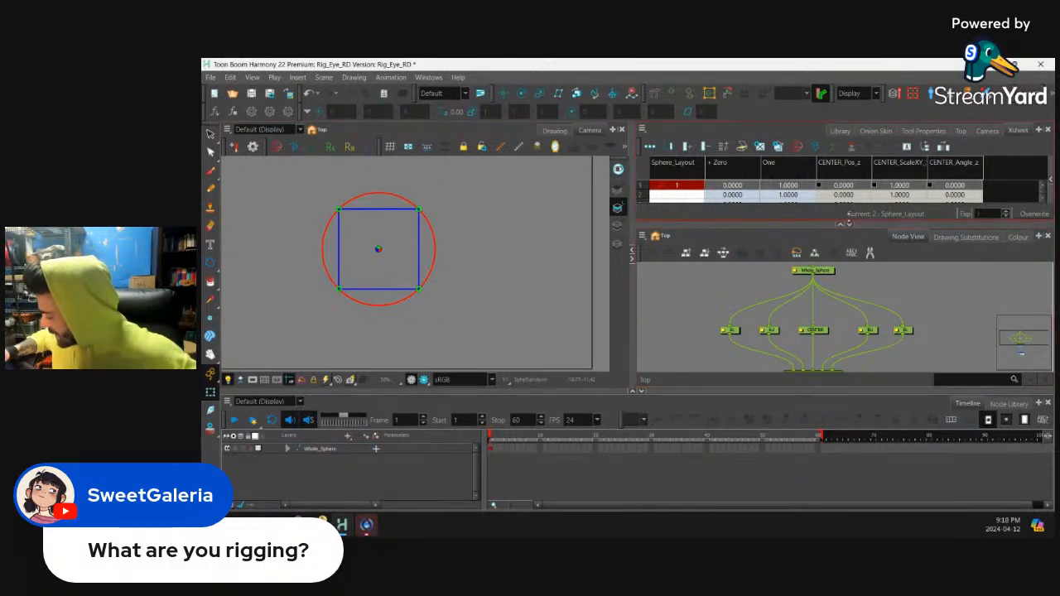
left_click_drag(849, 221, 849, 206)
scroll(843, 291, "down", 2)
left_click(827, 290)
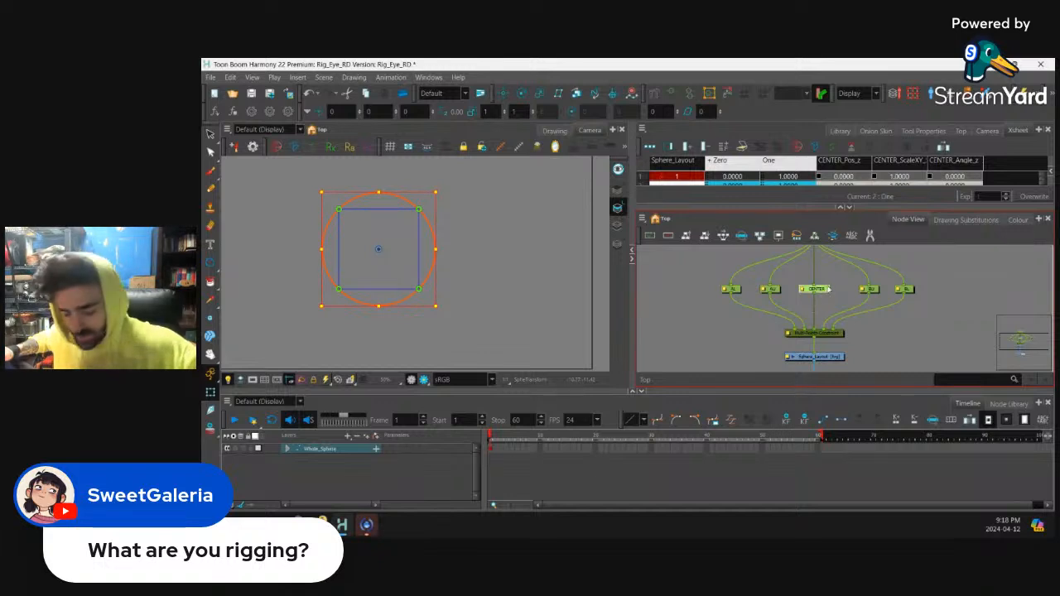
key("ctrl+d")
mouse_move(829, 293)
left_mouse_down()
mouse_move(882, 276)
mouse_move(825, 306)
mouse_move(823, 270)
mouse_move(823, 293)
left_mouse_up()
key("ctrl+d")
left_click(823, 290)
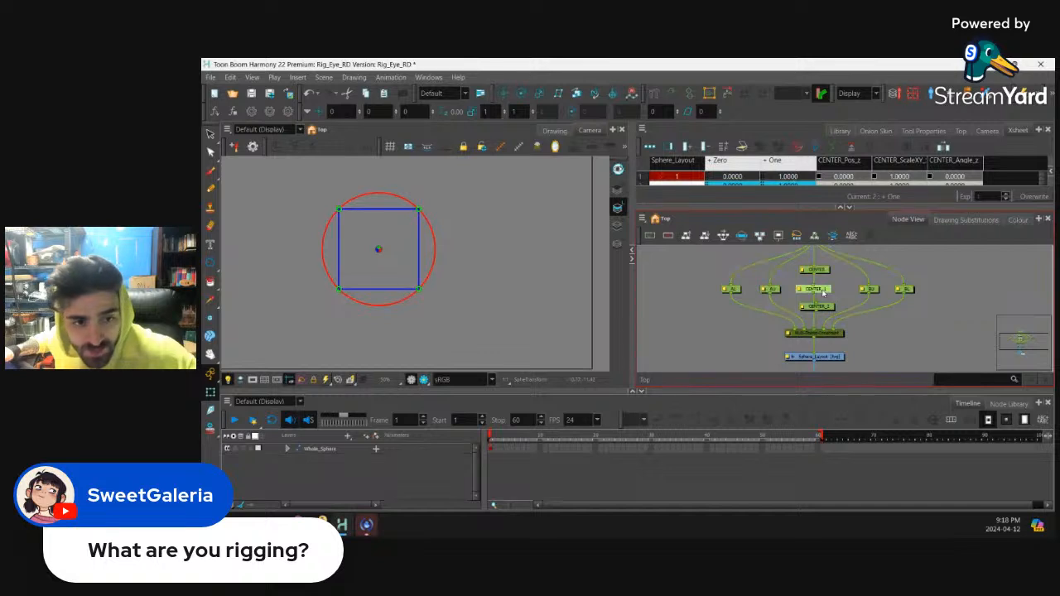
left_click(820, 307)
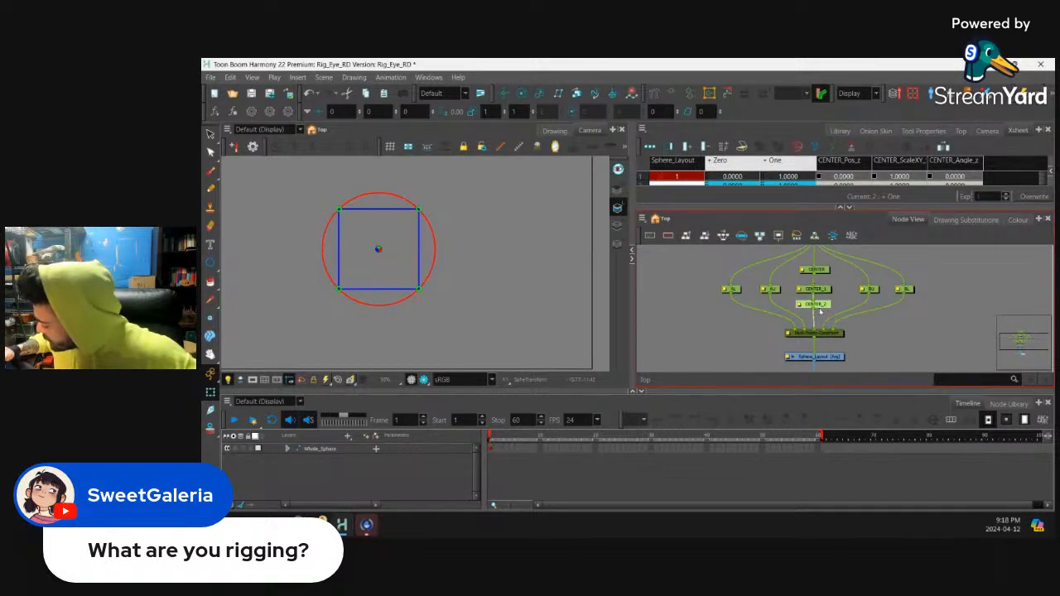
left_click(818, 289)
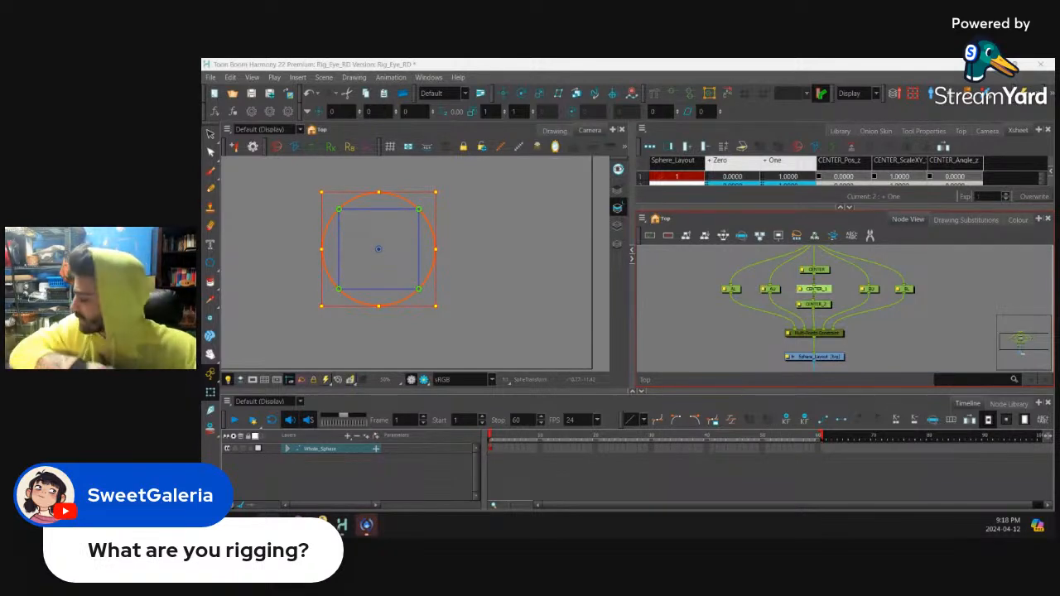
Move the Multi-Points-Constraint and Sphere_Layout nodes further down beneath the CENTER peg chain to space out the network
left_click_drag(634, 265, 628, 268)
left_click(782, 311)
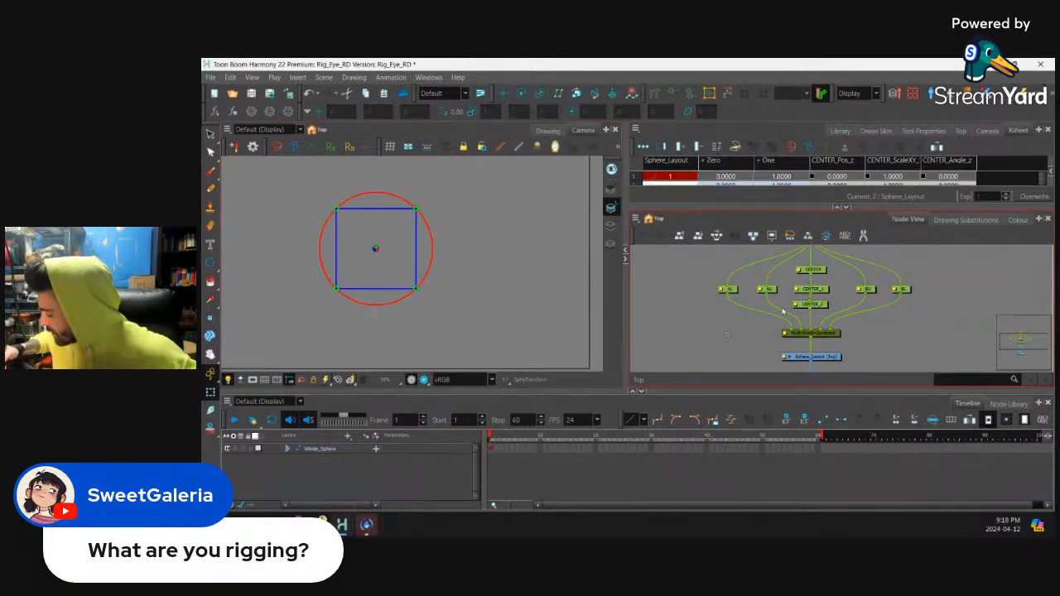
scroll(835, 298, "down", 3)
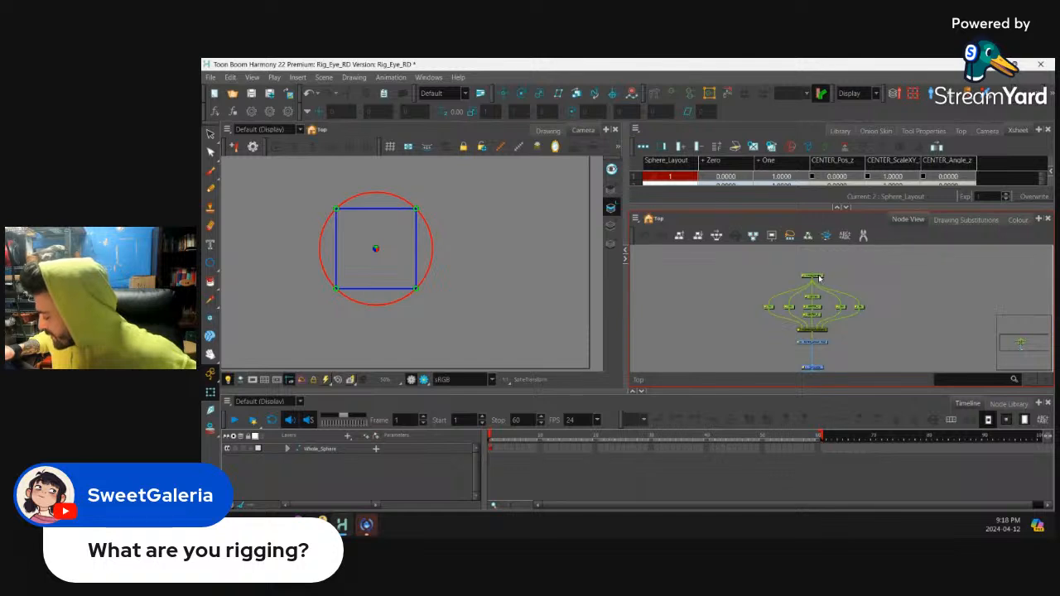
left_click(820, 269)
scroll(844, 293, "up", 1)
left_click_drag(877, 282, 878, 256)
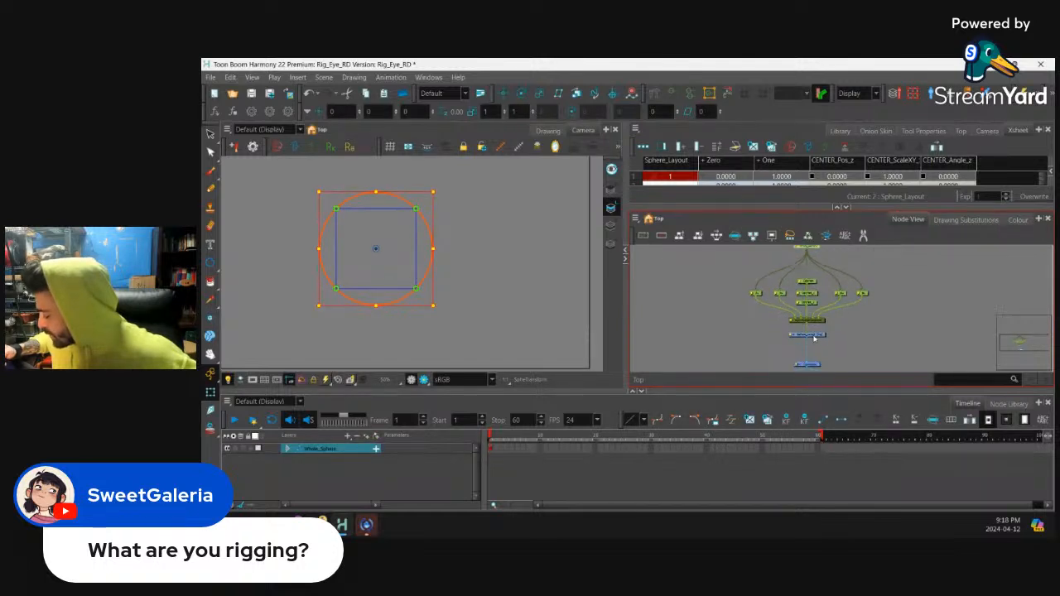
left_click(818, 335)
left_click_drag(821, 321, 820, 329)
left_click_drag(820, 337, 821, 347)
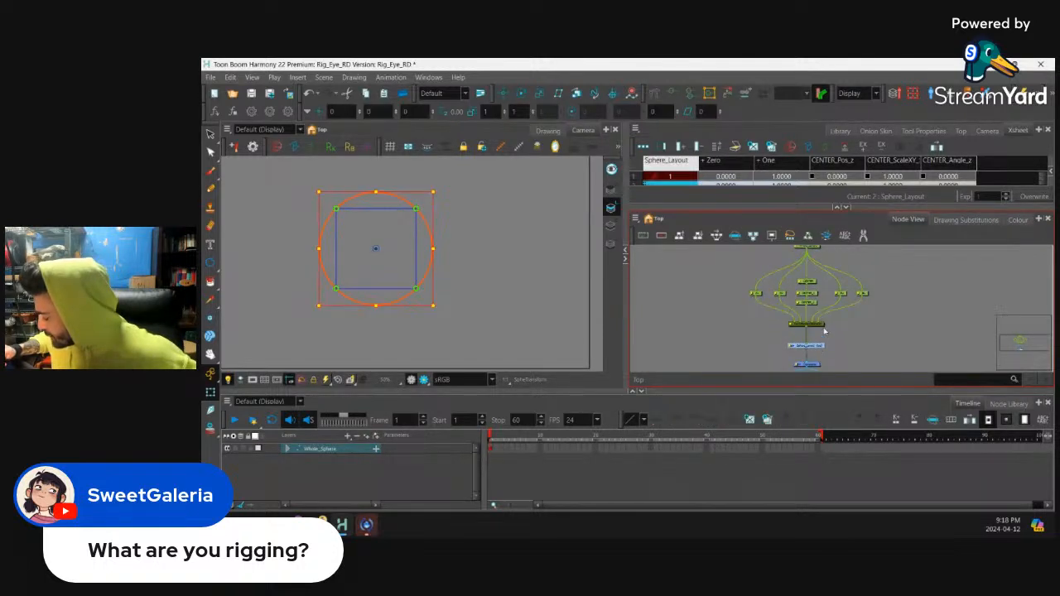
left_click(822, 330)
scroll(838, 313, "up", 1)
scroll(873, 276, "down", 2)
left_click_drag(874, 275, 869, 287)
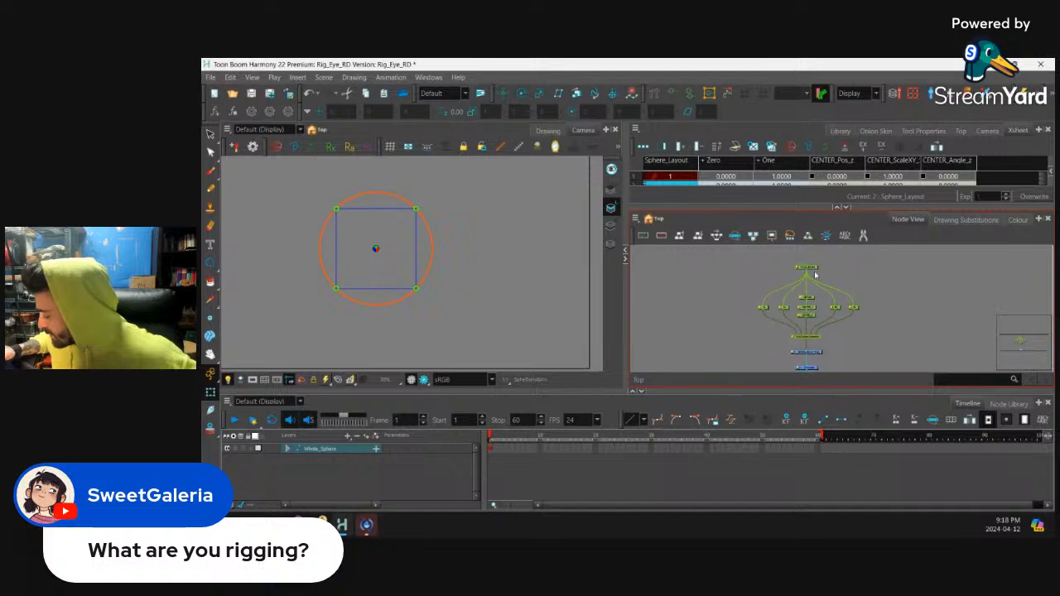
Move the Composite, Write and Display nodes together to a spot below and left of Sphere_Layout
left_click(815, 263)
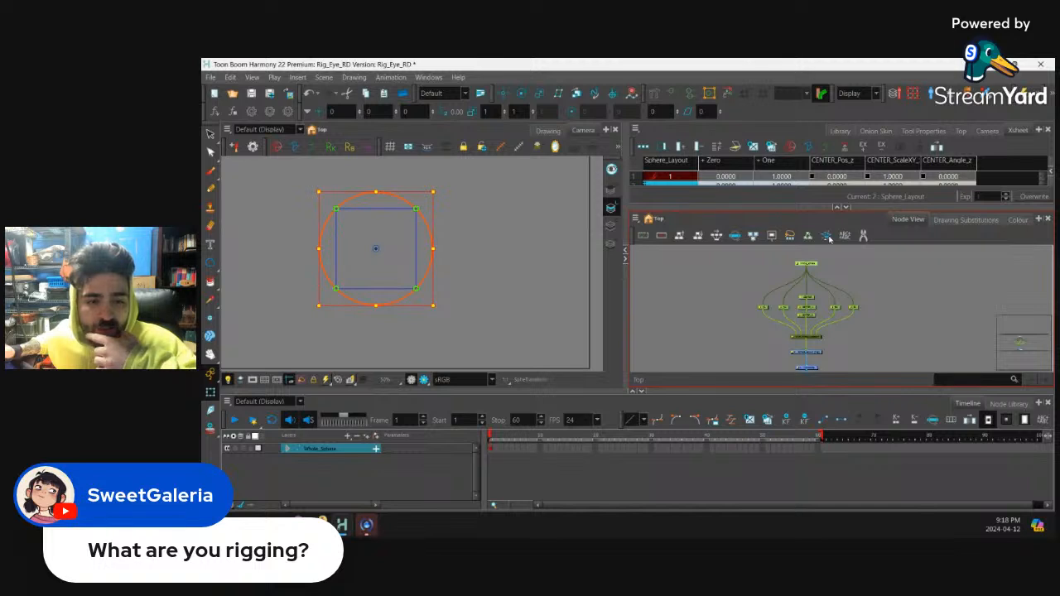
left_click(809, 299)
left_click_drag(838, 294, 857, 257)
scroll(843, 314, "up", 1)
left_click_drag(855, 356, 805, 327)
left_click_drag(830, 338, 814, 350)
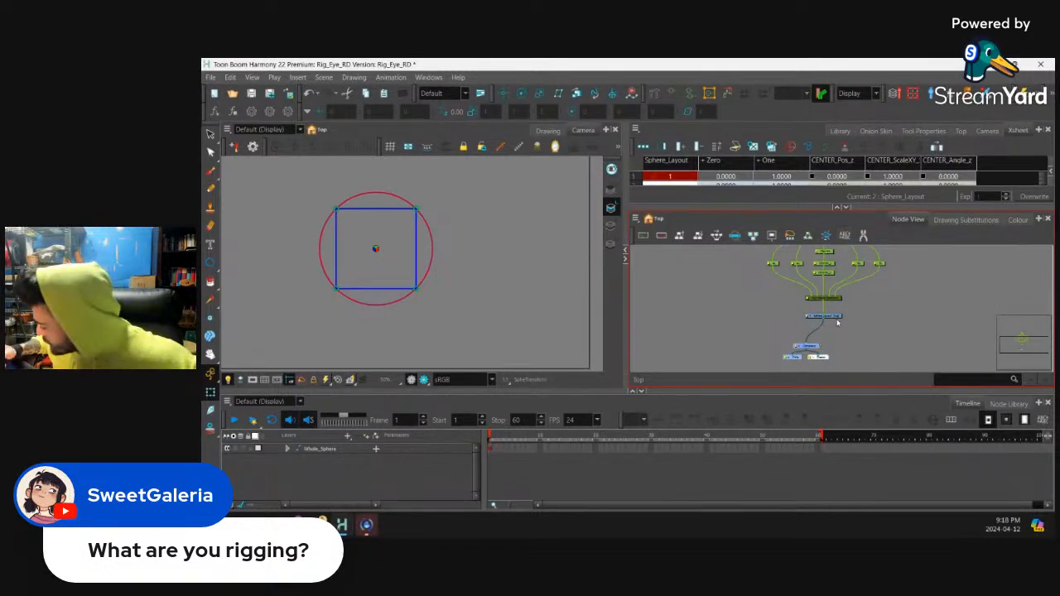
Add a vector drawing layer named ControlVpeg
left_click(835, 317)
left_click(777, 320)
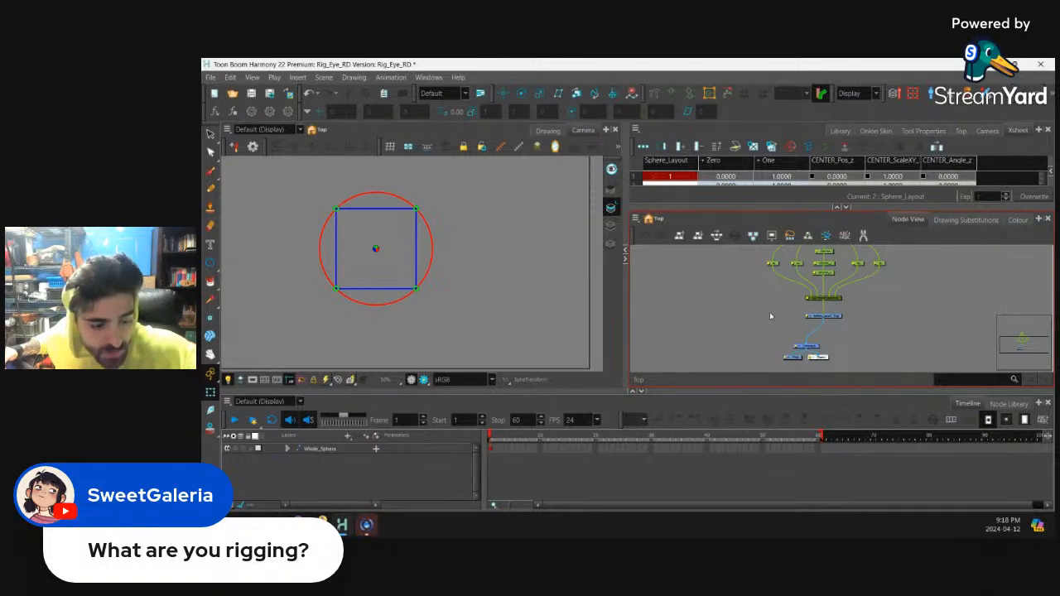
key("ctrl+r")
type("controlV")
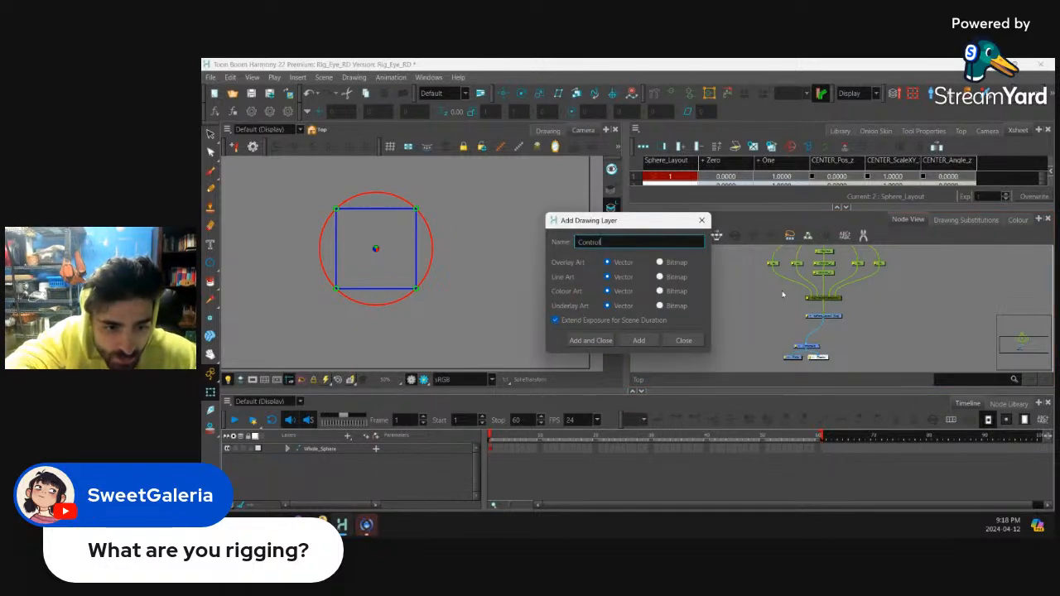
type("peg")
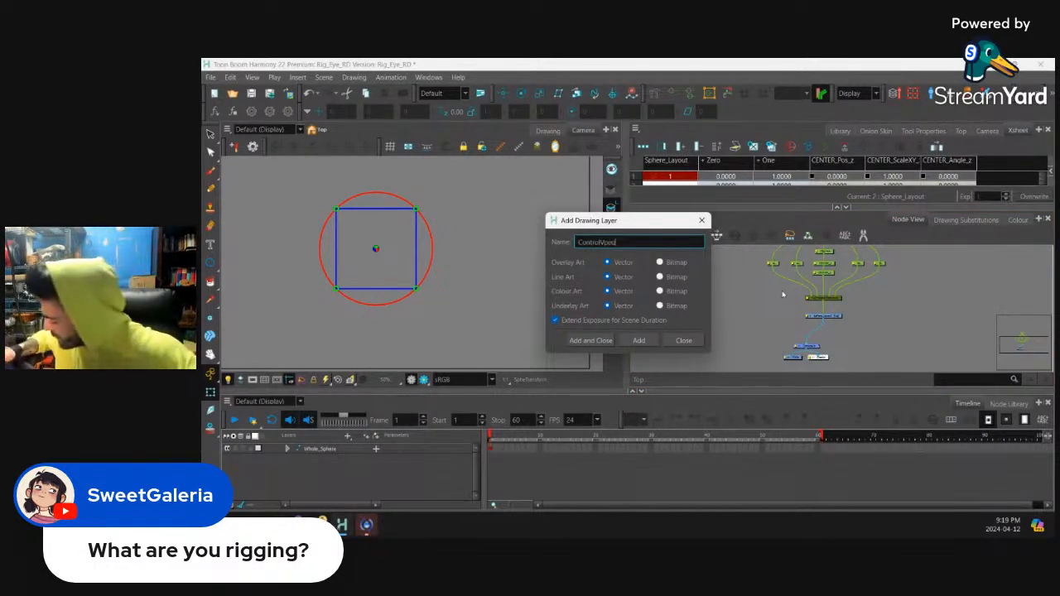
left_click(589, 340)
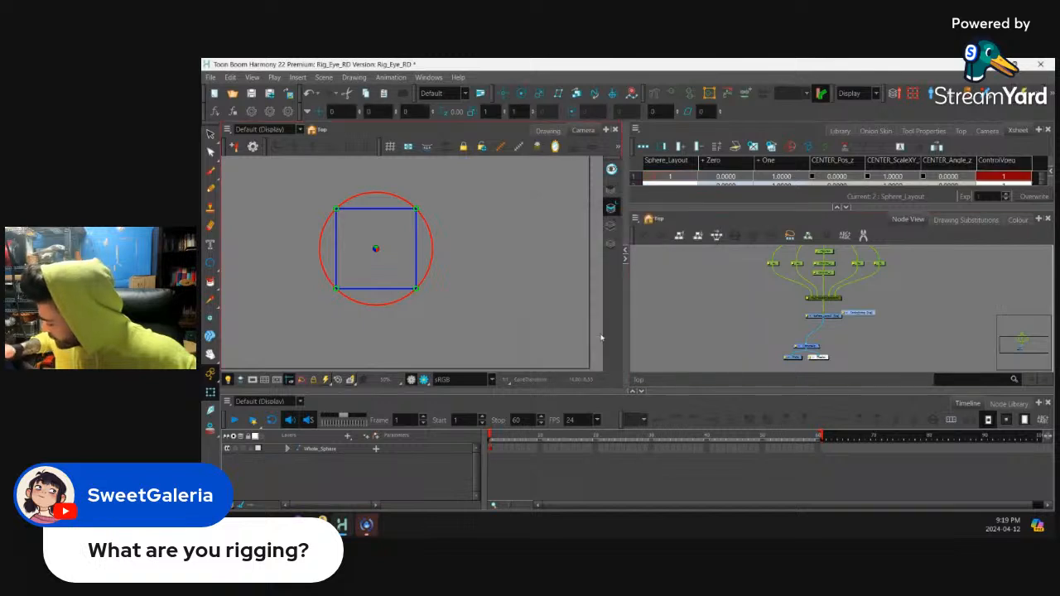
Place the ControlVpeg drawing left of Sphere_Layout, connect it to the Composite, and parent it to the CENTER peg
left_click_drag(766, 315, 803, 342)
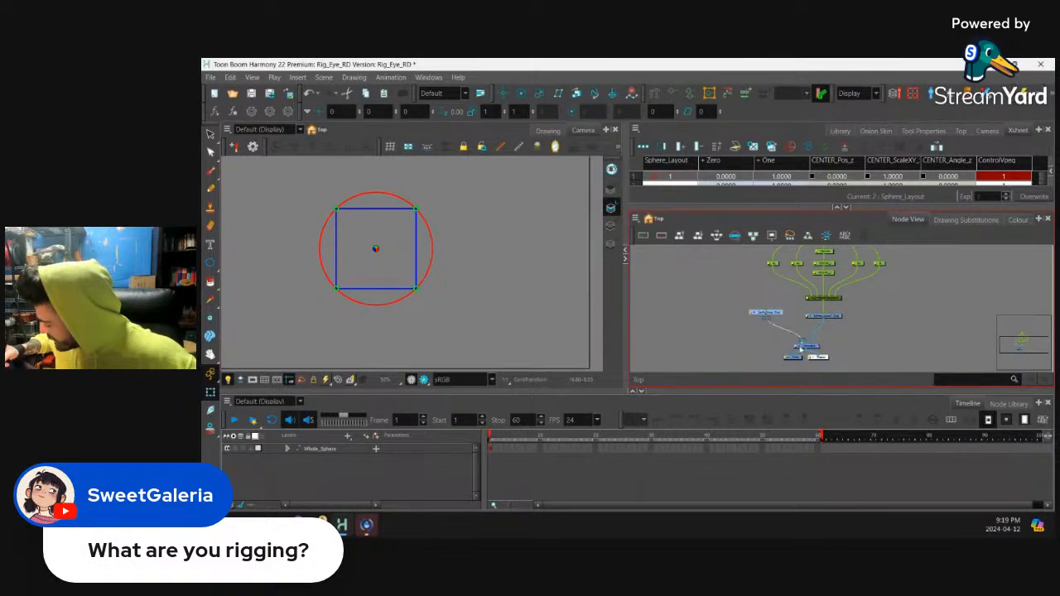
scroll(794, 333, "up", 1)
left_click(802, 263)
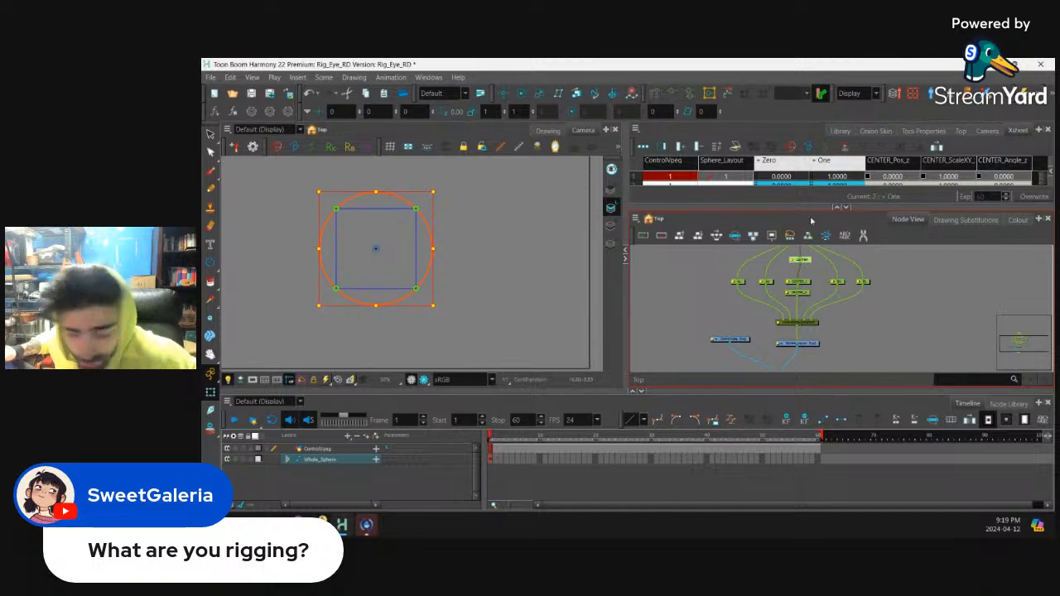
left_click_drag(800, 265, 748, 345)
left_click(742, 338)
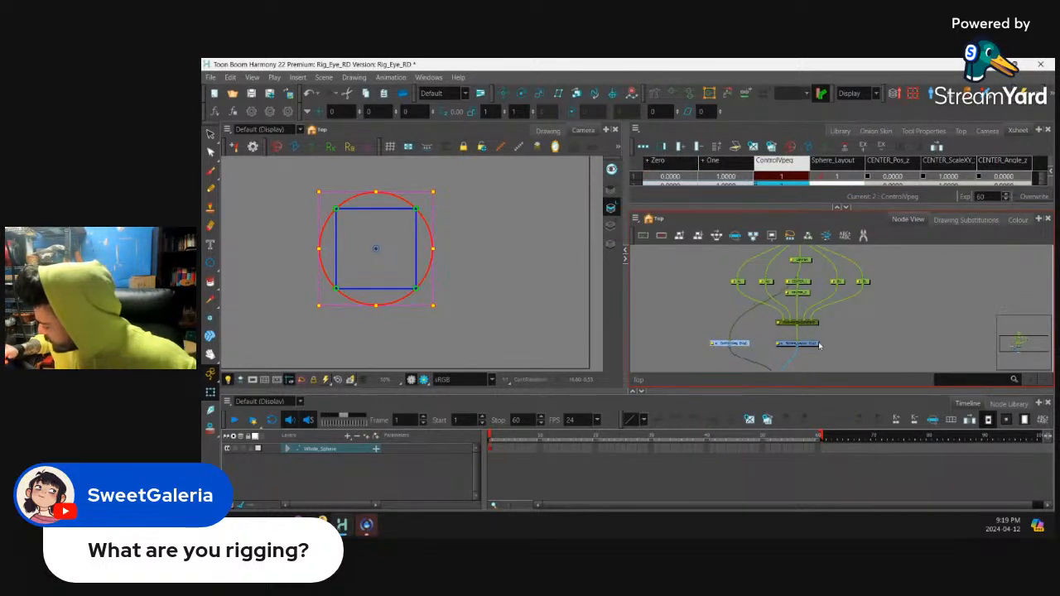
Enlarge the Node View at the expense of the Camera and Xsheet views, framing ControlVpeg, Sphere_Layout and the Composite
scroll(847, 335, "down", 2)
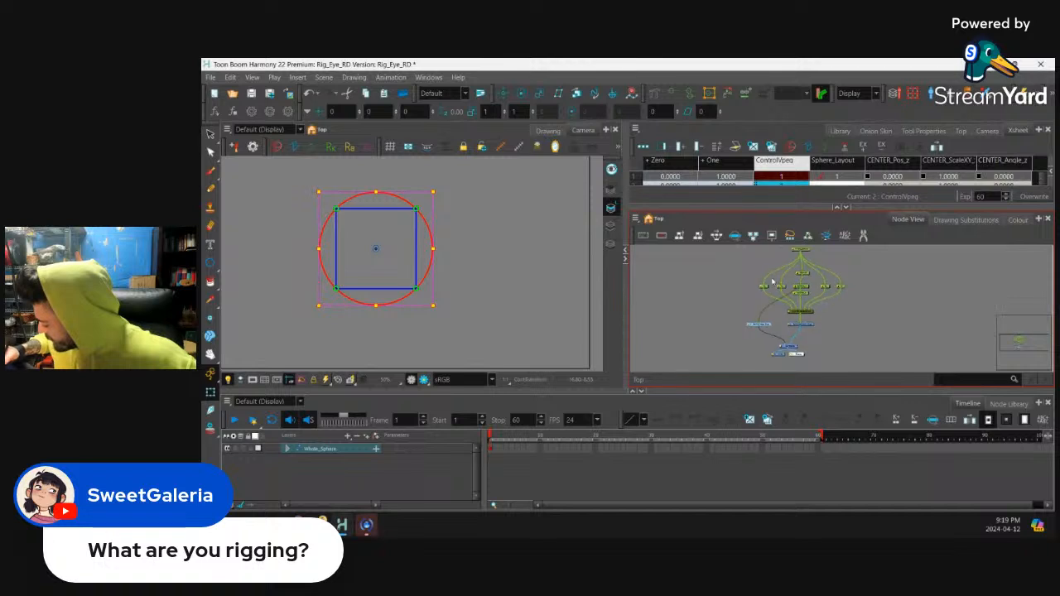
left_click_drag(625, 264, 578, 264)
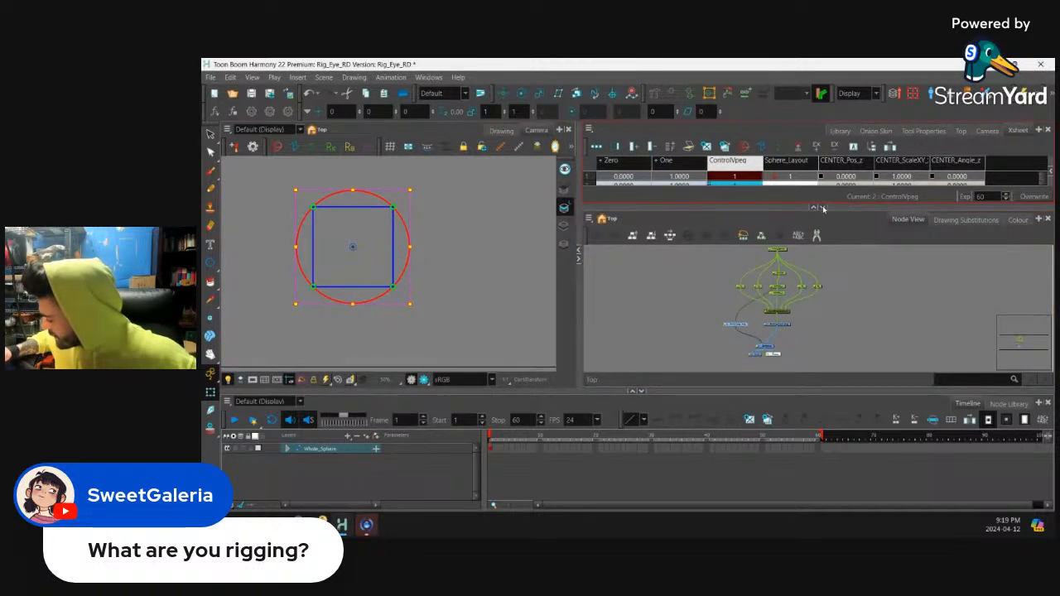
left_click_drag(826, 206, 826, 185)
scroll(829, 283, "up", 3)
scroll(845, 281, "up", 1)
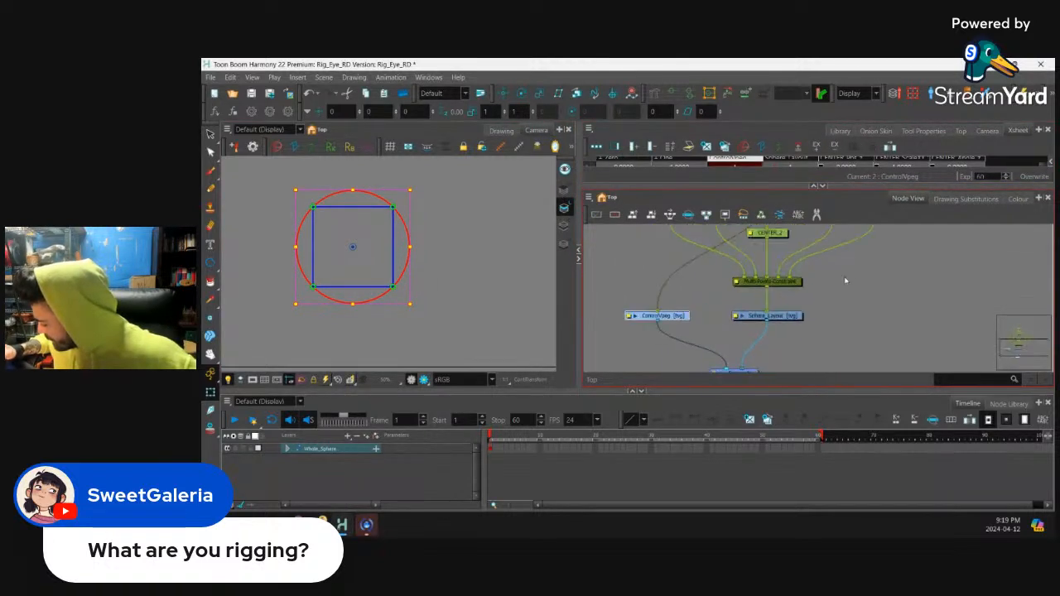
left_click_drag(833, 287, 854, 260)
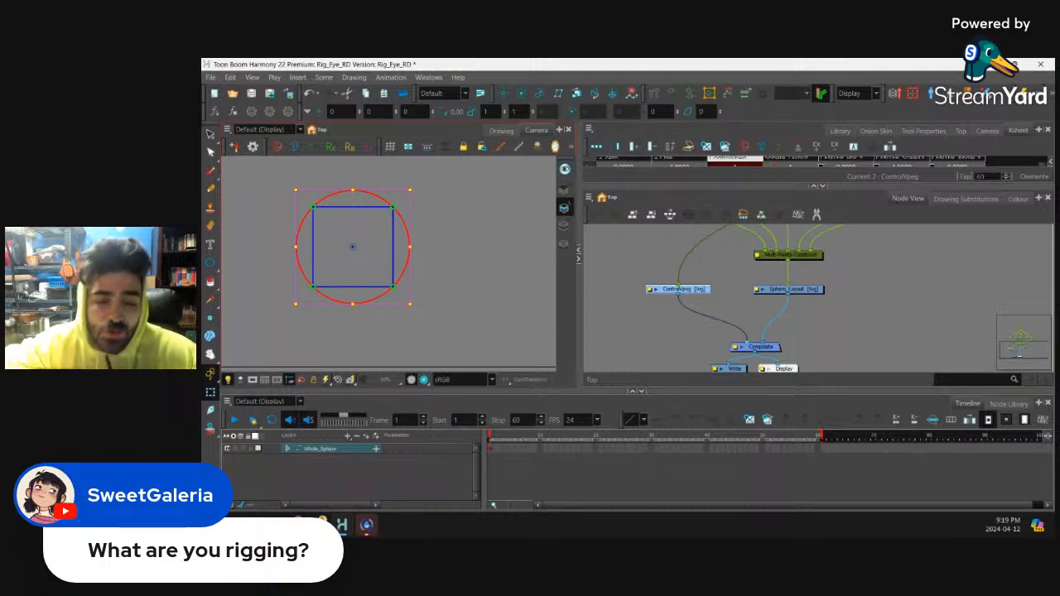
Add a yellow swatch (R 255, G 255, B 24) named Control to the Rig_Eye_RD palette
left_click(1019, 199)
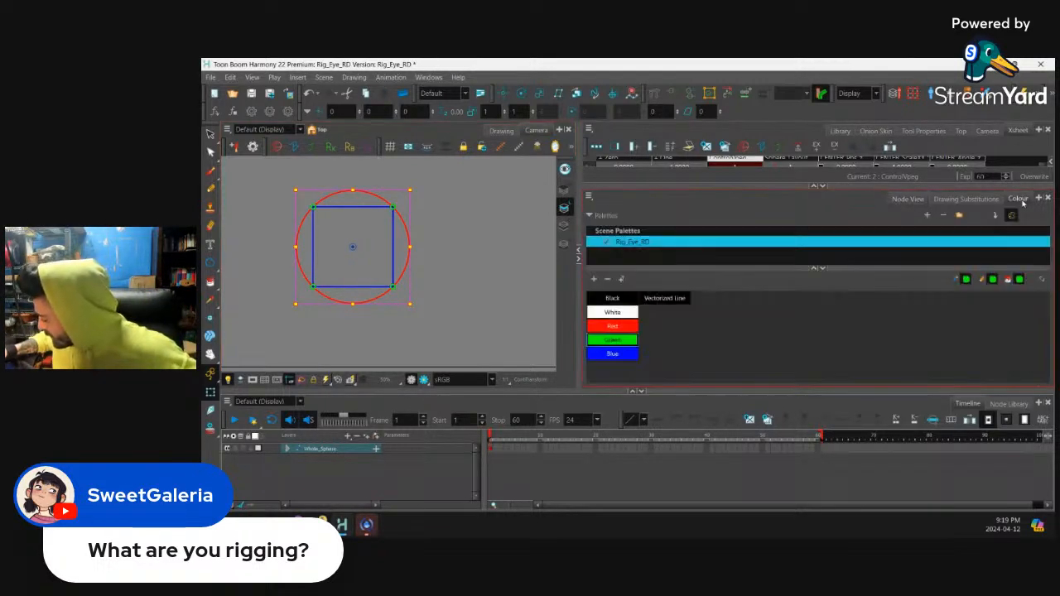
left_click(612, 326)
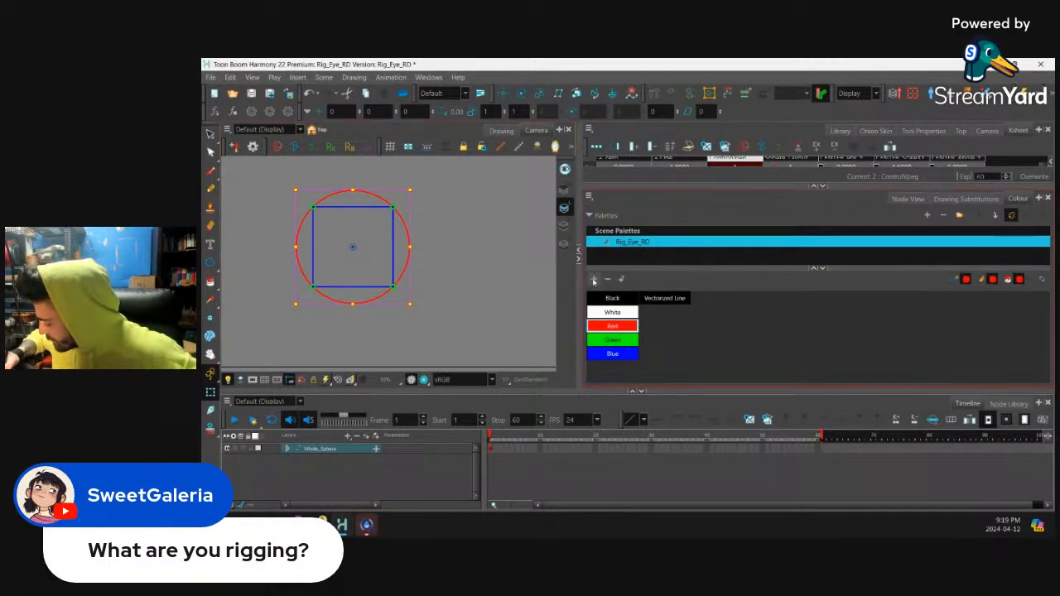
left_click(593, 279)
double_click(684, 313)
left_click_drag(634, 305, 653, 336)
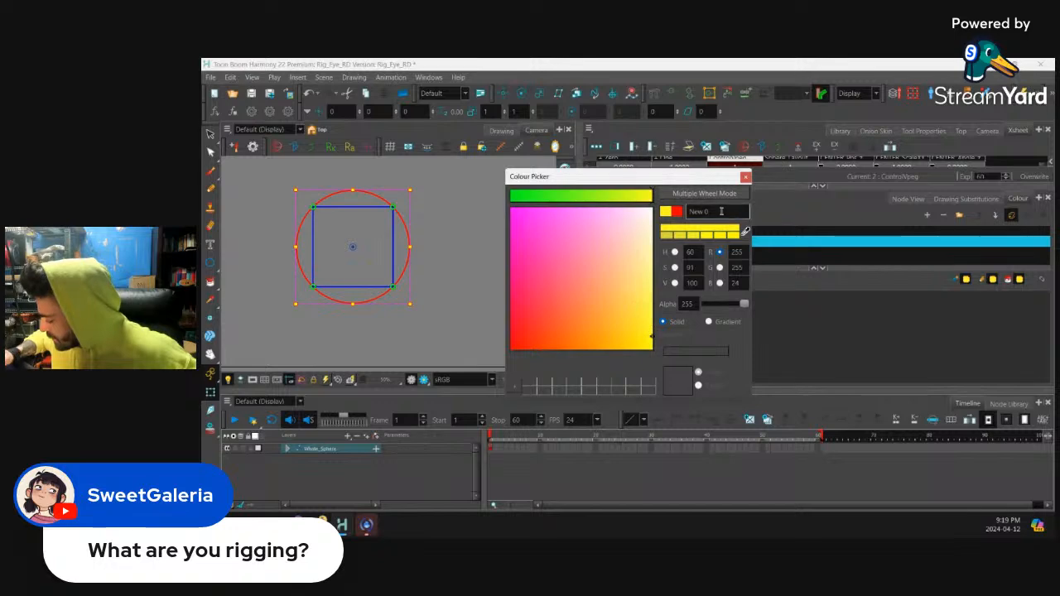
left_click_drag(718, 212, 687, 184)
type("Con")
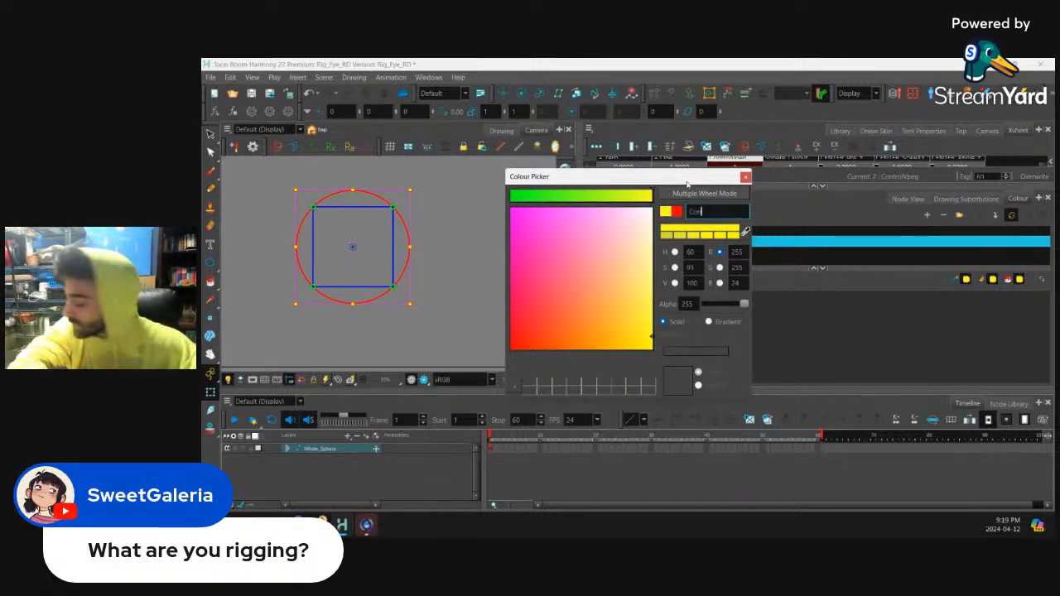
type("trol")
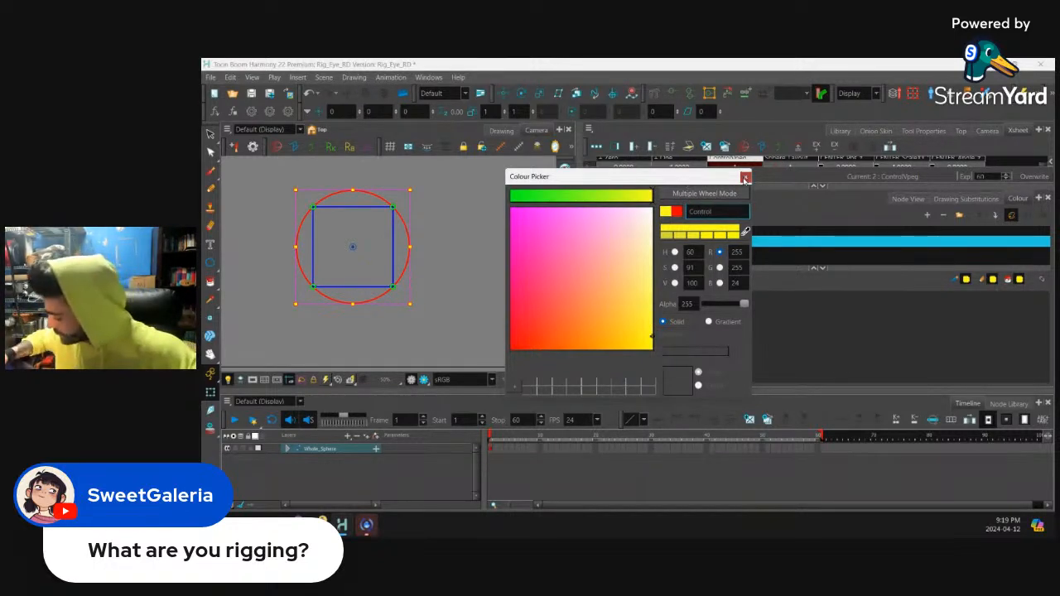
left_click(745, 176)
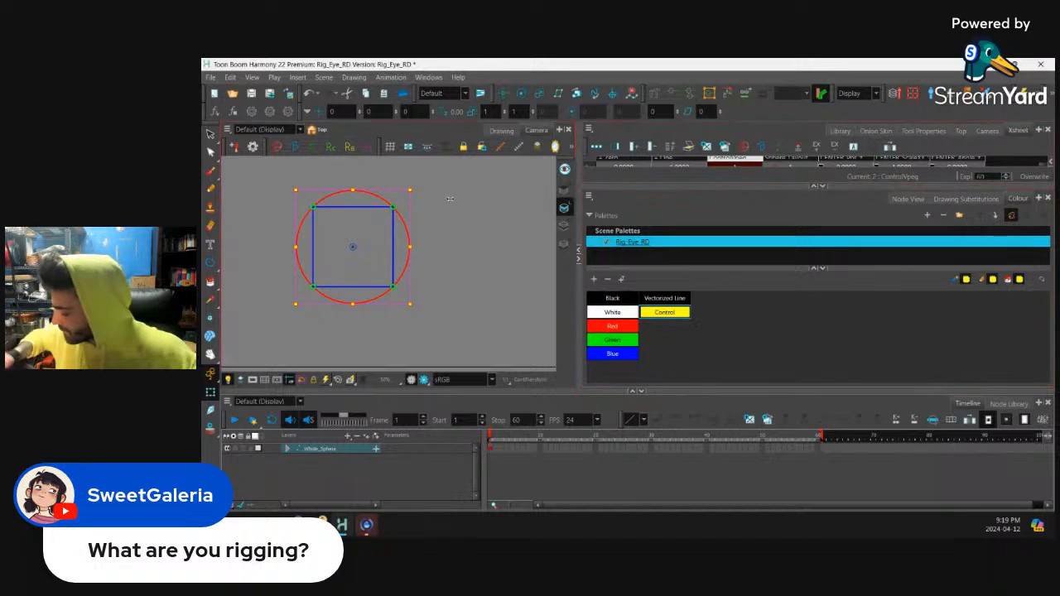
Draw a yellow circle on the ControlVpeg layer, centred on the sphere's centre point and inside the blue square
left_click(908, 198)
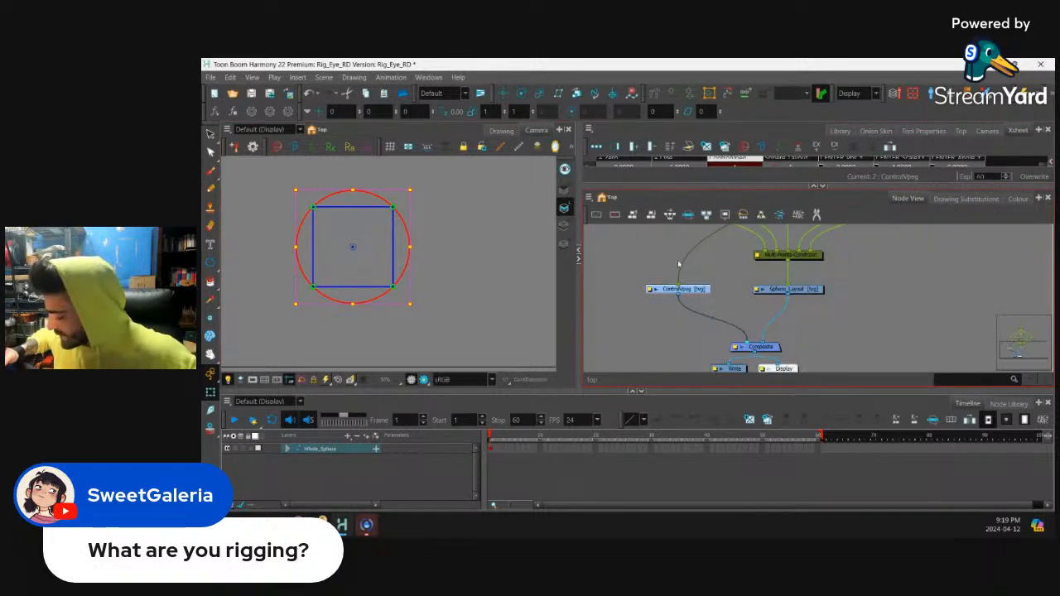
left_click(210, 263)
key("2")
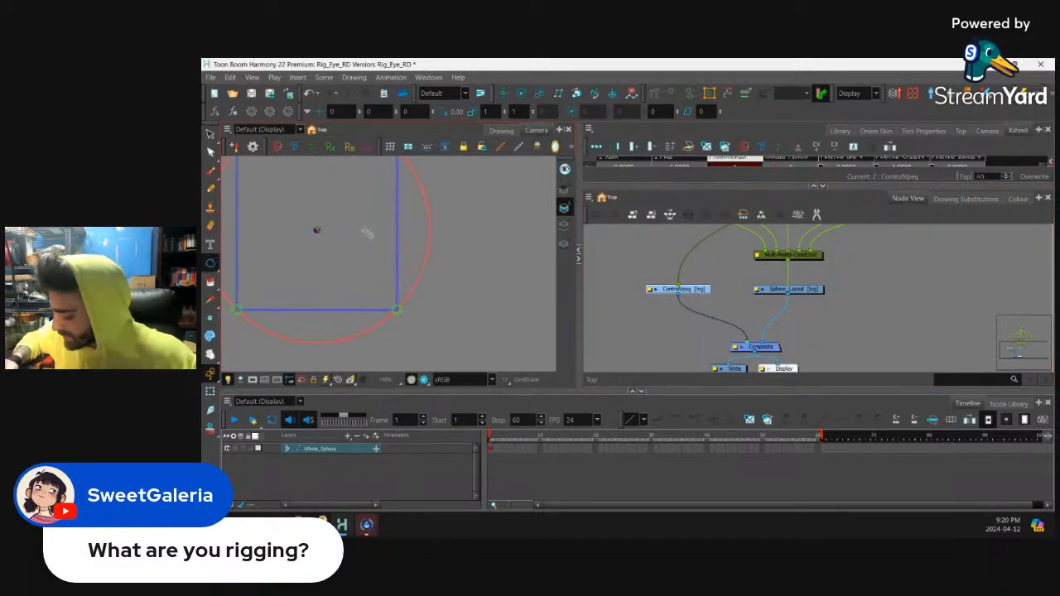
scroll(367, 235, "up", 2)
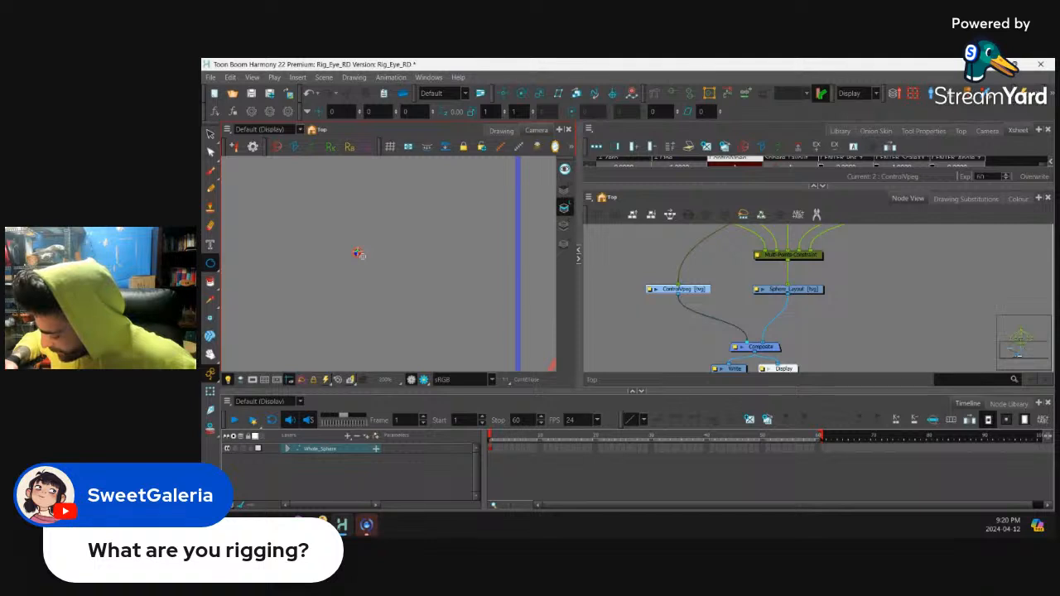
left_click_drag(357, 253, 464, 352)
scroll(485, 284, "down", 3)
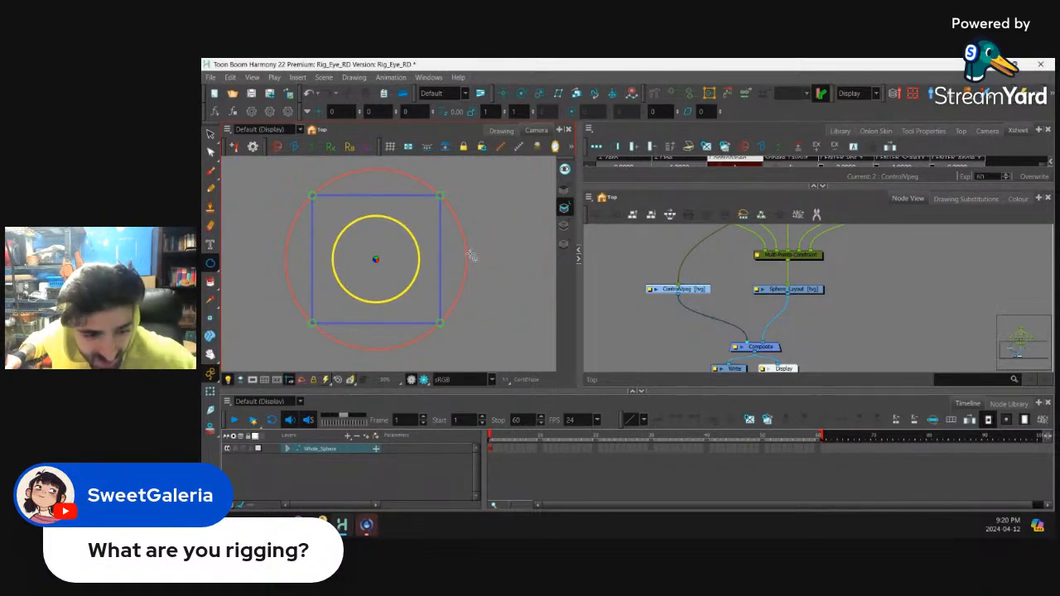
Scale the yellow circle to about half its size around its centre and fill it with the Control colour
scroll(469, 255, "up", 2)
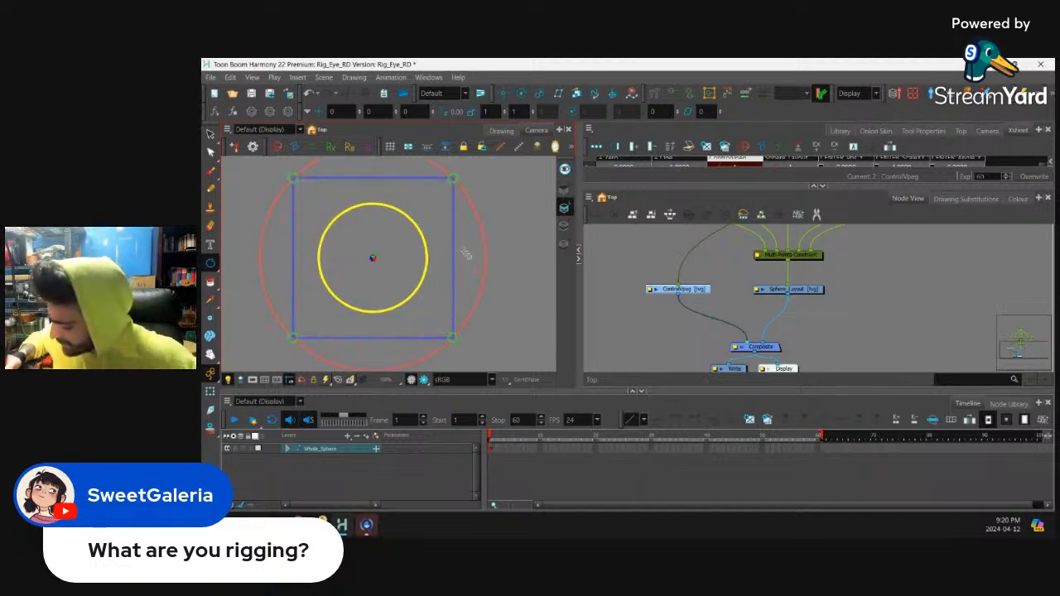
key("alt+i")
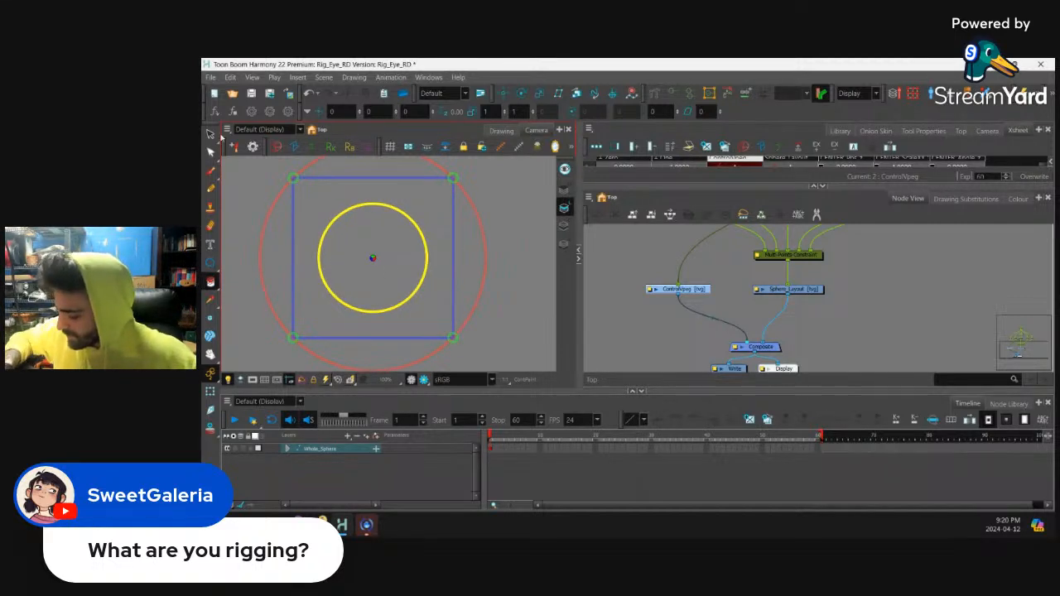
left_click(211, 135)
left_click(411, 221)
left_click_drag(428, 312, 399, 284)
key("alt+i")
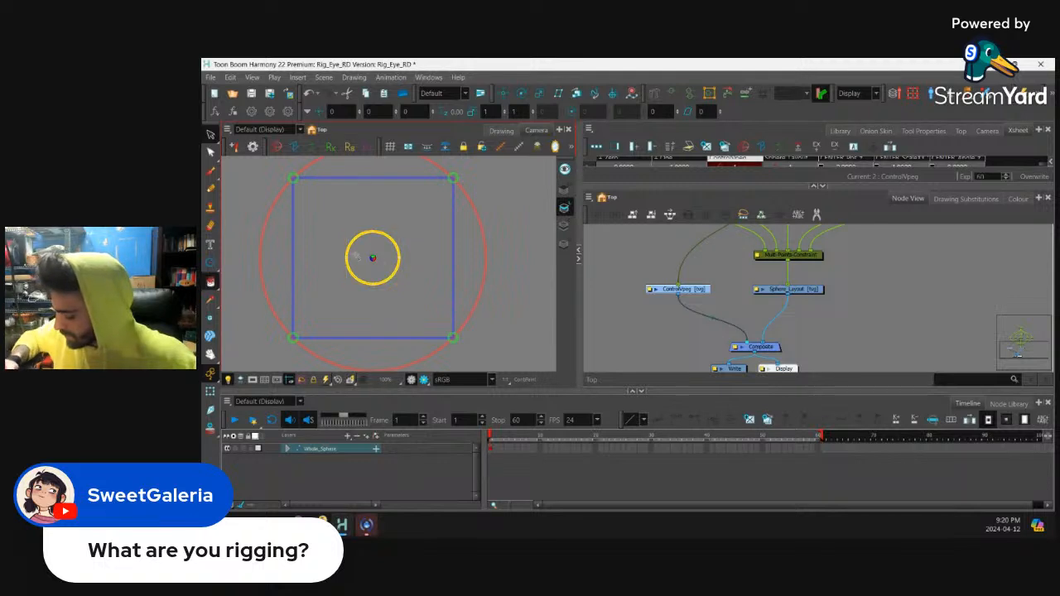
left_click(372, 257)
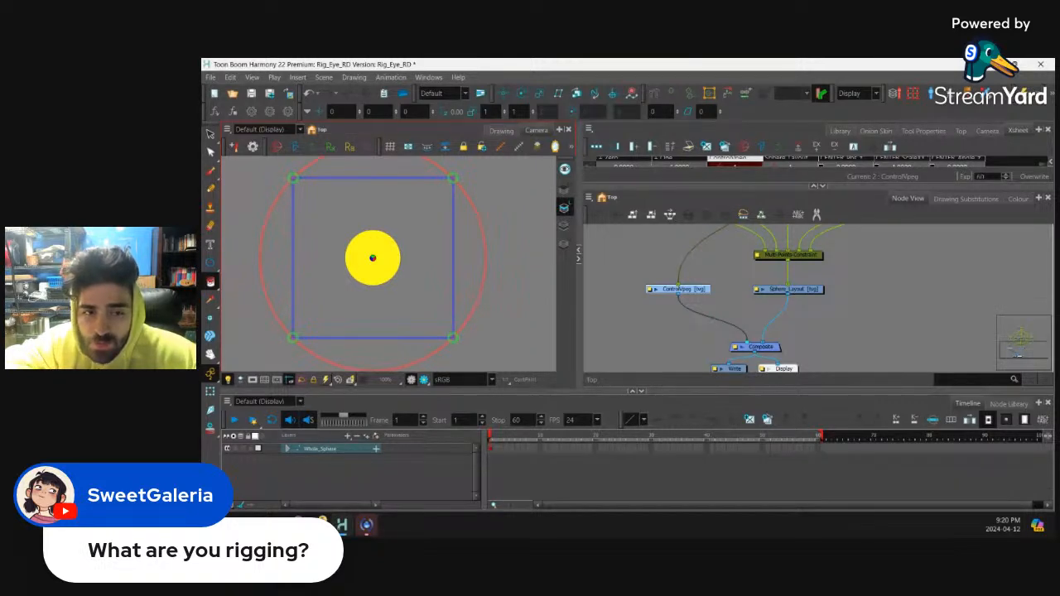
Set the alpha of the Control swatch to 0, return to the Node View and nudge ControlVpeg slightly sideways
left_click(1018, 199)
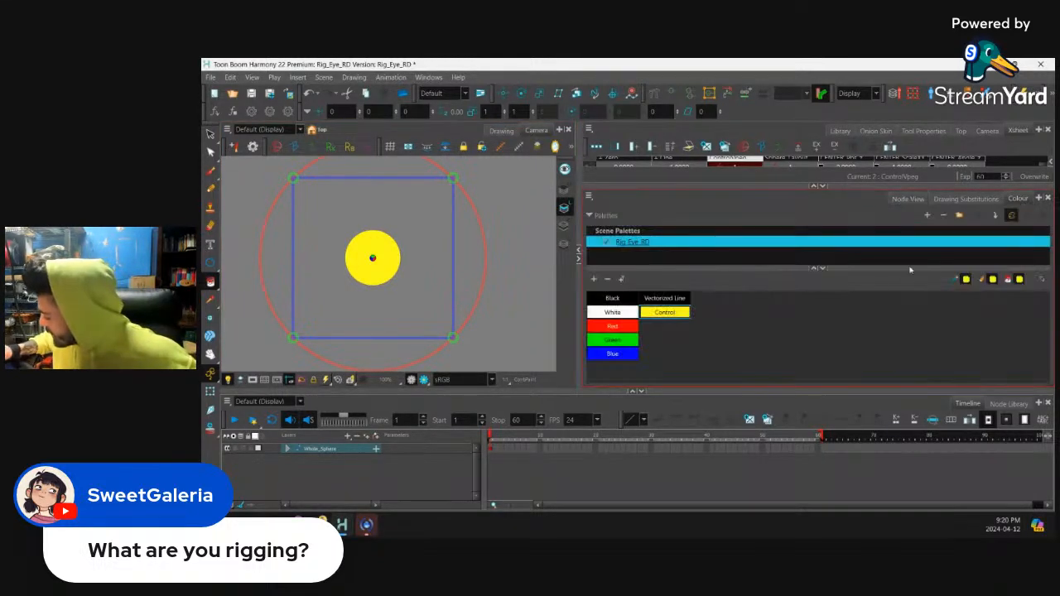
double_click(691, 317)
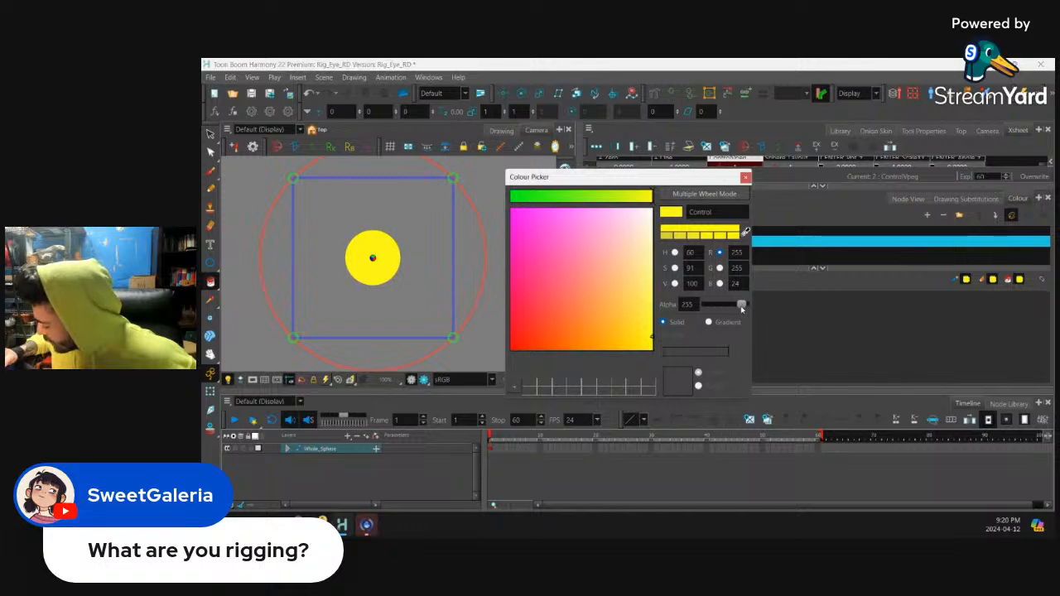
left_click_drag(745, 305, 703, 309)
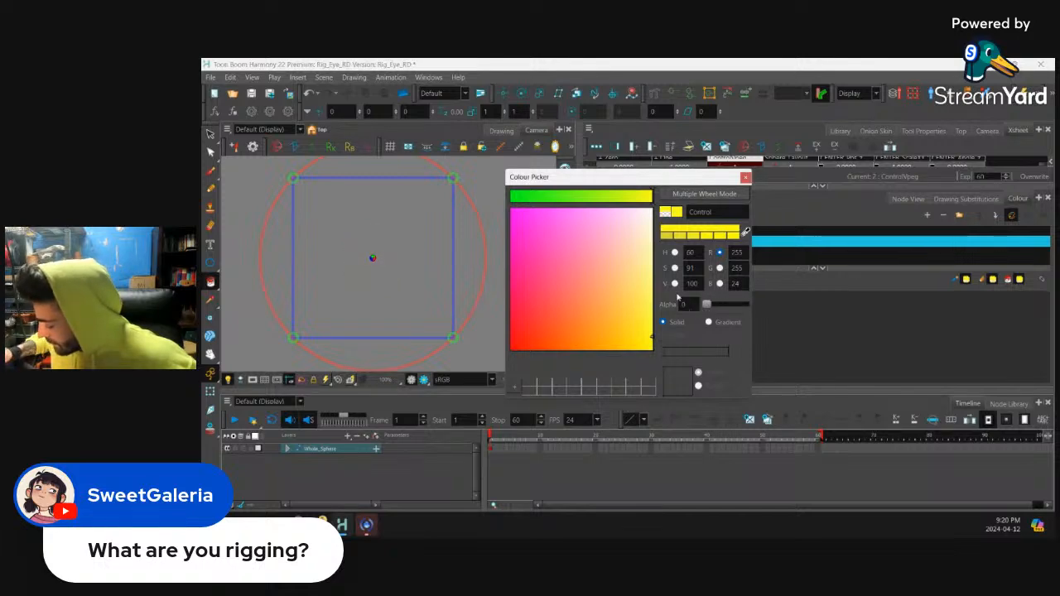
left_click(745, 178)
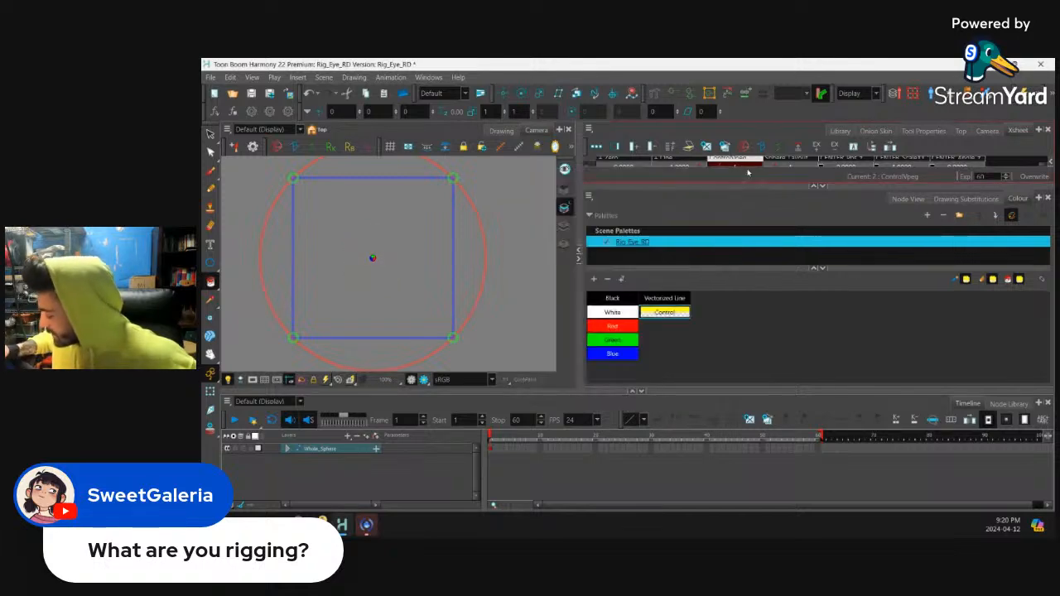
left_click(907, 199)
left_click_drag(704, 293, 711, 293)
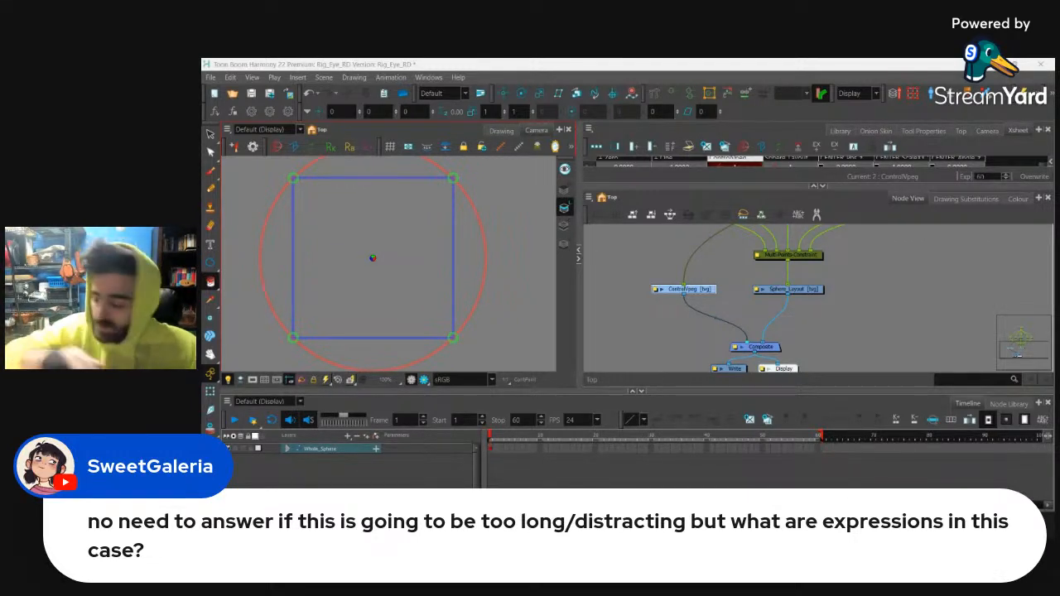
Examine the position, scale, rotation and skew functions linked to the CENTER peg in its layer properties
left_click(843, 277)
scroll(841, 275, "down", 3)
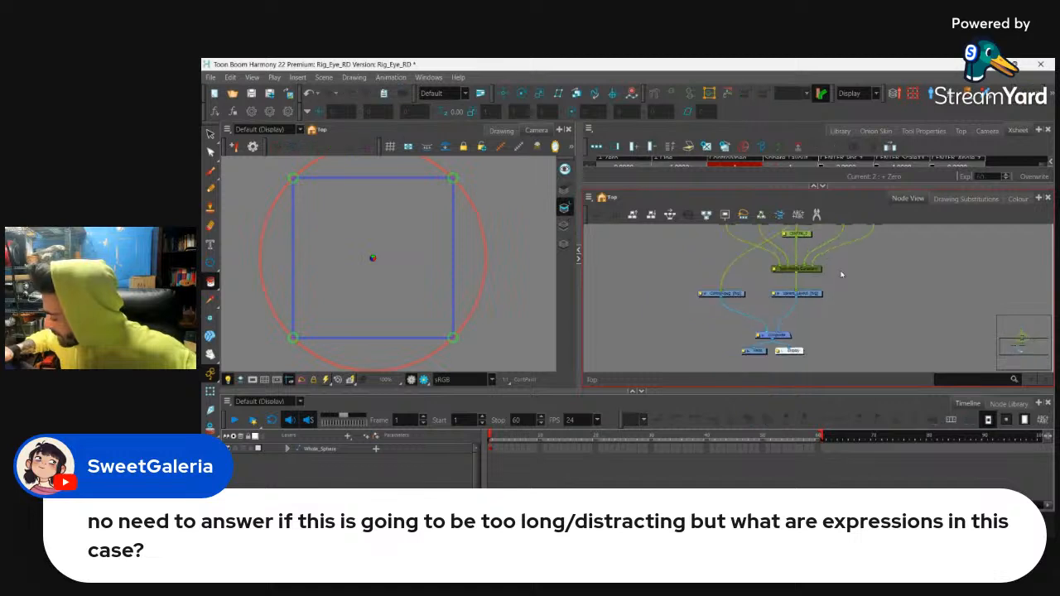
left_click_drag(844, 230, 833, 284)
scroll(825, 270, "up", 2)
scroll(816, 259, "up", 1)
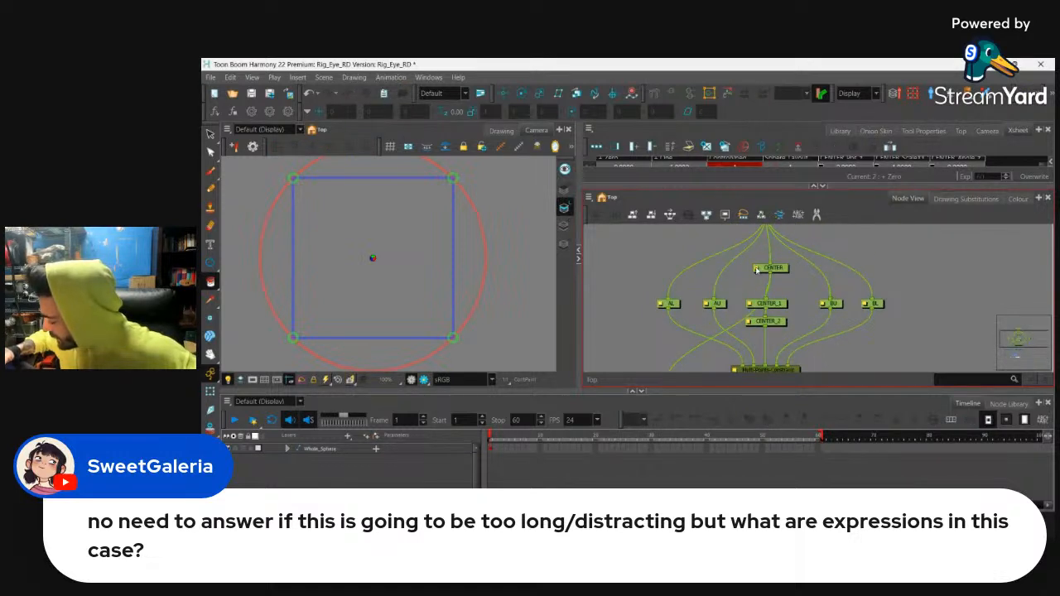
double_click(775, 270)
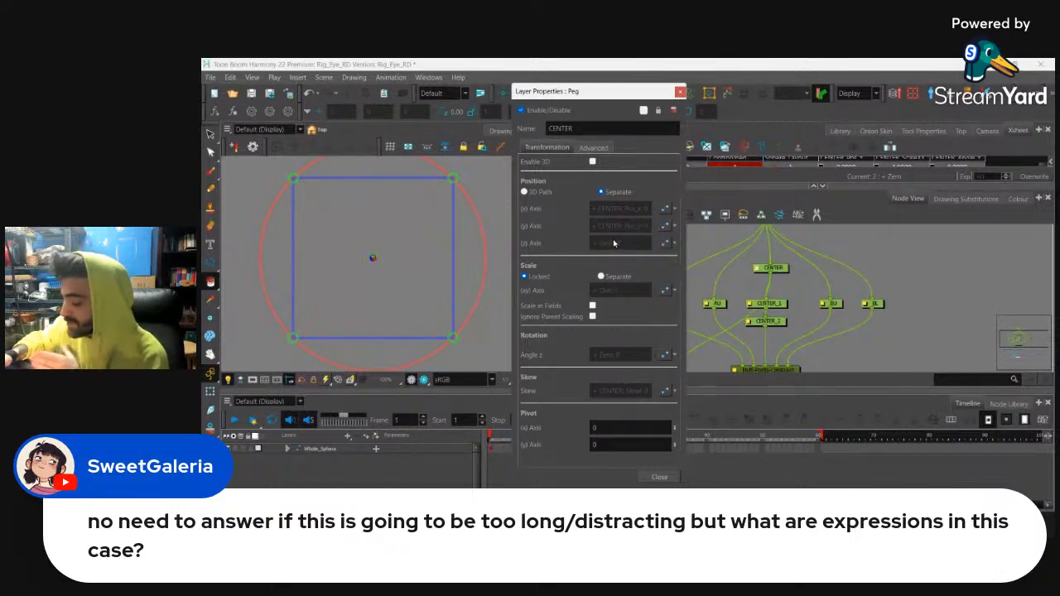
left_click(680, 91)
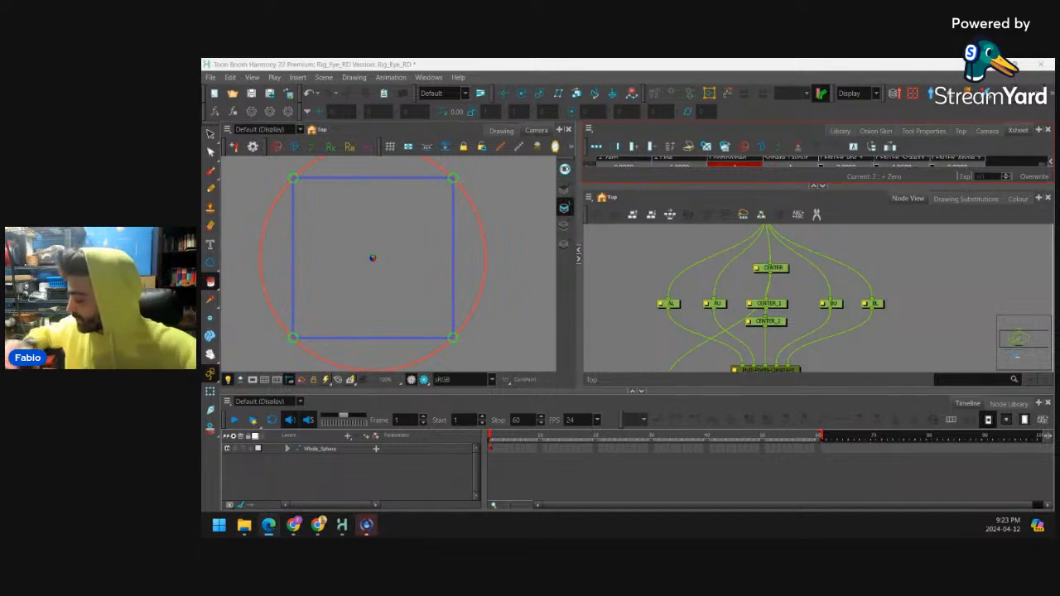
Delete the Write node beneath the Composite and tidy the nodes at the bottom of the network
left_click(793, 282)
left_click(780, 268)
scroll(797, 275, "down", 3)
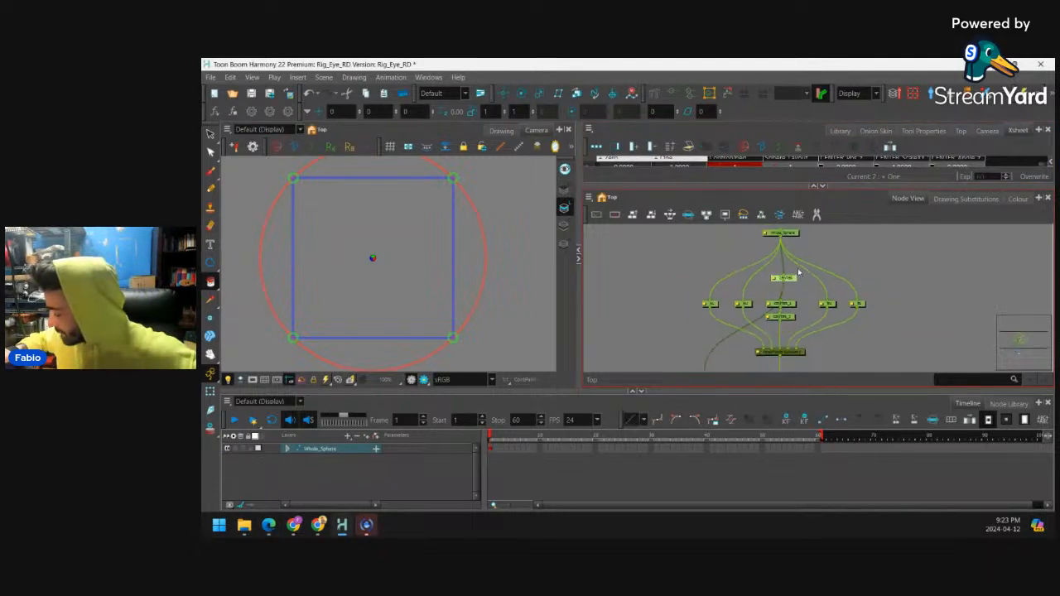
left_click_drag(793, 281, 803, 258)
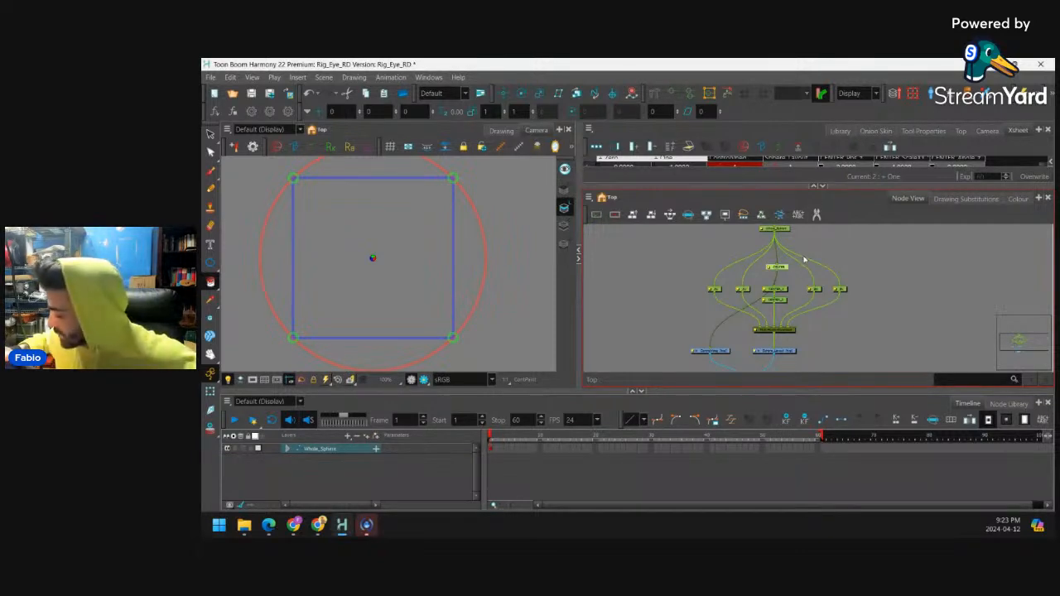
scroll(800, 280, "down", 2)
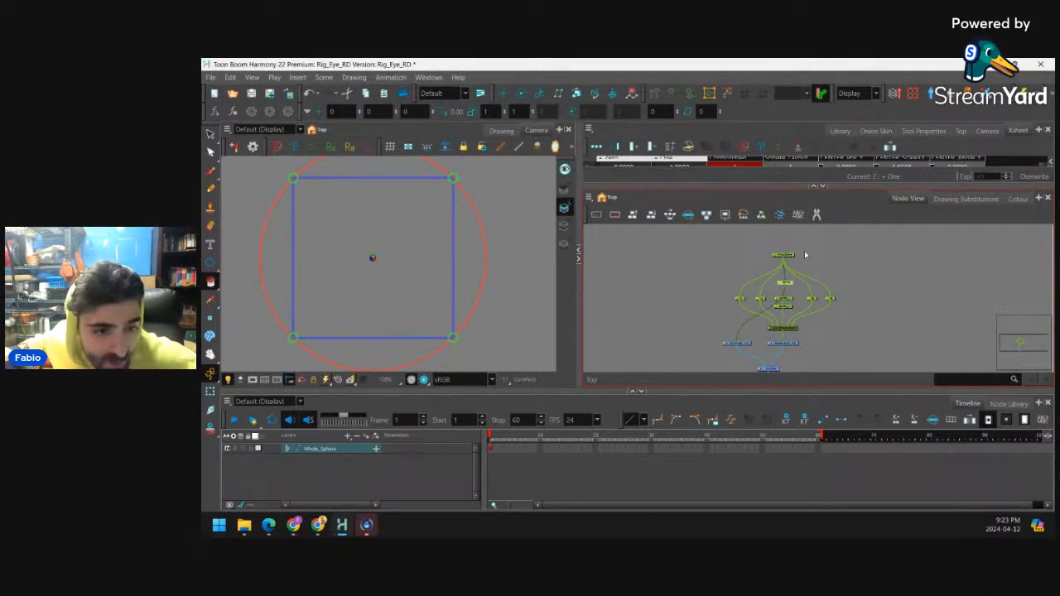
left_click_drag(791, 359, 742, 357)
left_click(757, 344)
left_click_drag(776, 329, 752, 370)
scroll(764, 333, "up", 1)
left_click(724, 338)
key("Delete")
mouse_move(769, 307)
left_mouse_down()
mouse_move(763, 334)
mouse_move(766, 318)
left_mouse_up()
scroll(765, 330, "down", 2)
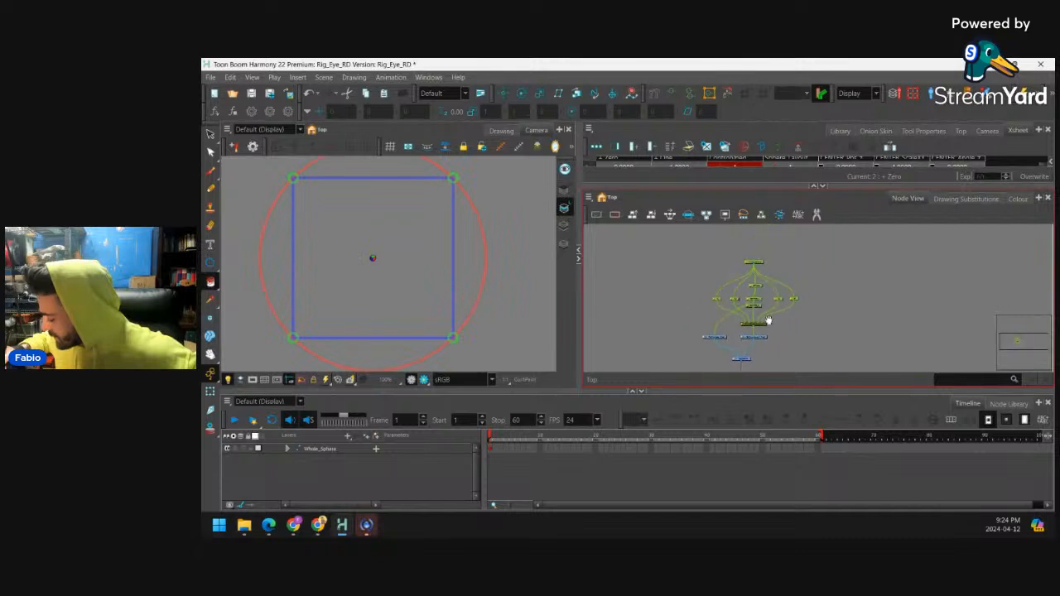
Group the pegs, Multi-Points-Constraint, both drawings and the Composite, and arrange the group between Whole_Sphere and Display
left_click_drag(698, 255, 799, 373)
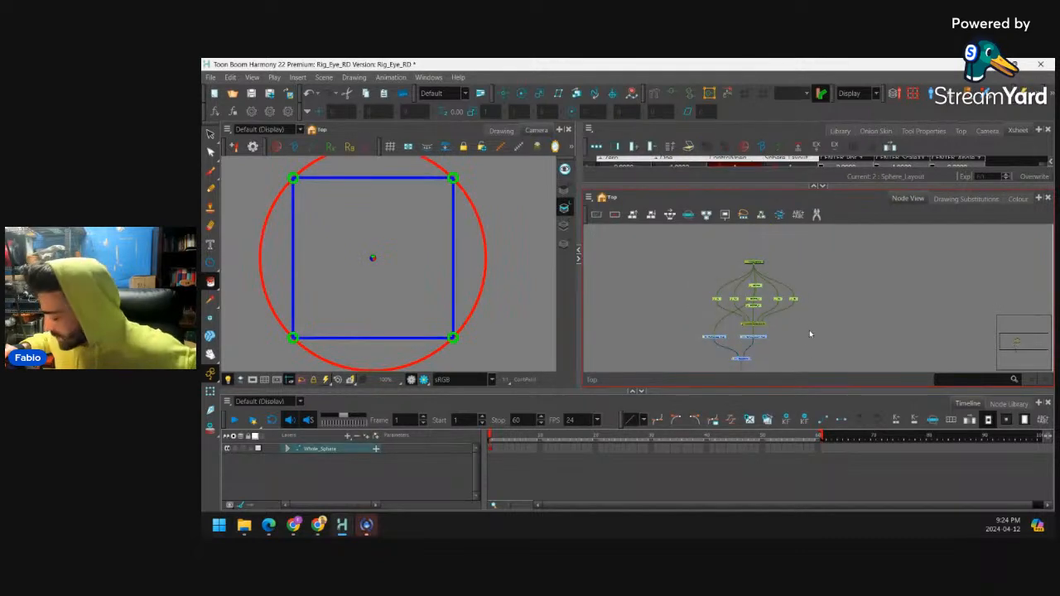
key("ctrl+g")
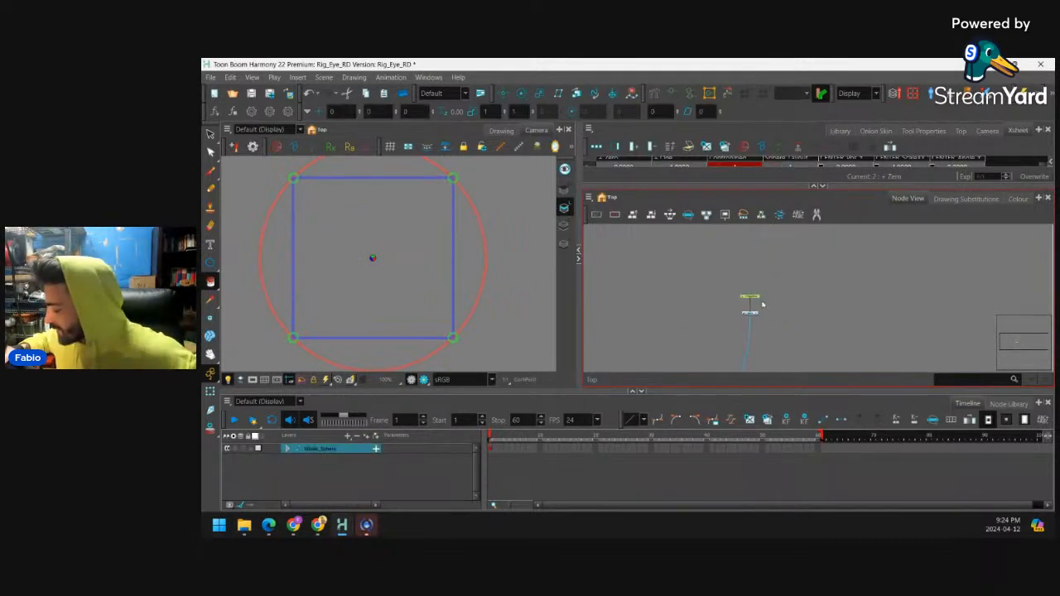
left_click_drag(749, 356, 762, 270)
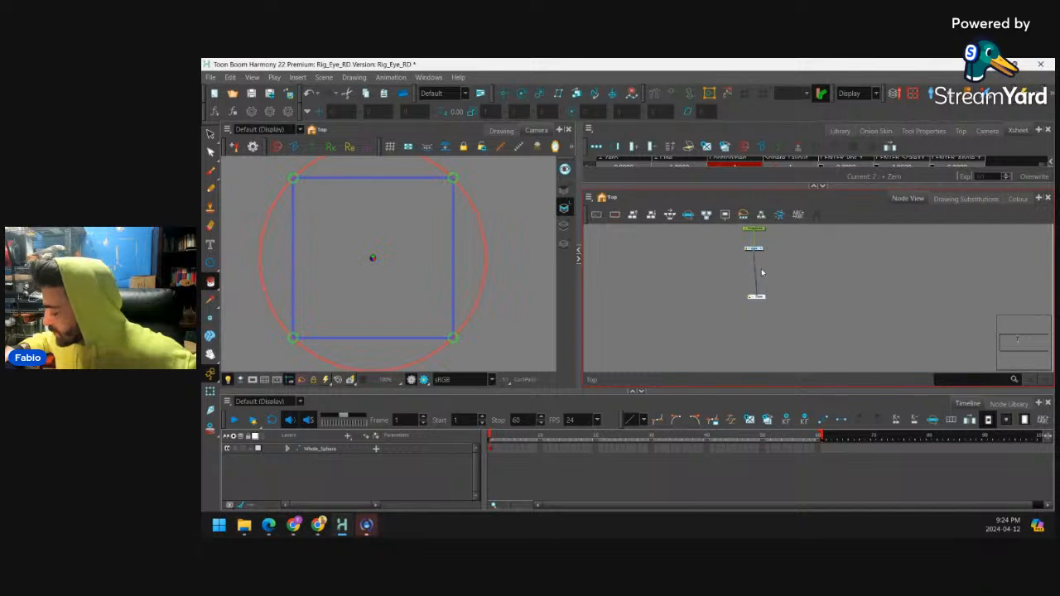
left_click_drag(789, 236, 781, 265)
left_click_drag(753, 299, 749, 309)
mouse_move(760, 272)
left_mouse_down()
mouse_move(759, 303)
mouse_move(742, 277)
left_mouse_up()
scroll(750, 298, "up", 2)
left_click(727, 287)
scroll(737, 289, "up", 1)
scroll(739, 288, "up", 1)
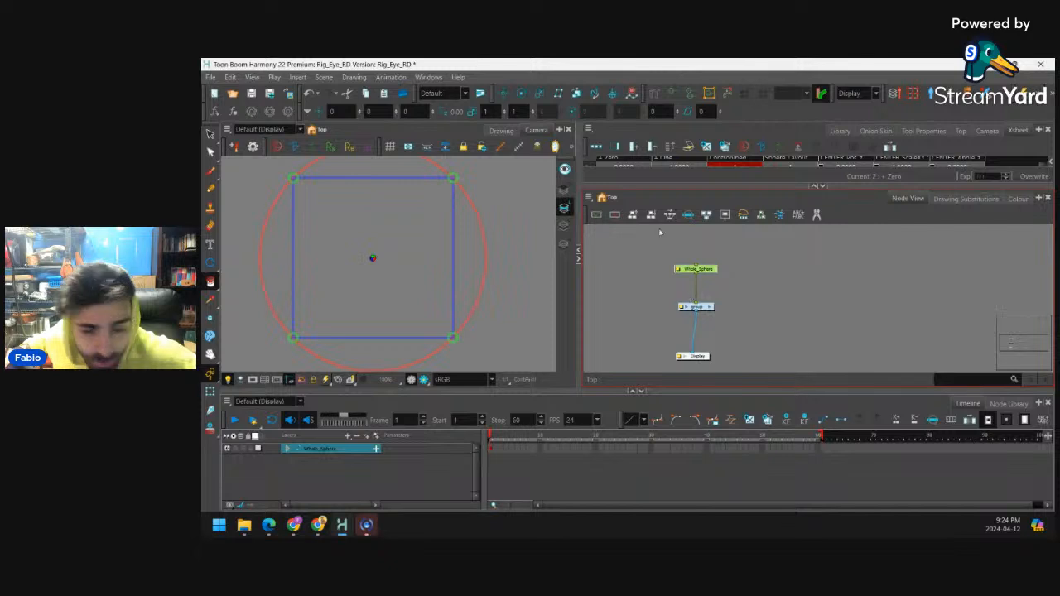
Rename the group as Multipoint_Sphere and align the Display node closer beneath it
double_click(681, 310)
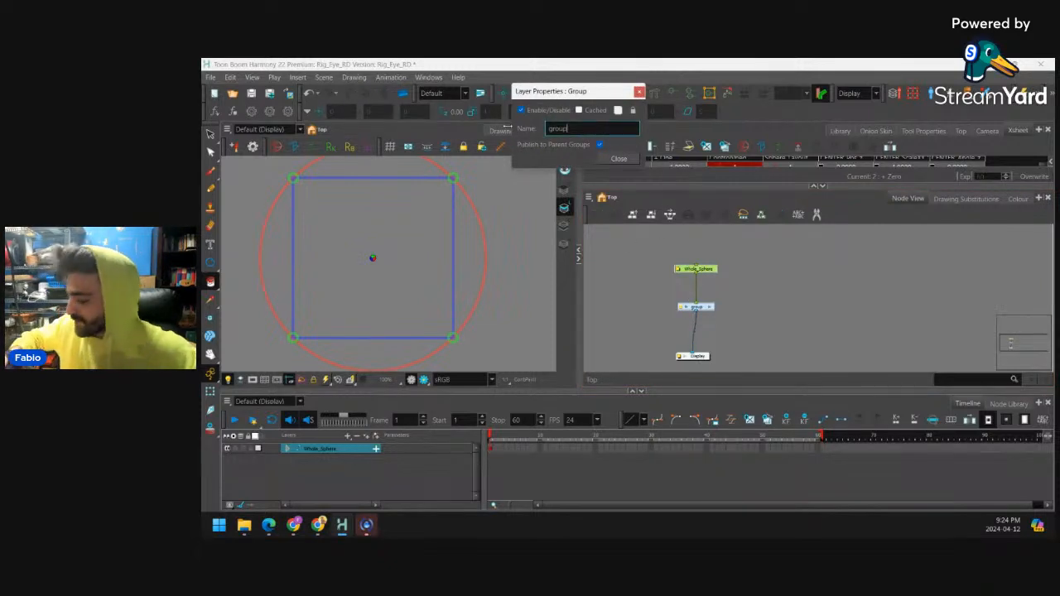
key("BackSpace")
key("BackSpace")
key("BackSpace")
key("BackSpace")
key("BackSpace")
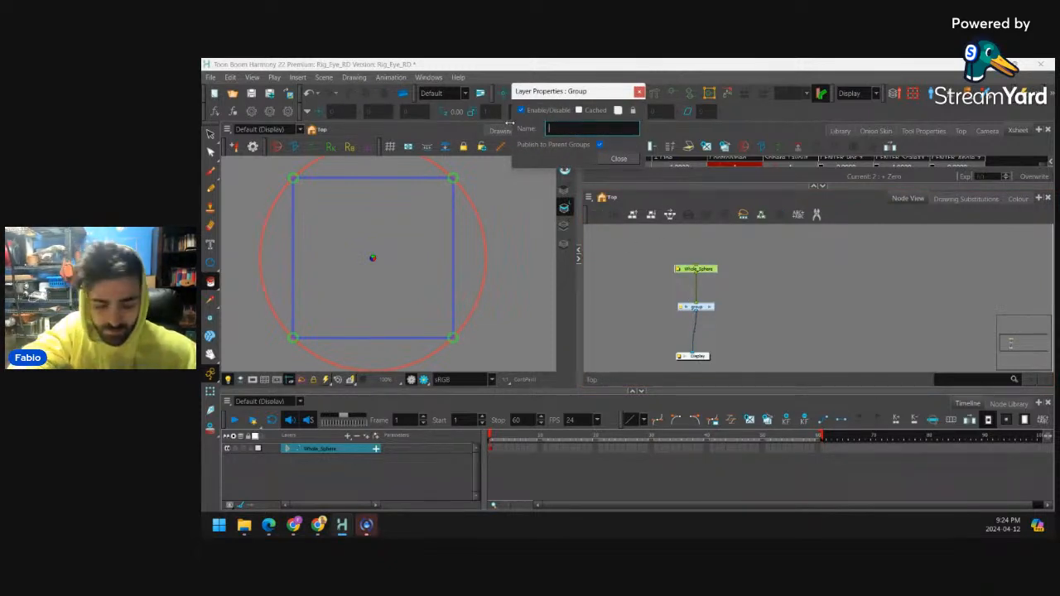
type("Multiport_")
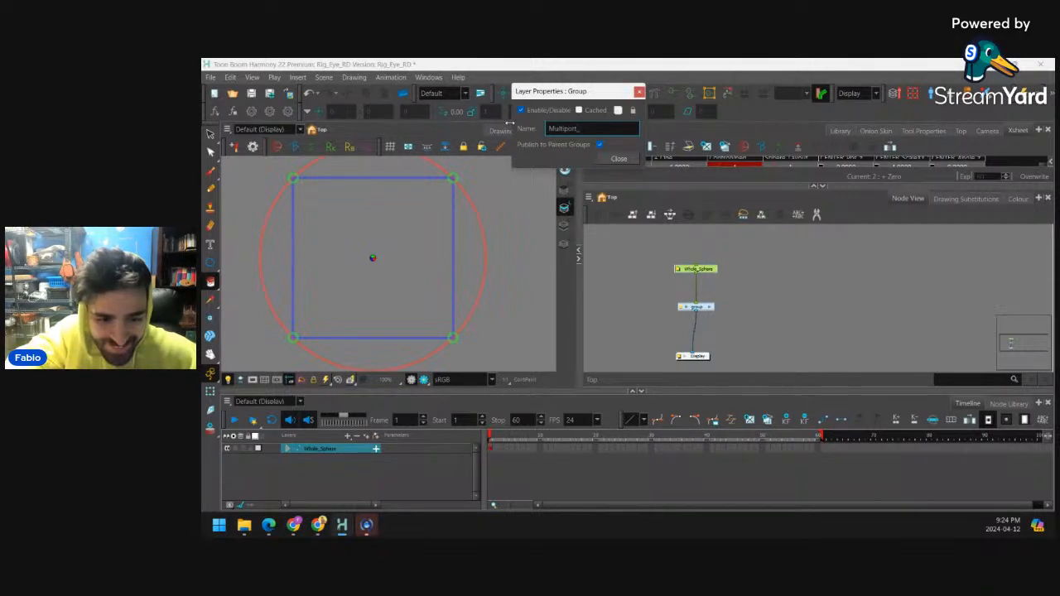
key("BackSpace")
key("BackSpace")
key("BackSpace")
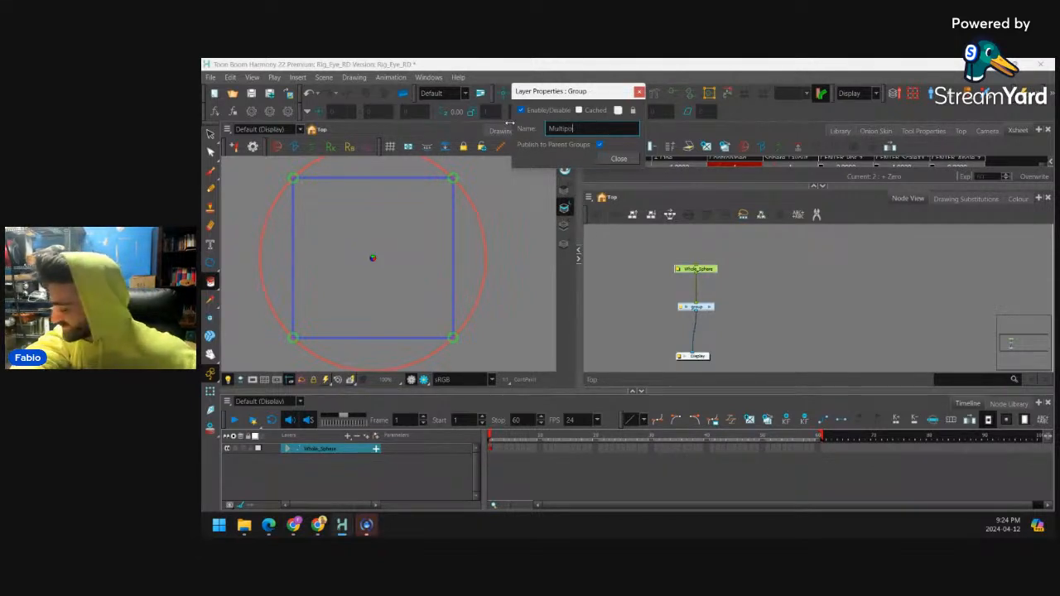
type("int_S")
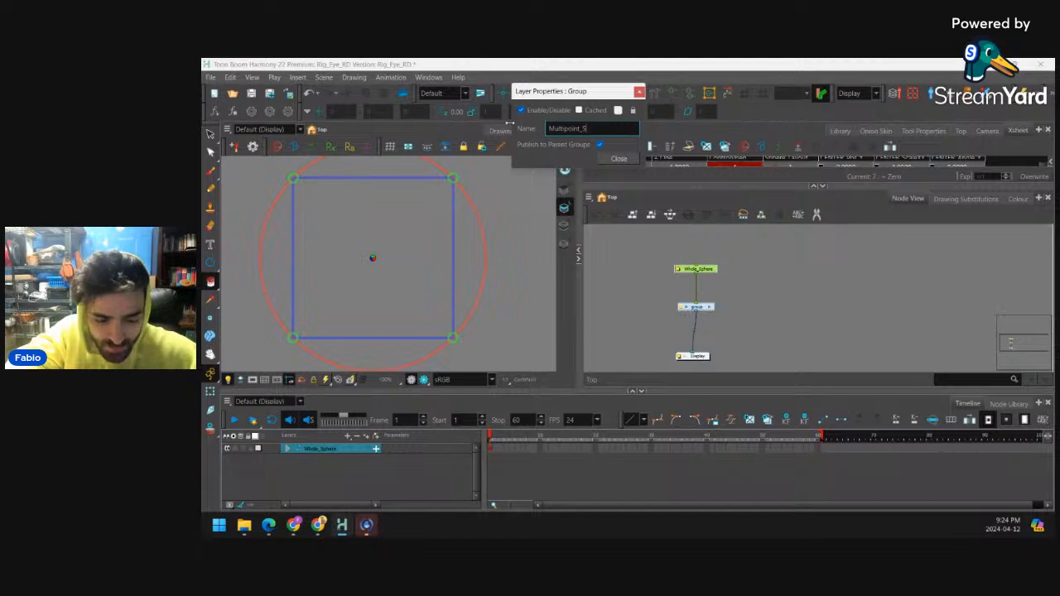
type("phere")
left_click(619, 158)
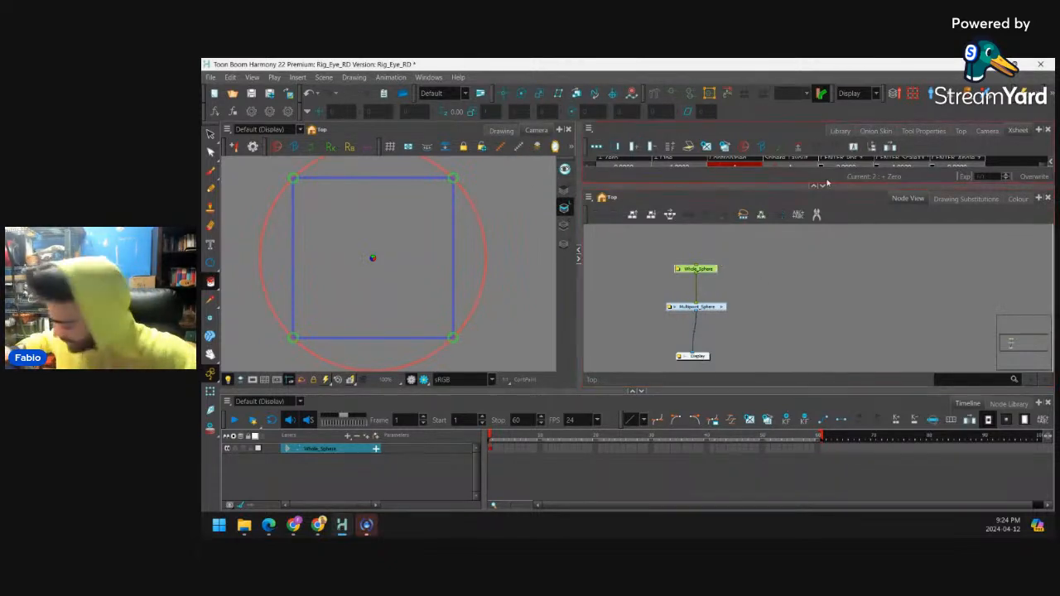
left_click(698, 359)
left_click_drag(698, 358, 701, 342)
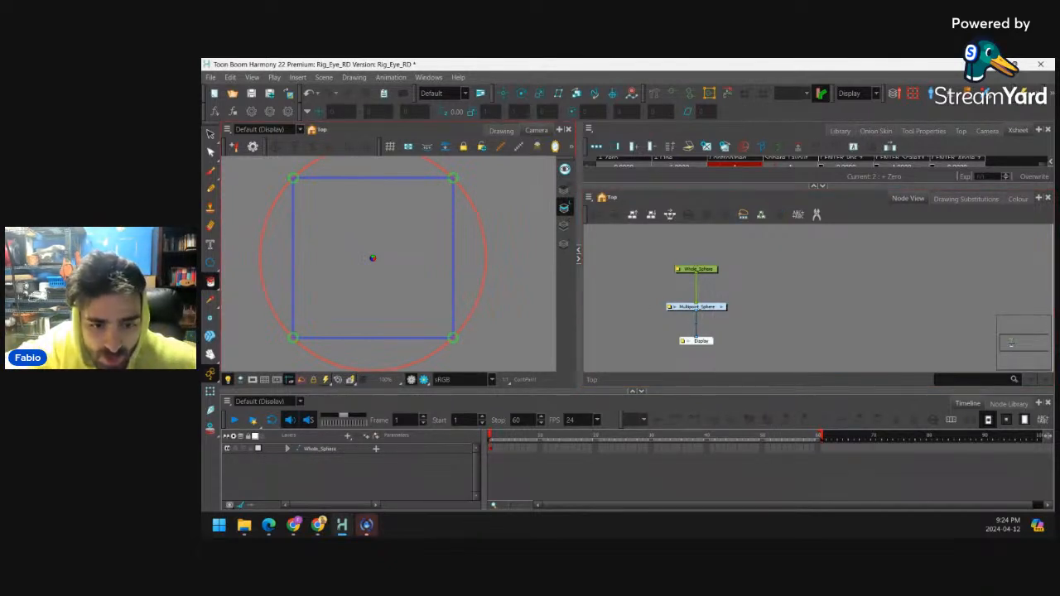
Inside Multipoint_Sphere, detach Sphere_Layout from the Multi-Points-Constraint, place it to one side and reconnect it between the group's input and the Composite
left_click(721, 306)
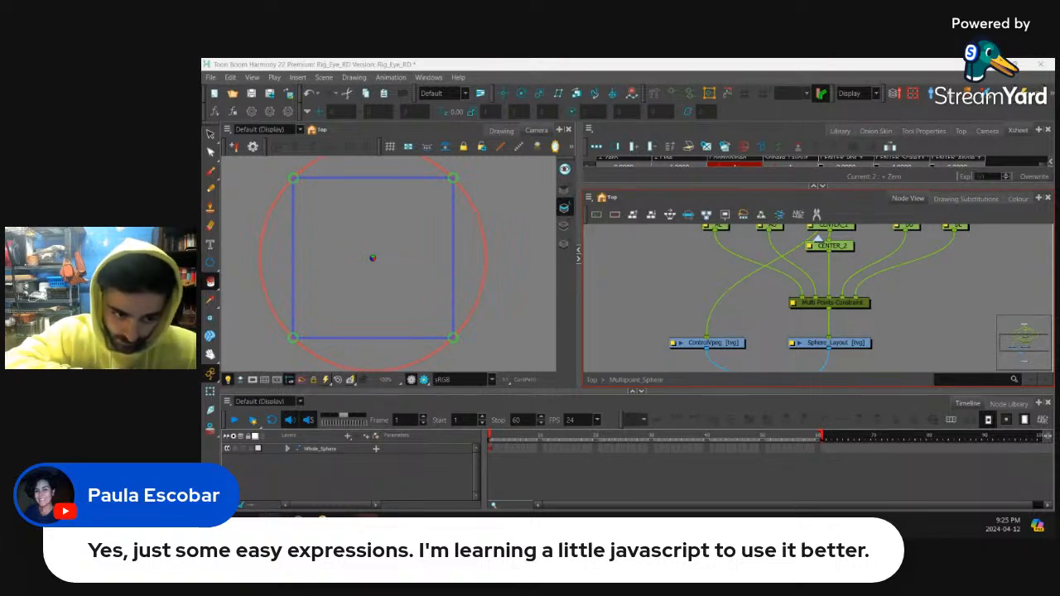
scroll(815, 305, "down", 4)
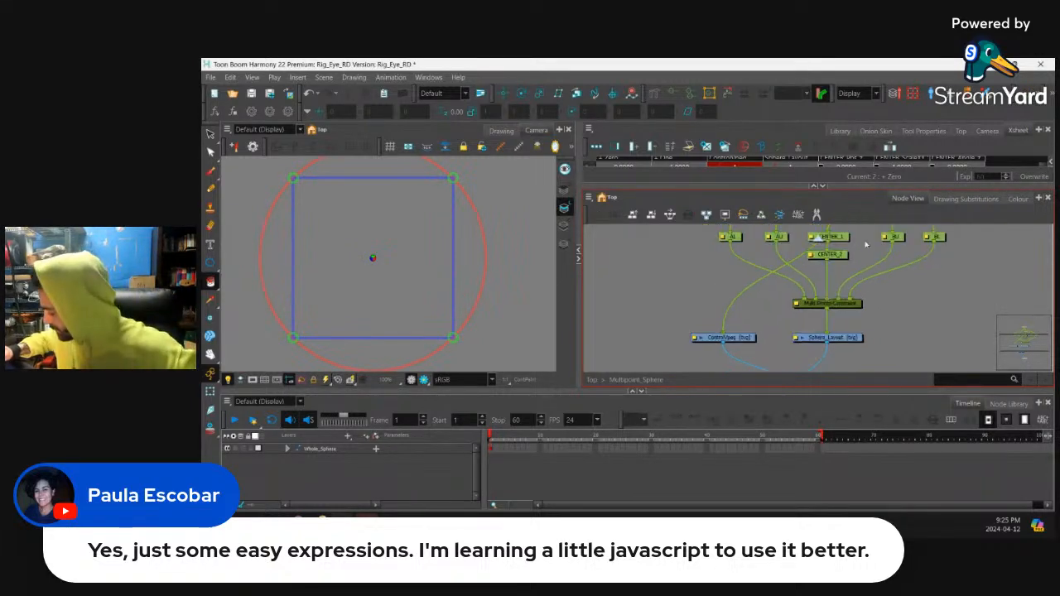
left_click_drag(823, 346, 808, 350)
left_click_drag(803, 307, 779, 307)
left_click_drag(831, 275, 770, 283)
scroll(774, 281, "up", 1)
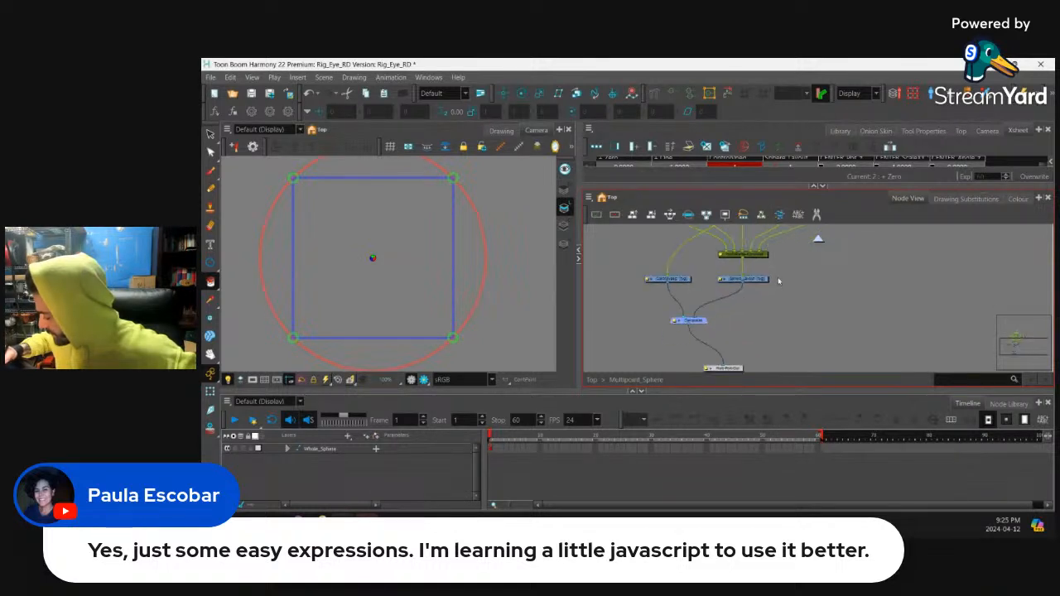
left_click(760, 283)
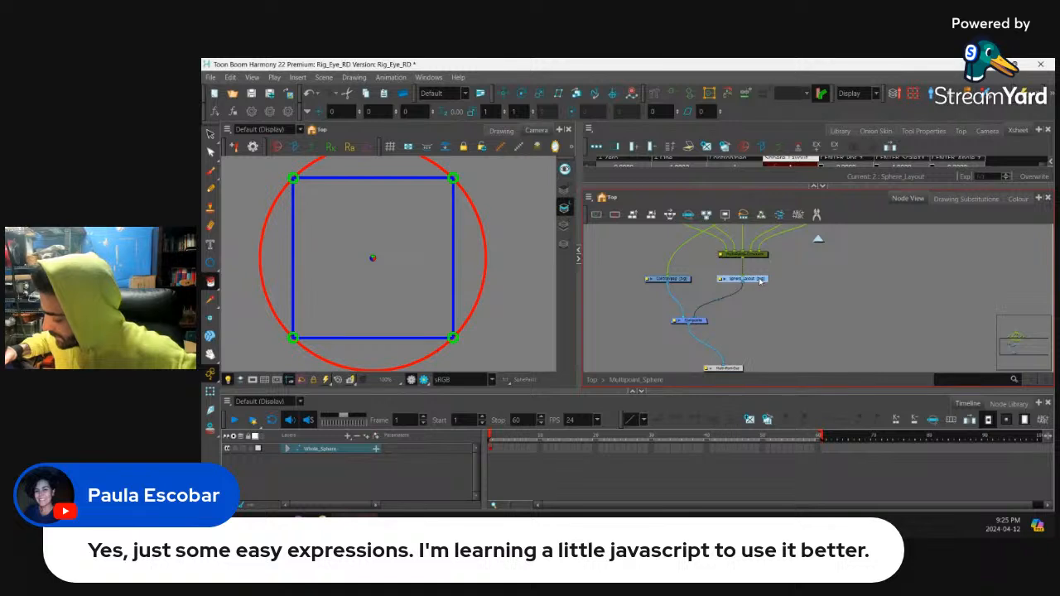
left_click_drag(760, 280, 816, 316)
left_click(871, 253)
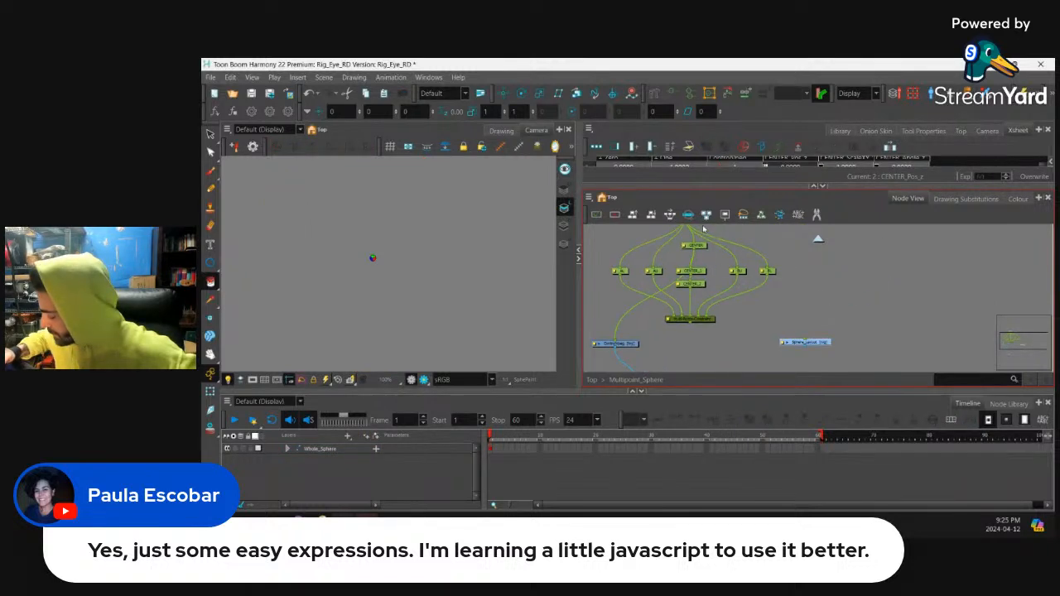
left_click_drag(690, 226, 707, 318)
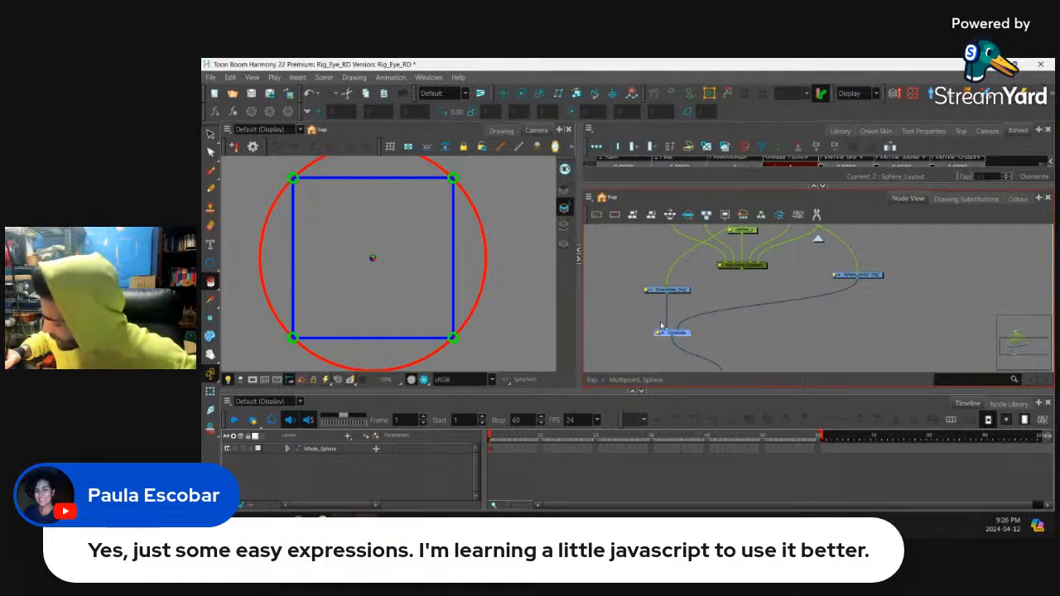
Rename the Composite node inside the group as Sphere_Layout_Composite
double_click(667, 333)
double_click(618, 130)
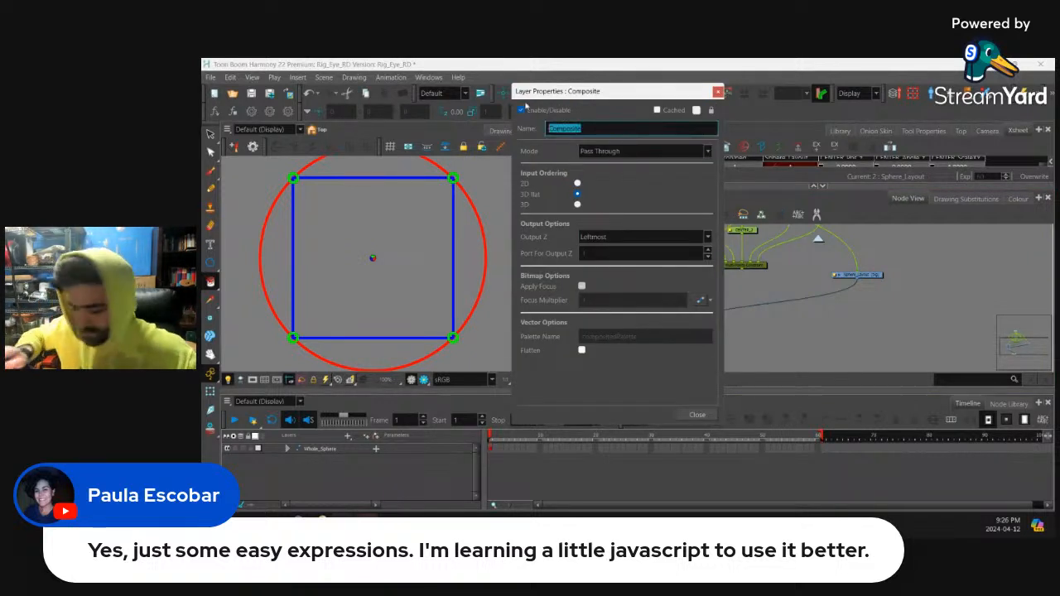
type("Sphere_Layo")
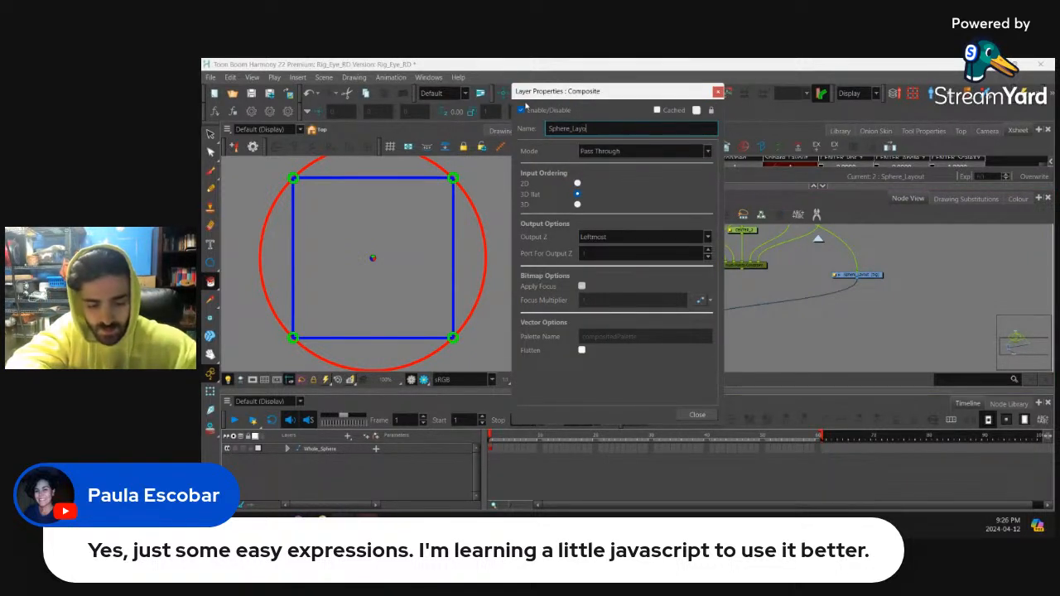
type("ut_Compos")
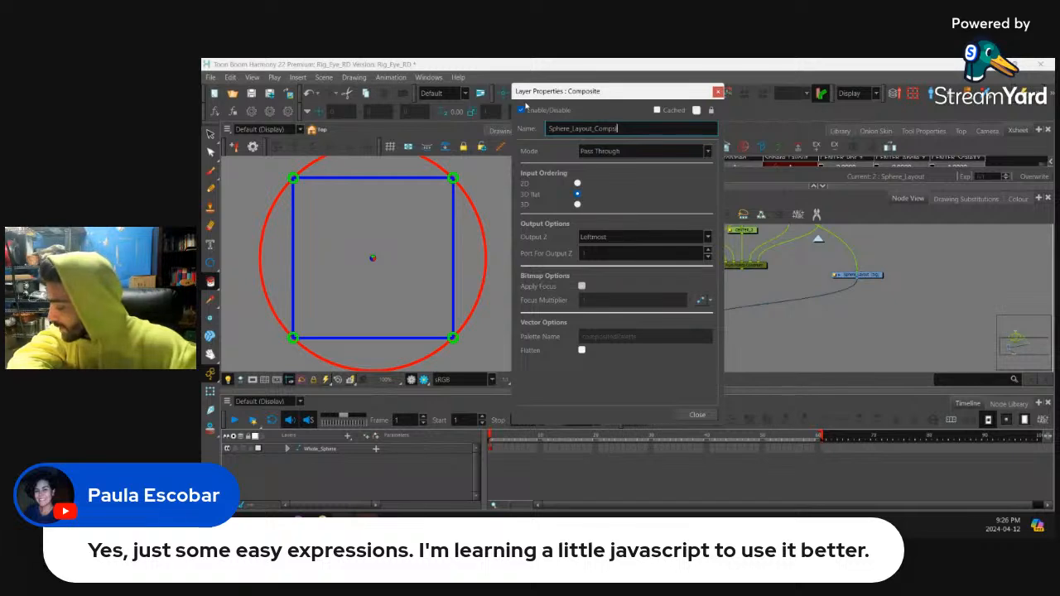
type("ite")
left_click(697, 414)
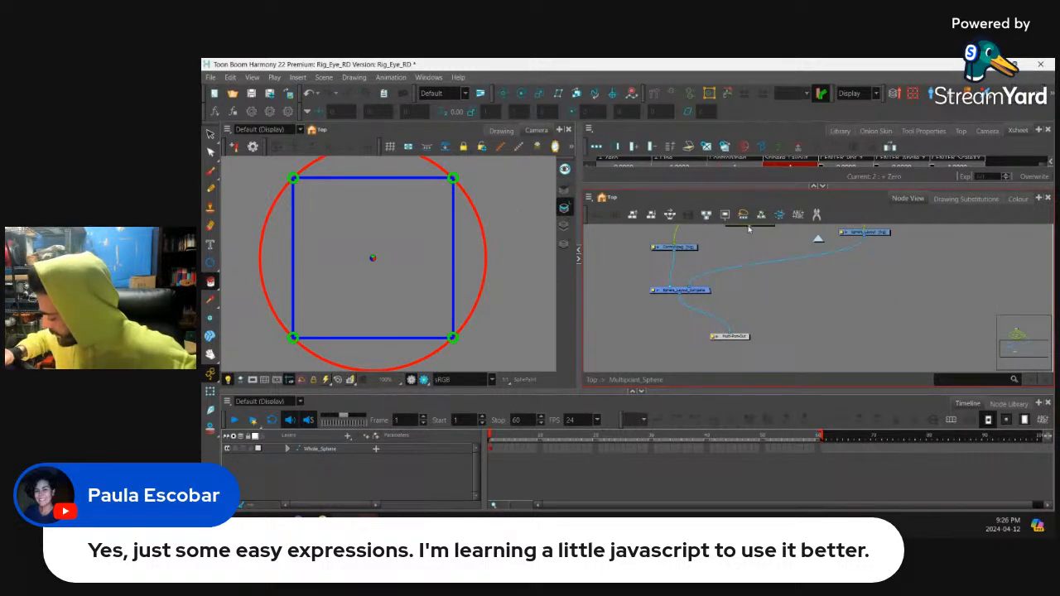
Connect the Multi-Points-Constraint output to the group's Multi-Port-Out as a second output
left_click_drag(748, 230, 752, 337)
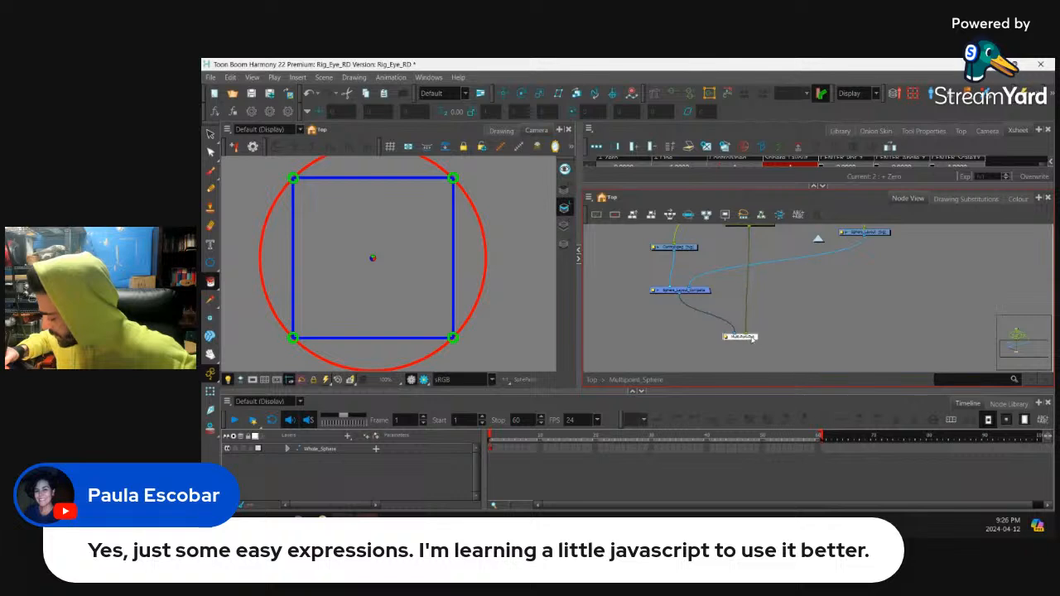
Inside Multipoint_Sphere, align the two drawing nodes in one row on either side of the Multi-Points-Constraint, above Sphere_Layout_Composite
left_click_drag(703, 293, 710, 294)
scroll(798, 289, "down", 1)
left_click_drag(828, 246, 796, 306)
left_click_drag(613, 354, 811, 288)
left_click(670, 215)
left_click(780, 286)
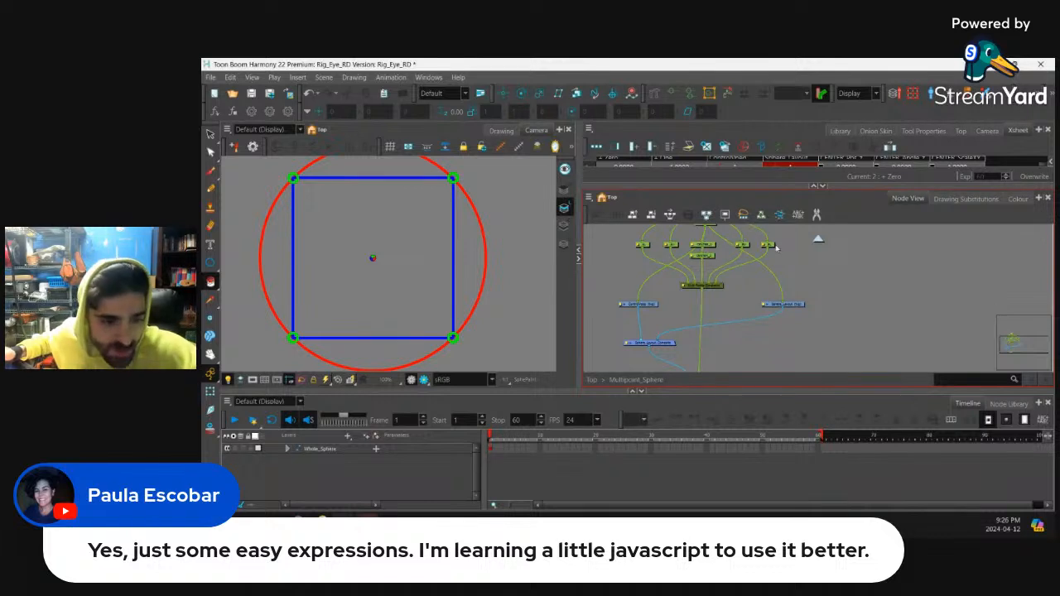
key("ctrl+z")
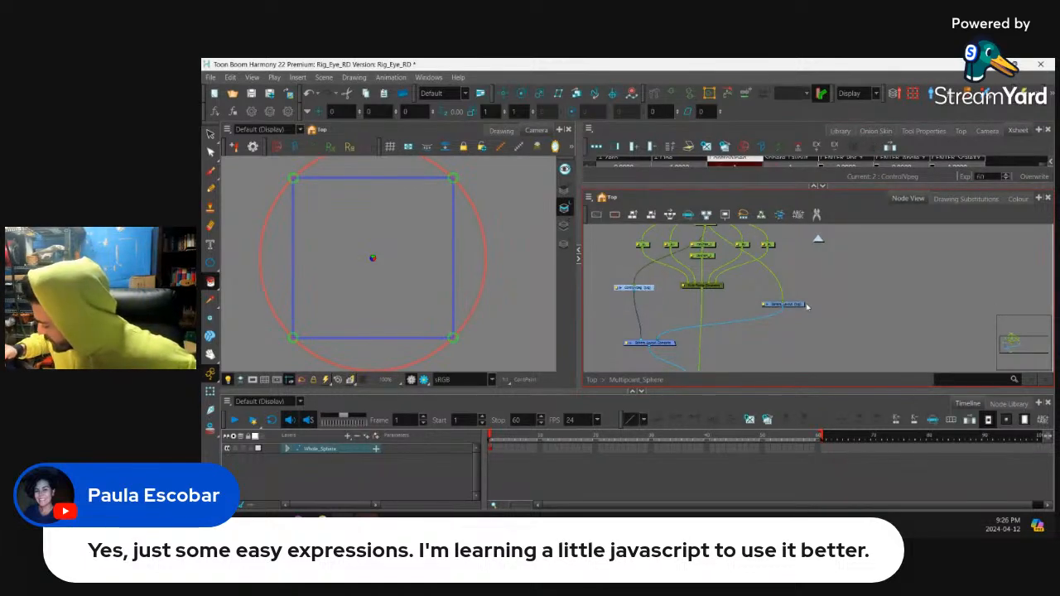
left_click_drag(799, 306, 628, 276)
left_click(672, 214)
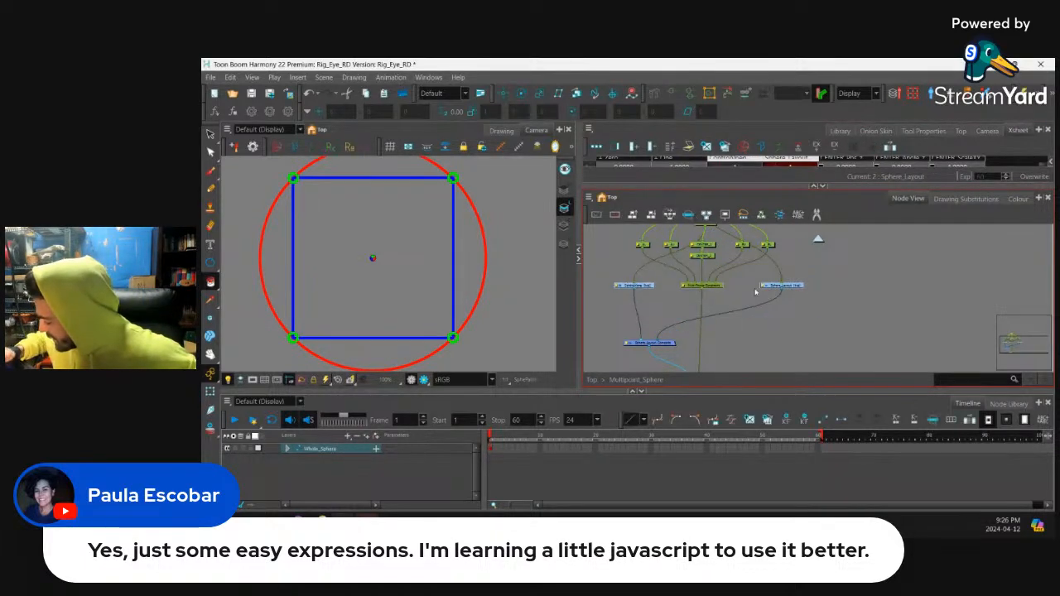
left_click_drag(671, 342, 735, 307)
scroll(698, 322, "down", 2)
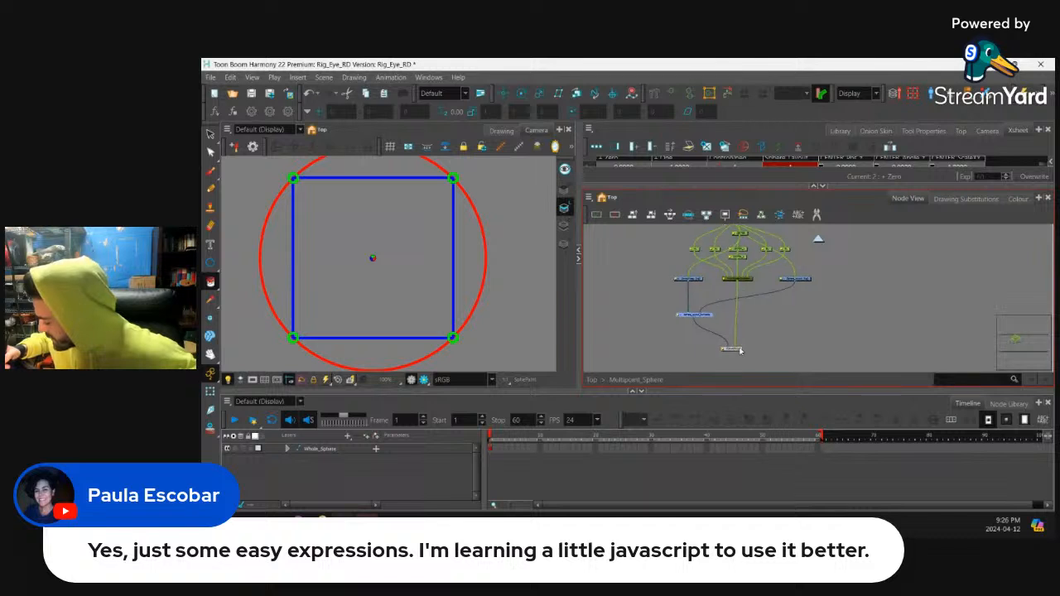
scroll(741, 351, "up", 2)
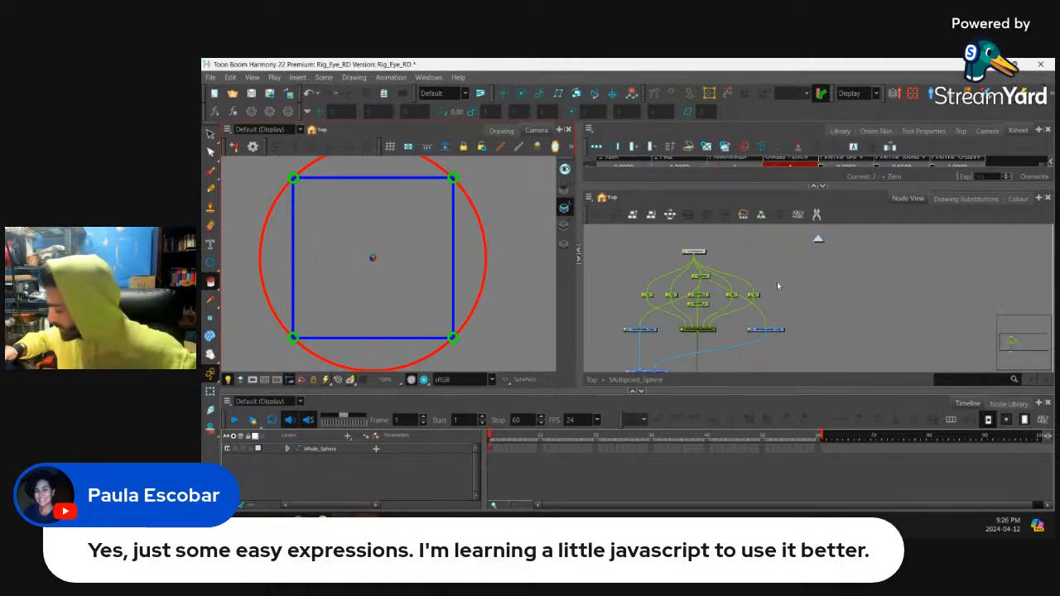
Return to the top level and insert a Composite node between Multipoint_Sphere and Display
left_click(819, 240)
key("shift+e")
left_click_drag(811, 296, 790, 279)
left_click_drag(801, 326, 769, 337)
left_click(777, 322)
key("ctrl+v")
scroll(777, 326, "up", 1)
key("Tab")
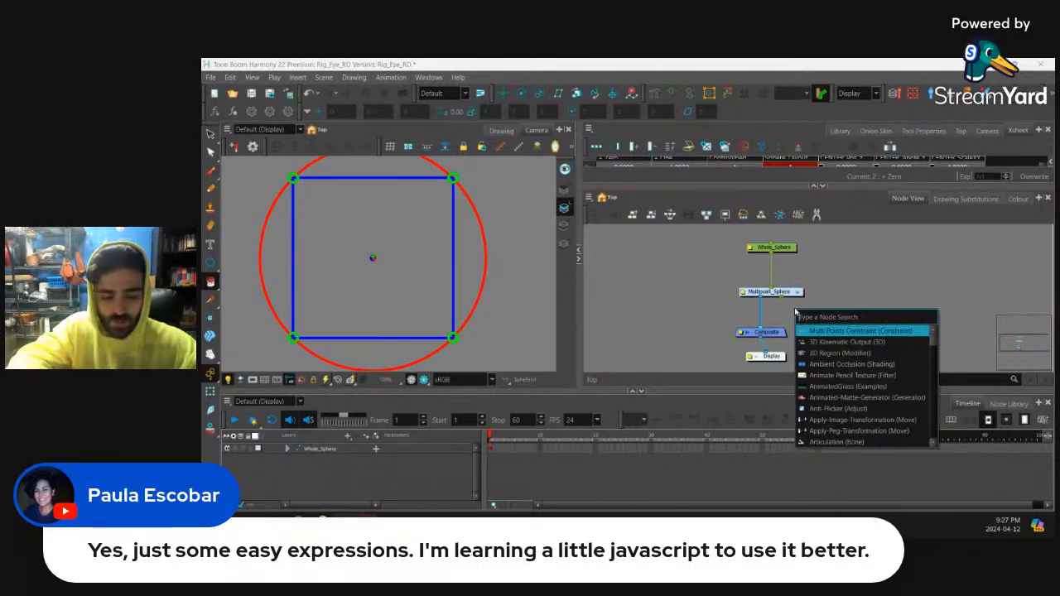
type("draw")
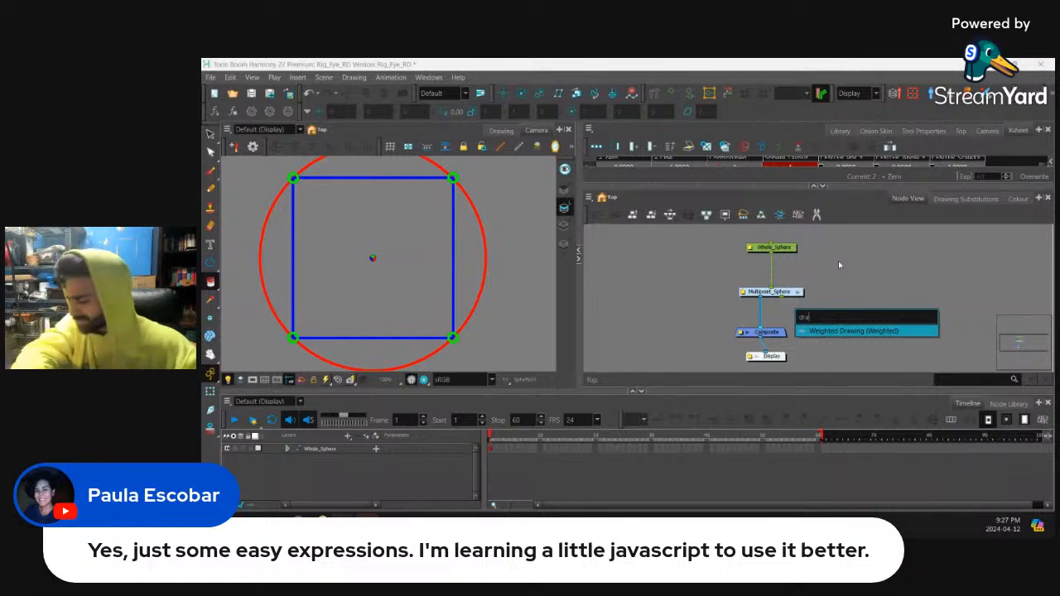
key("BackSpace")
key("BackSpace")
key("BackSpace")
key("BackSpace")
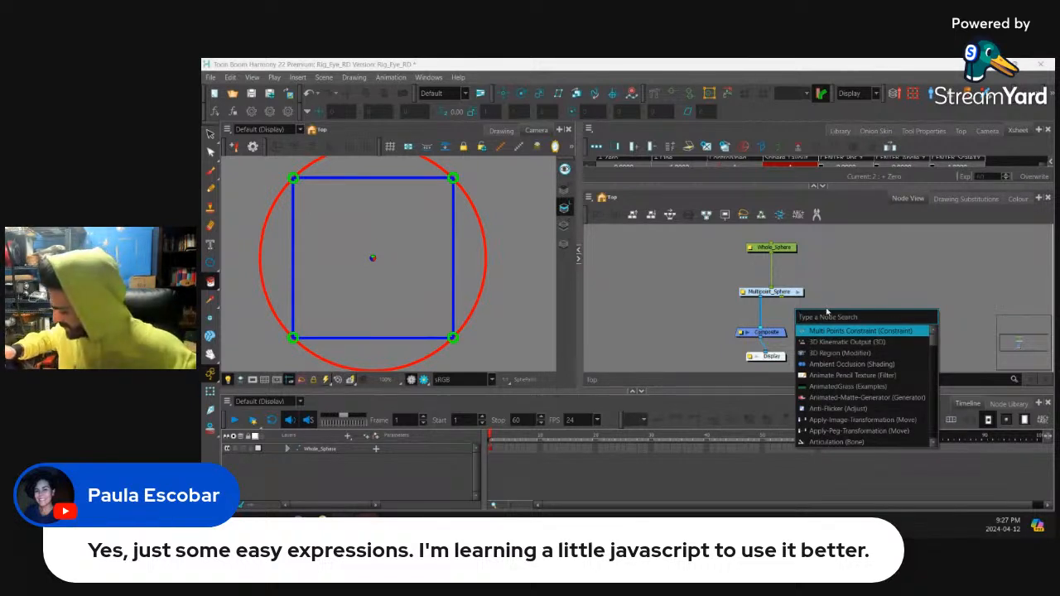
left_click(829, 301)
Add a new vector drawing layer named TestSquare beside Multipoint_Sphere
key("ctrl+r")
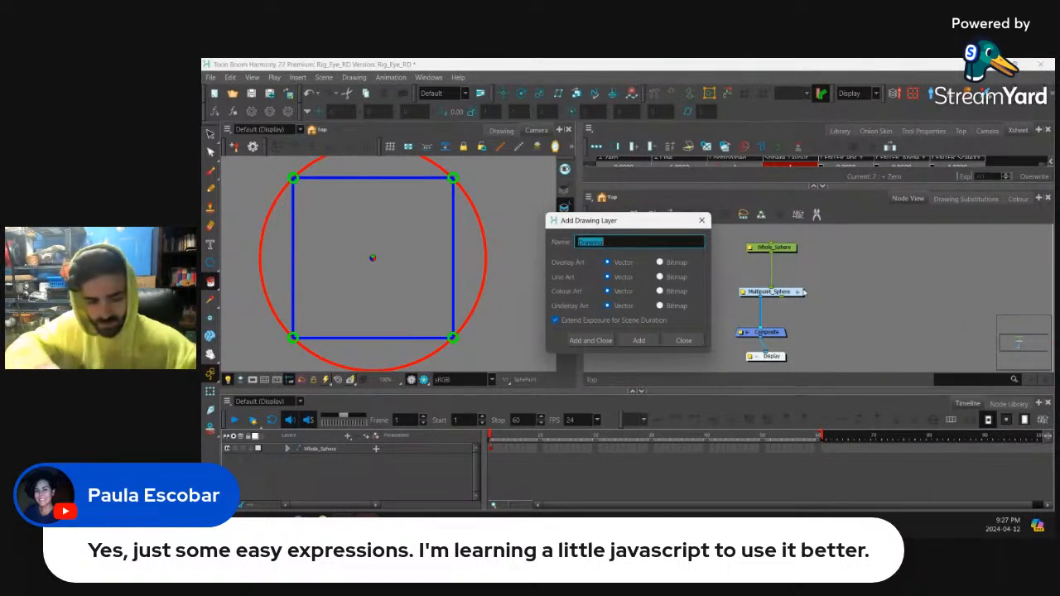
type("West")
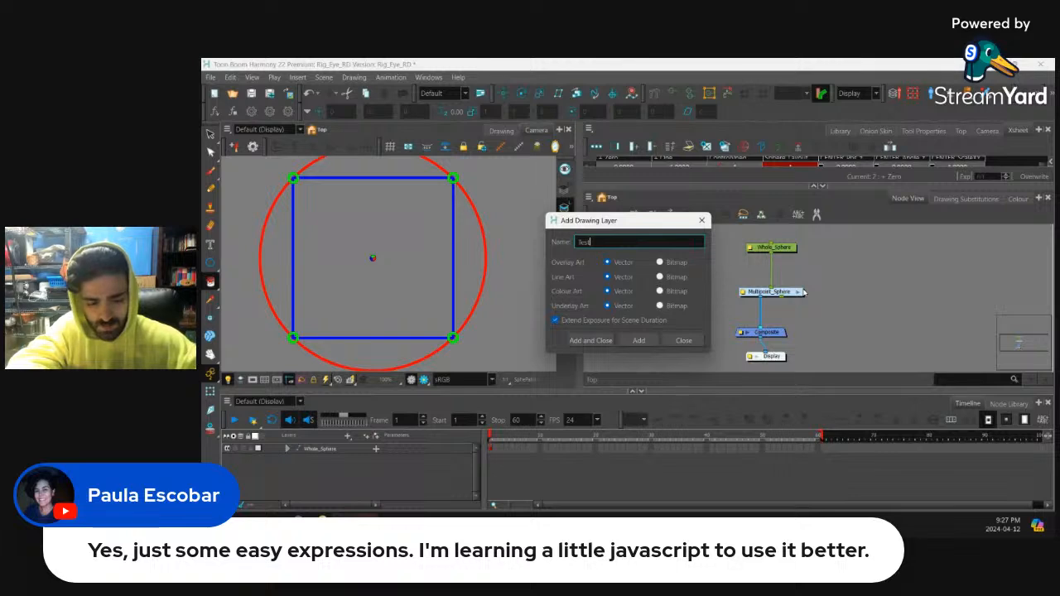
type("Square")
key("Return")
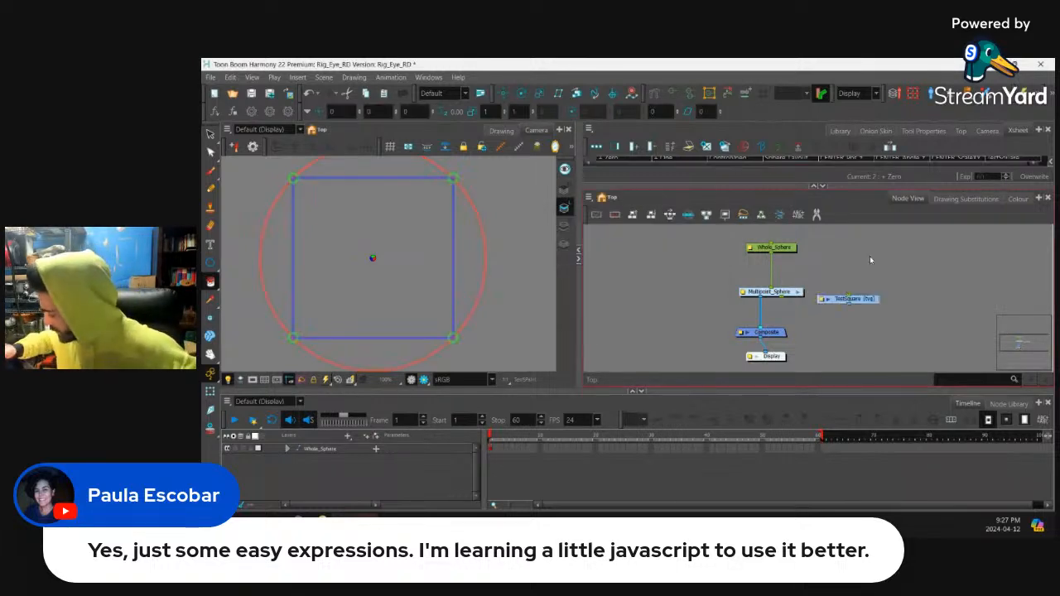
Connect Multipoint_Sphere's second output to TestSquare, link TestSquare into the Composite, and arrange the nodes above Display
left_click_drag(767, 295, 849, 312)
left_click_drag(849, 323, 755, 338)
left_click_drag(763, 345, 782, 359)
left_click(886, 274)
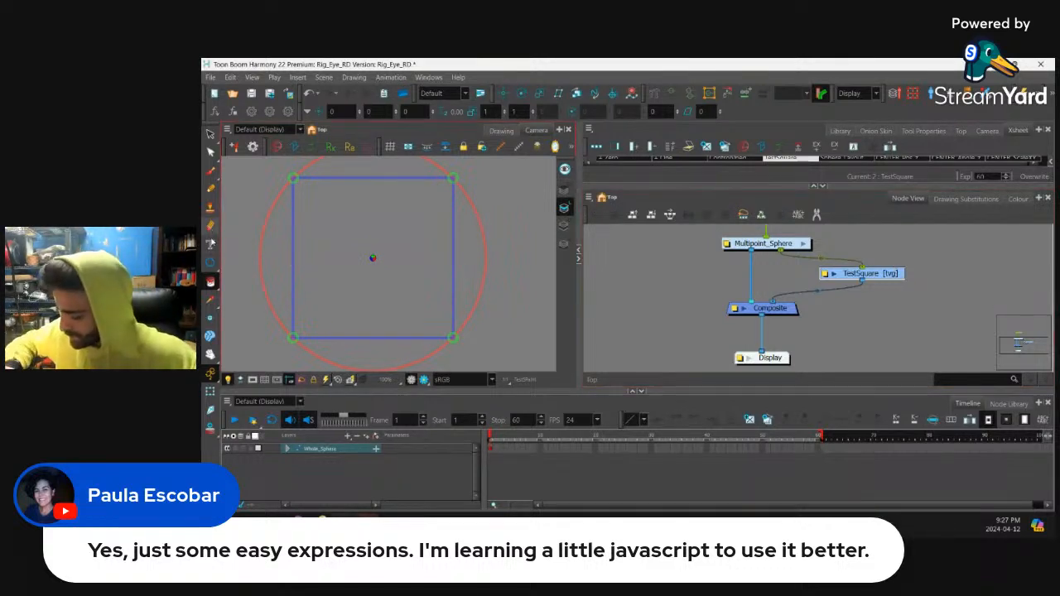
Choose the Rectangle tool and the Red swatch of the Rig_Eye_RD palette for drawing on TestSquare
left_click(215, 267)
left_click(252, 261)
left_click_drag(438, 255, 432, 279)
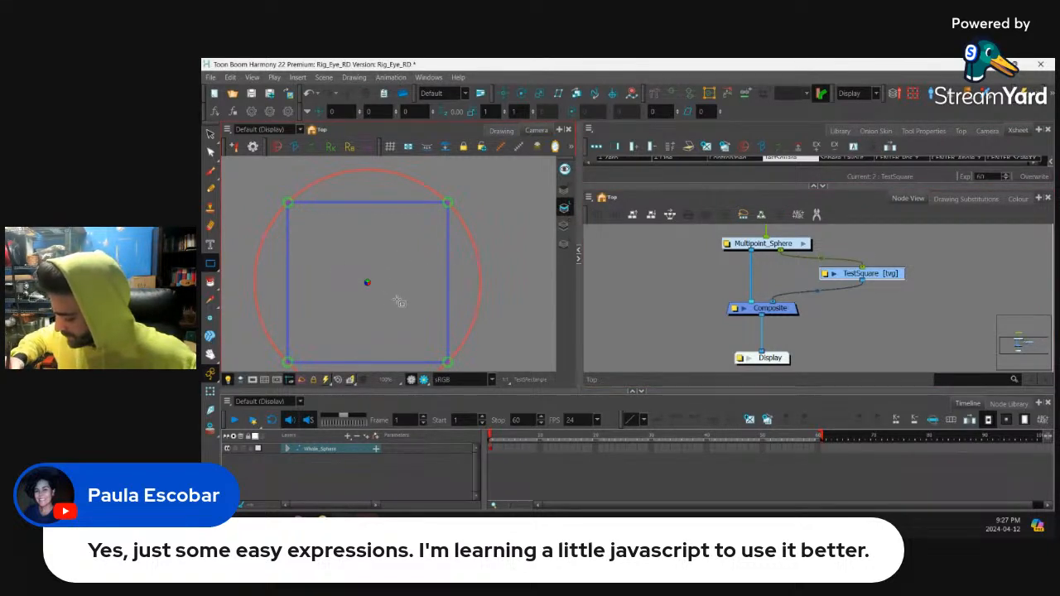
left_click(1018, 199)
left_click(612, 327)
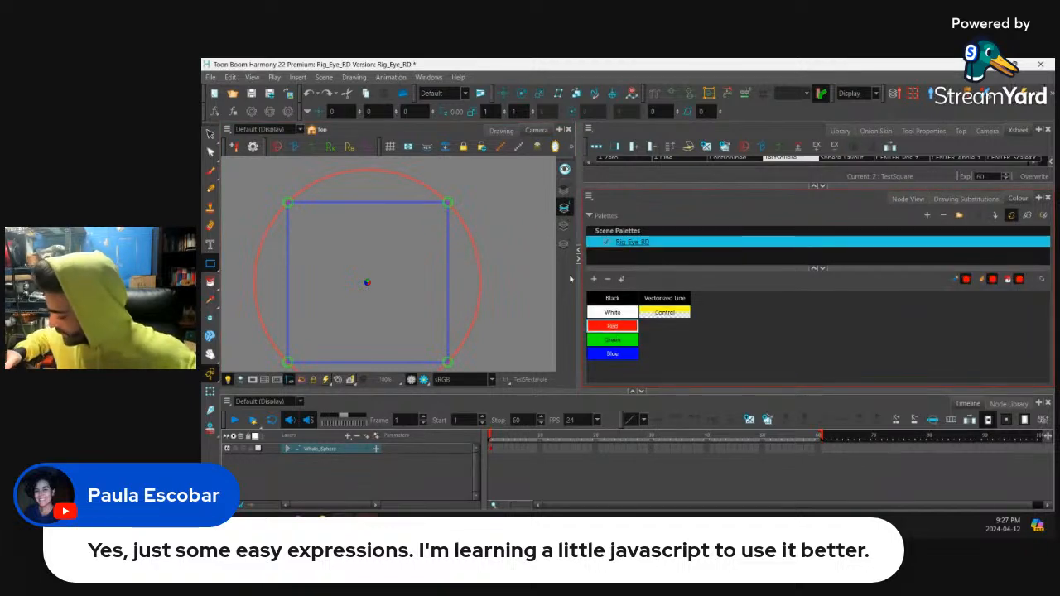
Try drawing a red rectangle at the sphere's centre and filling it with red
left_click_drag(343, 264, 401, 301)
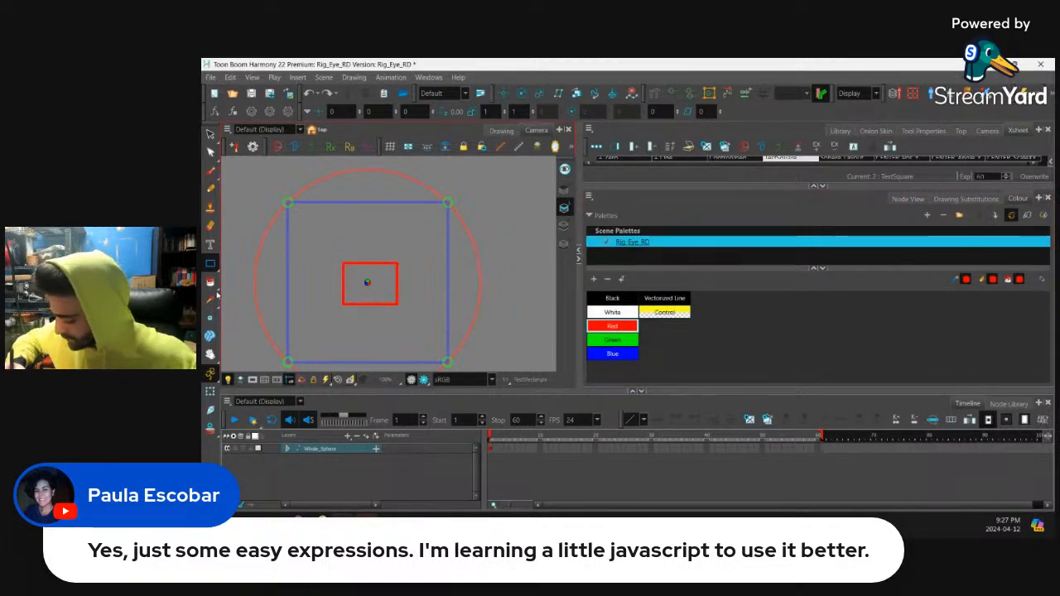
left_click(210, 281)
left_click(372, 286)
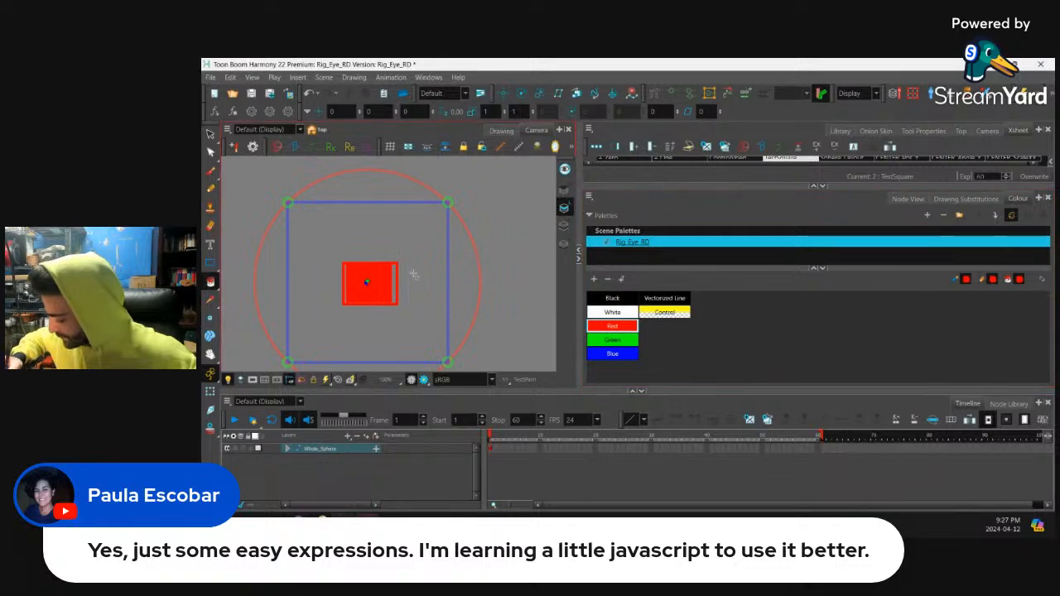
key("ctrl+z")
key("ctrl+z")
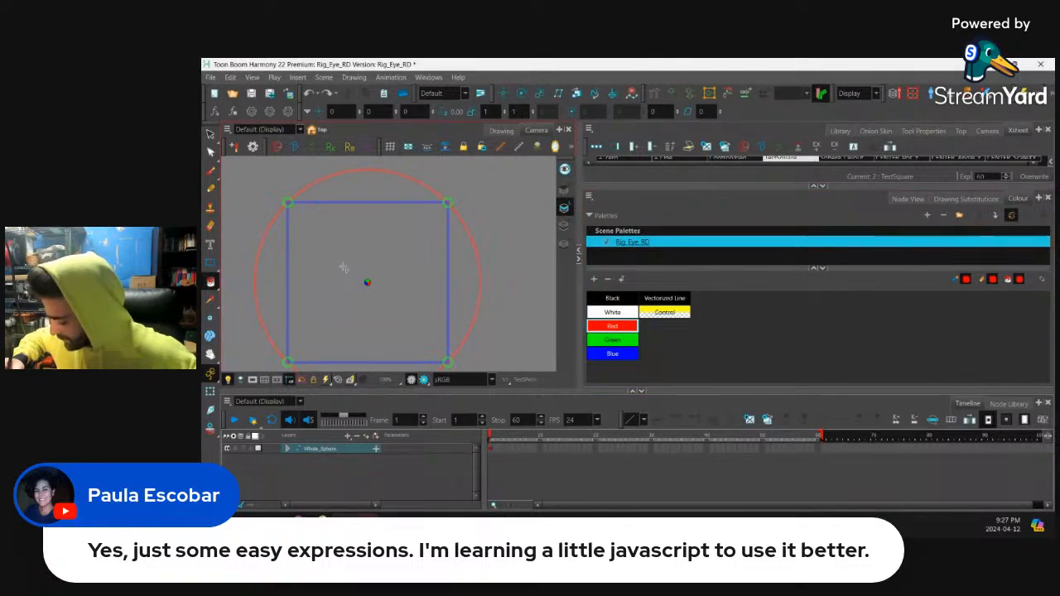
On TestSquare, draw a small red rectangle around the sphere's centre and fill it with red
left_click(211, 264)
left_click(908, 198)
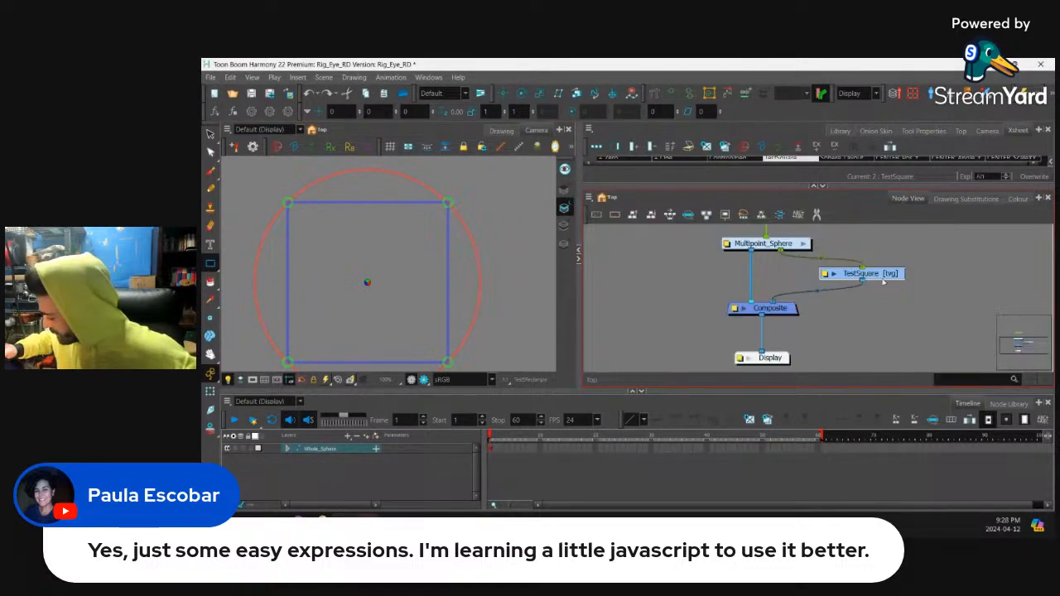
left_click_drag(861, 273, 861, 271)
left_click_drag(340, 261, 402, 307)
left_click(210, 282)
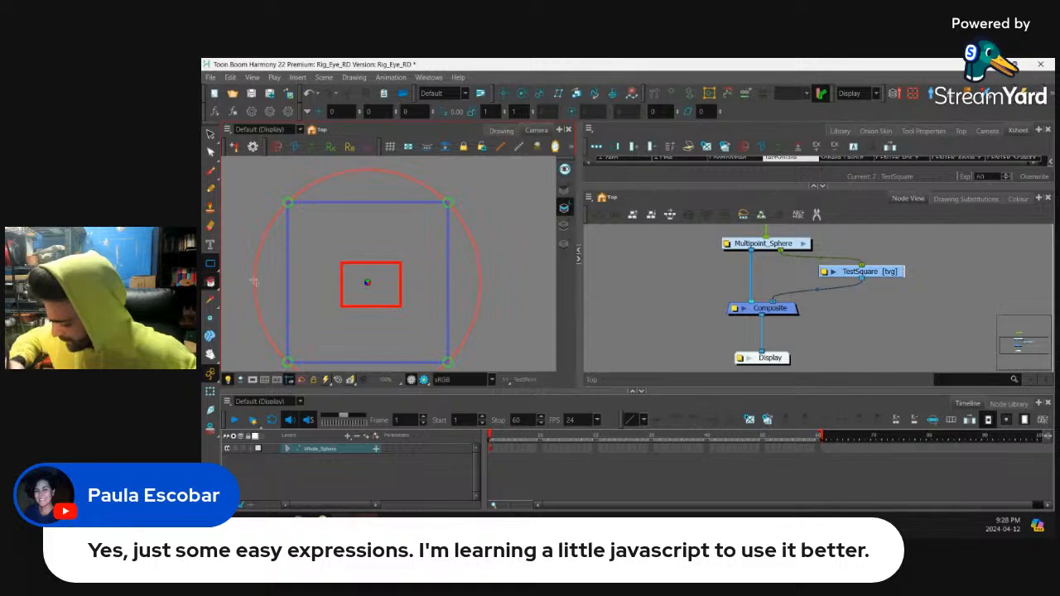
left_click(385, 294)
Use the Transform tool to move the red rectangle inside the sphere and test its deformation
key("2")
left_click(210, 392)
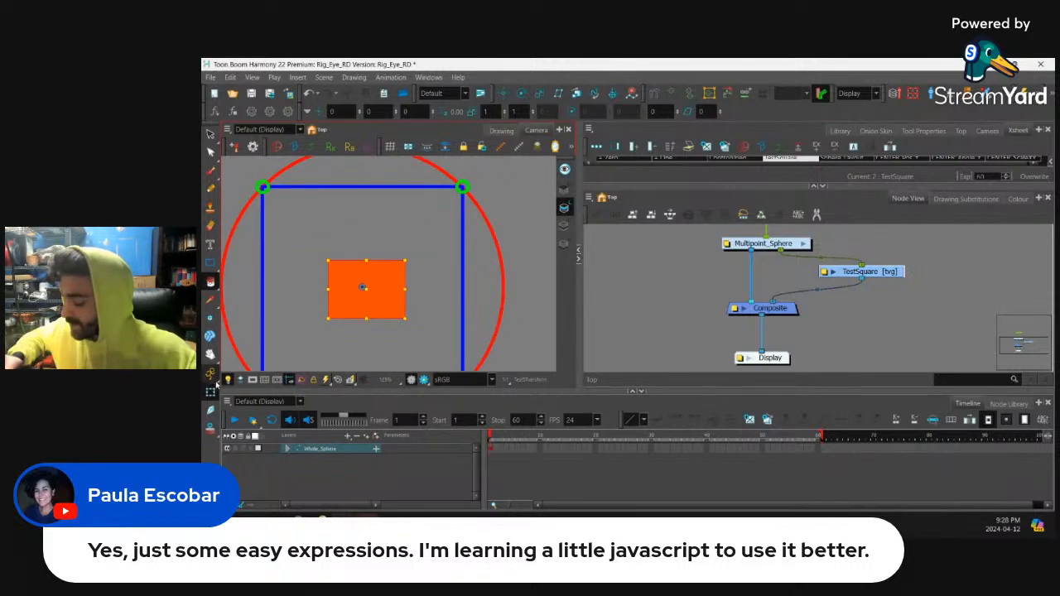
key("1")
left_click(500, 268)
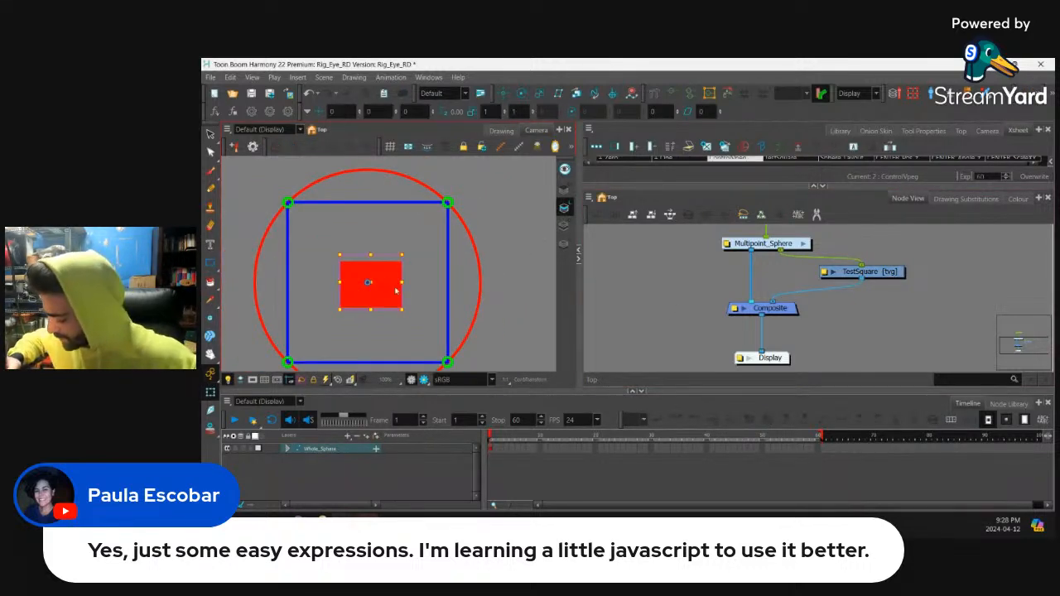
left_click_drag(383, 288, 411, 348)
key("1")
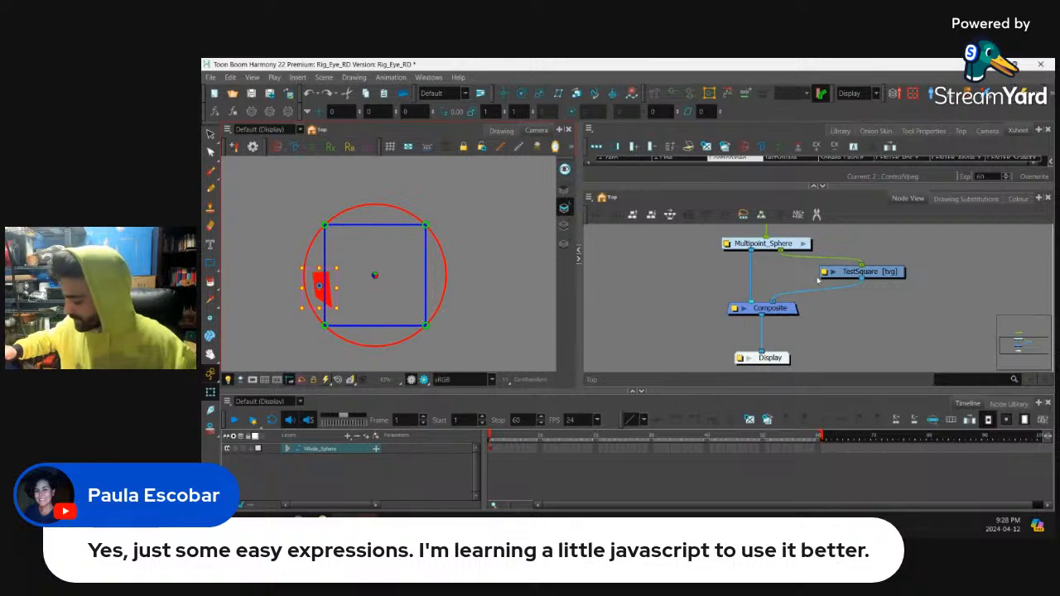
Select the red rectangle on TestSquare and delete it
left_click(859, 274)
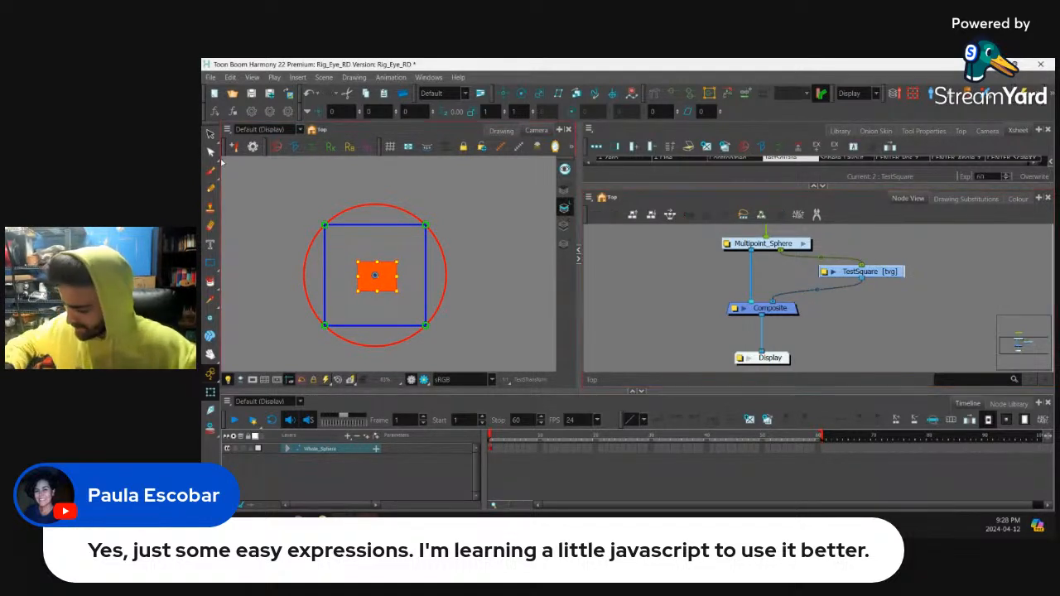
left_click(210, 134)
left_click(380, 271)
key("Delete")
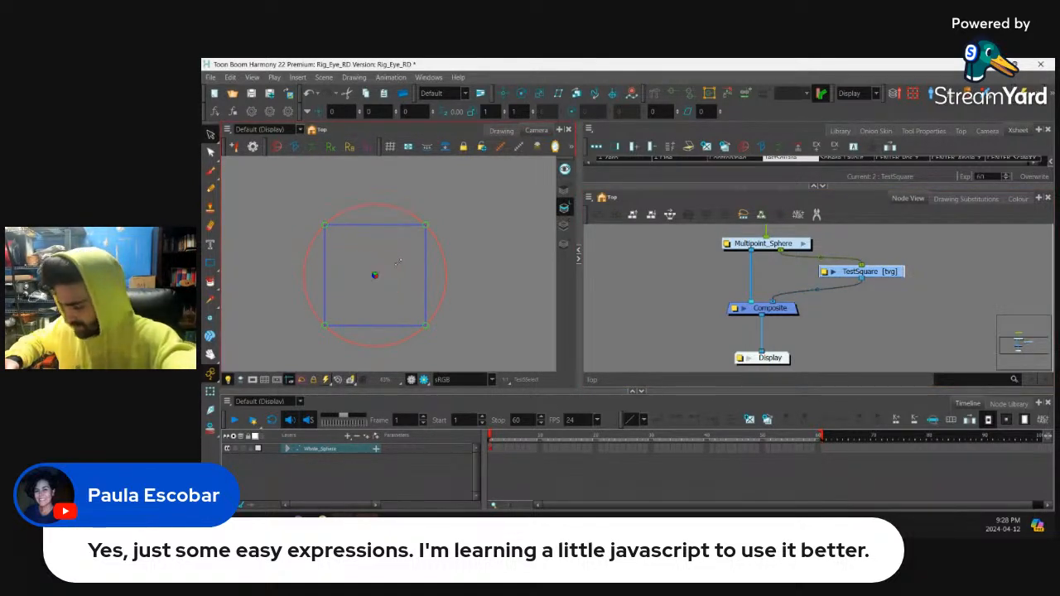
On TestSquare, draw a small red circle centred on the sphere and fill it with red
left_click_drag(211, 264, 240, 274)
left_click_drag(374, 275, 393, 294)
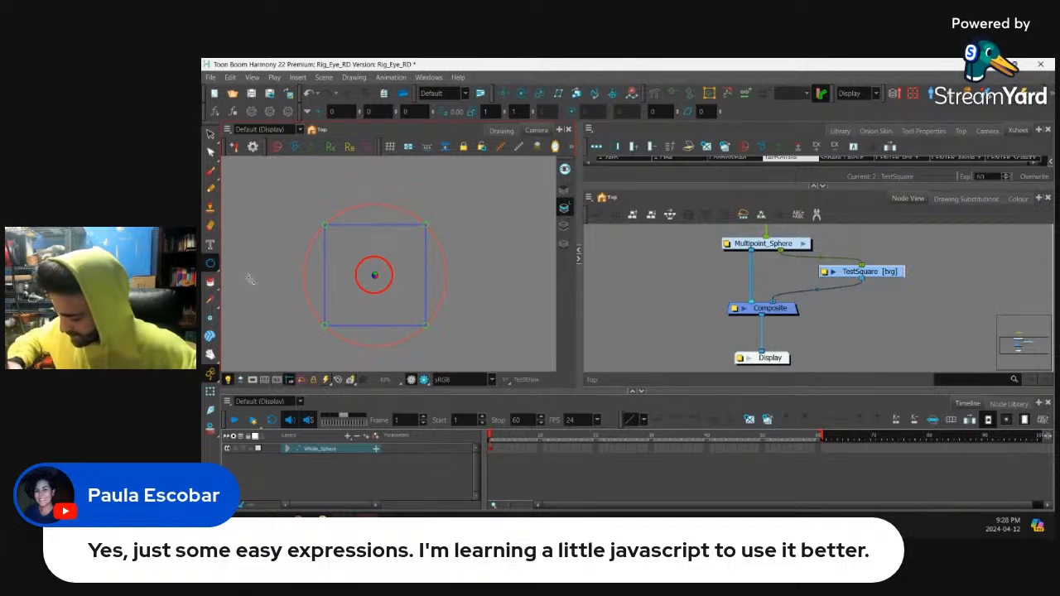
left_click(210, 281)
left_click(373, 275)
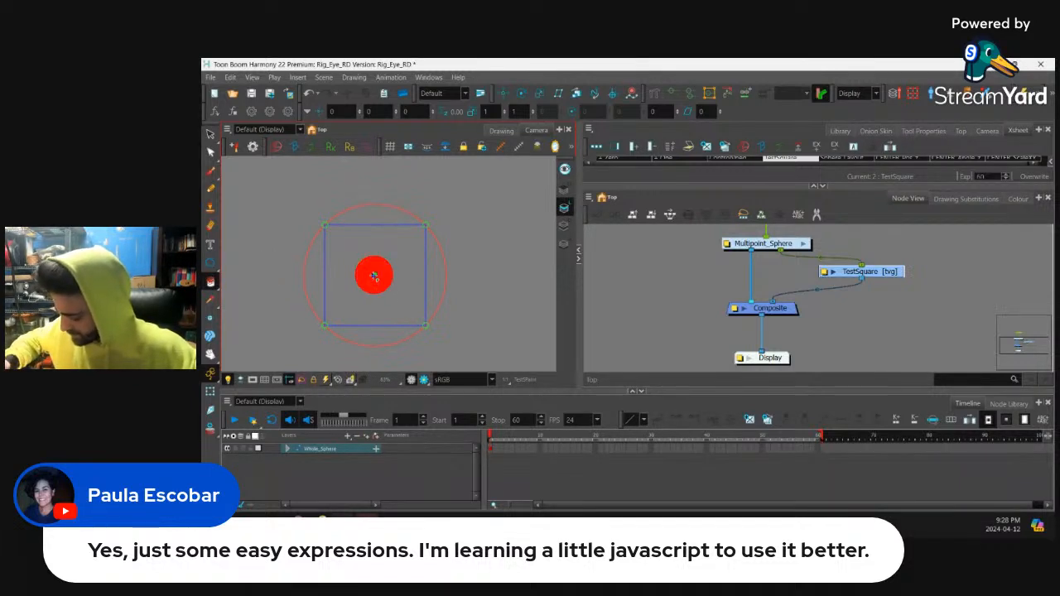
Transform TestSquare by moving its circle to the layout square's upper-right corner, and place its node closer beneath Multipoint_Sphere
left_click(210, 393)
left_click(385, 286)
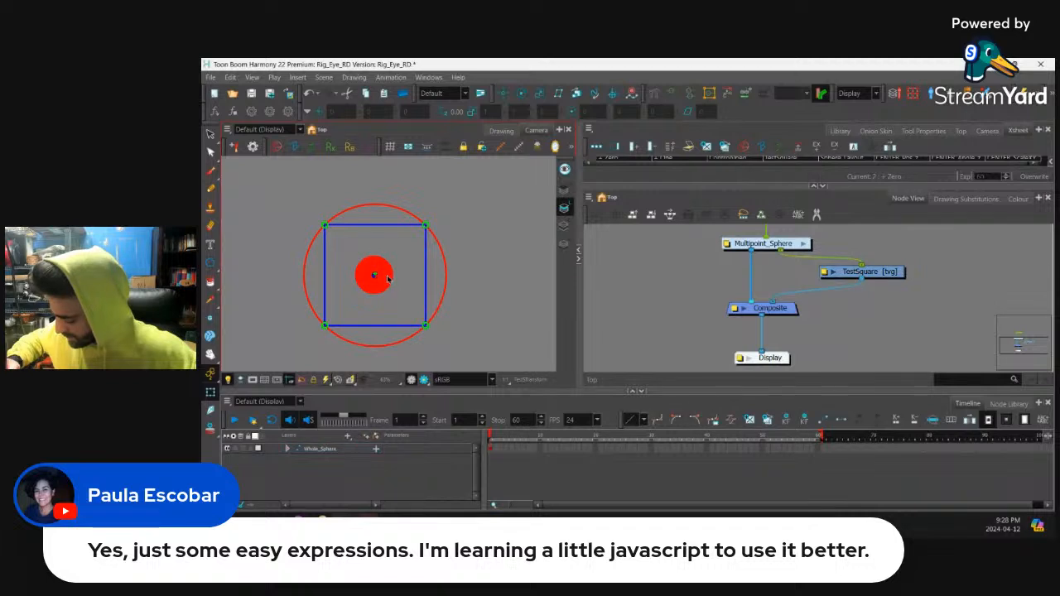
left_click(873, 272)
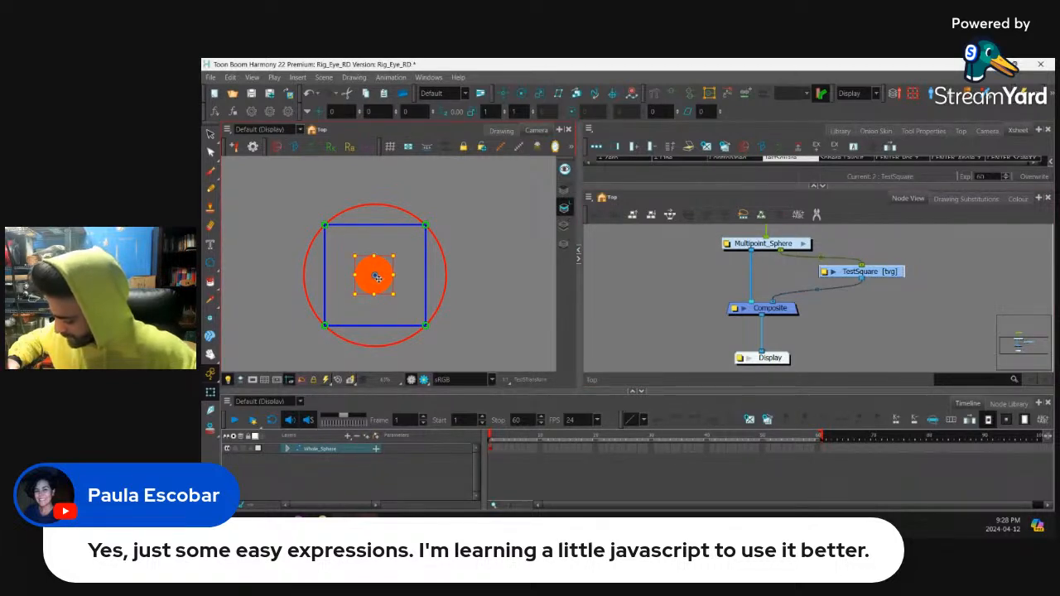
left_click_drag(379, 273, 423, 226)
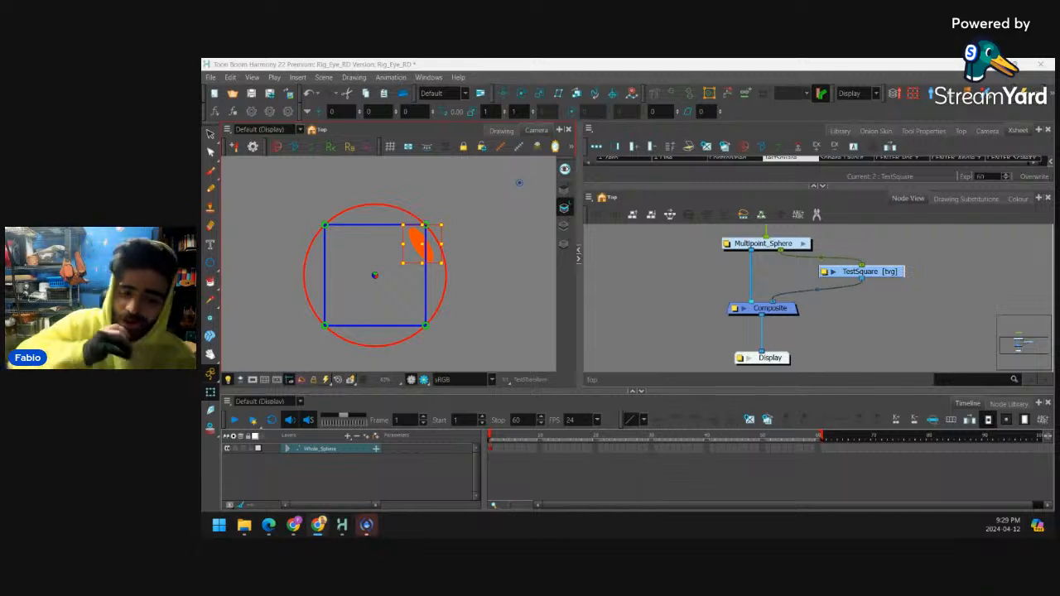
left_click_drag(877, 272, 859, 278)
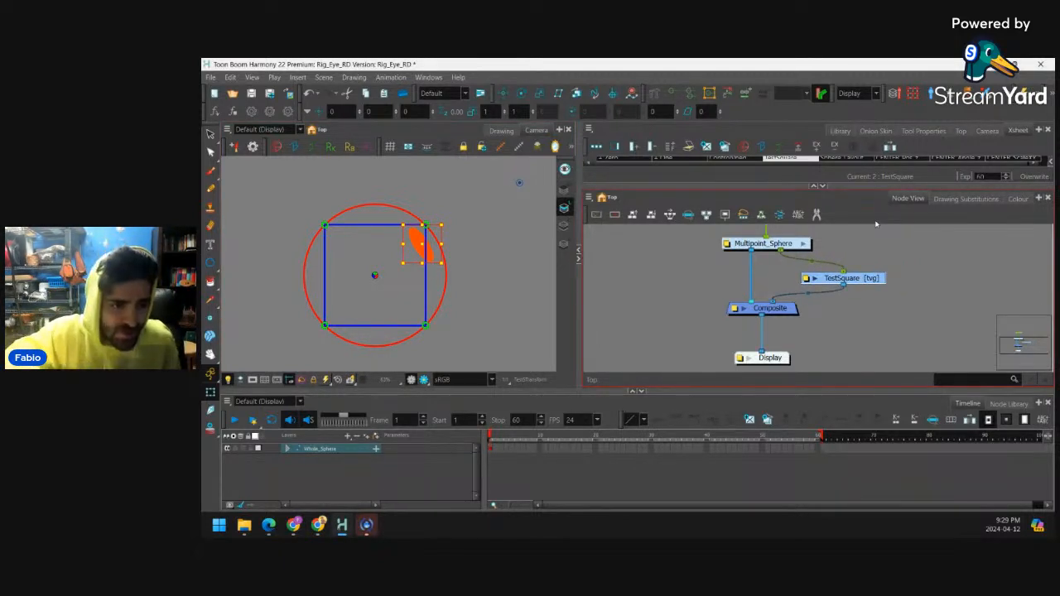
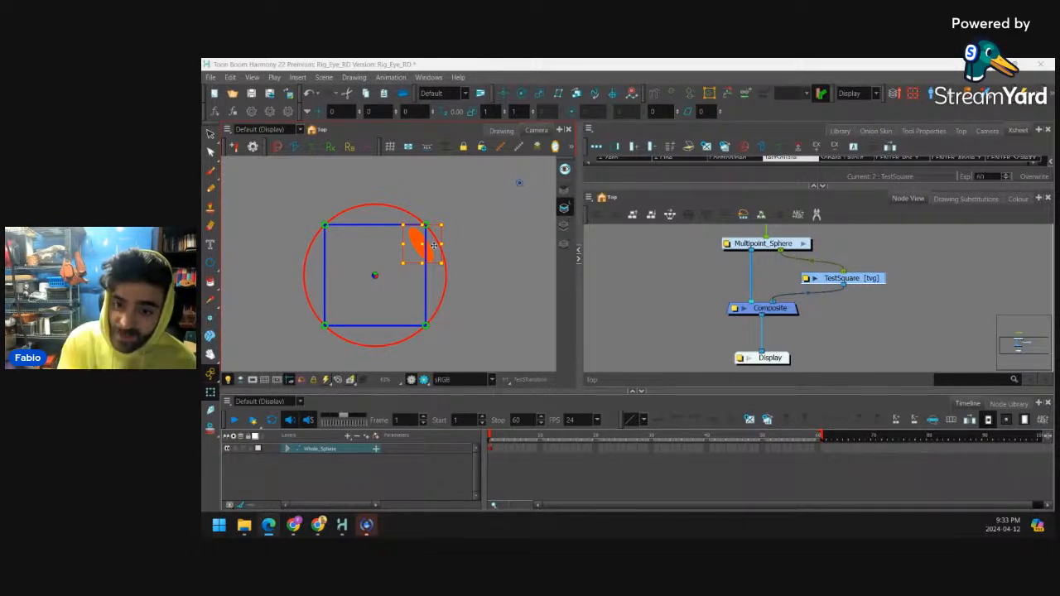
scroll(466, 289, "down", 3)
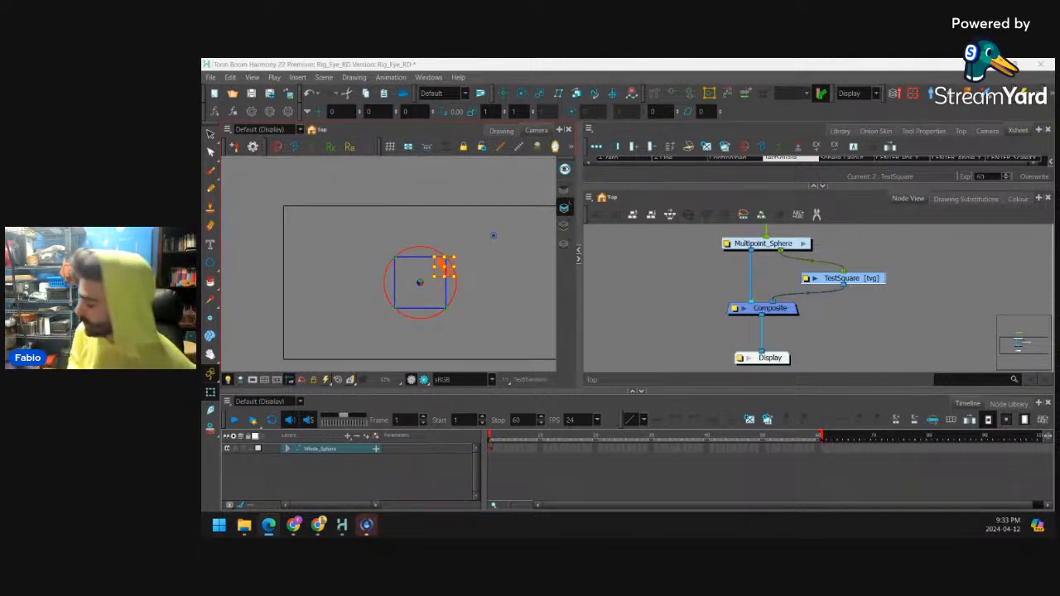
left_click(866, 259)
scroll(777, 279, "down", 4)
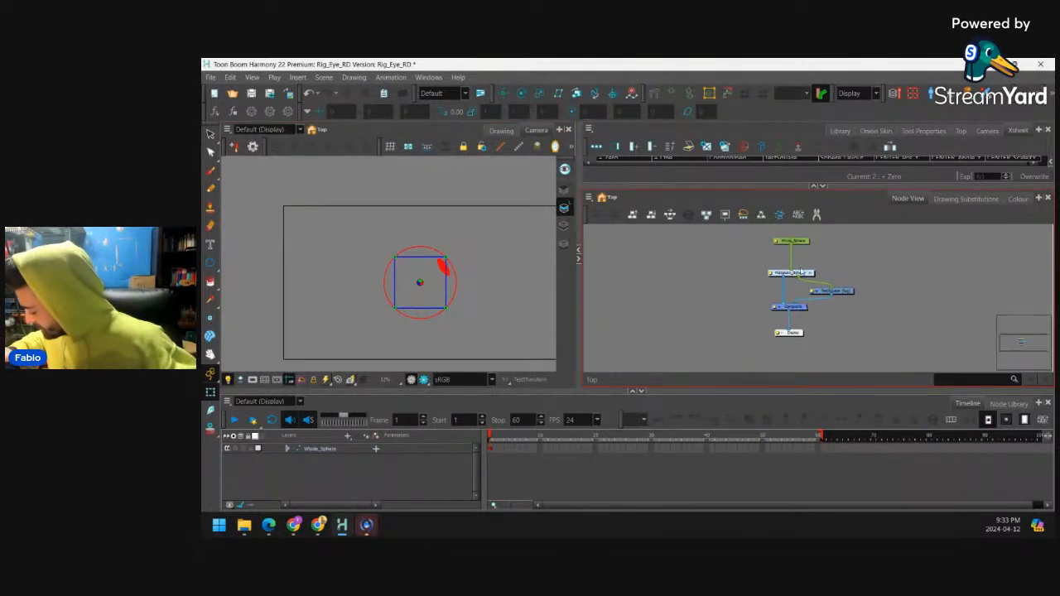
scroll(800, 272, "down", 2)
left_click(785, 272)
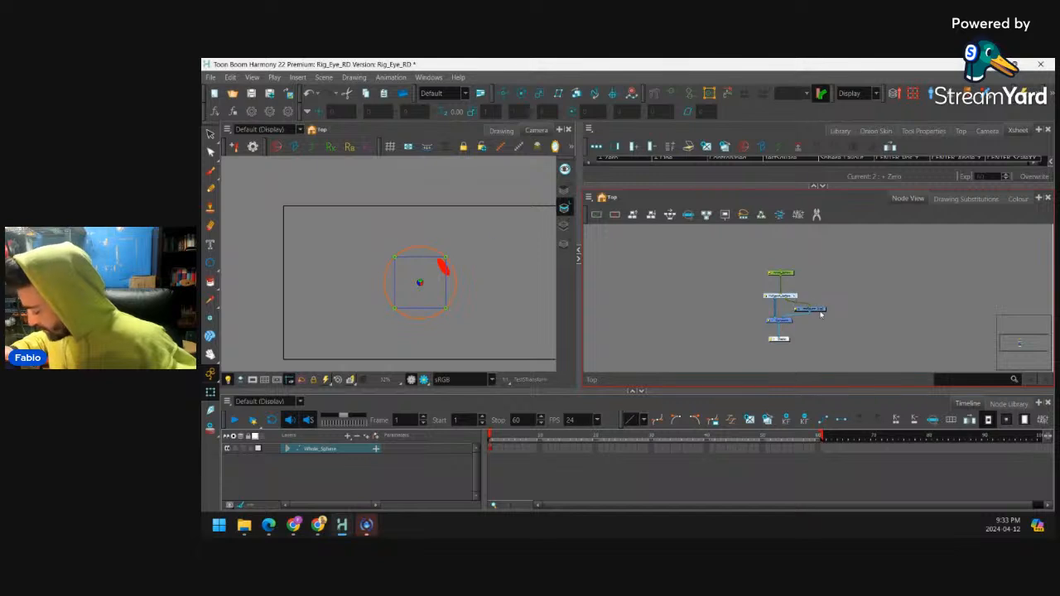
left_click(820, 311)
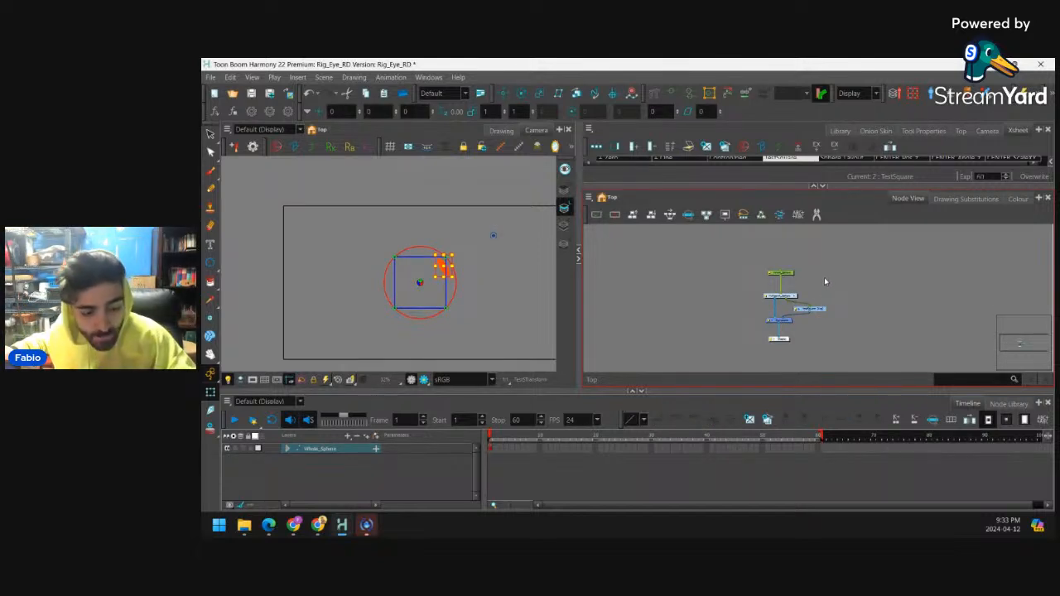
Delete the TestSquare drawing node from beneath Multipoint_Sphere
key("Delete")
scroll(819, 310, "up", 1)
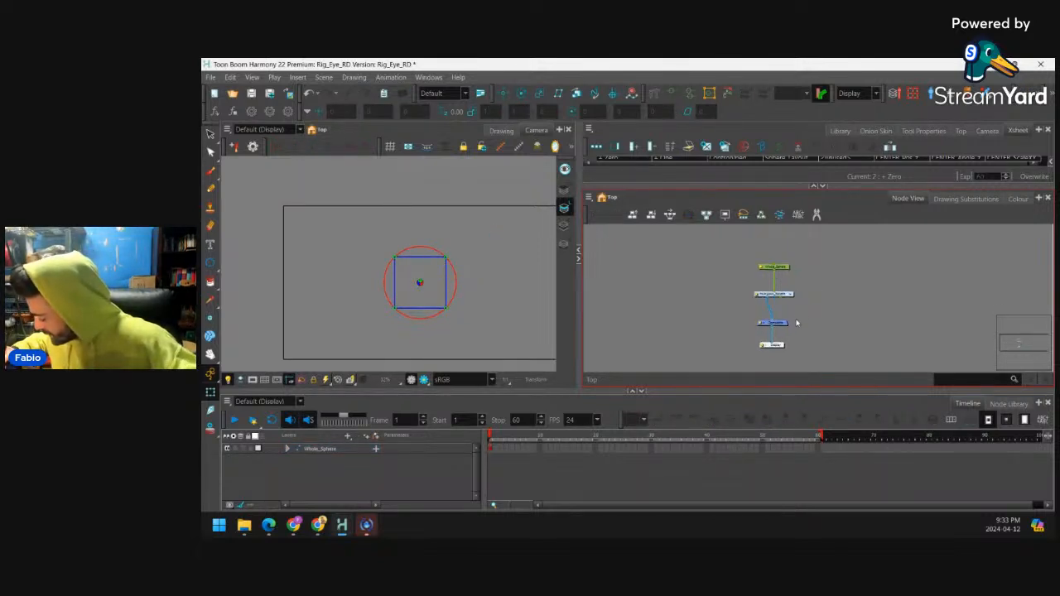
scroll(796, 323, "up", 2)
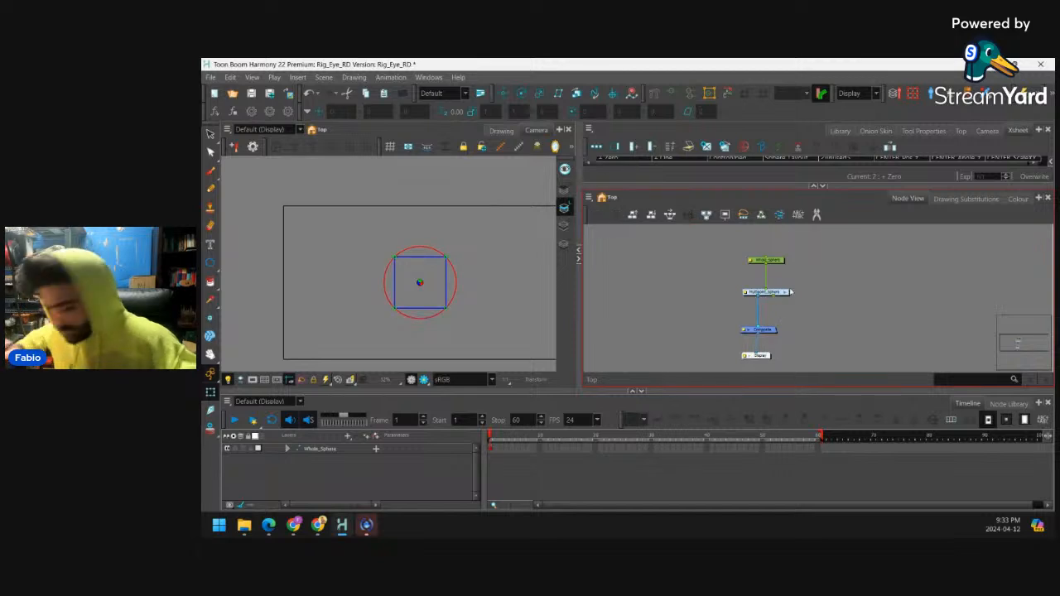
left_click(360, 293)
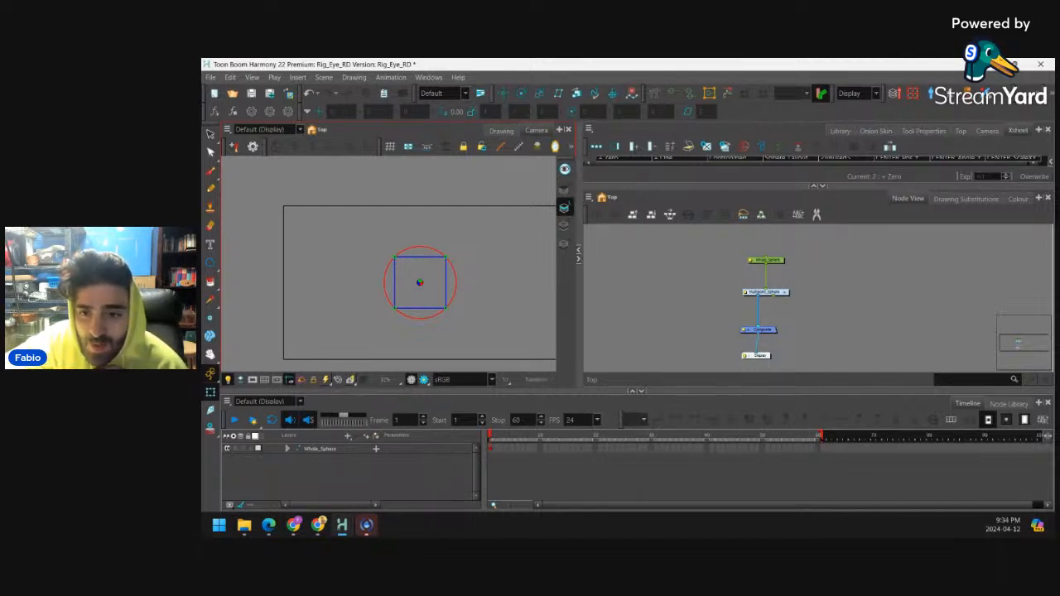
Add a vector drawing layer named Eye_Shape, separate from the sphere's node chain
left_click(830, 300)
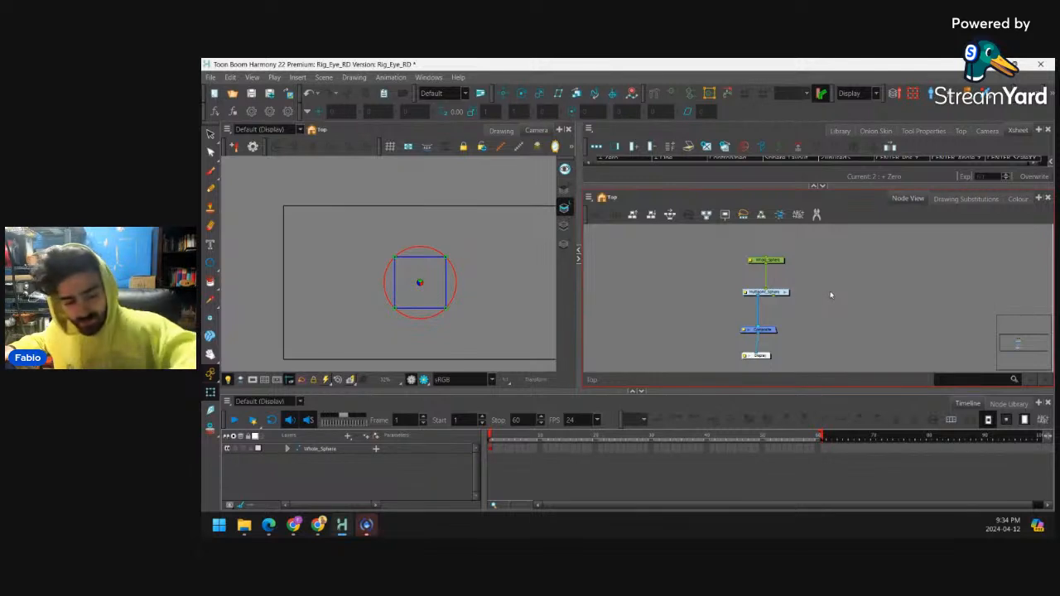
key("ctrl+r")
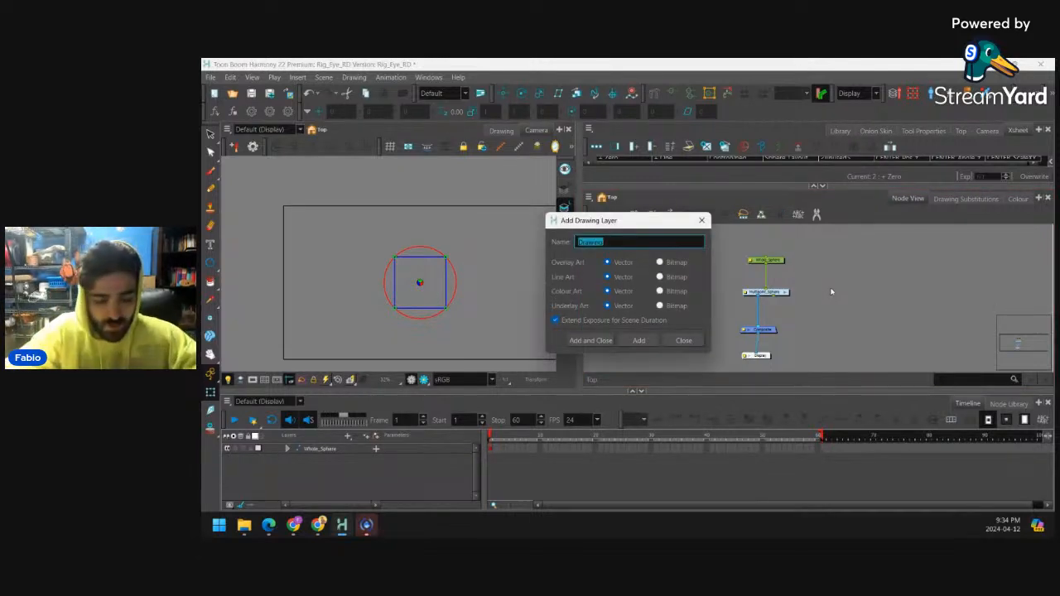
type("Eye_")
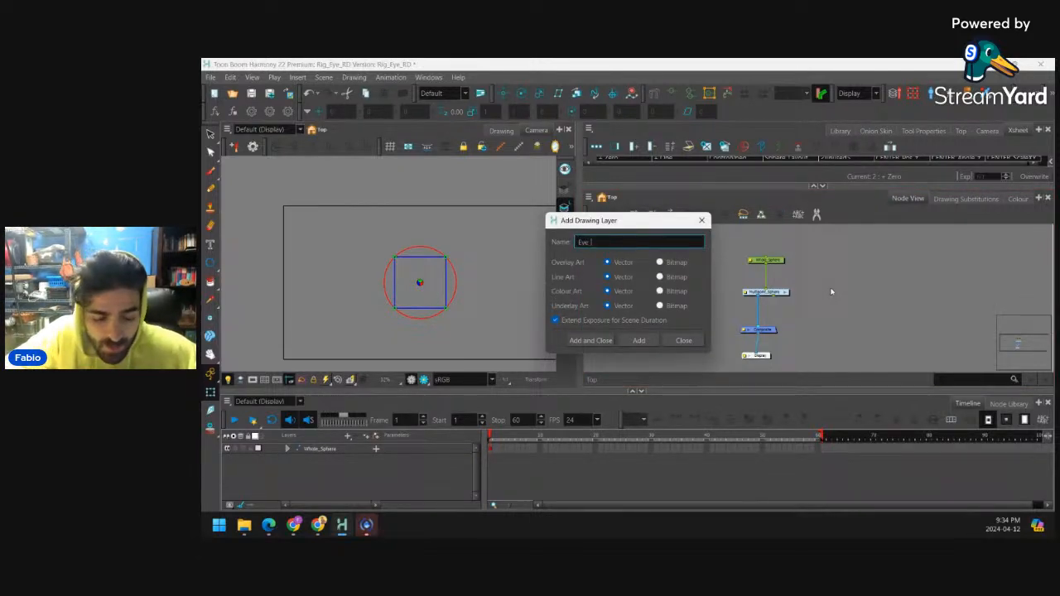
type("Shape")
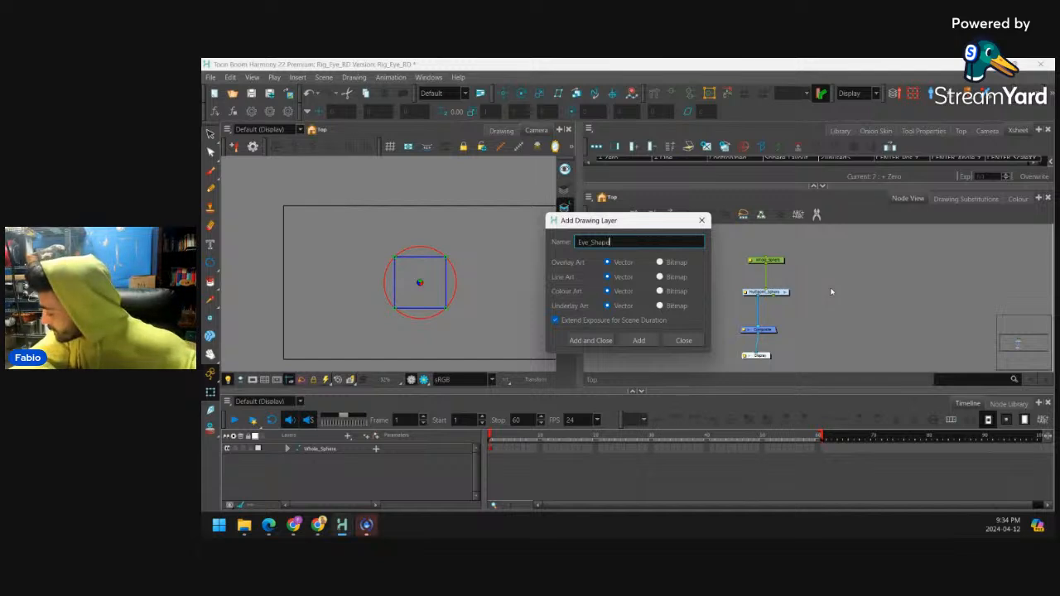
left_click(640, 342)
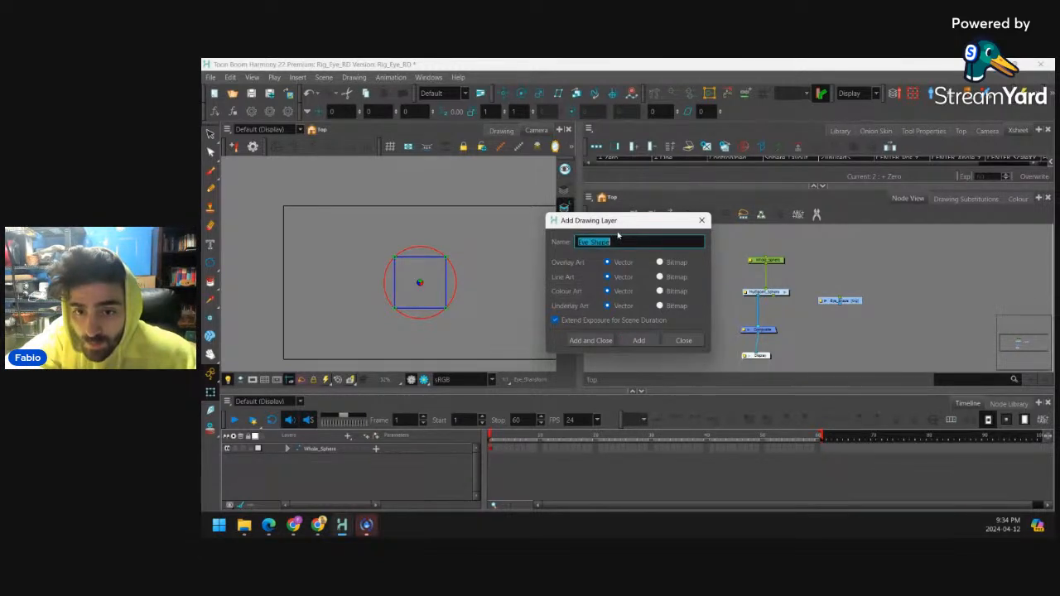
Add another vector drawing layer named Pilca_Semilunaris
key("BackSpace")
type("Pu")
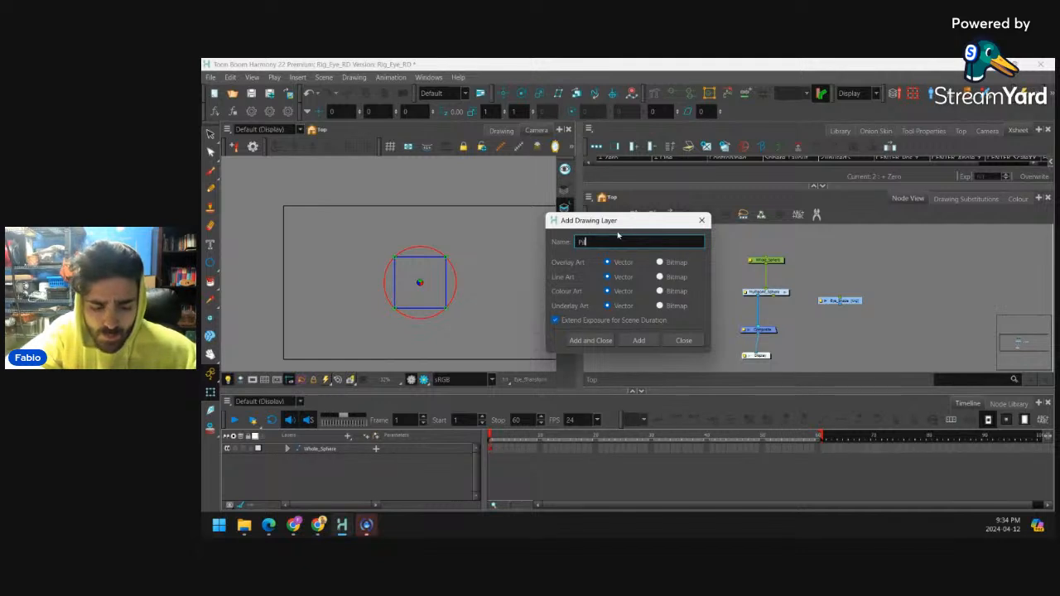
type("pila_Semi")
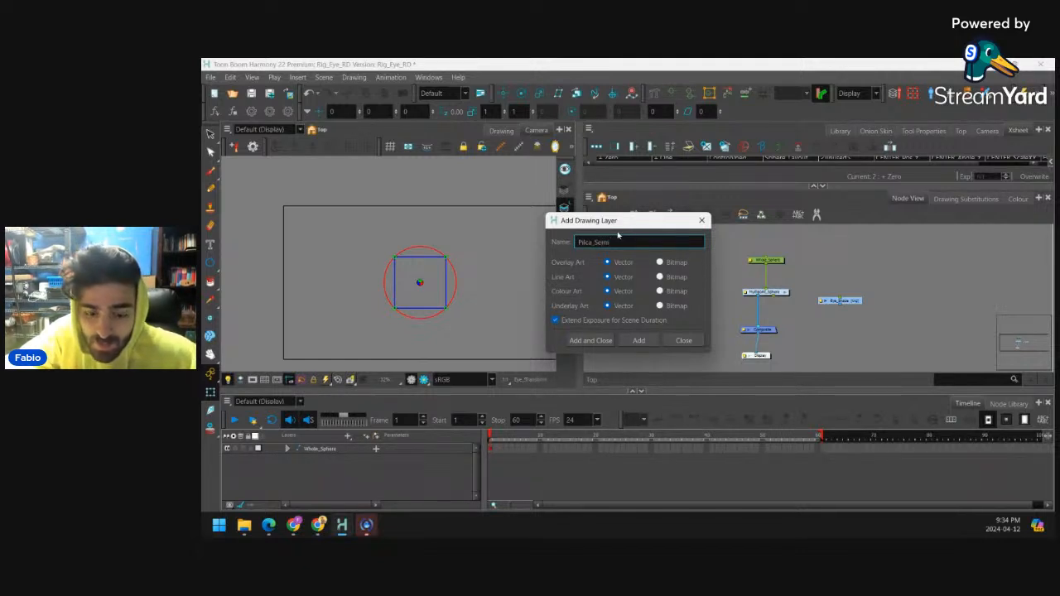
type("circle")
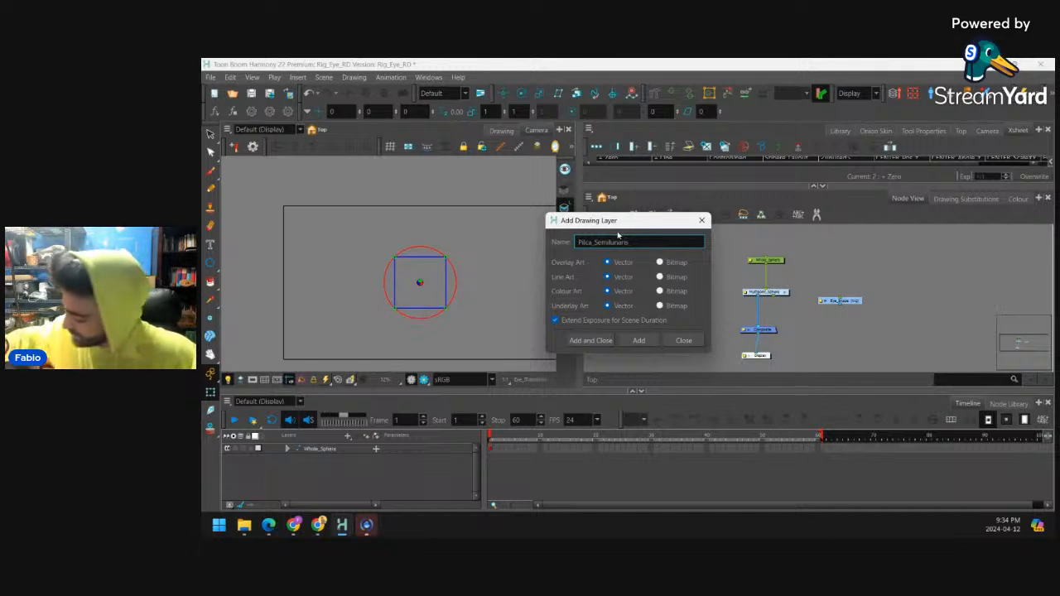
left_click(642, 339)
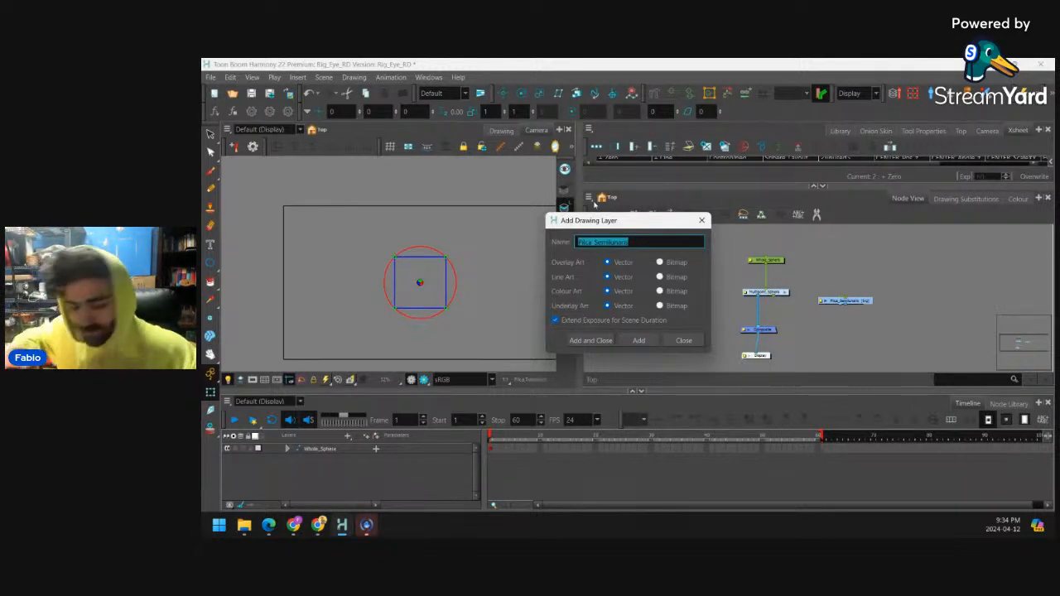
Add two more vector drawing layers named Highlight and Pupil
type("Highlight")
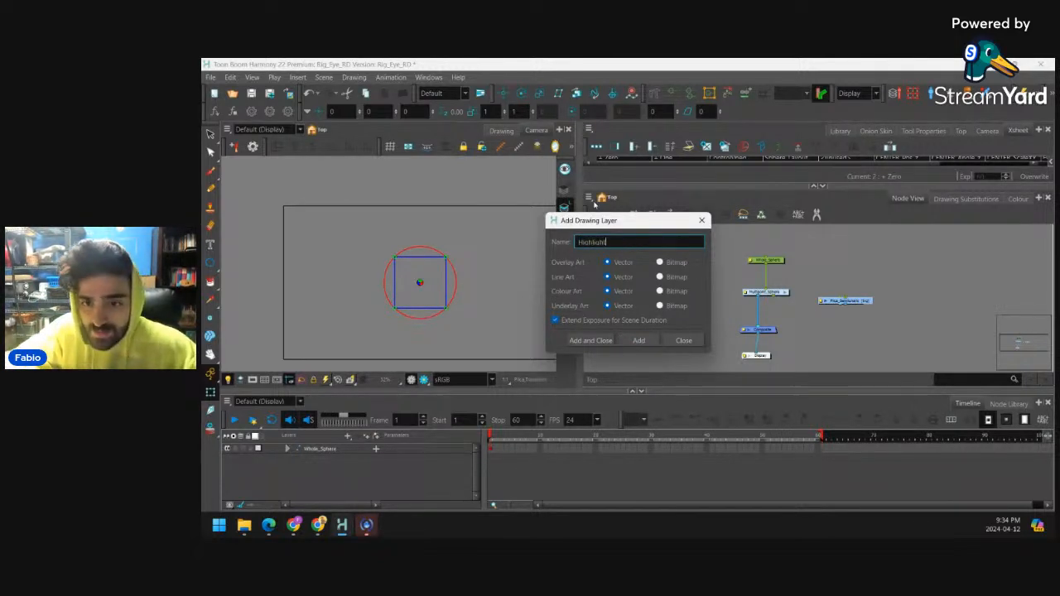
left_click(638, 340)
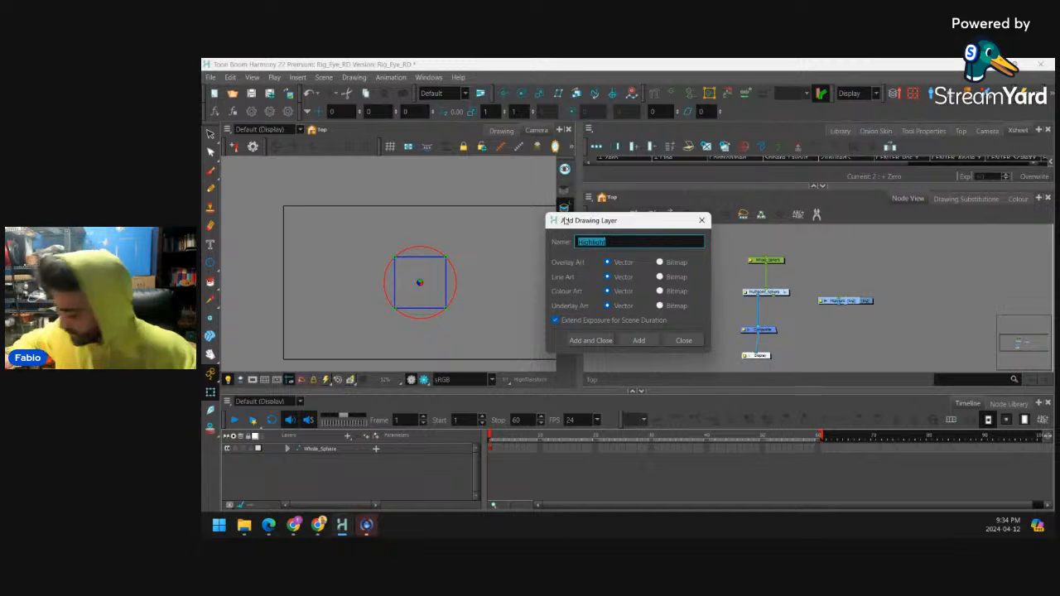
type("Pupil")
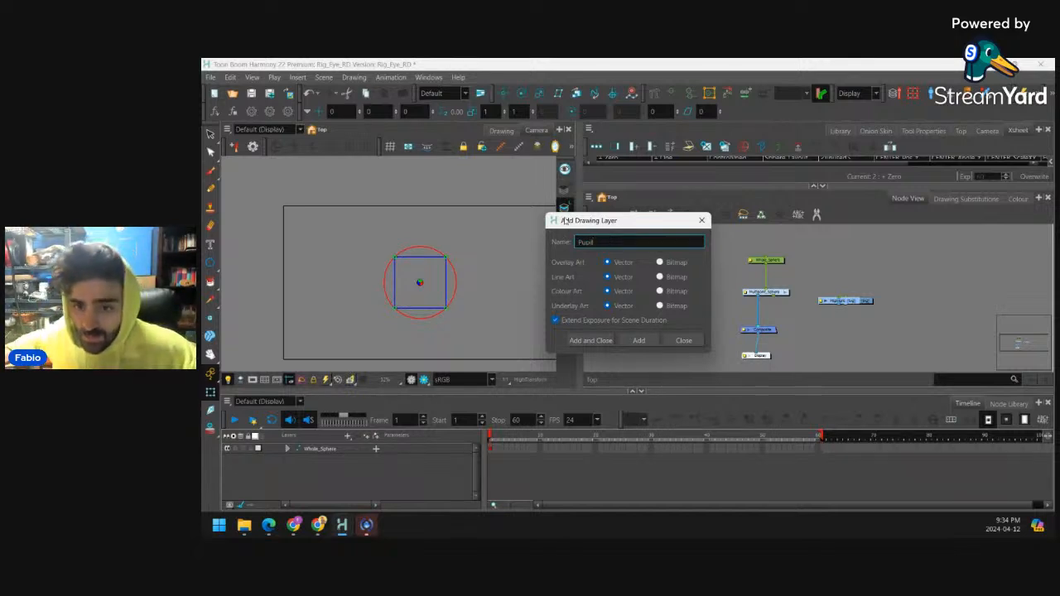
key("Return")
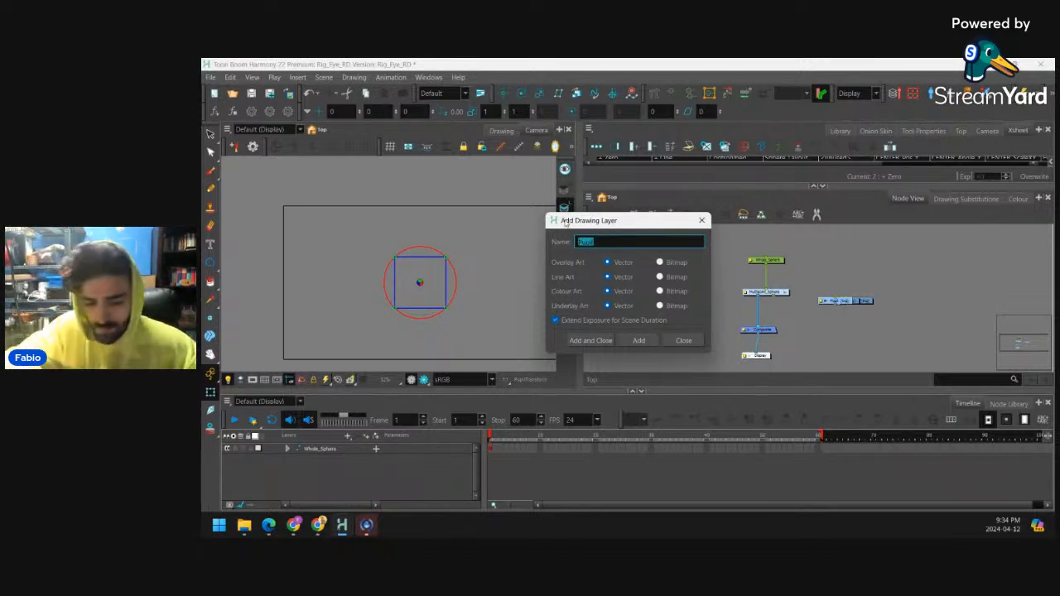
Add drawing layers named Iris and Eyeball, and spread the six new drawing nodes out in a row
type("Iris")
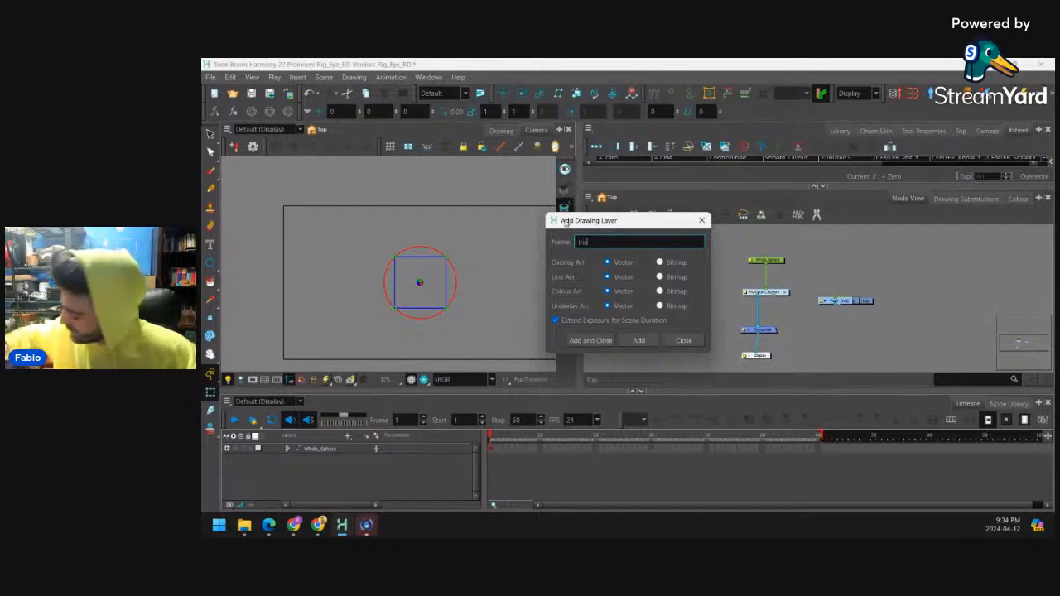
left_click(639, 341)
type("Eyeball")
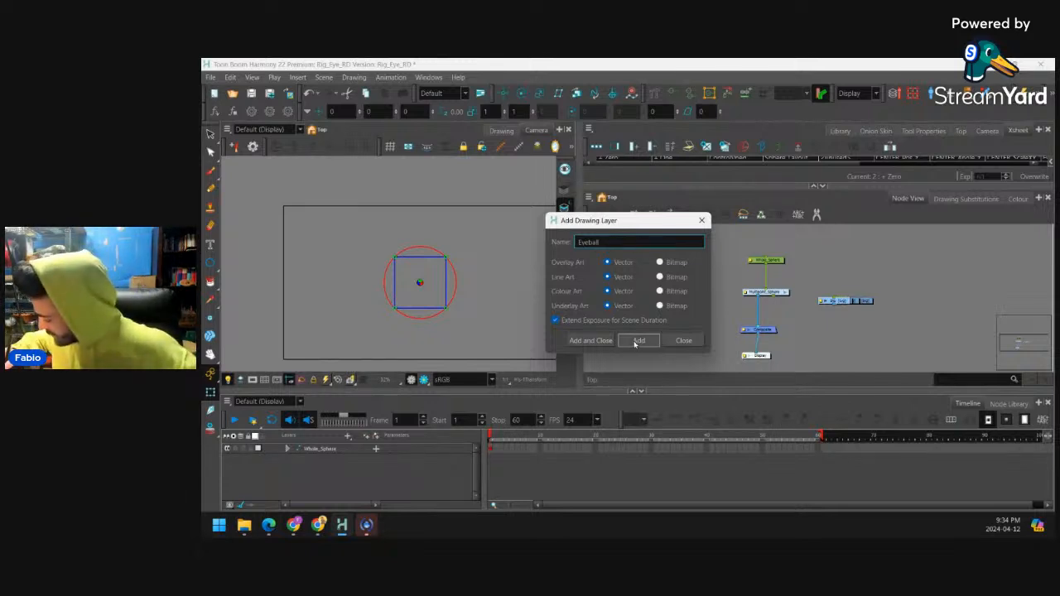
left_click(590, 340)
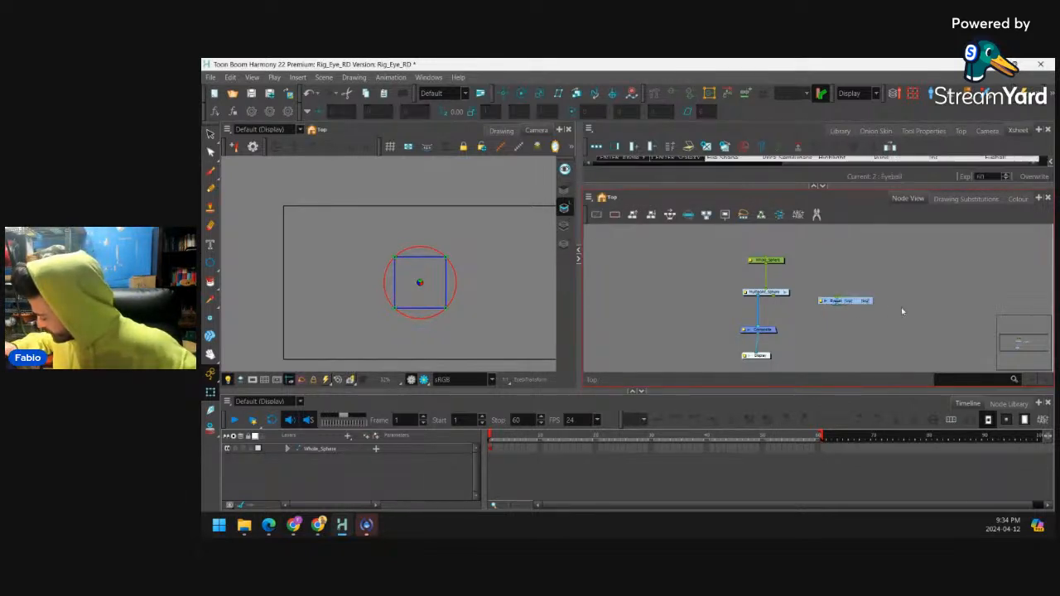
left_click(672, 218)
left_click_drag(996, 308, 838, 280)
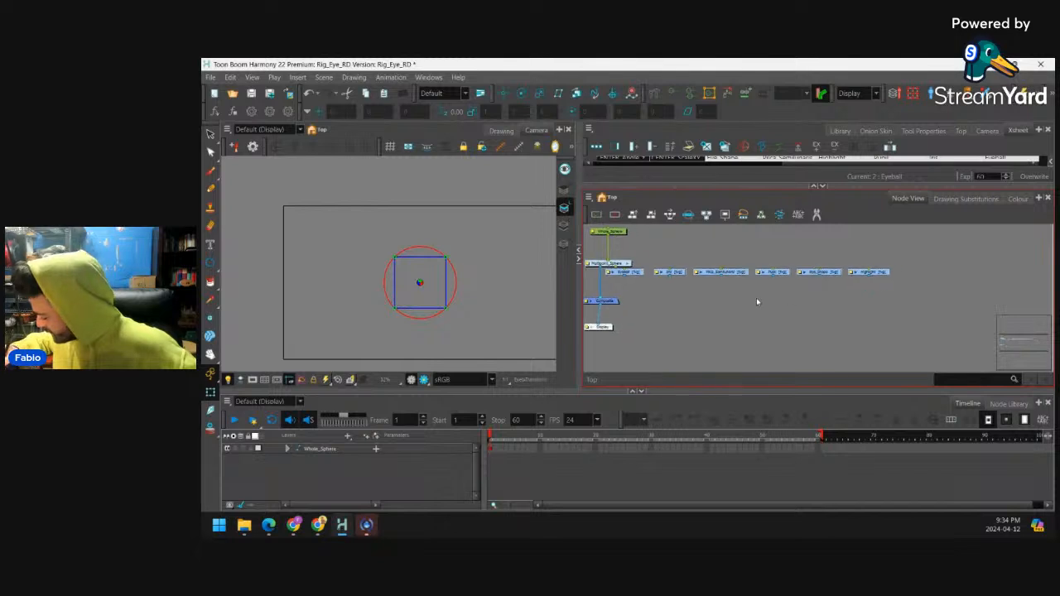
Add a composite node below the row of eye drawings and rename it Eyeball-Compsite
left_click(749, 305)
key("ctrl+h")
left_click_drag(741, 302, 760, 305)
left_click(756, 313)
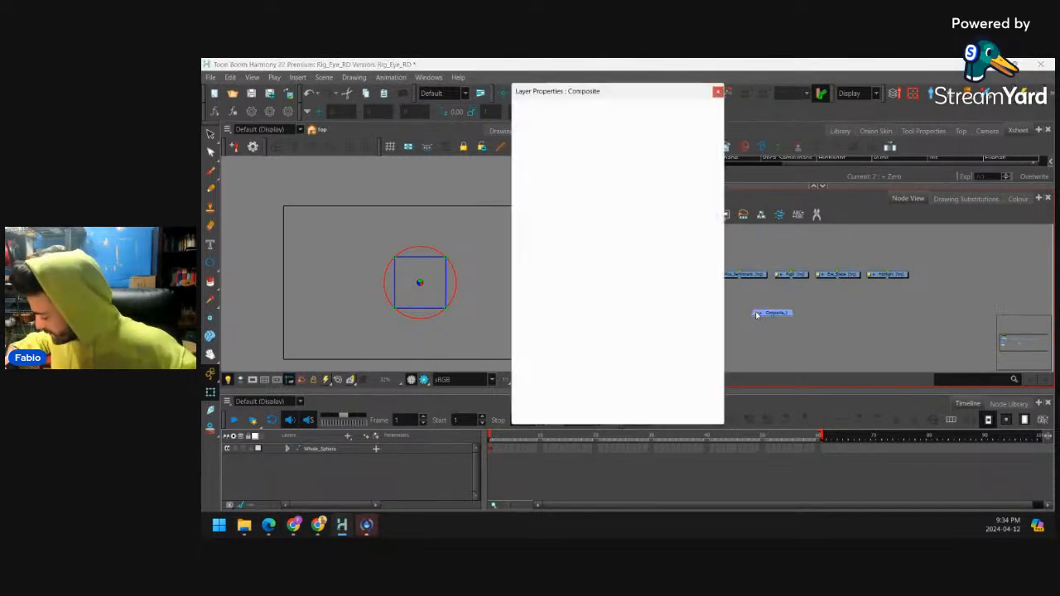
left_click_drag(608, 129, 543, 122)
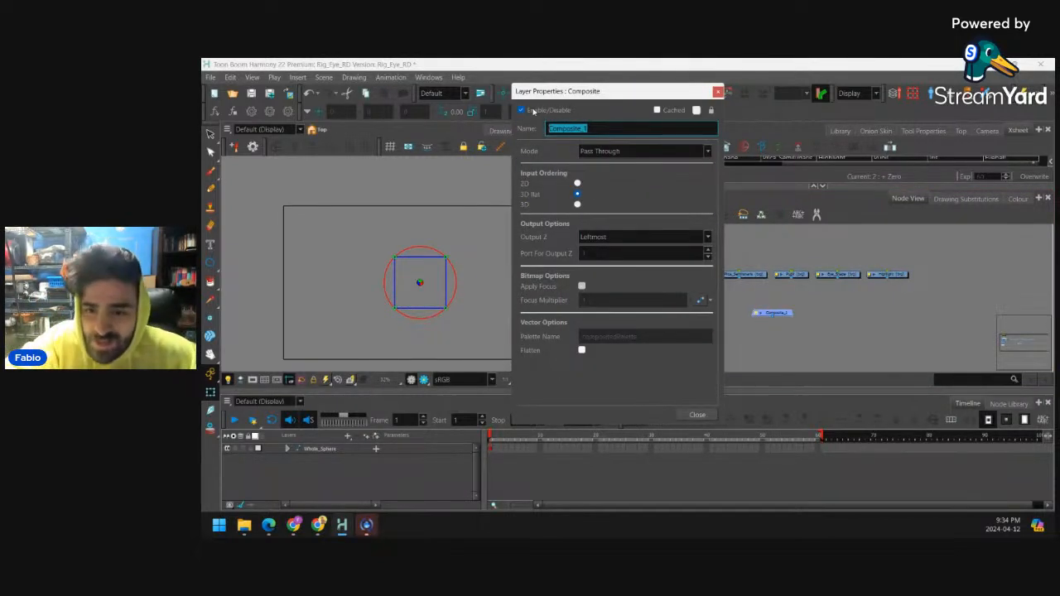
type("Eyeball")
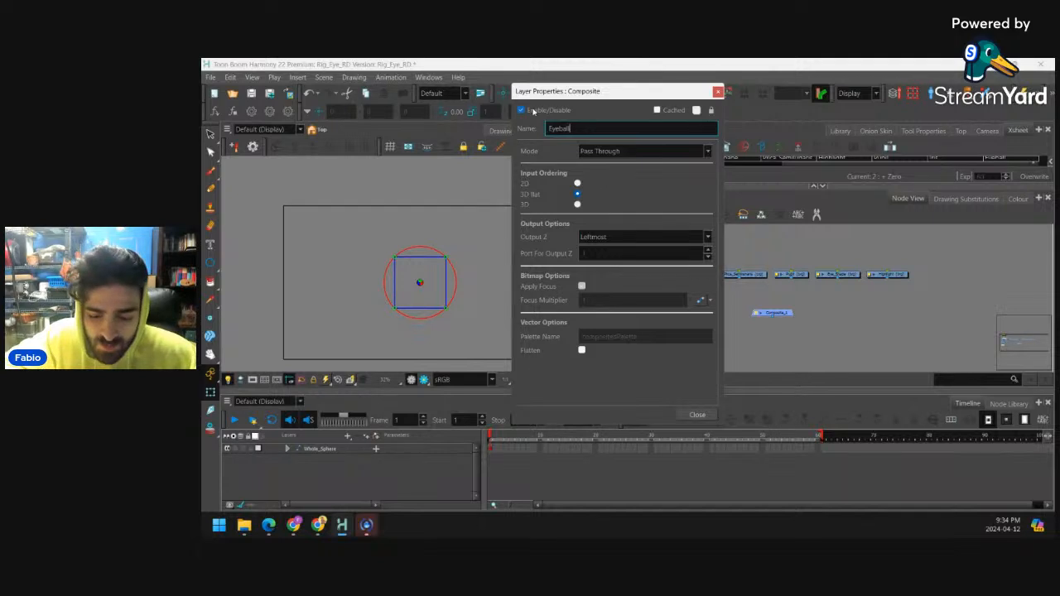
type("-Composite")
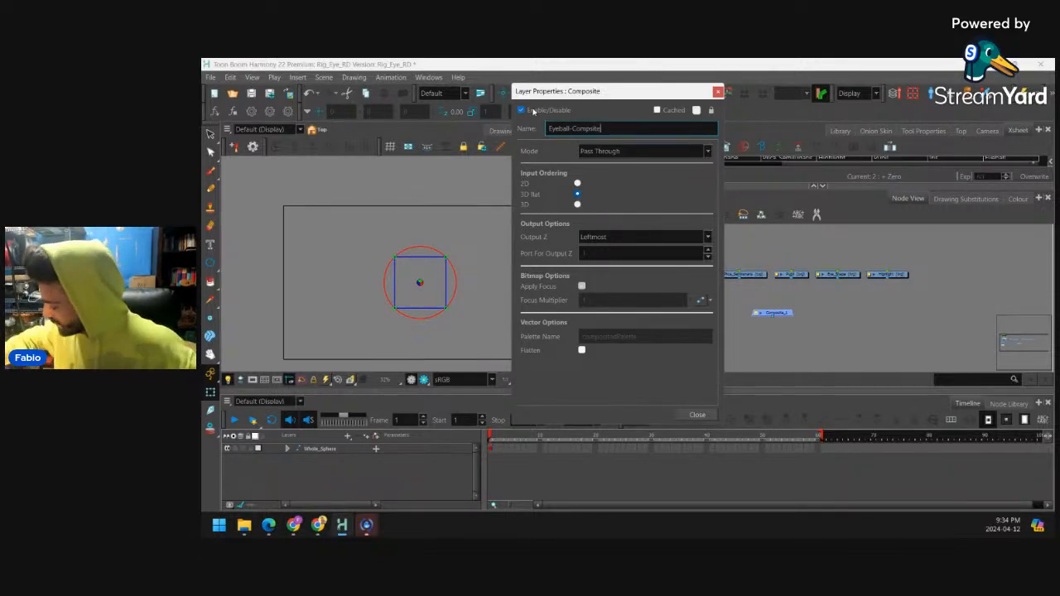
key("Return")
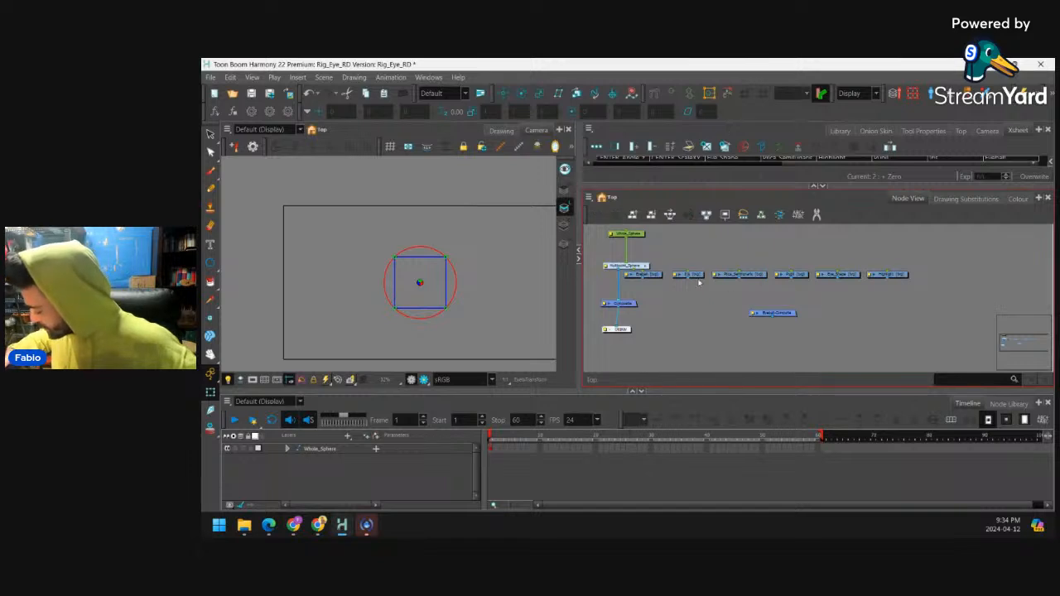
Connect all six eye drawings to the eyeball composite, and link its output to the main Composite
left_click_drag(905, 292, 910, 292)
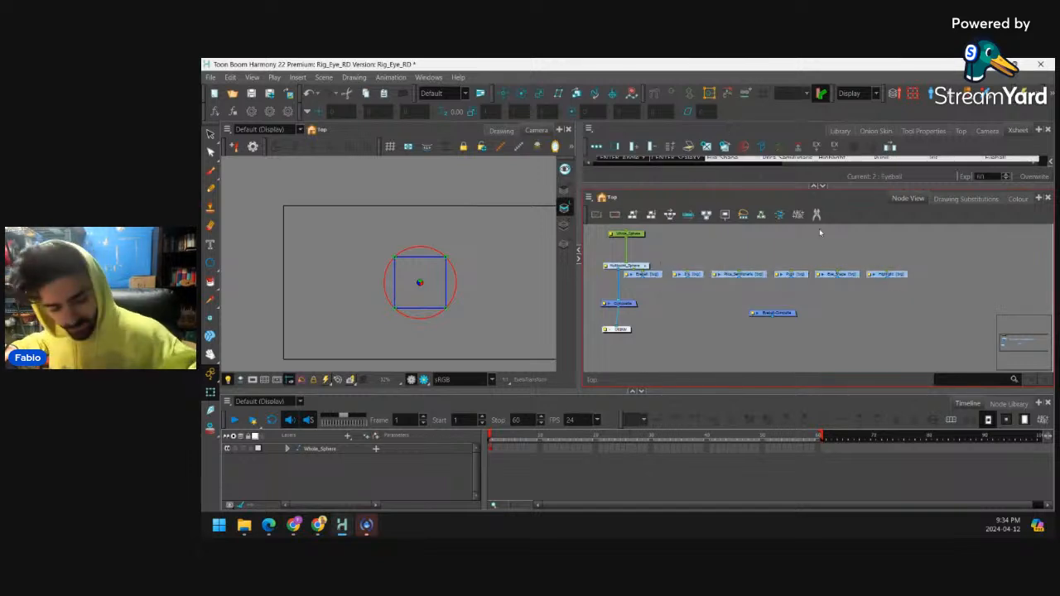
left_click(785, 315, "alt+shift")
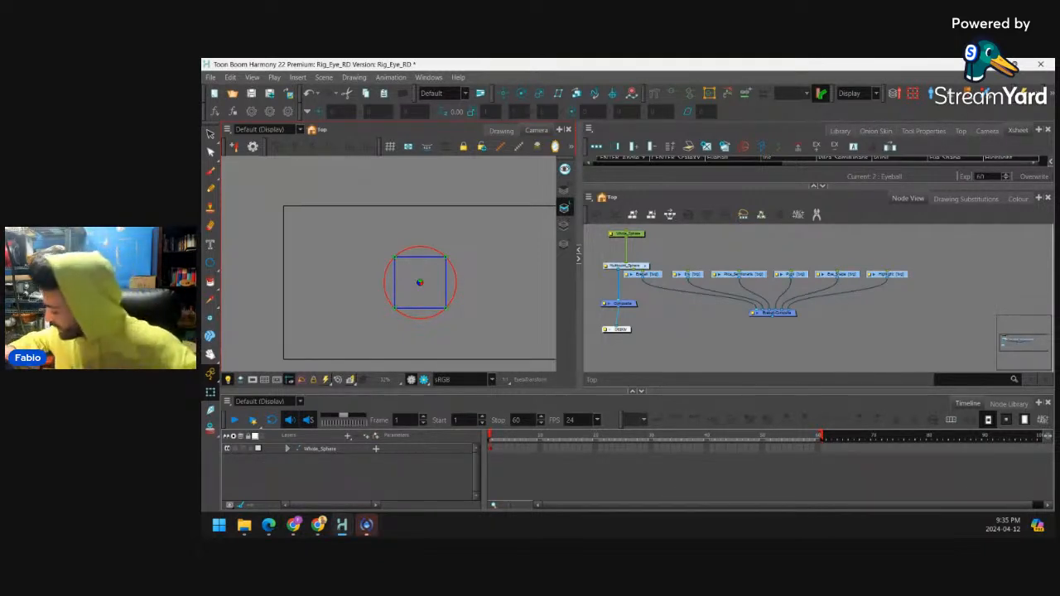
left_click_drag(773, 318, 624, 301)
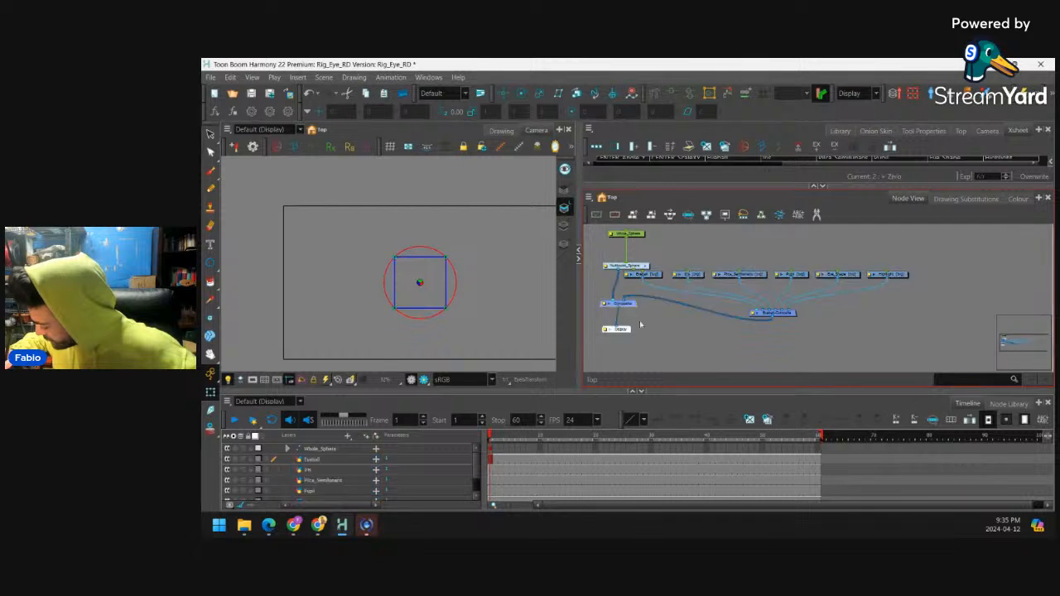
Place Composite and Display lower in the network, and shift Whole_Sphere and Multipoint_Sphere clear of the eye drawings
left_click_drag(642, 337, 611, 301)
left_click_drag(621, 304, 633, 348)
left_click_drag(644, 236, 616, 290)
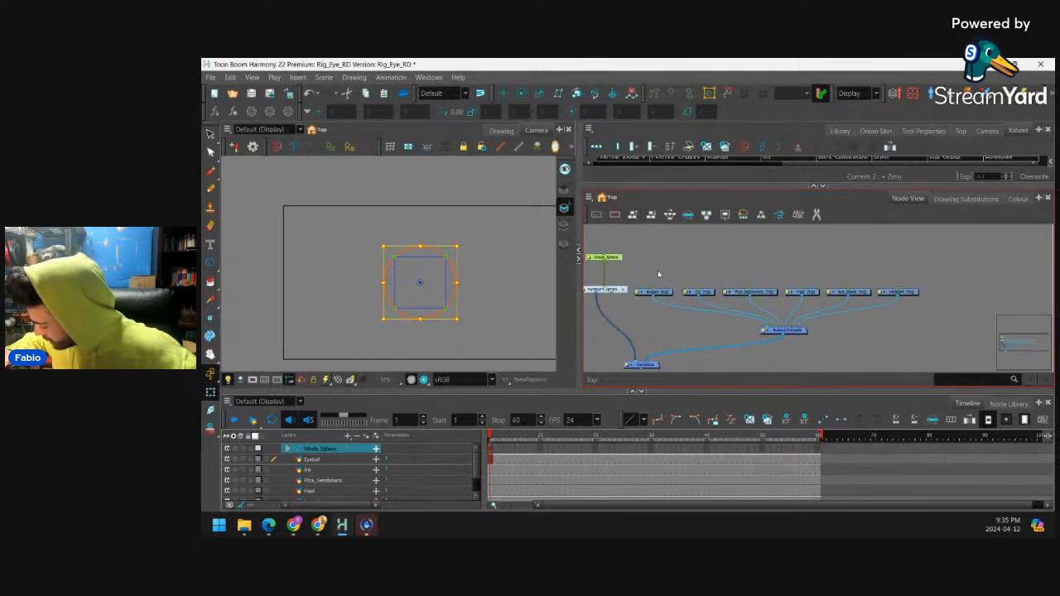
left_click_drag(662, 362, 686, 329)
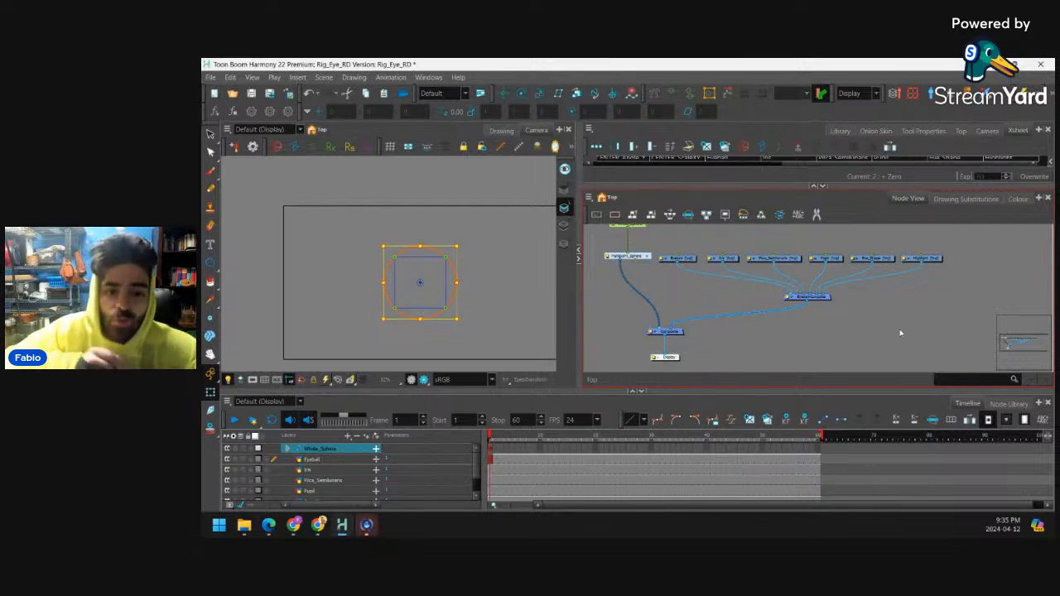
Add a colour named Eyewhite to the Rig_Eye_RD palette, set to off-white RGB 255, 253, 239, and return to the node network
left_click(1016, 200)
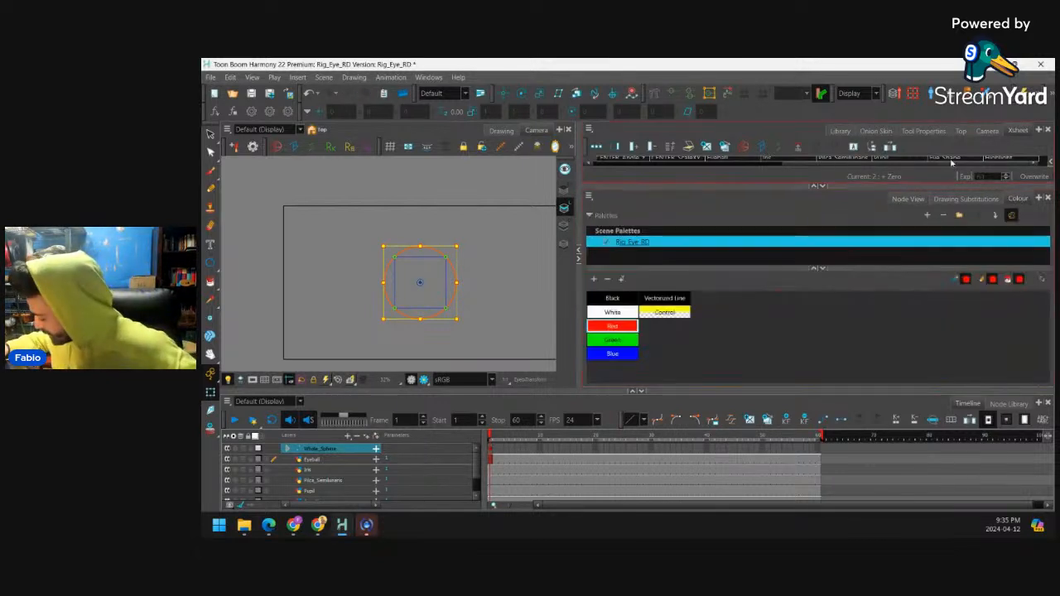
left_click(593, 279)
double_click(687, 327)
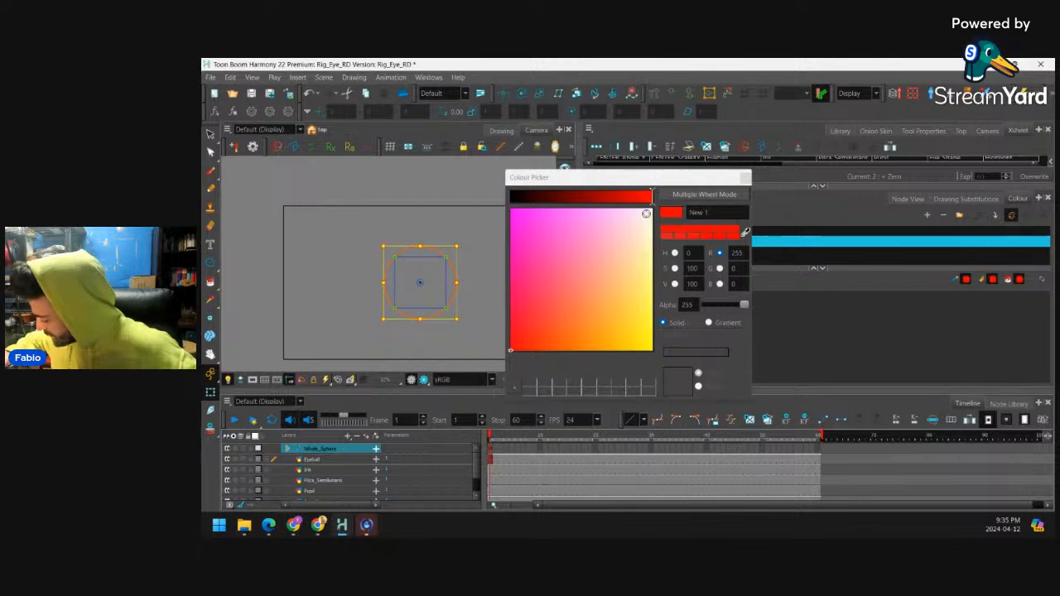
left_click(651, 217)
left_click_drag(711, 213, 686, 210)
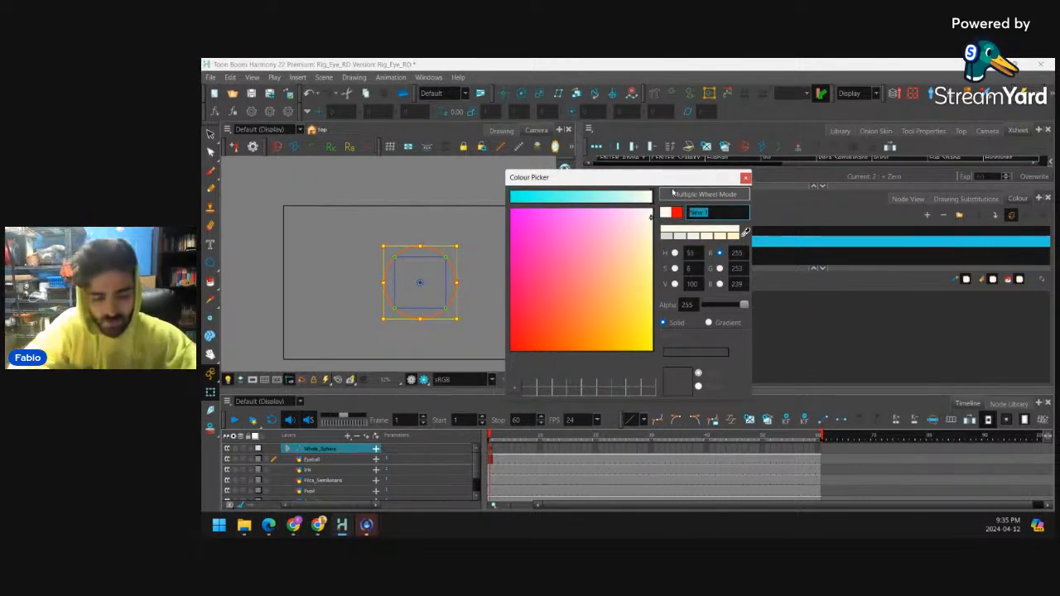
type("Eyewhite")
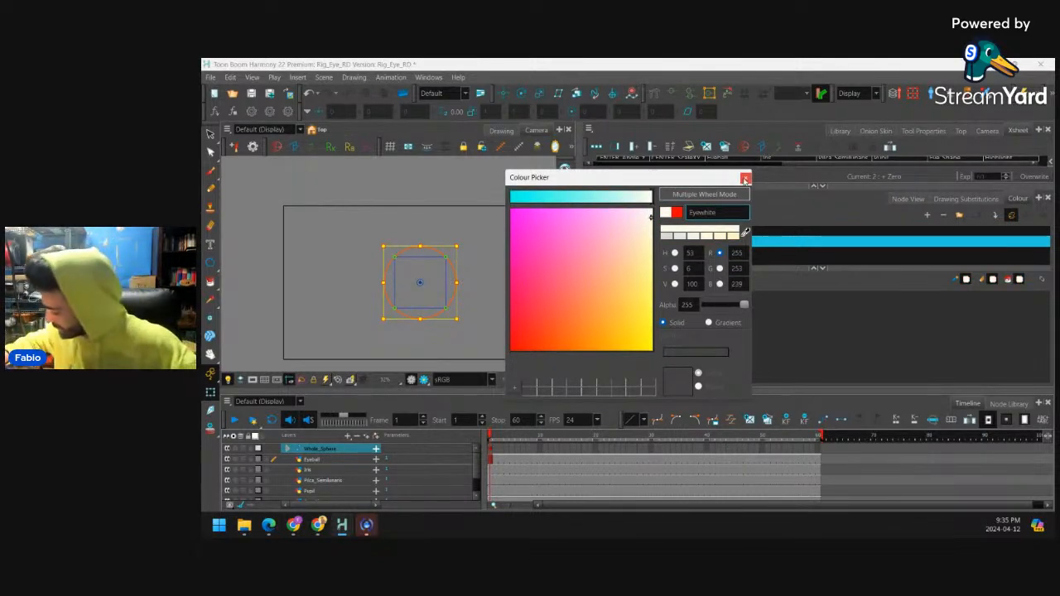
left_click(745, 178)
left_click(908, 199)
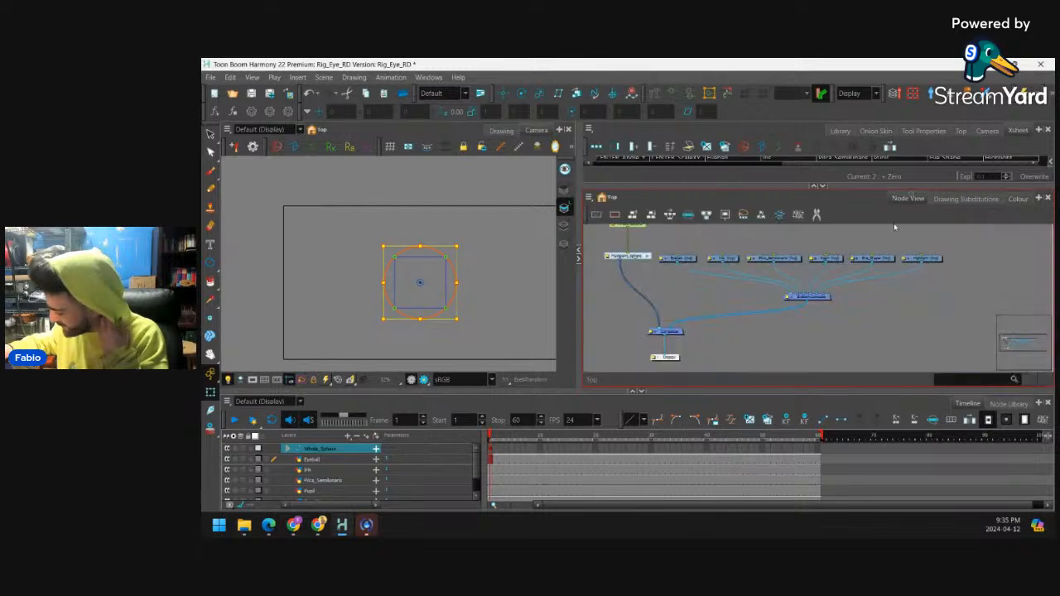
Draw a small circle around the centre point in the Eyeball drawing with the Ellipse tool
left_click(886, 277)
left_click(886, 260)
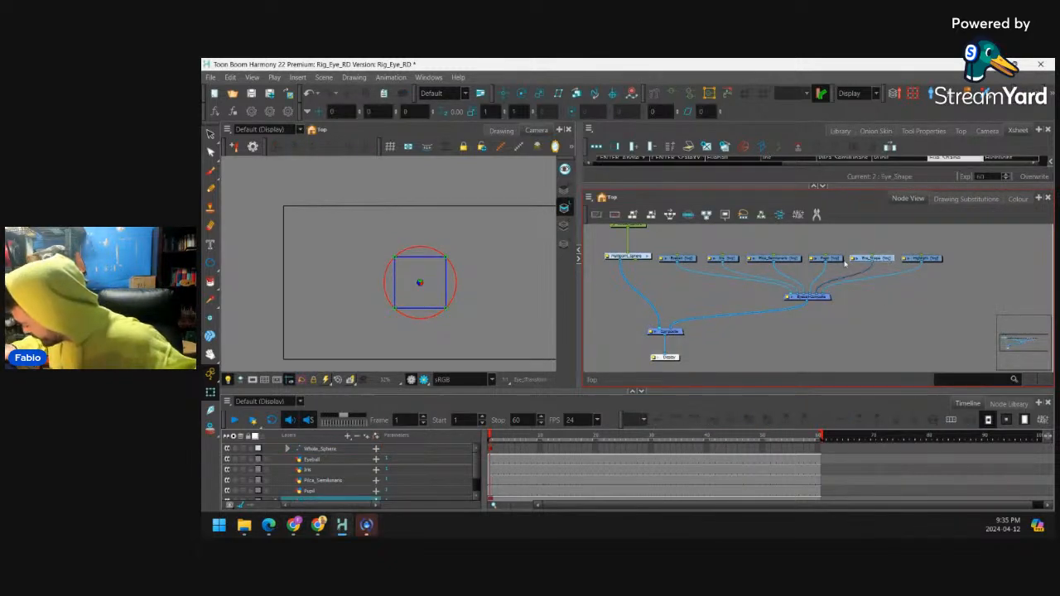
left_click(832, 260)
left_click(790, 260)
left_click(687, 259)
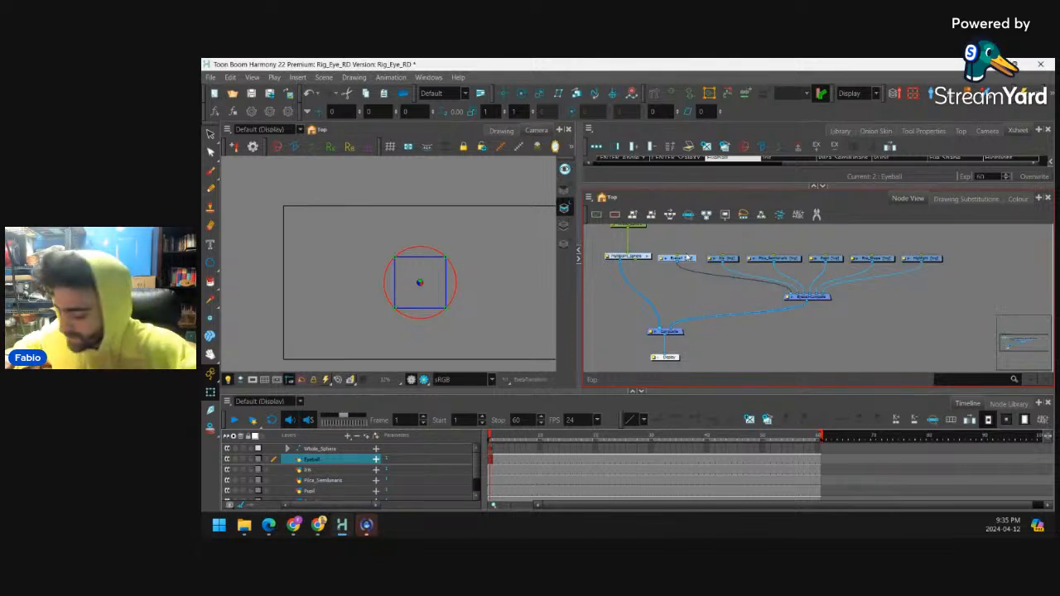
left_click(210, 264)
key("2")
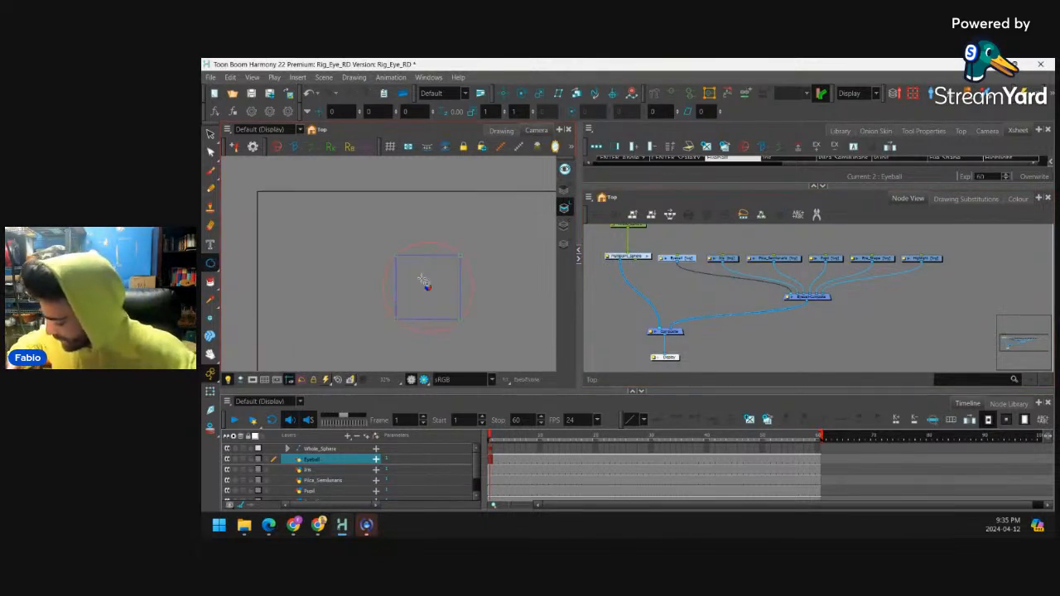
key("2")
key("2")
key("2")
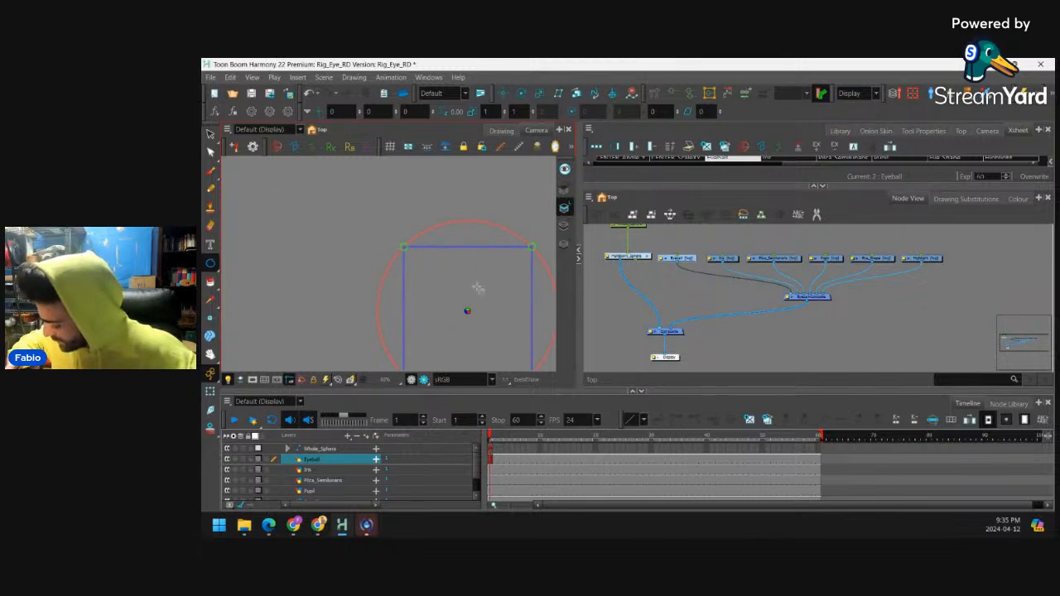
key("2")
key("2")
key("2")
key("2")
key("2")
key("2")
left_click_drag(478, 289, 413, 319)
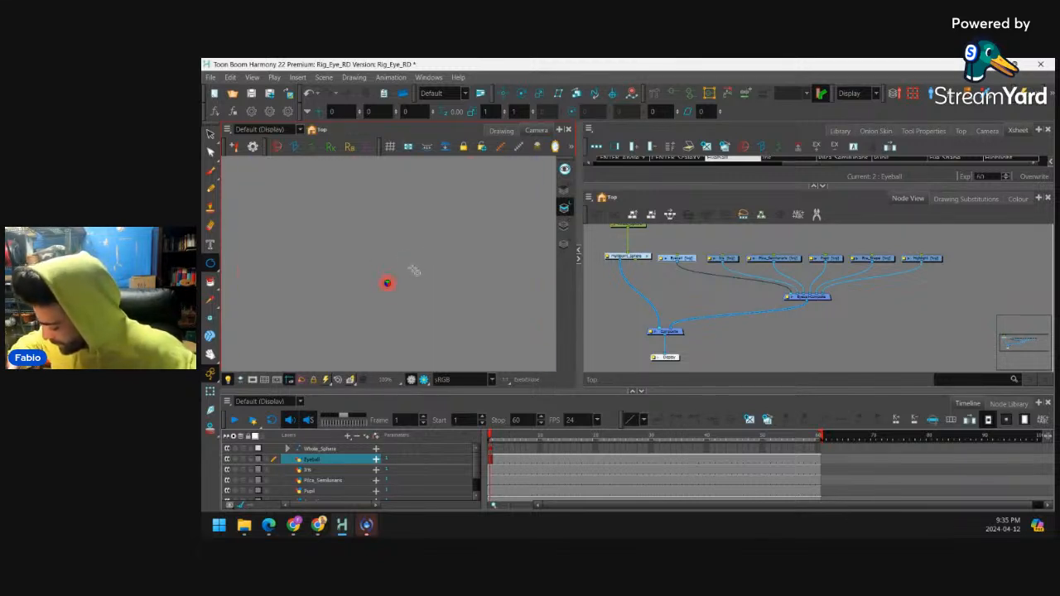
key("2")
key("2")
key("2")
key("2")
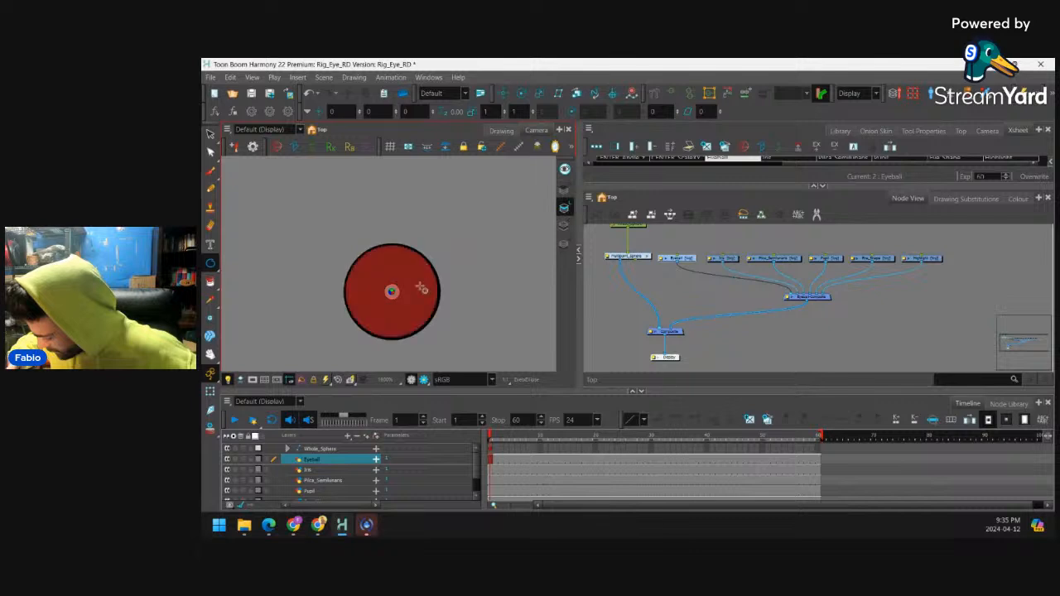
key("2")
left_click_drag(421, 244, 425, 227)
key("2")
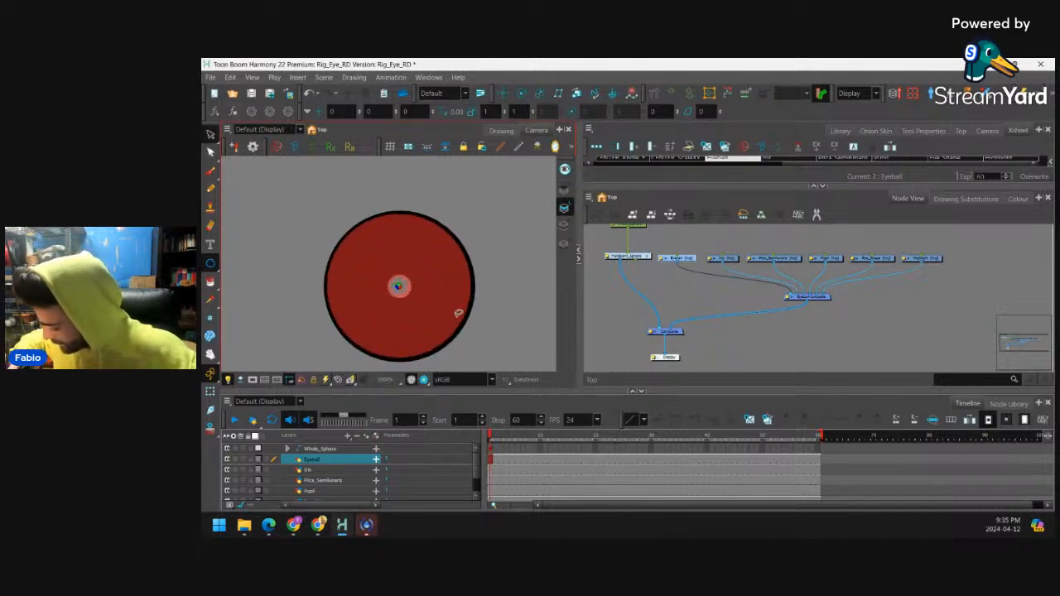
Select the Eyeball circle, scale it down slightly, and nudge it sideways to align it with the centre point
key("alt+s")
key("2")
left_click(455, 293)
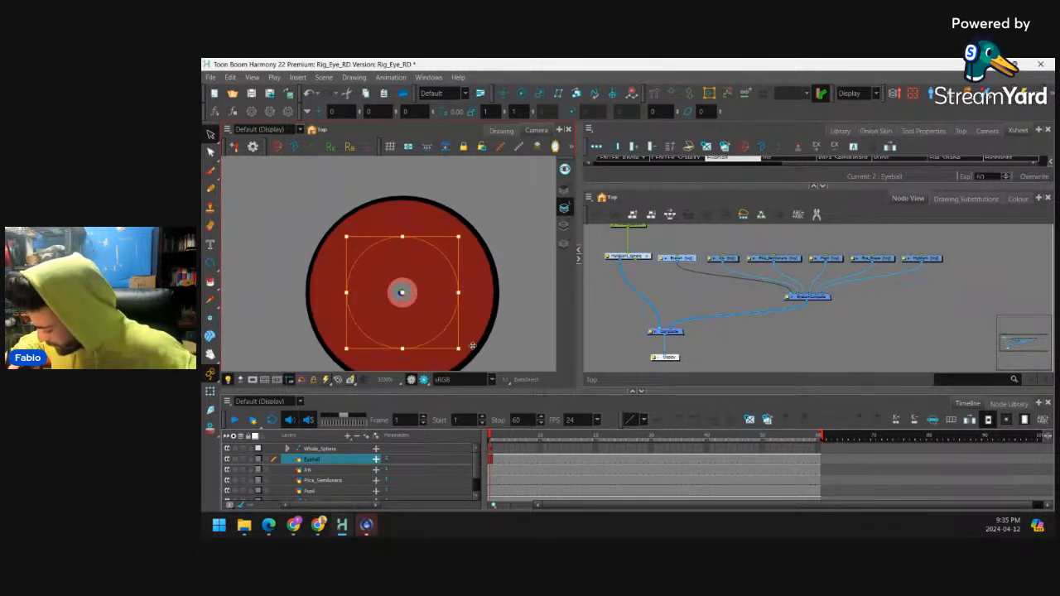
left_click_drag(458, 348, 448, 339)
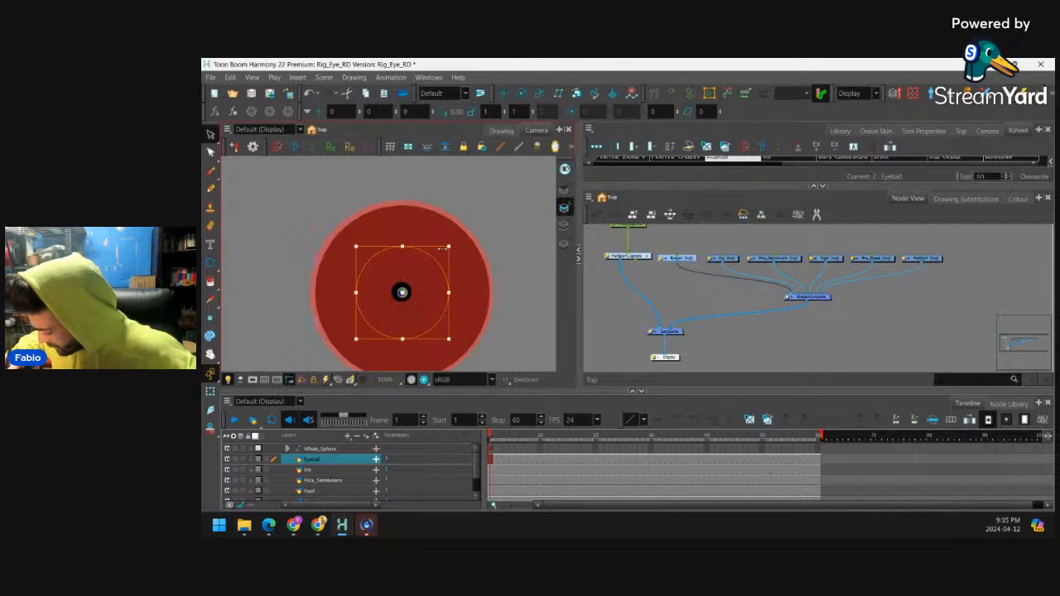
key("Right")
key("Left")
key("Left")
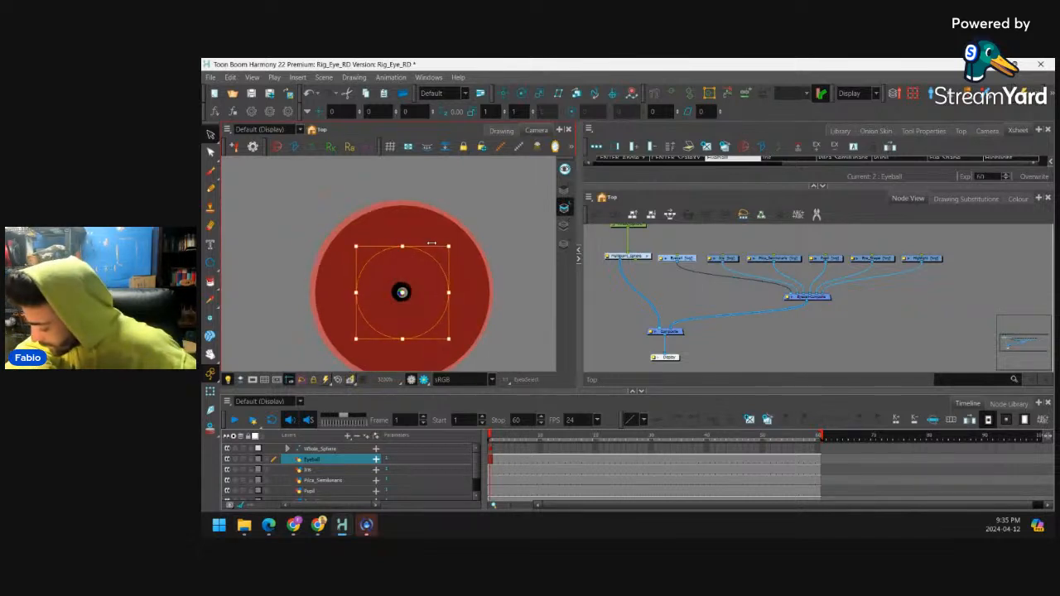
key("Right")
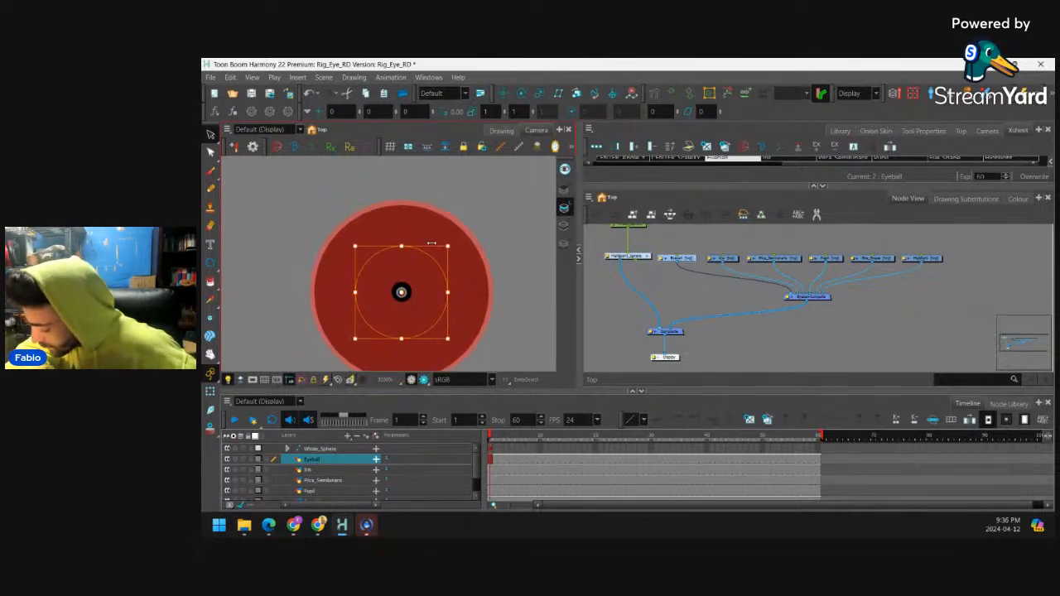
Compare the Eyeball circle's size and centring with the surrounding sphere deformation guides
key("2")
key("2")
key("2")
key("2")
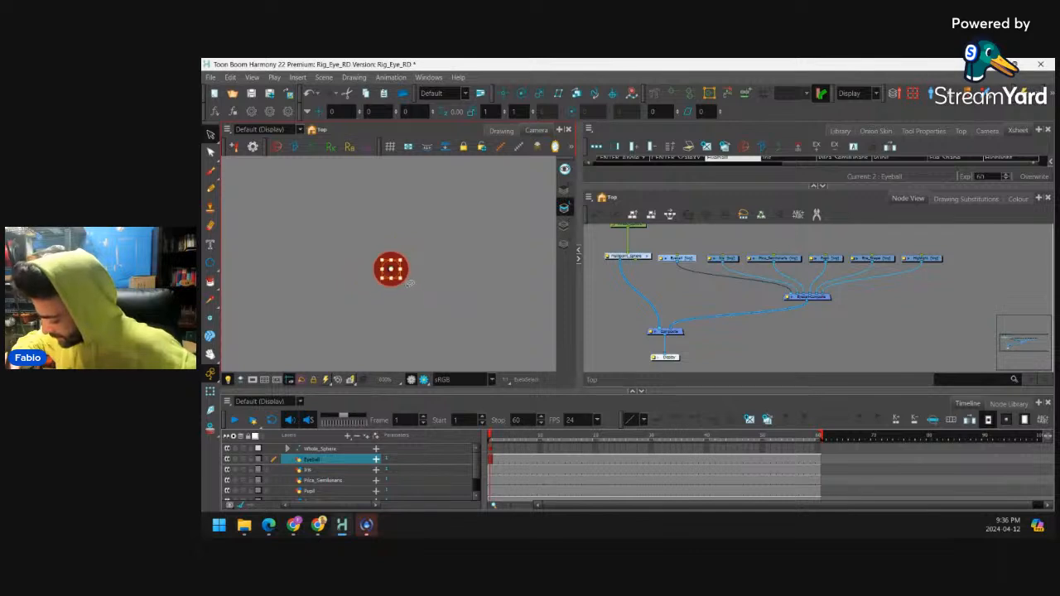
key("1")
key("1")
key("1")
key("1")
key("1")
key("1")
key("1")
key("1")
key("1")
key("1")
key("1")
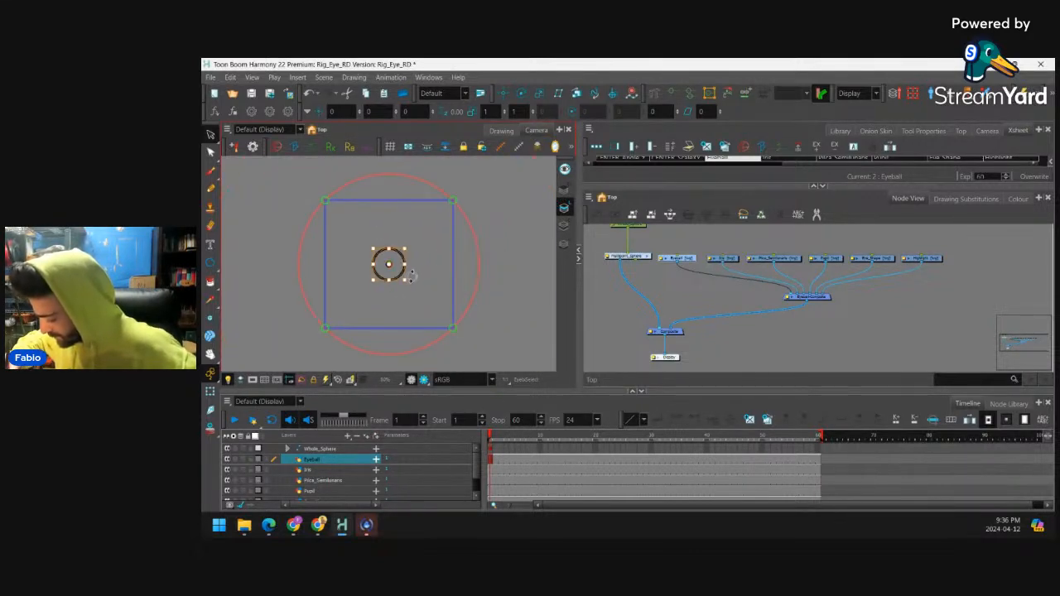
Enlarge the Eyeball circle almost to the red guide circle and fill it with Eyewhite on the colour art layer
left_click_drag(405, 280, 420, 298)
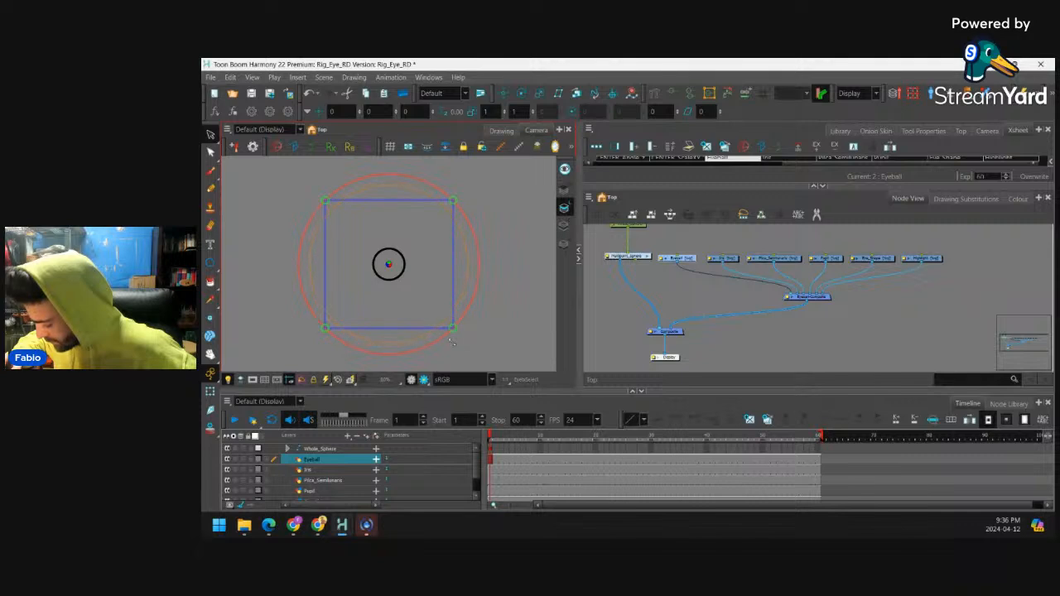
left_click_drag(451, 339, 453, 334)
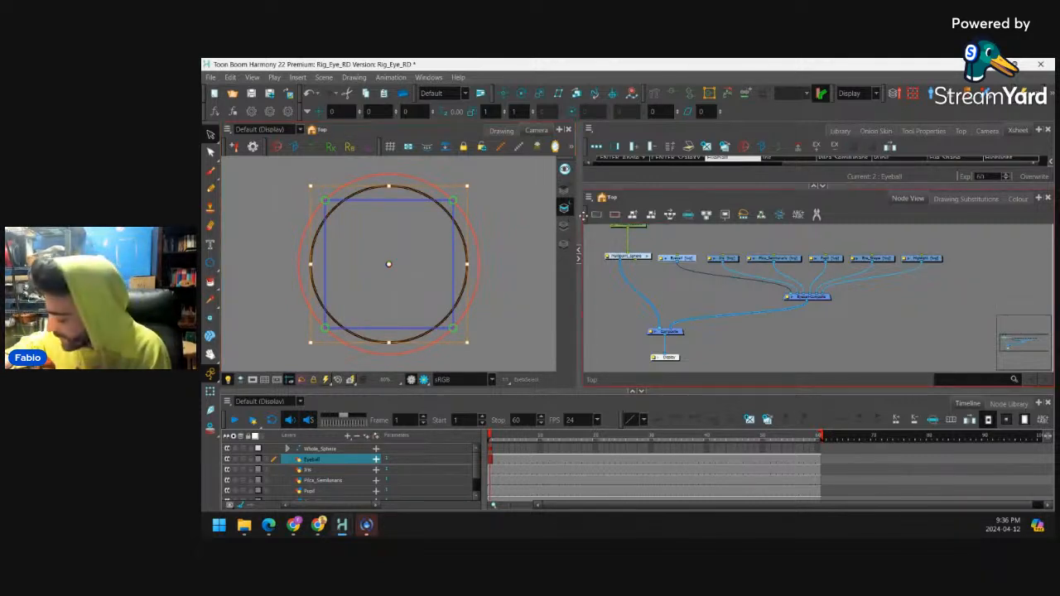
left_click(564, 224)
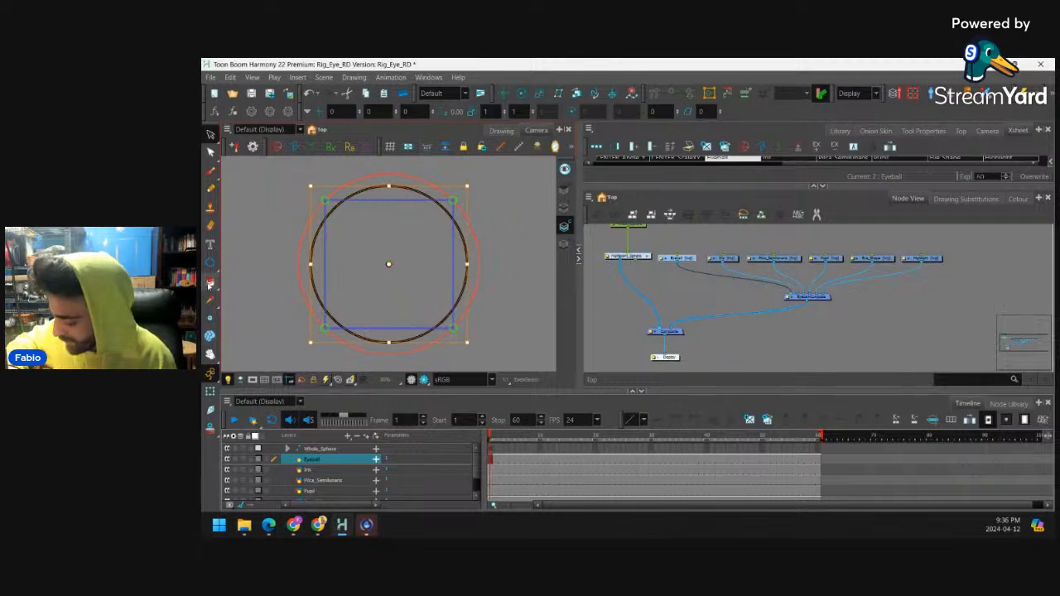
left_click(210, 281)
left_click(1018, 199)
left_click(654, 326)
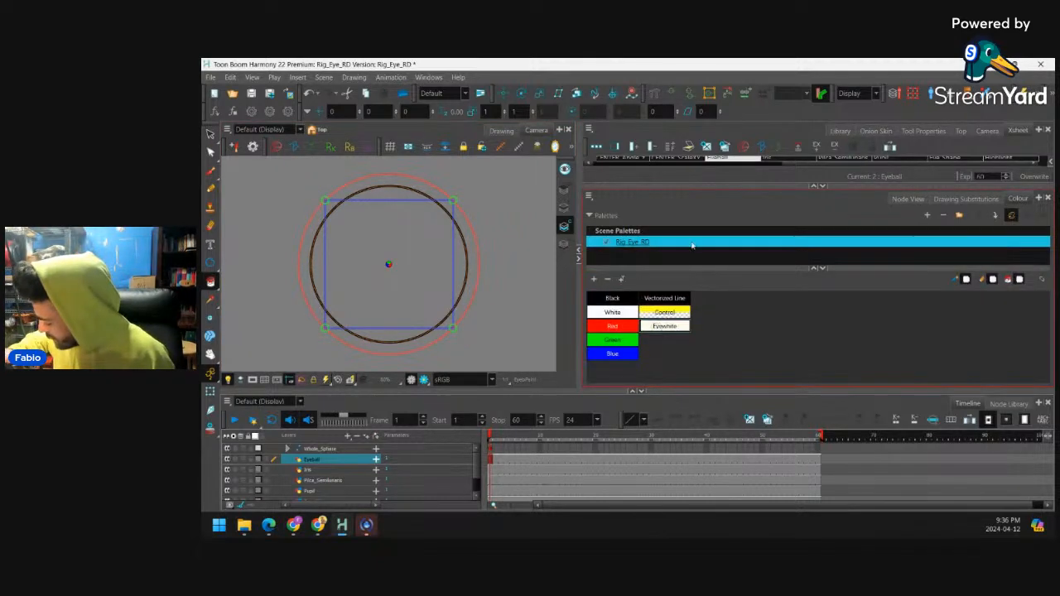
left_click(402, 293)
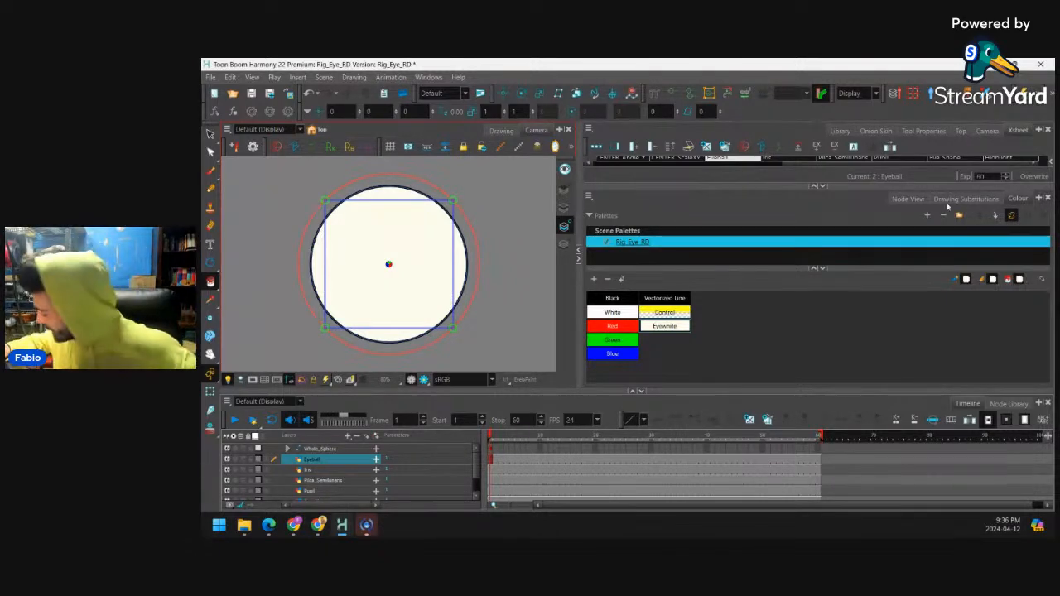
Move the Eye_Shape node ahead of the other drawing nodes and reconnect it to the first port of Eyeball-Composite
left_click(907, 199)
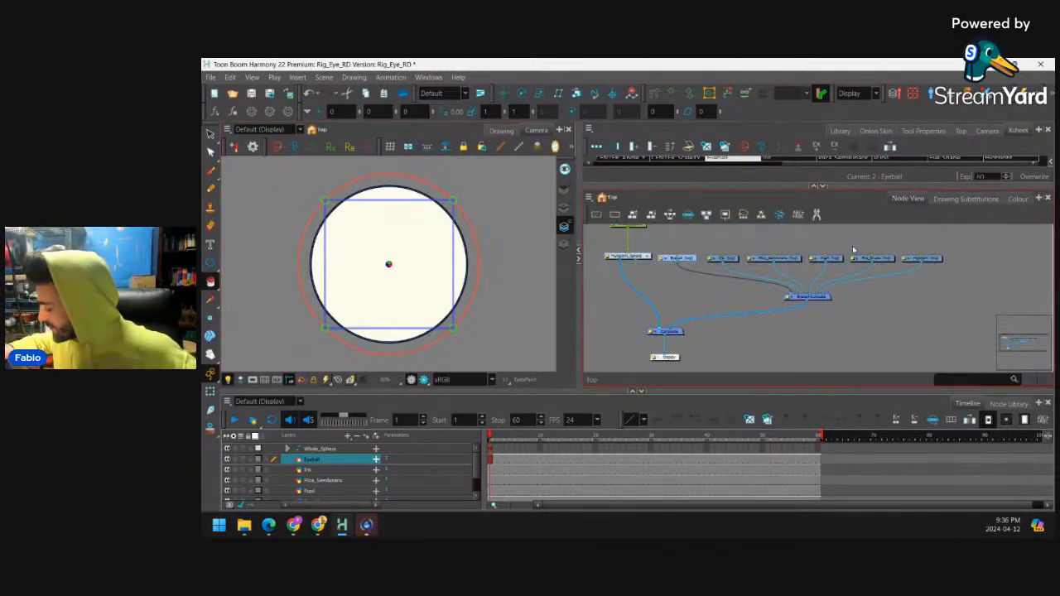
left_click(865, 291)
scroll(865, 289, "up", 3)
left_click(874, 282)
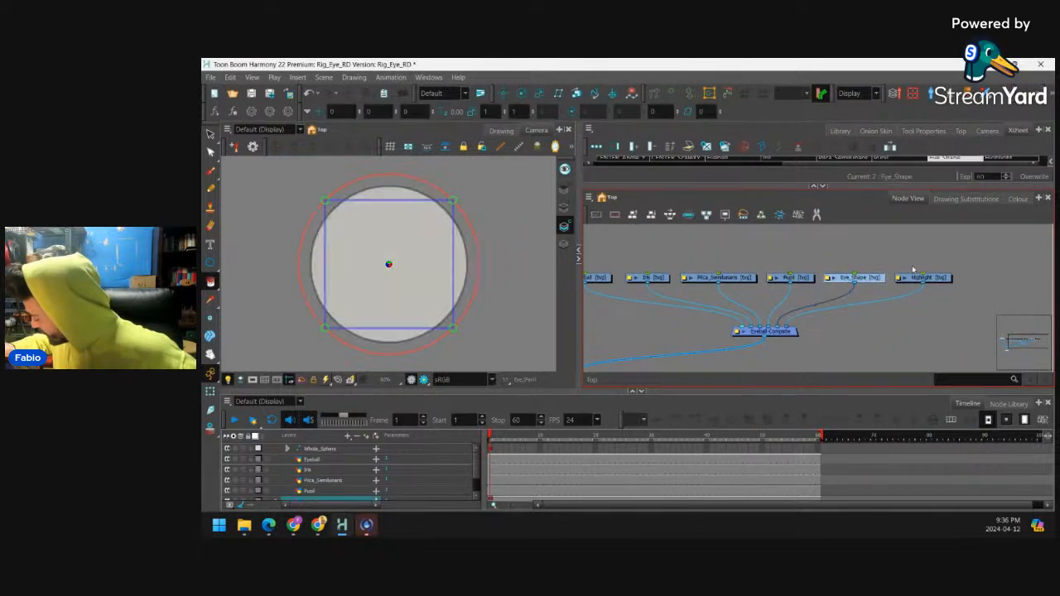
left_click_drag(870, 280, 727, 246)
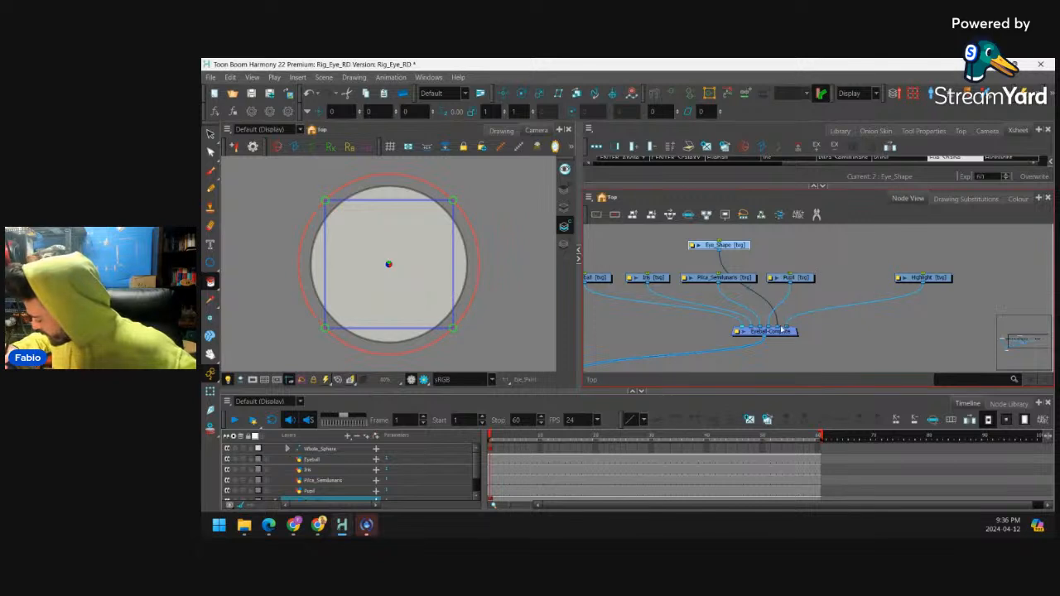
left_click_drag(780, 329, 743, 327)
Clear the Eyeball node out of the way and reorder Plica_Semilunaris to follow Eye_Shape in the Eyeball-Composite ports
left_click_drag(746, 290, 761, 272)
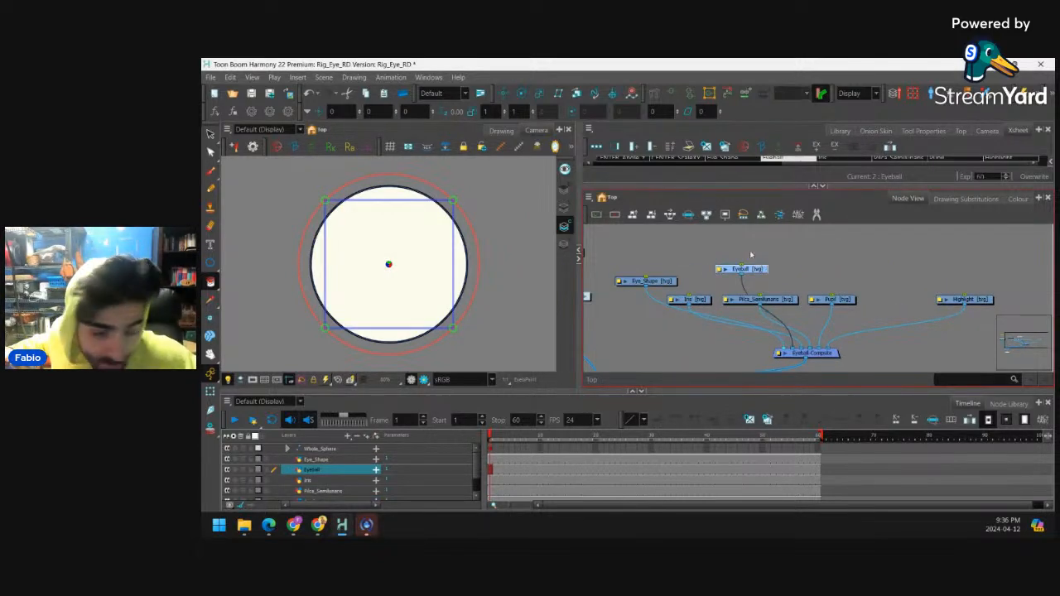
left_click_drag(763, 269, 814, 256)
left_click_drag(766, 300, 735, 287)
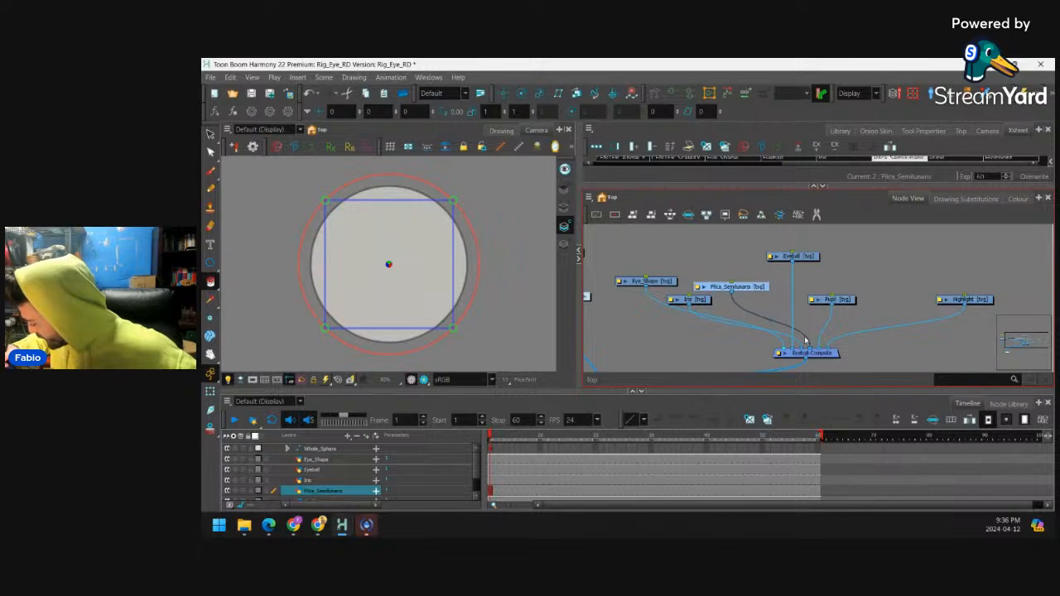
left_click_drag(811, 351, 788, 350)
Place the Highlight and Pupil nodes after Plica_Semilunaris and reconnect them to the composite in that order
left_click_drag(702, 303, 736, 237)
left_click_drag(970, 300, 851, 287)
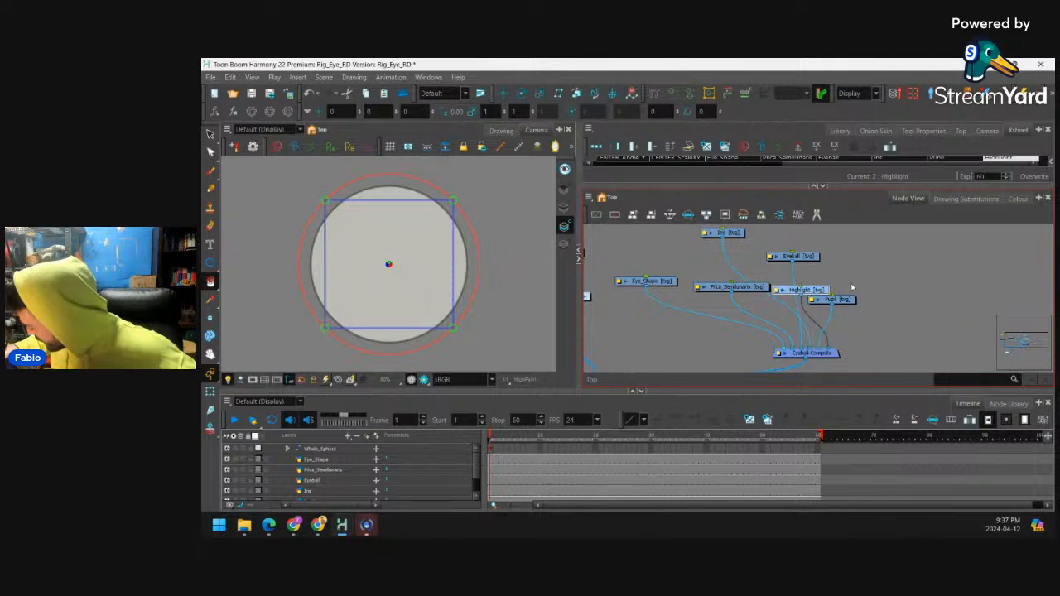
left_click_drag(832, 352, 809, 361)
left_click_drag(844, 301, 870, 293)
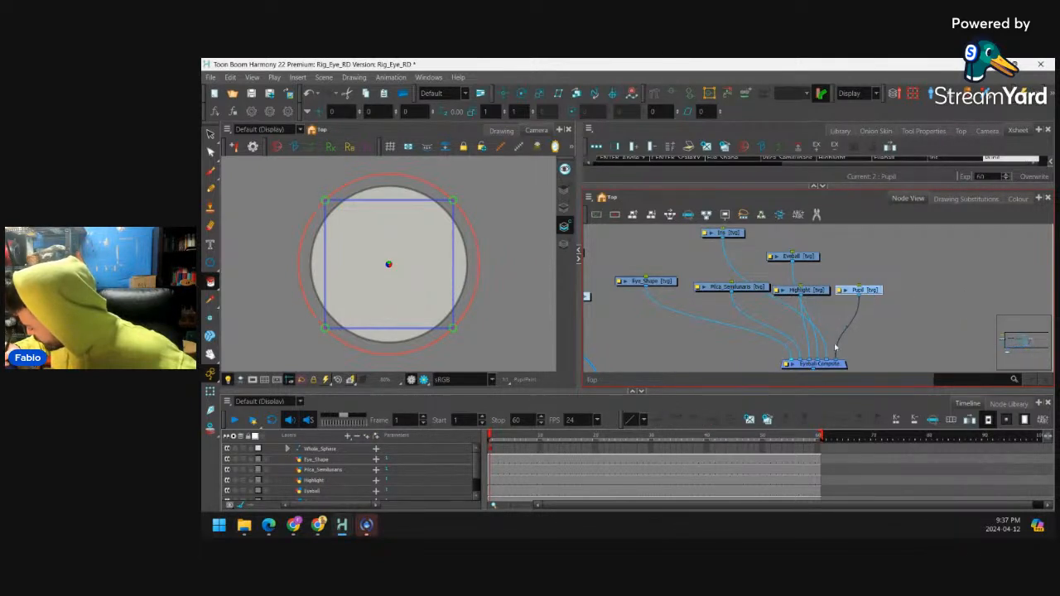
left_click_drag(835, 360, 818, 360)
left_click(814, 291)
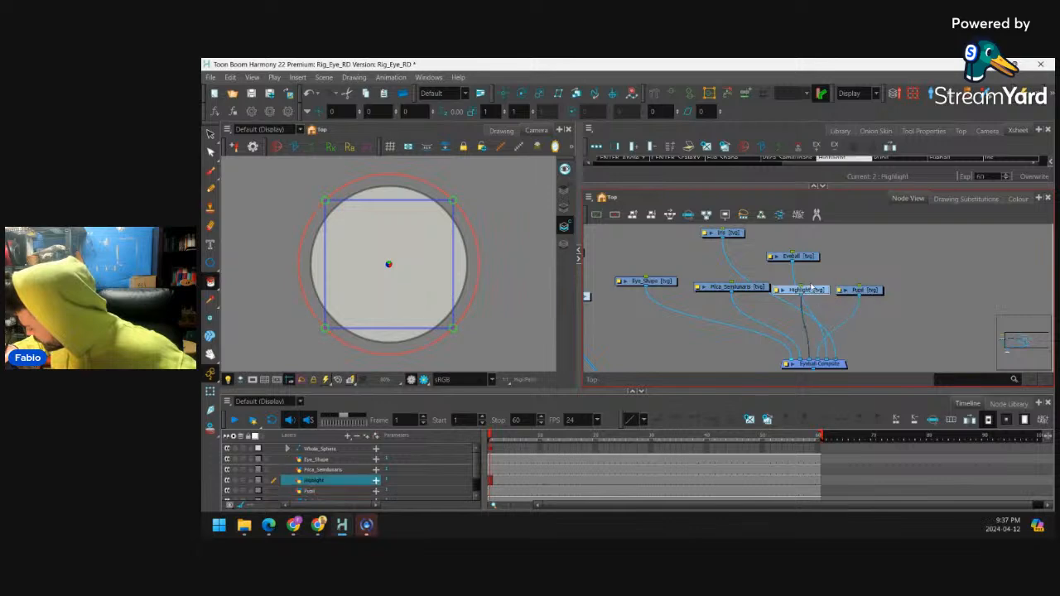
Move the Iris and Eyeball nodes to the end of the row, with Iris connected ahead of Eyeball
left_click_drag(814, 259, 1012, 287)
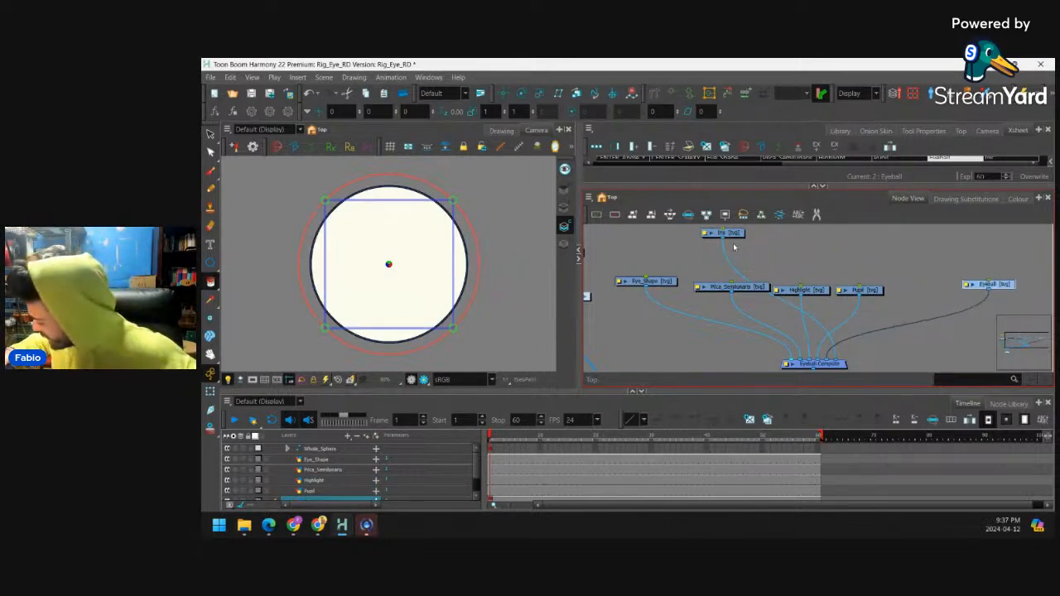
left_click_drag(730, 236, 926, 283)
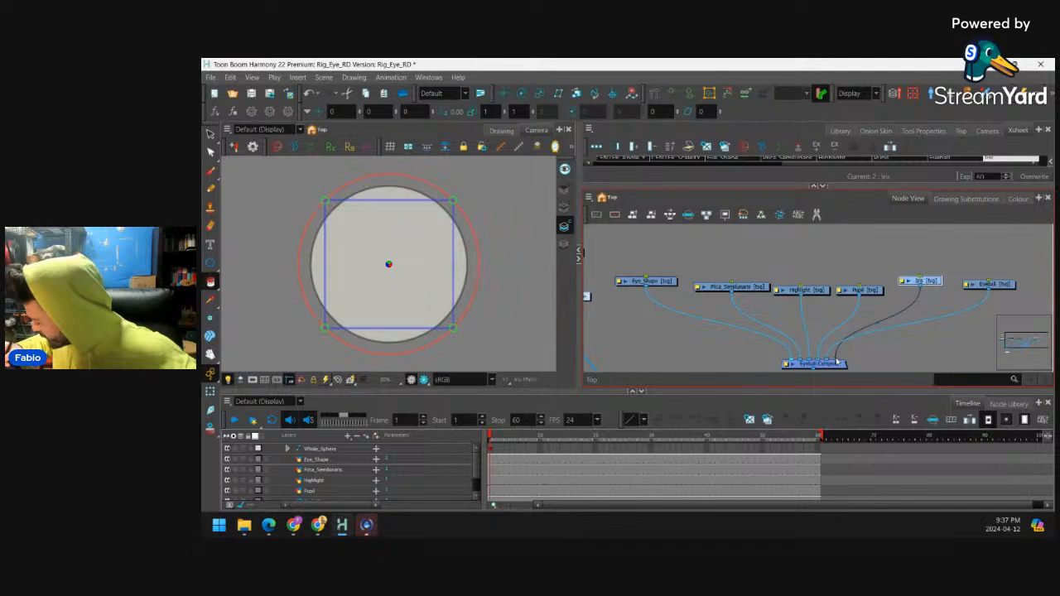
left_click_drag(830, 355, 829, 359)
left_click_drag(916, 277, 918, 280)
Select all six eye drawing nodes and arrange them in one tidy, evenly spaced row
mouse_move(636, 255)
left_mouse_down()
mouse_move(859, 307)
mouse_move(1008, 298)
left_mouse_up()
left_click(687, 215)
left_click(828, 248)
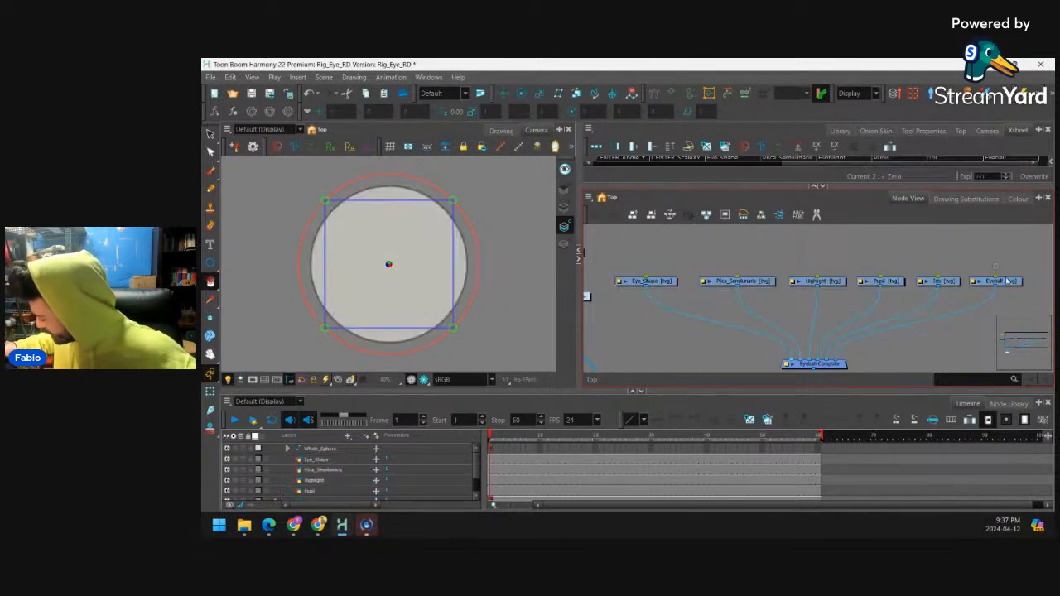
On the Eye_Shape drawing's line art layer, draw a wide, flat rectangle centred inside the eyeball circle
left_click(987, 283)
left_click(660, 282)
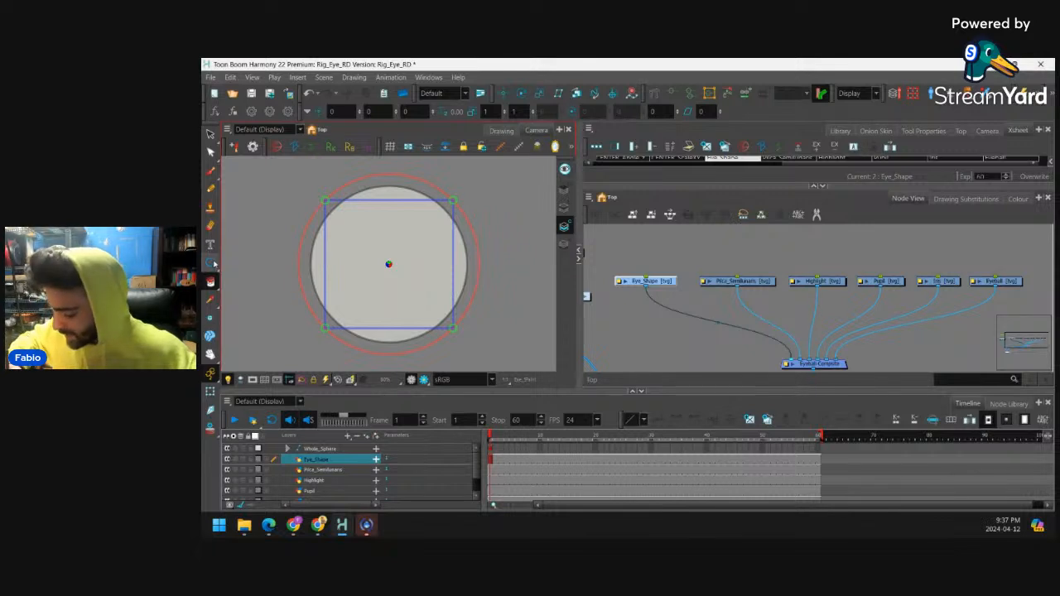
left_click(211, 263)
left_click(249, 262)
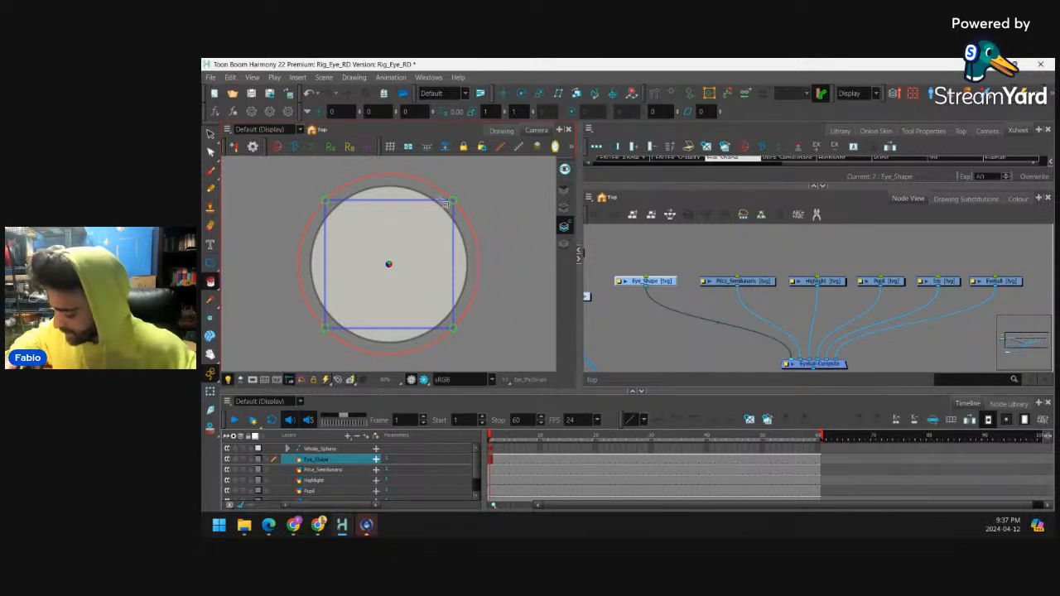
key("2")
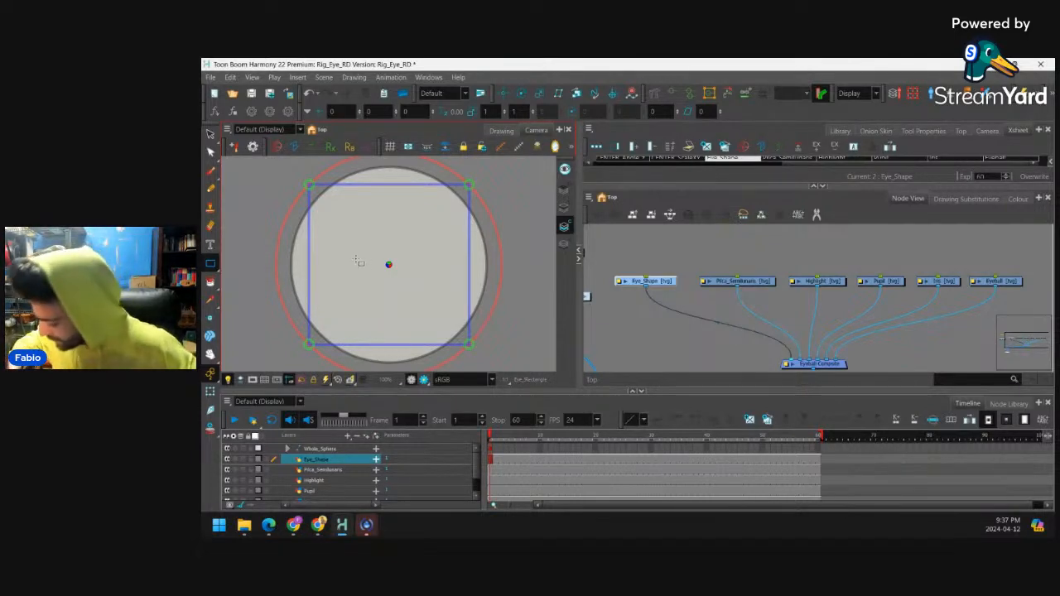
left_click_drag(347, 250, 416, 285)
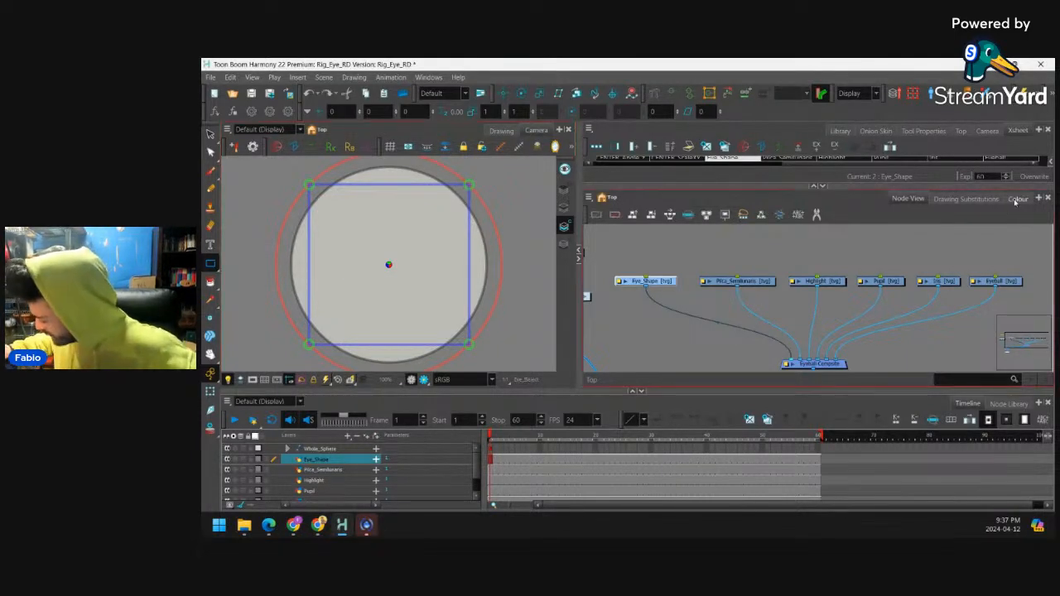
left_click(1018, 198)
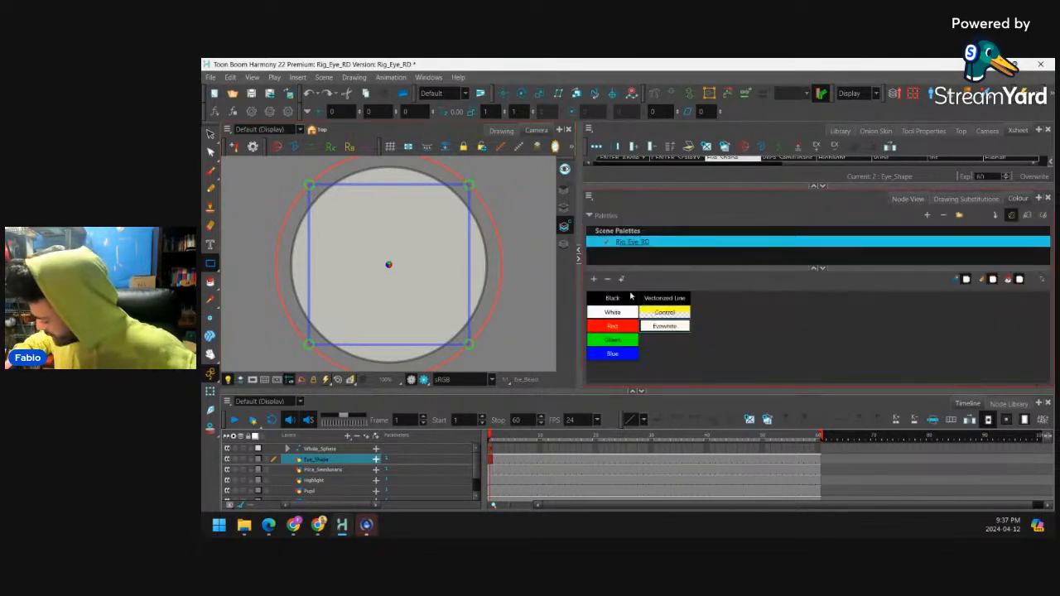
left_click(908, 199)
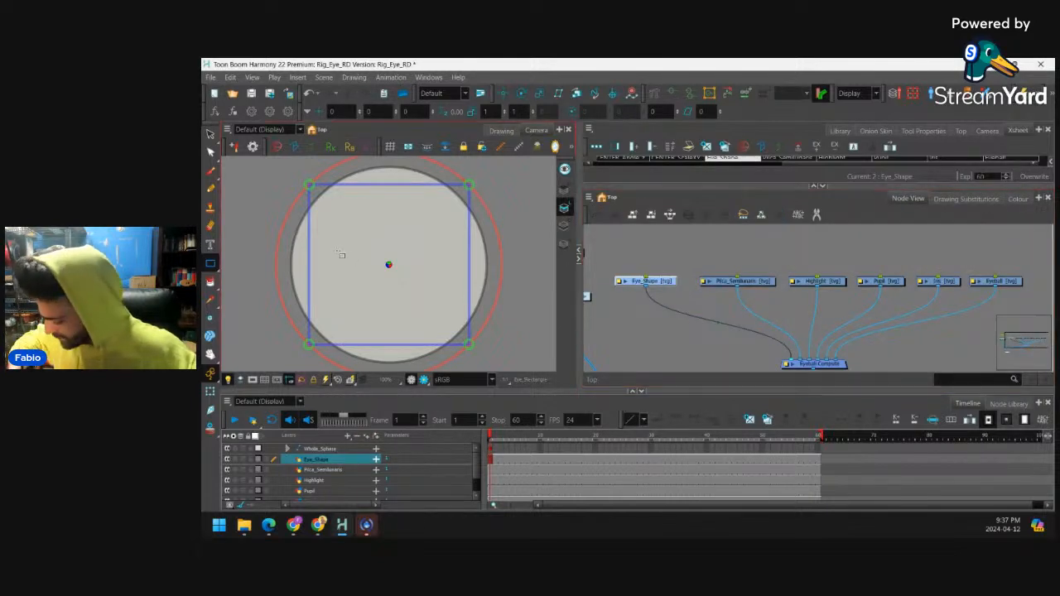
left_click_drag(327, 247, 450, 285)
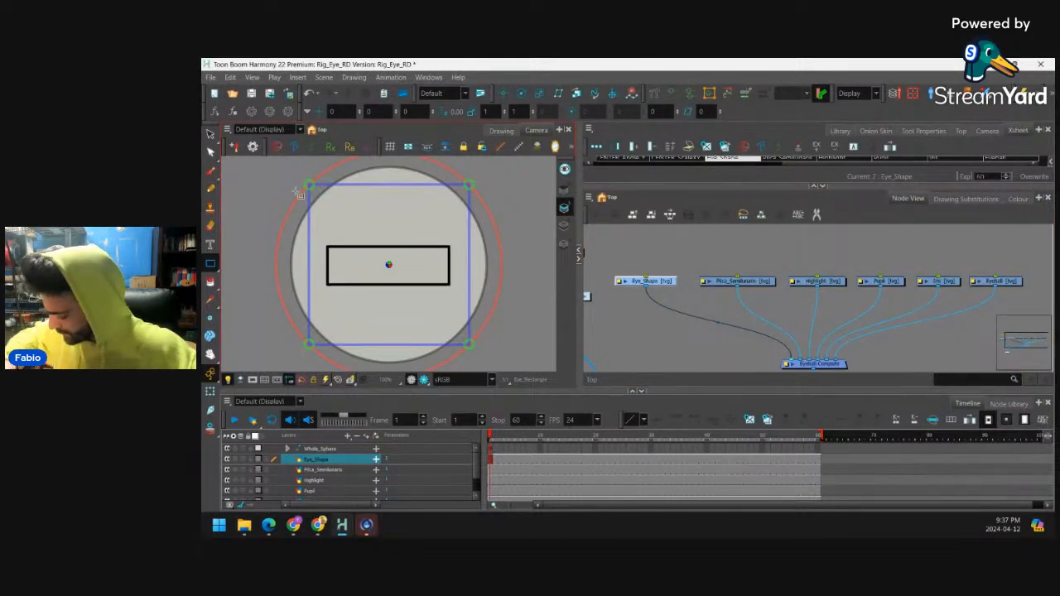
Use the Contour Editor to bow the rectangle's upper and lower edges outward into curves
left_click(211, 152)
key("2")
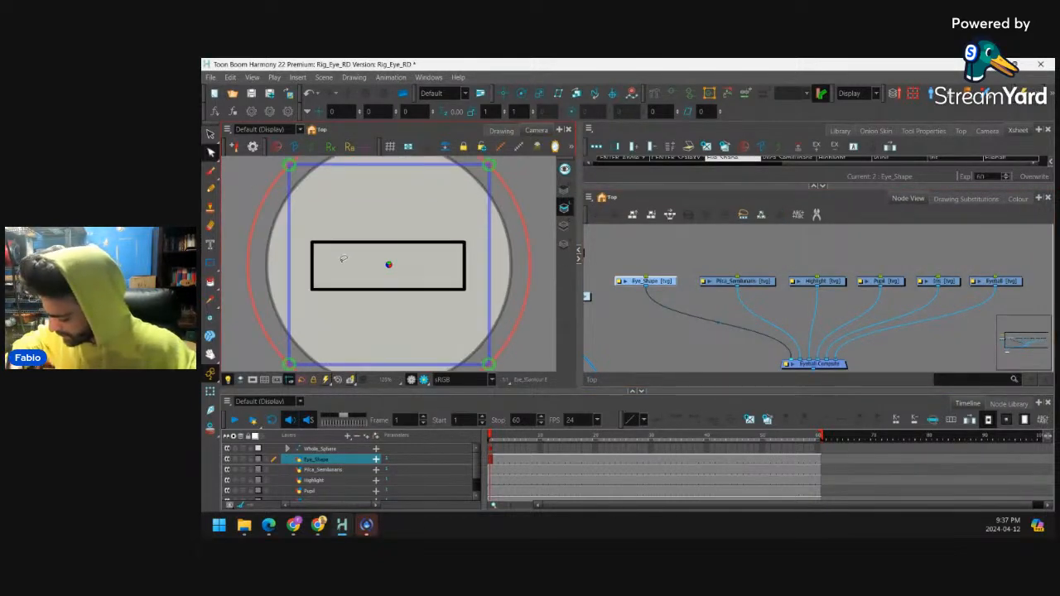
key("2")
left_click(390, 237)
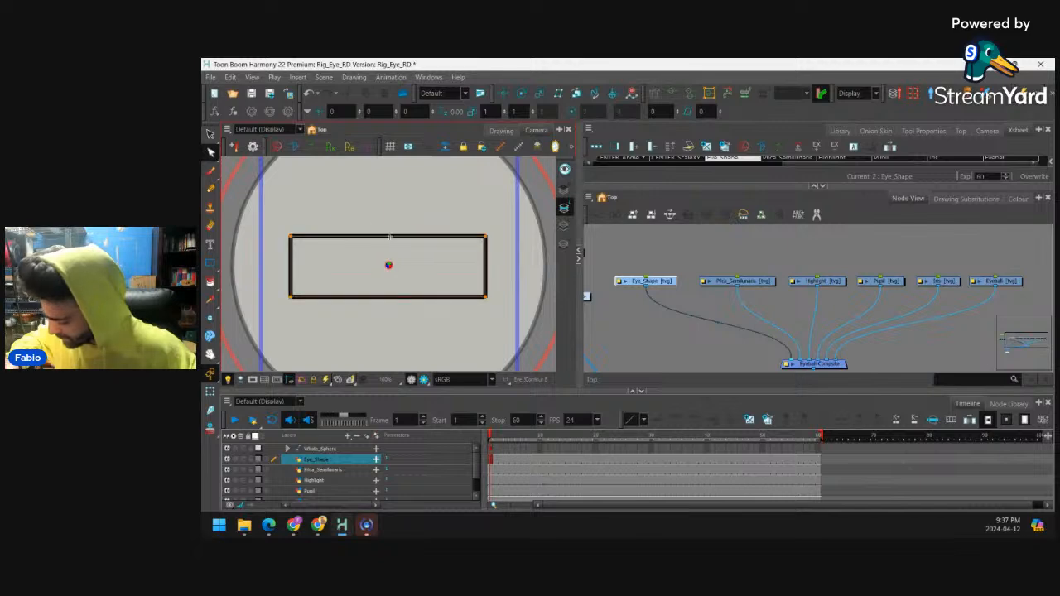
left_click_drag(389, 236, 389, 212)
left_click_drag(392, 318, 393, 328)
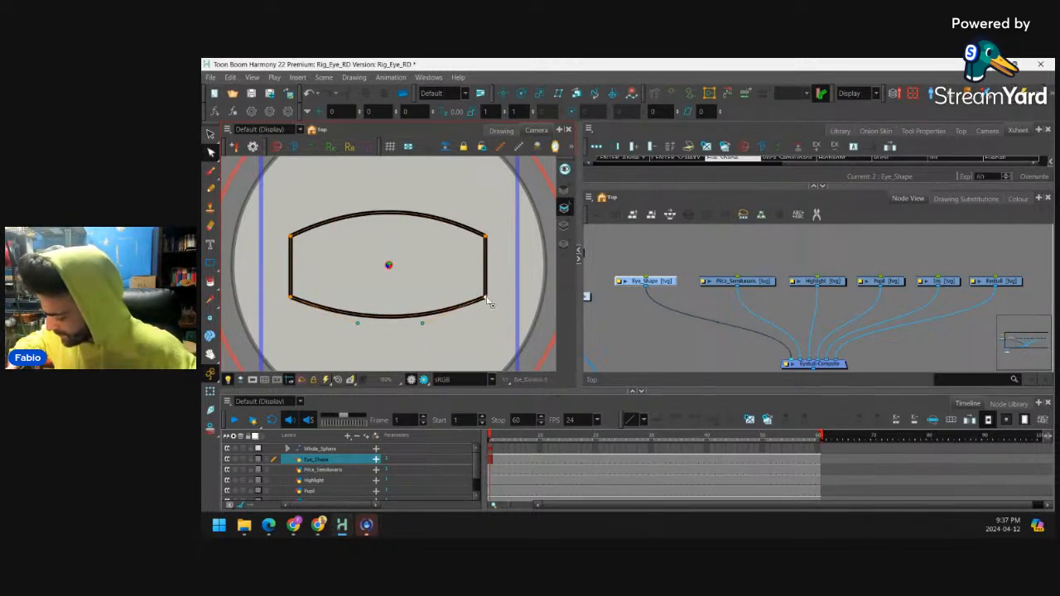
Delete the shape's lower-right corner point and move the remaining right point to mid-height to form a rounded end
key("Delete")
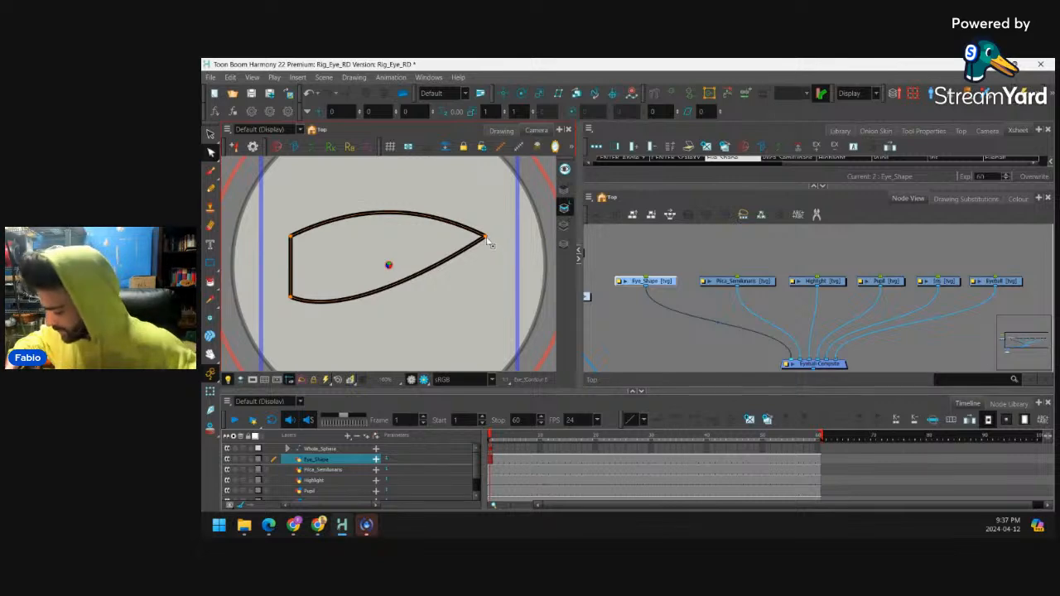
left_click(486, 237)
left_click_drag(486, 237, 483, 265)
left_click_drag(483, 313, 481, 302)
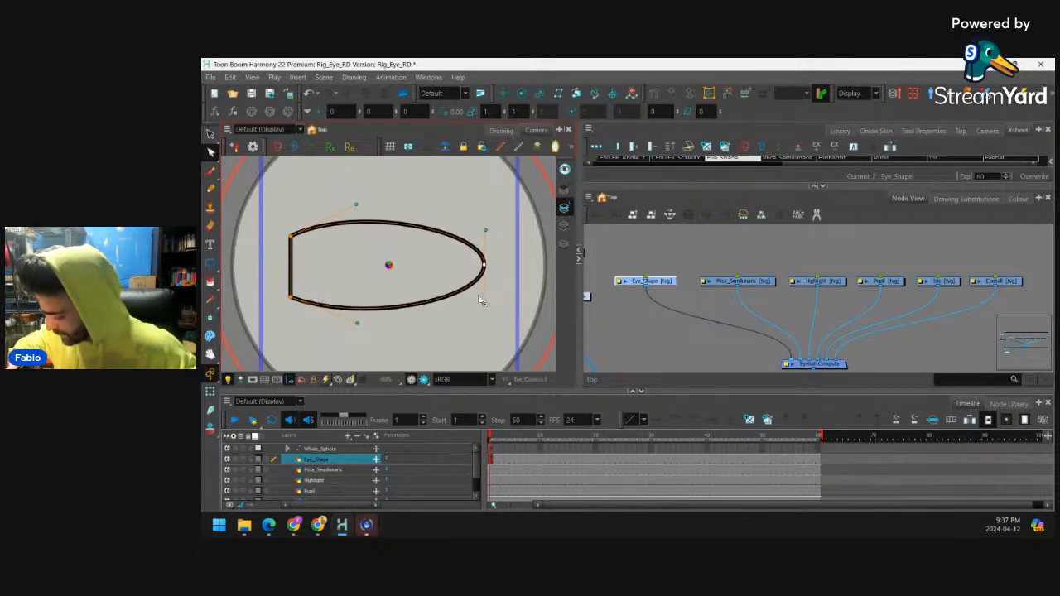
Add a contour point on the shape's left edge, pull it outward, and reshape the neighbouring points into an inner eye corner
left_click(291, 266, "ctrl")
left_click_drag(290, 265, 317, 239)
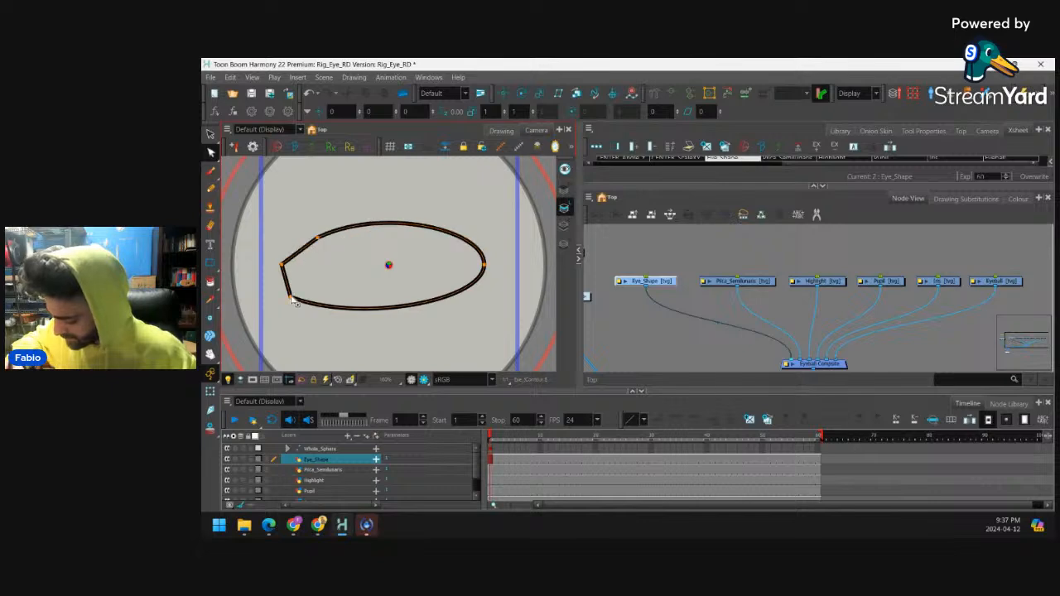
mouse_move(291, 296)
left_mouse_down()
mouse_move(307, 289)
mouse_move(284, 281)
left_mouse_up()
left_click_drag(318, 239, 300, 262)
left_click_drag(335, 214, 389, 174)
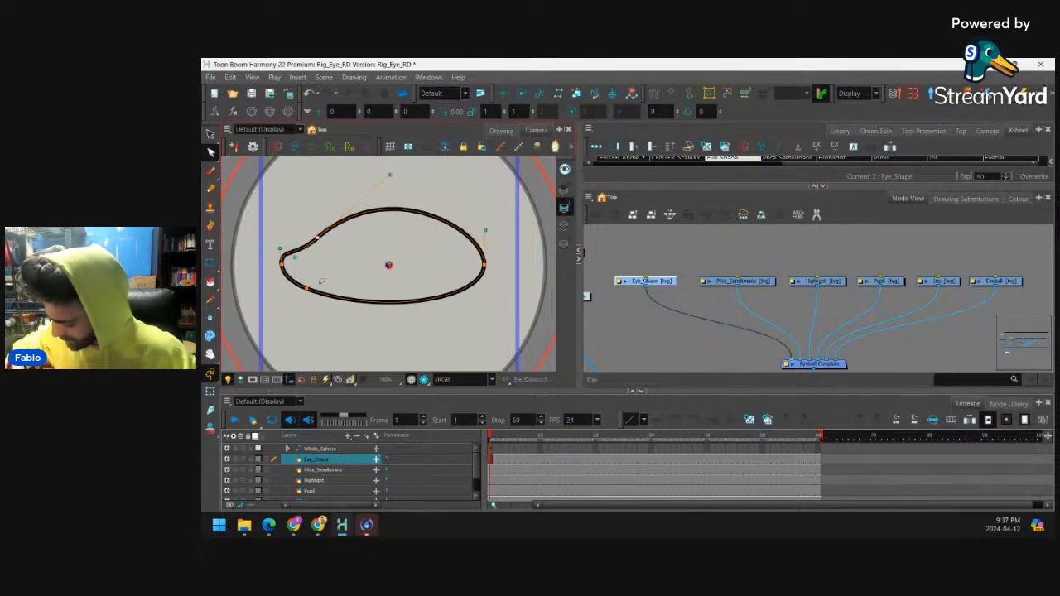
Raise the lower point beside the inner corner, bulge the lower lid curve downward, and lift the outer corner slightly
left_click(307, 289)
left_click_drag(309, 290, 313, 280)
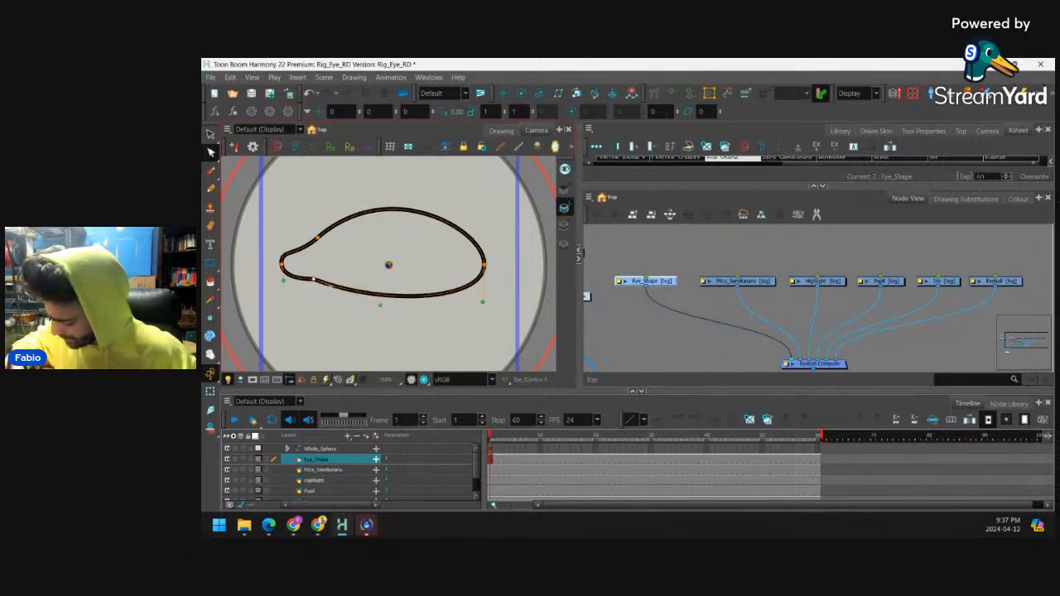
left_click_drag(382, 305, 409, 348)
left_click_drag(484, 265, 485, 252)
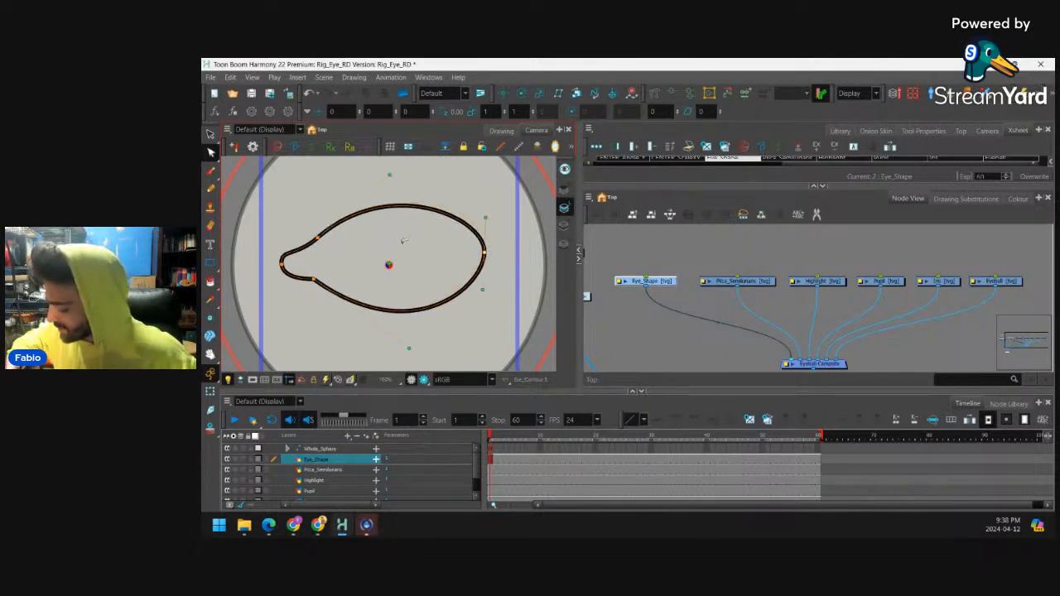
Refine the inner corner's upper point and adjust the curve handles of the upper lid
left_click(283, 265)
left_click_drag(281, 254, 318, 241)
left_click(314, 280)
left_click(283, 265)
left_click_drag(399, 190, 403, 163)
left_click_drag(486, 218, 488, 227)
left_click_drag(404, 165, 382, 171)
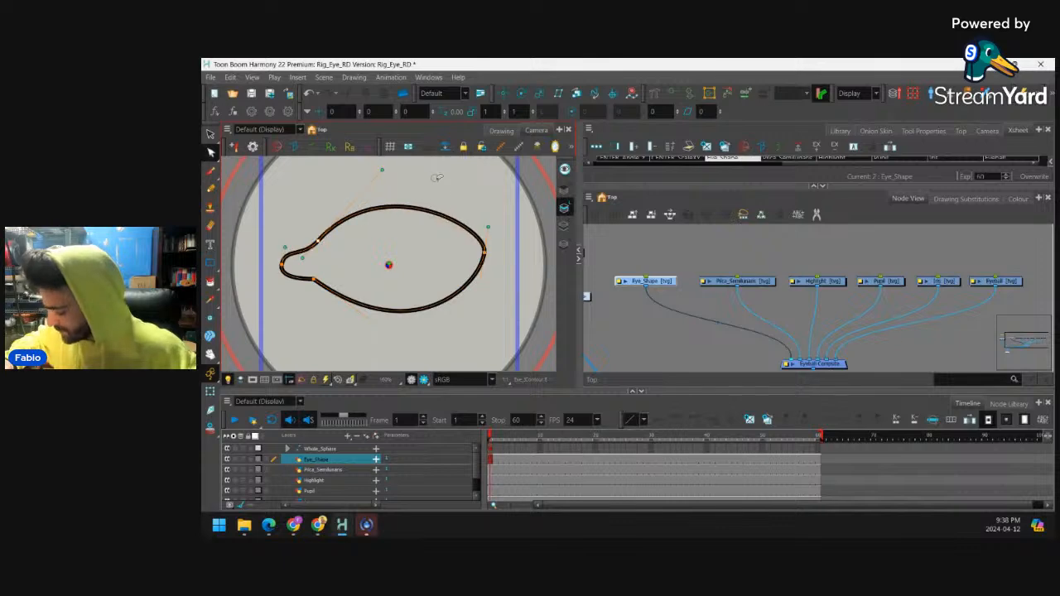
left_click(437, 176)
key("1")
key("1")
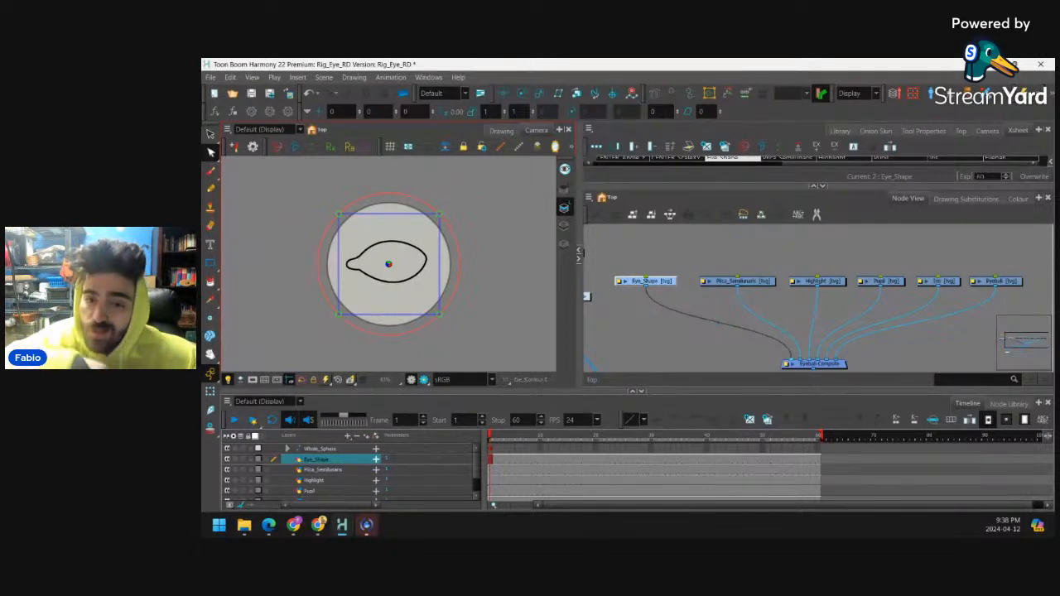
Select the Iris drawing and activate the Ellipse tool for work around the eye's centre
left_click(946, 281)
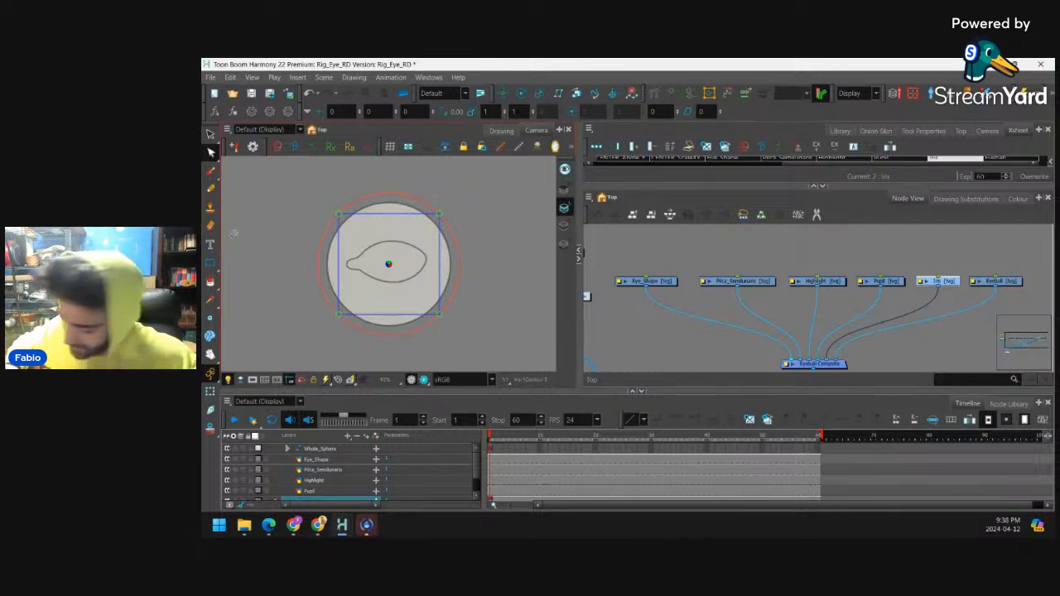
left_click(210, 263)
left_click(237, 273)
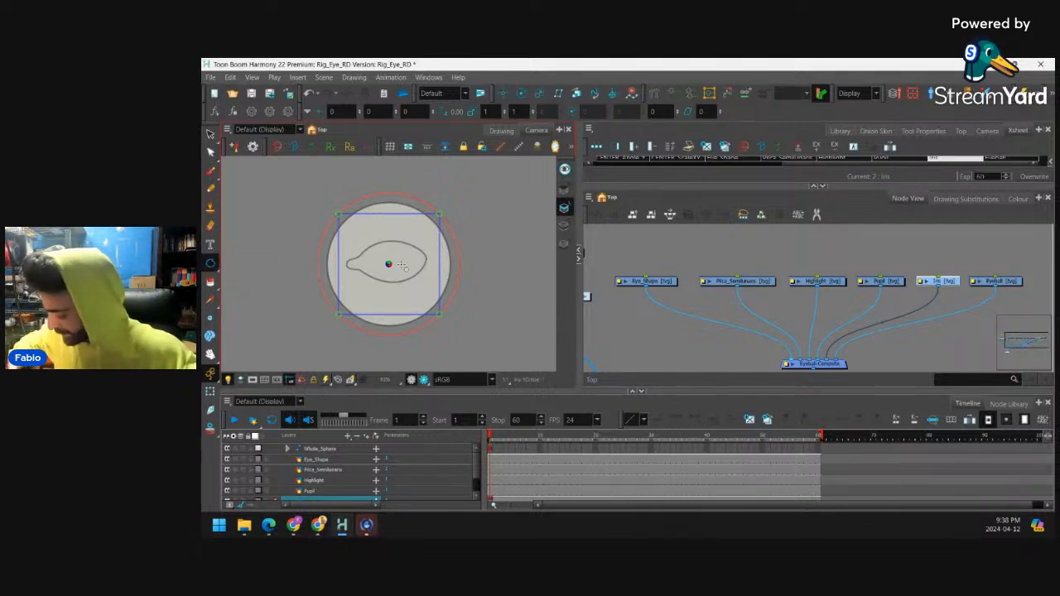
scroll(396, 265, "up", 10)
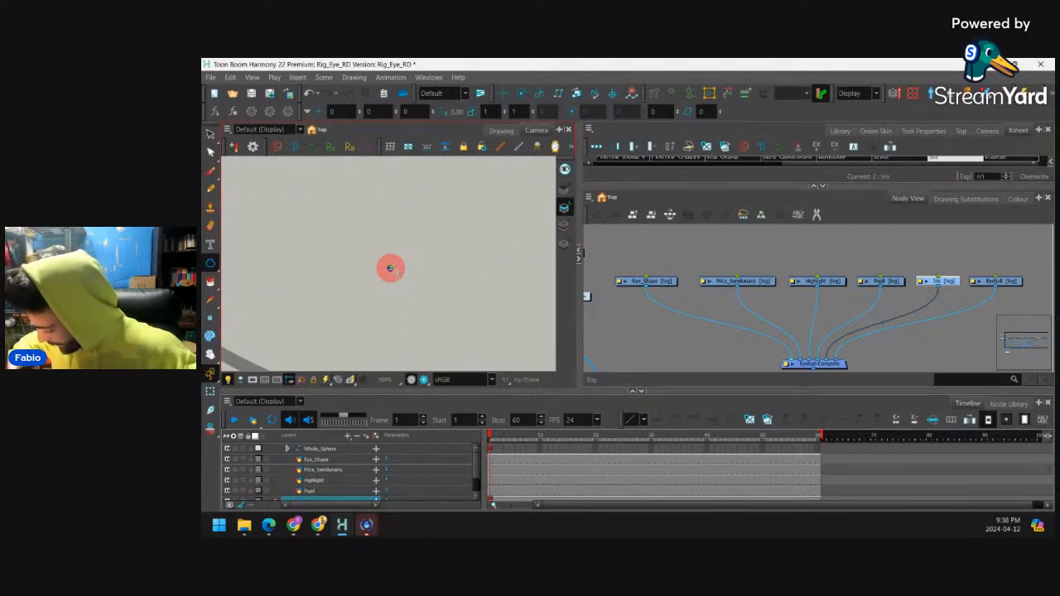
left_click_drag(391, 268, 477, 378)
key("2")
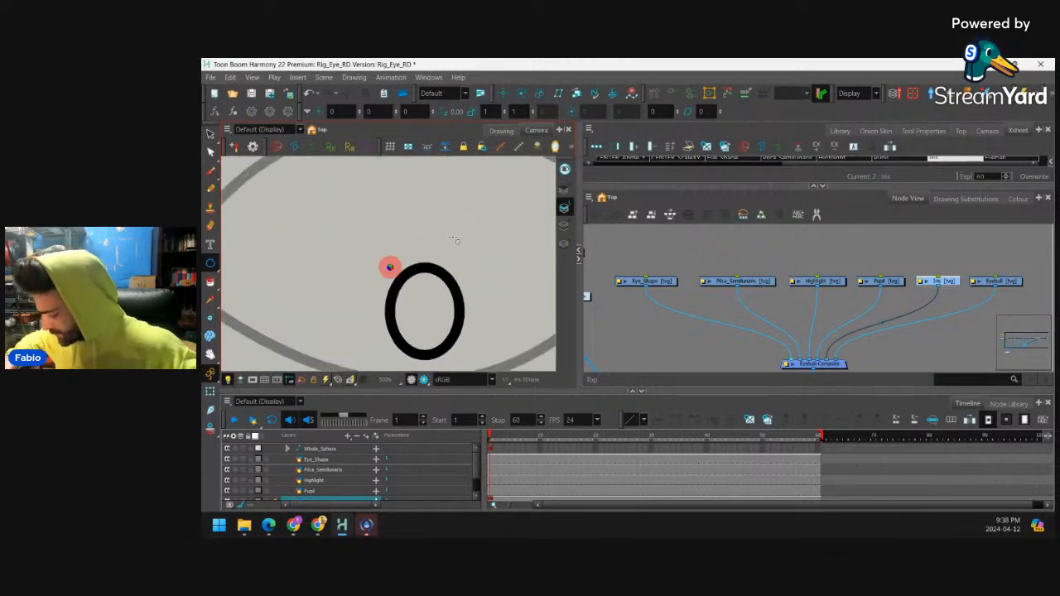
key("1")
key("1")
key("1")
key("ctrl+z")
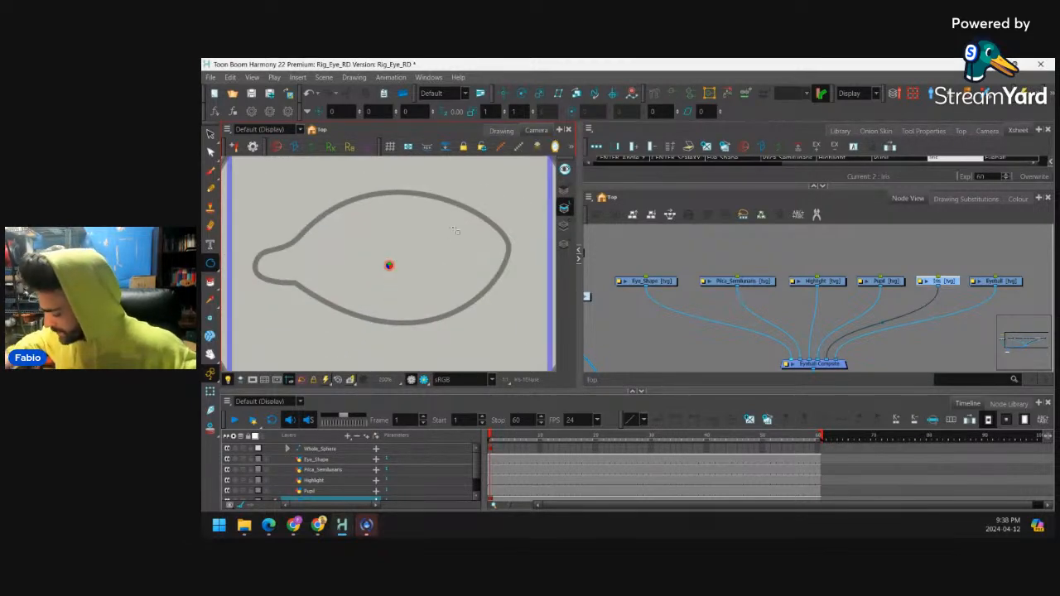
Draw a circular iris outline on the Iris drawing, centred on the pivot inside the eye shape
left_click(927, 319)
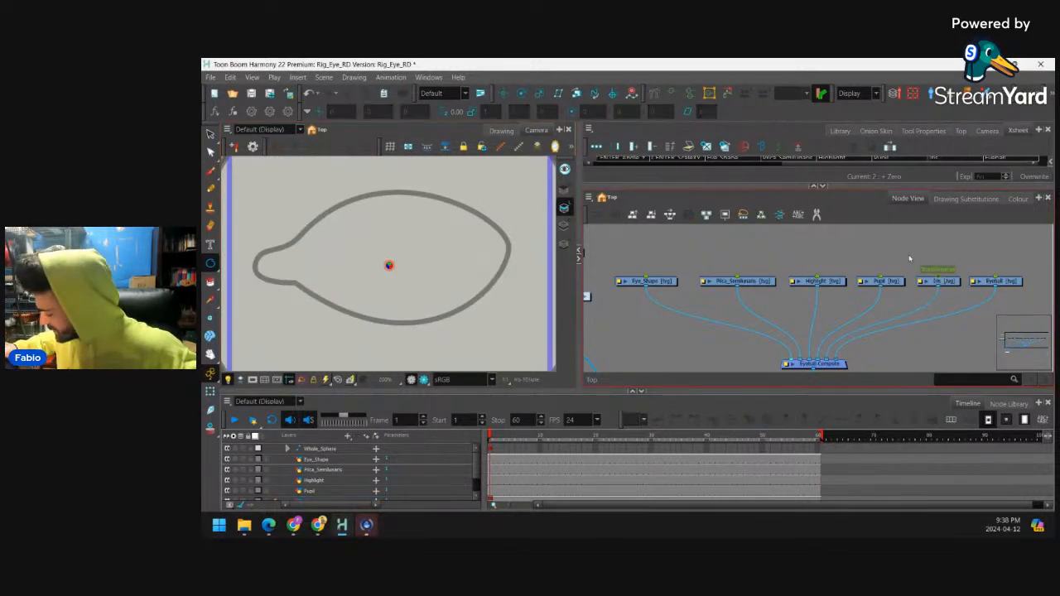
left_click(950, 284)
key("2")
key("2")
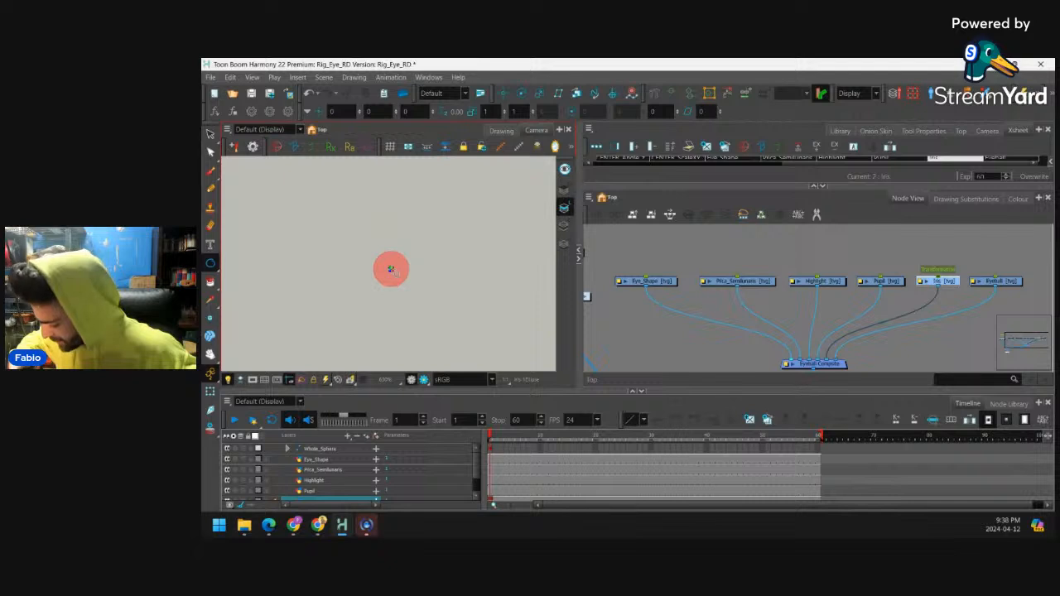
key("1")
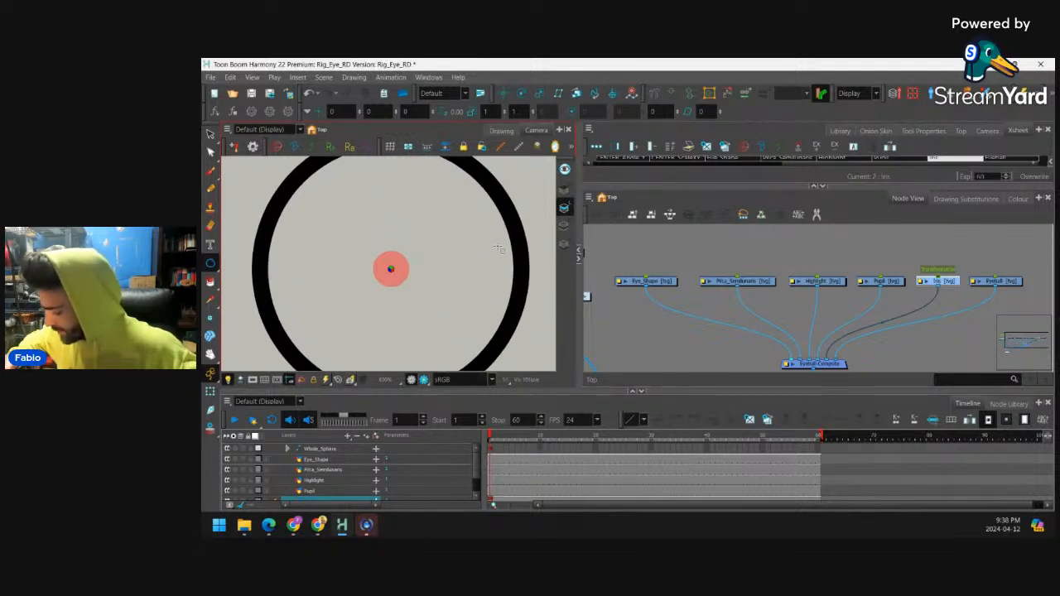
key("1")
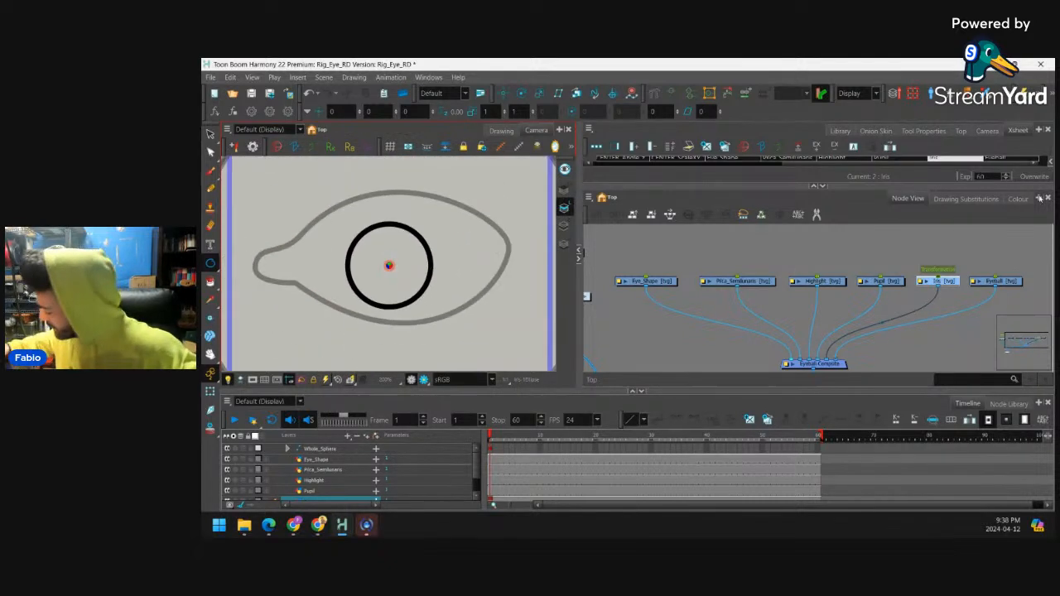
Fill the iris circle with the palette's Blue colour
left_click(1023, 199)
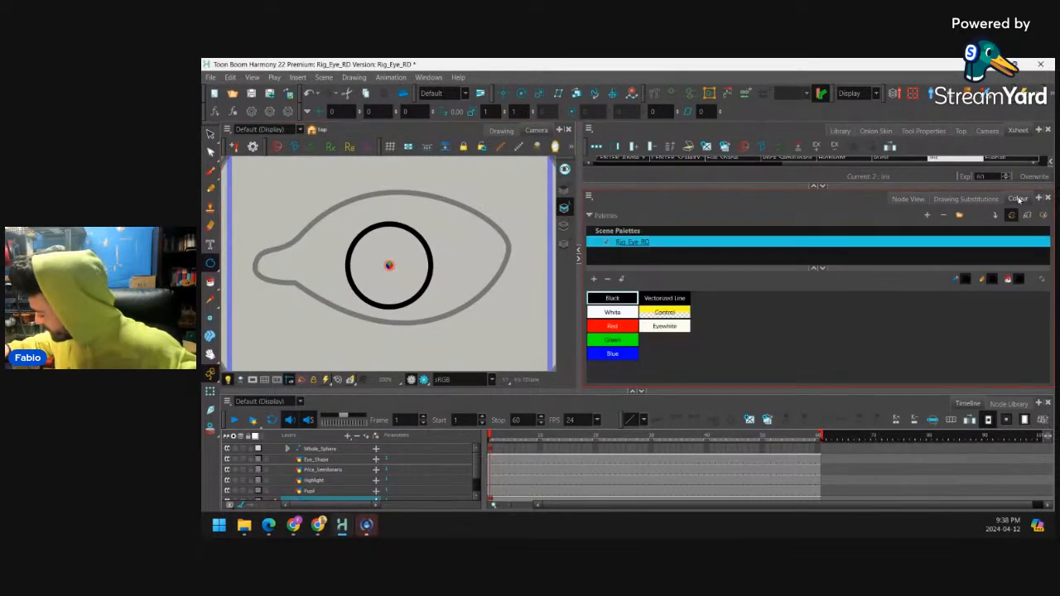
left_click(210, 281)
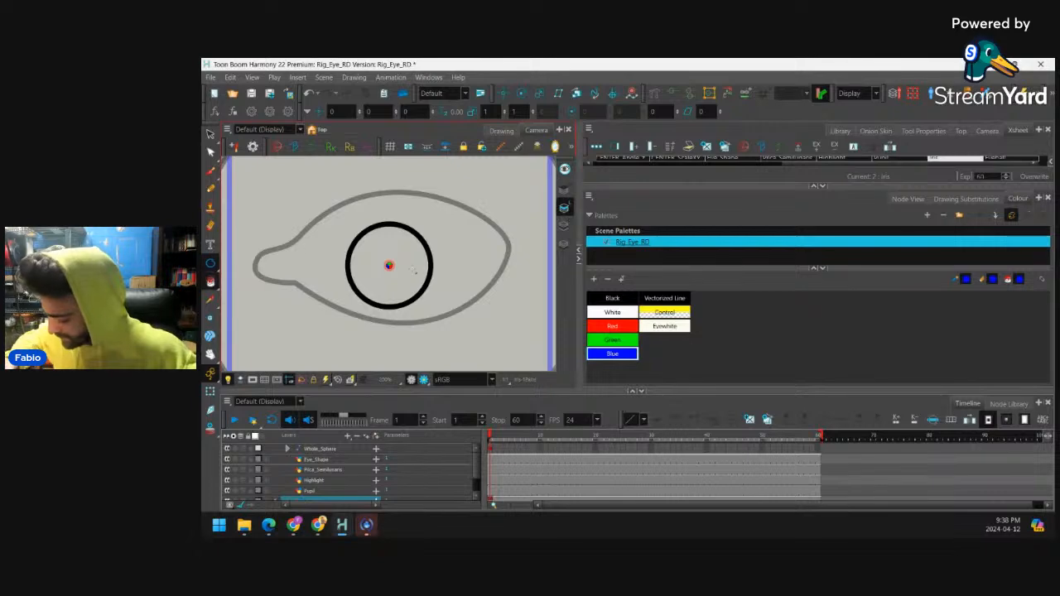
left_click(411, 270)
Add a new colour to the Rig_Eye_RD palette and set it to cyan (R 0, G 255, B 246)
left_click(594, 279)
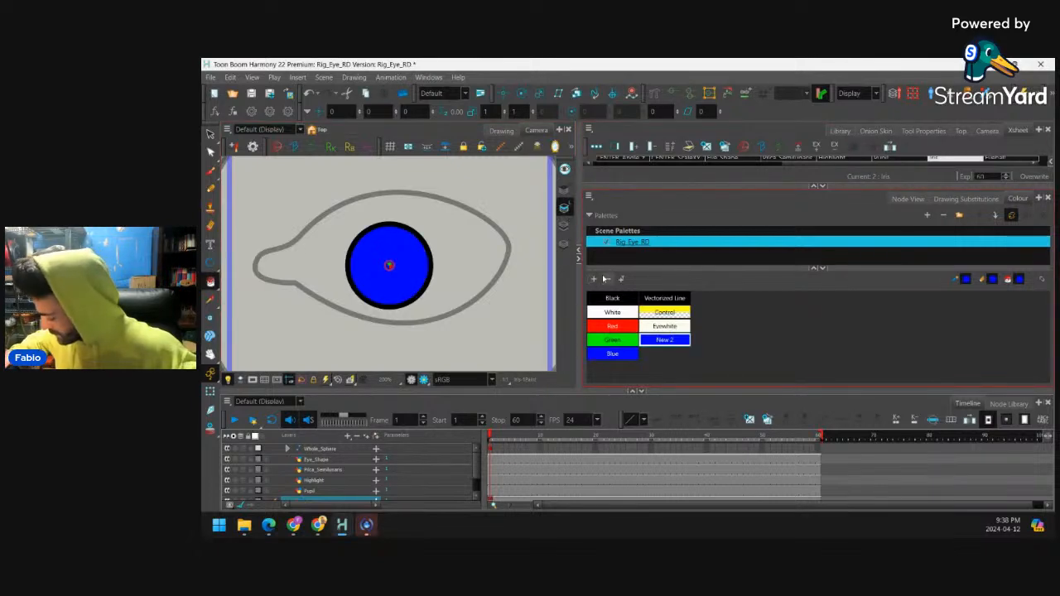
double_click(685, 343)
left_click(640, 218)
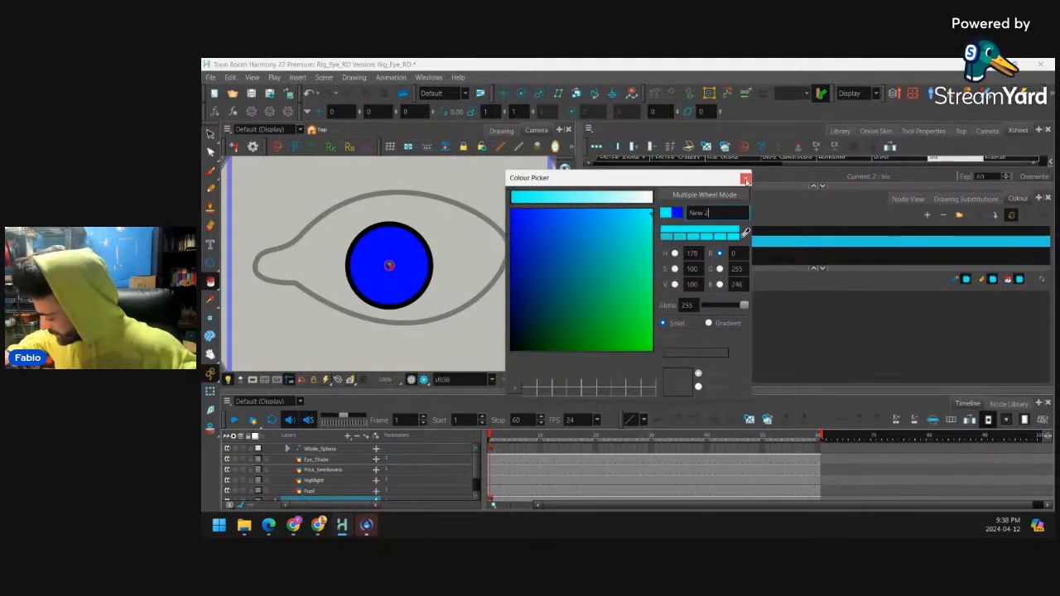
left_click(746, 179)
Draw short radial cyan strokes with the Line tool all around the inside of the blue iris
left_click(210, 263)
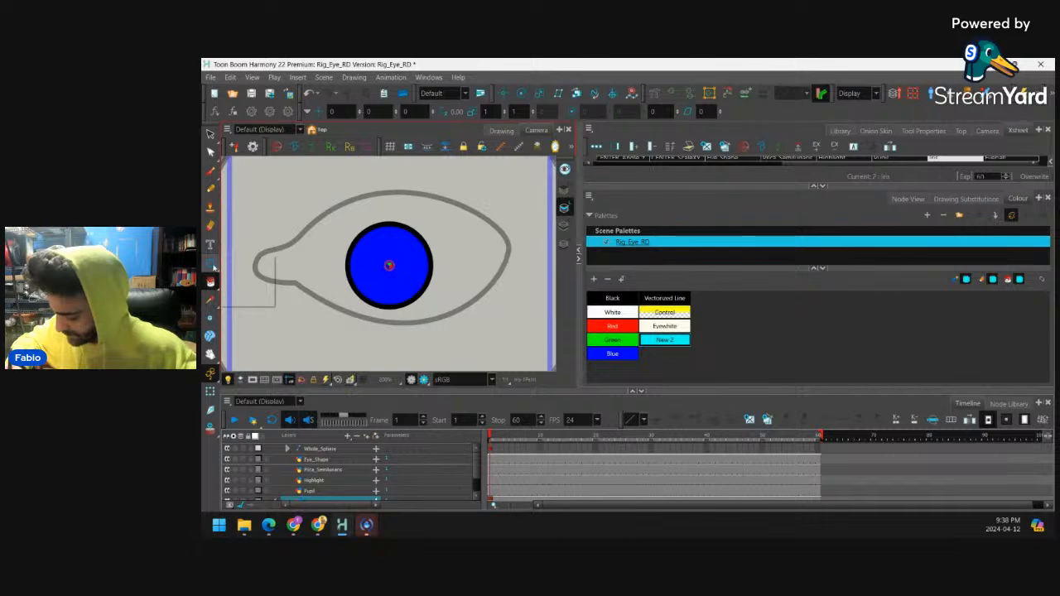
left_click(239, 287)
scroll(388, 265, "up", 2)
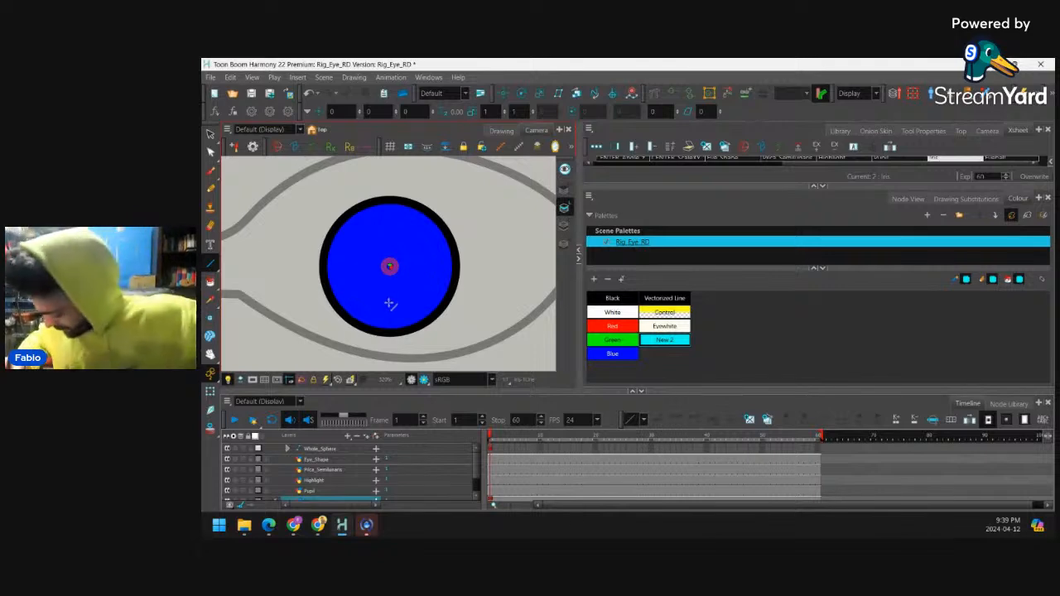
left_click_drag(385, 284, 381, 336)
key("ctrl+z")
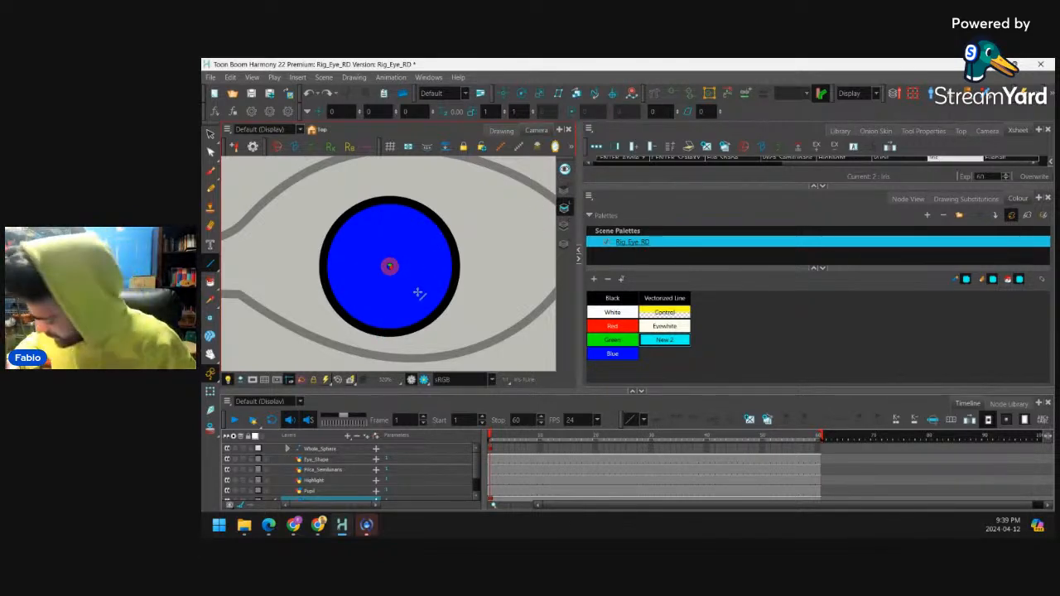
mouse_move(408, 283)
left_mouse_down()
mouse_move(427, 319)
mouse_move(452, 293)
left_mouse_up()
mouse_move(430, 263)
left_mouse_down()
mouse_move(454, 272)
mouse_move(448, 252)
left_mouse_up()
left_click_drag(411, 222, 385, 245)
left_click_drag(355, 223, 370, 275)
left_click_drag(334, 274, 382, 290)
left_click_drag(377, 331, 393, 304)
scroll(403, 304, "down", 5)
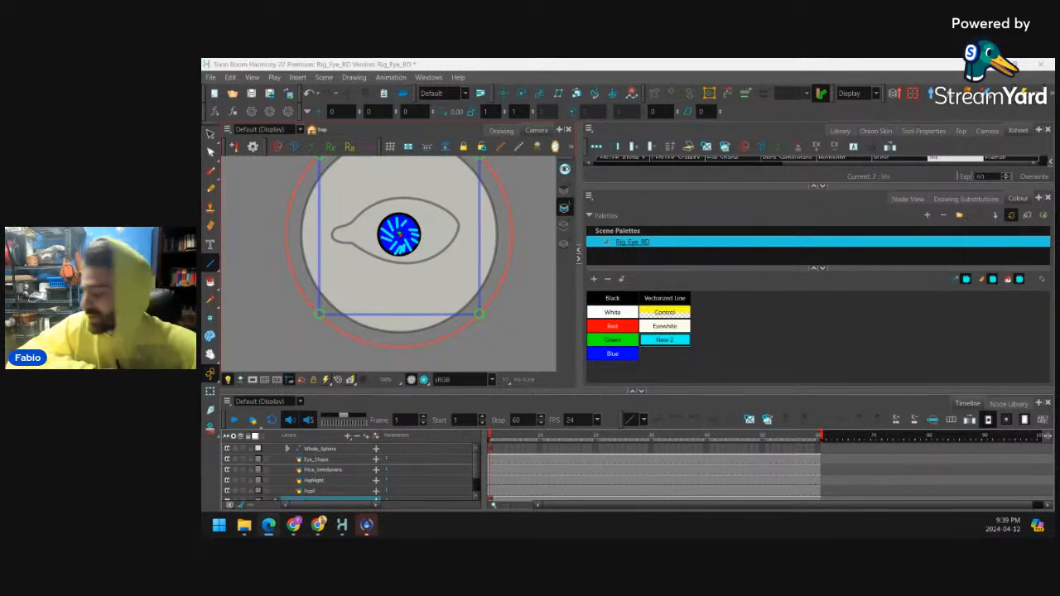
left_click(424, 217)
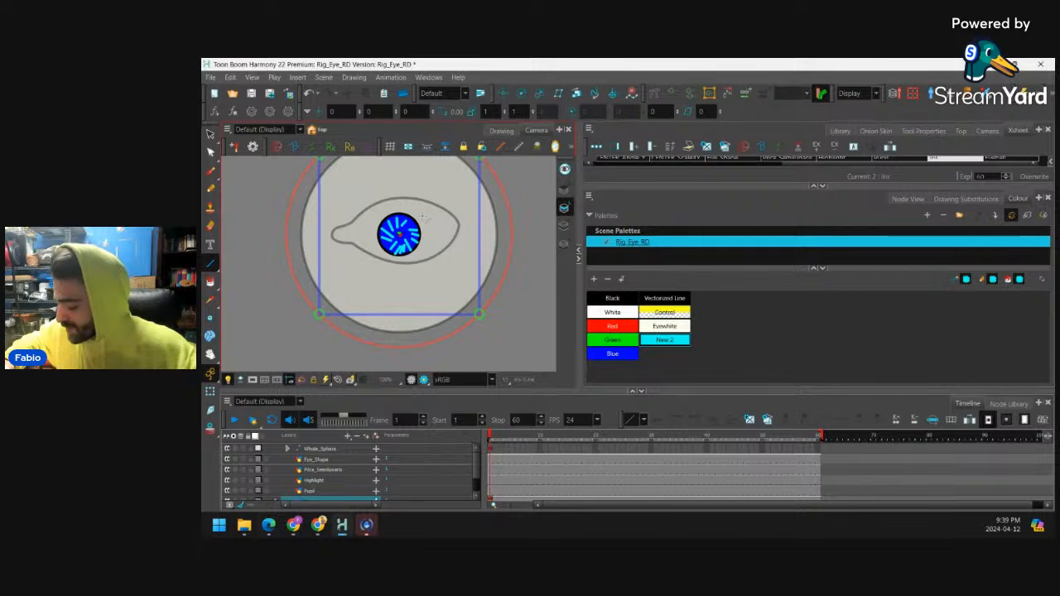
scroll(427, 222, "down", 2)
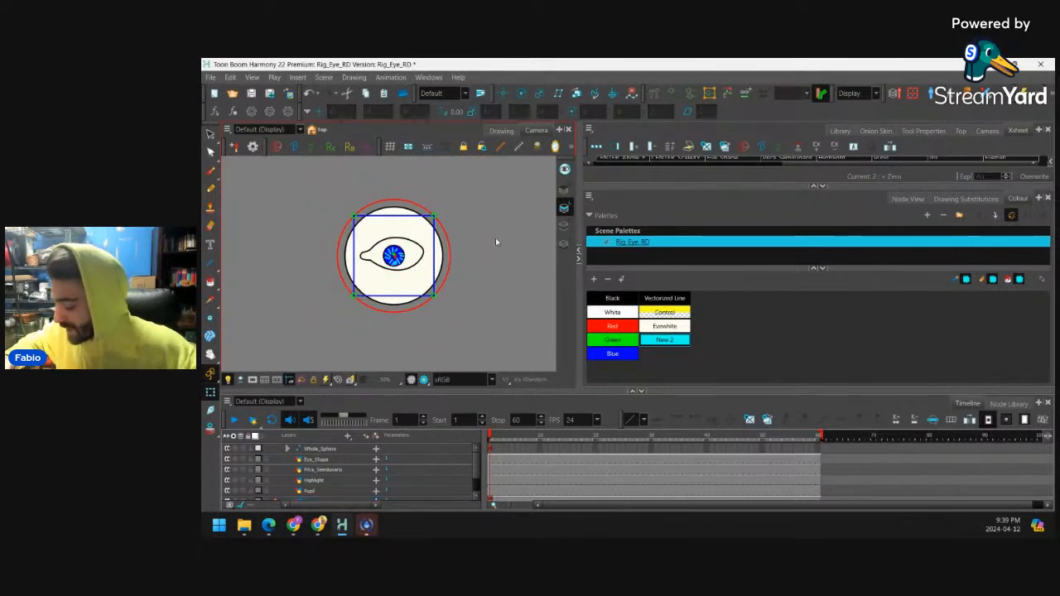
left_click(497, 242)
scroll(447, 245, "up", 3)
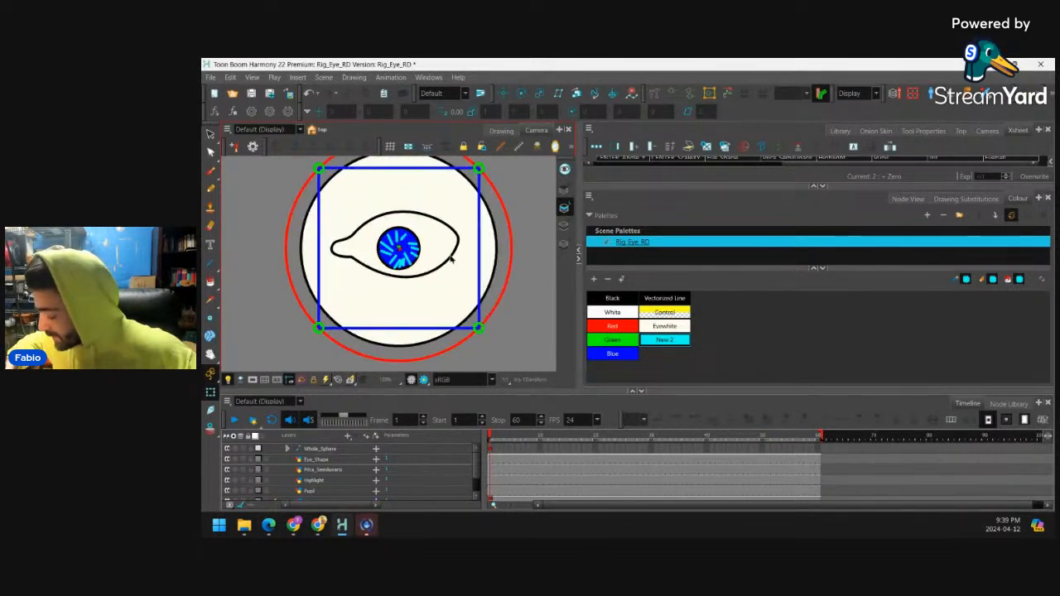
left_click(456, 250)
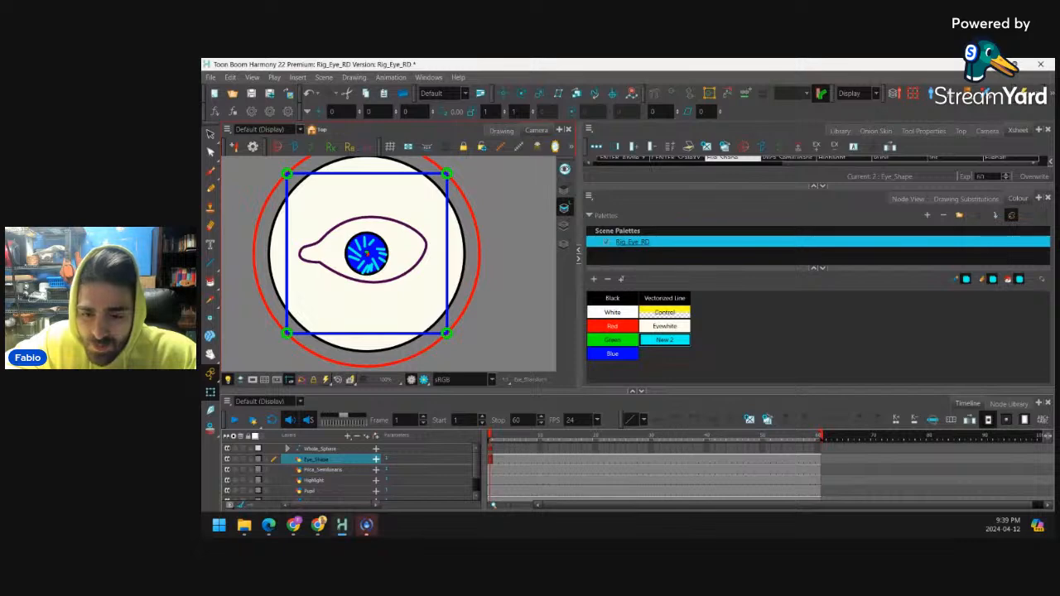
On the Pupil drawing, draw a Black circle centred on the iris with the Ellipse tool and fill it with Black
left_click(908, 198)
left_click(889, 282)
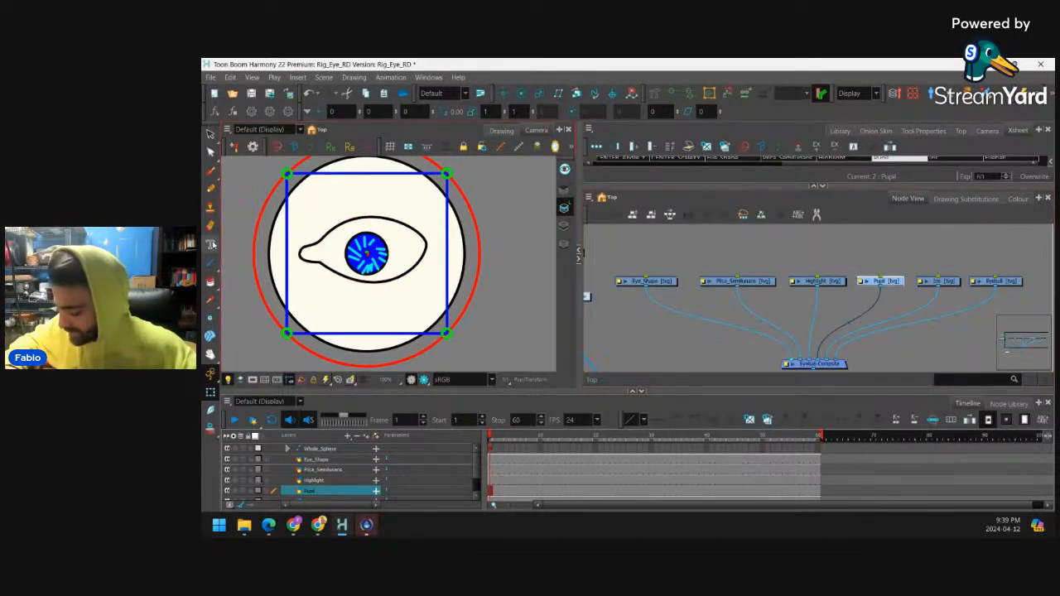
left_click(212, 264)
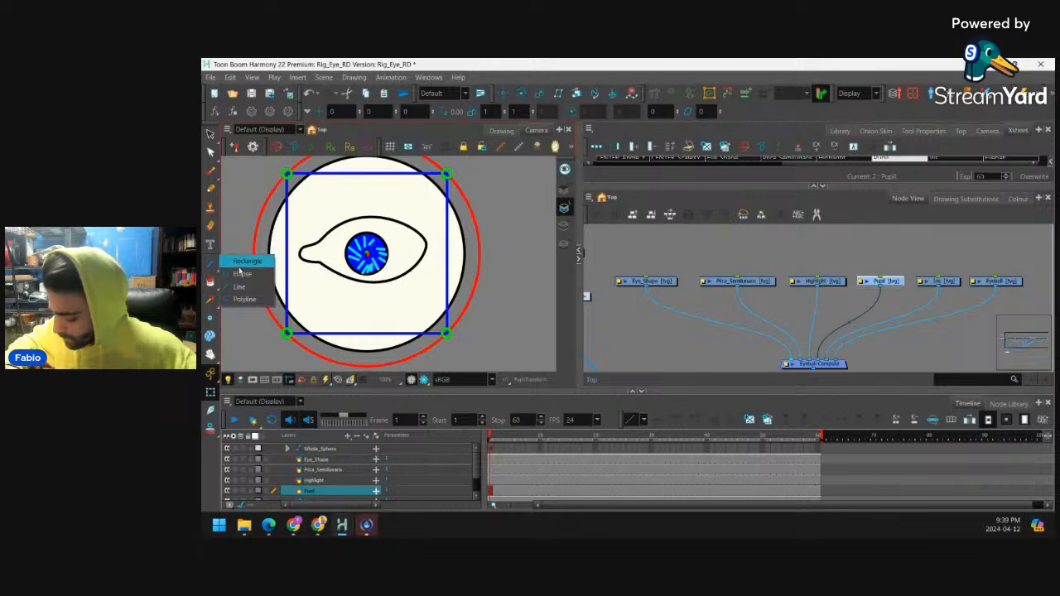
left_click(243, 273)
key("2")
scroll(374, 247, "up", 4)
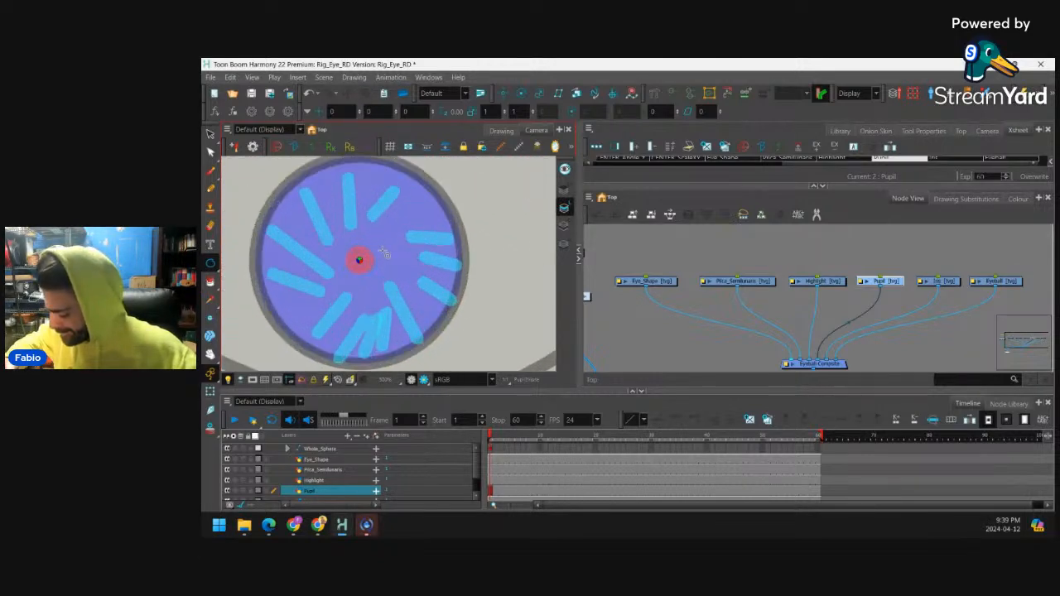
left_click_drag(359, 260, 375, 275)
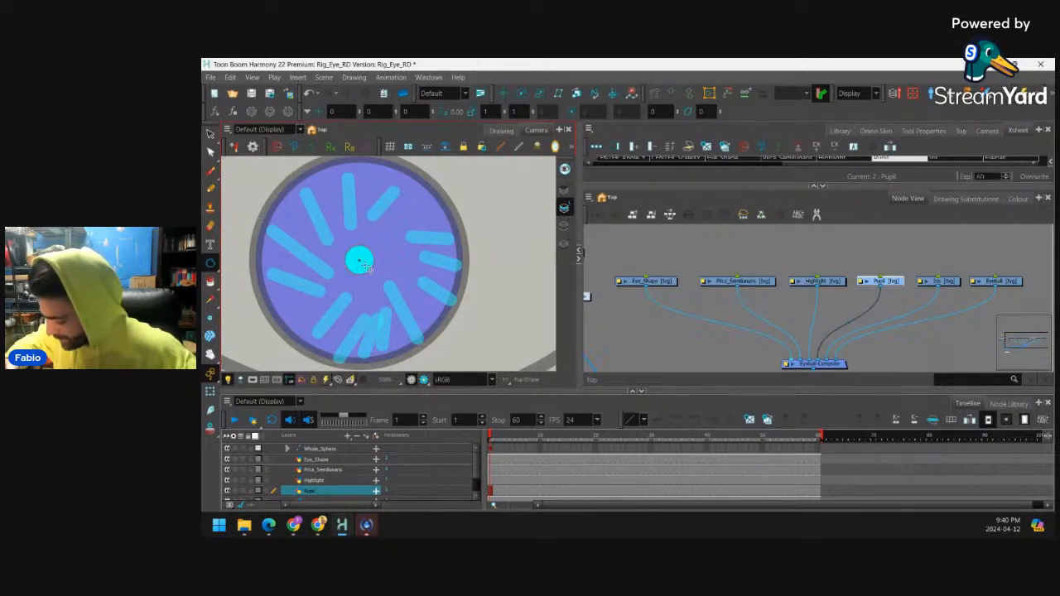
key("ctrl+z")
left_click(1018, 199)
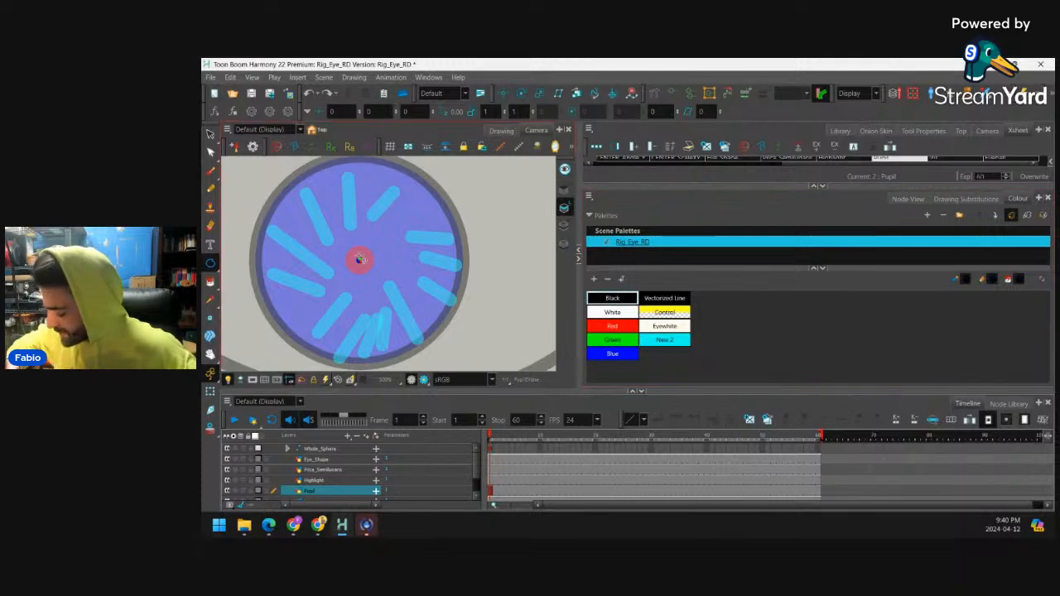
left_click_drag(359, 260, 394, 313)
key("alt+i")
left_click(389, 265)
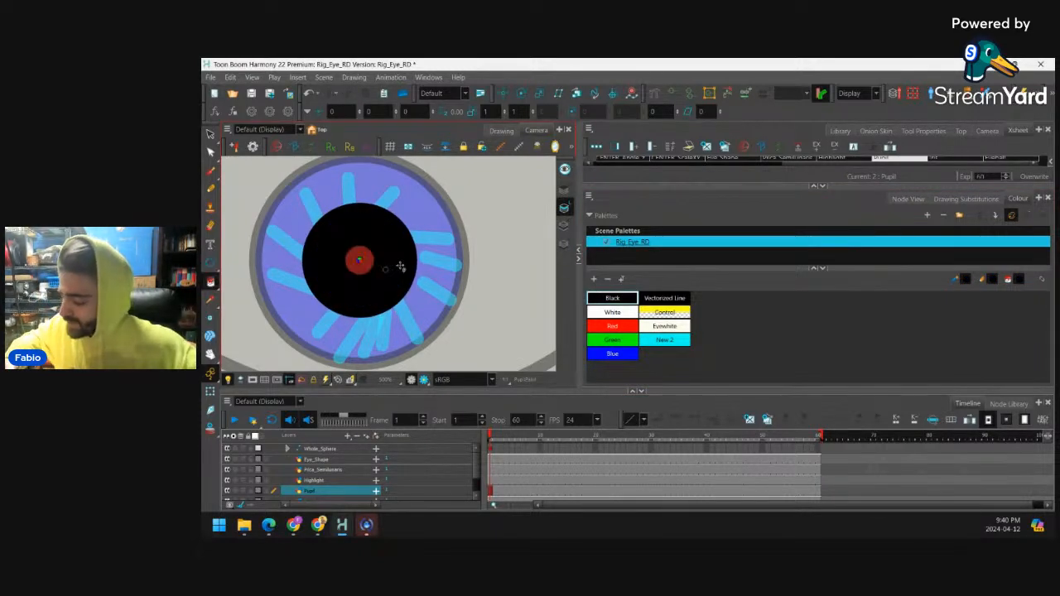
key("1")
key("1")
key("1")
key("1")
key("1")
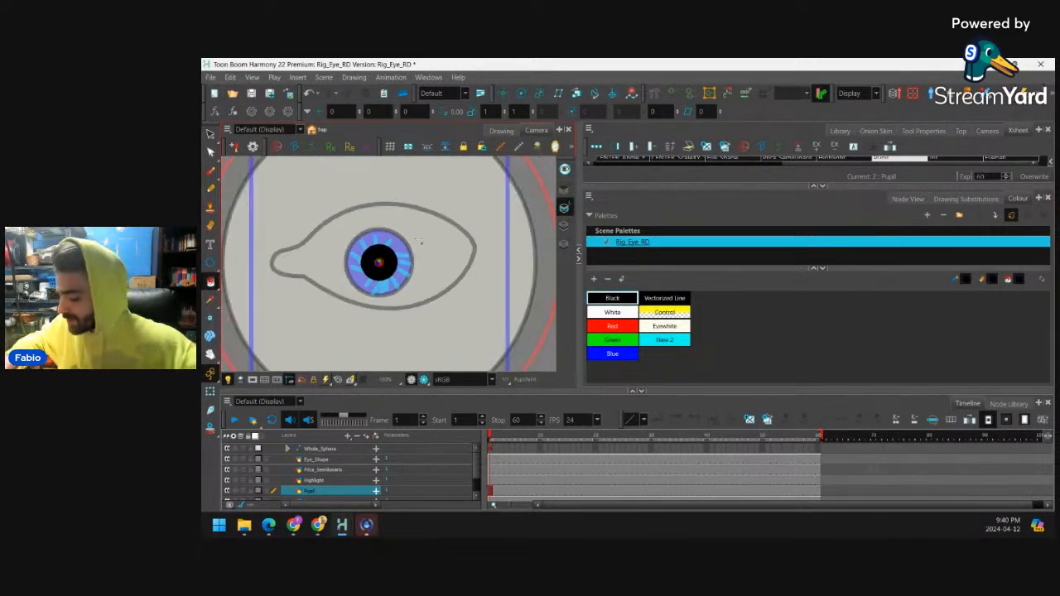
key("1")
On the Highlight drawing, draw a small White circle over the iris's upper-right edge and fill it with White
left_click(907, 199)
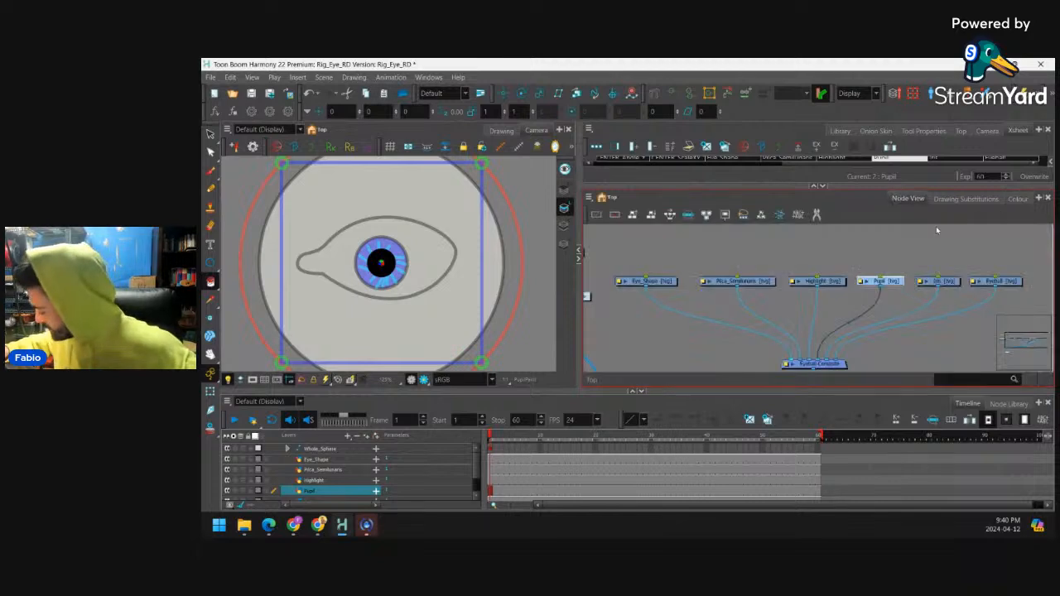
left_click(896, 298)
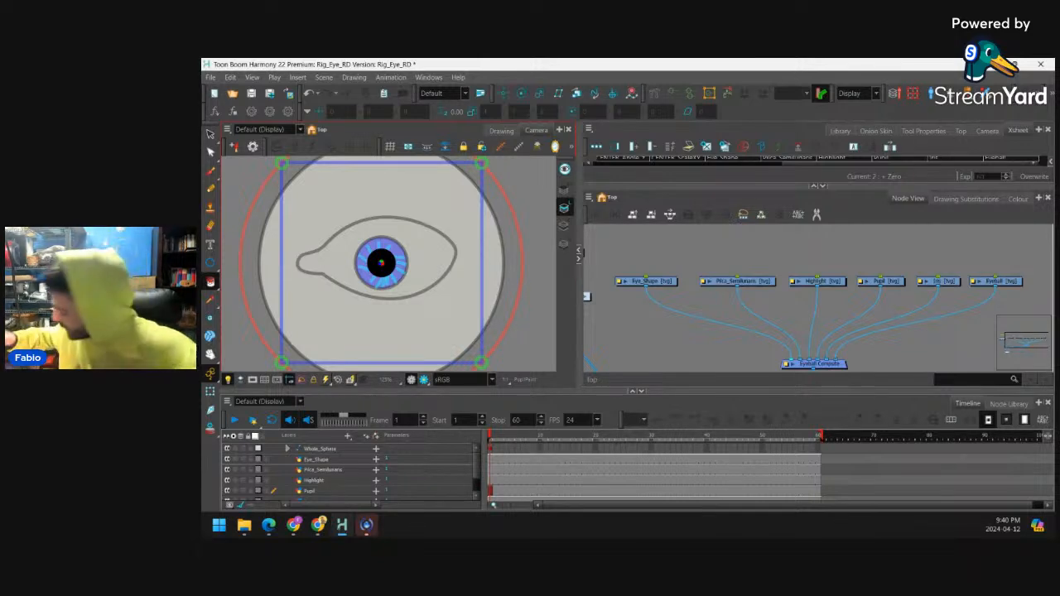
left_click(817, 281)
left_click(211, 262)
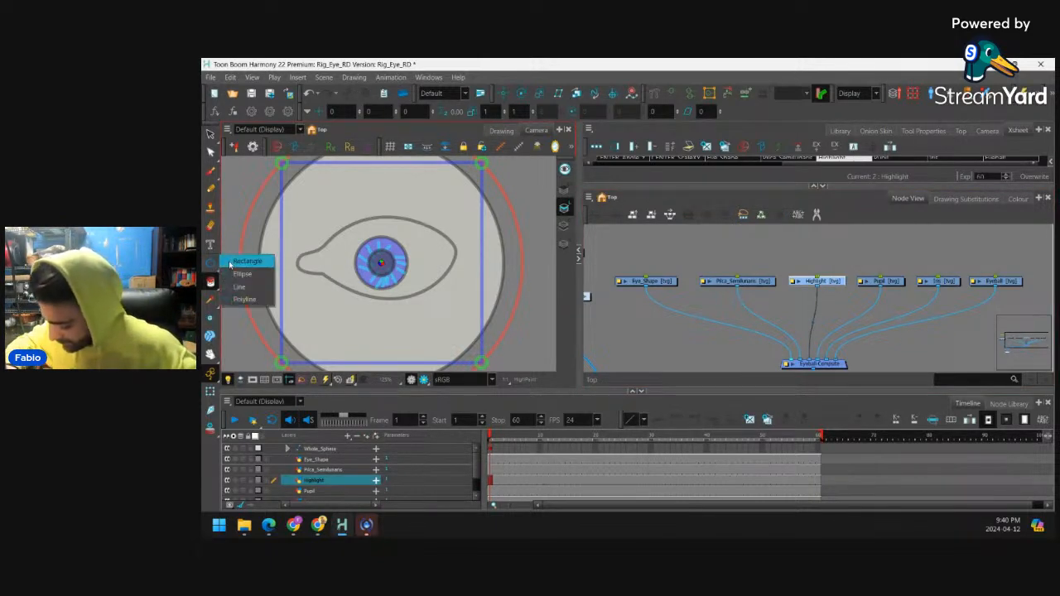
left_click(241, 274)
left_click(1017, 199)
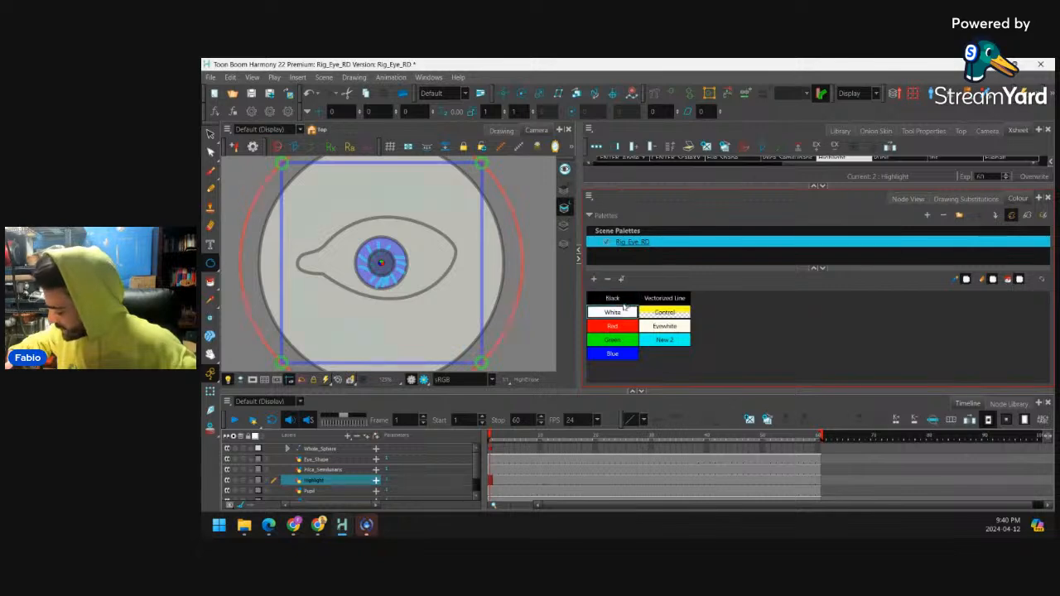
key("2")
key("2")
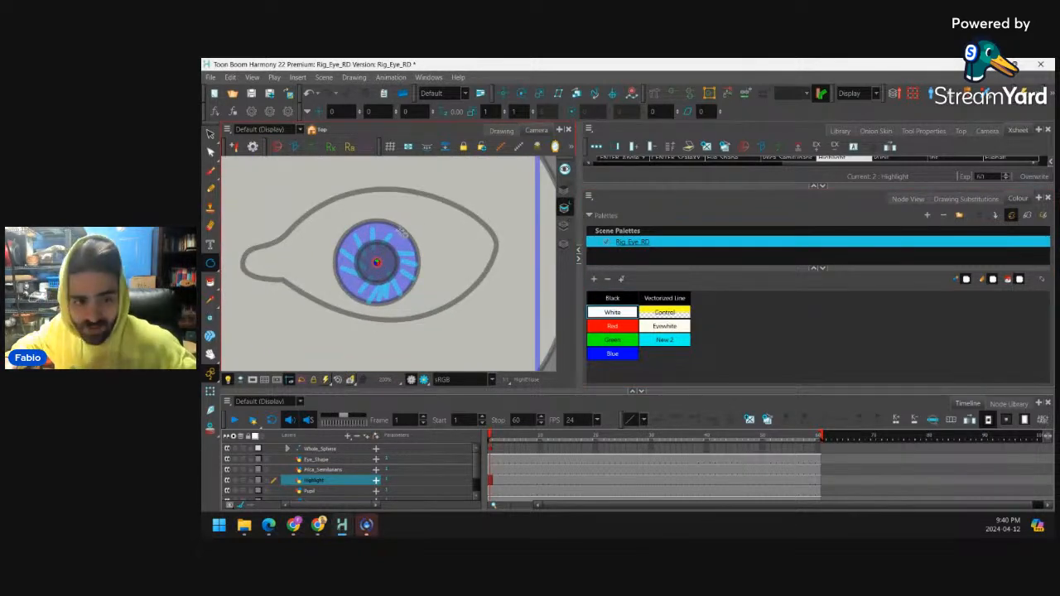
left_click_drag(399, 227, 407, 237)
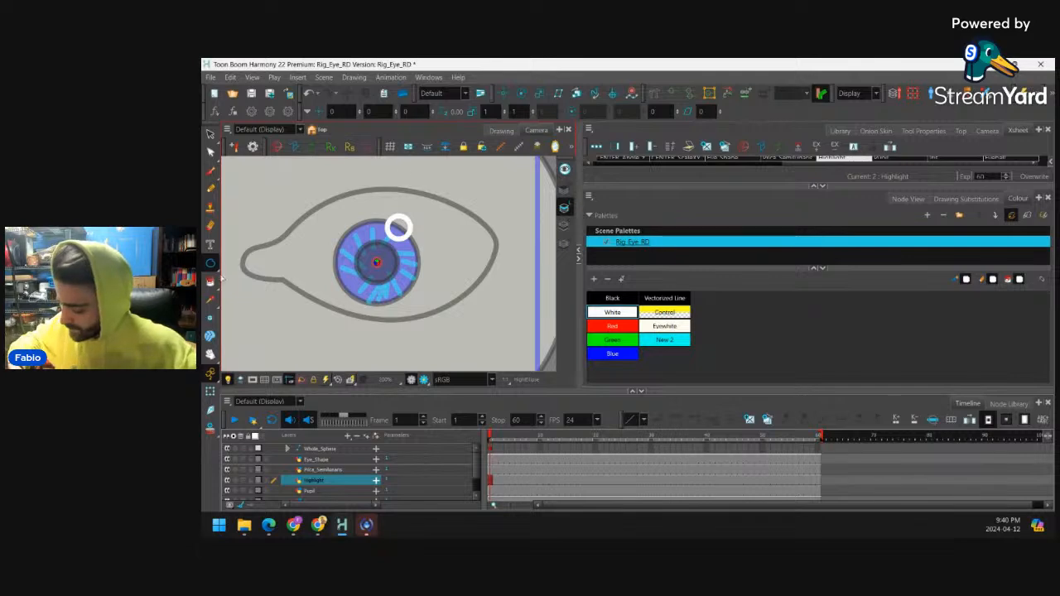
left_click(210, 281)
left_click(402, 227)
scroll(402, 226, "down", 5)
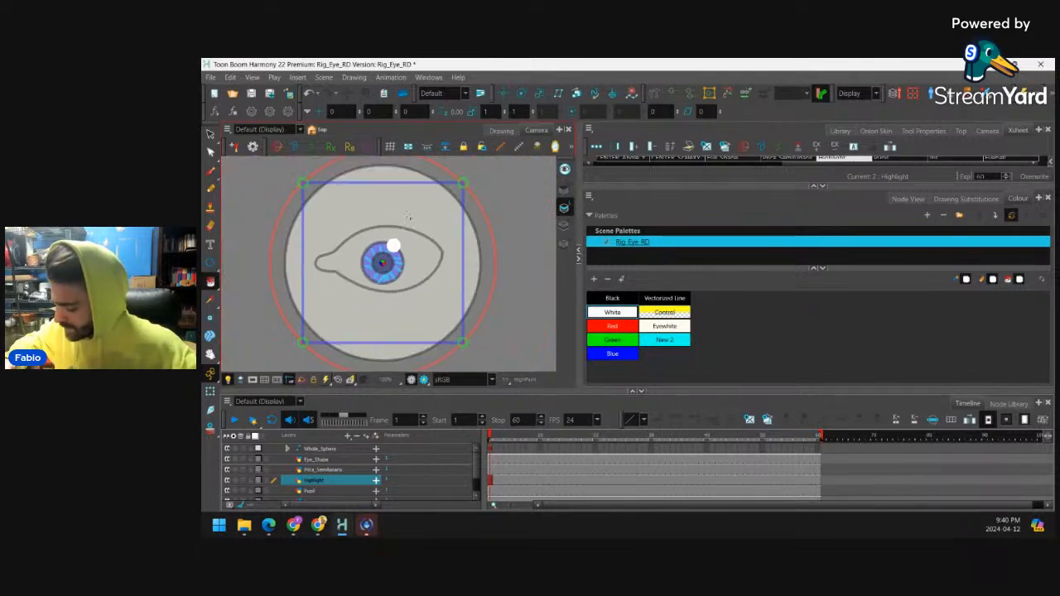
Scale up the Iris drawing to overlap the eye outline, and enlarge the Pupil drawing to match
left_click(908, 199)
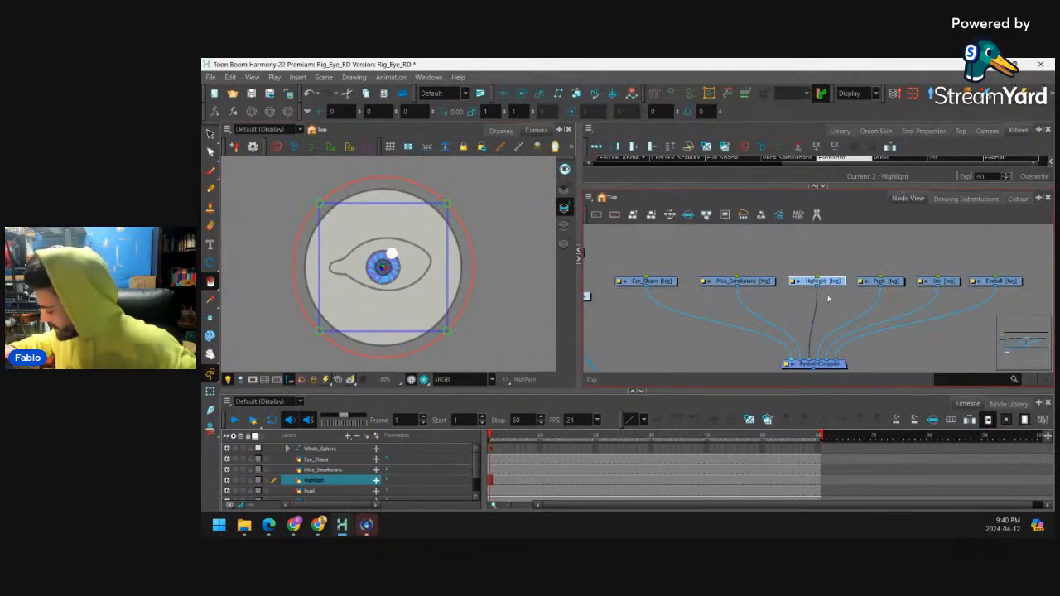
left_click(762, 281)
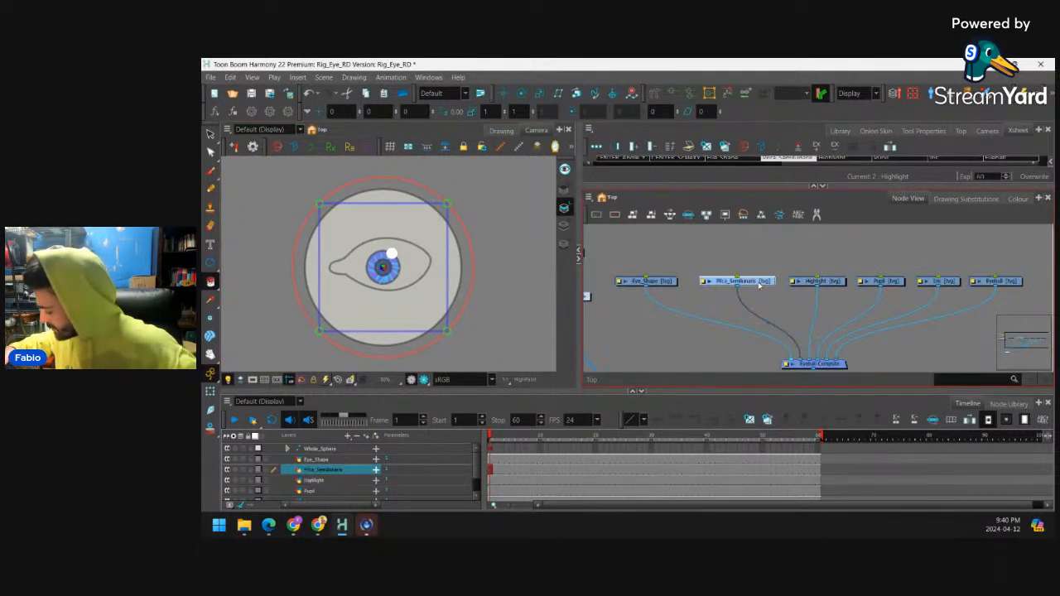
left_click(947, 283)
scroll(396, 217, "up", 2)
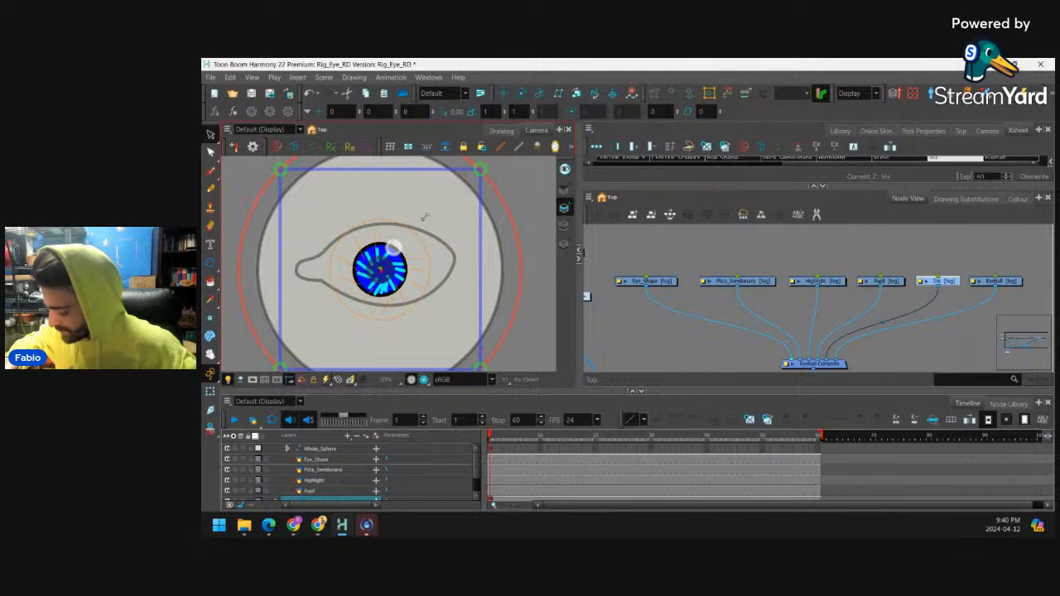
left_click(424, 217)
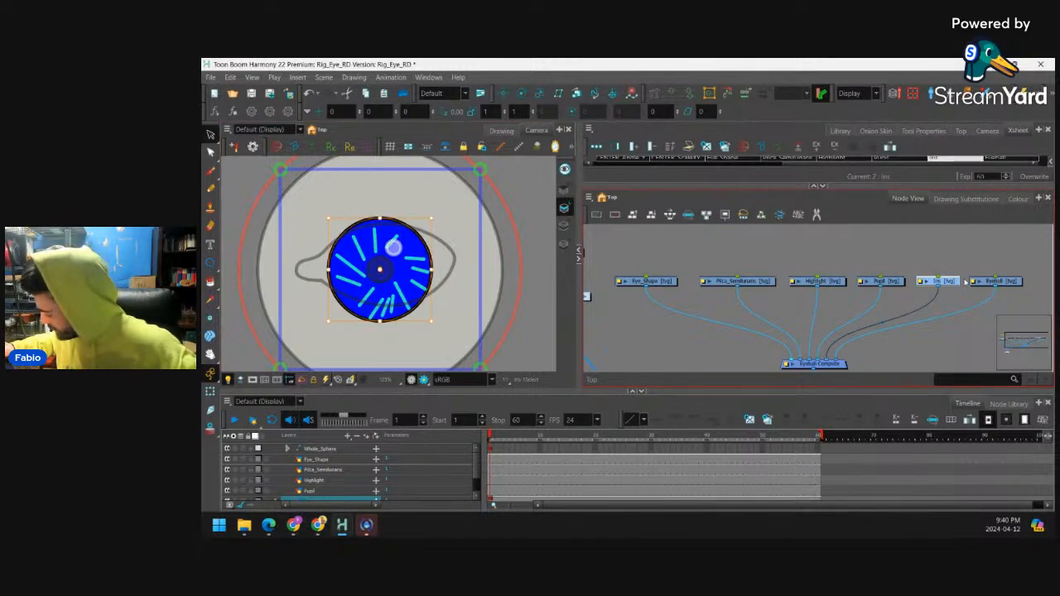
left_click(897, 283)
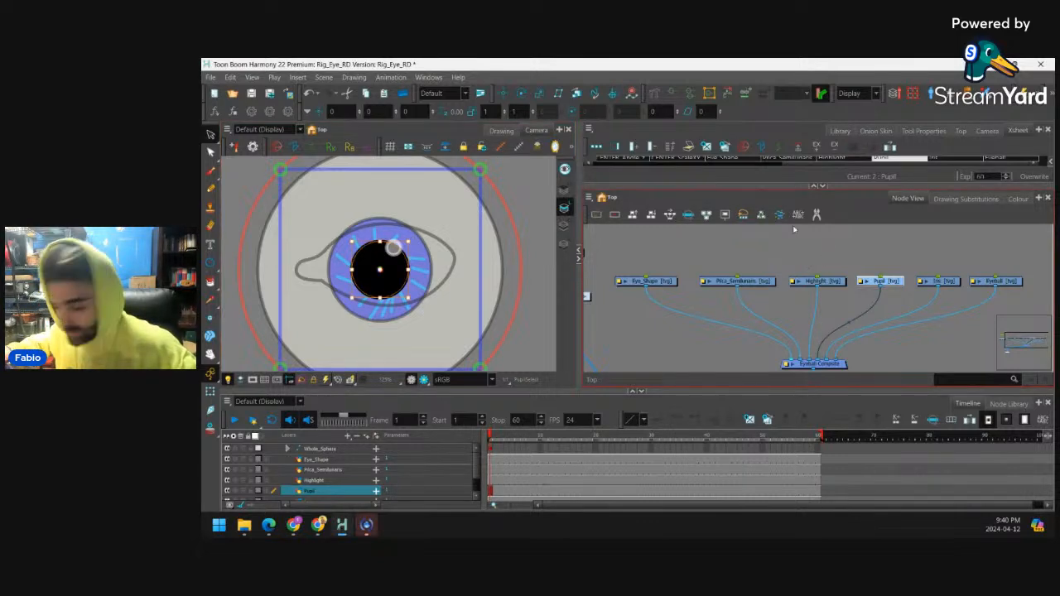
Enlarge the white Highlight circle on the iris
left_click(394, 246)
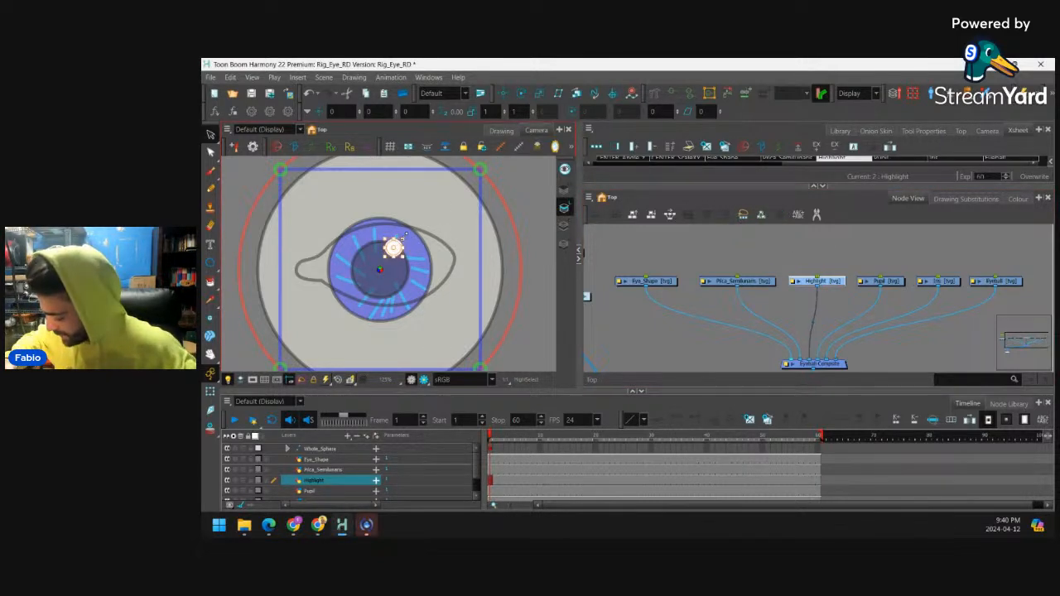
left_click_drag(403, 240, 404, 234)
key("ctrl+z")
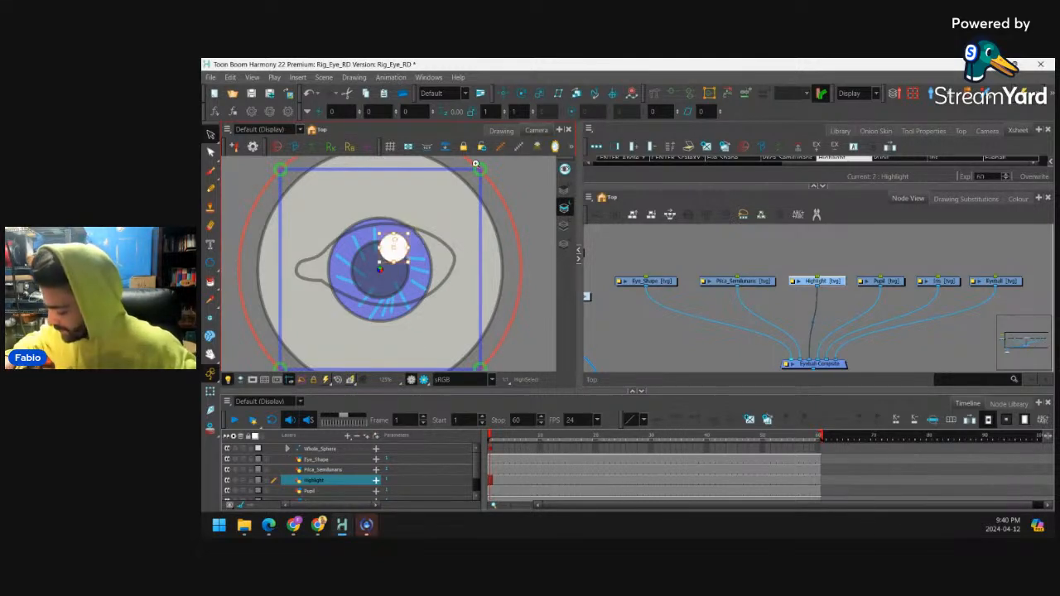
Move the Highlight circle up and to the right, towards the iris's upper-right edge
left_click(528, 228)
left_click(395, 247)
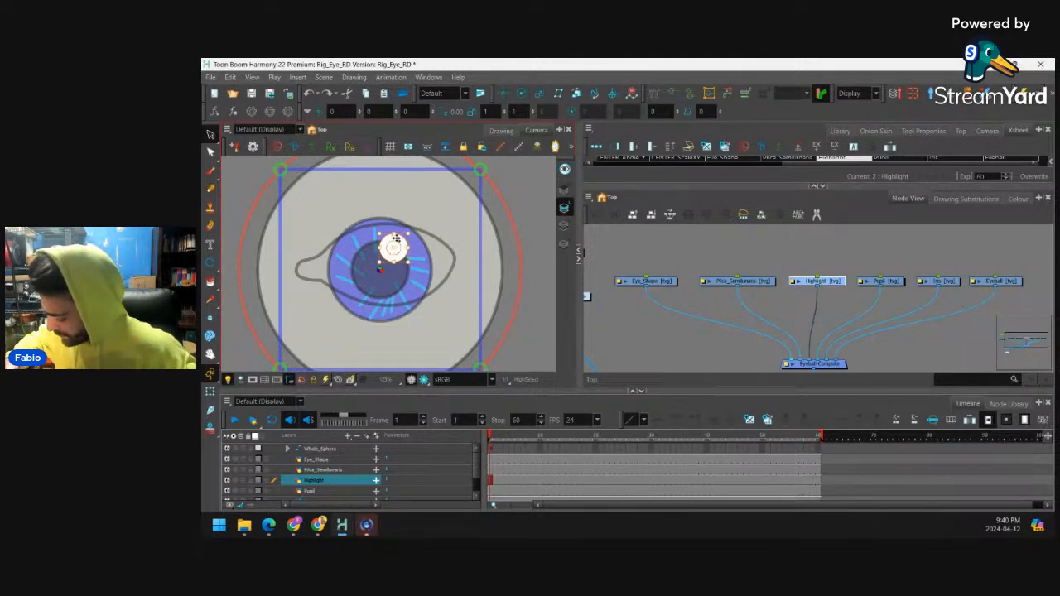
left_click_drag(395, 249, 404, 235)
left_click(530, 280)
key("1")
key("1")
key("1")
key("1")
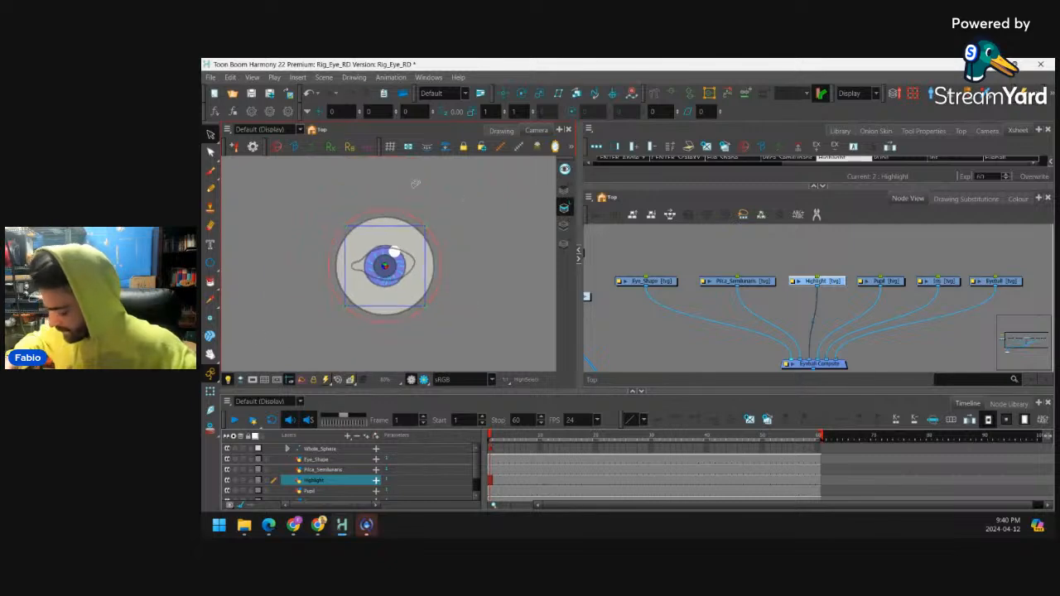
left_click(212, 397)
left_click(469, 251)
key("2")
key("2")
left_click_drag(467, 251, 471, 240)
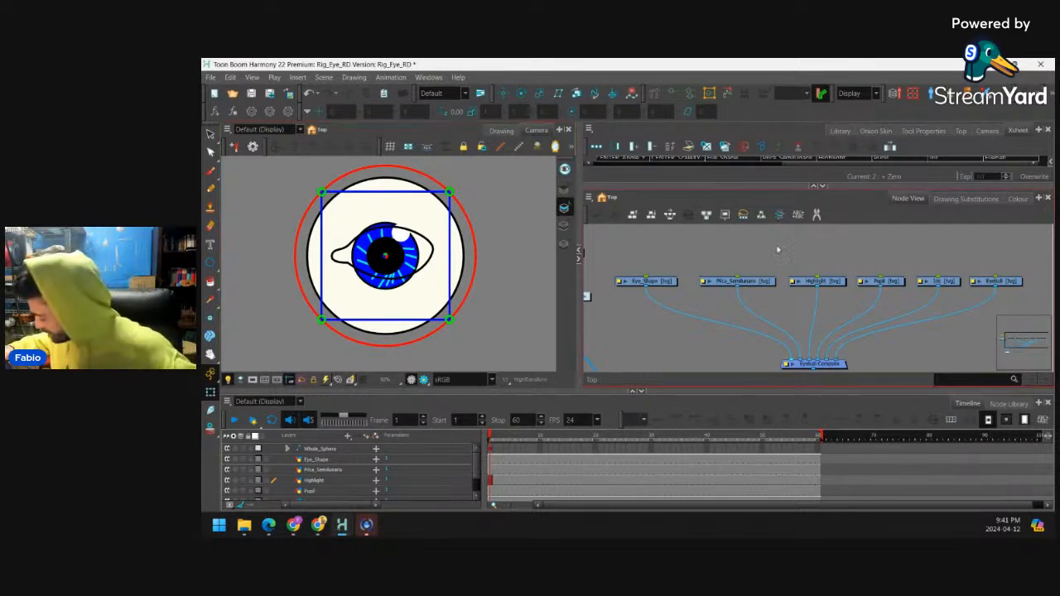
Select the Plica_Semilunaris drawing, add a new colour to the Rig_Eye_RD palette and set it to a reddish brown
left_click(737, 282)
left_click(1017, 199)
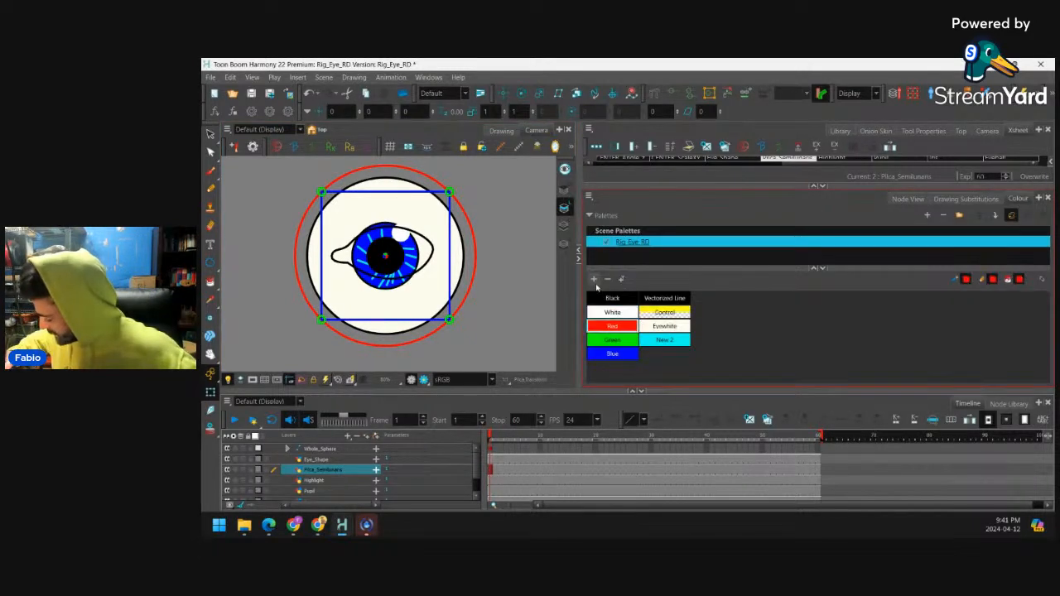
left_click(593, 279)
double_click(688, 354)
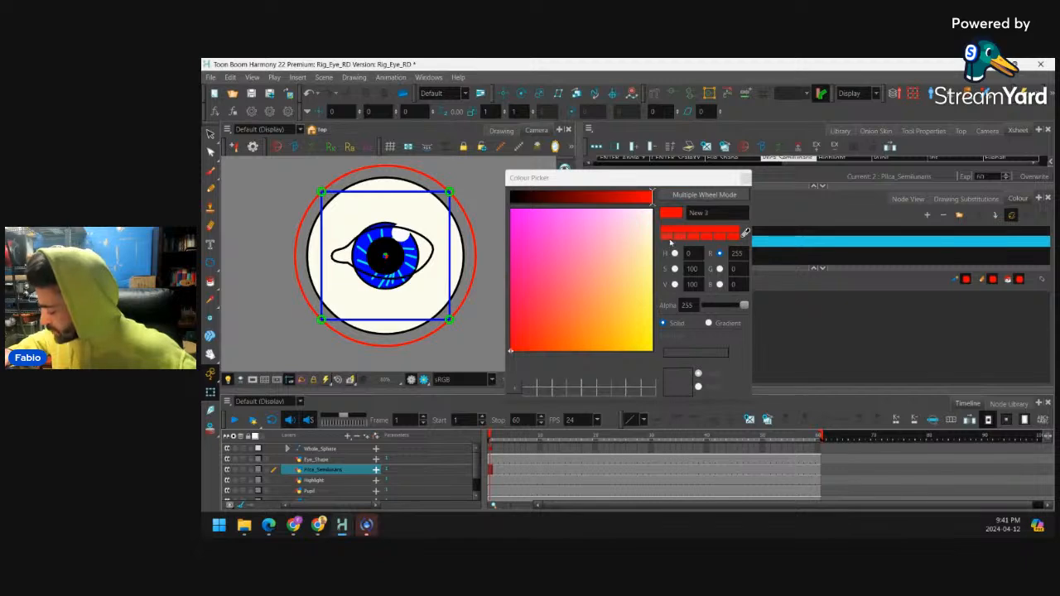
left_click(668, 237)
left_click(668, 237)
left_click(668, 238)
left_click(746, 178)
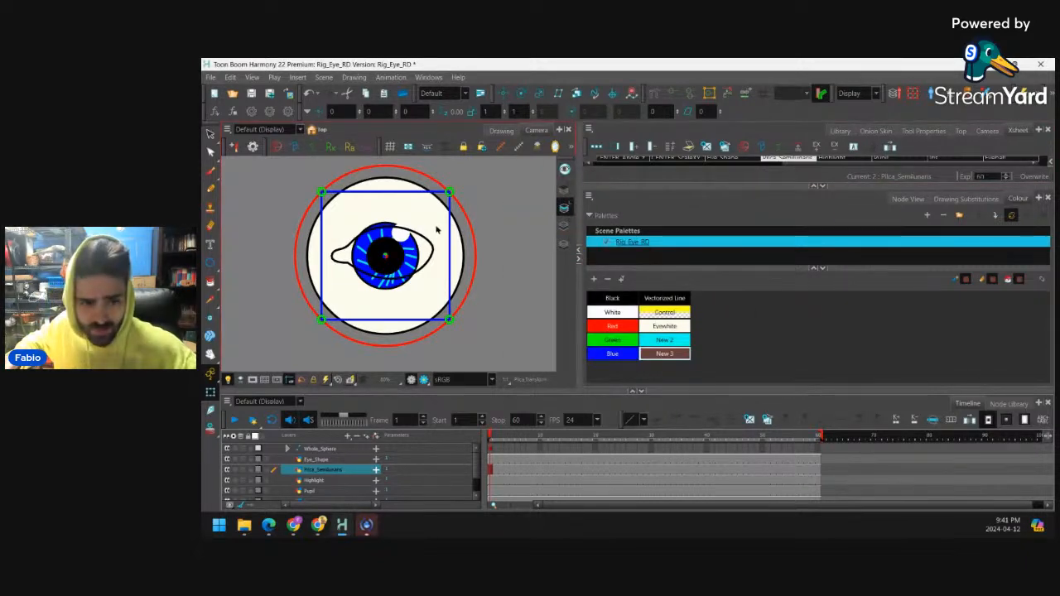
On the Plica_Semilunaris drawing, draw a Black outlined rectangle over the eye's inner corner with the Rectangle tool
left_click(612, 300)
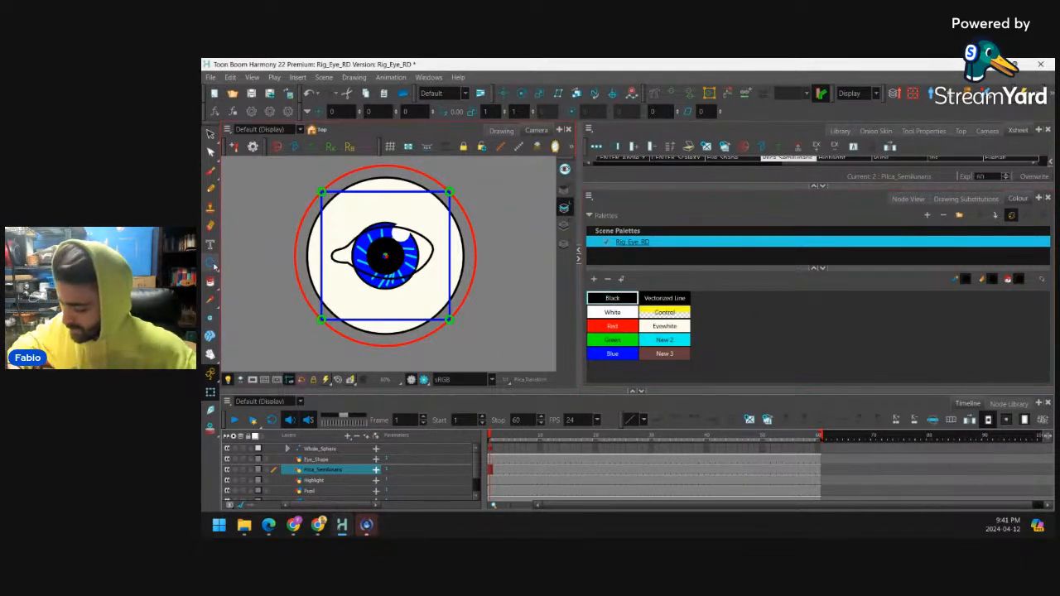
left_click(210, 263)
left_click(235, 265)
left_click_drag(384, 238, 408, 233)
key("2")
key("2")
key("2")
key("2")
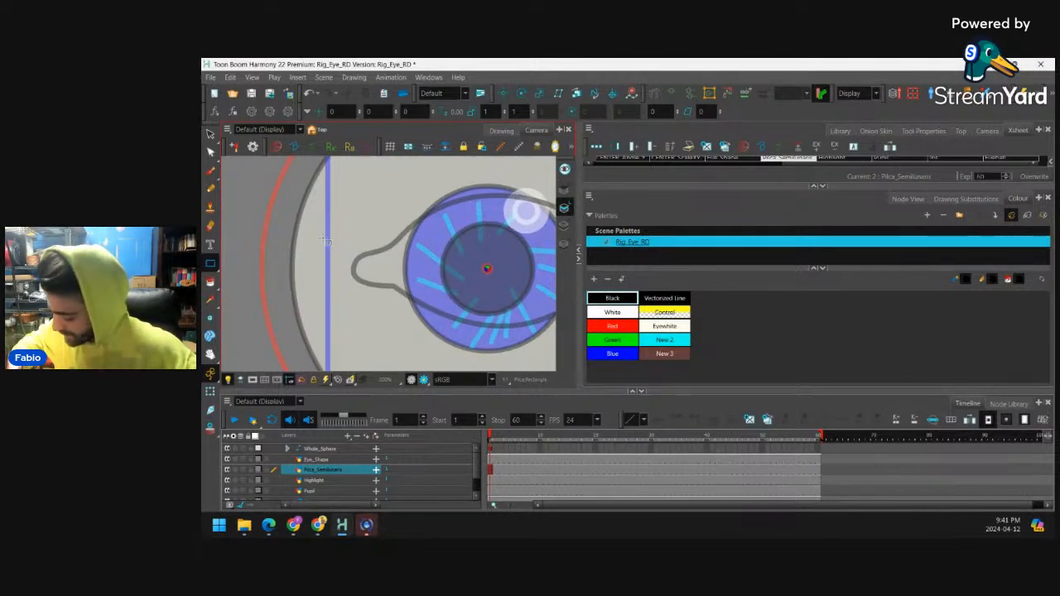
left_click_drag(322, 237, 396, 318)
Reshape the rectangle with the Contour Editor, curving both vertical sides inward from the iris and shifting its corners
left_click(211, 151)
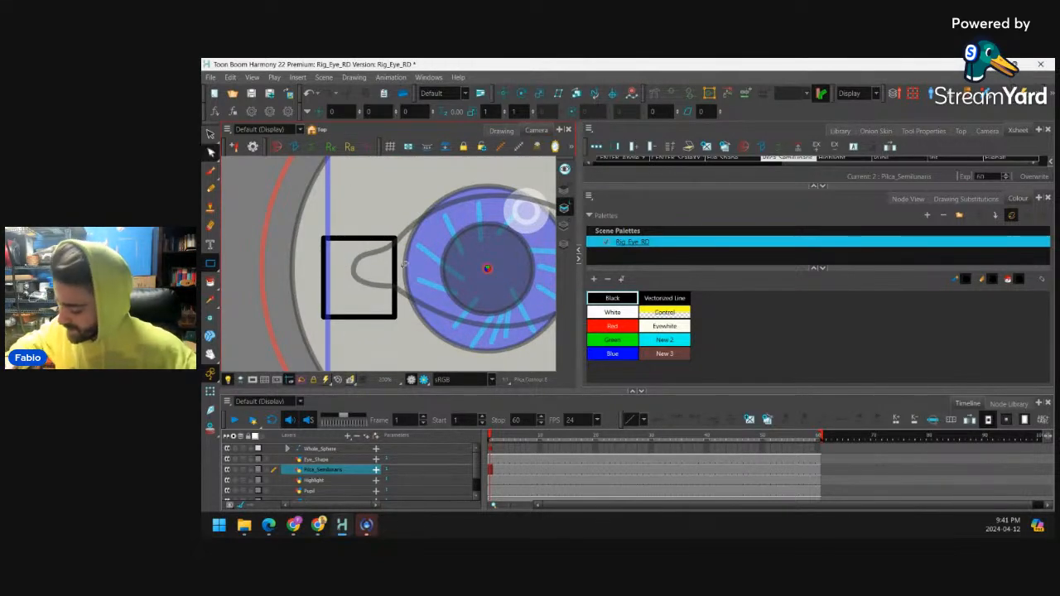
left_click(394, 238)
left_click_drag(394, 238, 382, 263)
left_click_drag(394, 316, 400, 317)
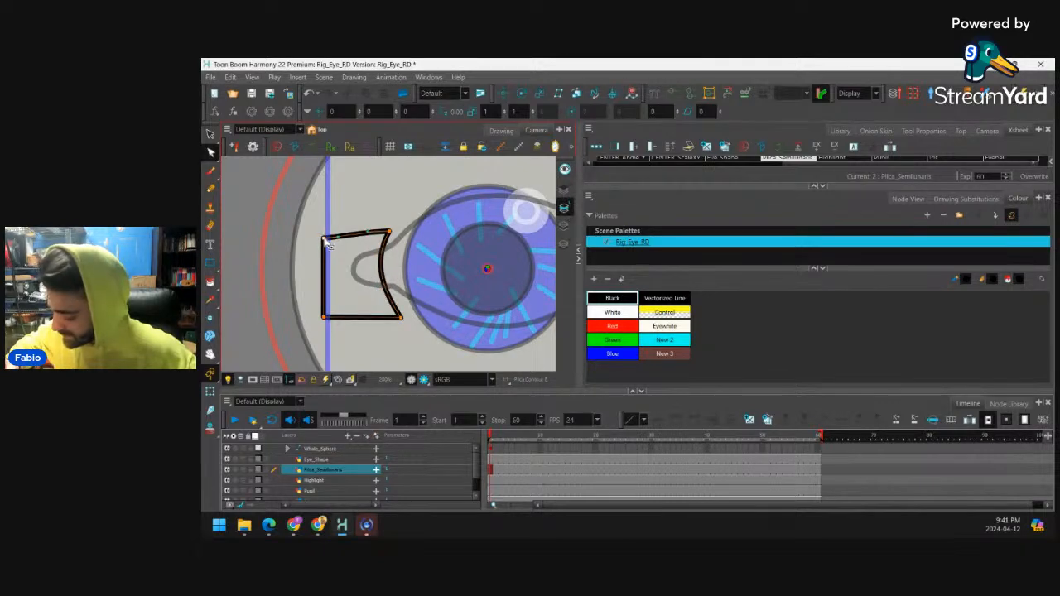
left_click_drag(324, 239, 325, 233)
left_click_drag(324, 317, 335, 323)
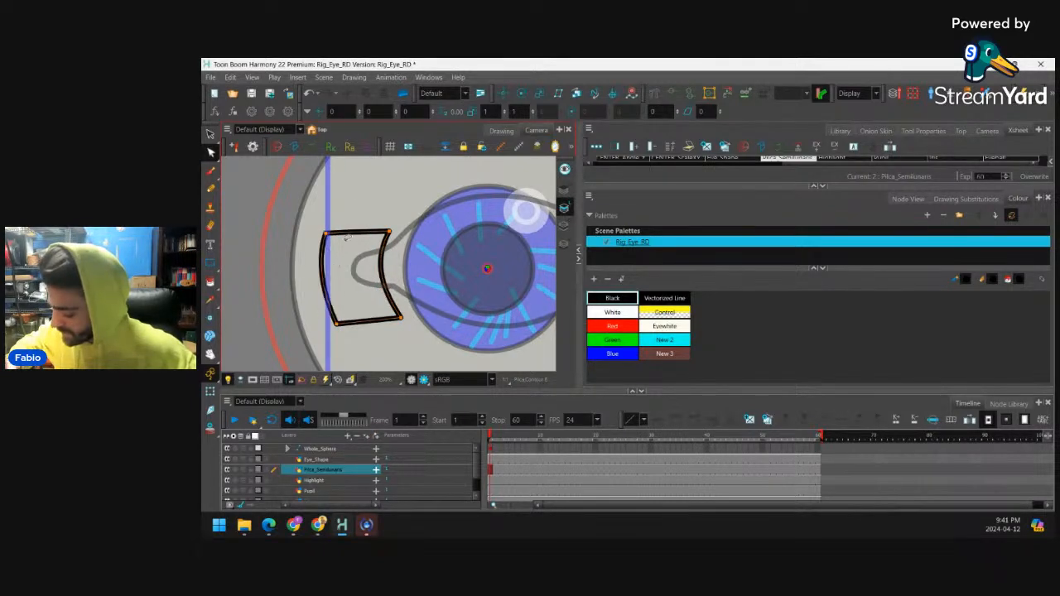
left_click(664, 354)
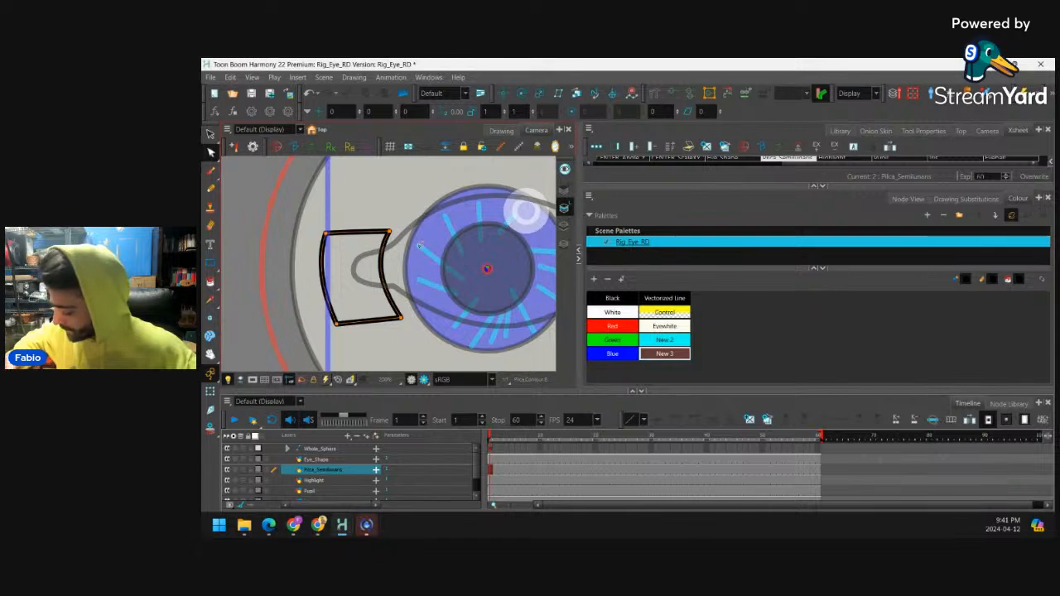
left_click(213, 283)
left_click(375, 279)
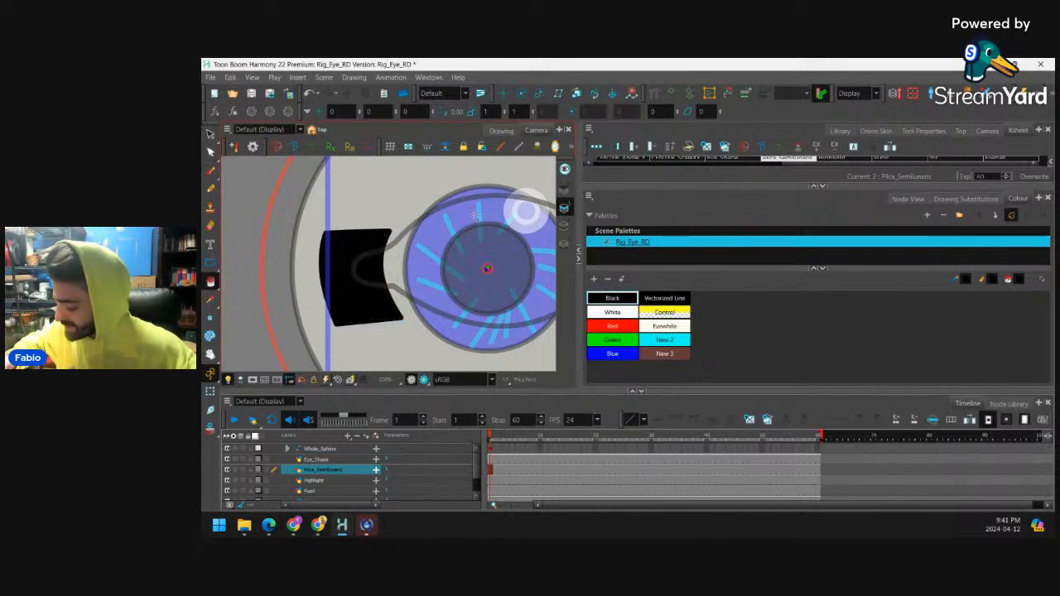
key("ctrl+z")
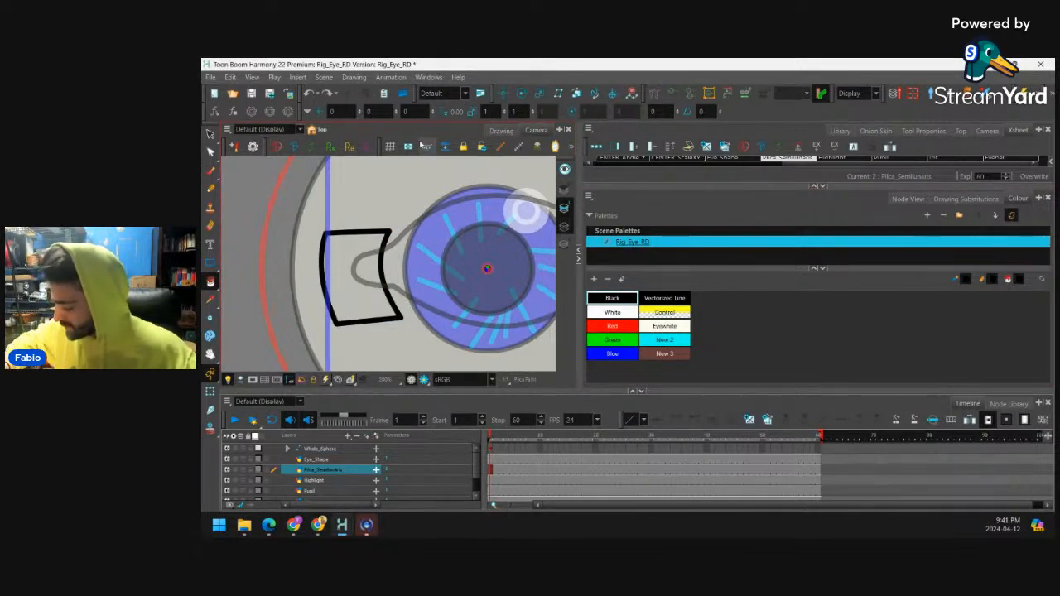
Switch to the Colour Art layer and fill the plica shape with the reddish-brown New 3 colour
left_click(564, 226)
left_click(352, 287)
key("ctrl+z")
left_click(664, 353)
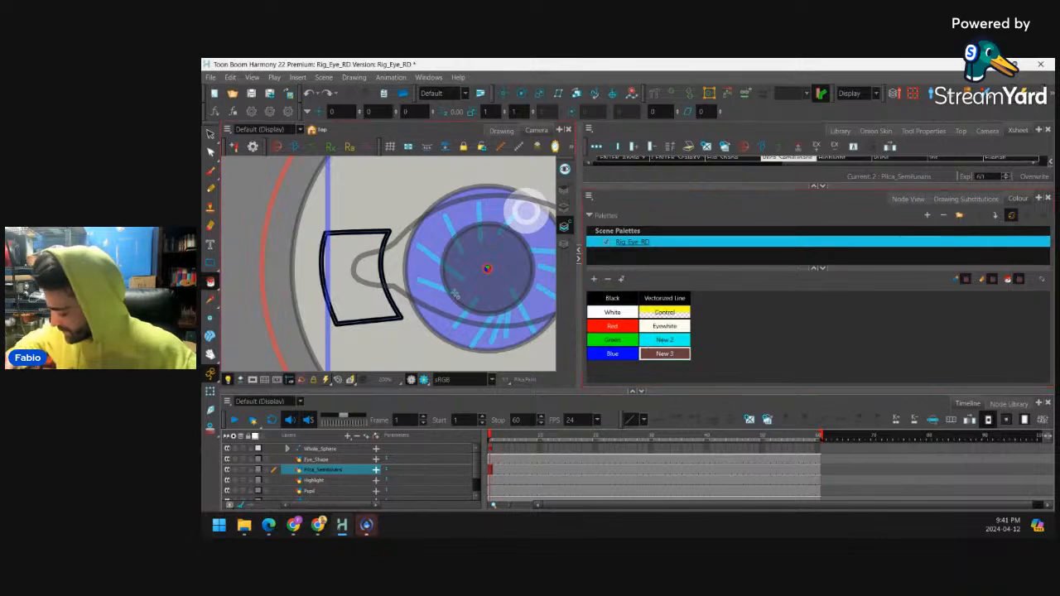
left_click(364, 282)
Examine the deselected eye up close and as a whole, checking the plica fill against the eye outline
left_click(212, 392)
key("1")
key("1")
key("1")
key("1")
key("1")
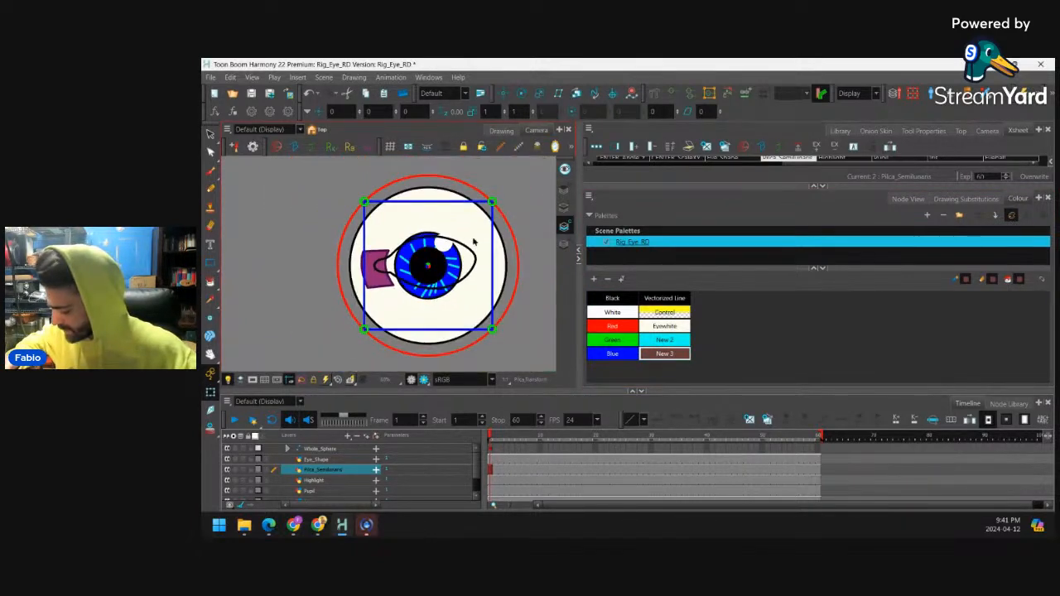
left_click(503, 237)
key("2")
key("2")
key("2")
key("2")
key("2")
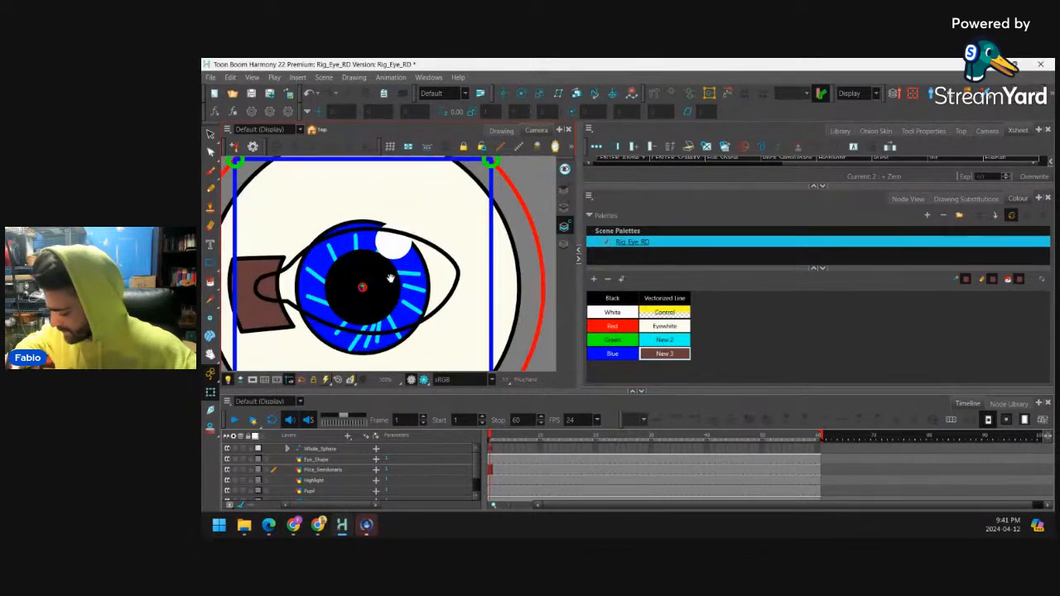
left_click(921, 198)
key("1")
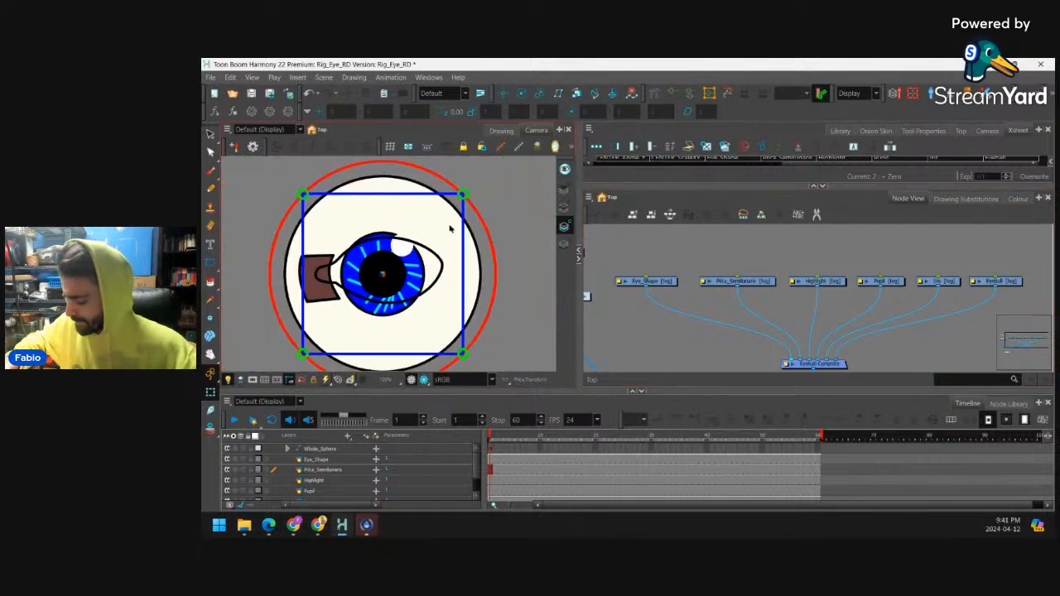
key("1")
key("2")
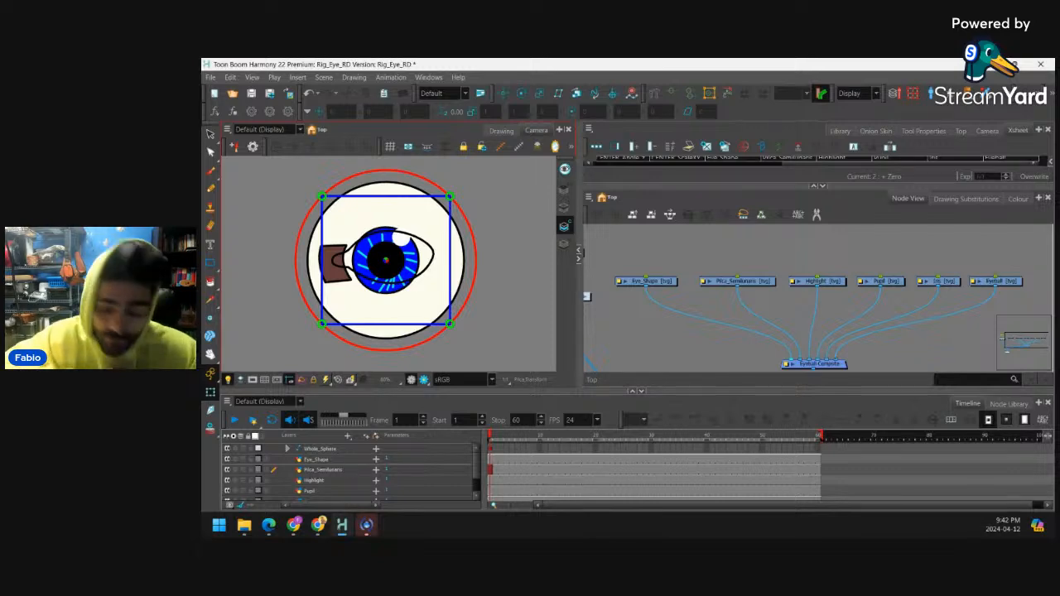
Rearrange the node network so the Whole_Sphere peg and the Multipoint_Sphere group sit above the Eye_Shape drawing
left_click(795, 245)
key("1")
key("1")
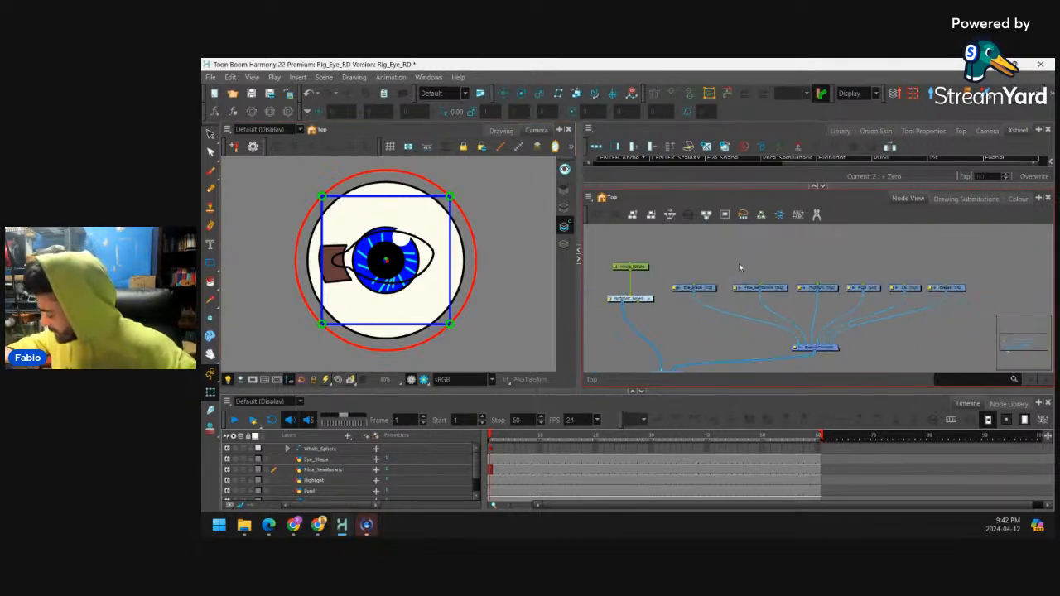
key("1")
left_click_drag(740, 267, 786, 274)
left_click_drag(753, 367, 762, 355)
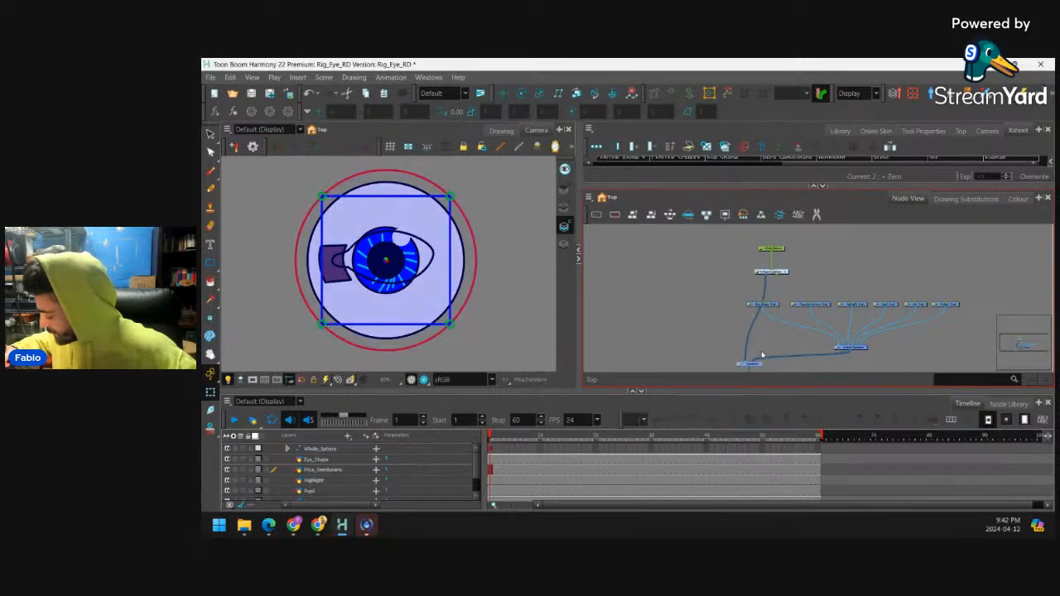
Copy the Multipoint_Sphere group and paste two duplicates beside it above the drawing nodes
key("2")
left_click(745, 283)
left_click(732, 279)
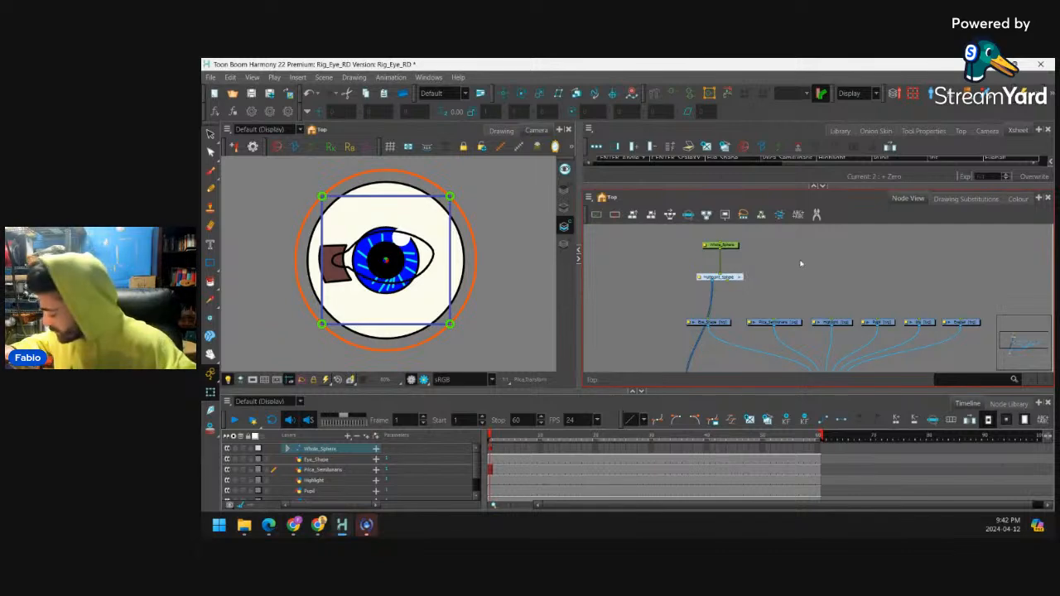
key("ctrl+v")
key("ctrl+v")
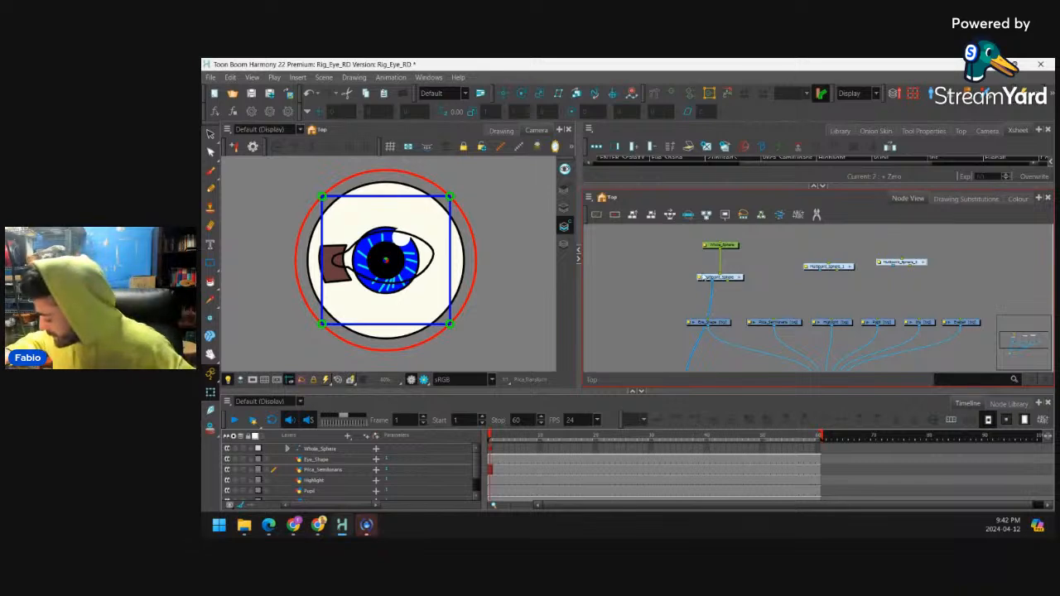
Rename the original Multipoint_Sphere group as Multipoint_Sphere_Highlight
double_click(700, 279)
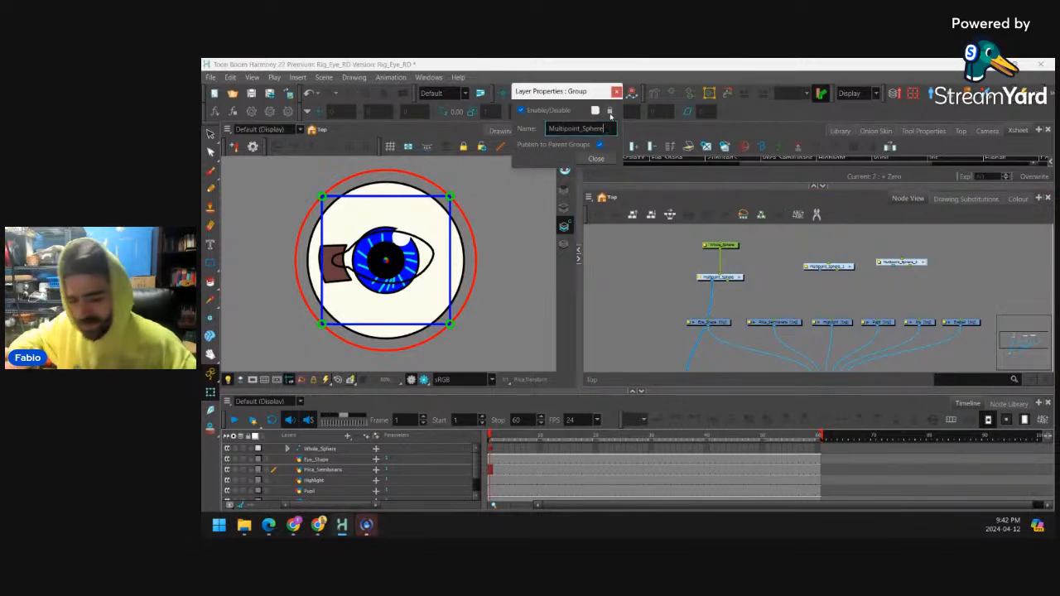
type("_Highlight")
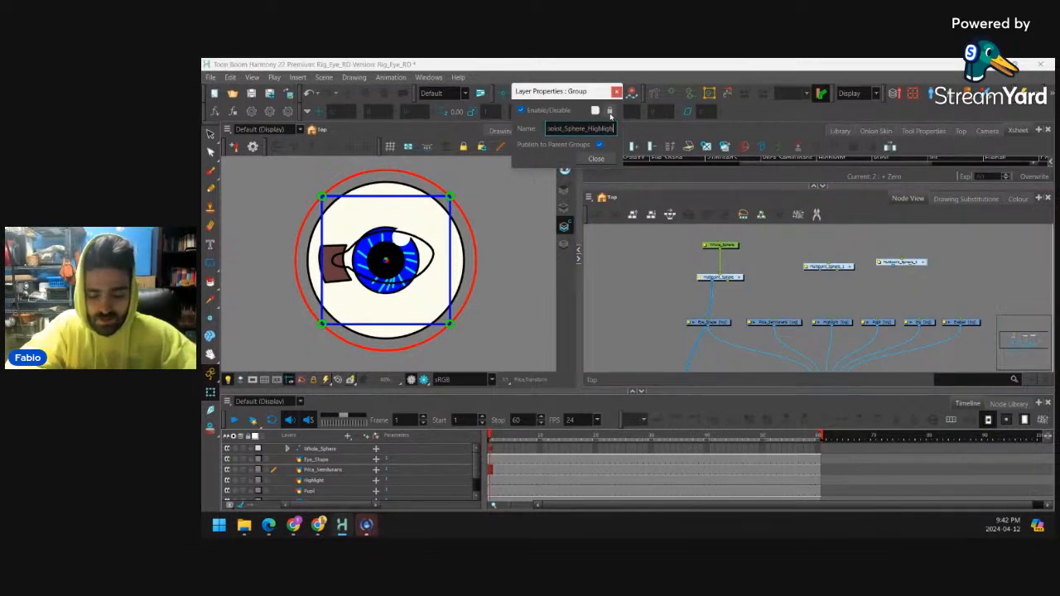
left_click(596, 159)
Rename the first pasted Multipoint_Sphere duplicate as Multipoint_Sphere_Pupil
double_click(811, 268)
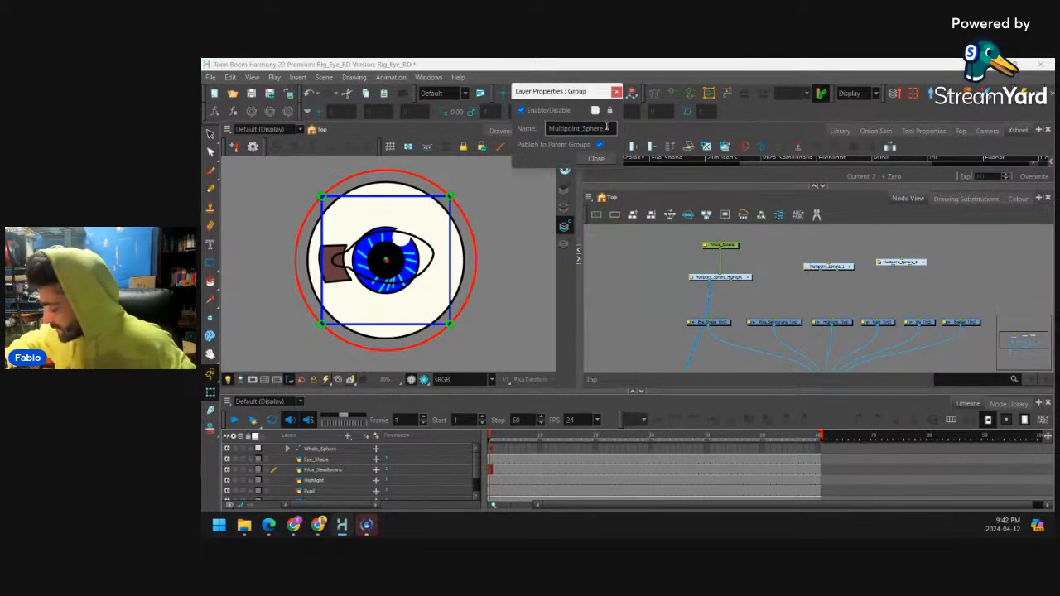
key("Right")
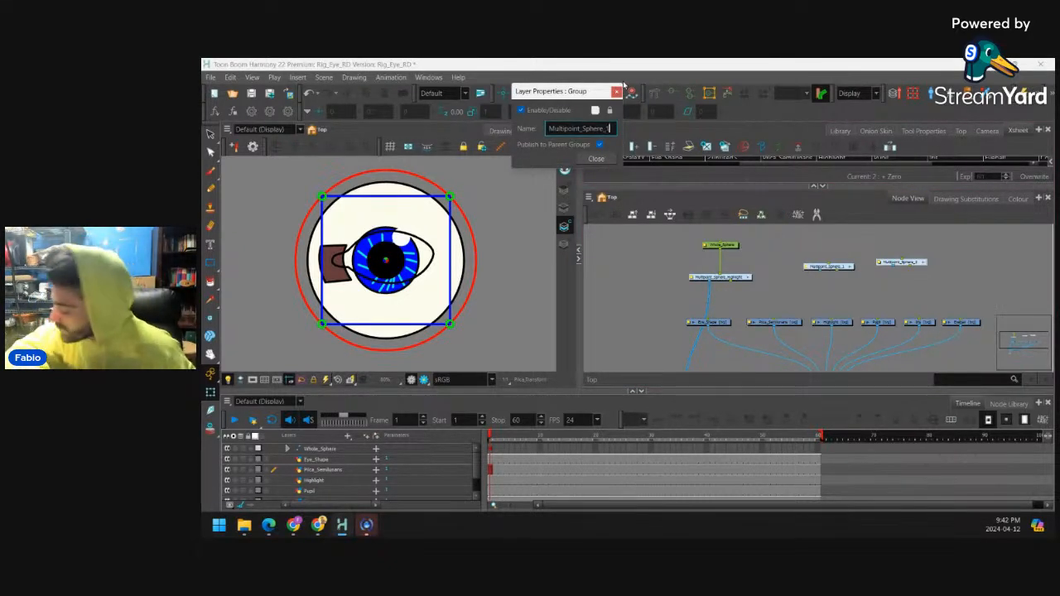
type("Pupil")
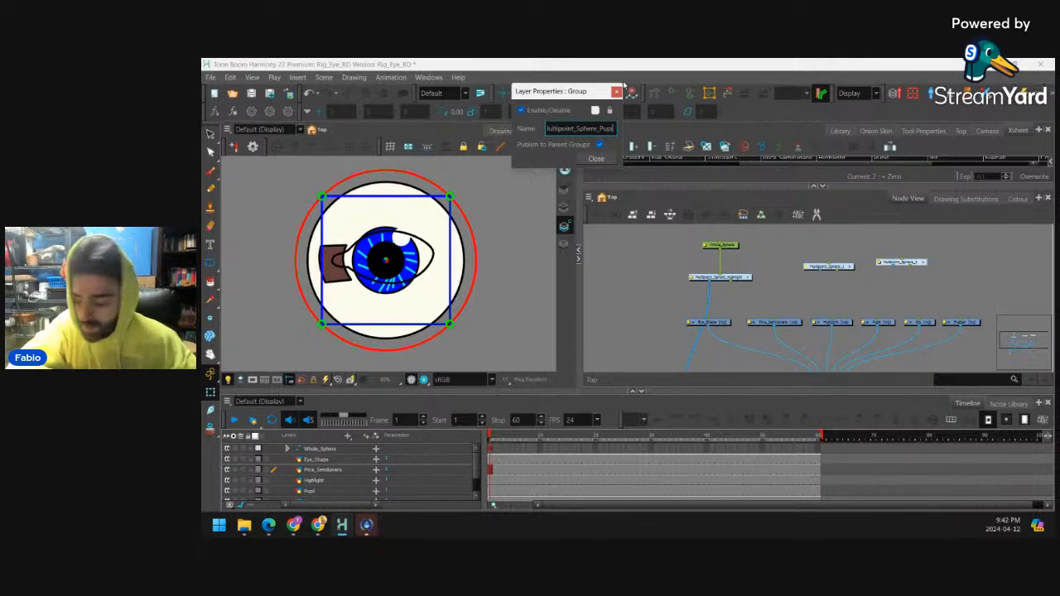
left_click(602, 157)
Rename the second pasted duplicate as Multipoint_Sphere_Iris and line the copies up beside the highlight group
left_click_drag(847, 266, 896, 272)
double_click(896, 272)
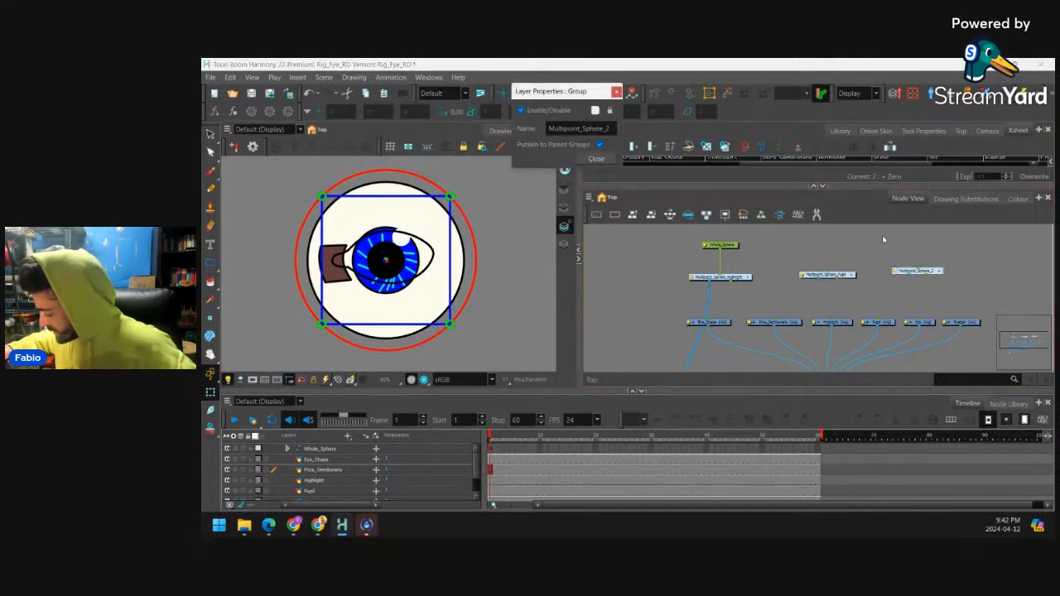
left_click(611, 129)
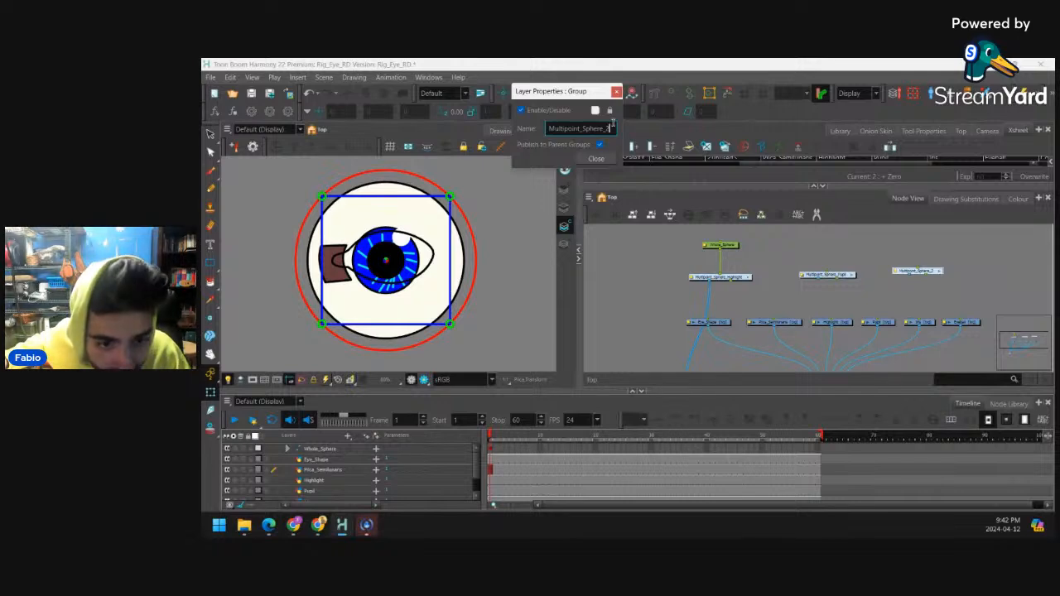
key("BackSpace")
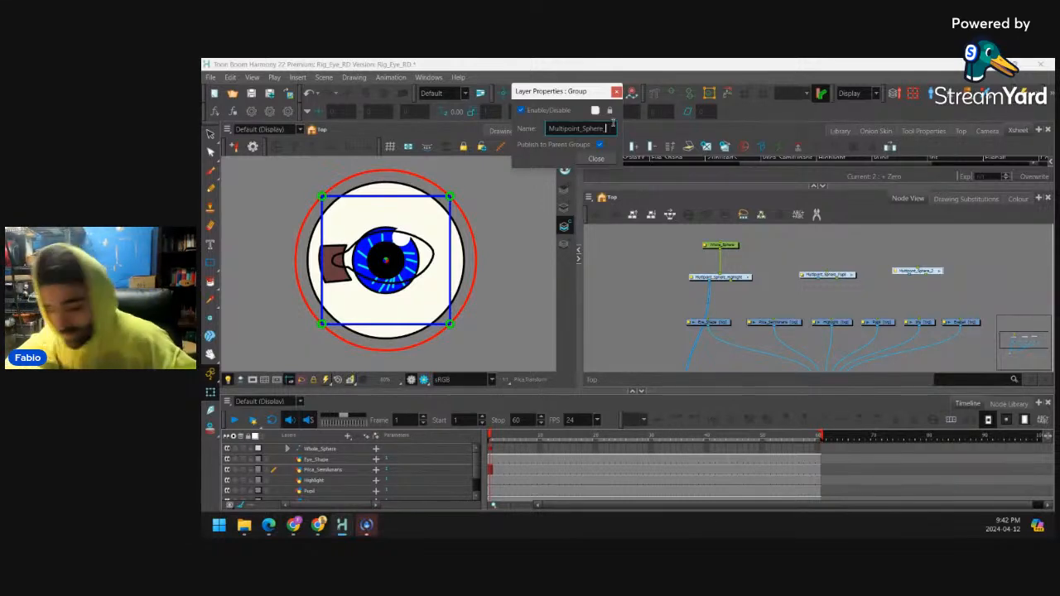
type("Iris")
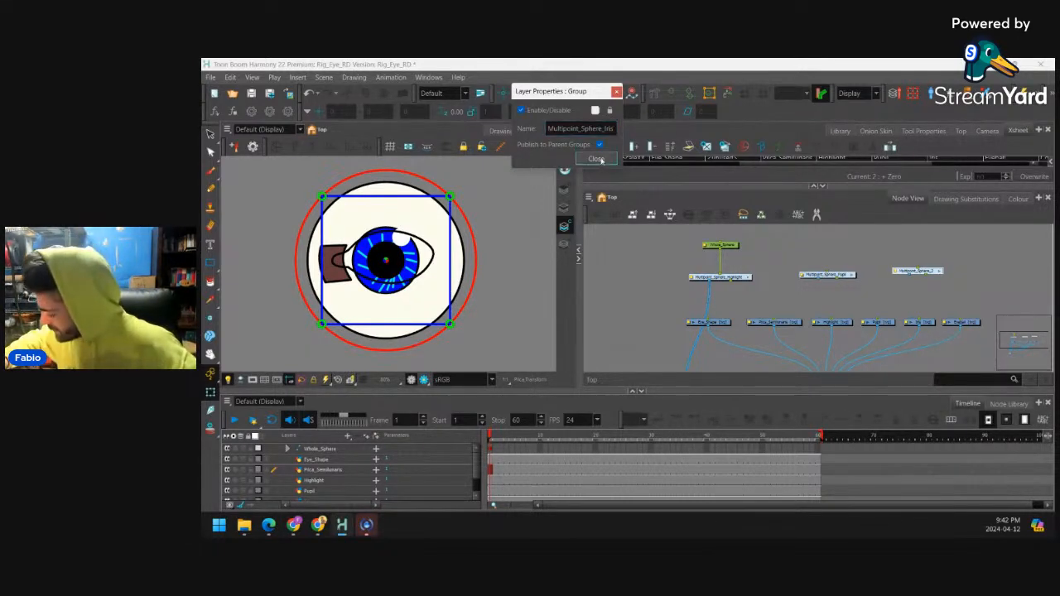
left_click(597, 159)
left_click_drag(959, 266, 878, 271)
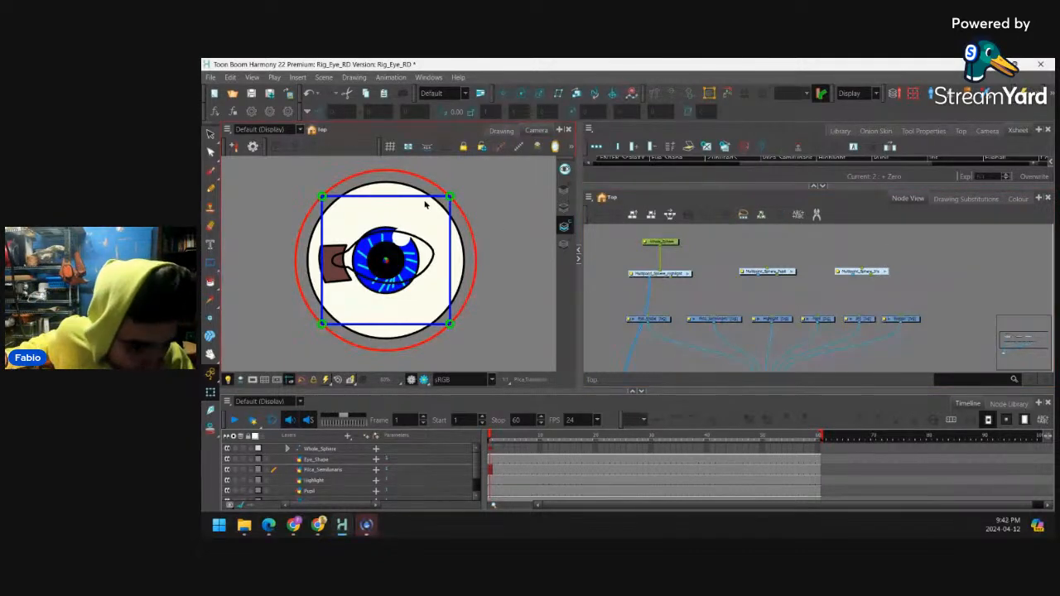
Connect Whole_Sphere to the pupil and iris groups, and link the highlight, pupil and iris groups to their matching drawings
left_click_drag(672, 281, 777, 317)
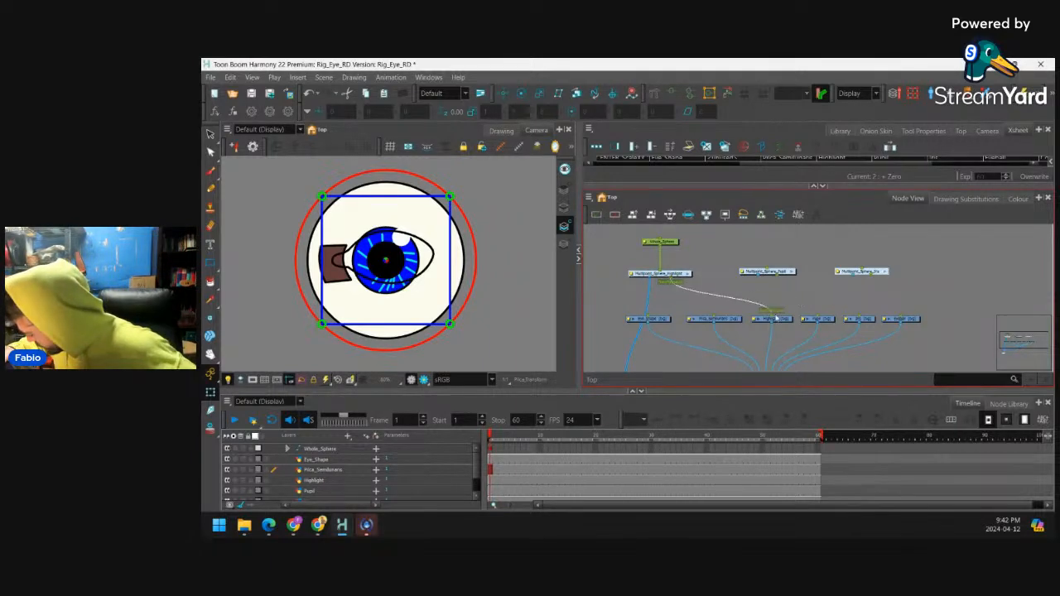
left_click_drag(640, 247, 842, 273)
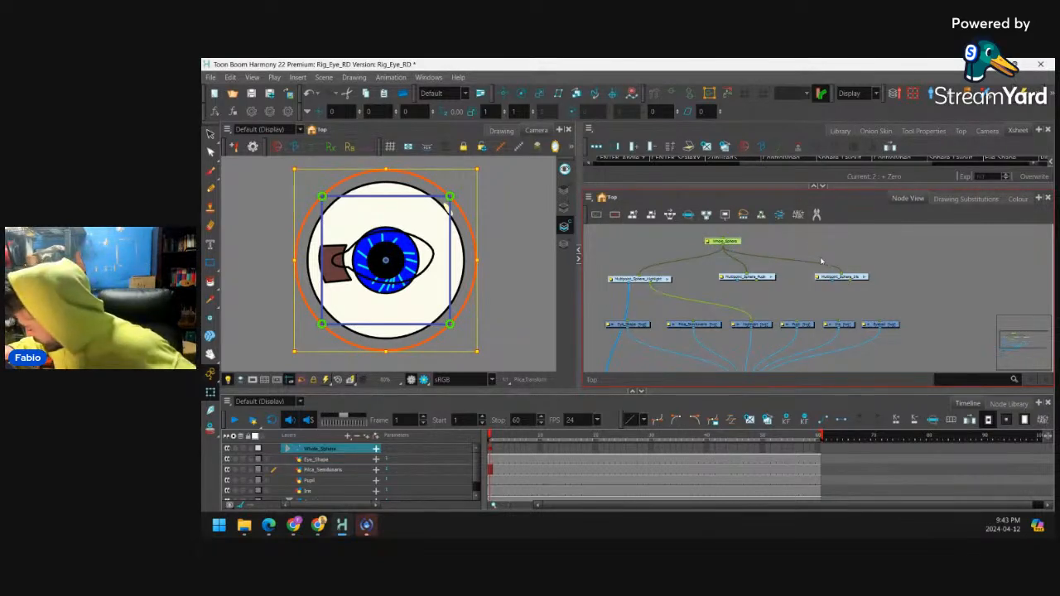
left_click_drag(757, 281, 798, 321)
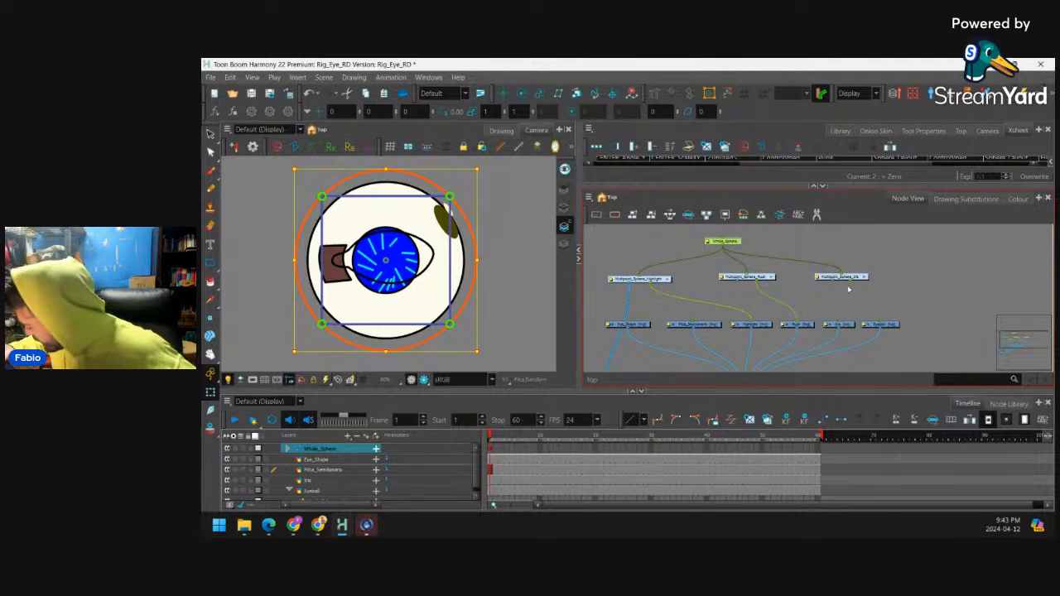
left_click_drag(843, 281, 841, 322)
left_click_drag(761, 280, 866, 278)
mouse_move(663, 282)
left_mouse_down()
mouse_move(733, 282)
mouse_move(643, 274)
left_mouse_up()
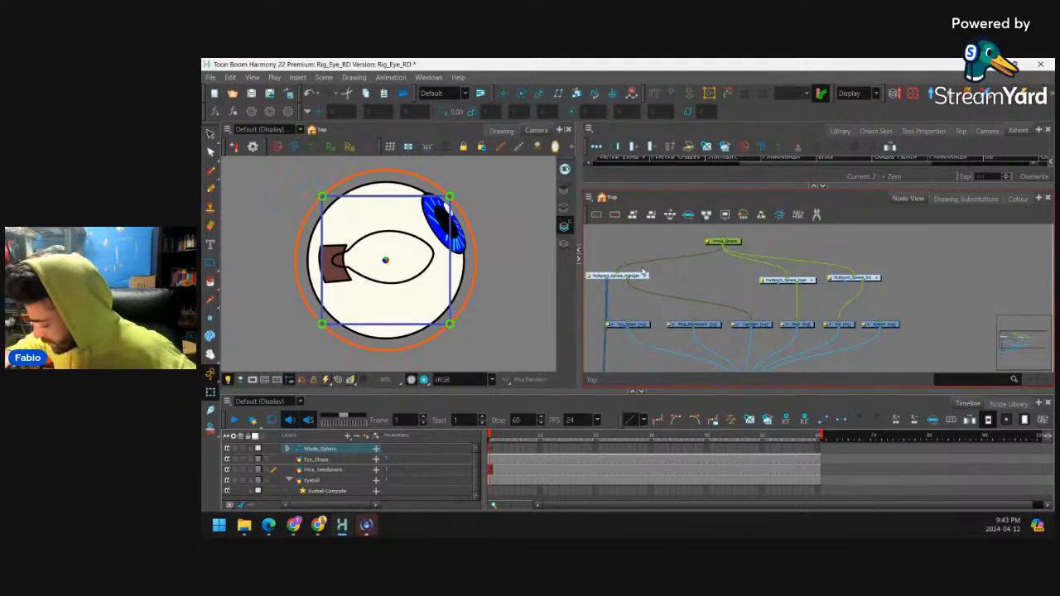
Reset the transformation of the pegs inside the Multipoint_Sphere_Highlight group and return to the top-level network
double_click(644, 275)
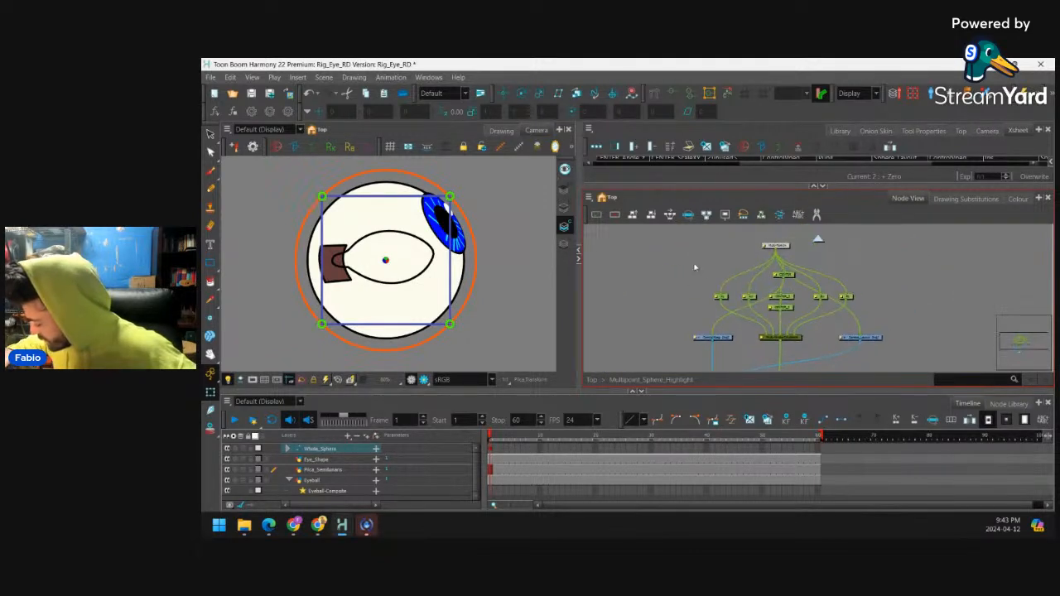
left_click_drag(869, 318, 871, 319)
key("shift+r")
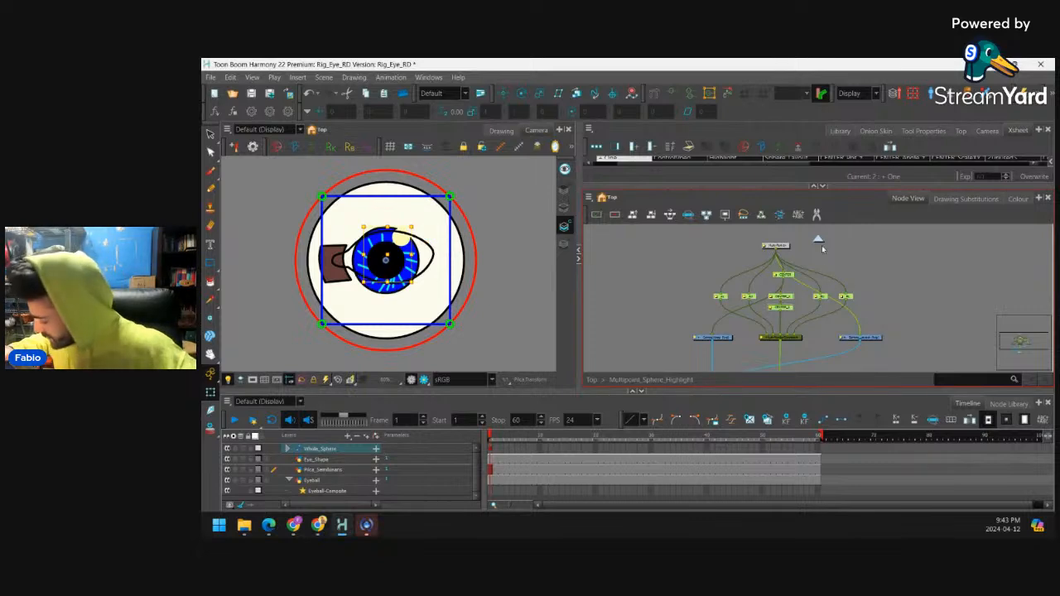
left_click(818, 241)
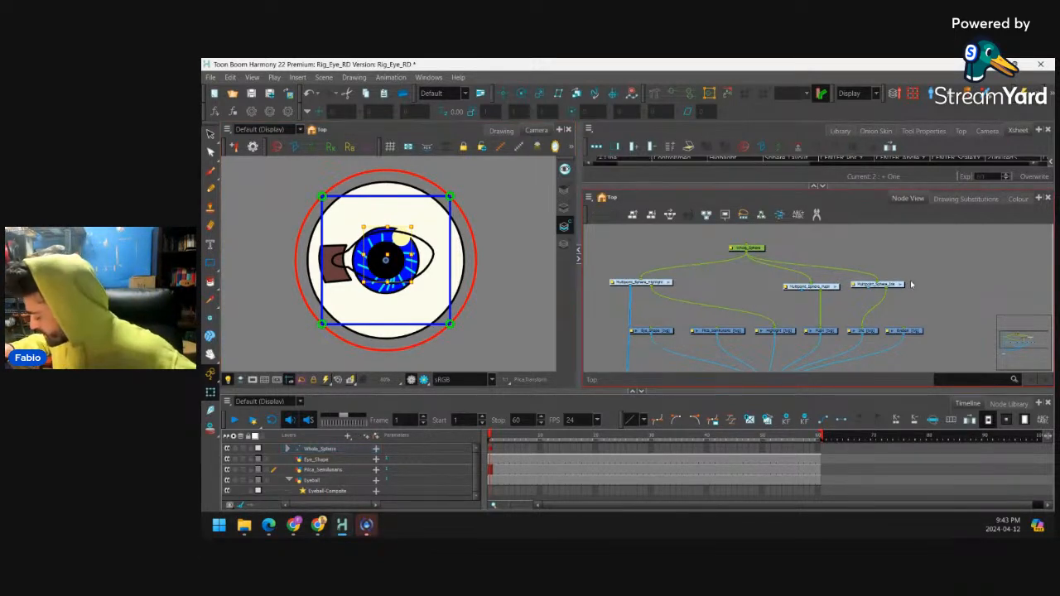
Delete the CENTER_2 peg inside the Multipoint_Sphere_Highlight group and return to the top level
left_click(670, 287)
double_click(670, 287)
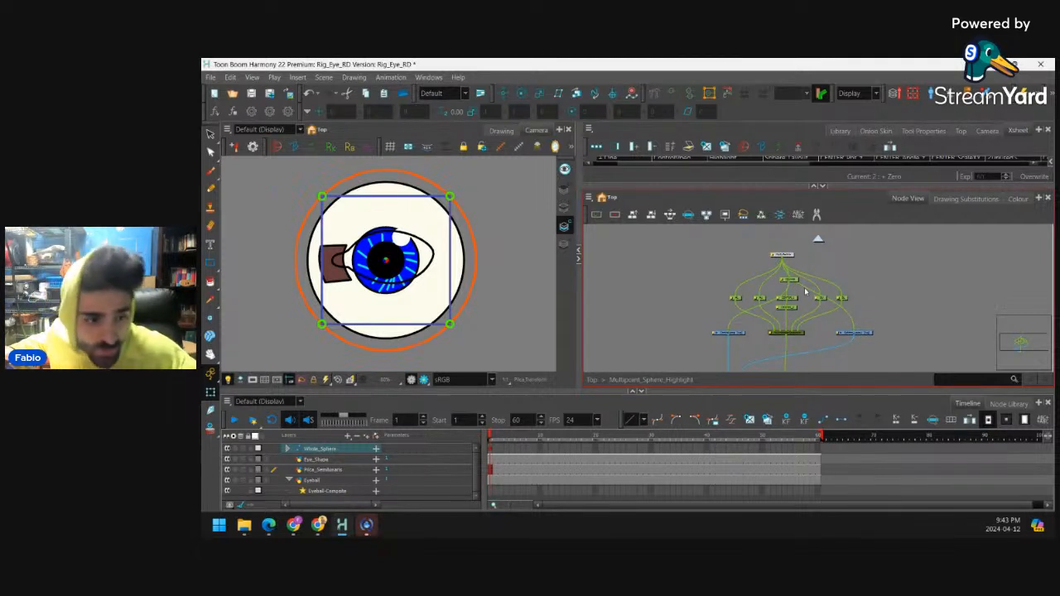
scroll(783, 270, "up", 2)
left_click(773, 310)
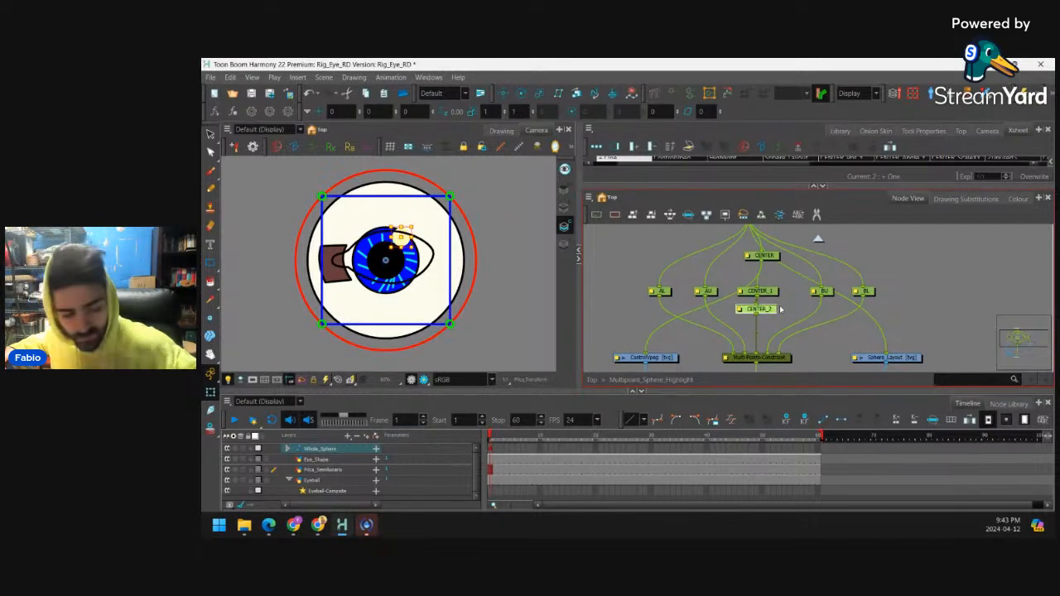
key("Delete")
left_click(818, 241)
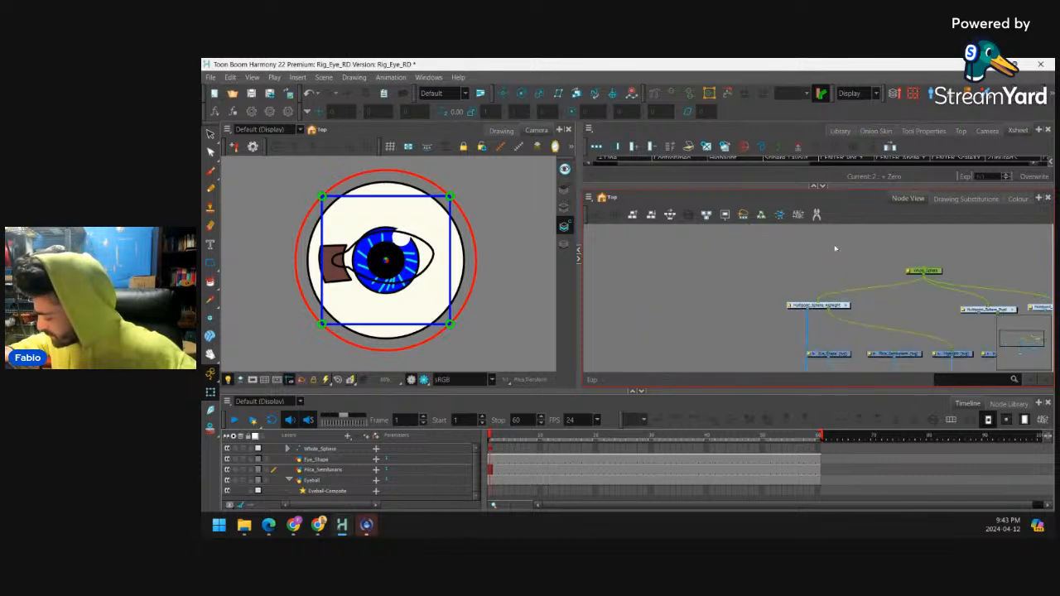
Delete the Multipoint_Sphere_Pupil and Multipoint_Sphere_Iris groups from the top-level network
scroll(861, 278, "down", 2)
left_click_drag(862, 281, 715, 269)
scroll(812, 282, "up", 2)
left_click(805, 294)
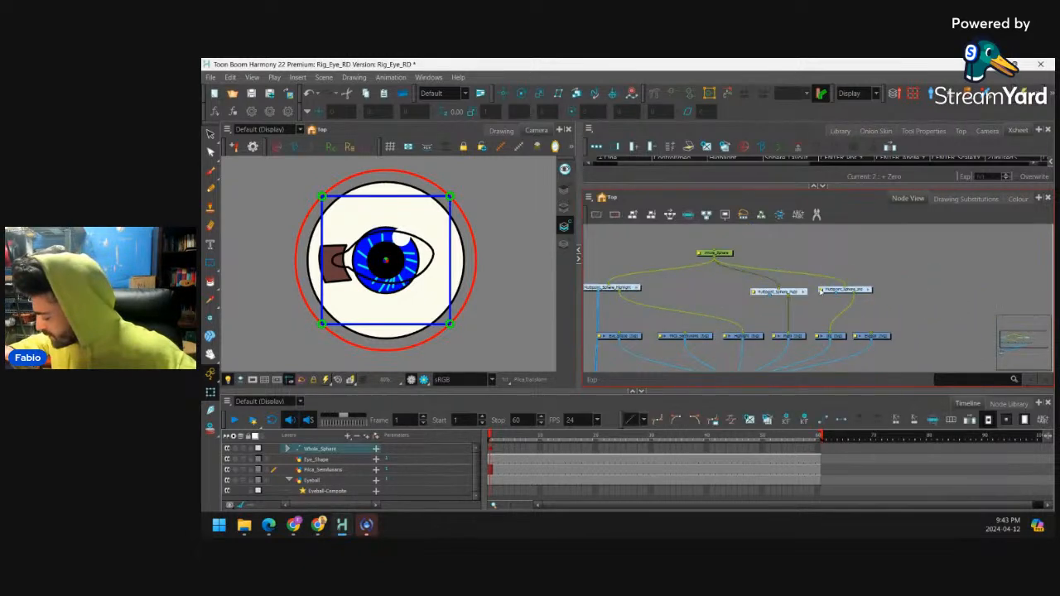
left_click(818, 240)
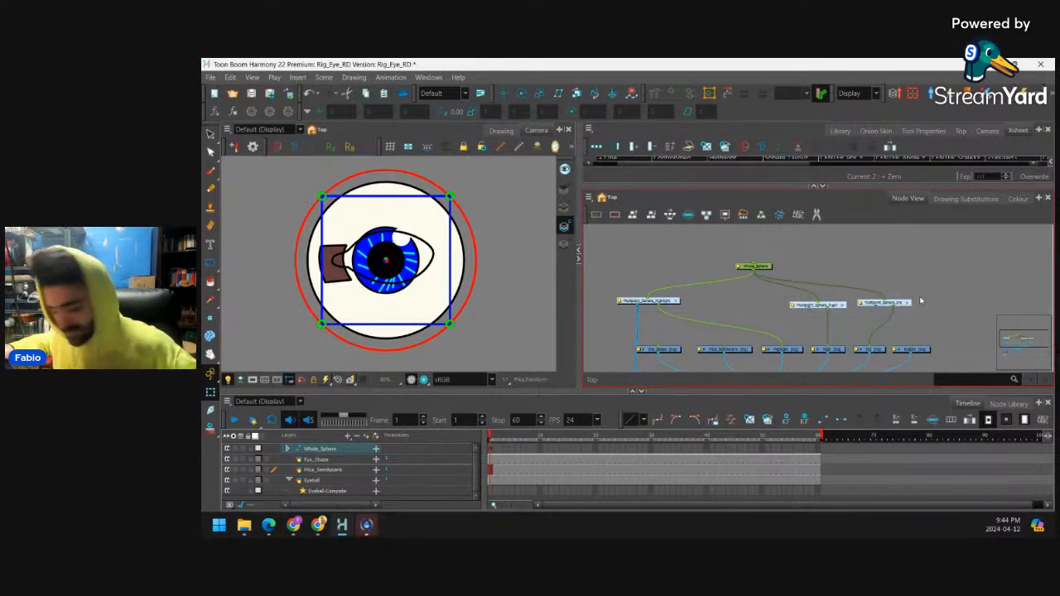
key("Delete")
Clone the Multipoint_Sphere_Highlight group with drawings only and place the clone level with the original
left_click(667, 303)
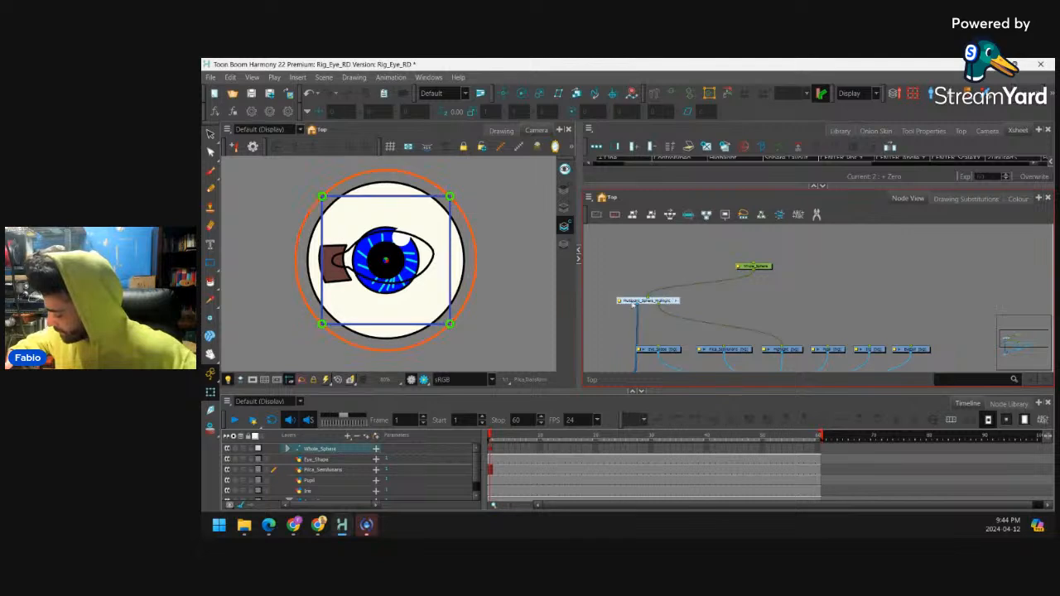
left_click(589, 198)
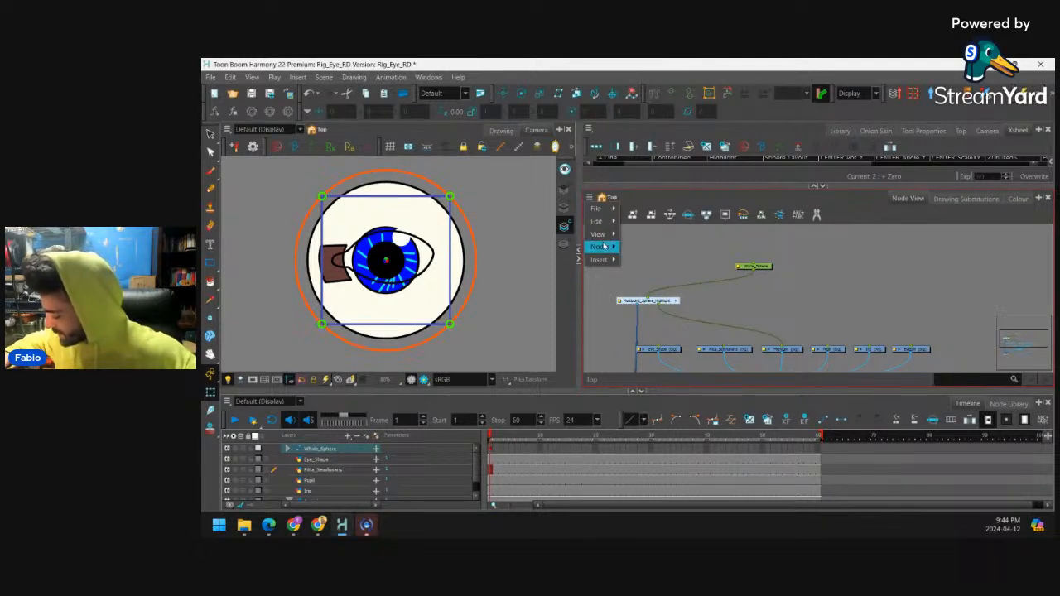
mouse_move(601, 247)
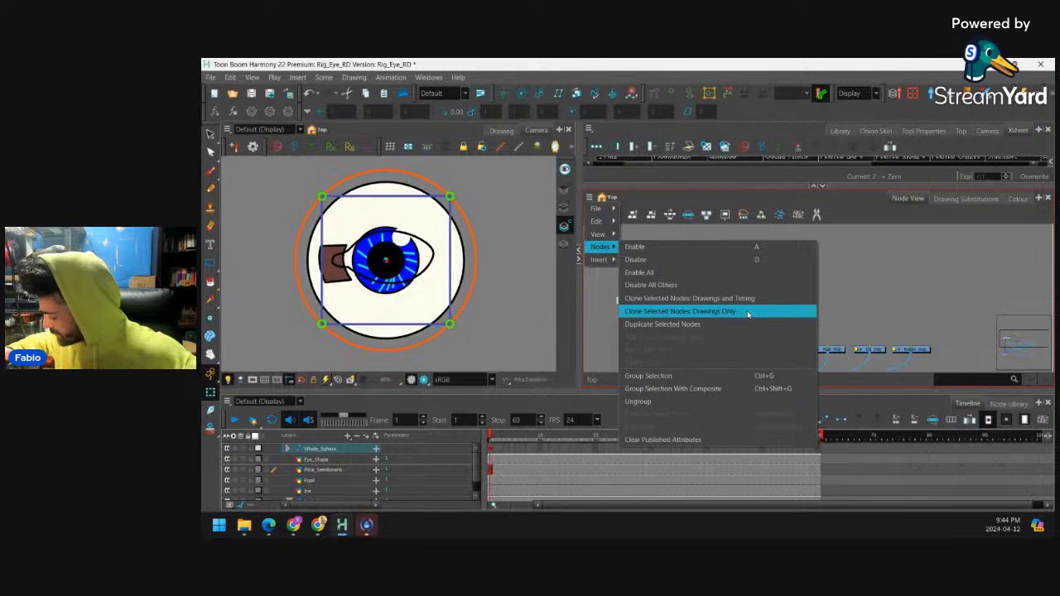
left_click(748, 312)
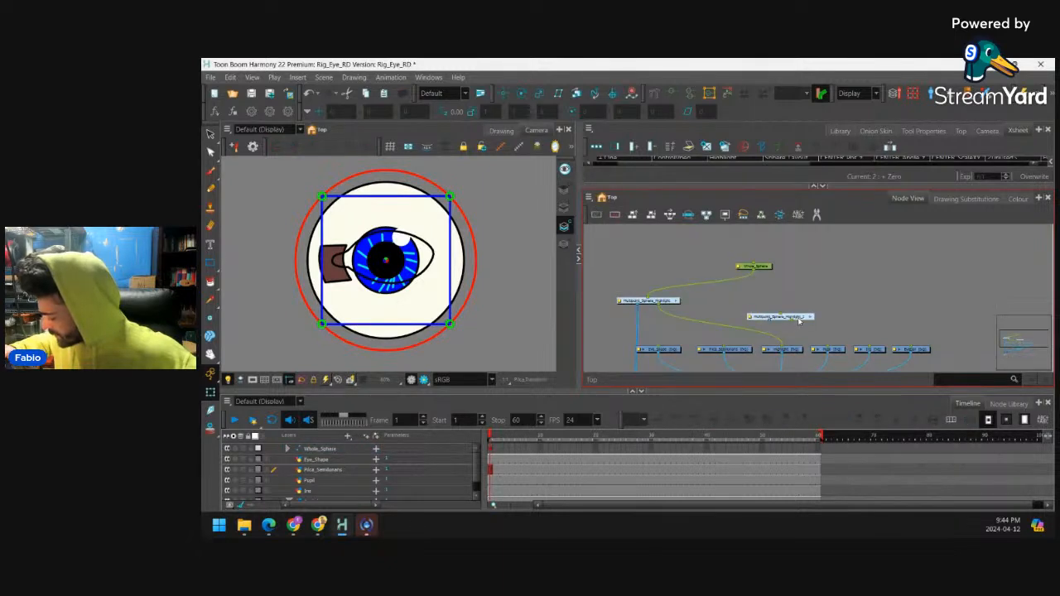
left_click_drag(799, 322, 793, 305)
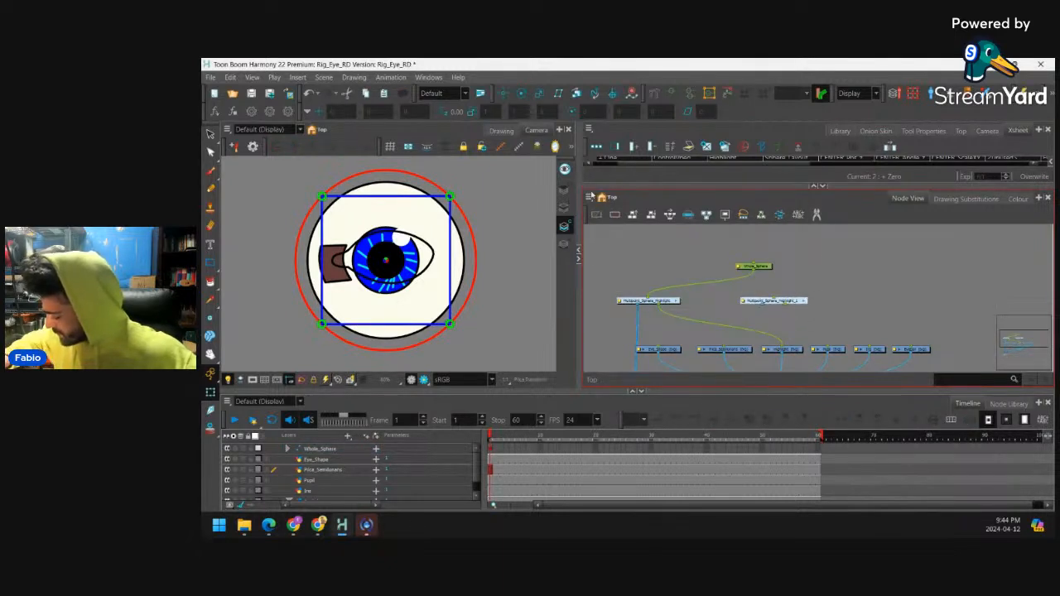
Make a second drawings-only clone beside the first and connect the Whole_Sphere peg to both clones
left_click(589, 198)
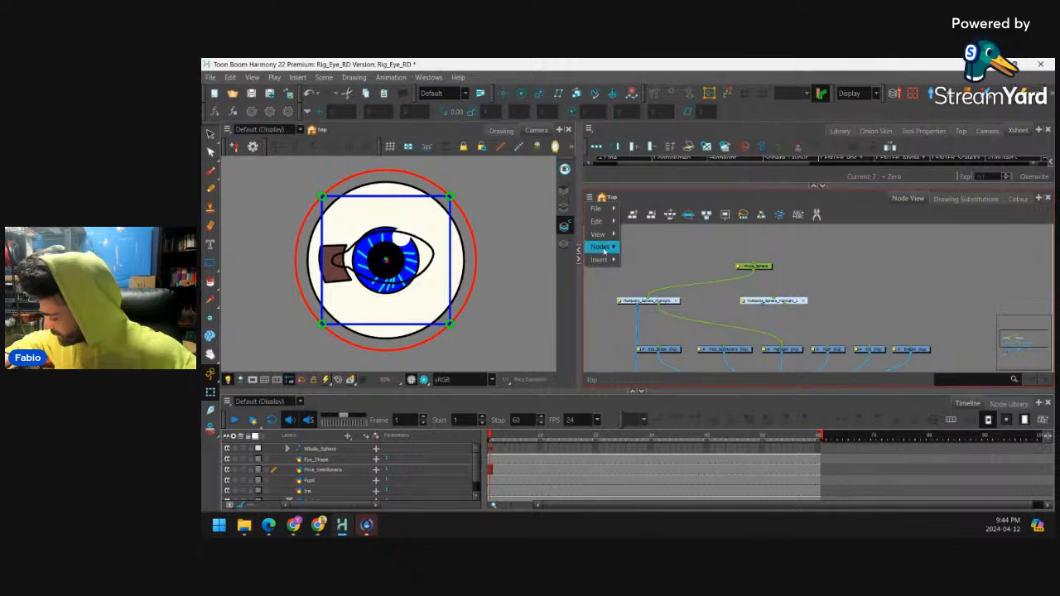
mouse_move(600, 246)
left_click(700, 313)
left_click_drag(744, 318, 913, 303)
mouse_move(756, 271)
left_mouse_down()
mouse_move(775, 298)
mouse_move(805, 275)
mouse_move(890, 296)
mouse_move(799, 285)
left_mouse_up()
Rename the Multipoint_Sphere_Highlight_1 clone as Multipoint_Sphere_Pupil
scroll(760, 281, "up", 3)
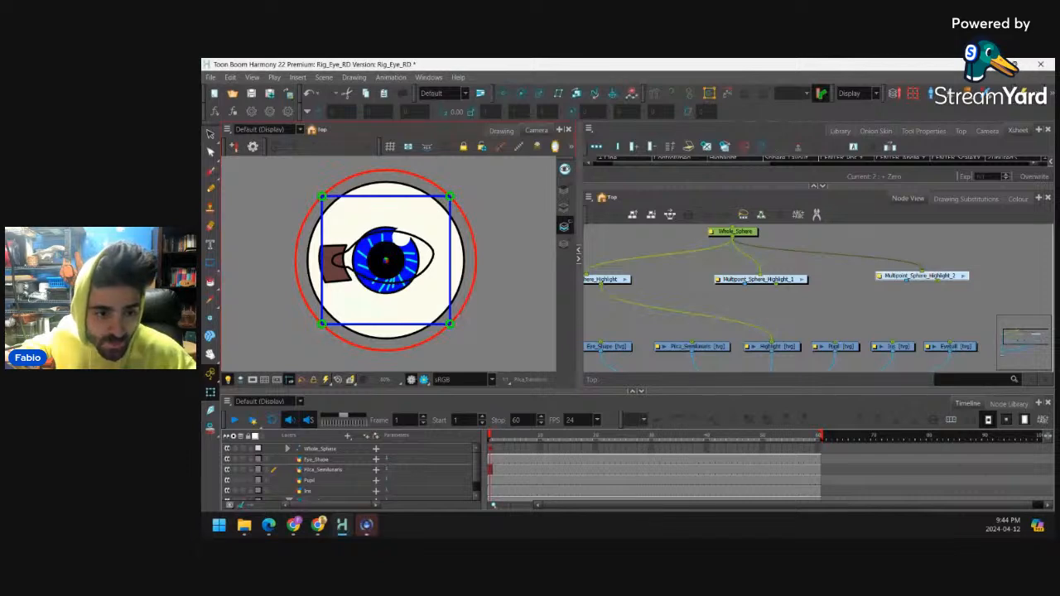
left_click(718, 279)
left_click(611, 127)
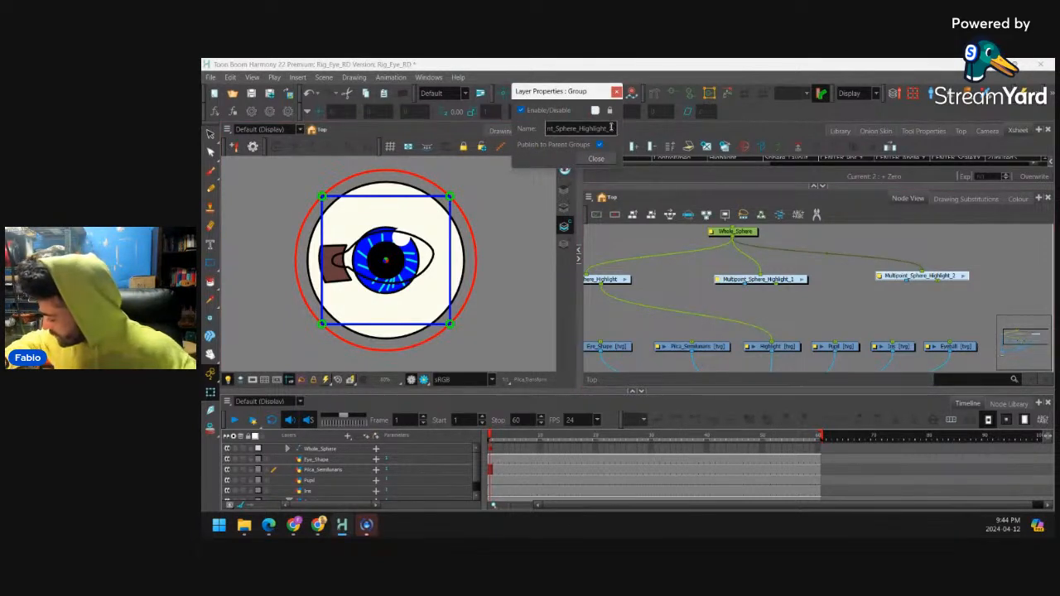
key("BackSpace")
key("BackSpace")
key("BackSpace")
key("BackSpace")
key("BackSpace")
key("BackSpace")
key("BackSpace")
key("BackSpace")
key("BackSpace")
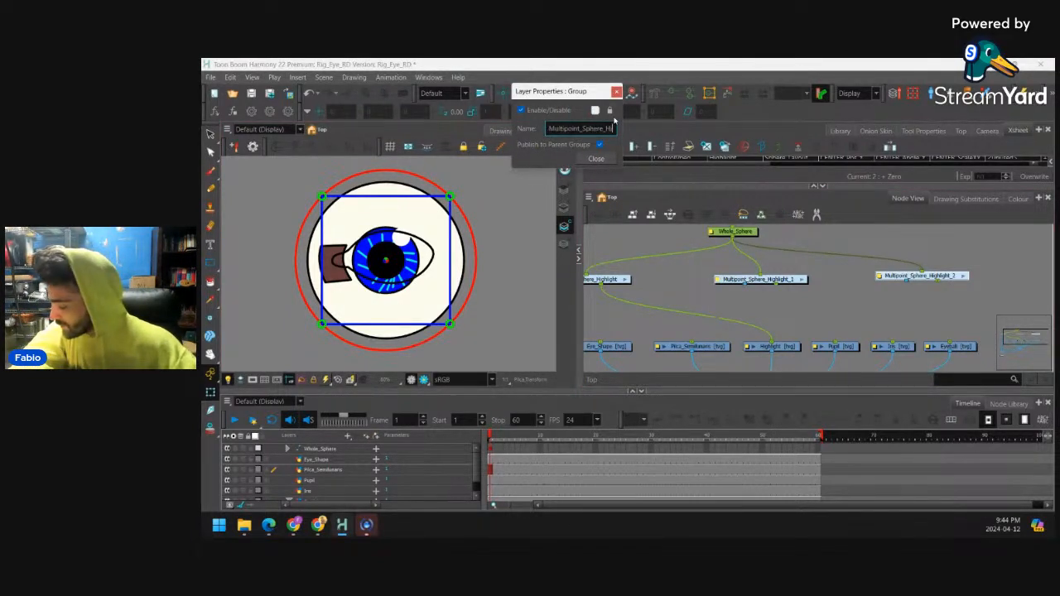
key("BackSpace")
key("BackSpace")
type("Pupil")
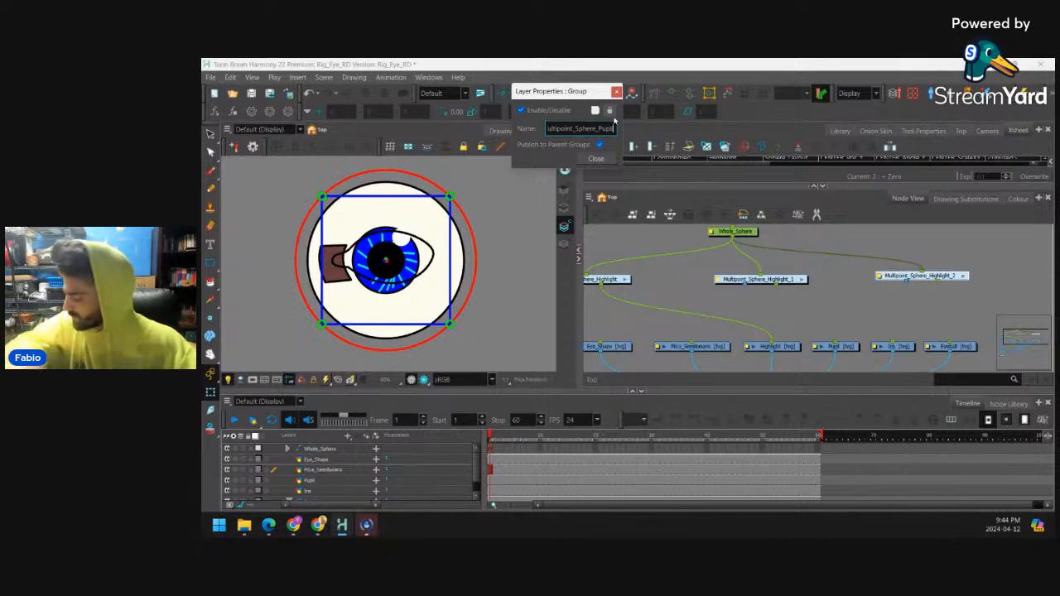
left_click(607, 157)
Rename the Multipoint_Sphere_Highlight_2 clone as Multipoint_Sphere_Iris
left_click(796, 282)
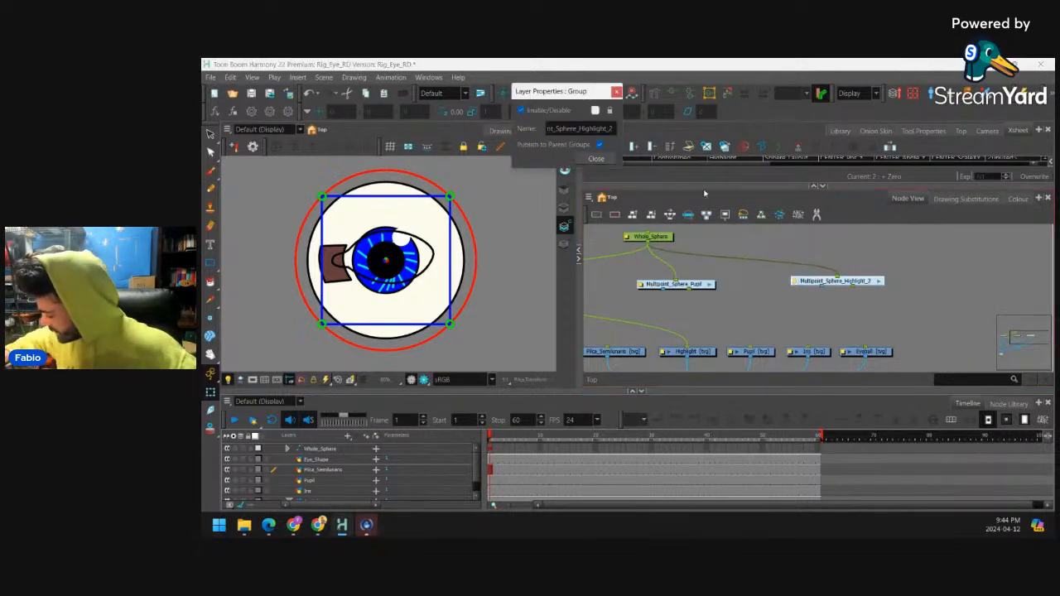
left_click(611, 127)
key("BackSpace")
key("BackSpace")
key("BackSpace")
key("BackSpace")
key("BackSpace")
key("BackSpace")
key("BackSpace")
key("BackSpace")
key("BackSpace")
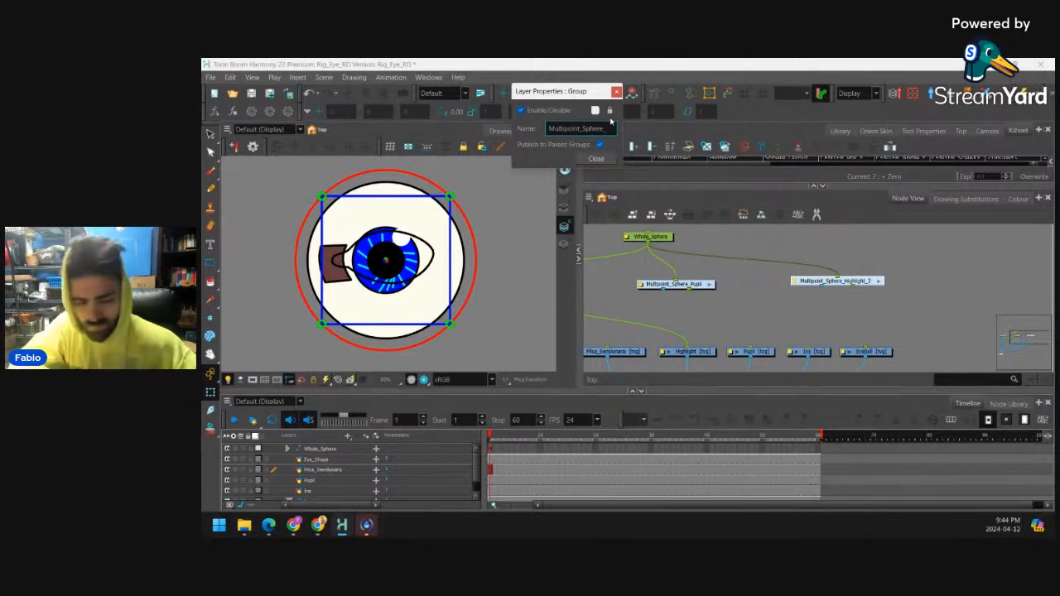
type("Iris")
key("Return")
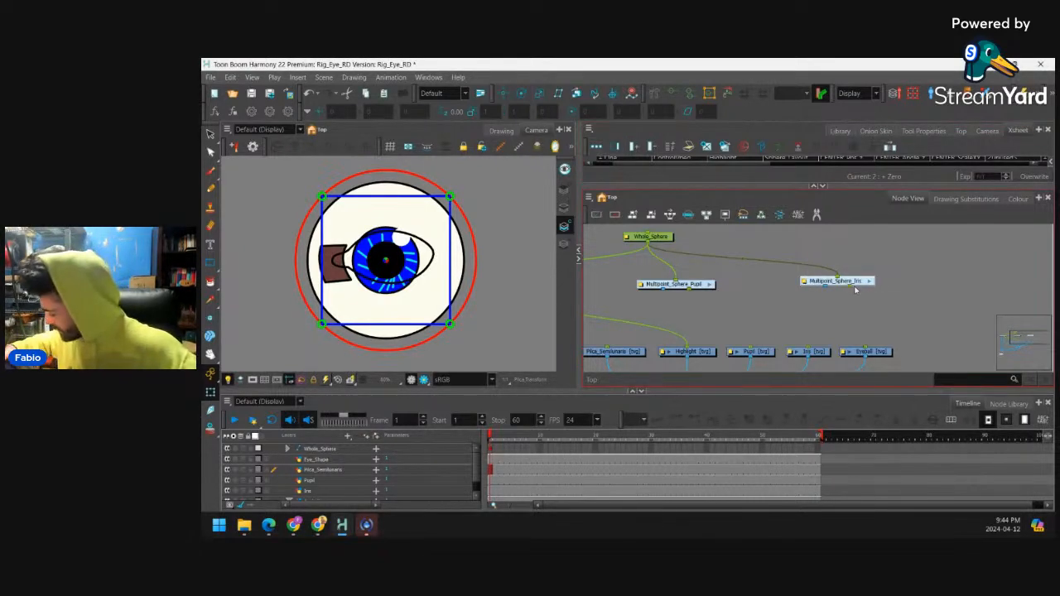
Connect the Multipoint_Sphere_Pupil group to the Pupil drawing and the Multipoint_Sphere_Iris group to the Iris drawing
left_click_drag(689, 289, 751, 347)
left_click_drag(734, 304, 852, 296)
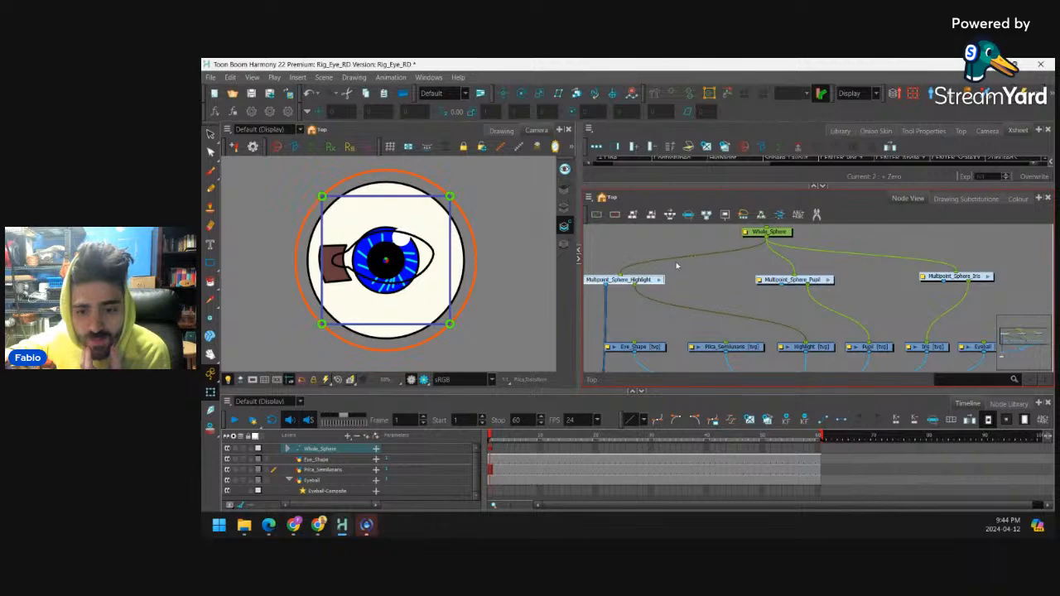
left_click(661, 280)
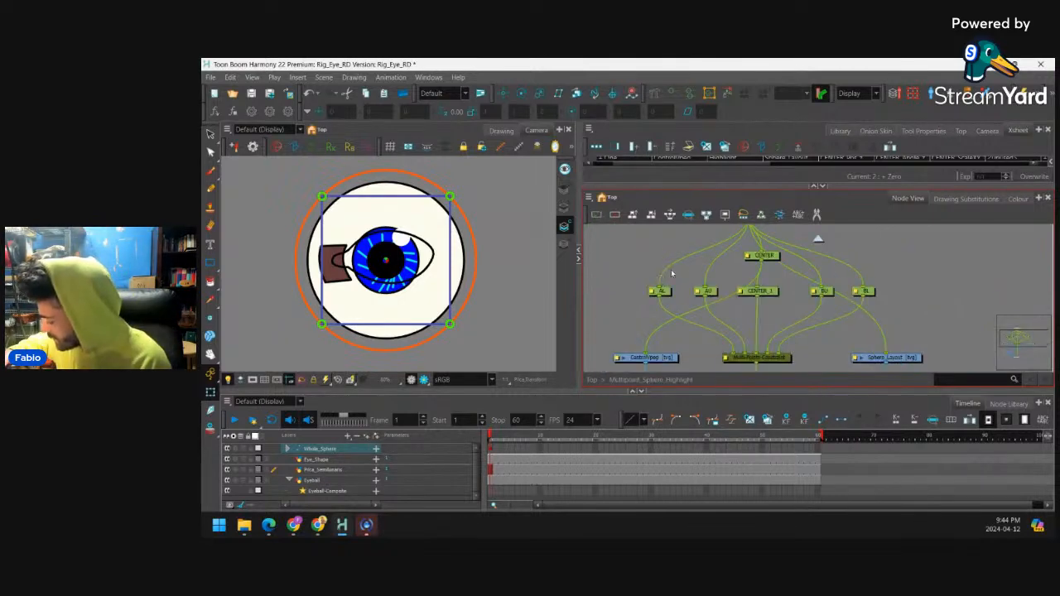
key("ctrl+shift+e")
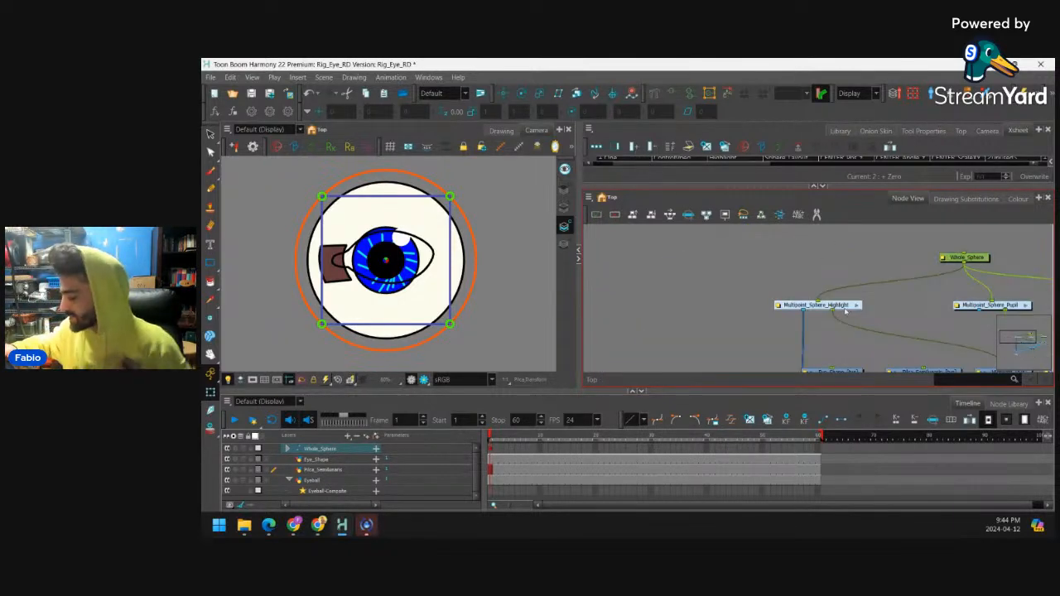
left_click_drag(935, 318, 789, 301)
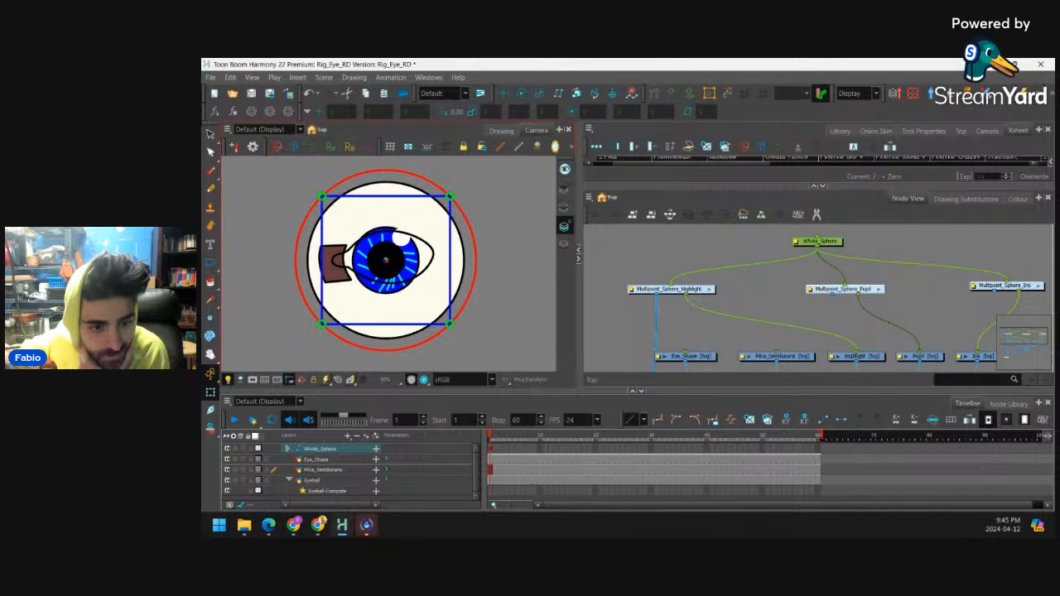
Delete the control peg drawing and the Sphere_Layout drawing inside the Multipoint_Sphere_Highlight group
left_click(709, 290)
left_click(667, 360)
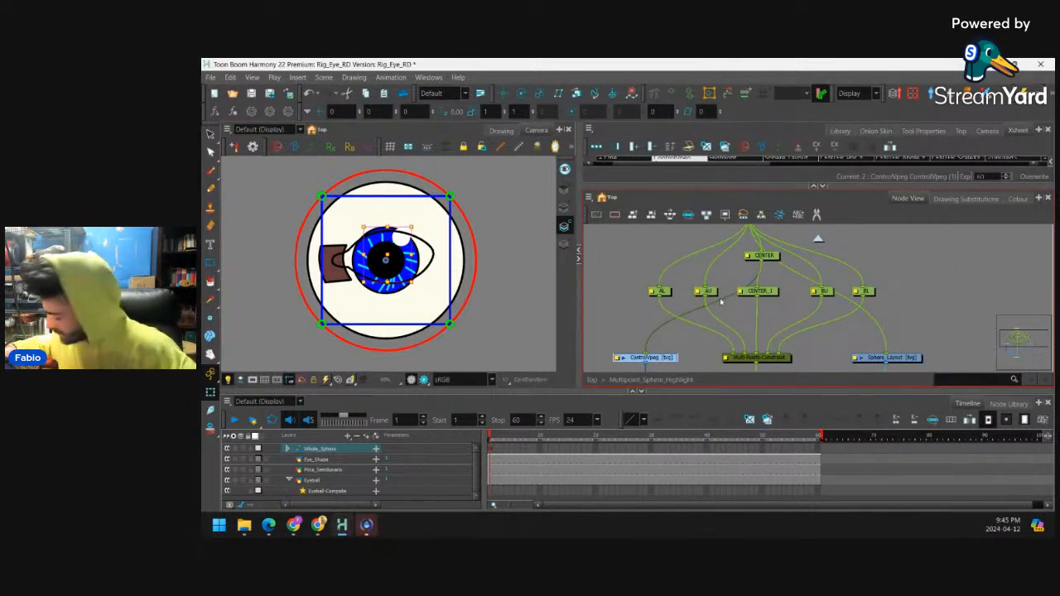
key("Delete")
left_click(888, 357)
key("Delete")
scroll(853, 322, "down", 4)
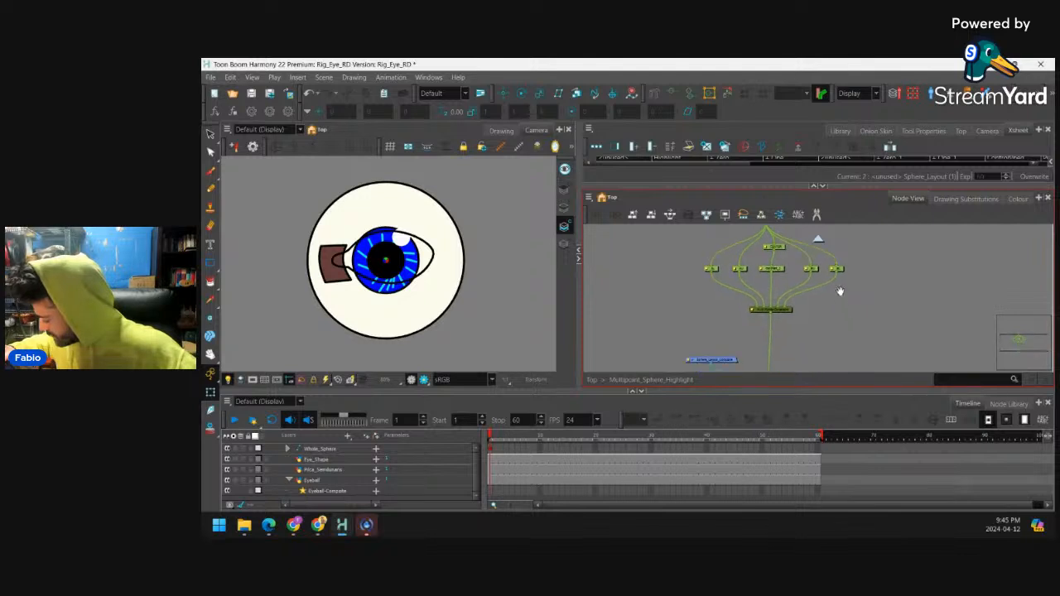
left_click(818, 241)
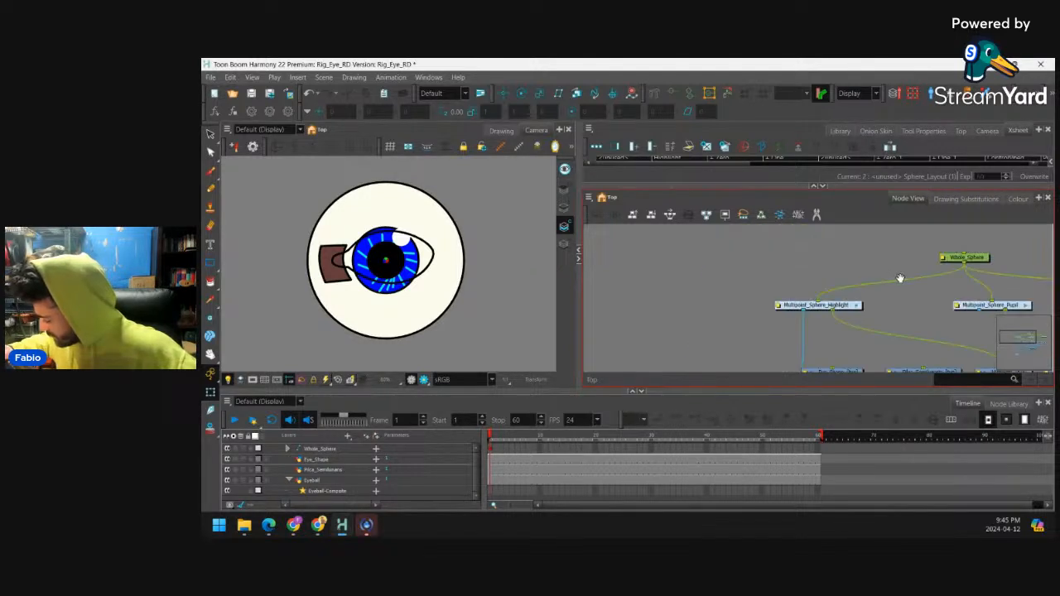
Delete the leftover Sphere_Layout composite inside the Multipoint_Sphere_Highlight group
left_click_drag(925, 282, 832, 283)
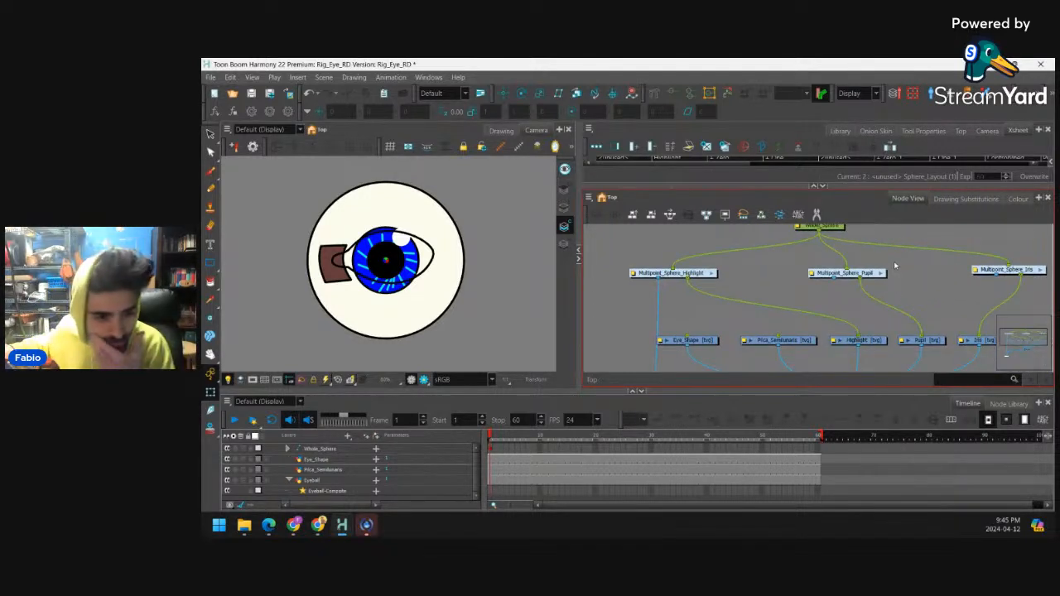
left_click(707, 274)
left_click_drag(740, 299, 745, 256)
scroll(773, 319, "down", 1)
left_click(745, 349)
scroll(820, 305, "down", 2)
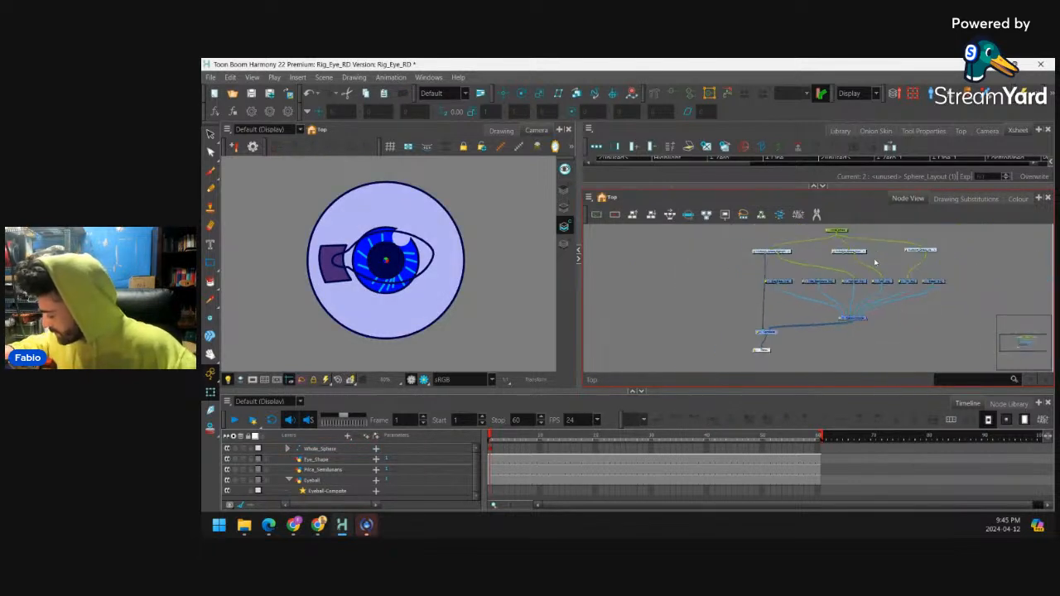
left_click(789, 252)
left_click(734, 341)
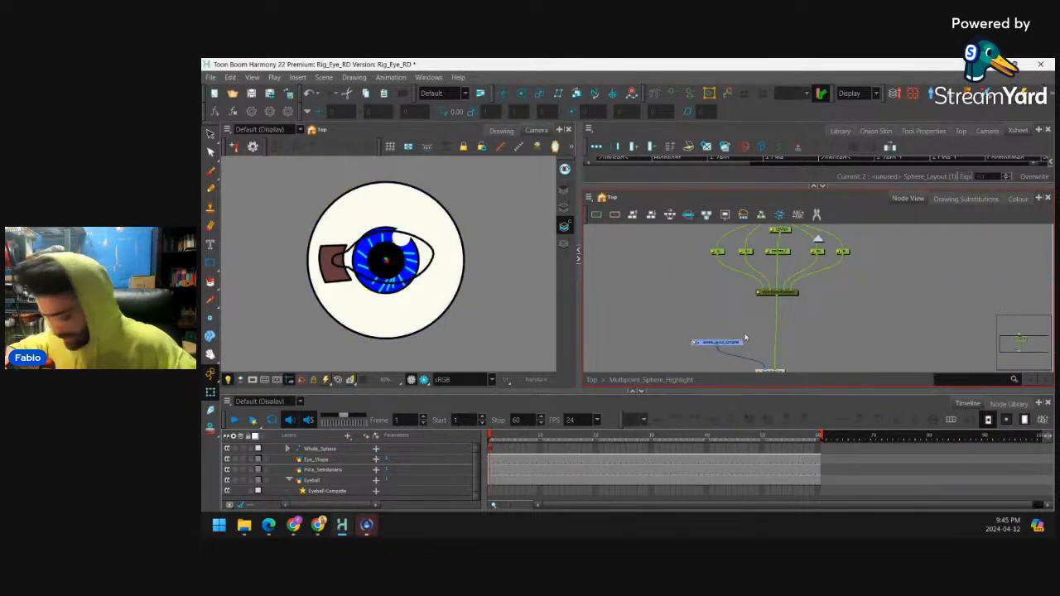
key("Delete")
left_click(821, 240)
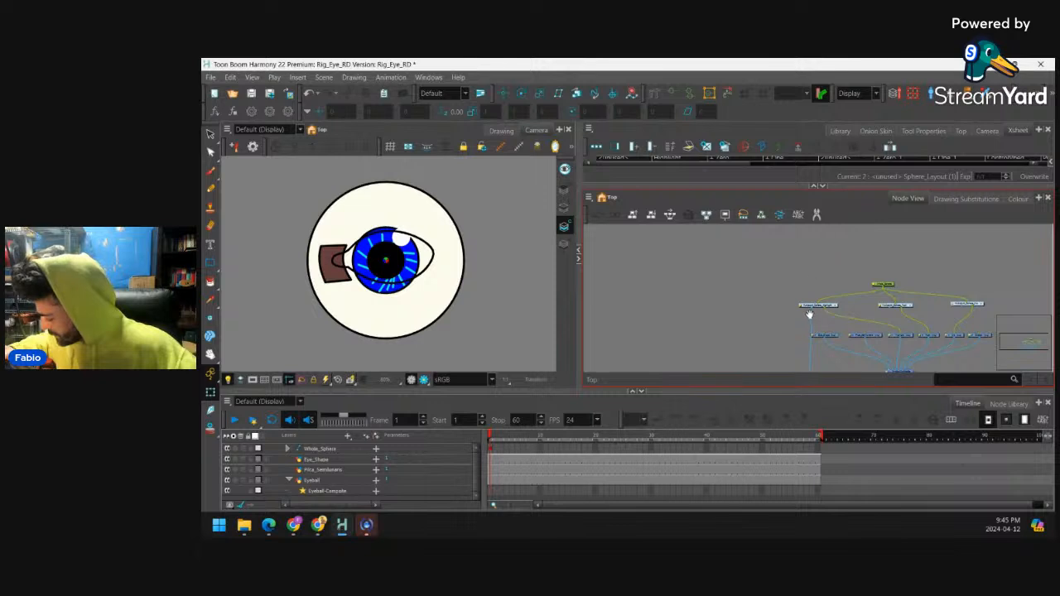
Remove the image connection running from the Multipoint_Sphere_Highlight group down to the final composite
left_click_drag(808, 313, 799, 252)
left_click_drag(800, 331, 798, 305)
left_click_drag(893, 259, 831, 263)
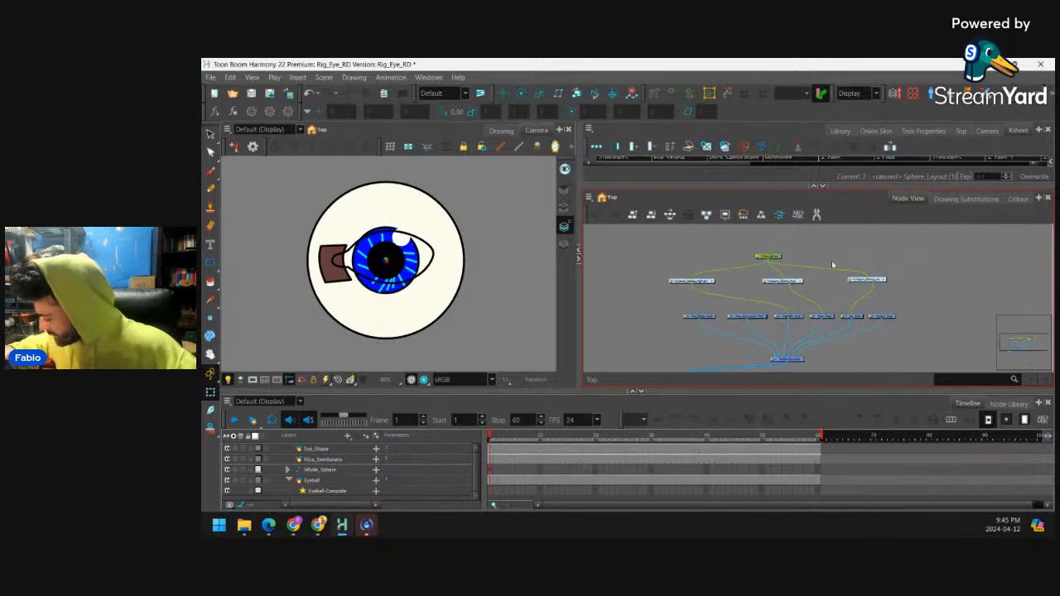
Delete the control peg drawing, the Sphere_Layout drawing and their composite inside the Multipoint_Sphere_Pupil group
scroll(815, 282, "up", 2)
left_click(771, 271)
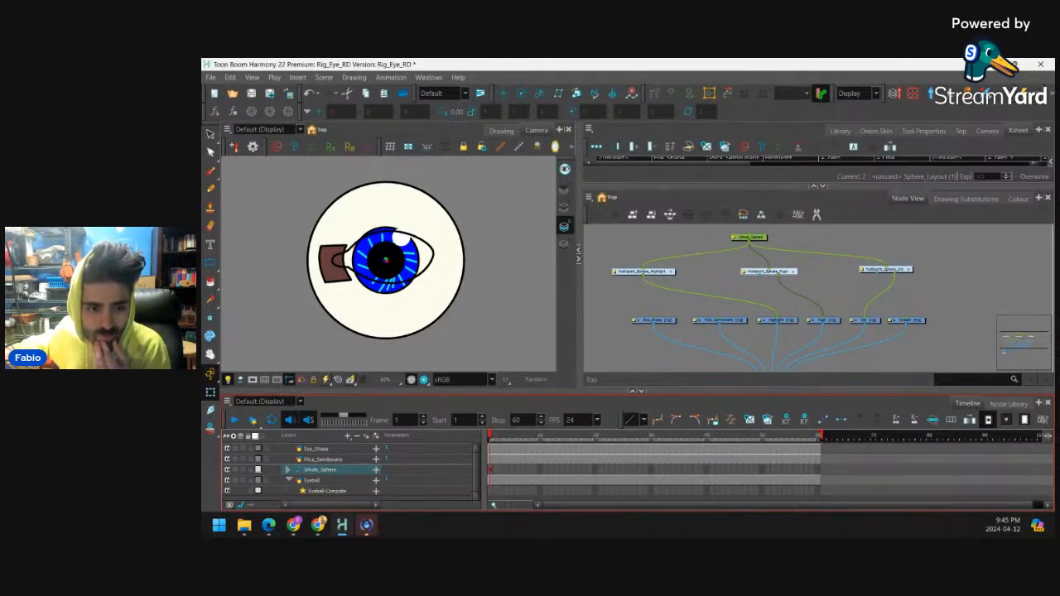
left_click(793, 273)
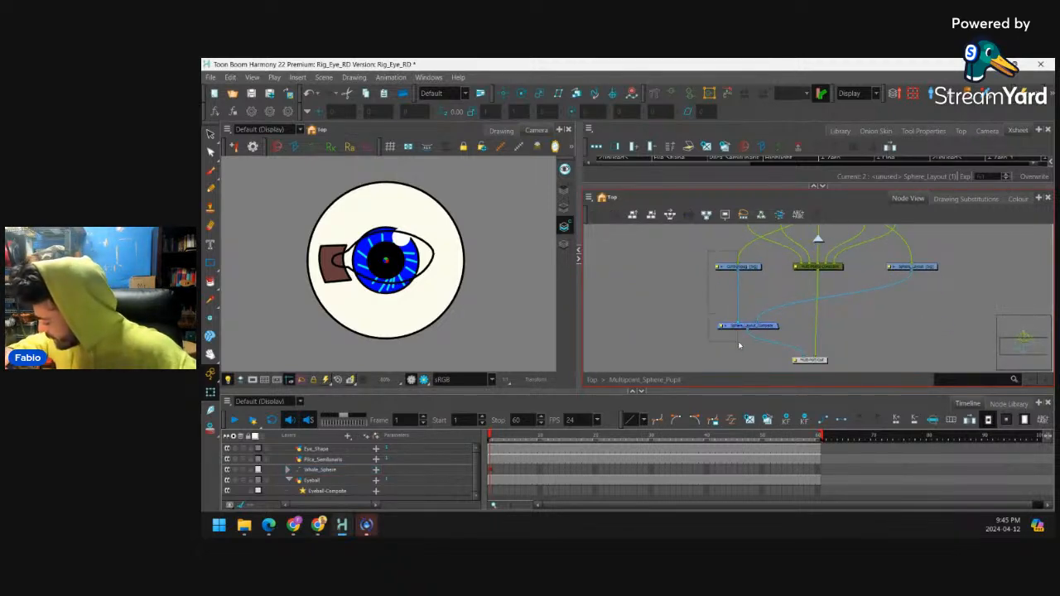
key("Delete")
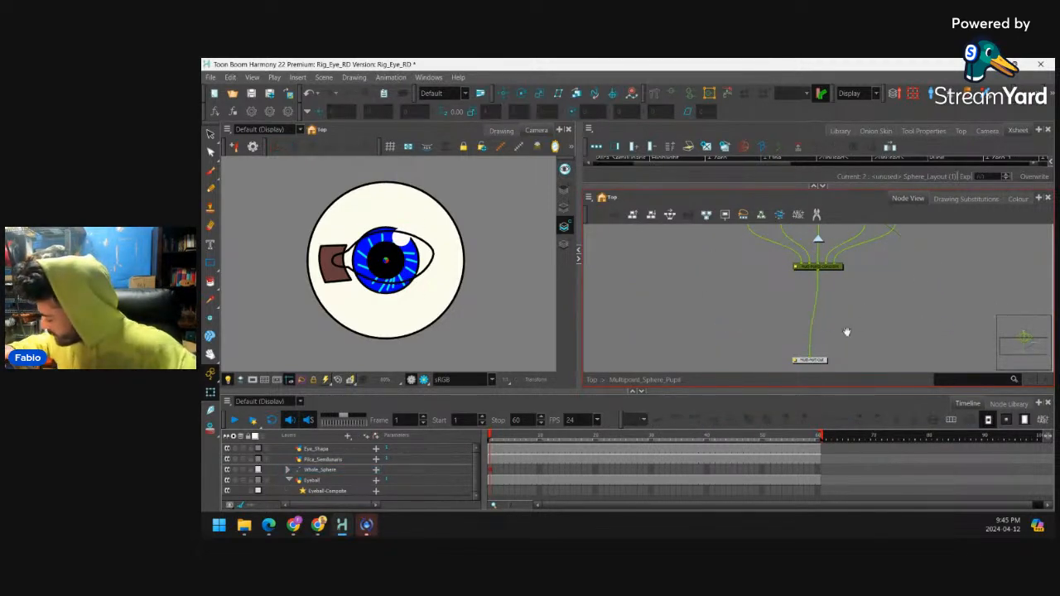
left_click_drag(846, 332, 847, 313)
key("ctrl+shift+e")
left_click_drag(892, 268, 851, 283)
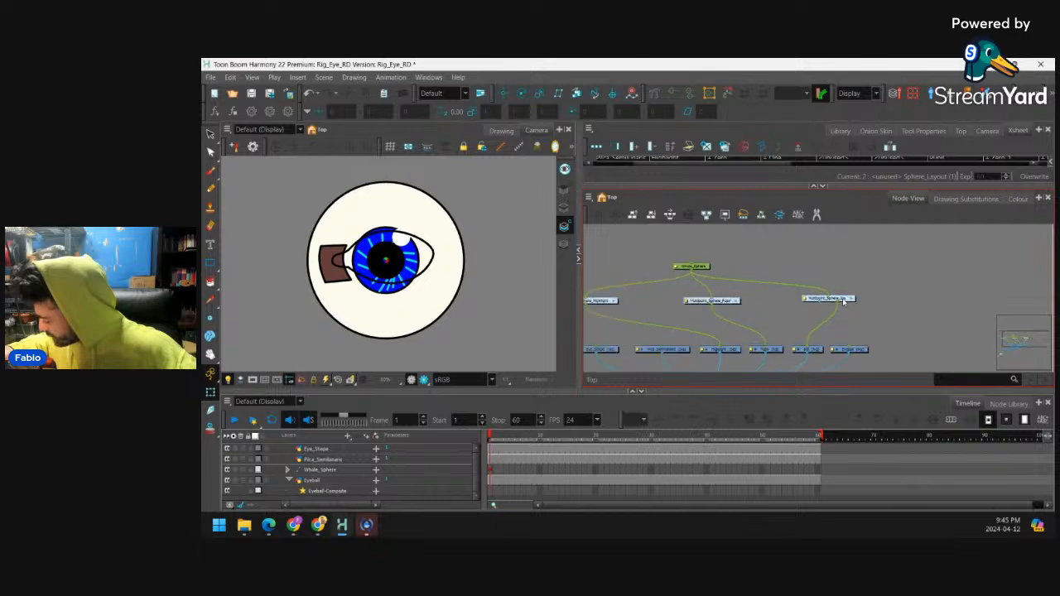
scroll(843, 303, "up", 1)
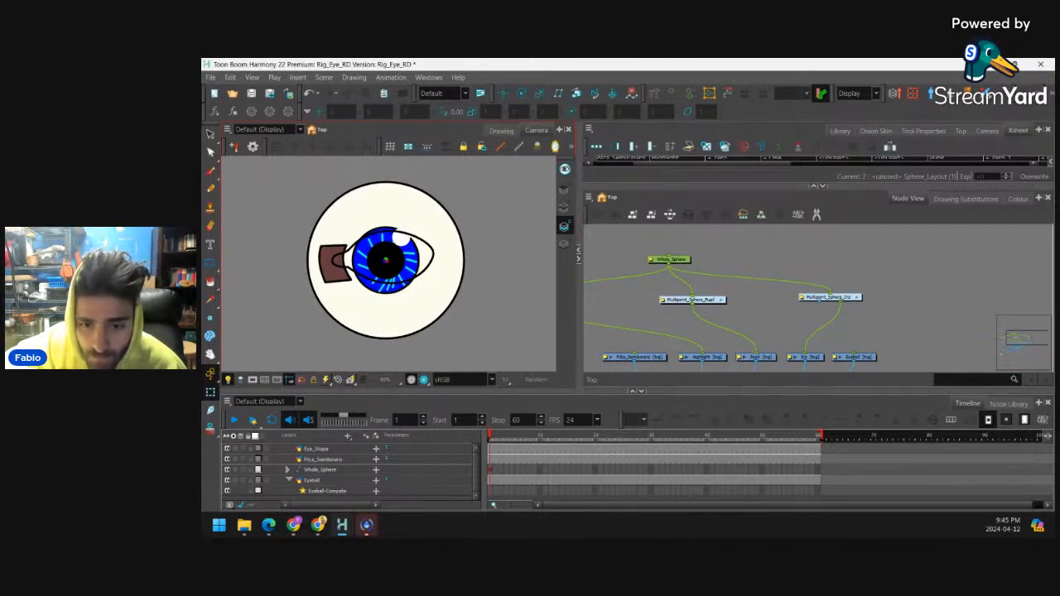
Add a parent peg to the Pupil drawing and place it directly above that drawing
left_click(763, 356)
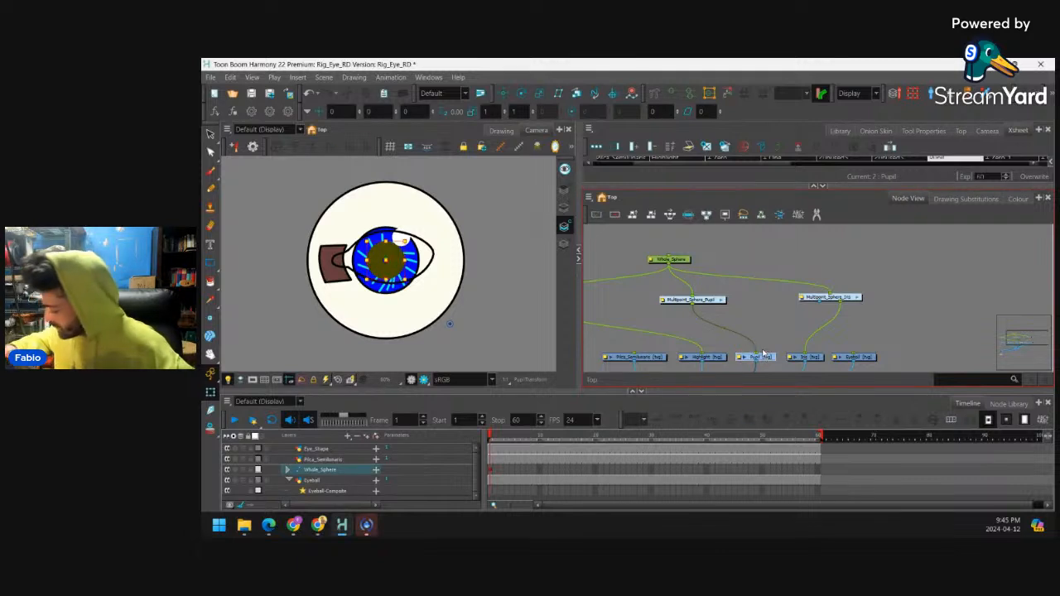
key("ctrl+p")
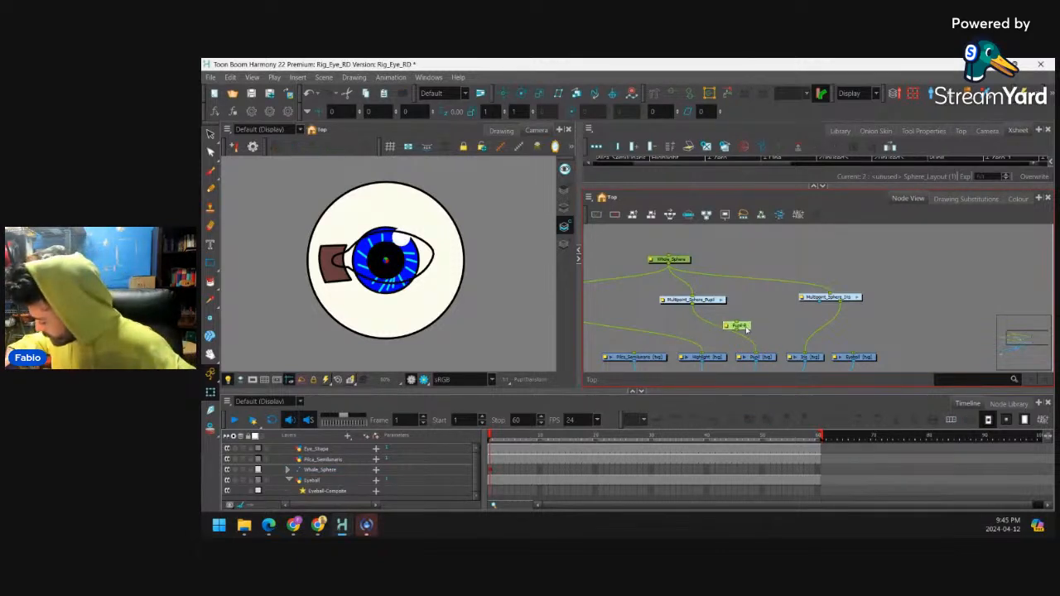
left_click_drag(758, 317, 765, 333)
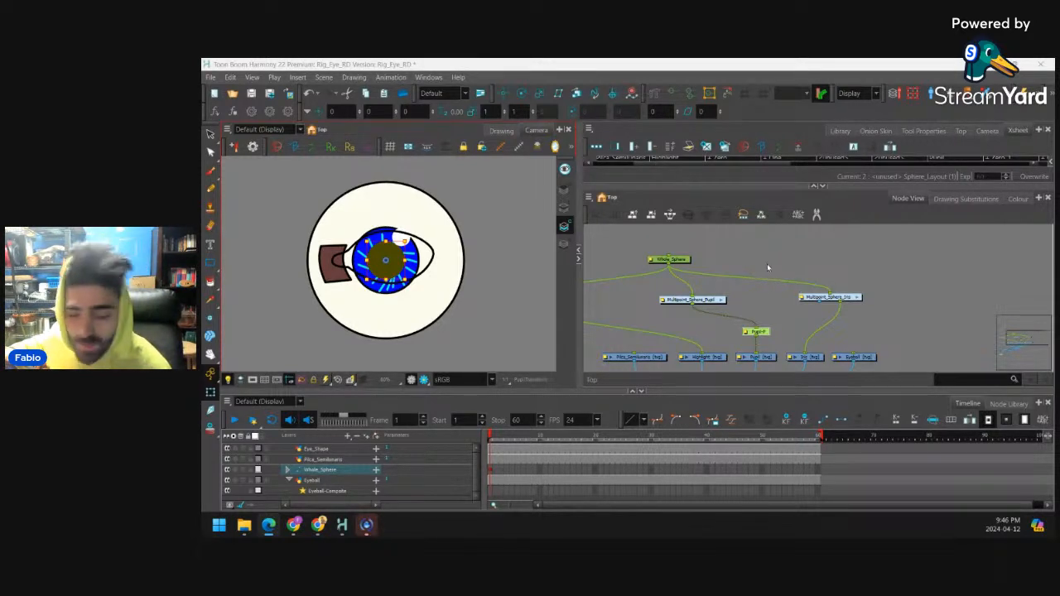
Link the X, Y and Z position of the Pupil-P peg to the existing Zero expression
double_click(748, 332)
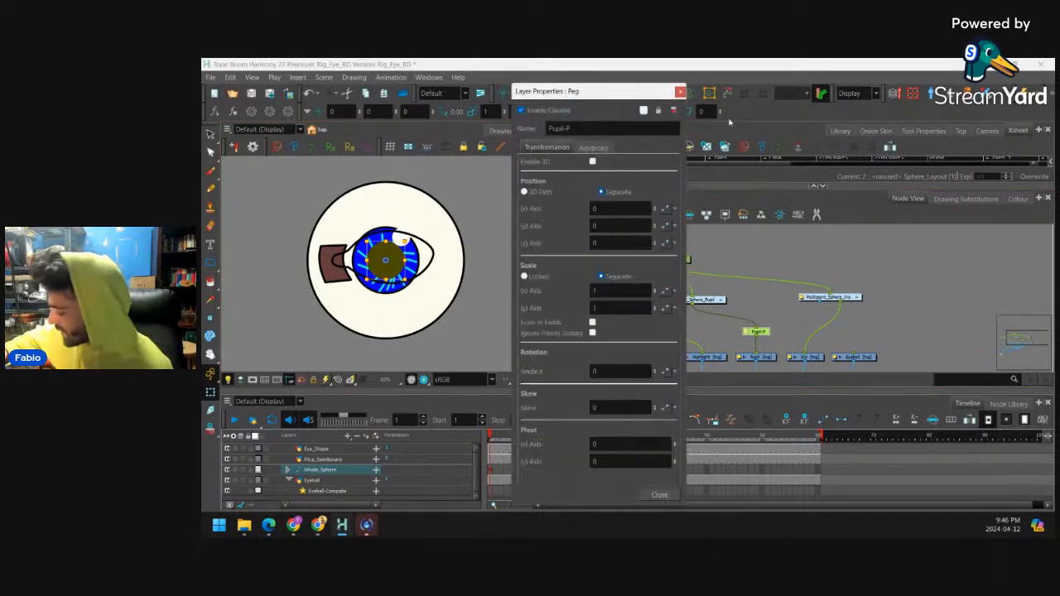
left_click(665, 208)
mouse_move(711, 290)
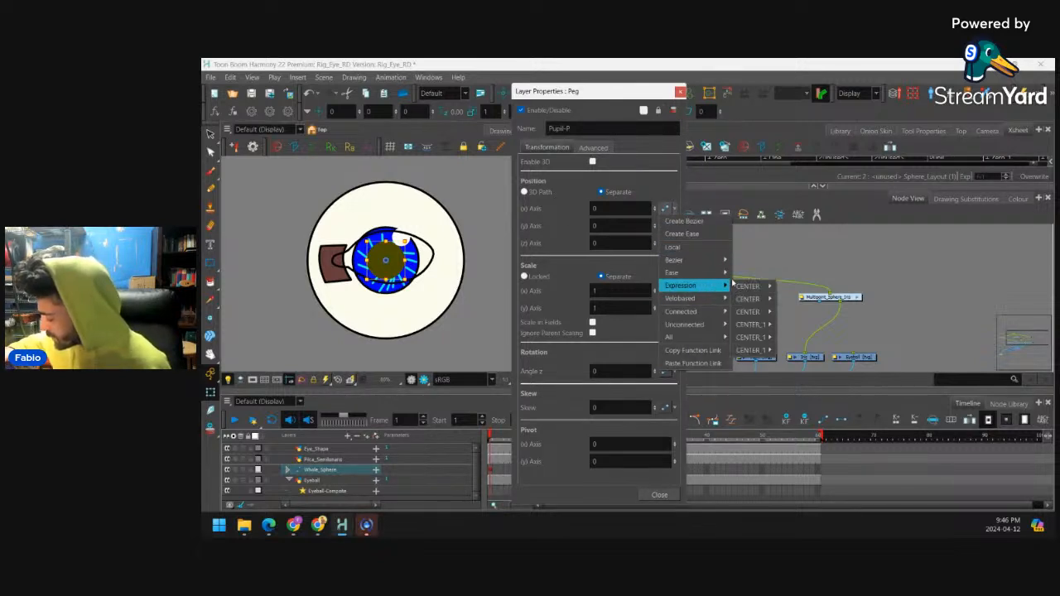
mouse_move(748, 287)
left_click(785, 287)
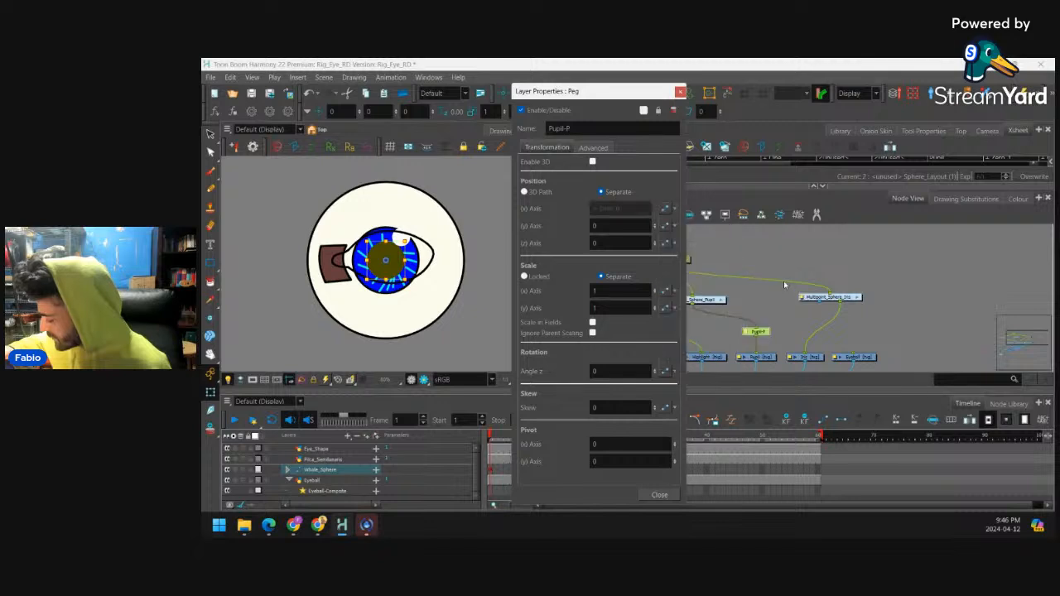
left_click(667, 225)
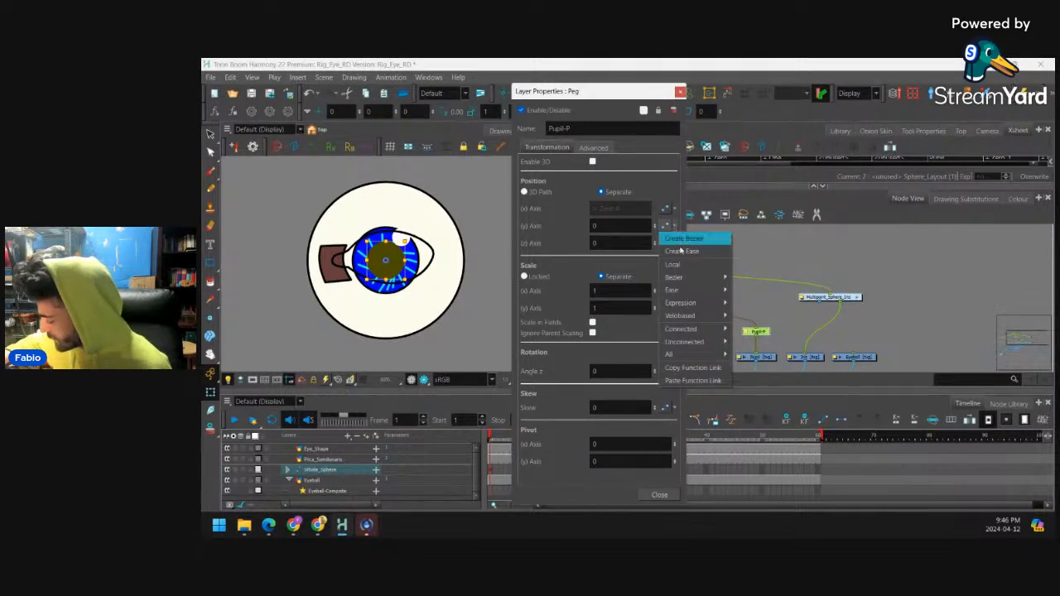
mouse_move(725, 303)
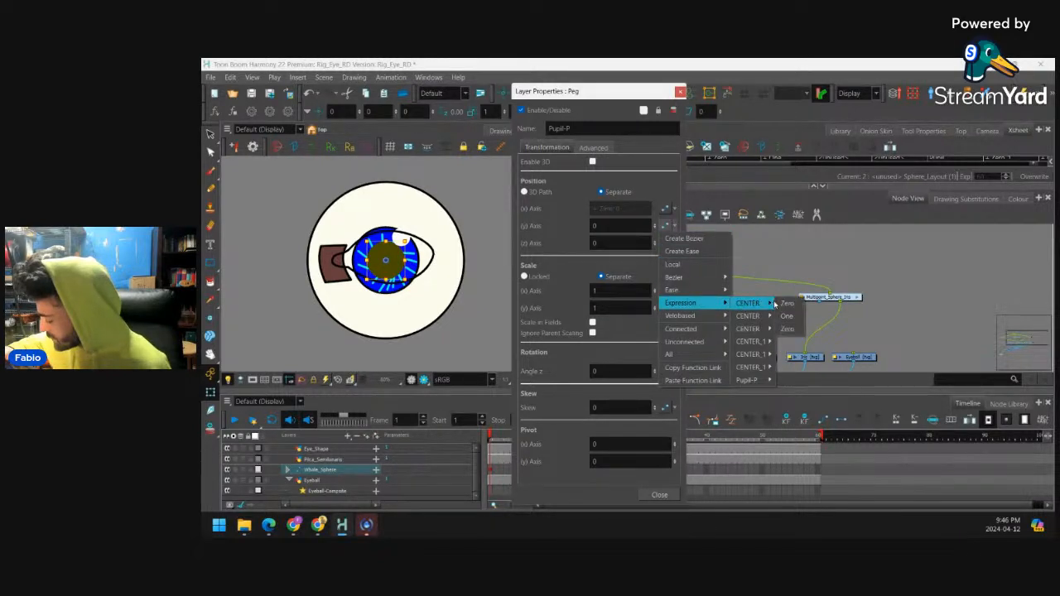
left_click(787, 304)
left_click(675, 243)
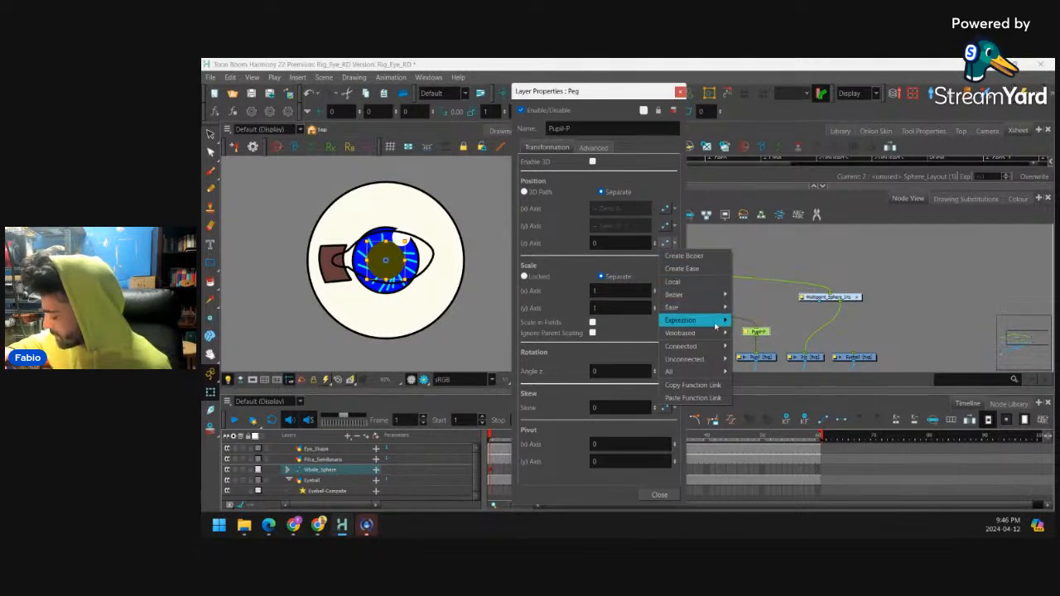
left_click(787, 321)
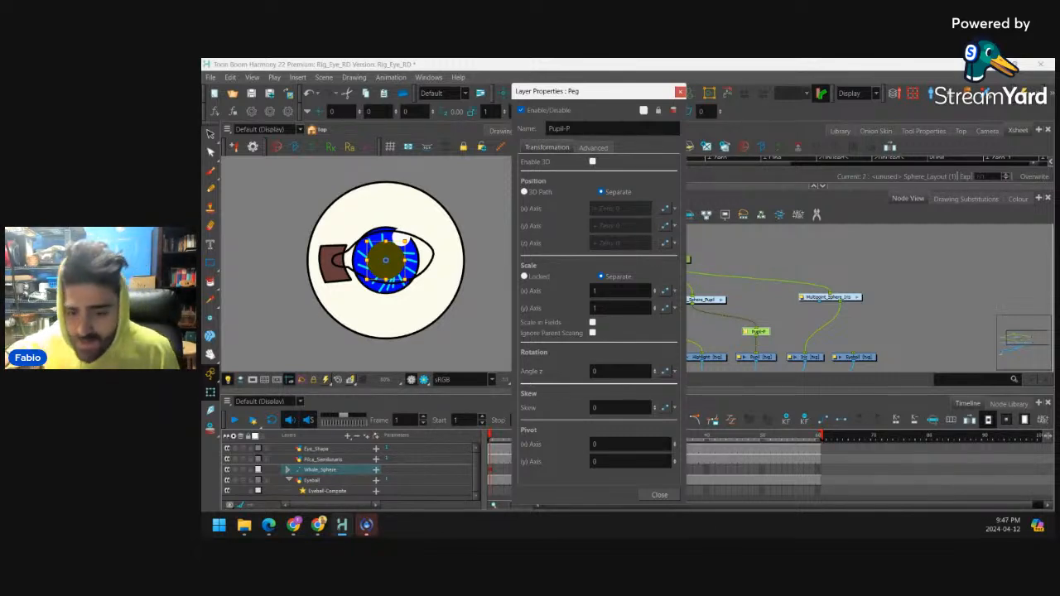
Lock the Pupil-P peg's X and Y scale together and link its rotation and skew to the Zero expression
left_click(524, 276)
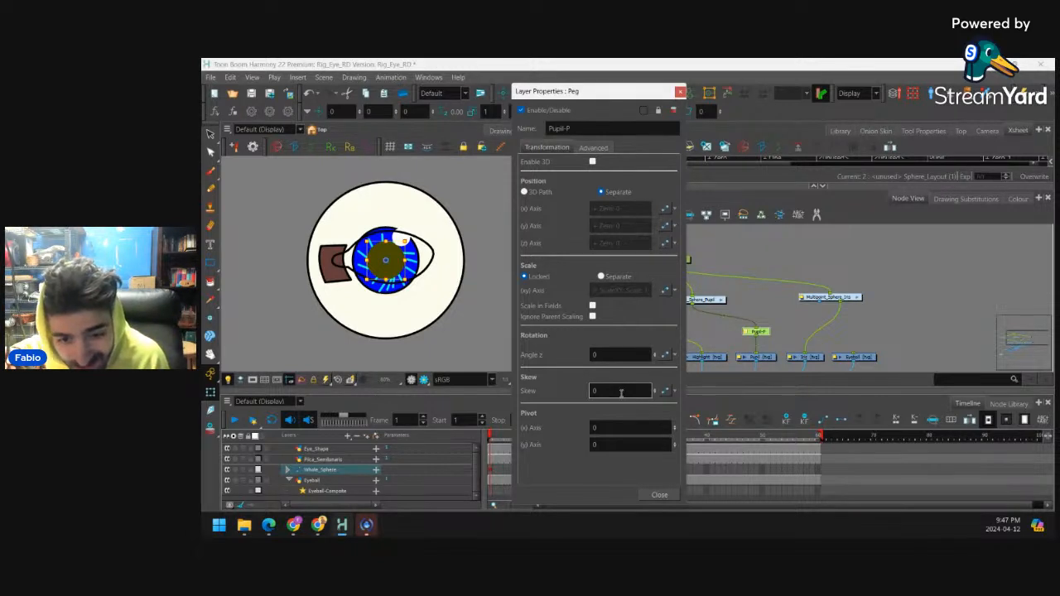
left_click(666, 355)
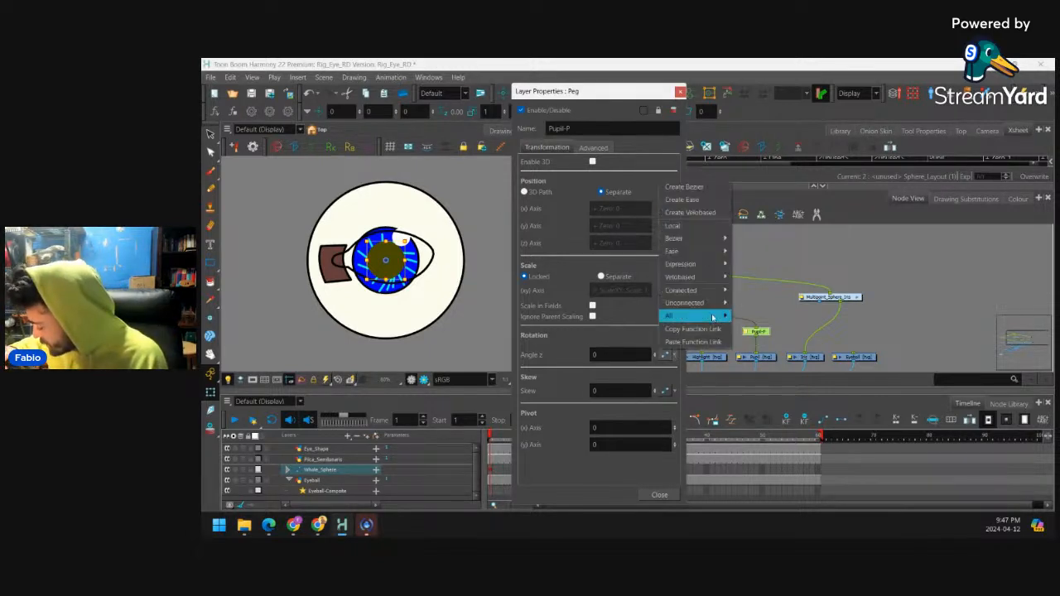
mouse_move(718, 265)
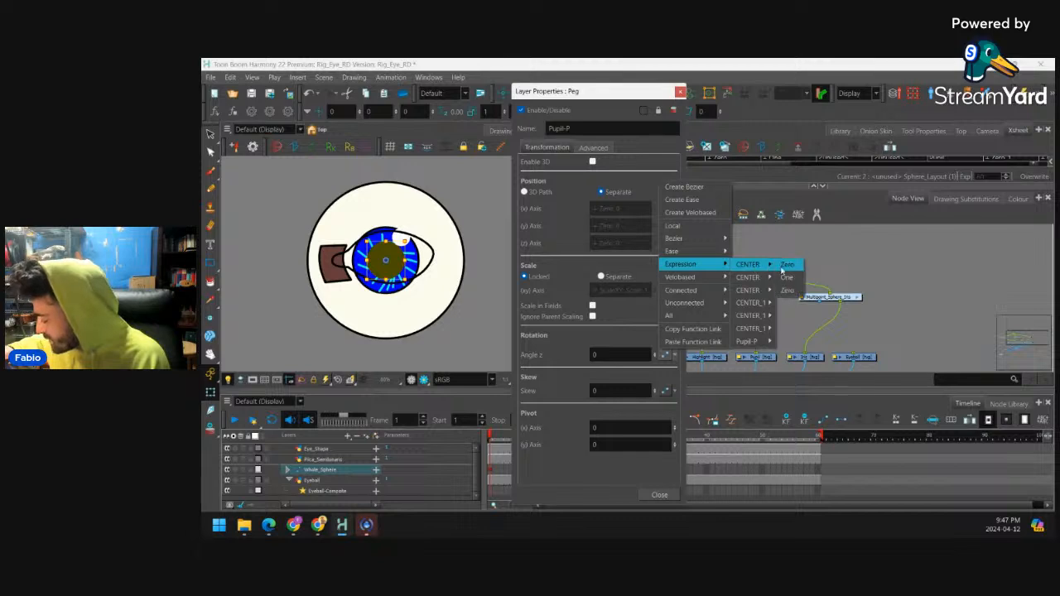
left_click(786, 265)
left_click(665, 391)
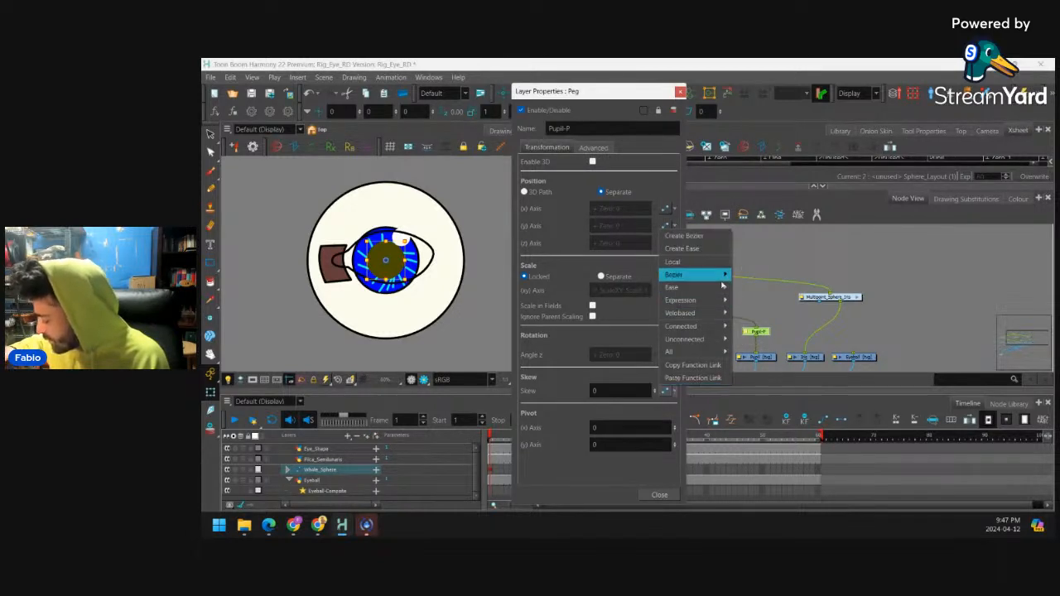
left_click(790, 303)
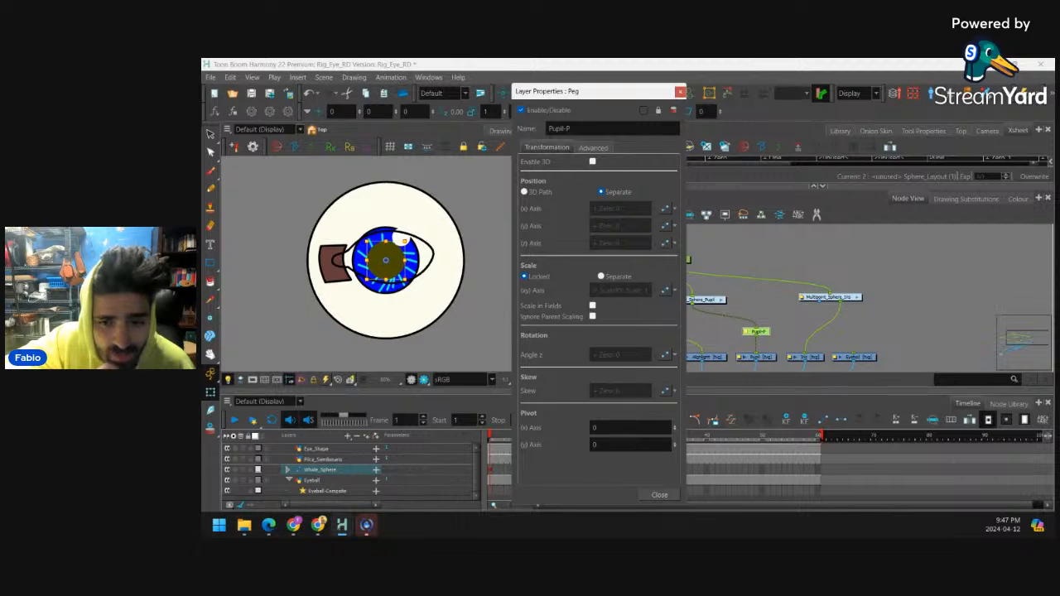
left_click(659, 494)
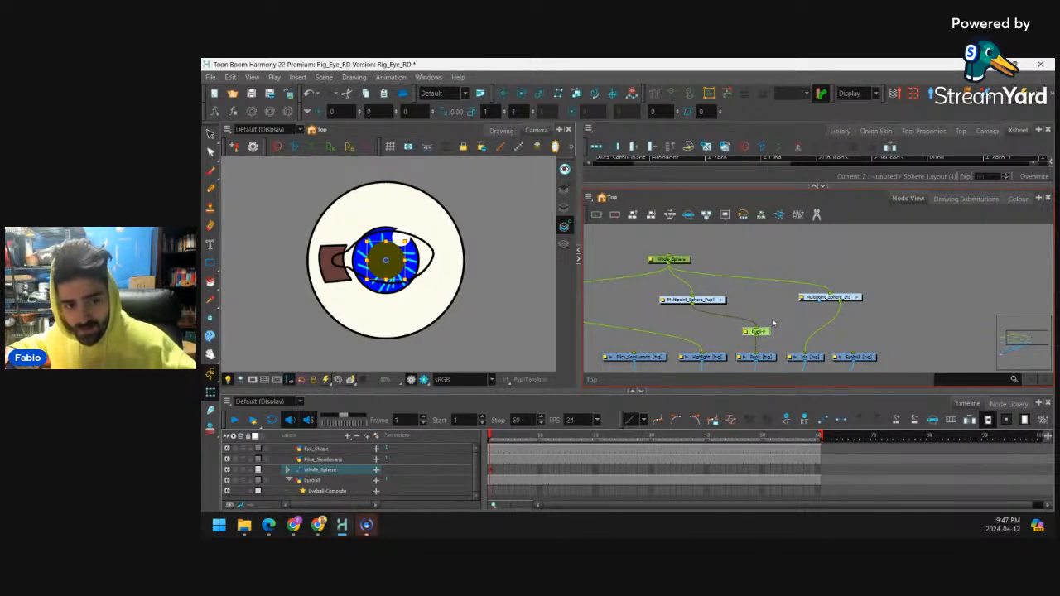
Paste two copies of the Pupil-P peg and chain all three between the Multipoint_Sphere_Pupil group and the Pupil drawing
key("ctrl+v")
key("ctrl+v")
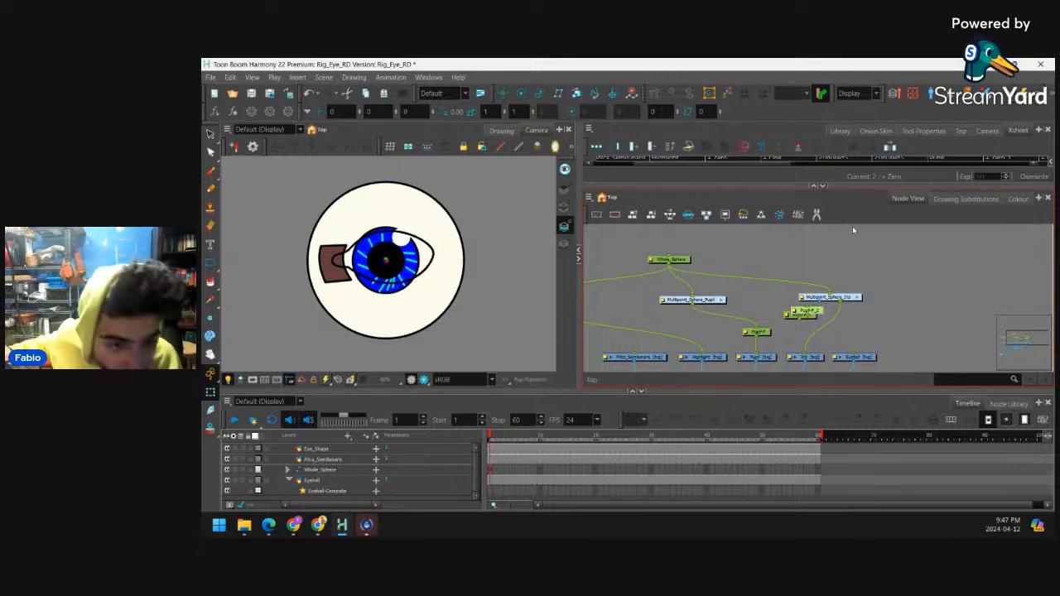
mouse_move(763, 334)
left_mouse_down()
mouse_move(763, 321)
mouse_move(809, 334)
mouse_move(757, 326)
mouse_move(757, 342)
mouse_move(764, 334)
left_mouse_up()
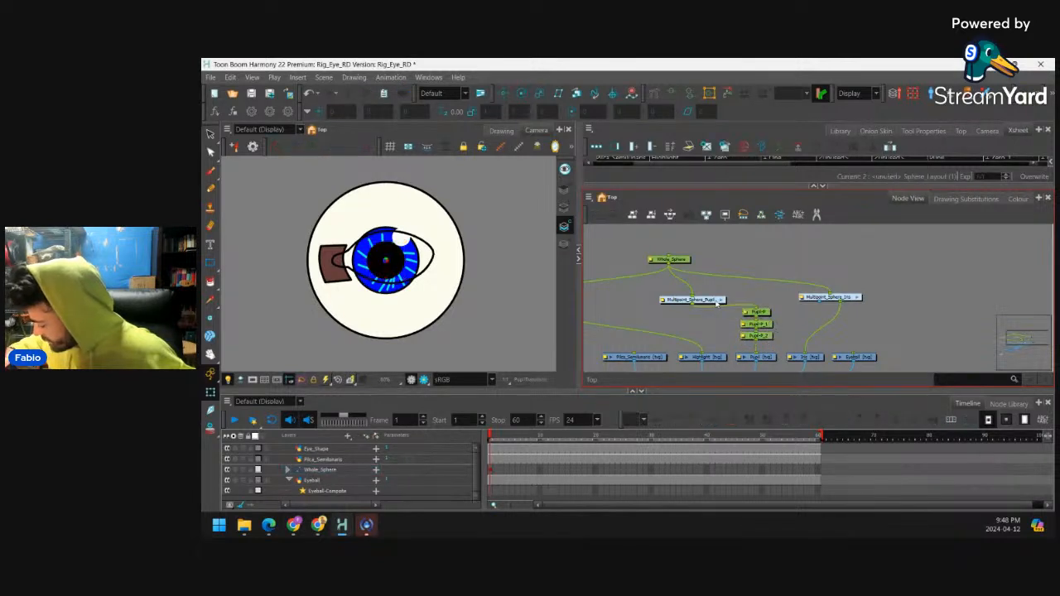
left_click_drag(715, 303, 691, 288)
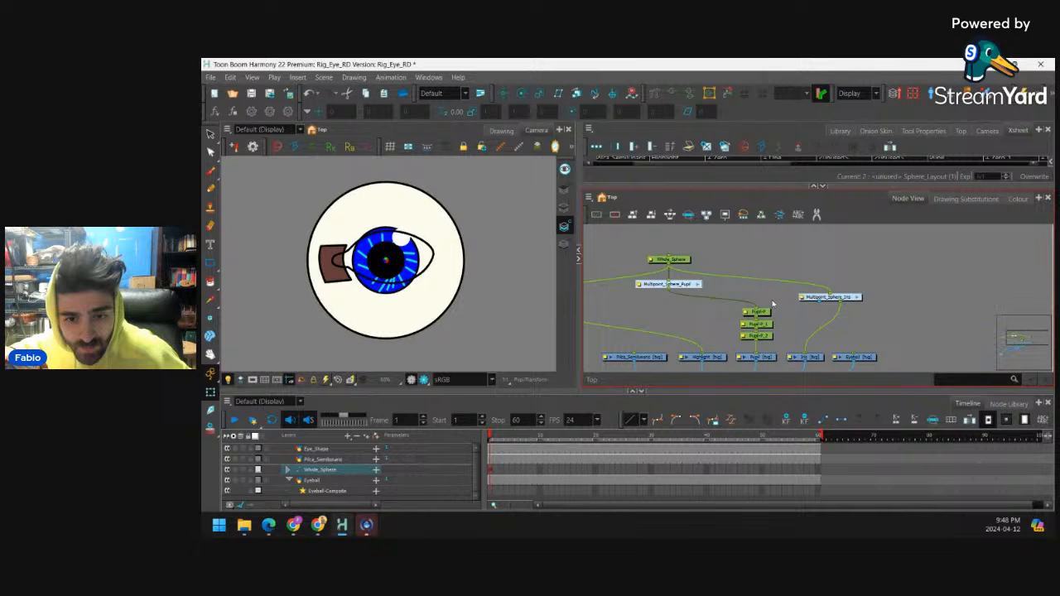
Group the three chained Pupil pegs and name the group Pupil_Pegs
left_click_drag(736, 305, 779, 345)
key("ctrl+g")
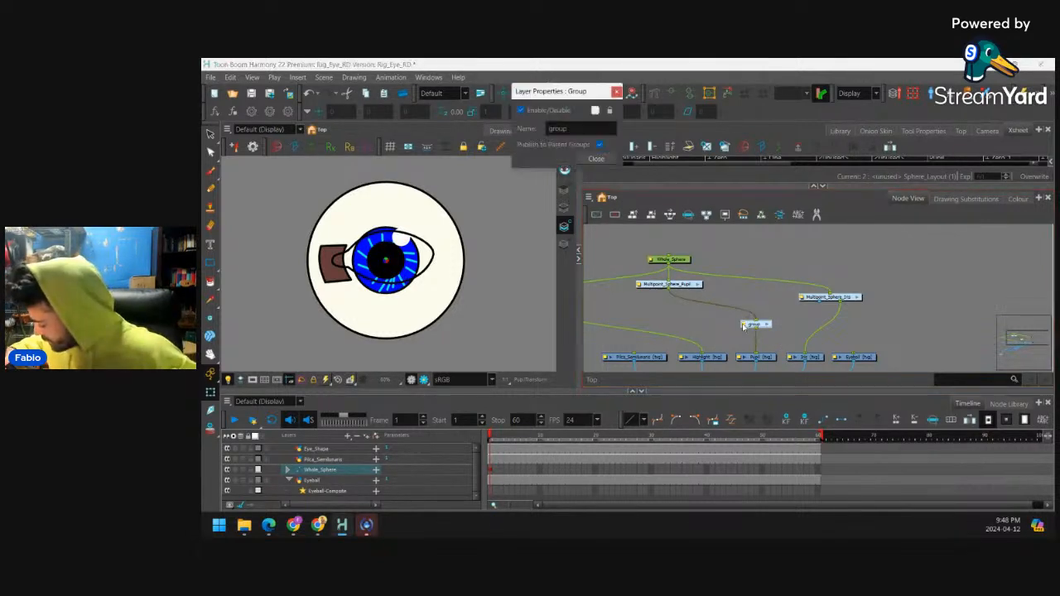
type("Pu")
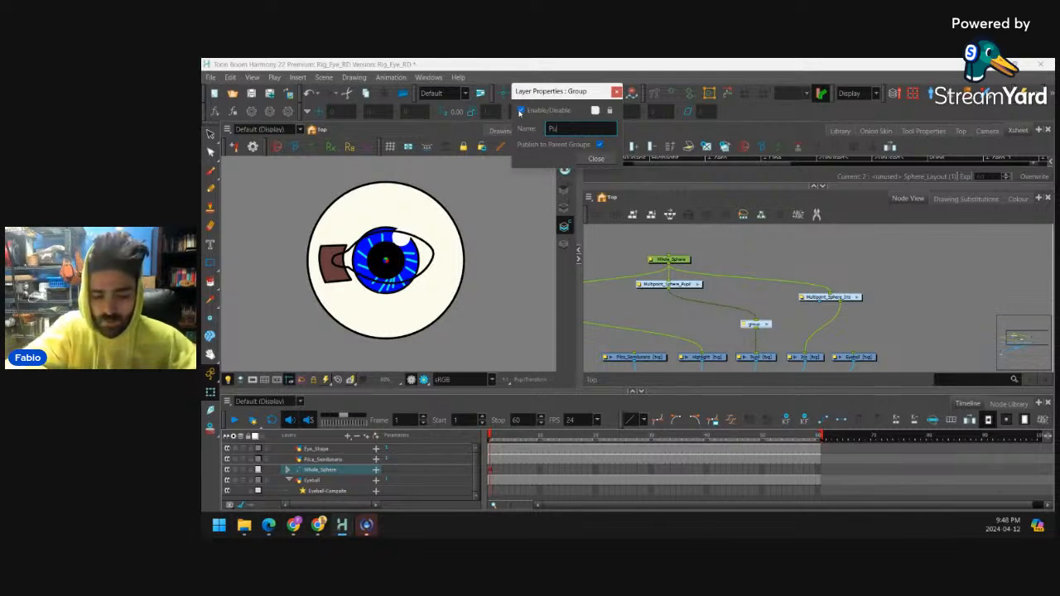
type("pil_Pegs")
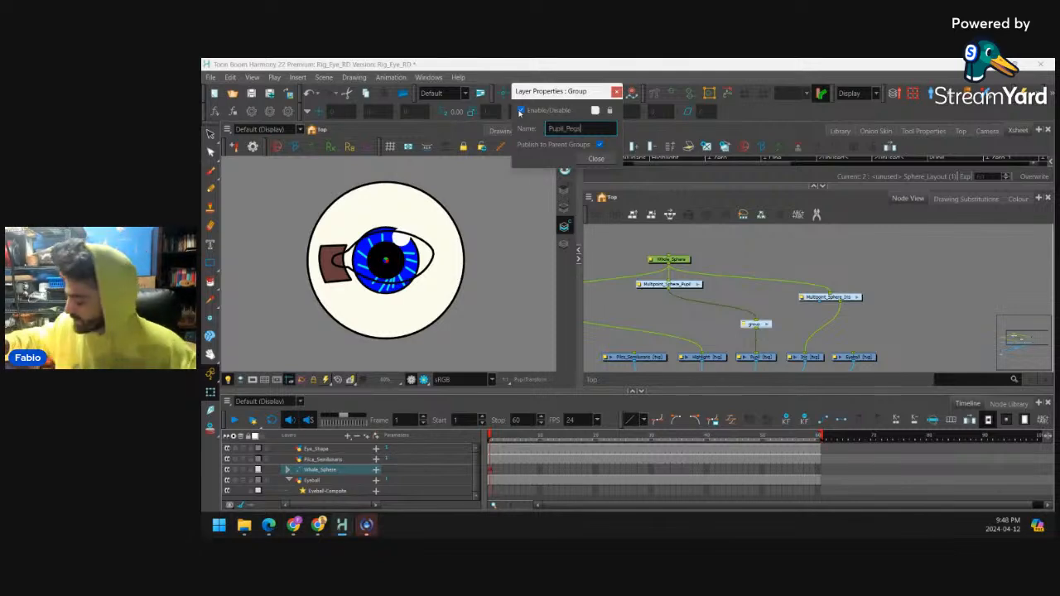
left_click(595, 158)
Insert a Static Transformation node between the Whole_Sphere peg and the Multipoint_Sphere_Pupil group, and stack them above Pupil_Pegs
left_click_drag(836, 297, 855, 291)
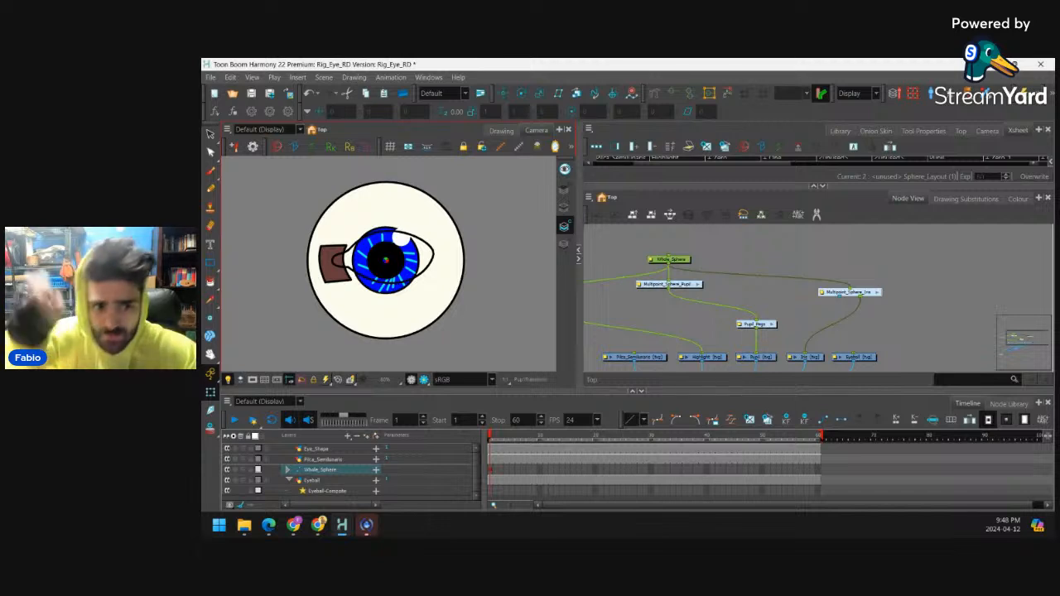
left_click_drag(687, 285, 702, 301)
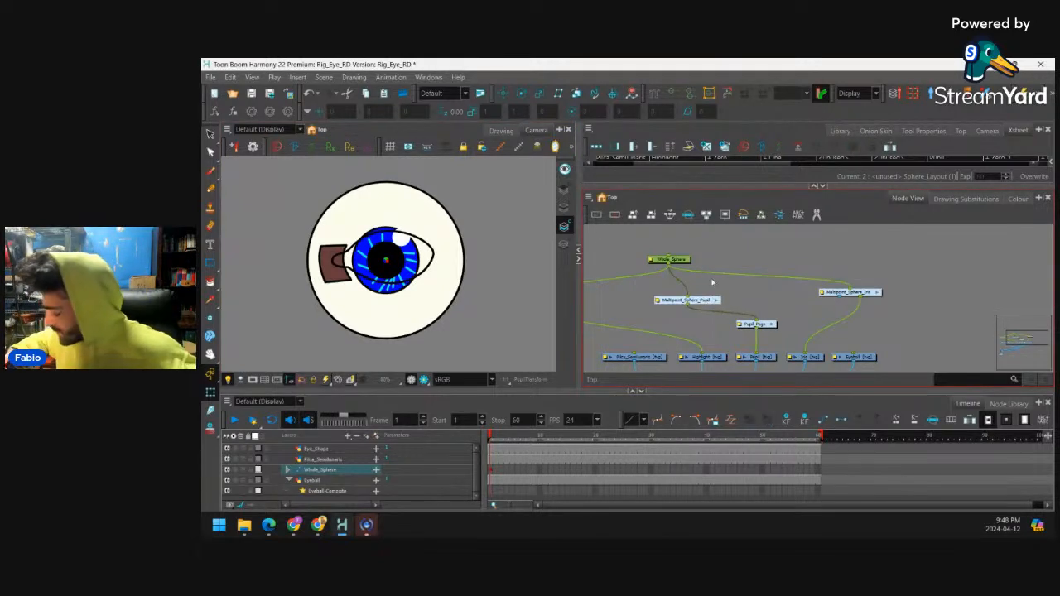
key("Tab")
type("static")
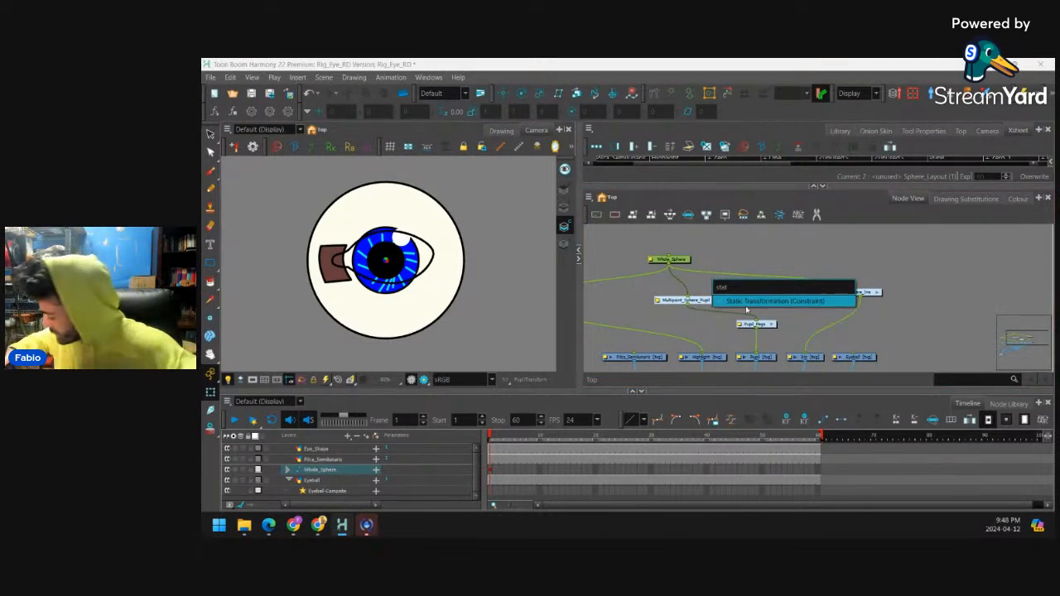
key("Return")
left_click_drag(702, 303, 764, 307)
left_click(688, 287)
left_click_drag(688, 287, 757, 286)
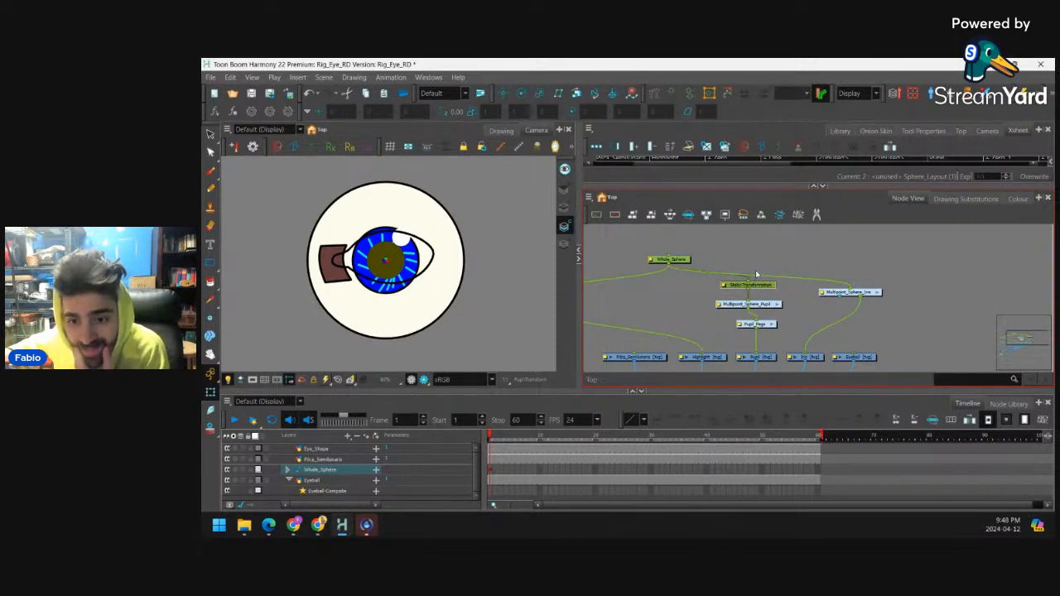
Activate the pupil's Static-Transformation, lock its scale axes together and set the scale to 1.07
double_click(725, 286)
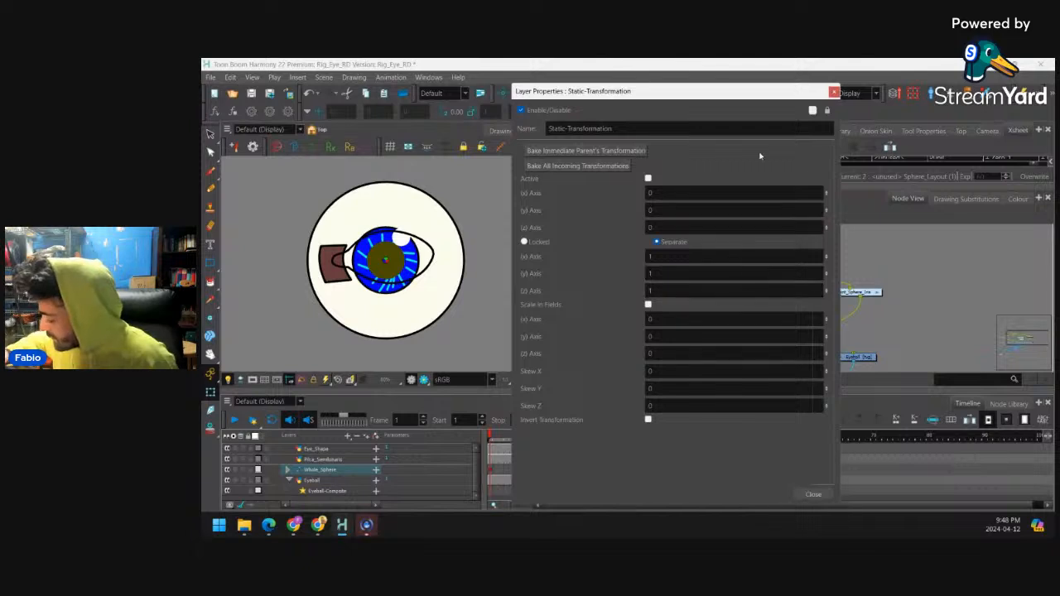
left_click(648, 178)
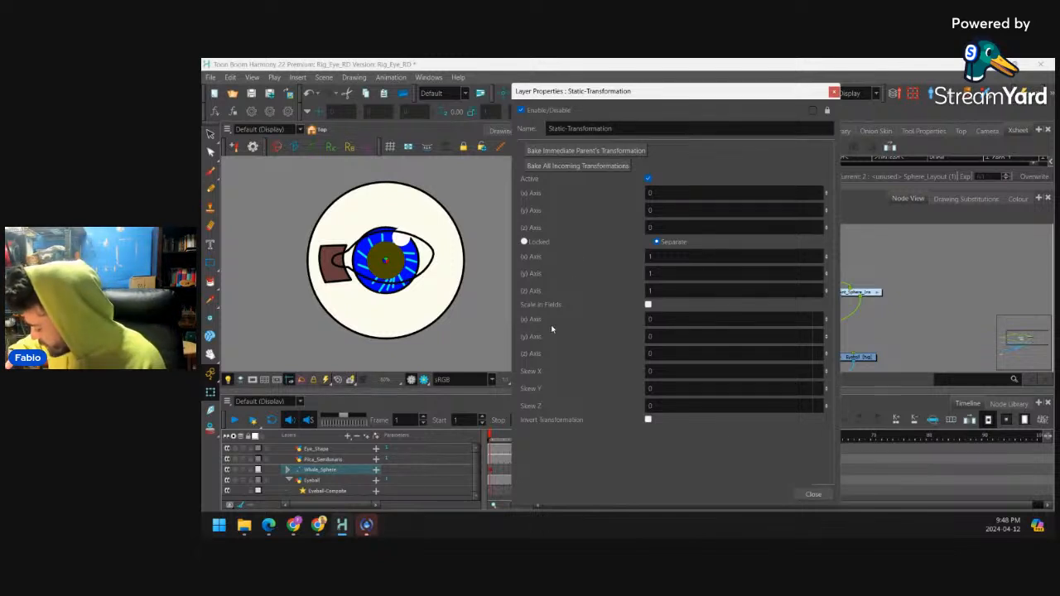
left_click(525, 242)
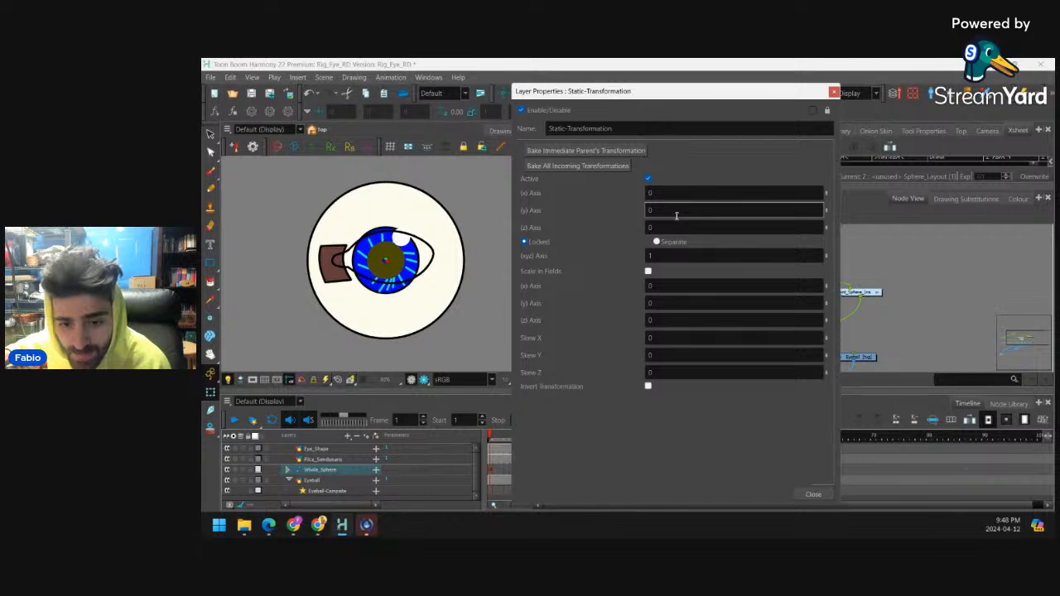
left_click(657, 256)
type(".0")
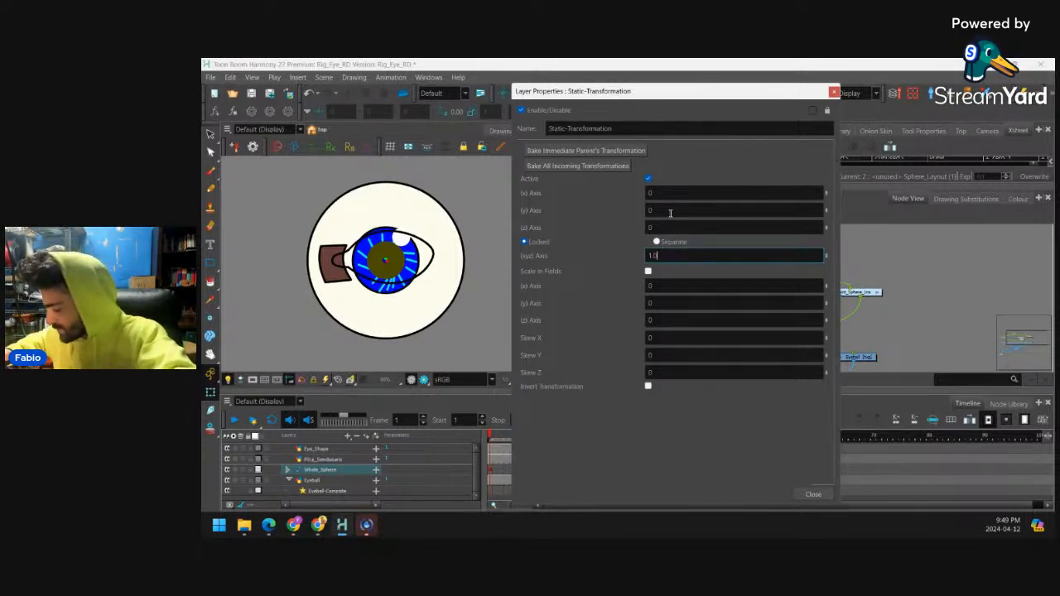
type("7")
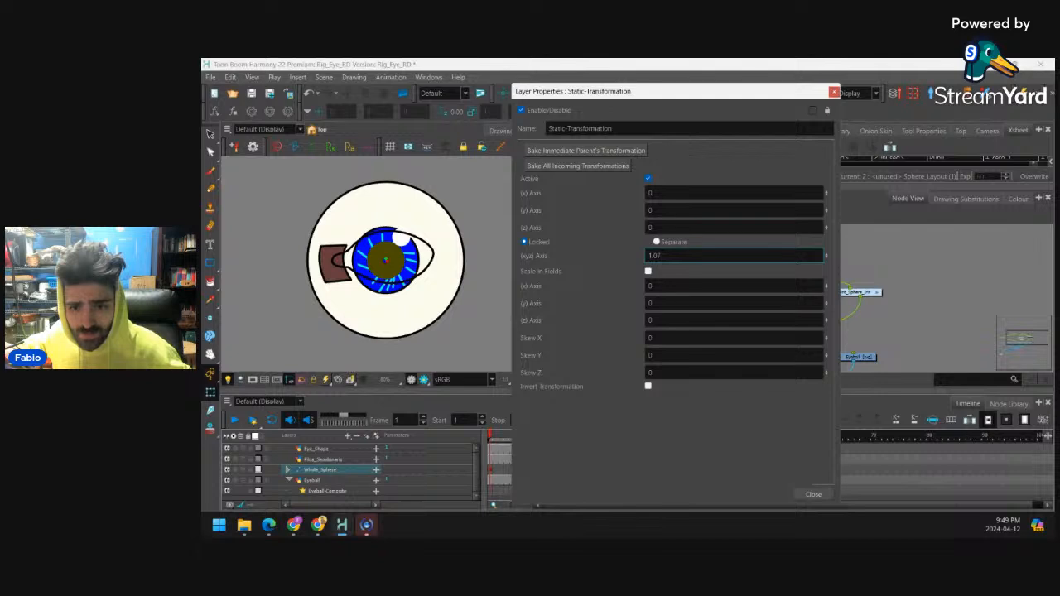
left_click(812, 494)
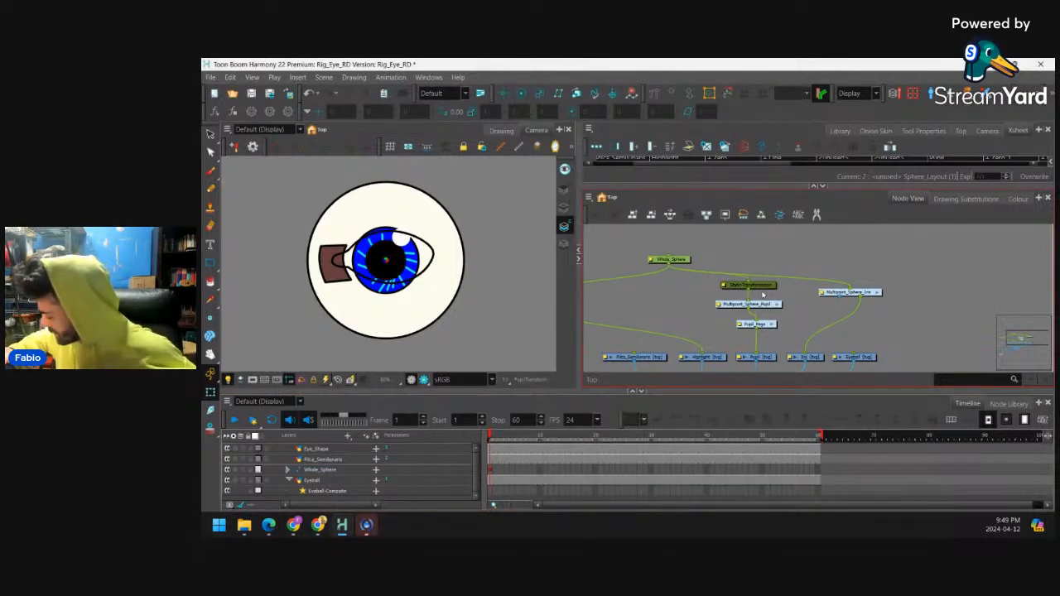
Arrange the Whole_Sphere peg centrally above the pupil chain and tidy the Static-Transformation and Multipoint_Sphere_Iris nodes beneath it
left_click_drag(764, 307, 777, 289)
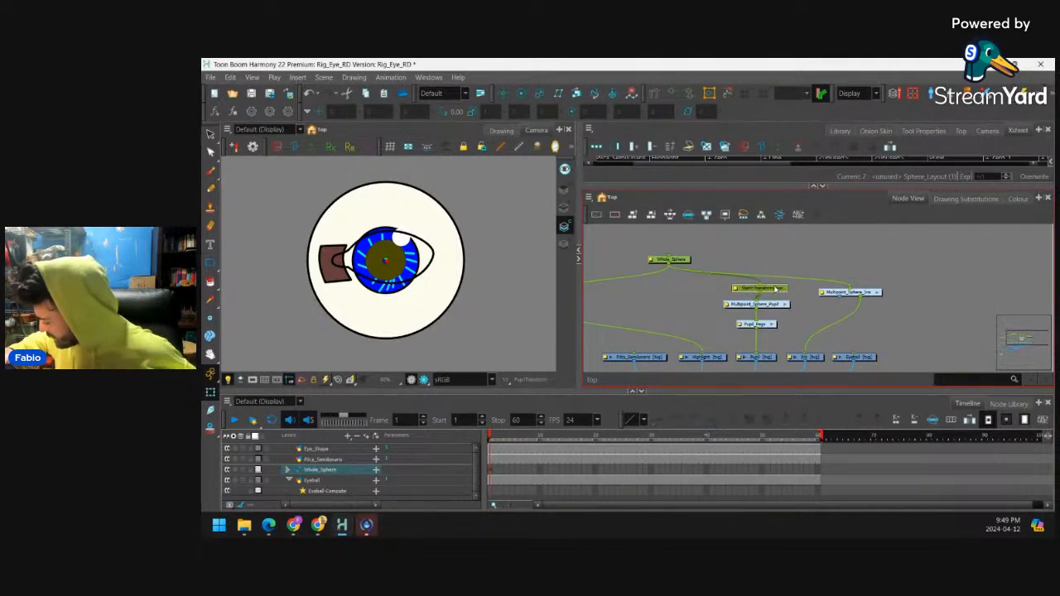
left_click_drag(677, 260, 753, 233)
scroll(834, 302, "down", 2)
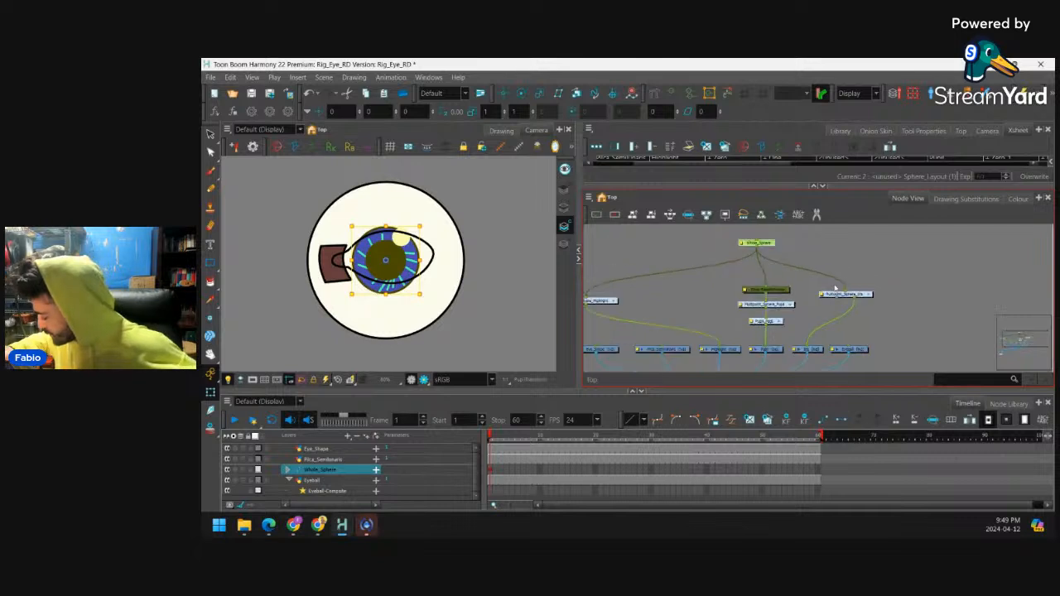
mouse_move(837, 300)
left_mouse_down()
mouse_move(802, 297)
mouse_move(841, 288)
left_mouse_up()
scroll(816, 300, "up", 2)
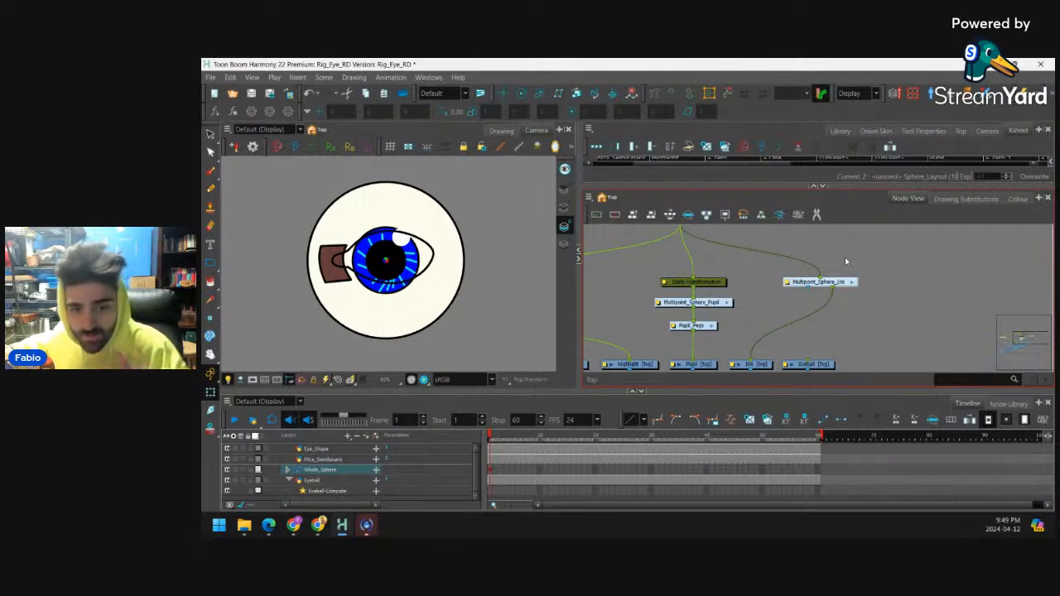
Delete the layout composite and the Sphere_Layout drawing inside the Multipoint_Sphere_Iris group, and return to the top-level network
left_click(851, 283)
scroll(886, 296, "down", 3)
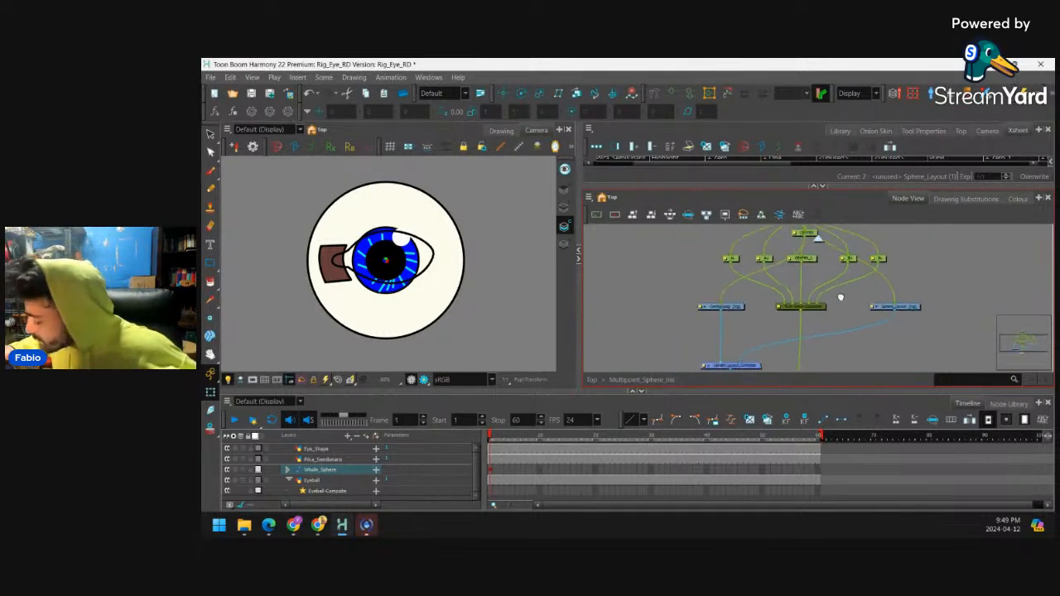
left_click(745, 350)
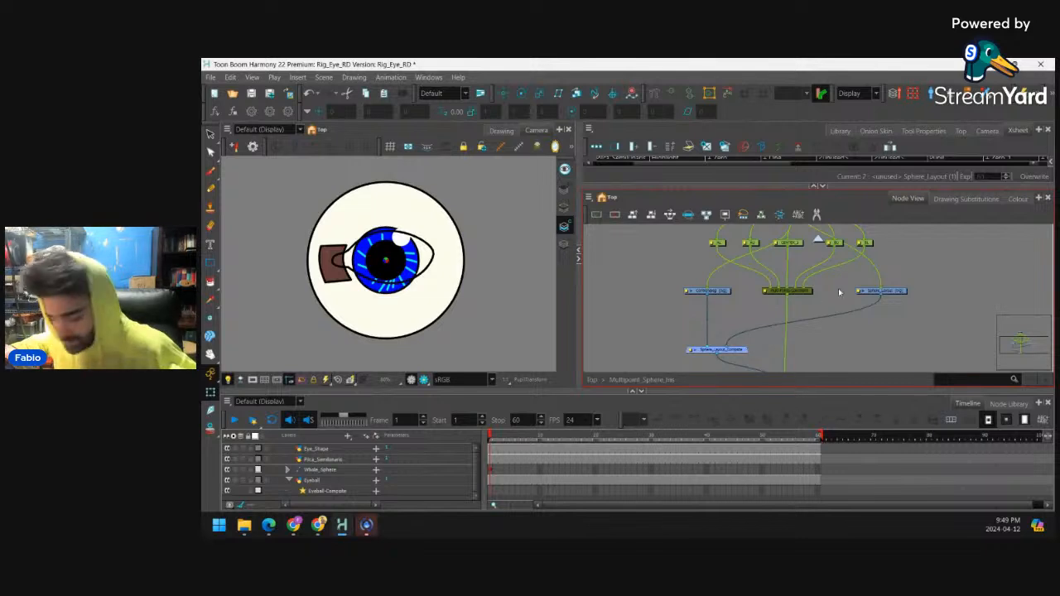
key("Delete")
left_click(880, 291)
key("Delete")
left_click_drag(890, 301, 887, 279)
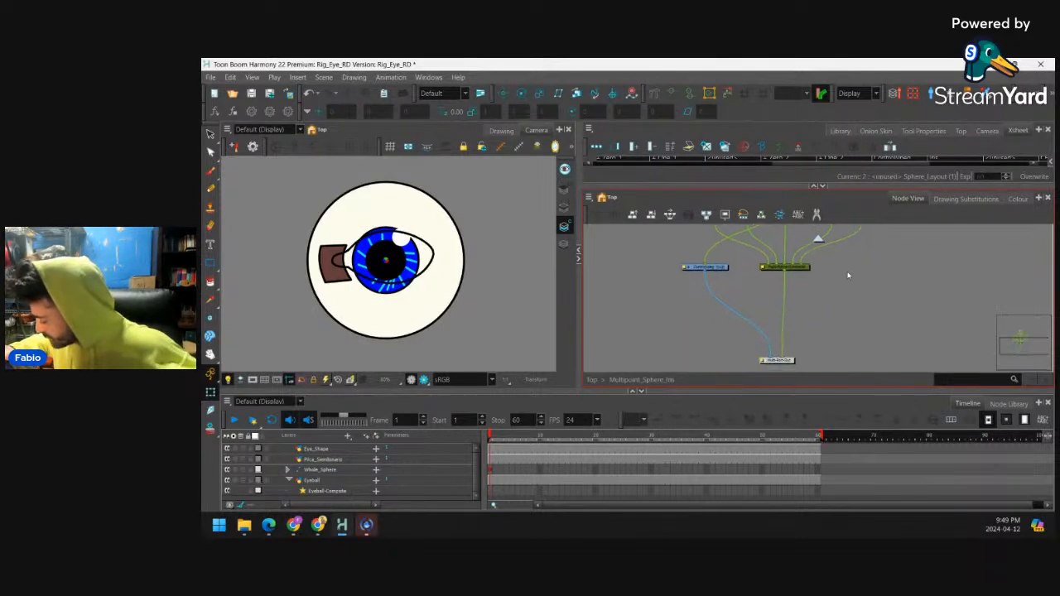
left_click(819, 240)
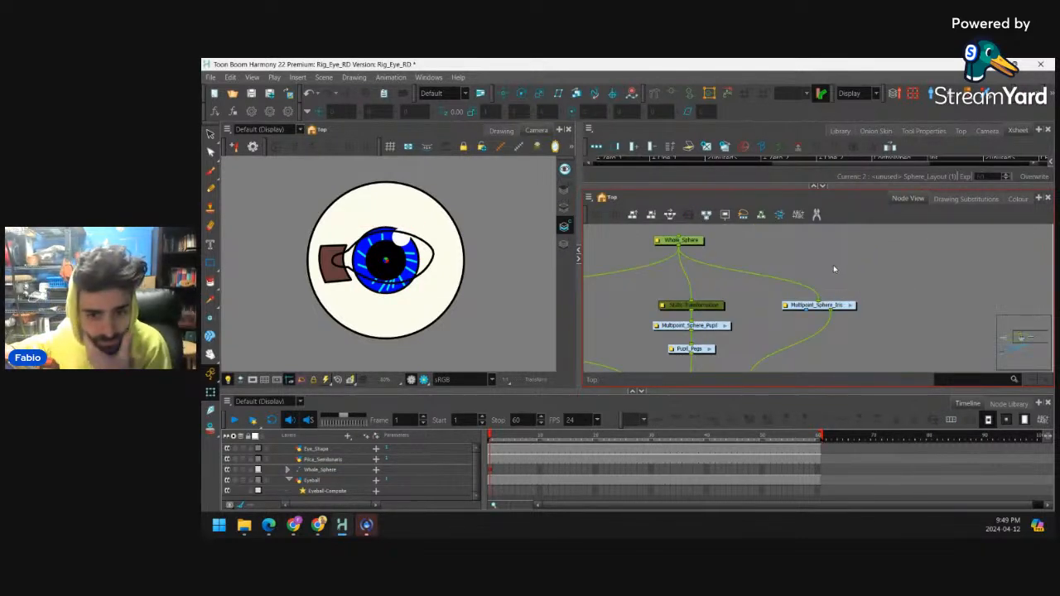
Connect the drawing output of the Multipoint_Sphere_Iris group to the Eyeball-Composite
left_click(245, 329)
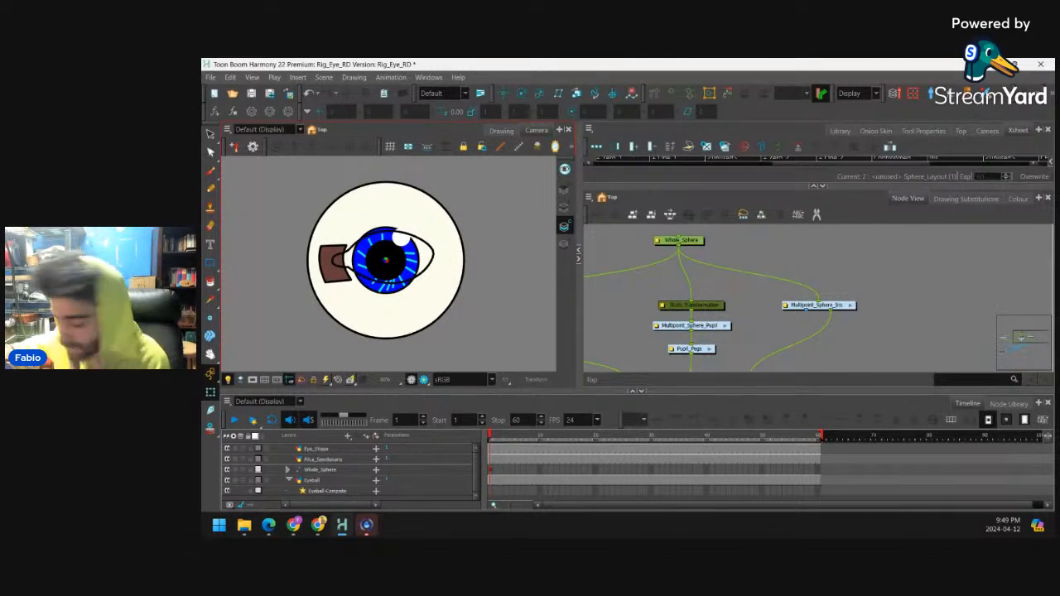
left_click(822, 341)
left_click_drag(822, 341, 830, 272)
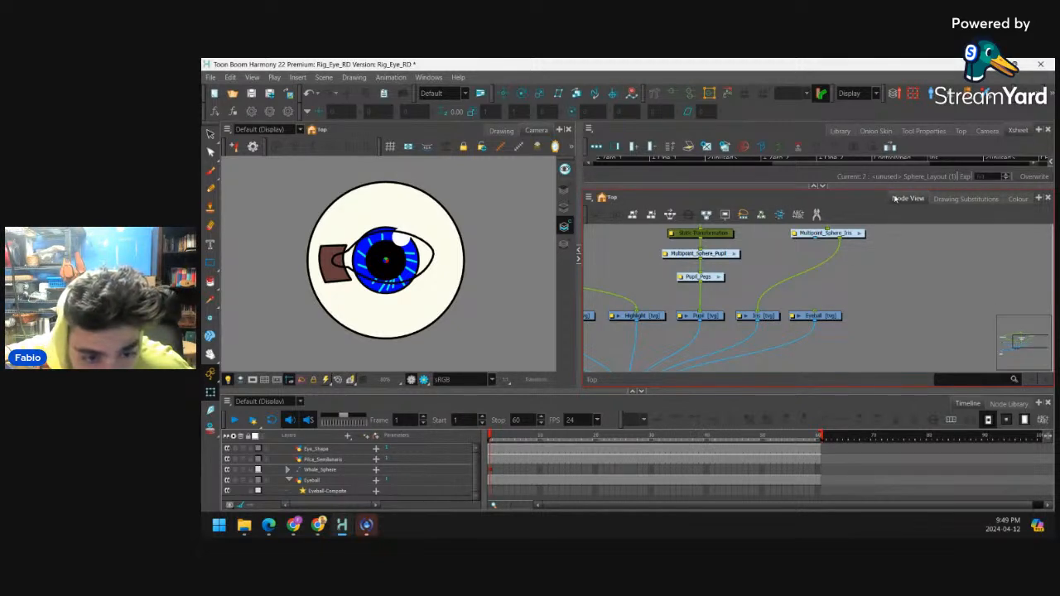
left_click_drag(815, 239, 764, 343)
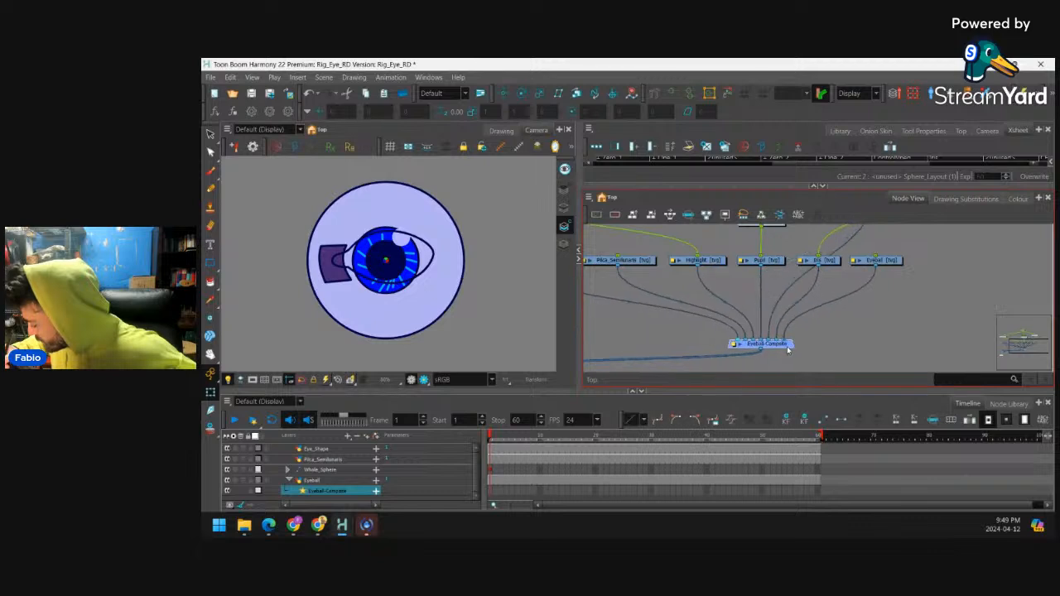
Space the Iris and Eyeball drawings away from the Pupil drawing, keeping all drawings in one row above the Eyeball-Composite
left_click_drag(839, 316, 756, 357)
left_click_drag(716, 284, 886, 302)
scroll(816, 305, "down", 3)
scroll(869, 291, "down", 1)
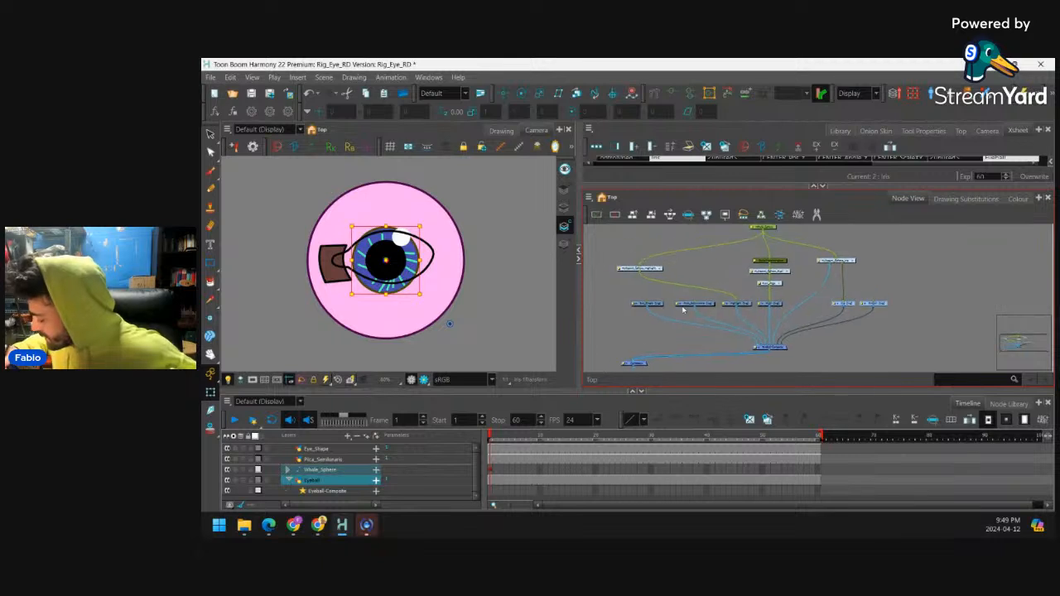
left_click_drag(618, 299, 894, 315)
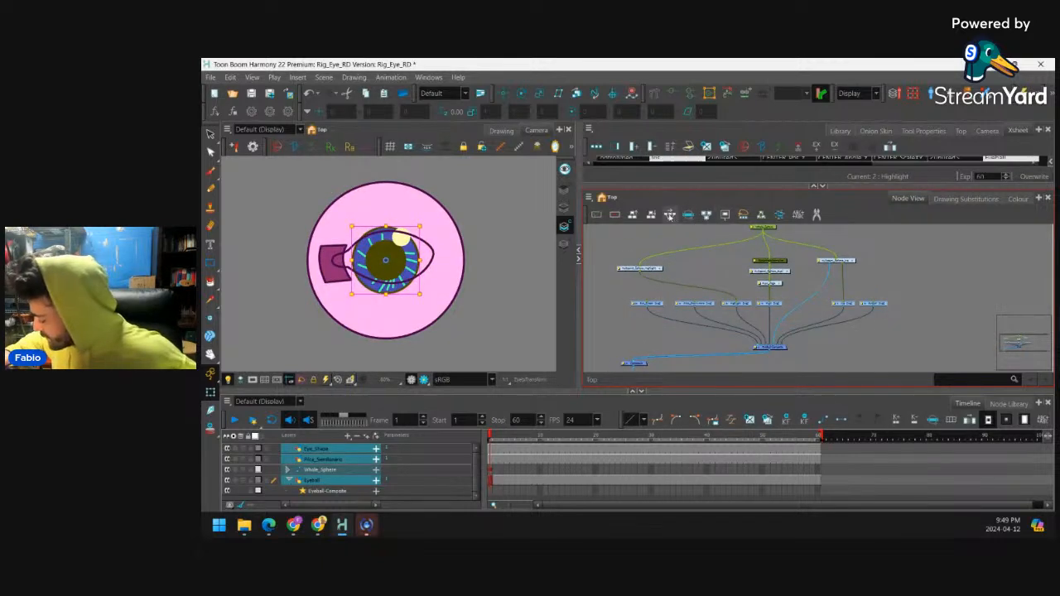
left_click(893, 274)
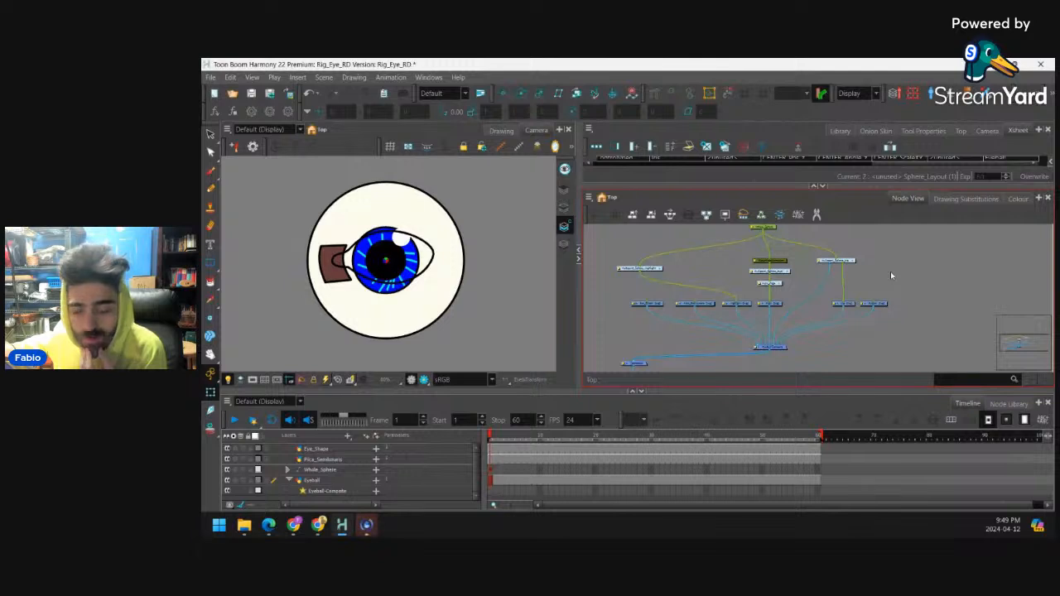
left_click(848, 304)
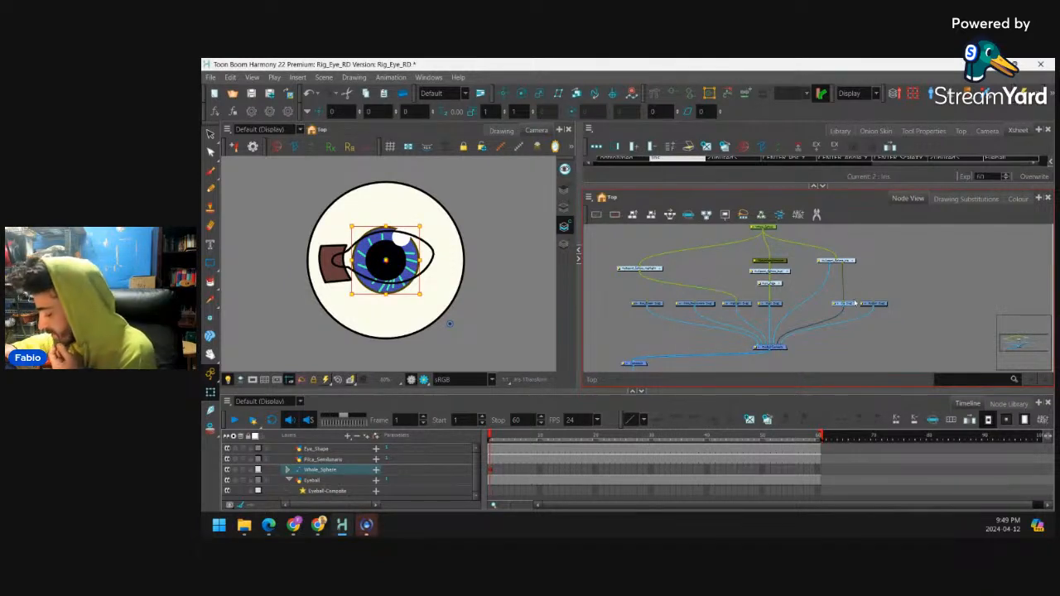
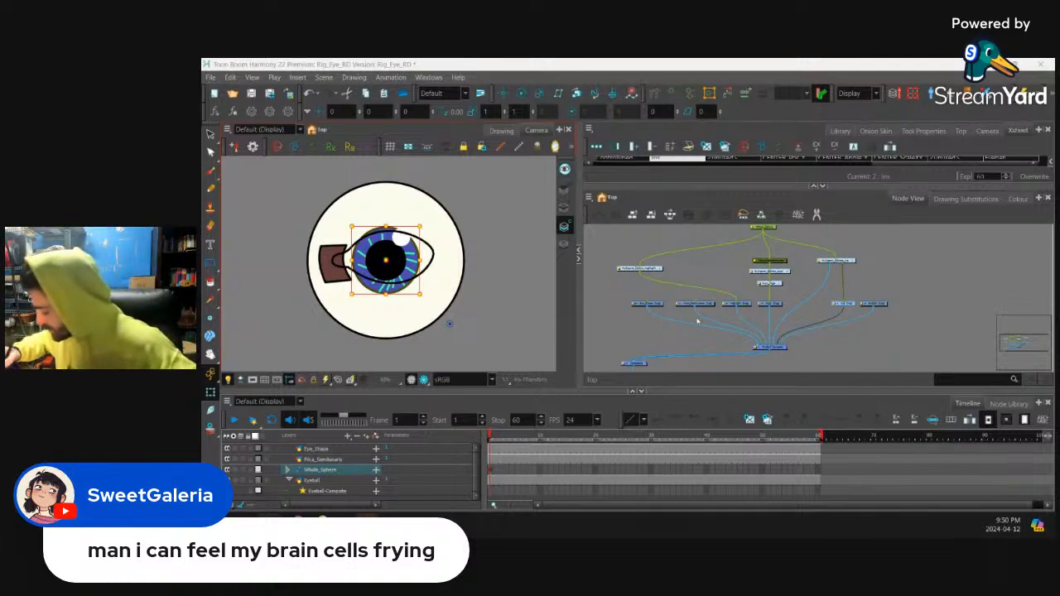
Add parent pegs to the Eye_Shape and Plica_Semilunaris drawings and place each directly above its drawing
left_click(729, 293)
scroll(730, 292, "up", 3)
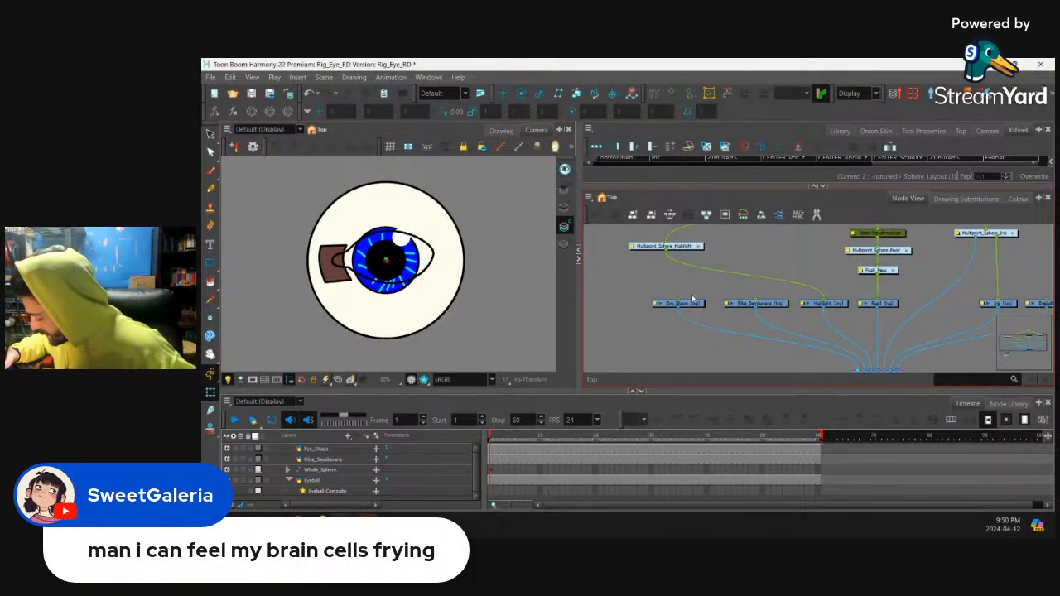
left_click_drag(763, 319, 766, 319)
key("ctrl+p")
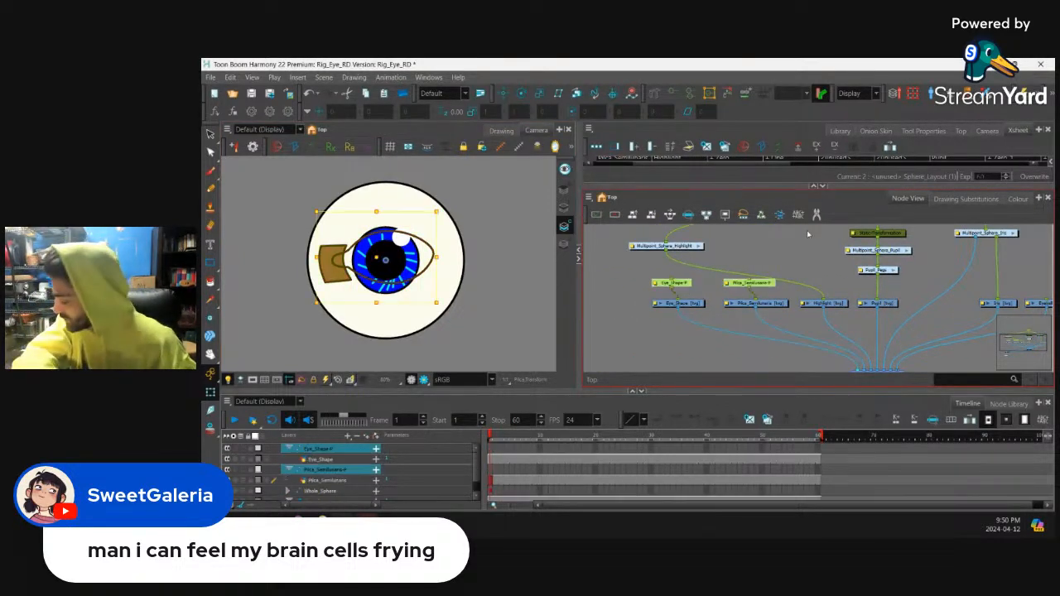
left_click_drag(685, 284, 690, 283)
left_click(787, 275)
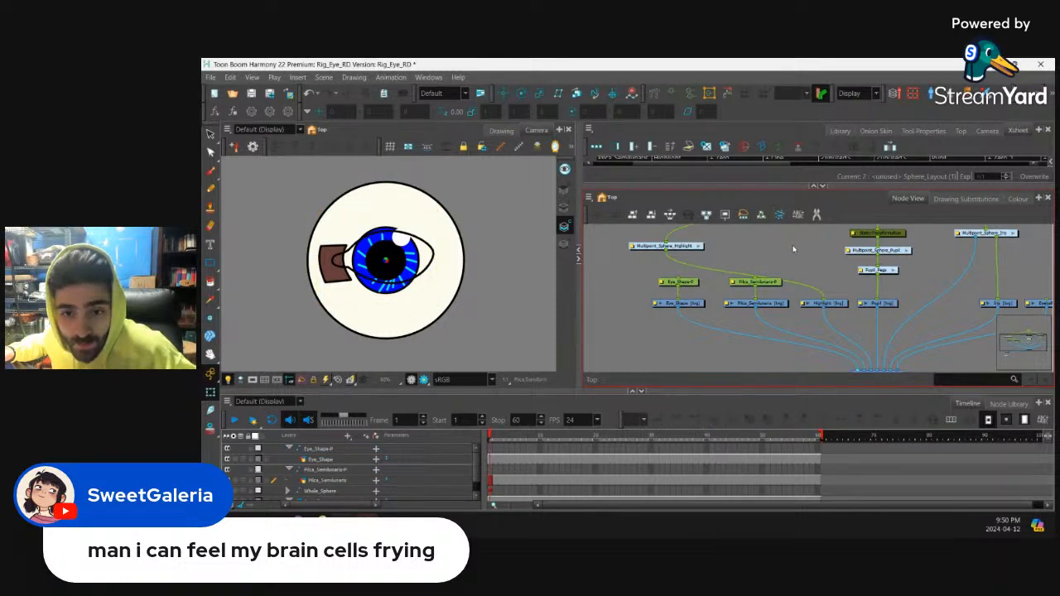
Add a parent peg between the Multipoint_Sphere_Highlight group and the Highlight drawing, and line it up with the neighbouring pegs
left_click_drag(922, 278, 828, 271)
left_click(744, 296)
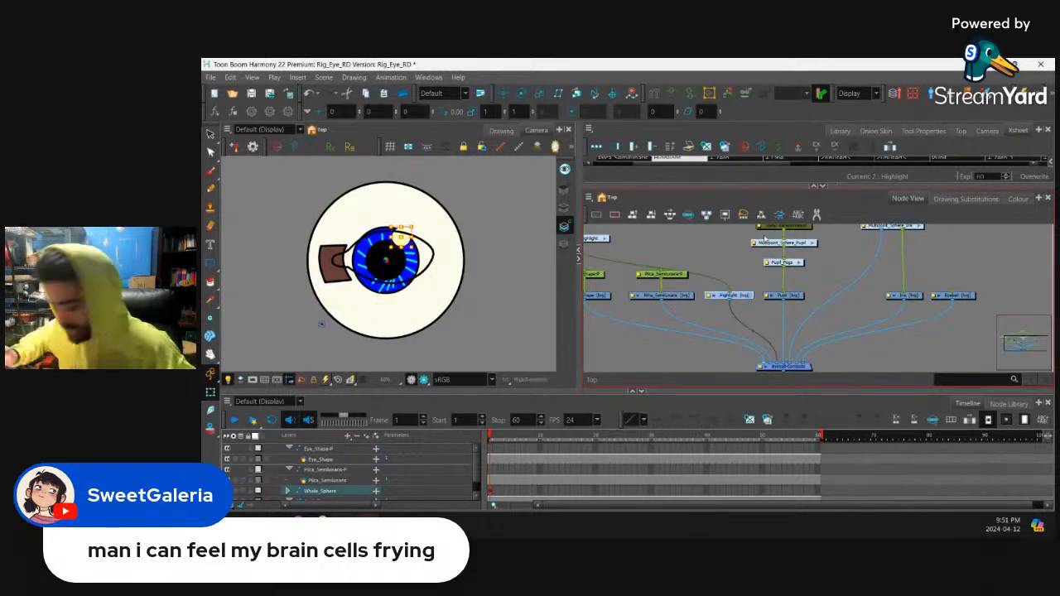
key("ctrl+p")
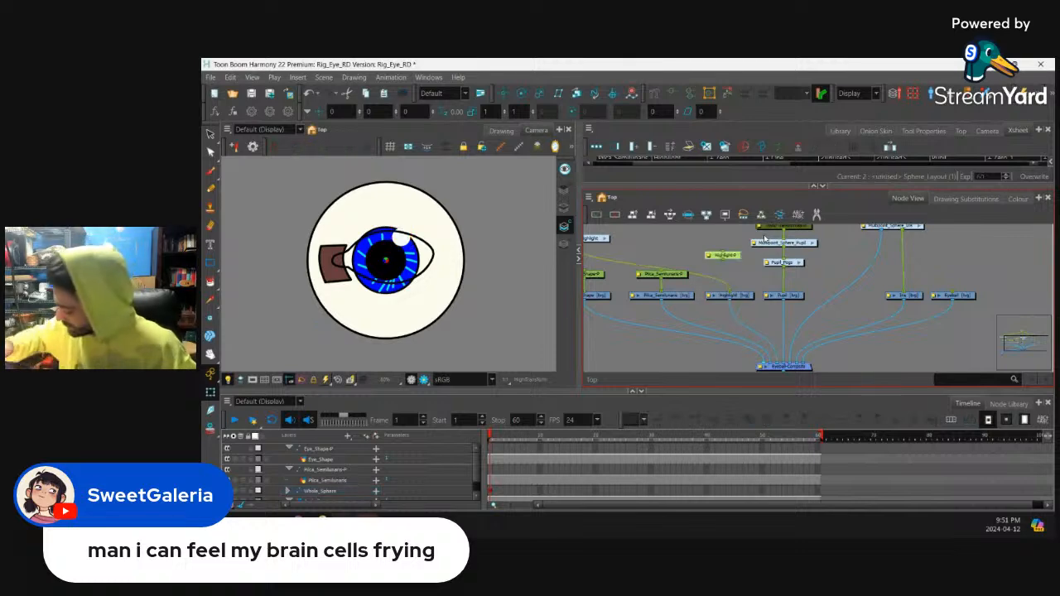
left_click_drag(735, 257, 741, 280)
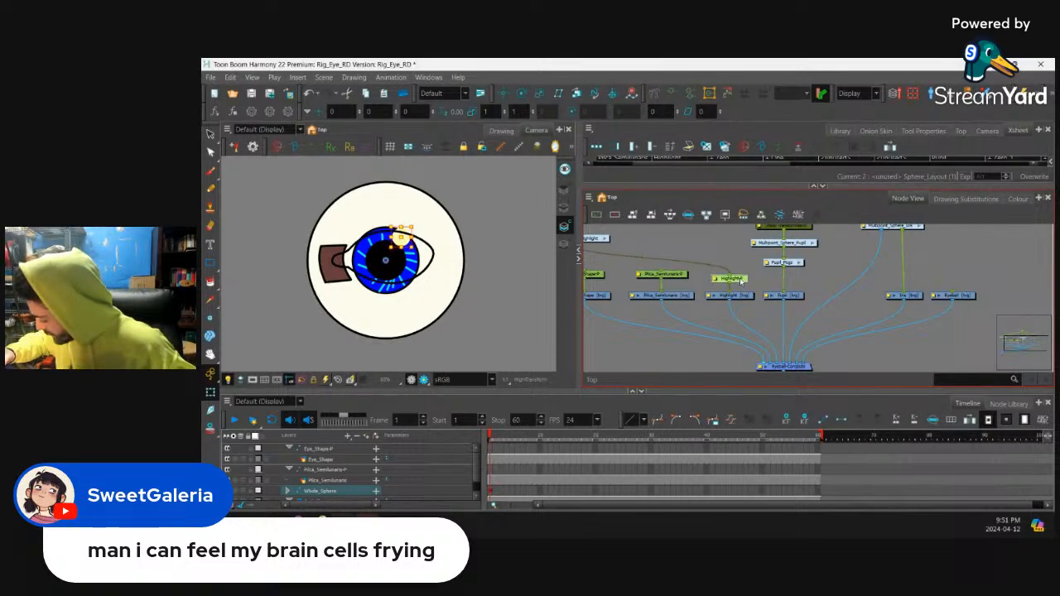
scroll(740, 260, "down", 1)
left_click_drag(685, 245, 737, 291)
left_click(786, 292)
left_click_drag(669, 286, 669, 290)
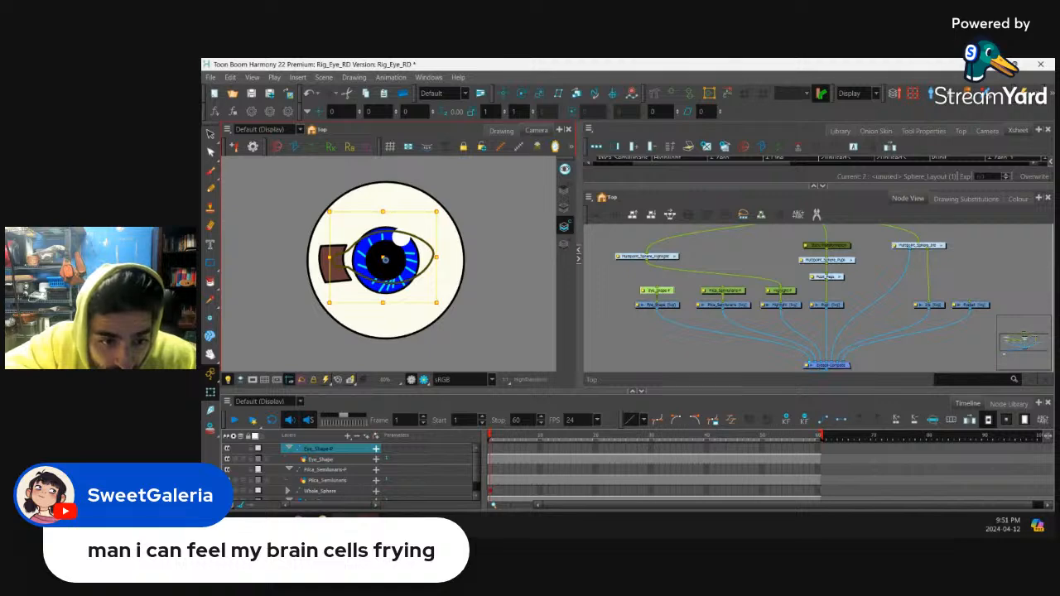
Move the Multipoint_Sphere_Highlight group close beside the Multipoint_Sphere_Pupil group, level with it
left_click_drag(666, 256, 770, 262)
left_click_drag(842, 250, 791, 276)
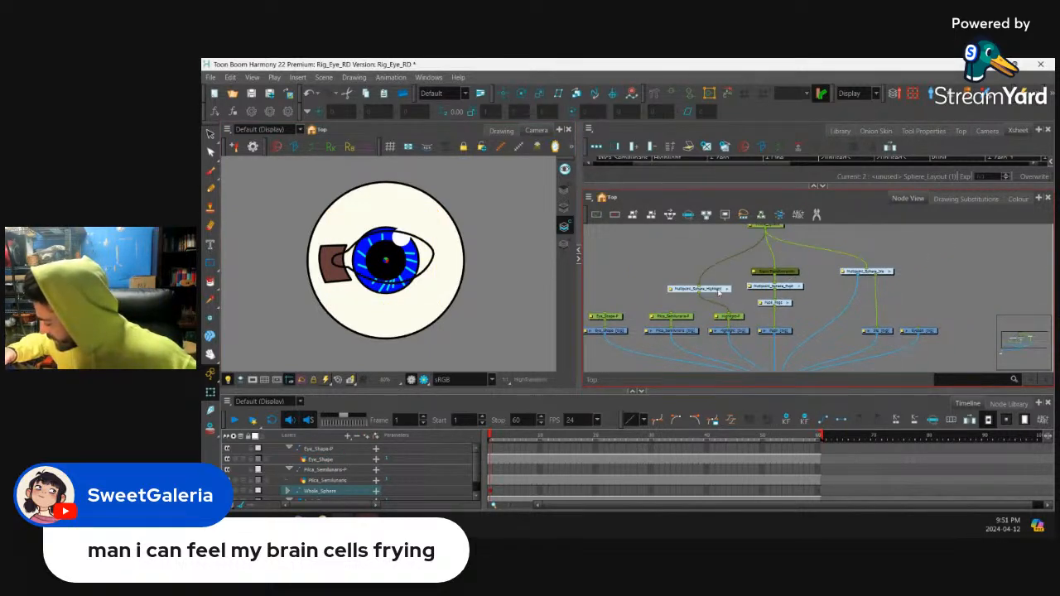
left_click_drag(723, 290, 729, 287)
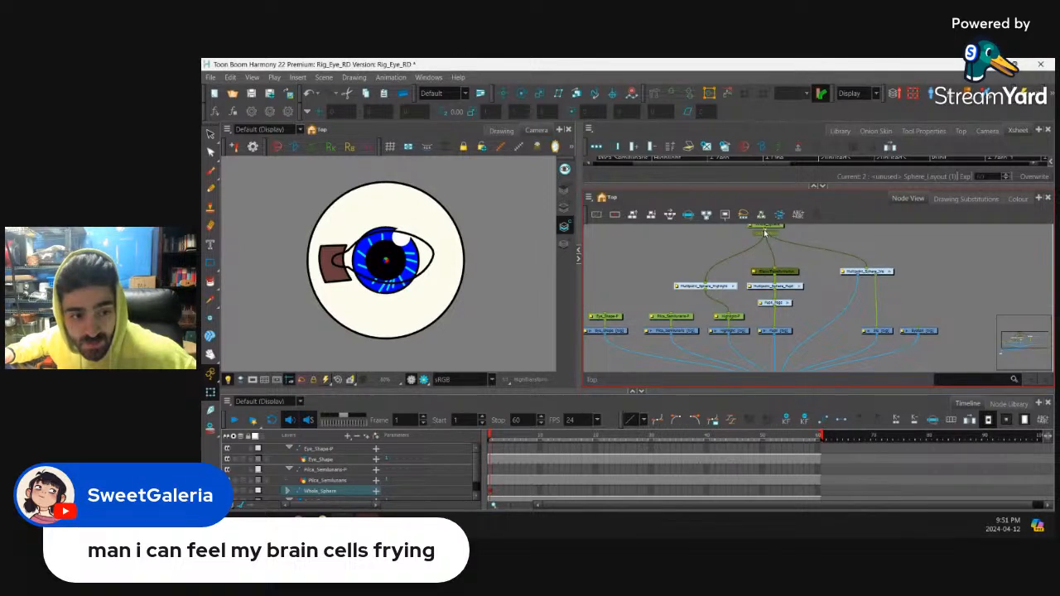
Connect the Whole_Sphere peg to the Plica_Semilunaris-P peg and route the cable around the Multipoint_Sphere_Highlight group with a waypoint
left_click_drag(764, 233, 672, 314)
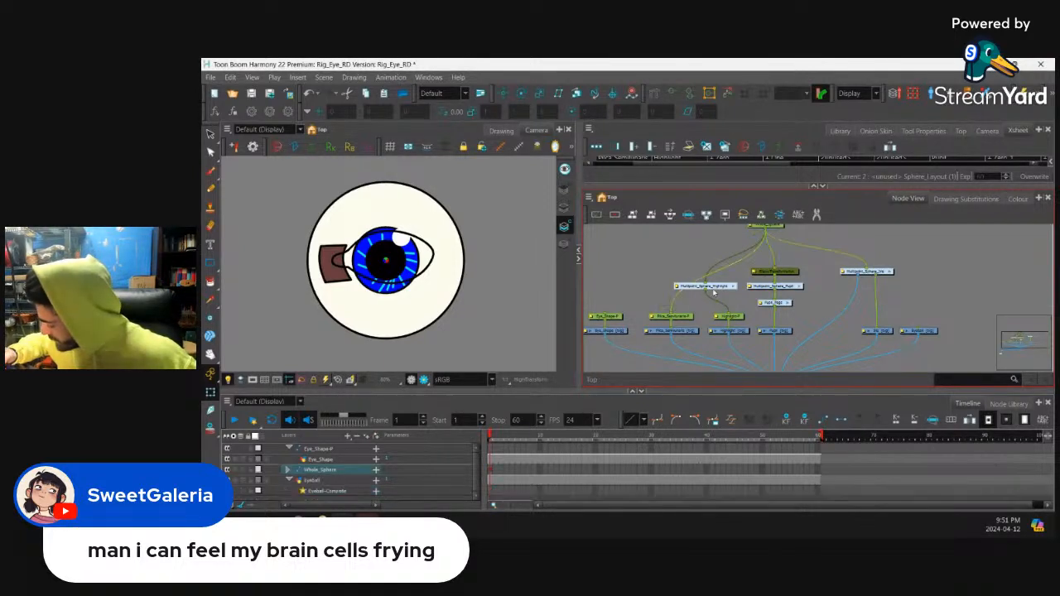
scroll(703, 270, "up", 3)
scroll(703, 270, "up", 1)
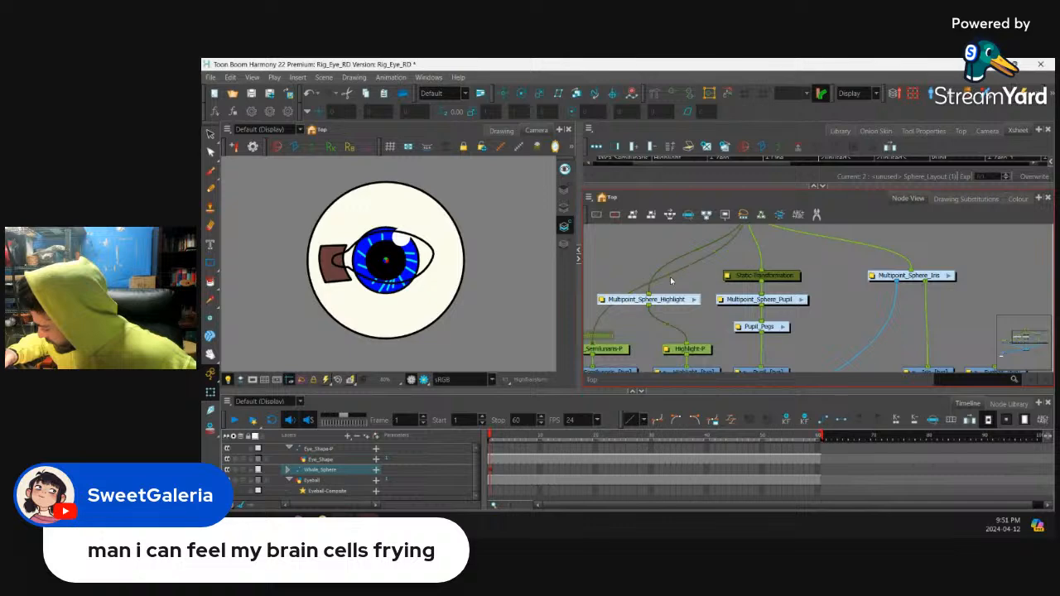
left_click_drag(670, 277, 689, 267)
left_click_drag(690, 256, 623, 276)
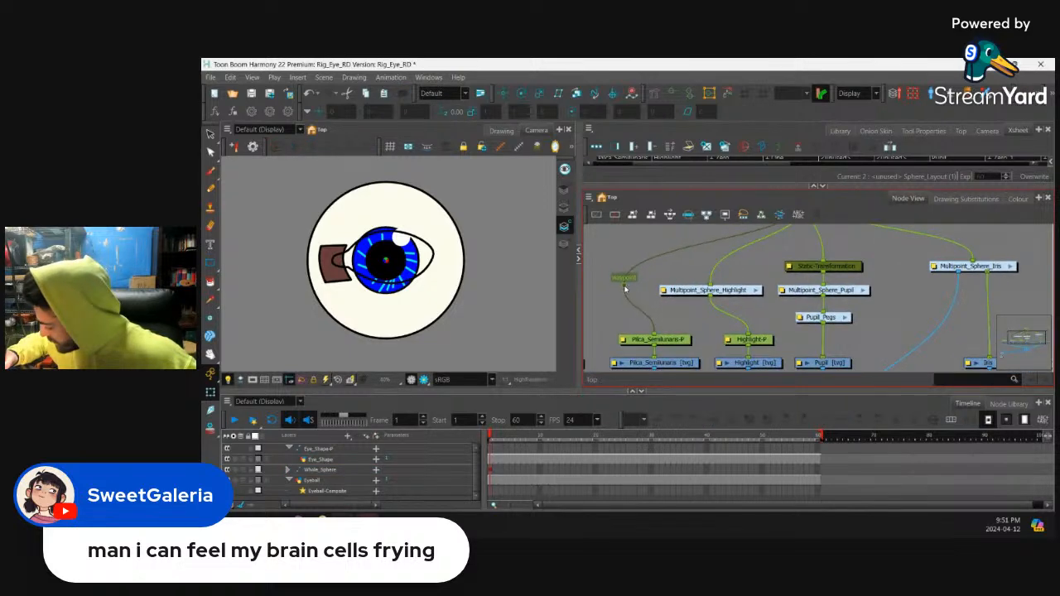
Connect the Whole_Sphere peg to the Eyeball drawing and route the cable outside the Multipoint_Sphere_Iris group with a waypoint
scroll(827, 269, "down", 2)
left_click_drag(827, 270, 773, 275)
scroll(821, 280, "down", 1)
scroll(793, 295, "down", 1)
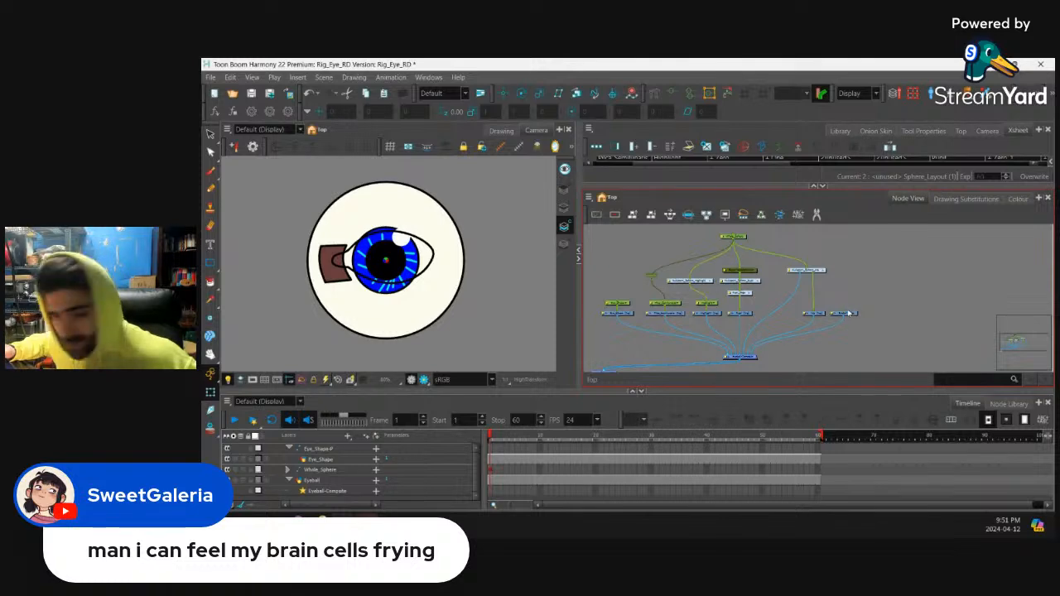
left_click_drag(834, 245, 794, 272)
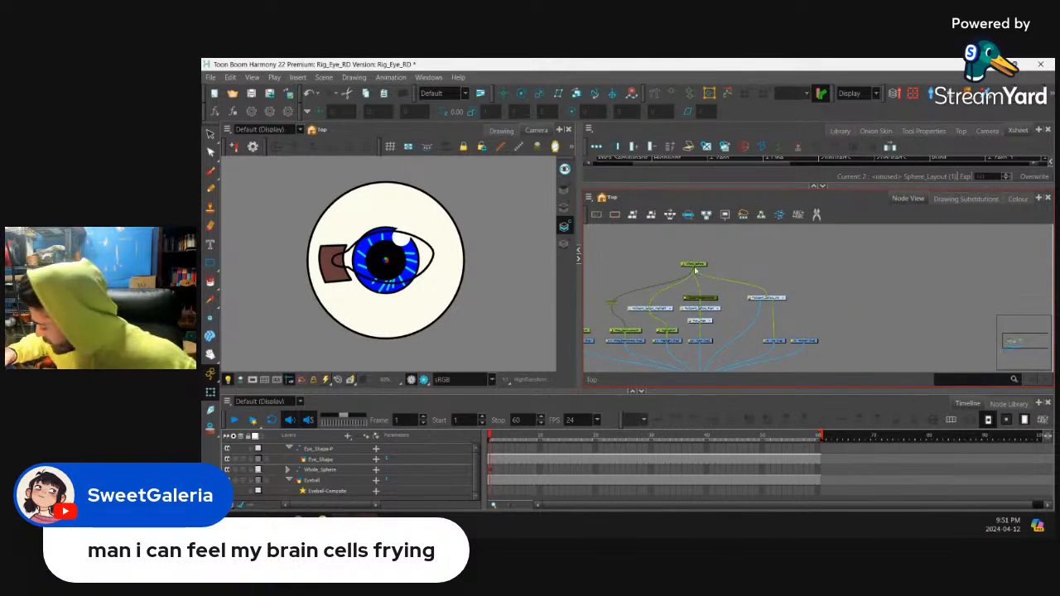
mouse_move(694, 269)
left_mouse_down()
mouse_move(799, 294)
mouse_move(805, 341)
left_mouse_up()
scroll(797, 313, "up", 2)
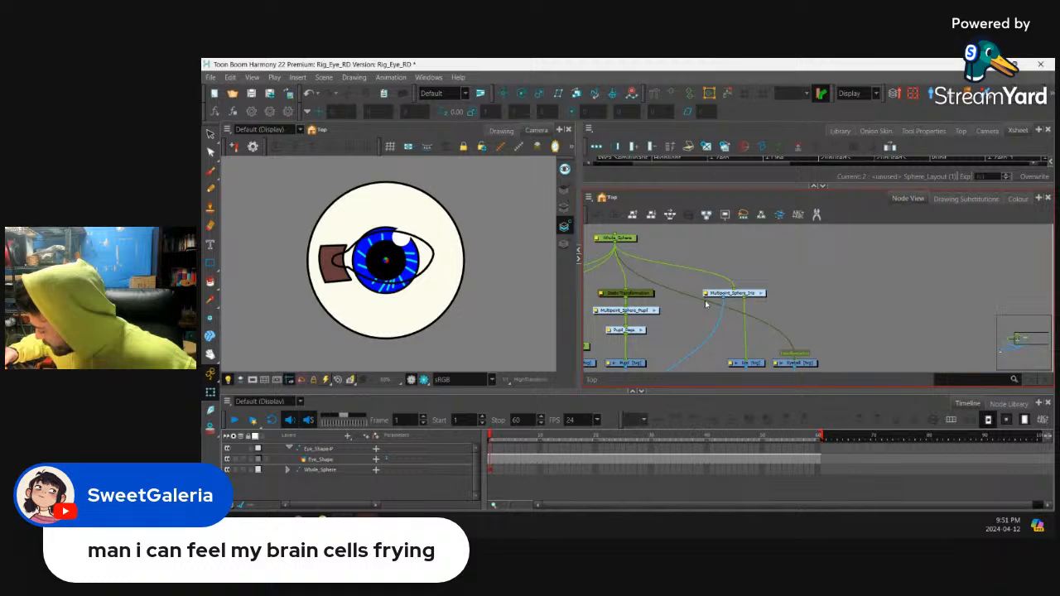
key("alt+w")
left_click_drag(706, 301, 792, 289)
Align the Plica_Semilunaris cable's waypoint directly above its peg so the cable runs clear of the neighbouring groups
scroll(779, 276, "down", 2)
scroll(761, 260, "up", 1)
scroll(770, 273, "down", 2)
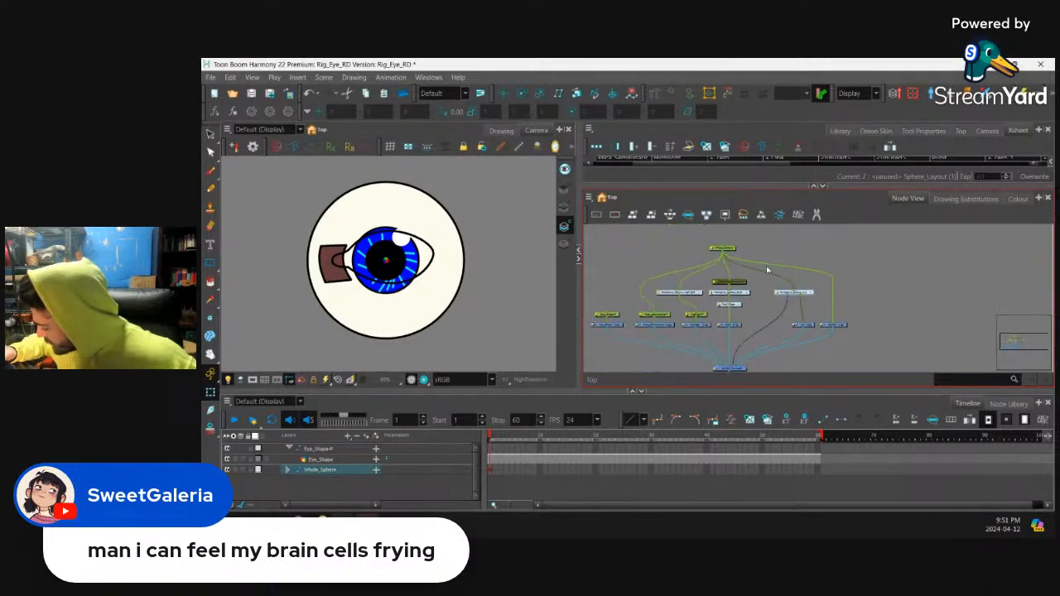
left_click_drag(654, 289, 787, 300)
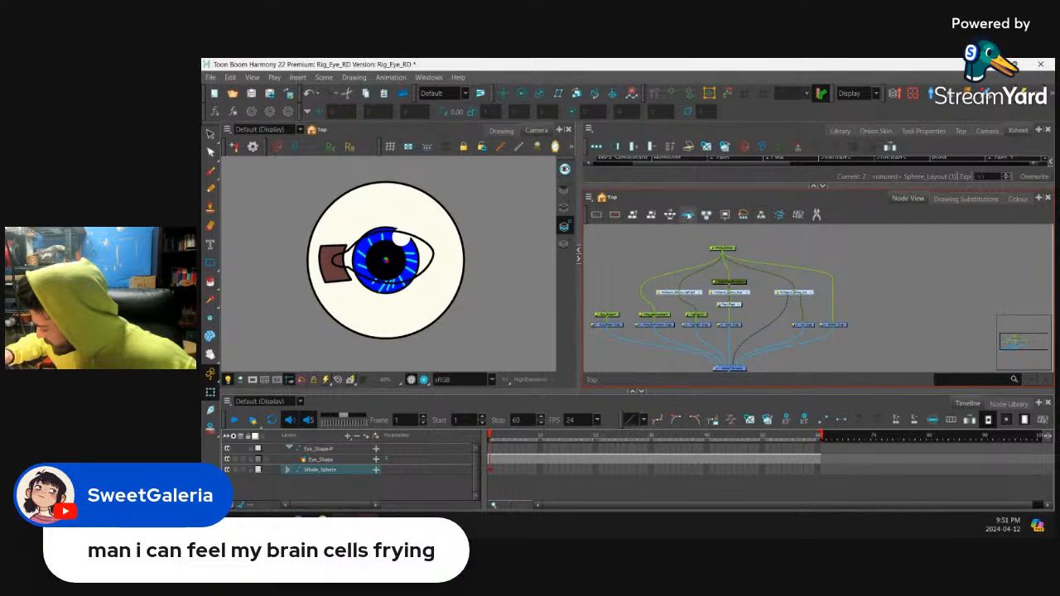
left_click(858, 268)
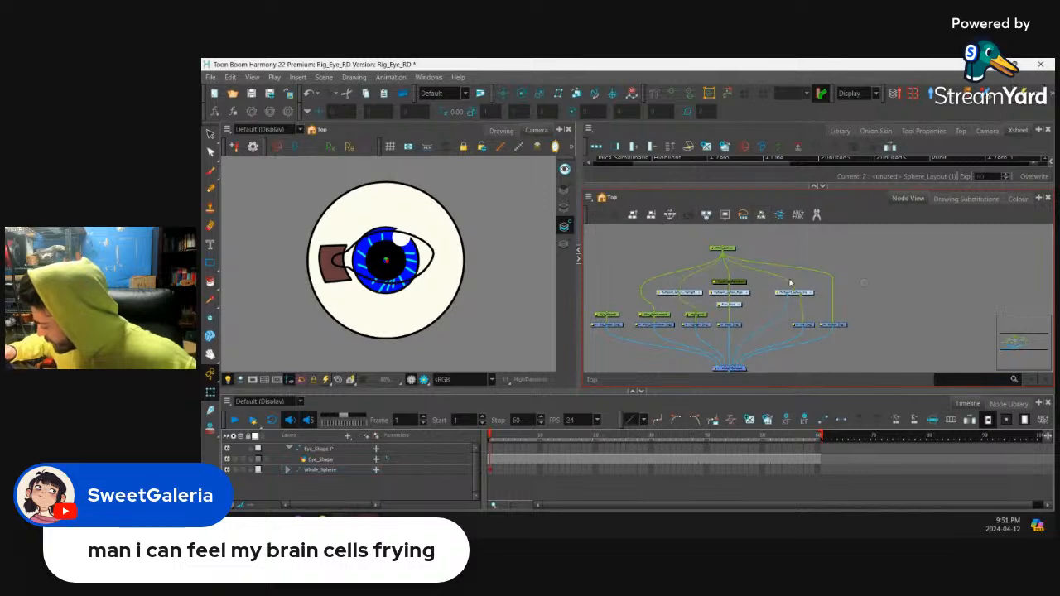
left_click(732, 250)
scroll(858, 283, "up", 1)
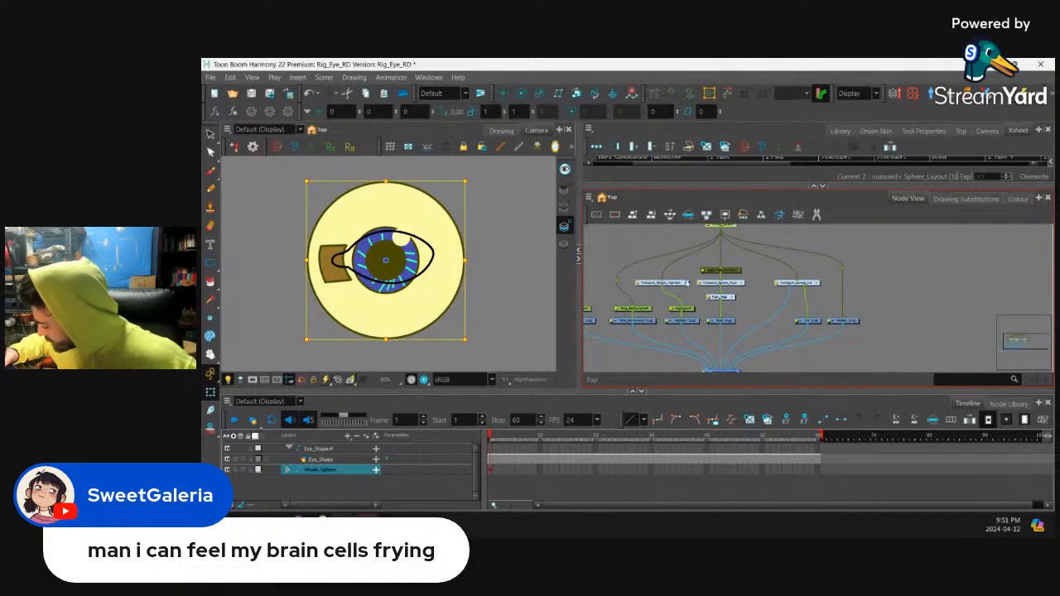
left_click_drag(694, 295, 735, 285)
left_click_drag(592, 287, 715, 314)
left_click_drag(663, 271, 655, 272)
scroll(883, 288, "down", 1)
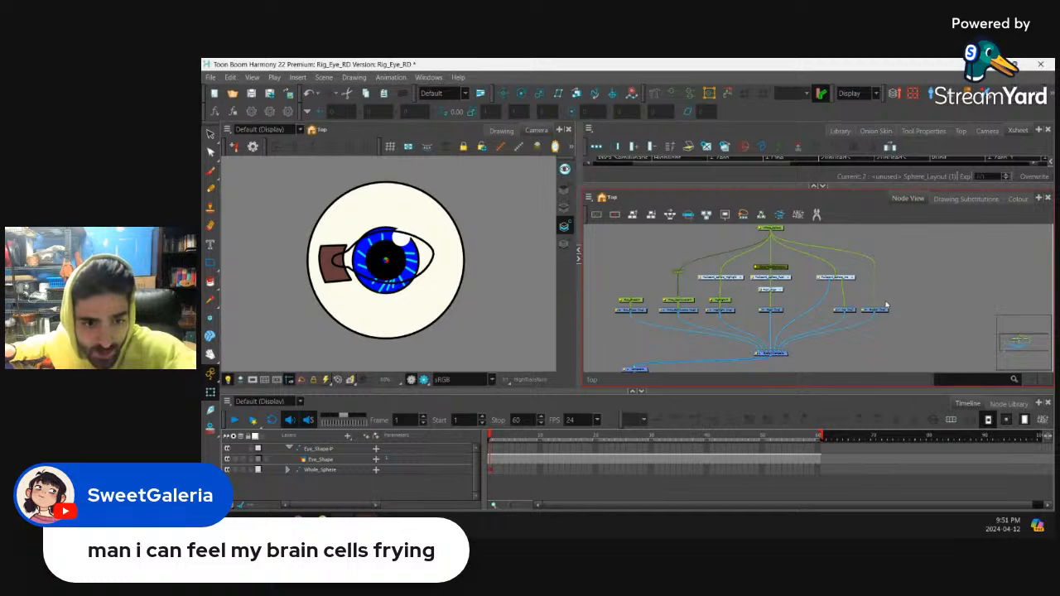
Examine the eye hierarchy from the Whole_Sphere peg through the Multipoint_Sphere groups to the Highlight, Plica_Semilunaris and Eye_Shape pegs
left_click(777, 229)
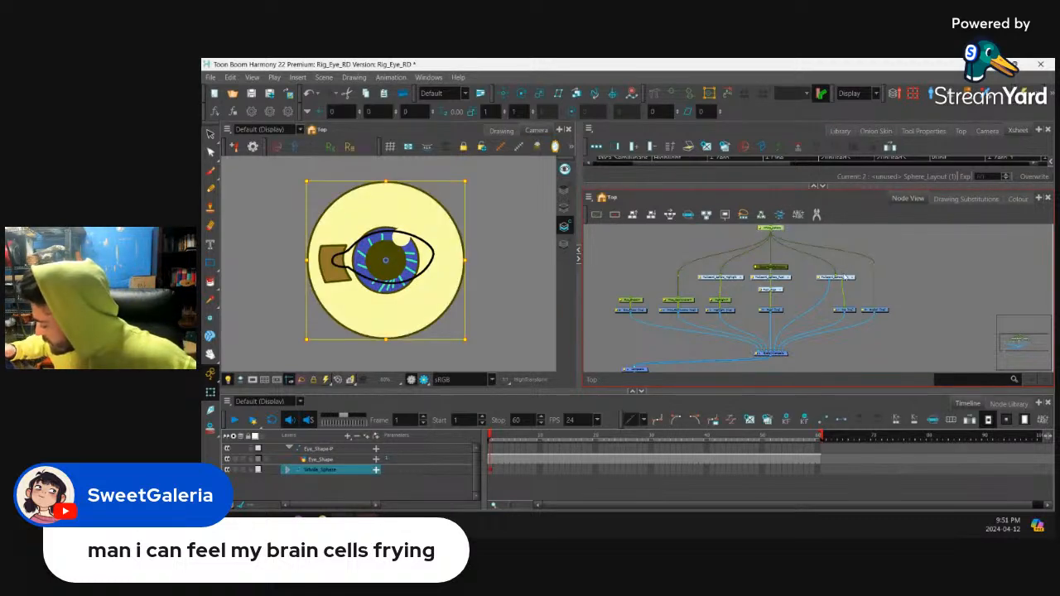
left_click(848, 279)
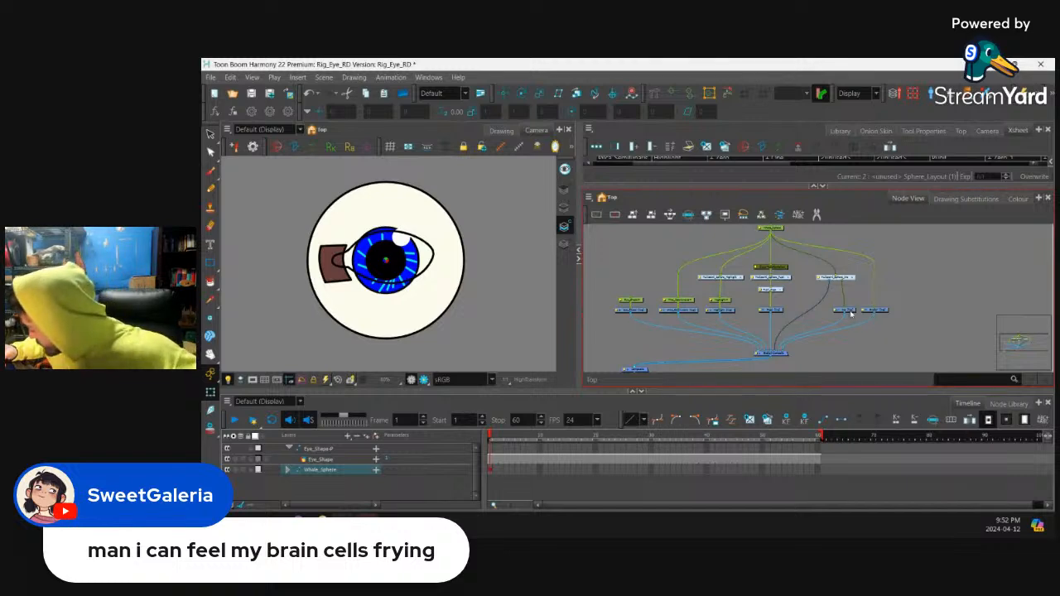
left_click(847, 310)
left_click(780, 310)
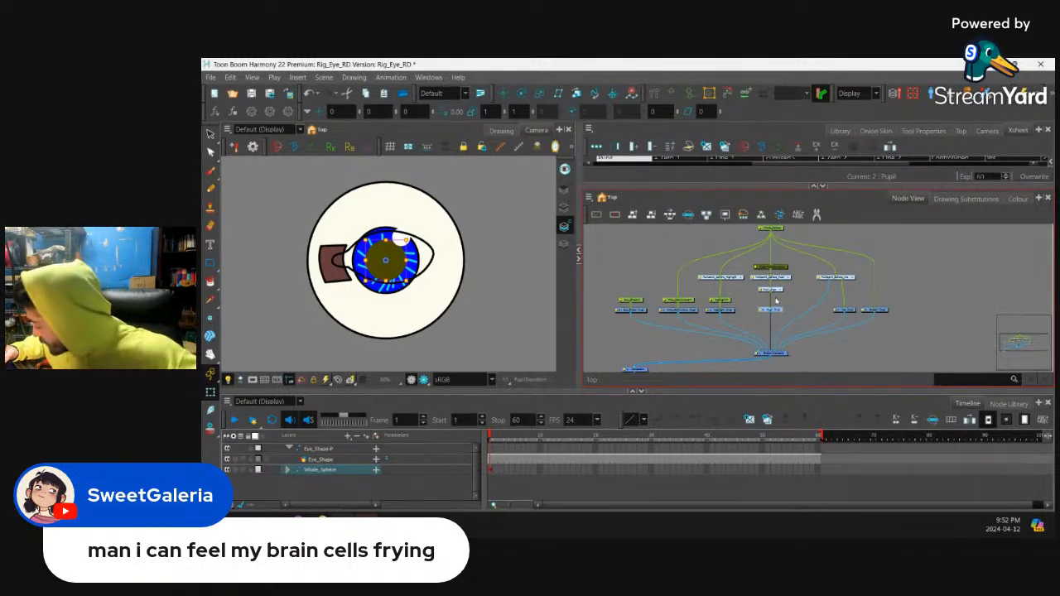
left_click(779, 281)
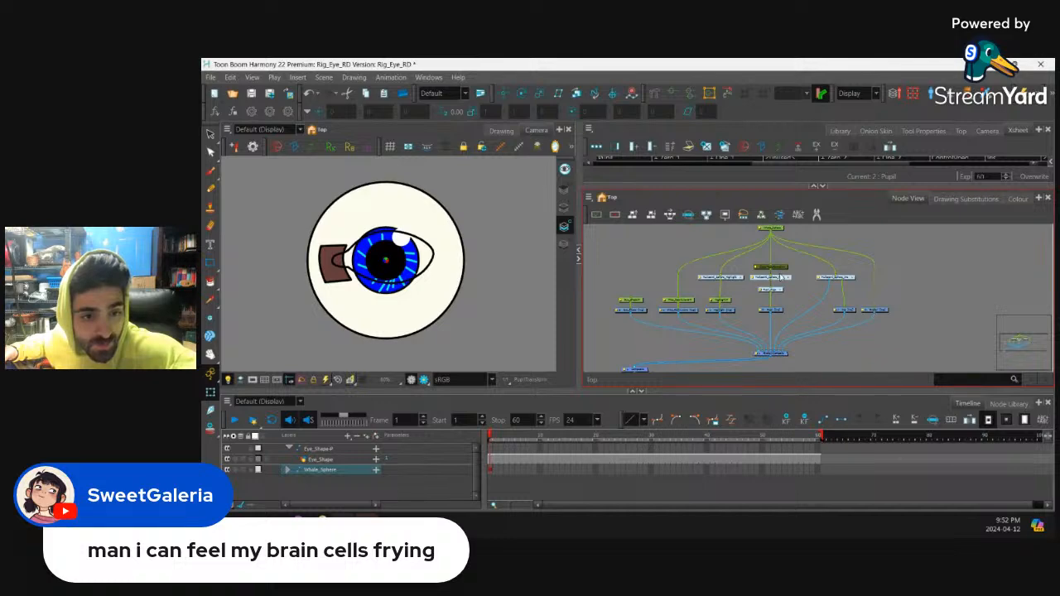
left_click(779, 278)
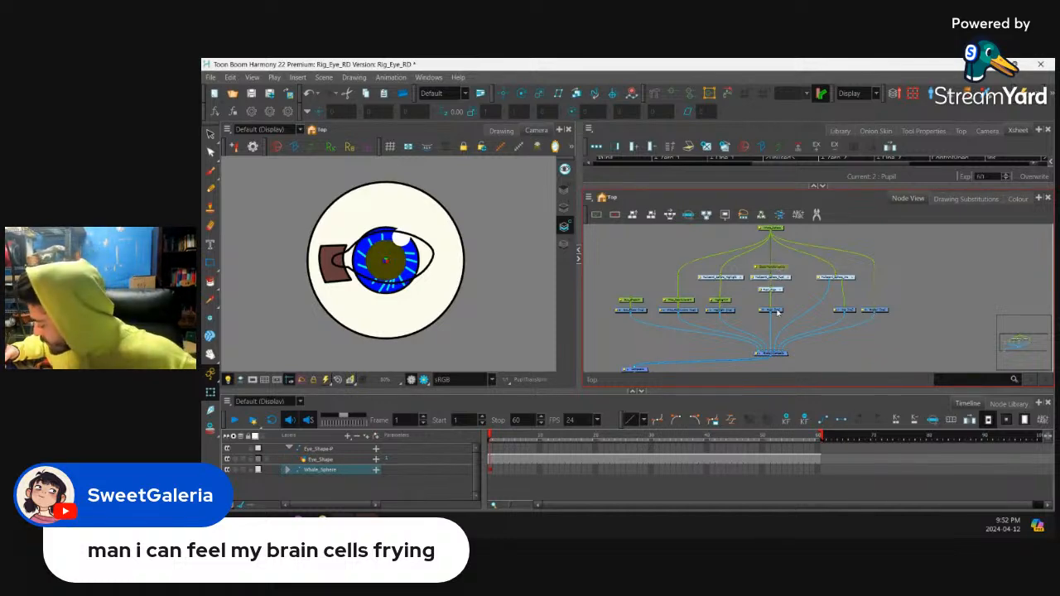
left_click(739, 279)
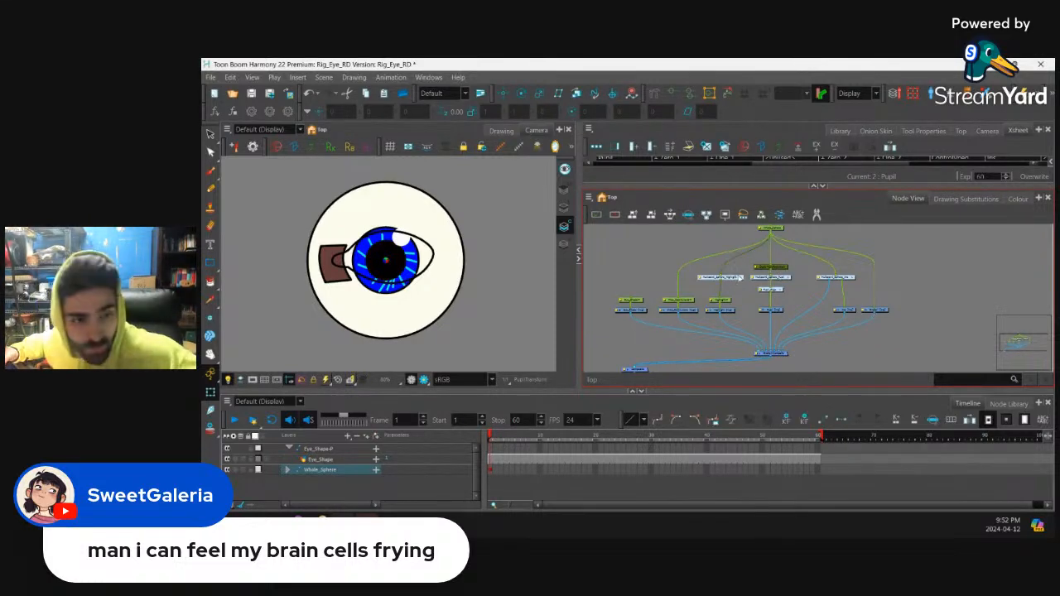
left_click(724, 302)
left_click(675, 299)
left_click(638, 299)
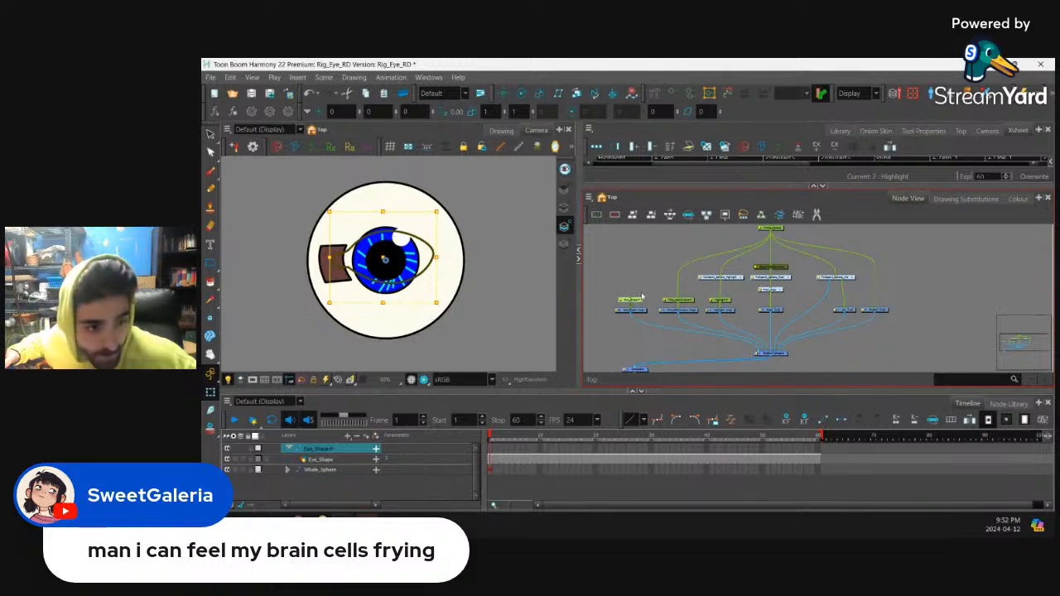
Move the main Composite directly below the Eyeball-Composite
scroll(740, 279, "down", 2)
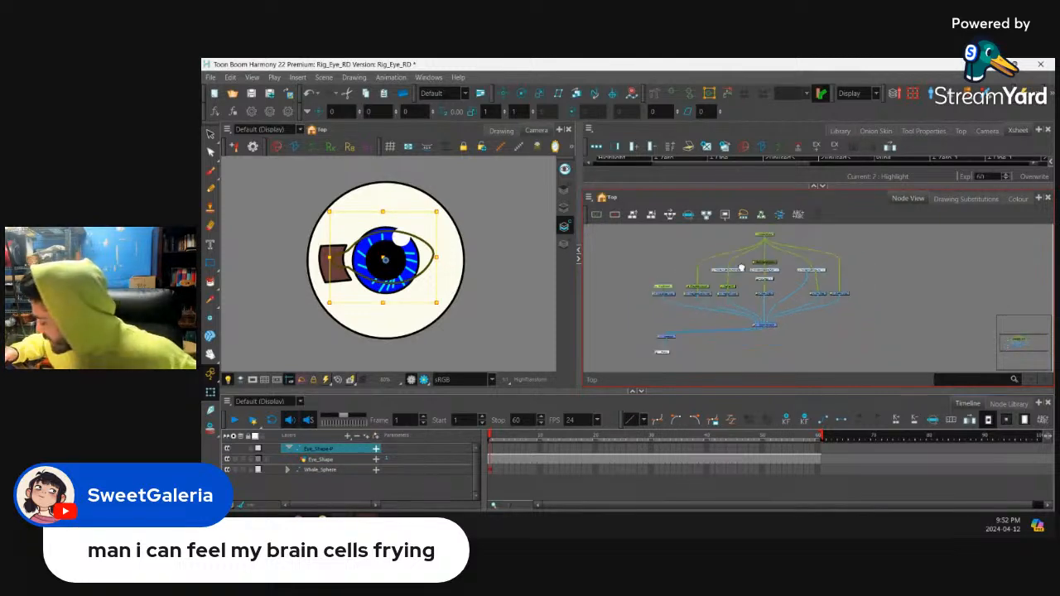
scroll(729, 277, "up", 1)
left_click_drag(618, 326, 647, 367)
left_click_drag(649, 333, 754, 358)
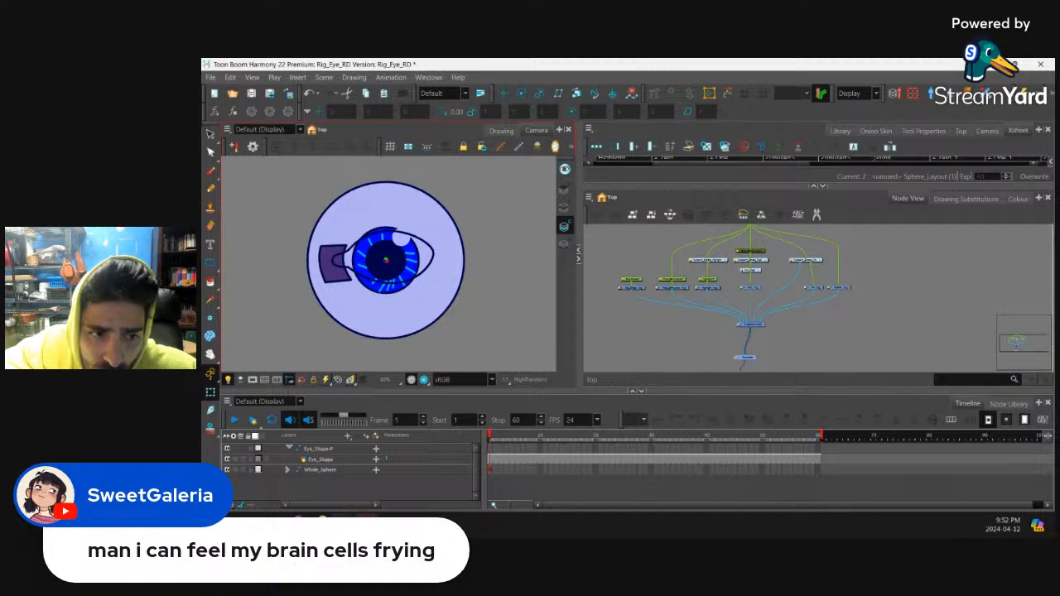
Add a second composite between the Eyeball-Composite and the main Composite, and feed the Eye_Shape drawing into it, set apart with its peg
left_click(707, 332)
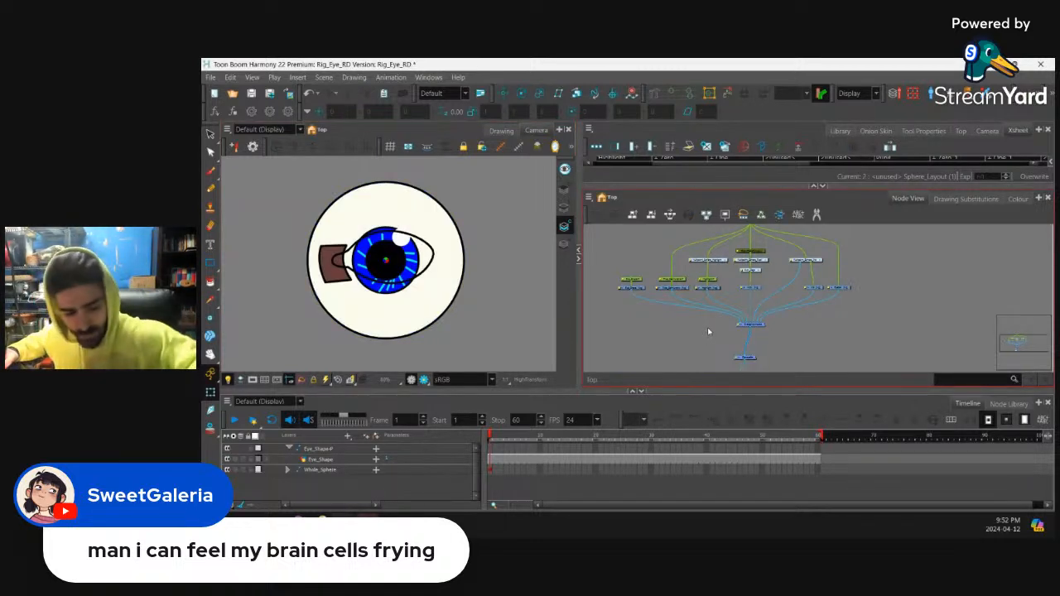
key("ctrl+v")
key("2")
key("2")
left_click_drag(698, 336, 696, 355)
left_click_drag(710, 348, 619, 300)
key("1")
key("1")
key("1")
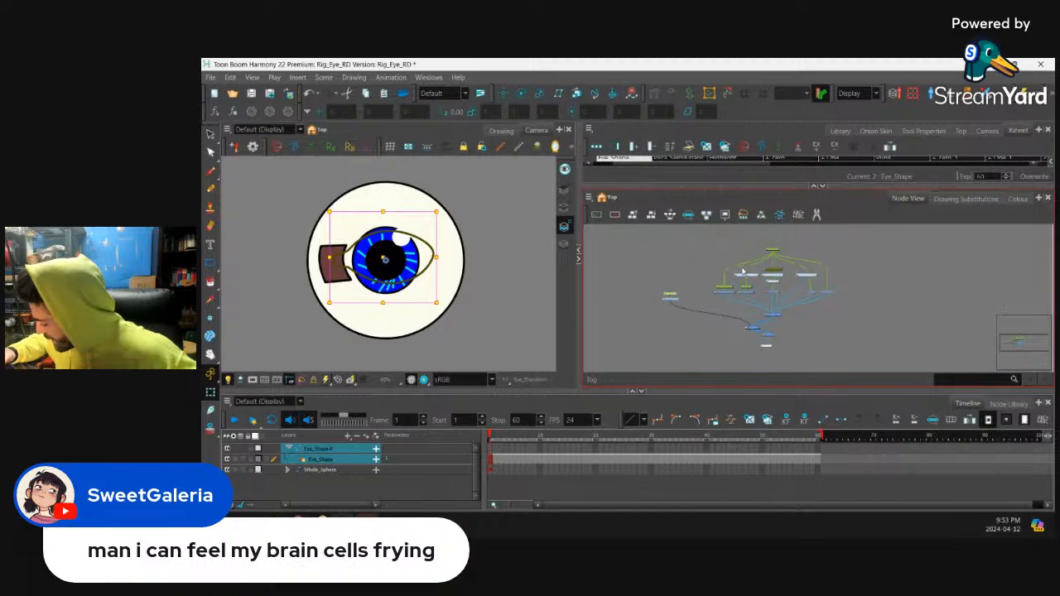
Group the Whole_Sphere peg and all eyeball nodes beneath it, including the Eyeball-Composite but excluding Eye_Shape
left_click(763, 250)
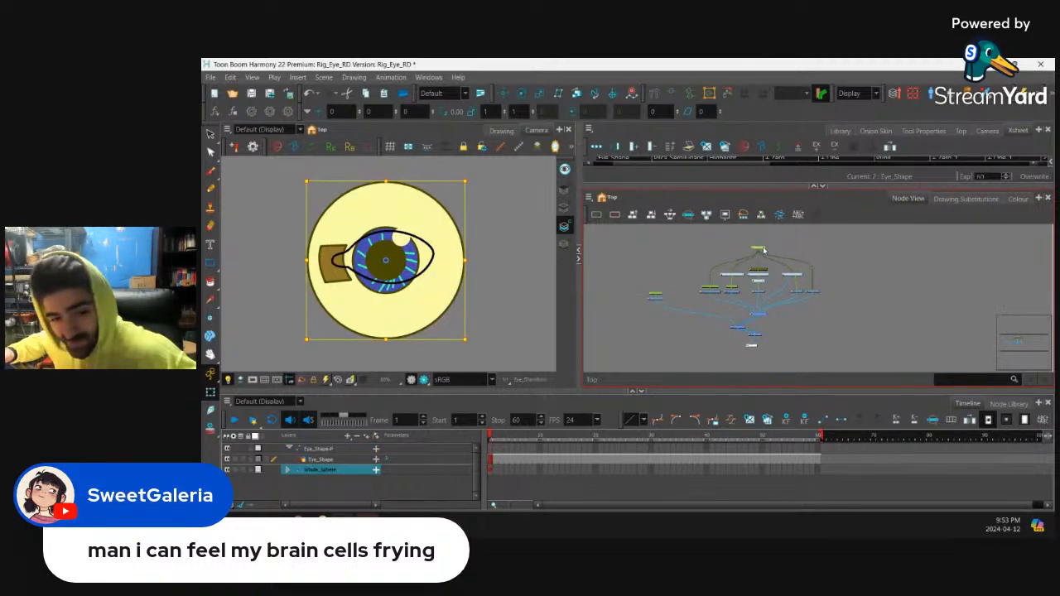
left_click_drag(764, 250, 763, 246)
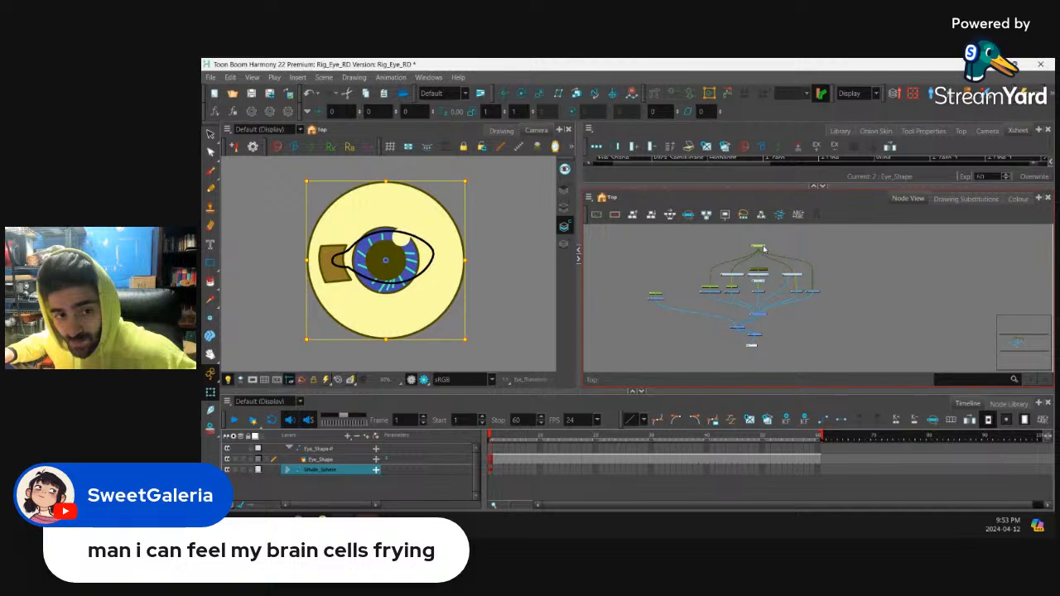
mouse_move(698, 241)
left_mouse_down()
mouse_move(770, 312)
mouse_move(825, 320)
left_mouse_up()
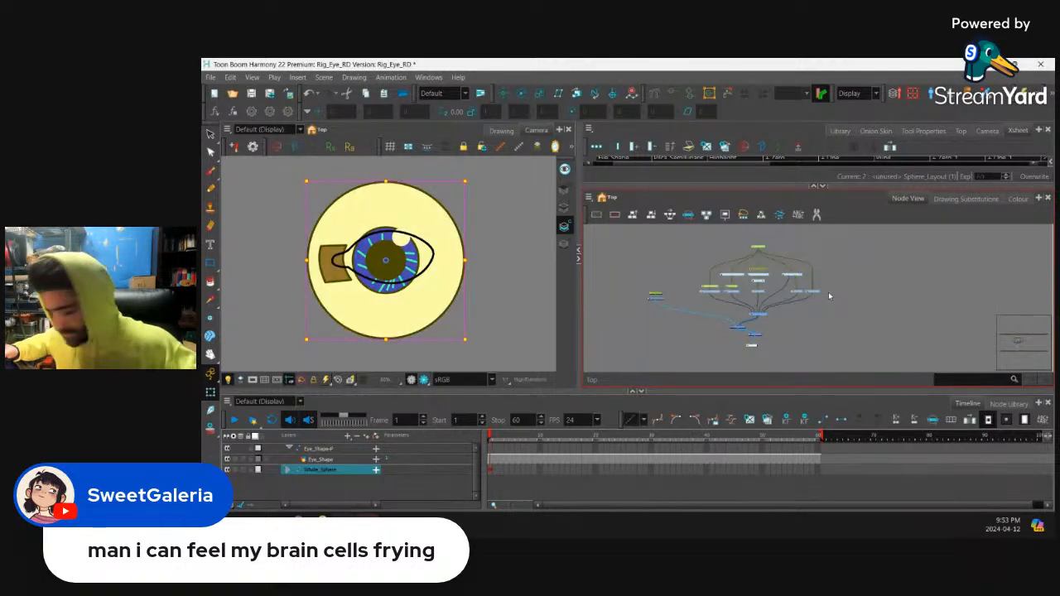
key("ctrl+g")
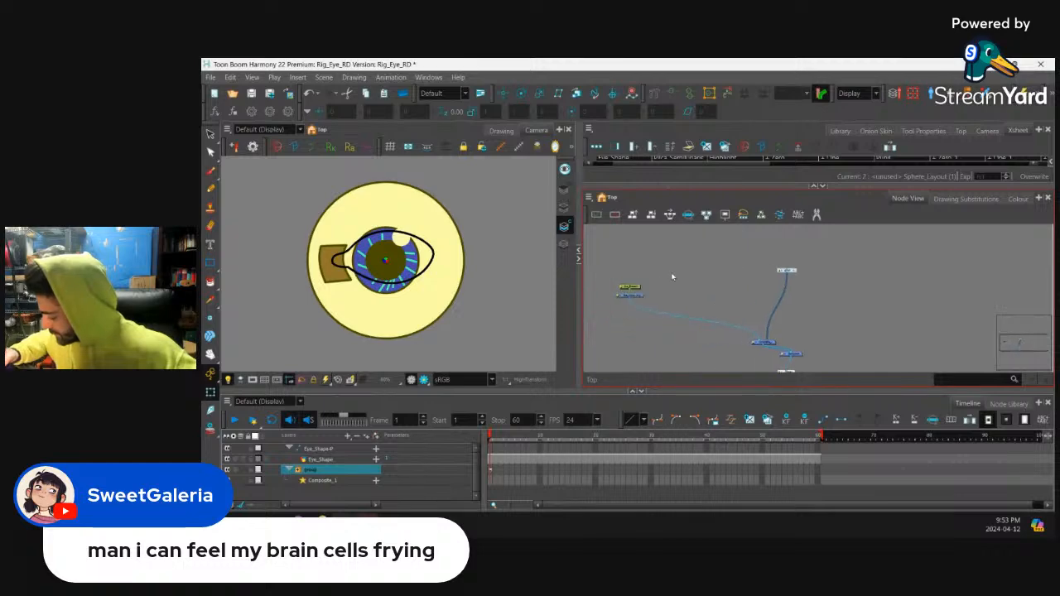
Place the Eye_Shape drawing with its peg and the new group side by side above Composite_1
left_click(629, 288)
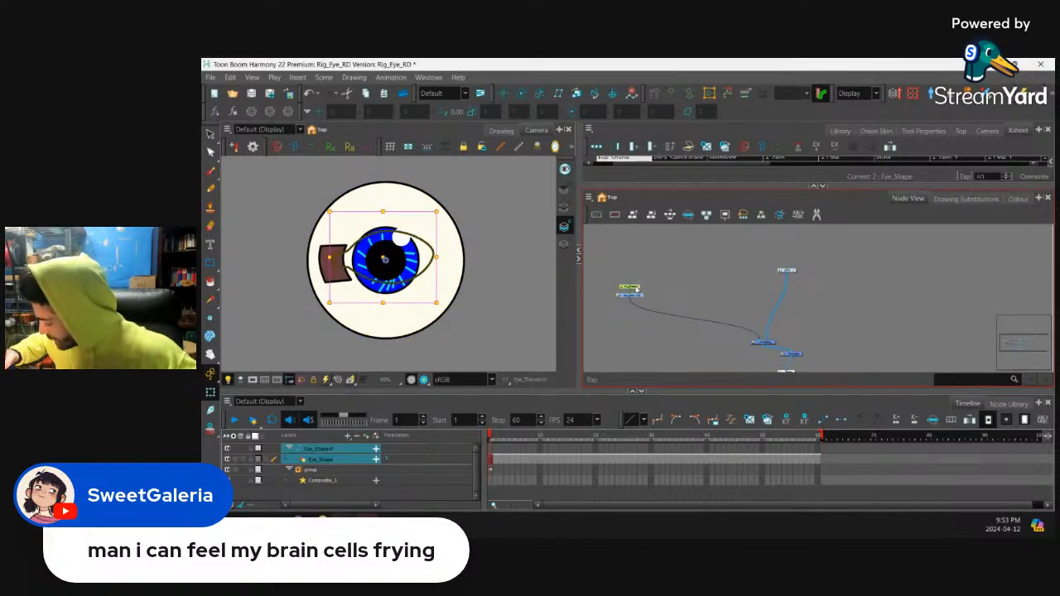
left_click_drag(630, 290, 744, 310)
key("2")
key("2")
left_click_drag(783, 259, 763, 316)
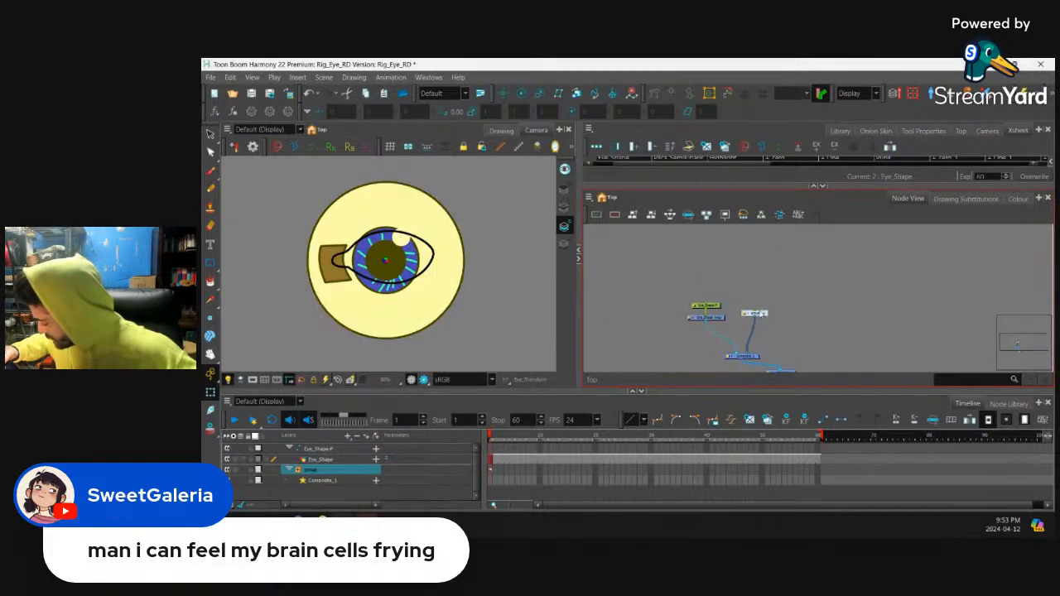
Rename the new group as Eyeball
key("2")
key("2")
double_click(704, 319)
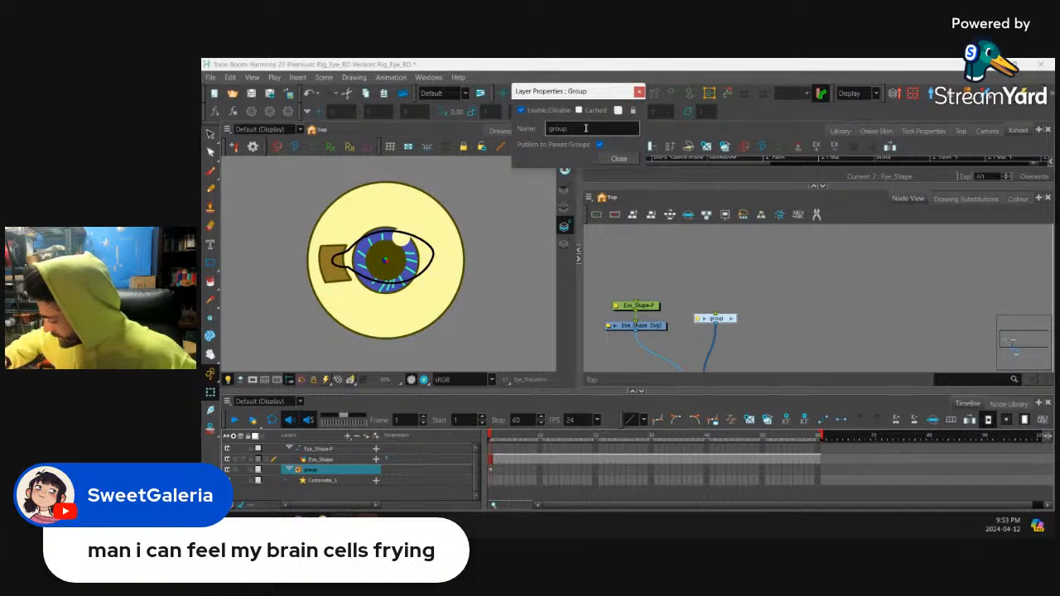
type("Eyeball")
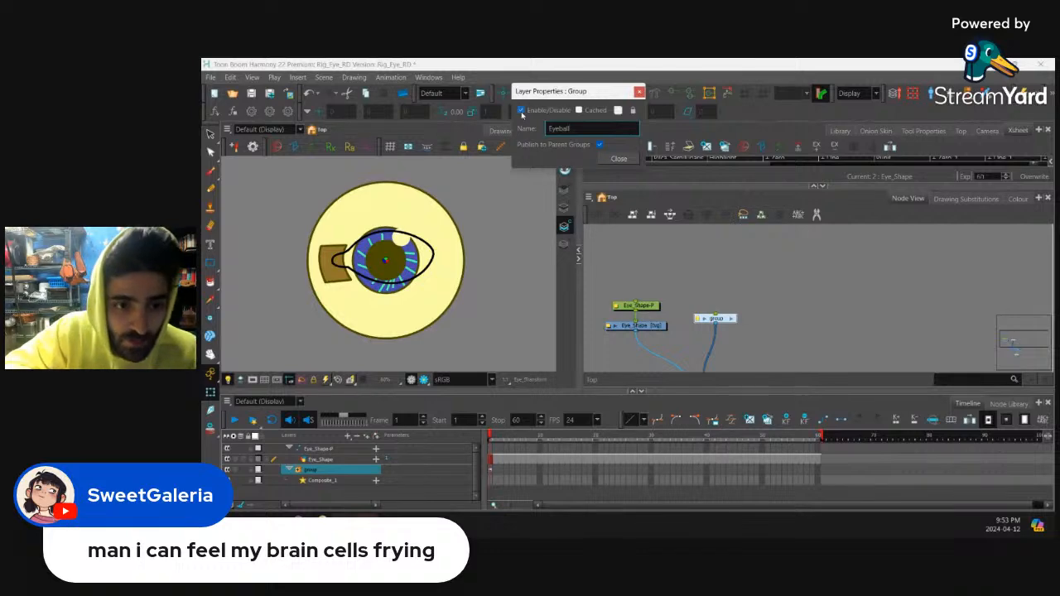
left_click(619, 158)
Line up the Eyeball group with the Eye_Shape drawing, raise the Eye_Shape-P peg slightly, and select the Eye_Shape drawing
left_click_drag(722, 323, 710, 330)
left_click_drag(726, 293, 755, 244)
left_click(675, 275)
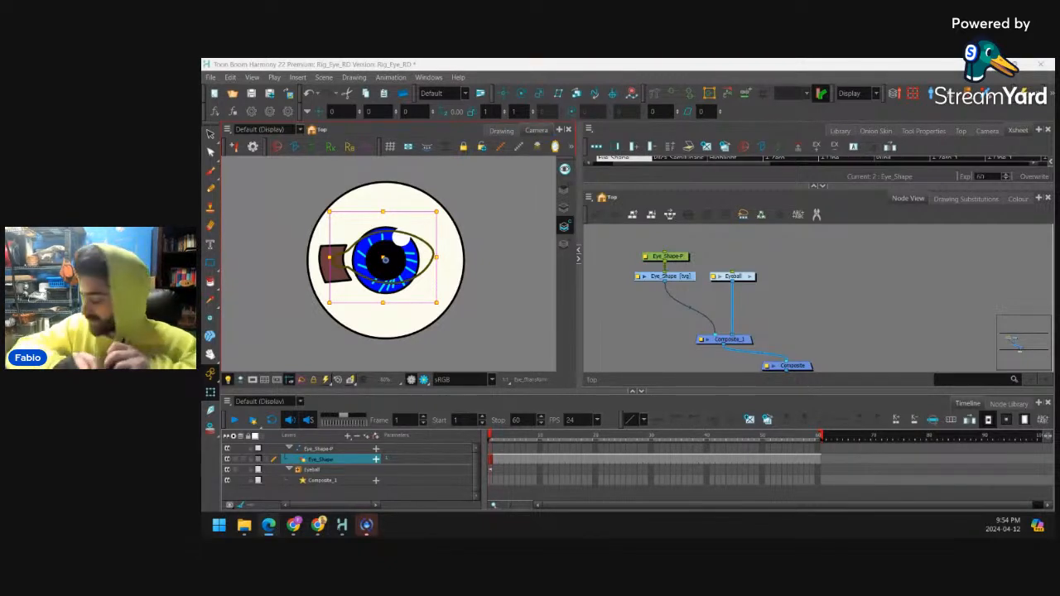
left_click(782, 283)
left_click(686, 278)
left_click_drag(681, 258, 681, 251)
left_click(686, 278)
left_click(736, 277)
left_click(683, 278)
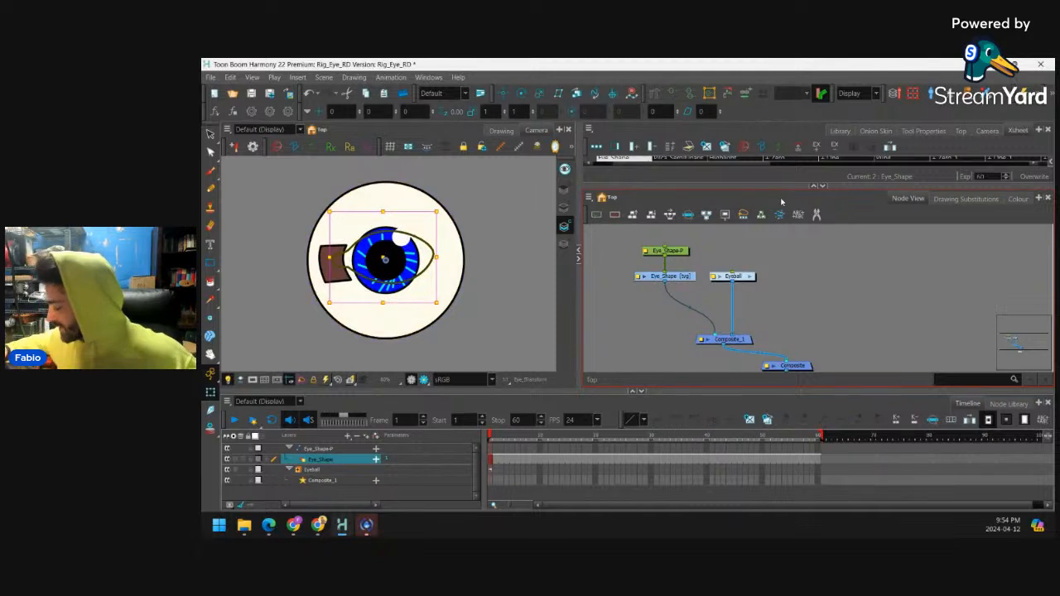
Add a new green colour named Cutter to the Rig_Eye_RD palette
left_click(1018, 199)
left_click(612, 339)
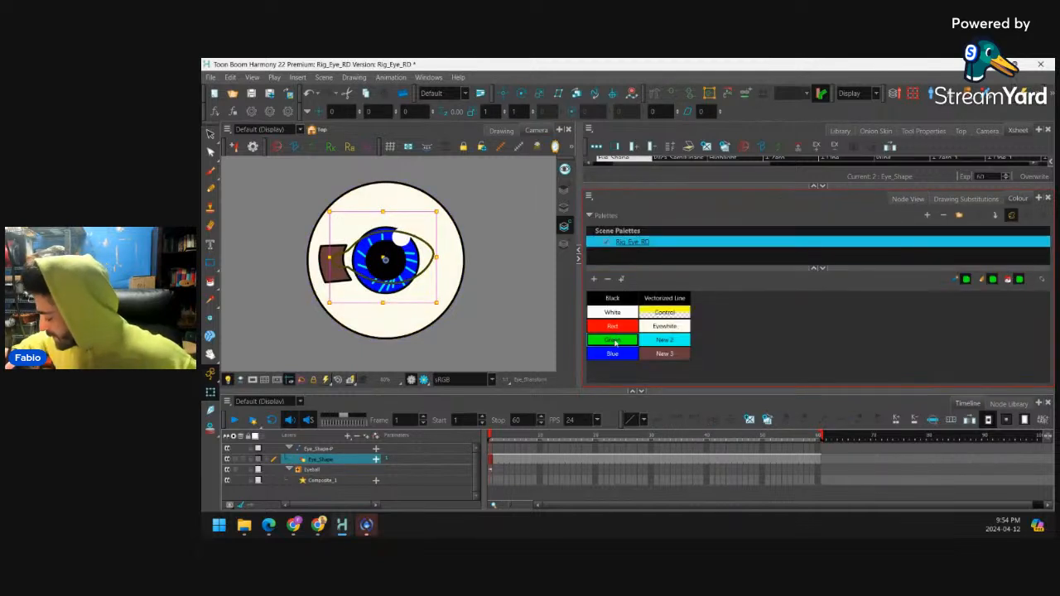
left_click(593, 278)
double_click(740, 303)
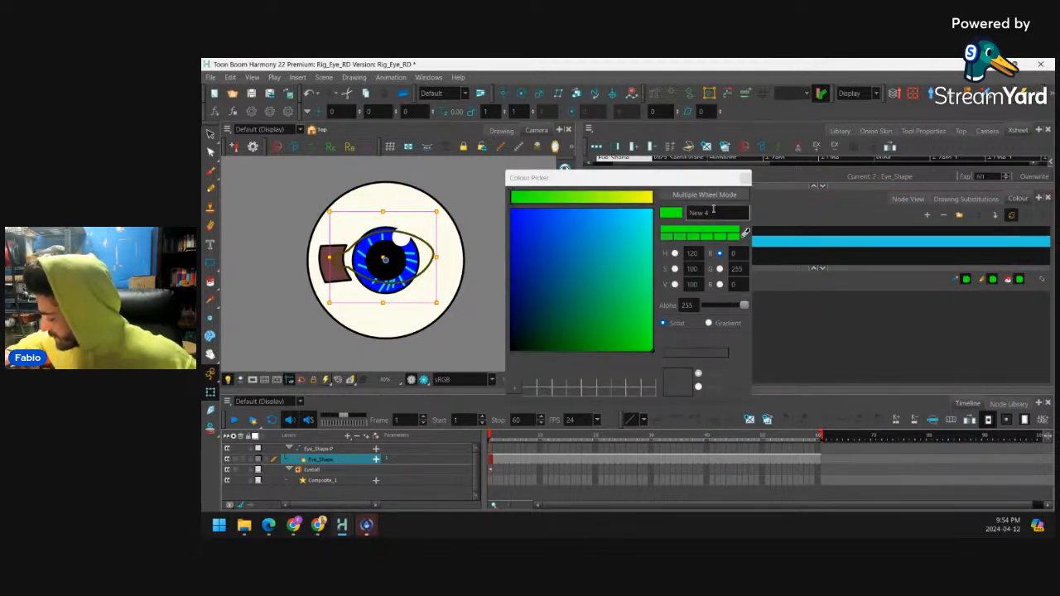
type("Cutter")
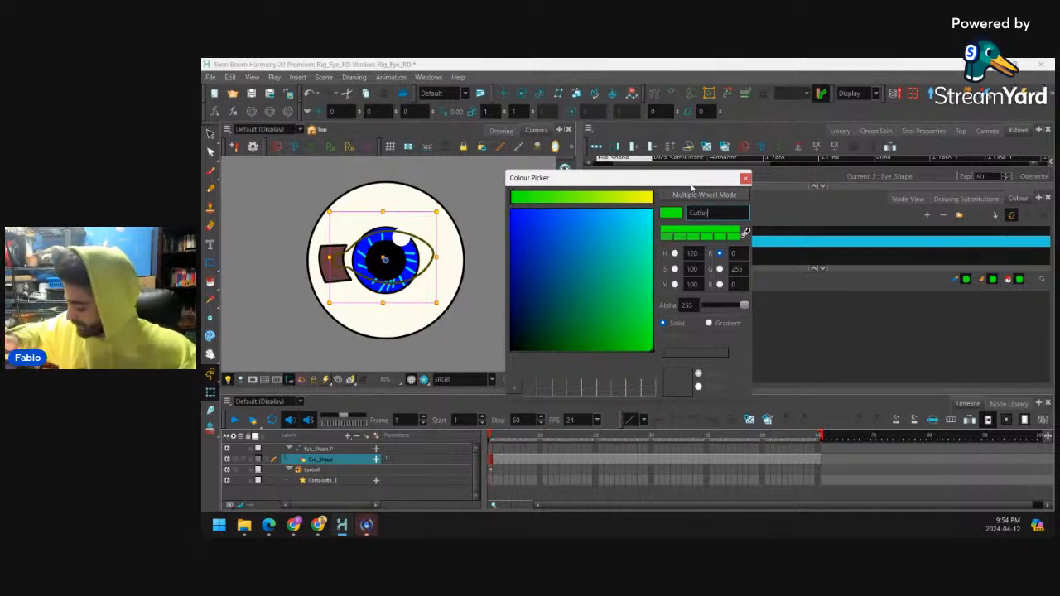
left_click(745, 178)
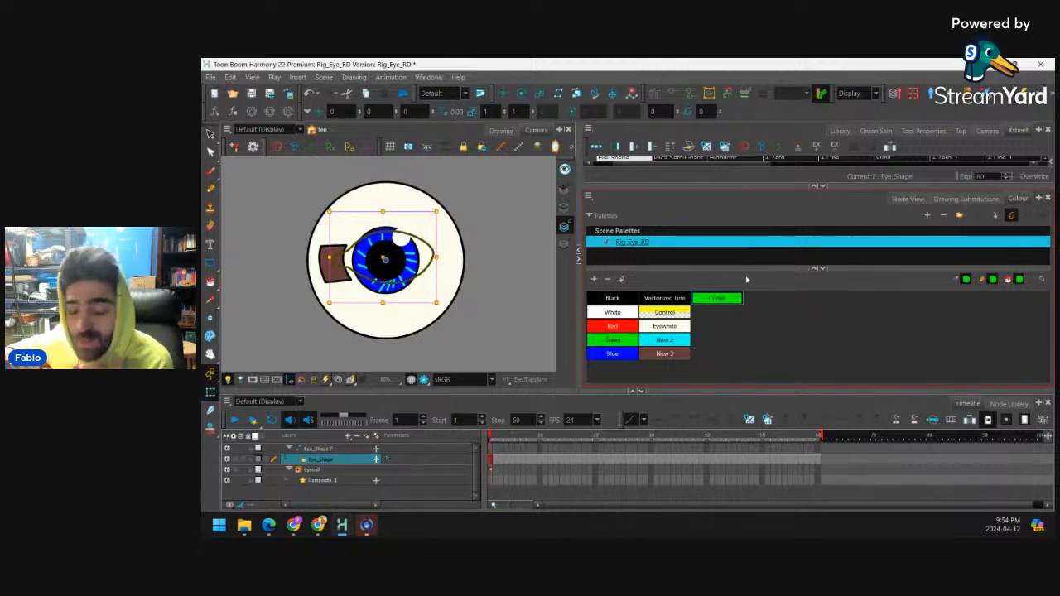
Fill the inside of the Eye_Shape outline with the Cutter colour using the Paint tool
left_click(213, 281)
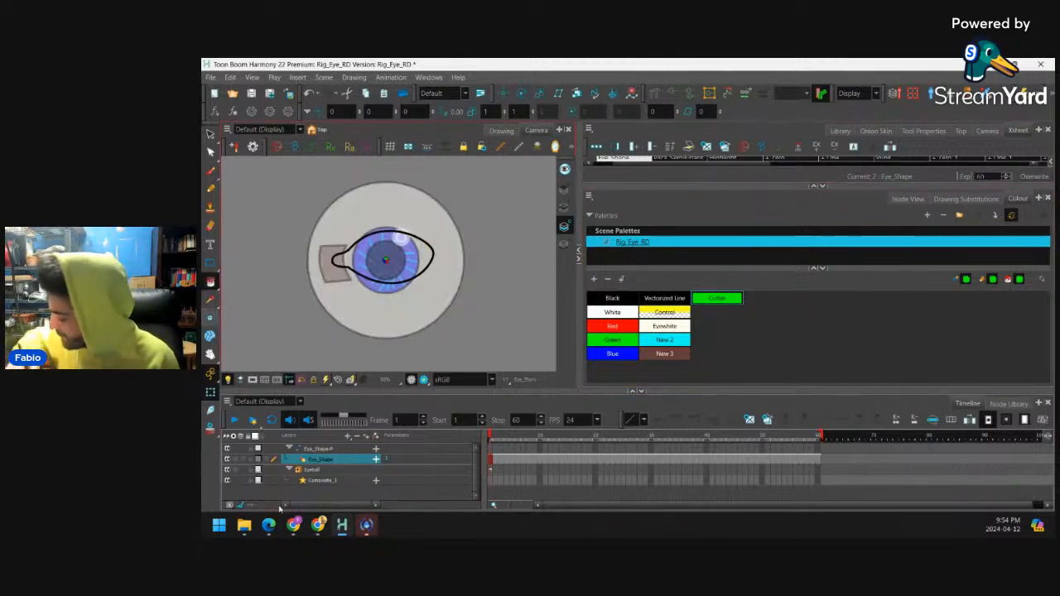
left_click(908, 199)
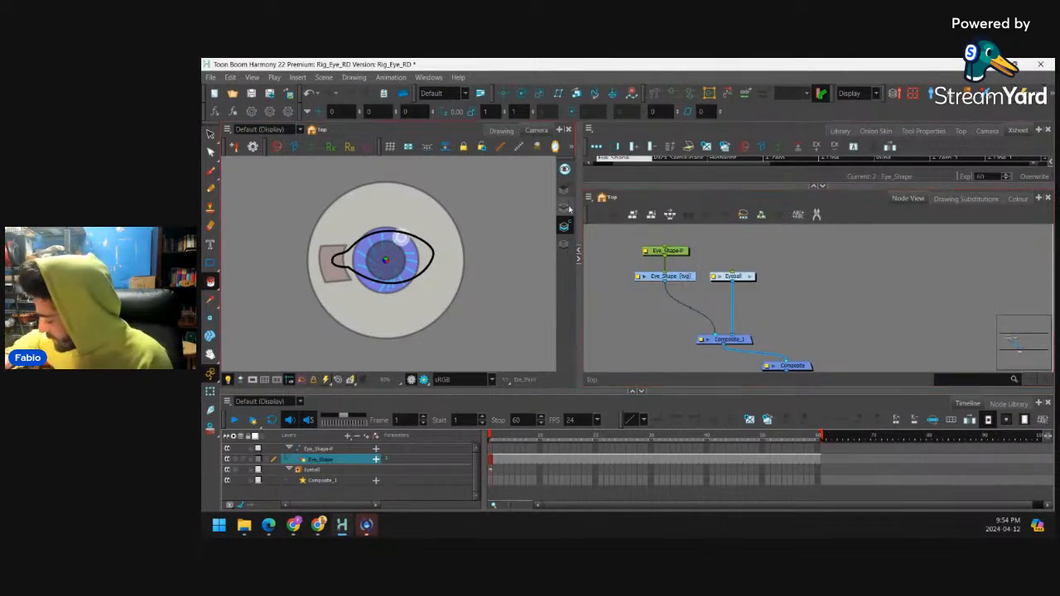
left_click(415, 250)
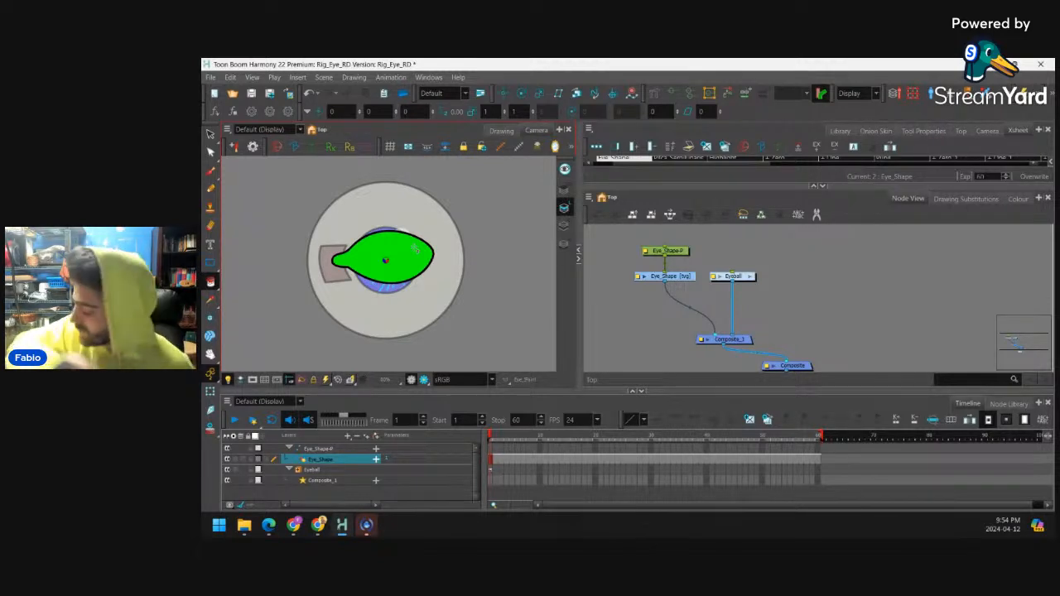
Add another palette colour named Lid Cutter and make it magenta (R 255, G 12, B 255)
left_click(1018, 199)
left_click(593, 279)
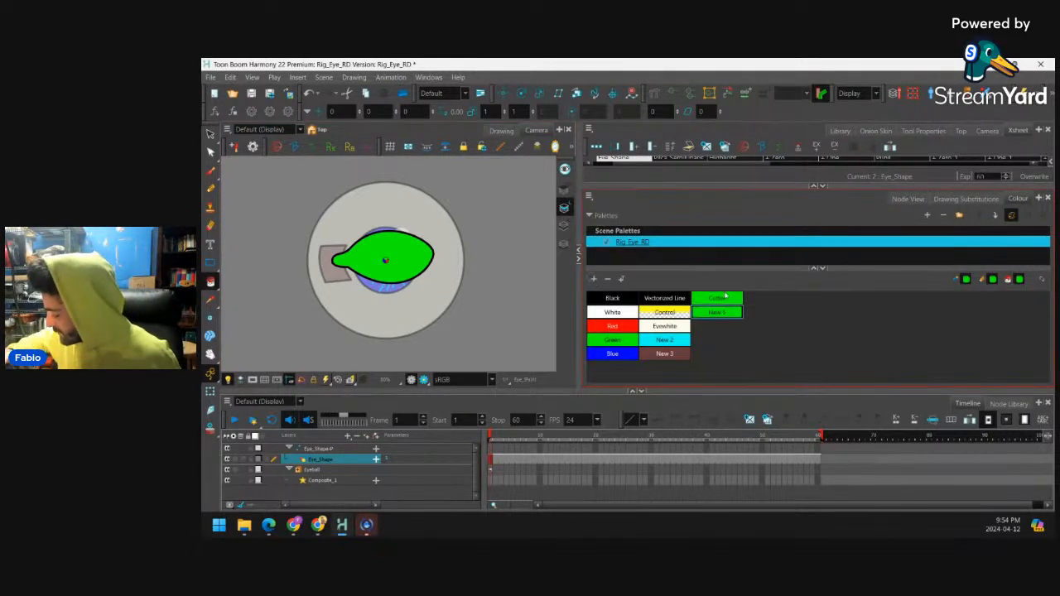
double_click(740, 315)
left_click(651, 201)
left_click_drag(651, 201, 515, 184)
left_click_drag(727, 214, 630, 196)
type("L")
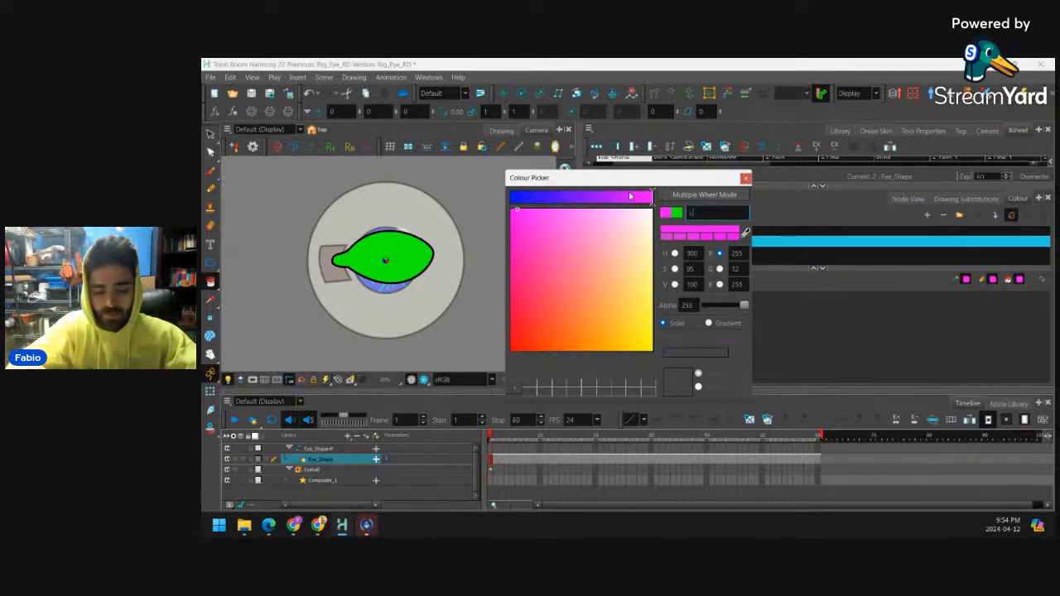
type("id Color")
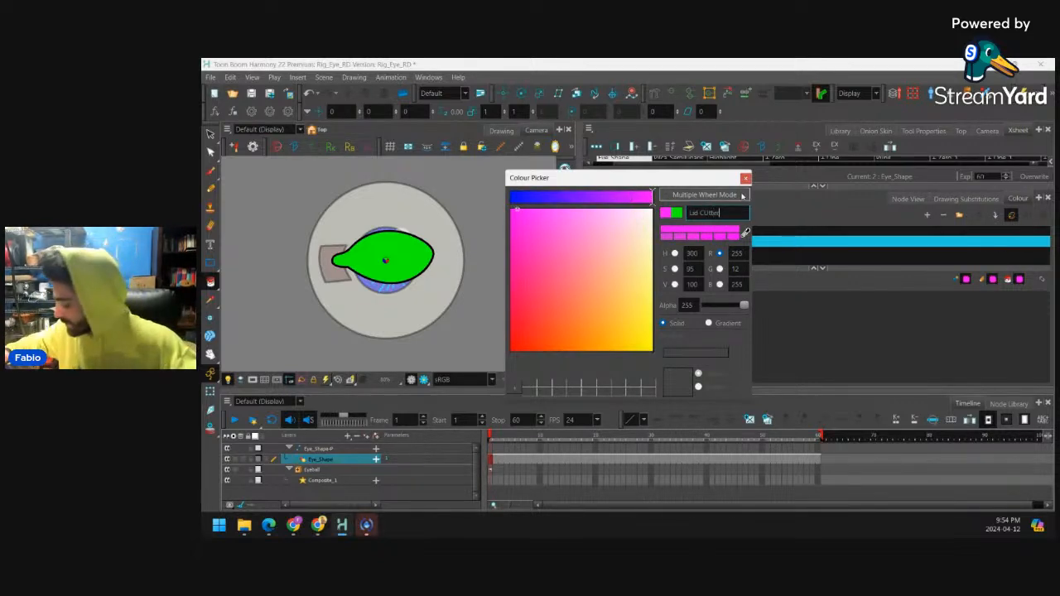
left_click(745, 177)
Draw a Lid Cutter rectangle around the whole eye shape on the underlay art layer and start contour editing
left_click(211, 264)
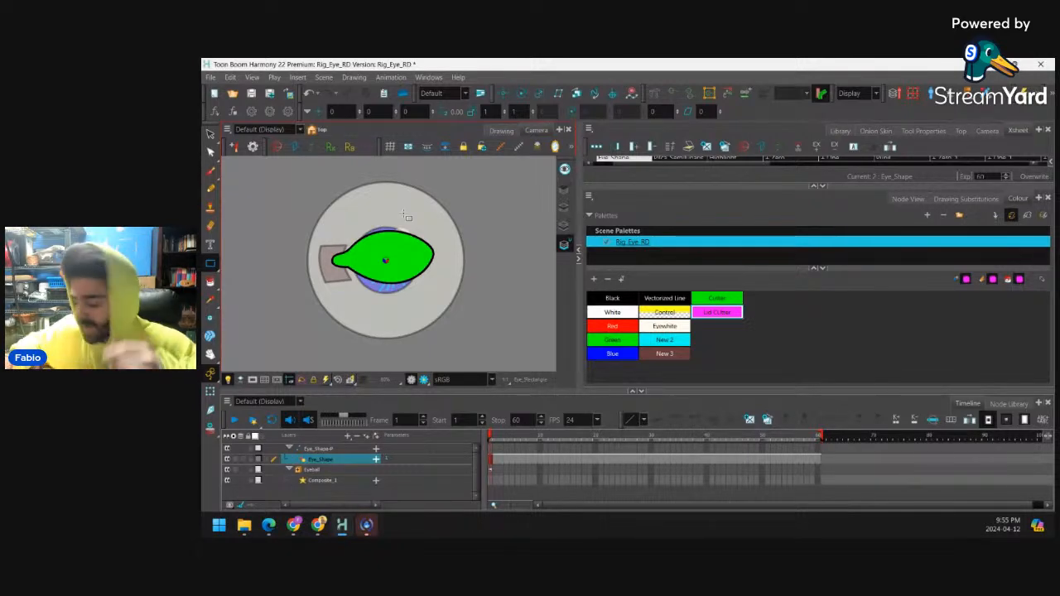
mouse_move(323, 241)
left_mouse_down()
mouse_move(421, 292)
mouse_move(440, 290)
left_mouse_up()
key("alt+s")
scroll(394, 218, "up", 3)
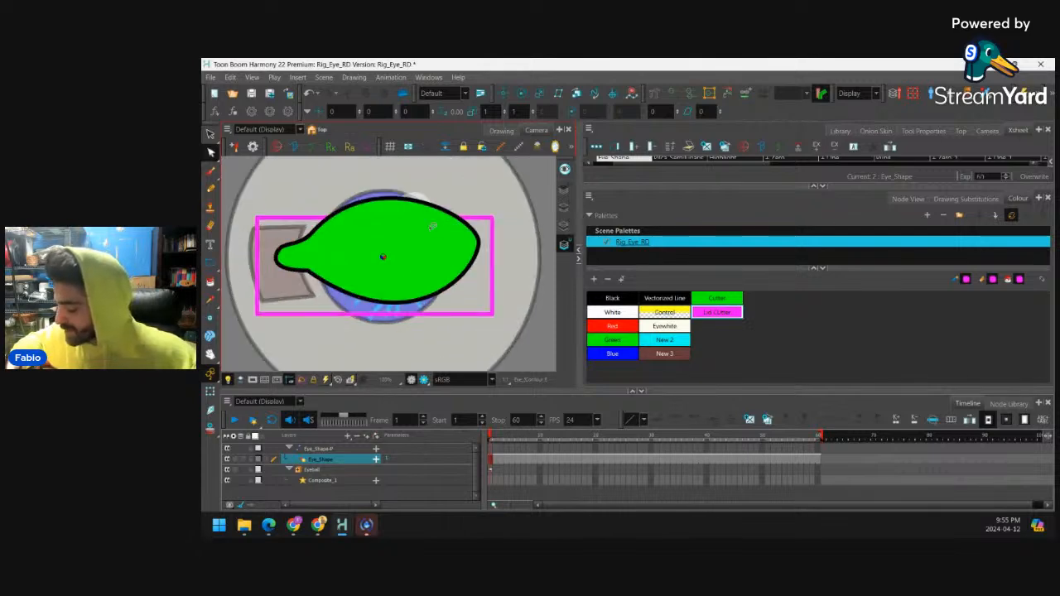
Reshape the rectangle's upper edge to follow the upper lid from the narrow inner corner, adding a contour point, and round its outer upper corner
left_click_drag(394, 240, 414, 214)
left_click_drag(245, 251, 274, 290)
left_click(306, 281, "ctrl")
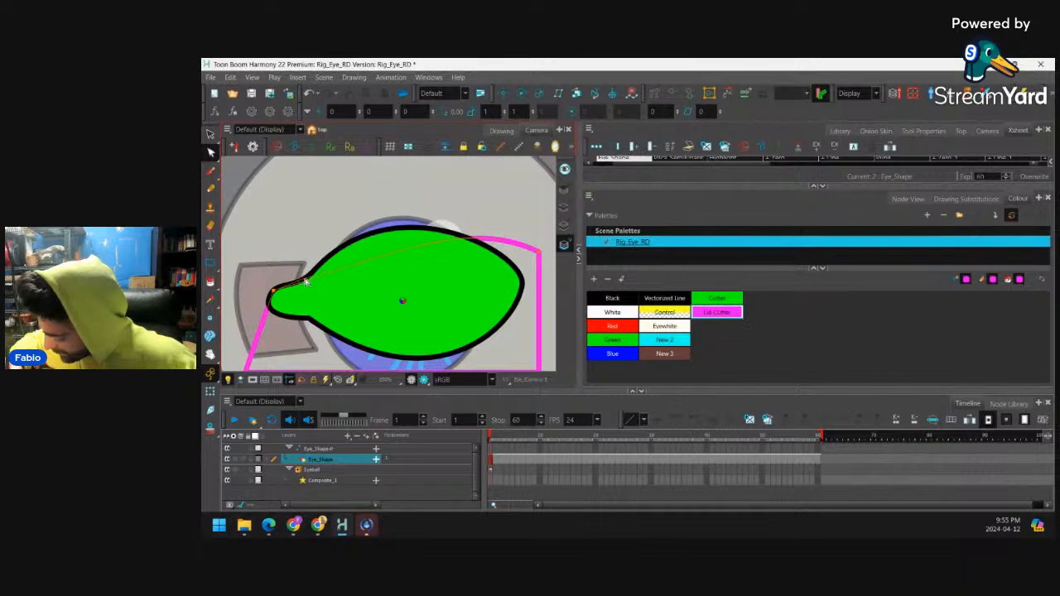
left_click(306, 281)
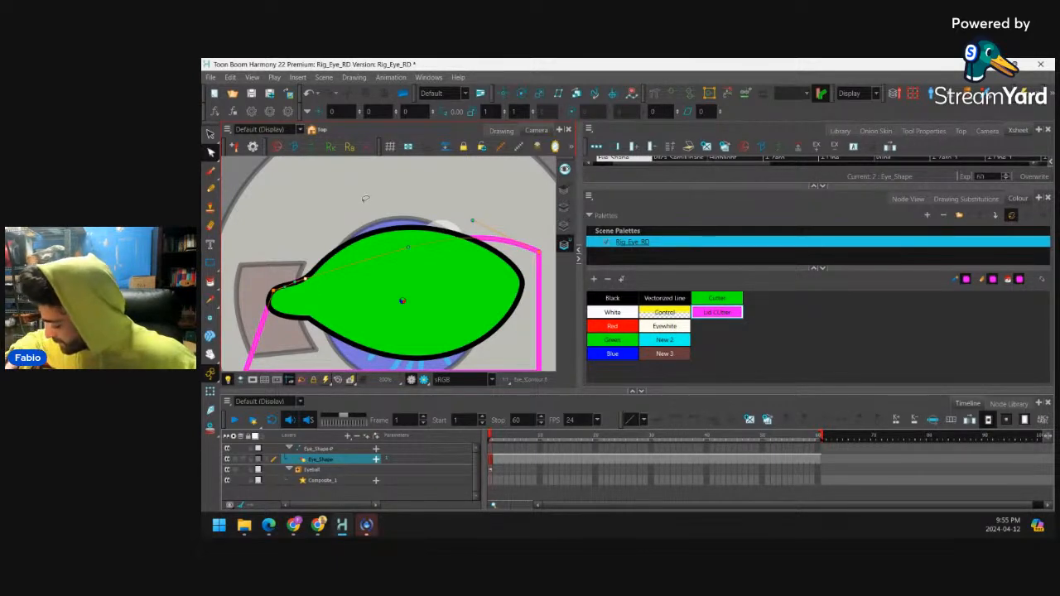
left_click_drag(409, 247, 378, 195)
left_click_drag(473, 220, 375, 184)
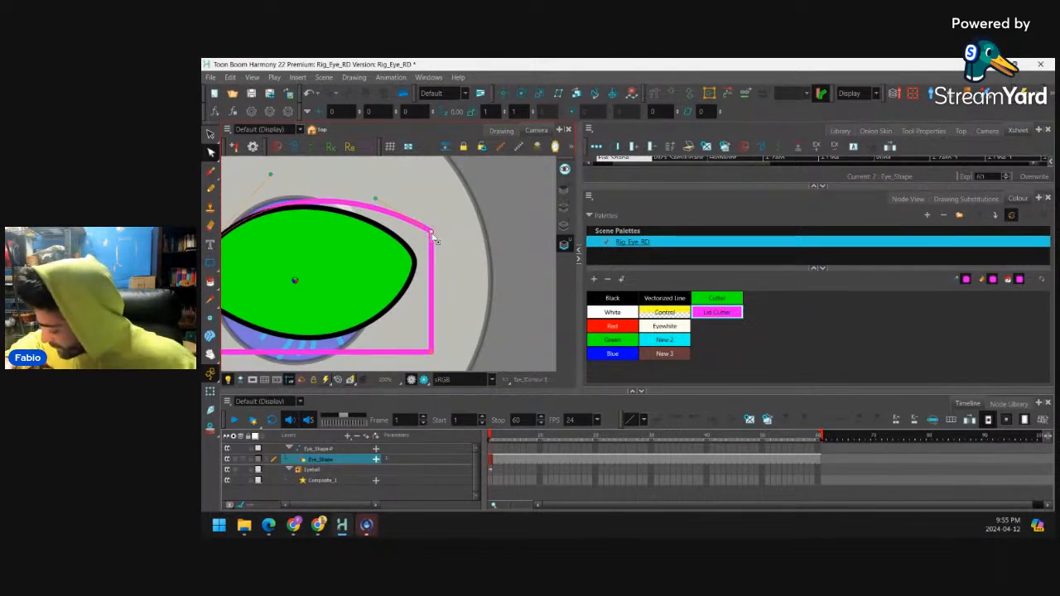
left_click_drag(431, 233, 412, 208)
left_click_drag(271, 175, 273, 167)
Add a contour point below the inner eye corner and pull the rectangle's adjacent lower corner inward into a curve beneath the lower lid
left_click_drag(421, 249, 495, 209)
left_click_drag(400, 276, 467, 267)
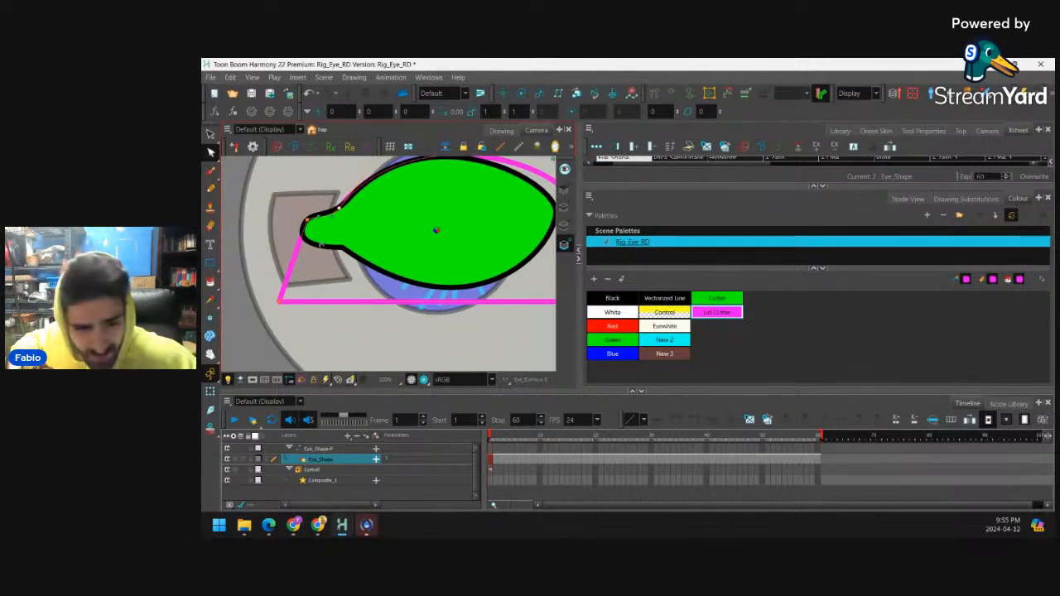
left_click(298, 249, "ctrl")
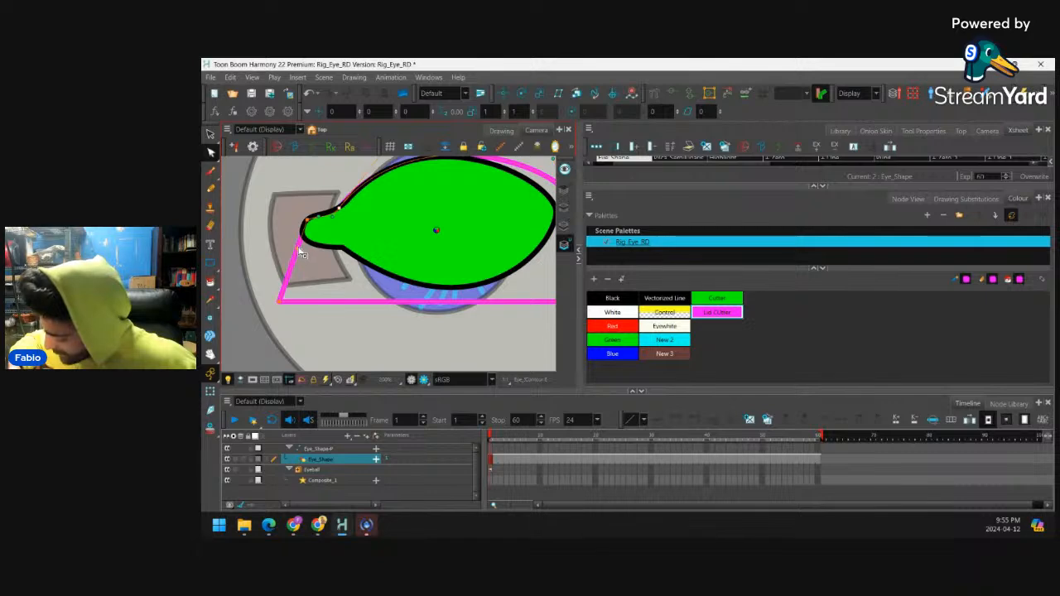
left_click_drag(297, 249, 304, 239)
left_click(280, 302)
left_click_drag(280, 302, 394, 303)
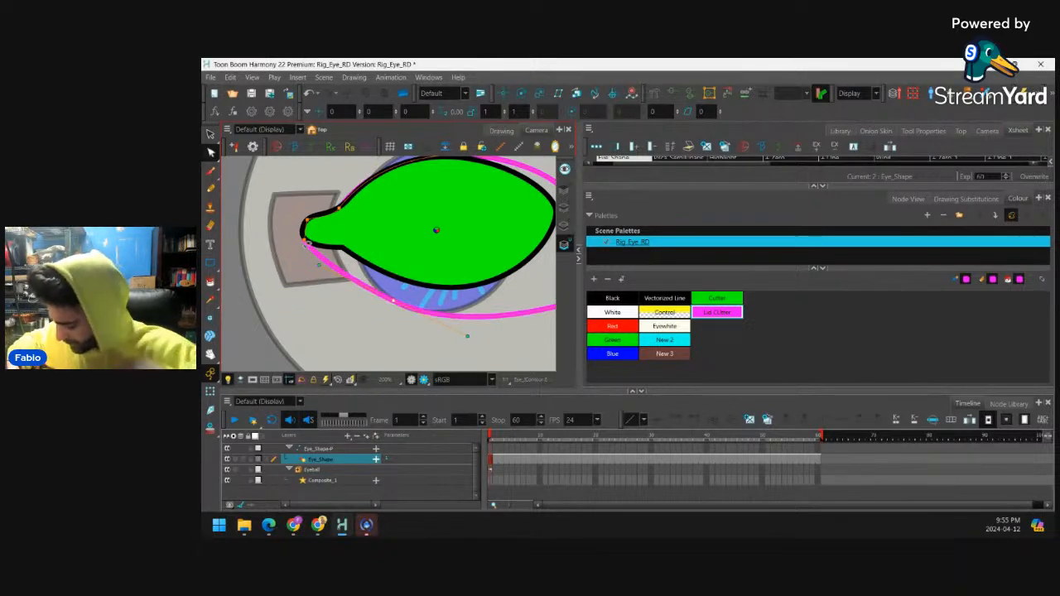
left_click(305, 240)
mouse_move(304, 240)
left_mouse_down()
mouse_move(324, 272)
mouse_move(309, 247)
left_mouse_up()
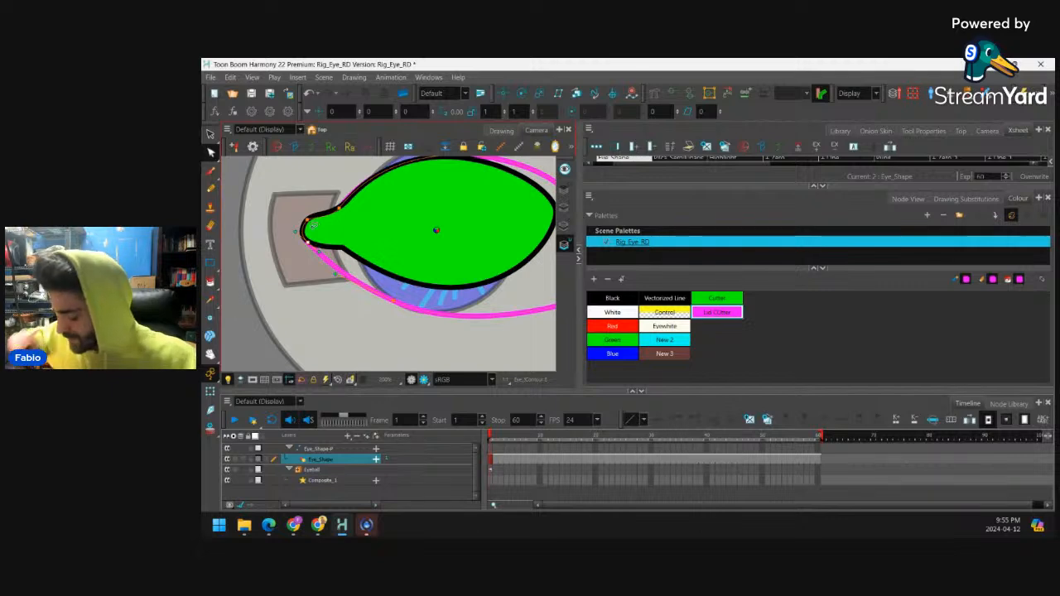
Round the magenta contour's lower and outer sides into a smooth curve extending beyond the eye shape
left_click_drag(471, 273, 437, 279)
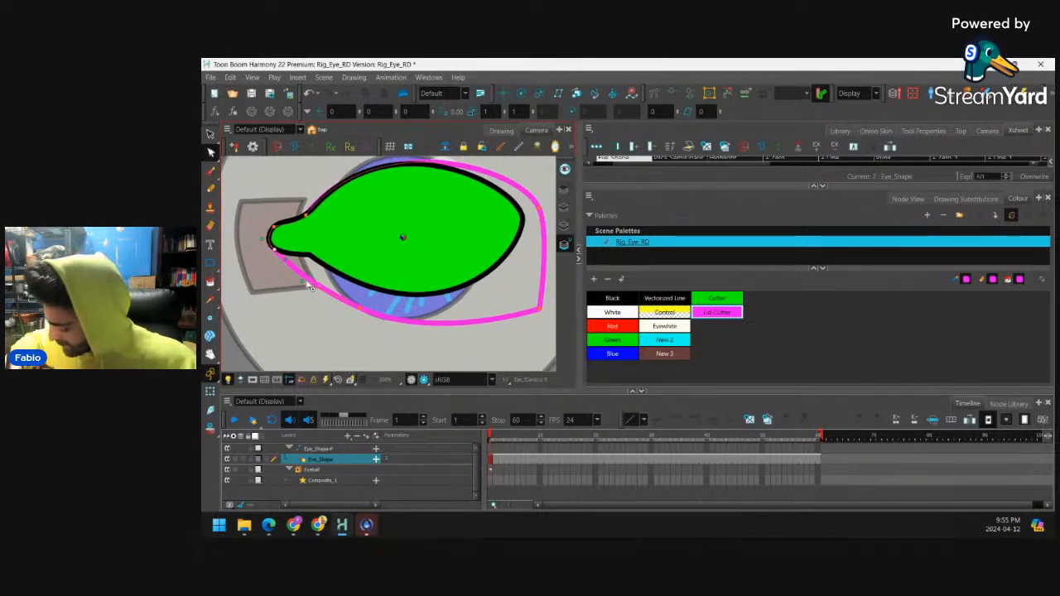
left_click(360, 309)
left_click_drag(434, 342, 429, 342)
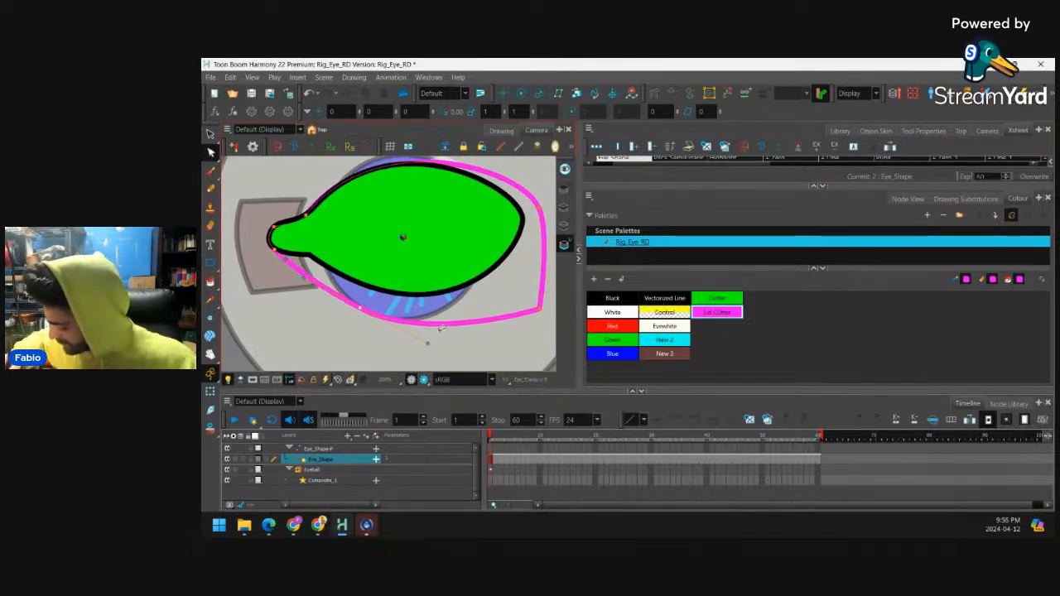
left_click(540, 311)
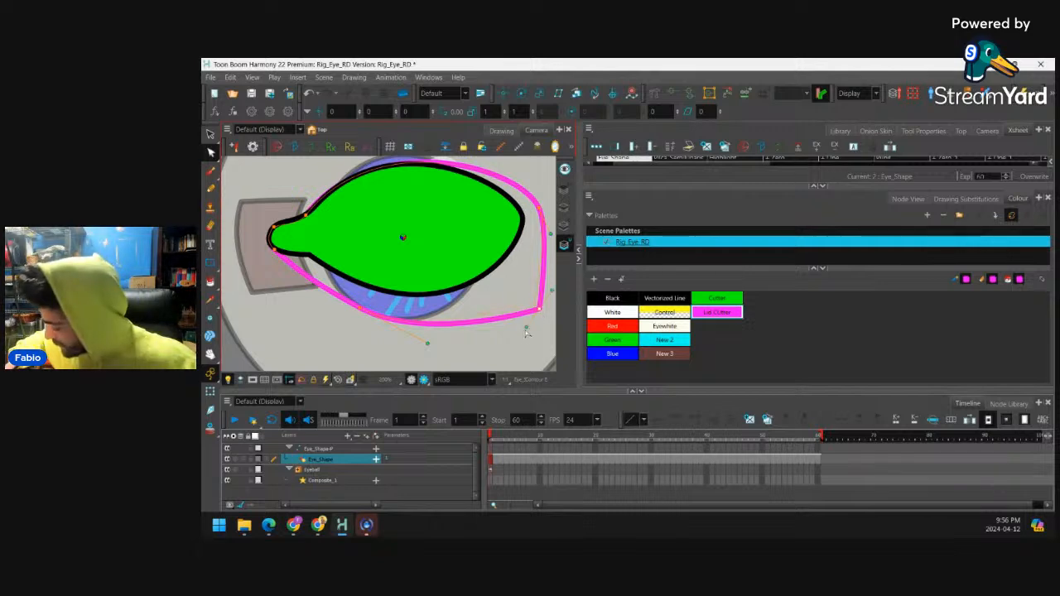
left_click_drag(541, 313, 535, 306)
mouse_move(539, 313)
left_mouse_down()
mouse_move(516, 280)
mouse_move(530, 257)
mouse_move(525, 305)
left_mouse_up()
left_click_drag(360, 311, 358, 318)
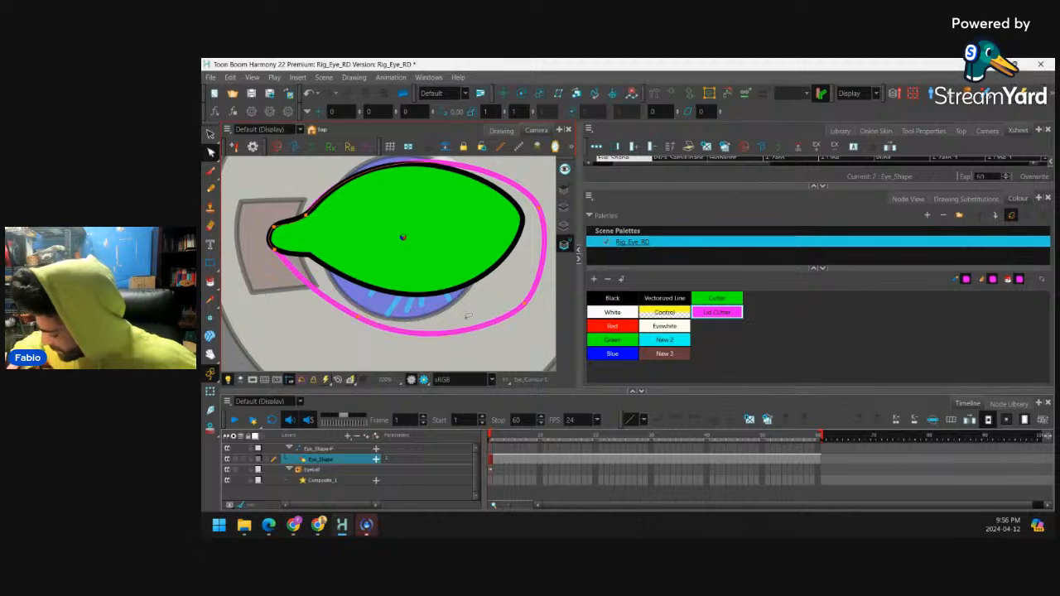
left_click_drag(539, 211, 547, 246)
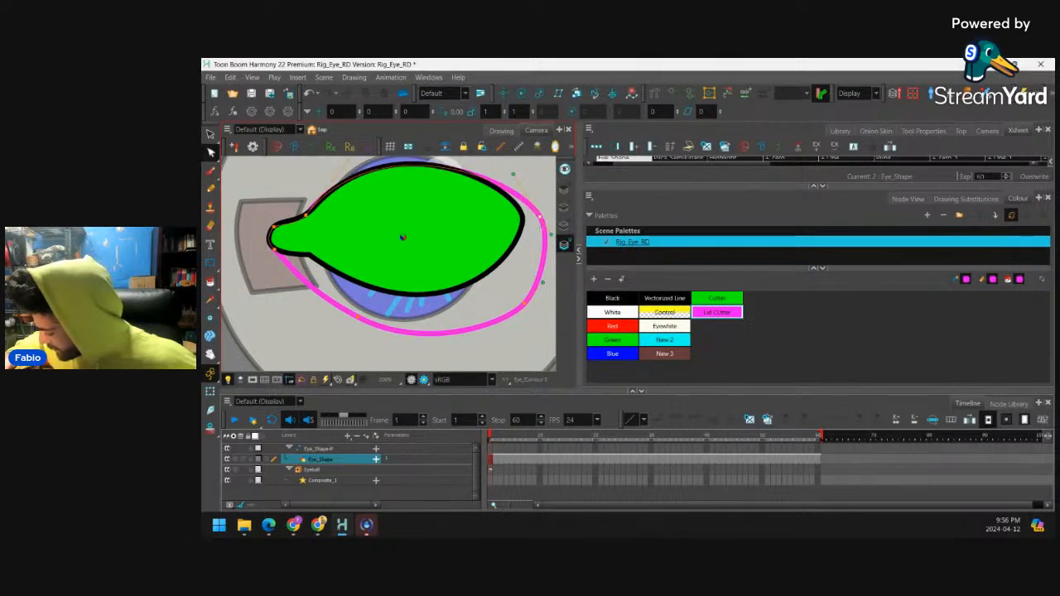
left_click(523, 305)
left_click_drag(523, 306, 553, 285)
Fill the magenta contour with the Lid Cutter colour using the Paint tool
scroll(530, 277, "down", 3)
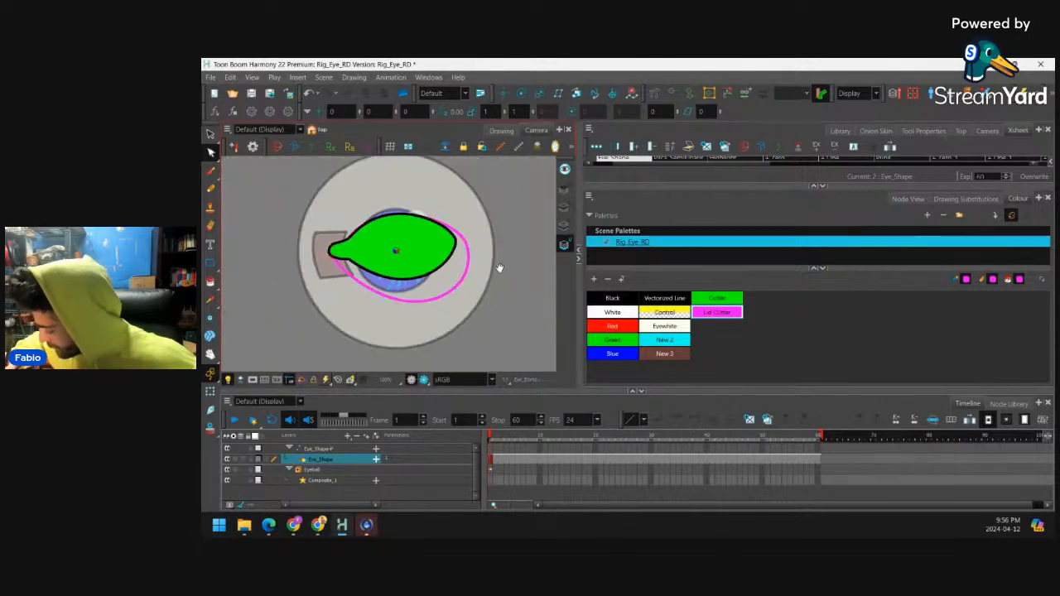
scroll(497, 267, "up", 2)
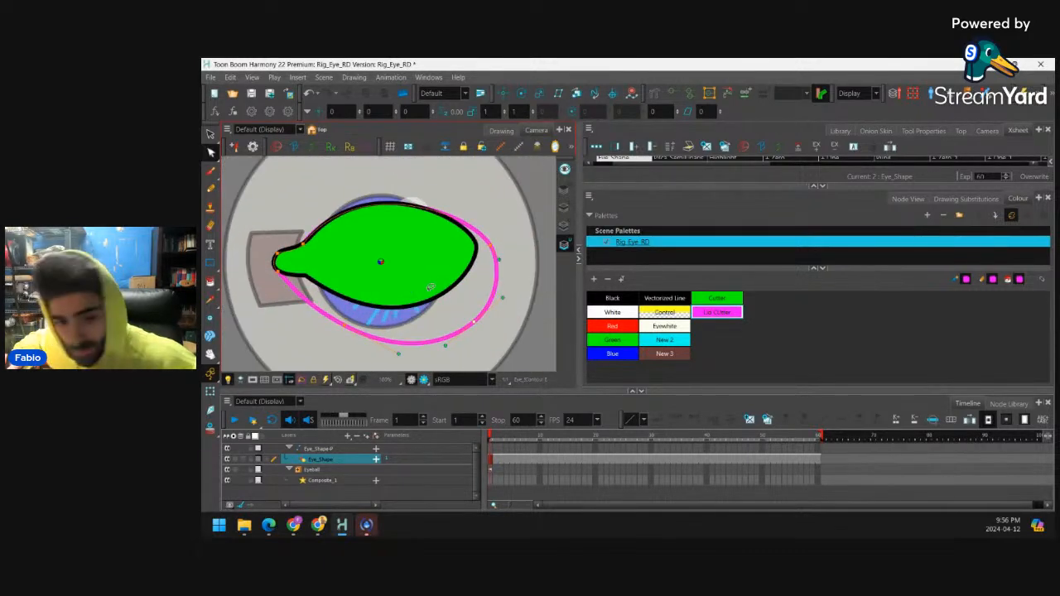
mouse_move(461, 291)
left_mouse_down()
mouse_move(440, 276)
mouse_move(451, 303)
left_mouse_up()
left_click(211, 282)
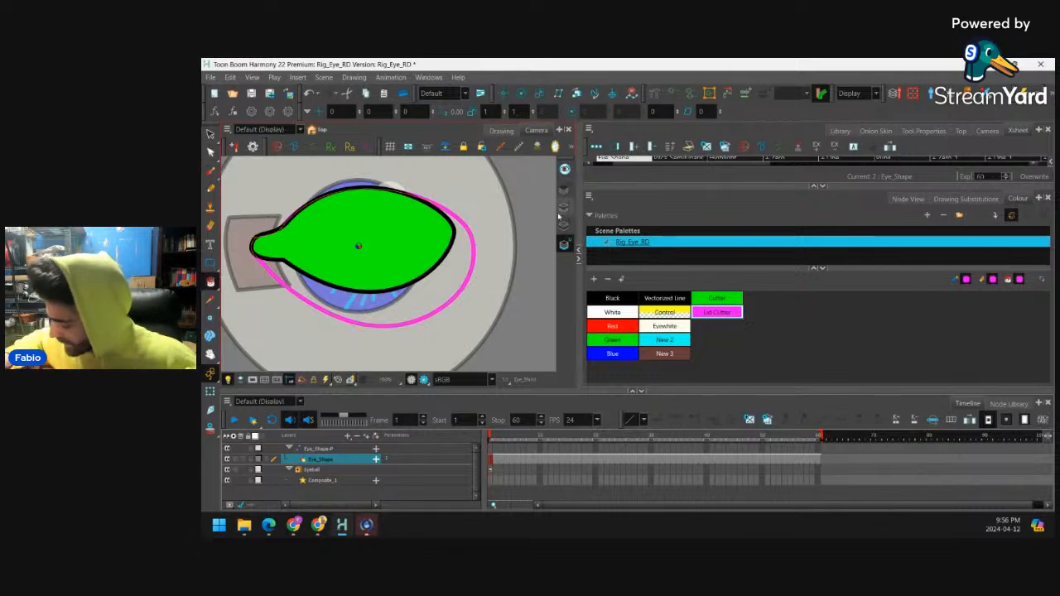
left_click(452, 265)
Add a contour point at the top of the Lid Cutter shape and raise it slightly above the upper lid line
scroll(470, 230, "down", 1)
scroll(474, 182, "up", 2)
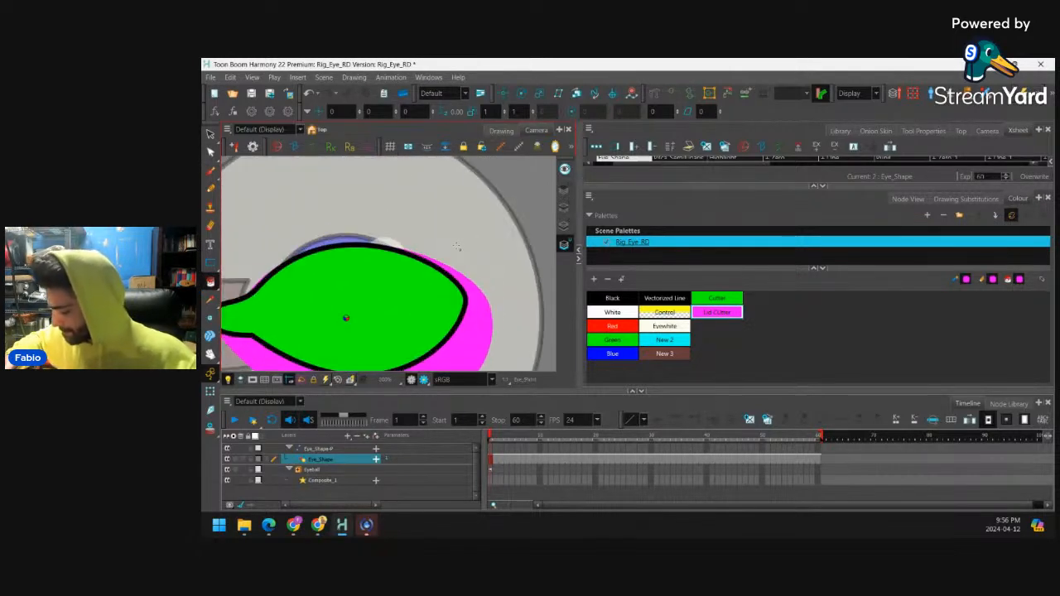
left_click(210, 151)
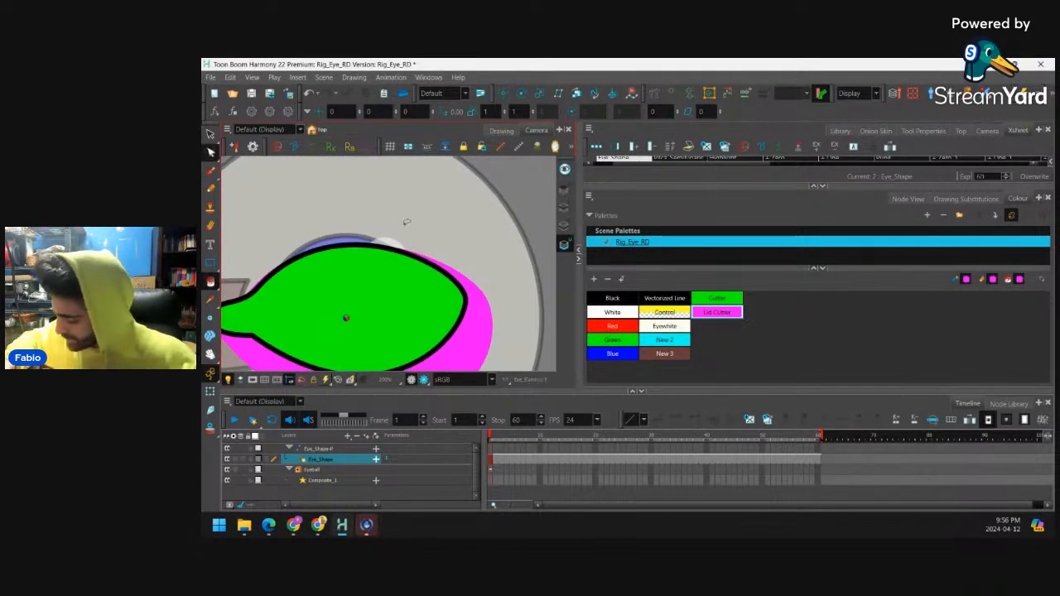
left_click(341, 246, "ctrl")
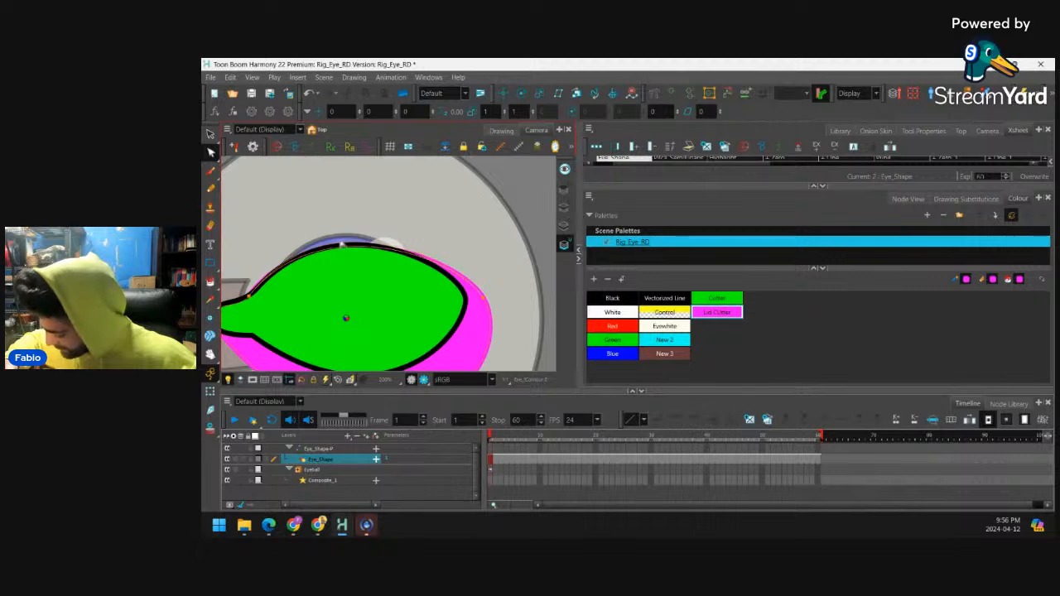
left_click_drag(341, 246, 341, 237)
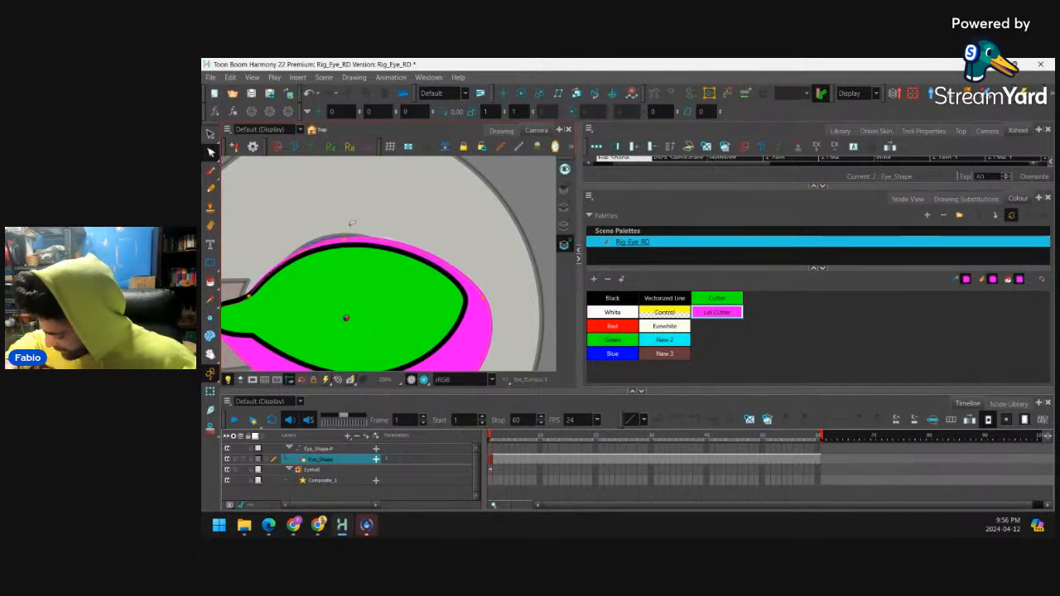
scroll(352, 232, "down", 4)
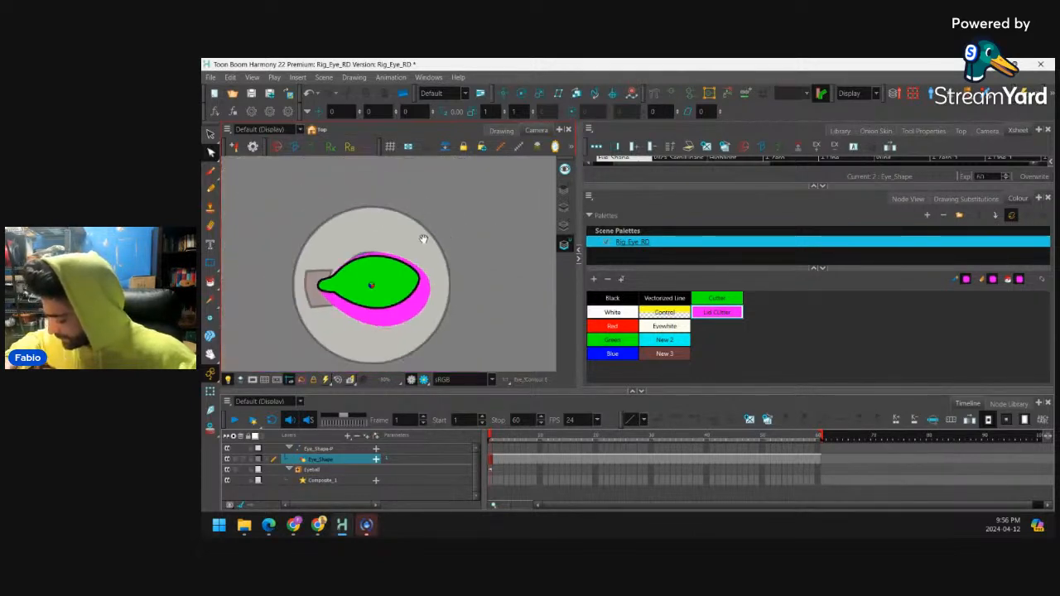
scroll(423, 239, "up", 2)
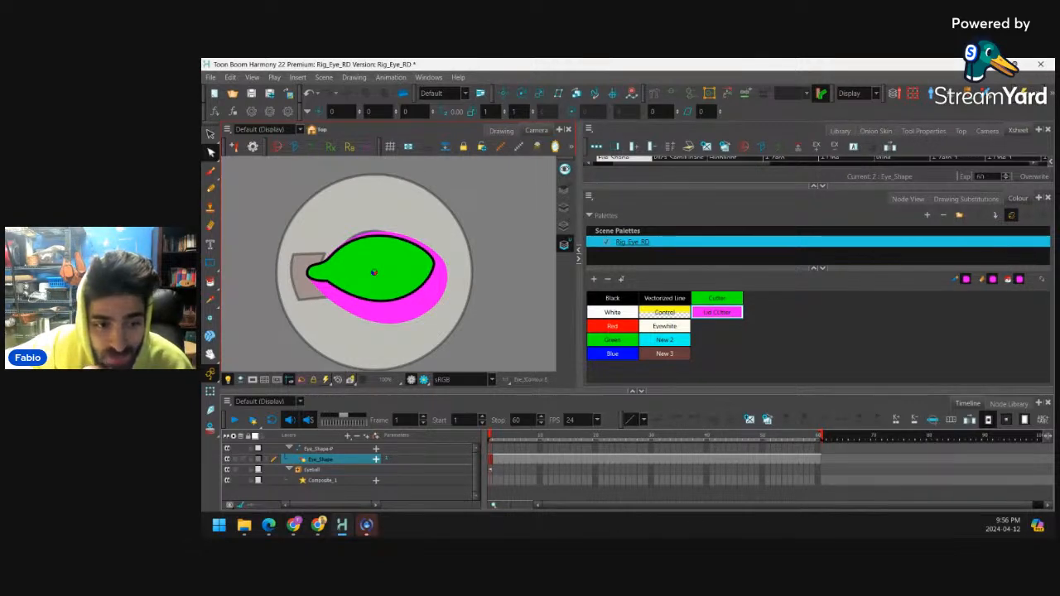
Move the Eyeball group farther from the Eye_Shape drawing in the node graph and raise Eye_Shape with its peg slightly
left_click(918, 200)
left_click(798, 291)
left_click_drag(746, 279, 813, 278)
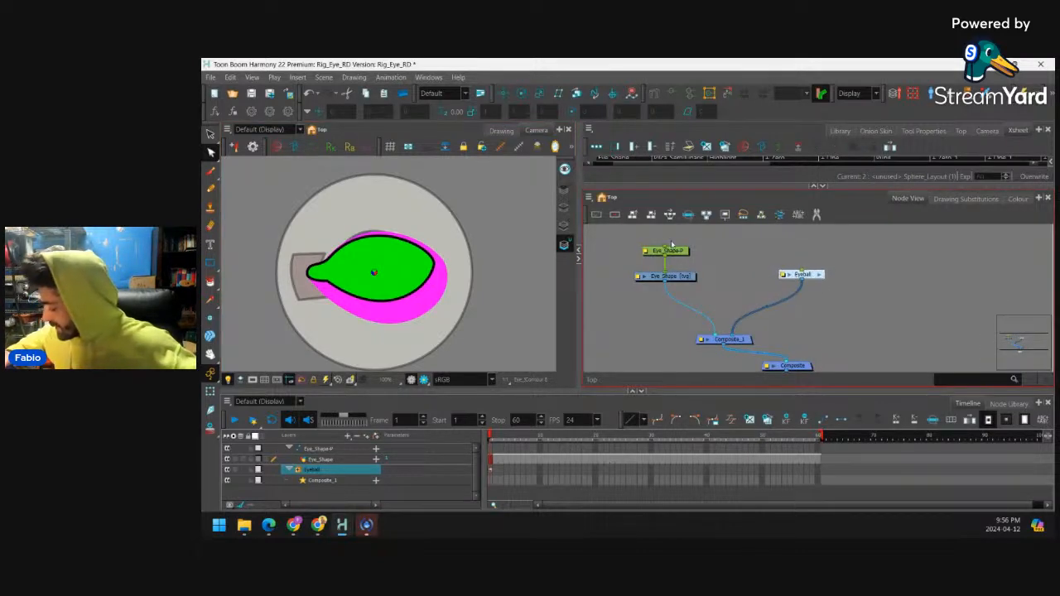
left_click_drag(671, 240, 678, 261)
left_click(714, 263)
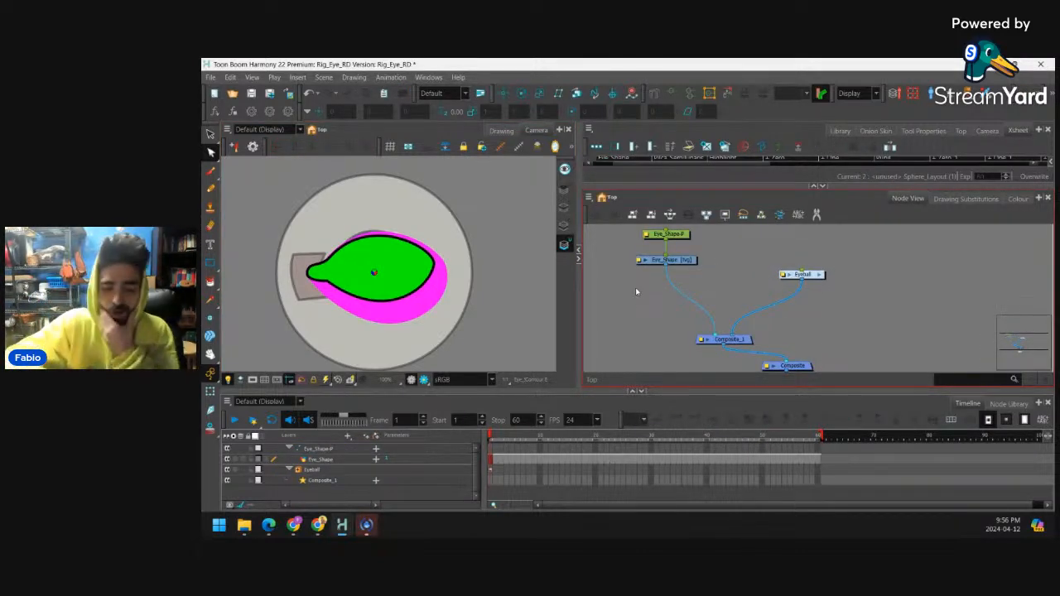
Add a Colour Selector node to the node graph and place it unconnected below the Eye_Shape drawing
key("Tab")
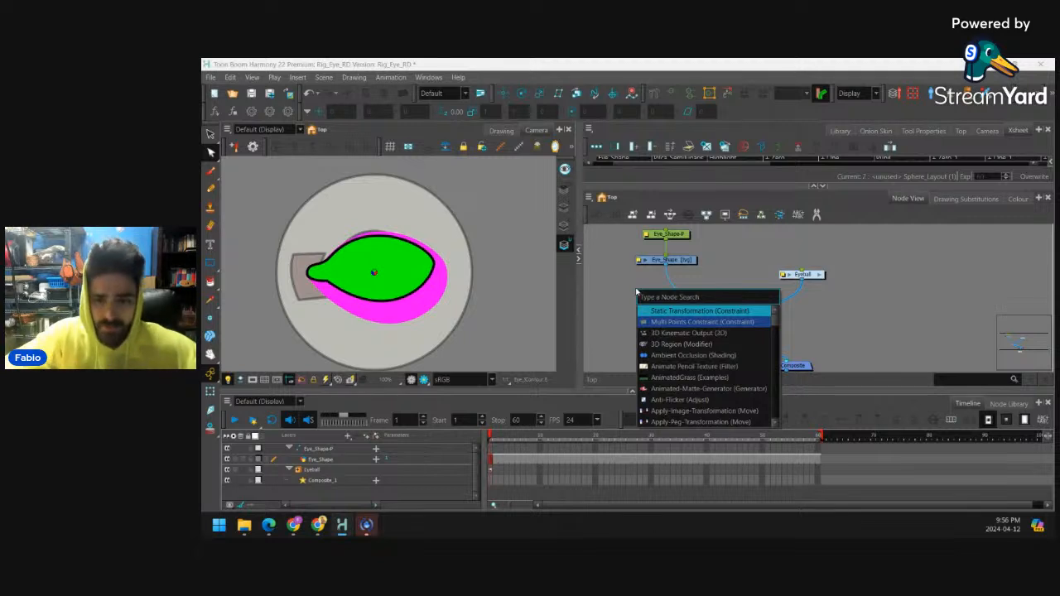
type("colour")
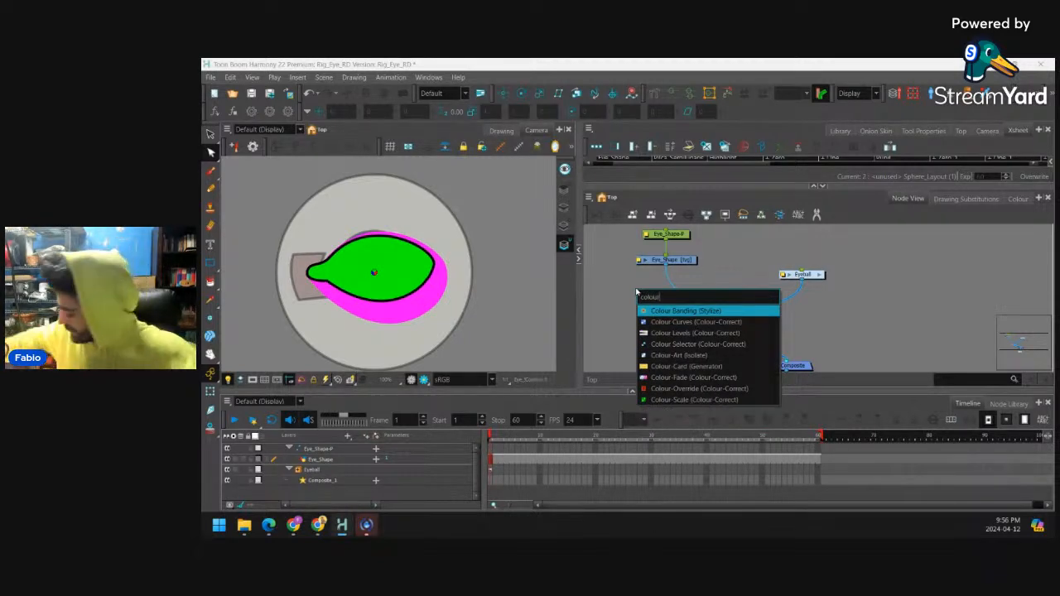
left_click(720, 346)
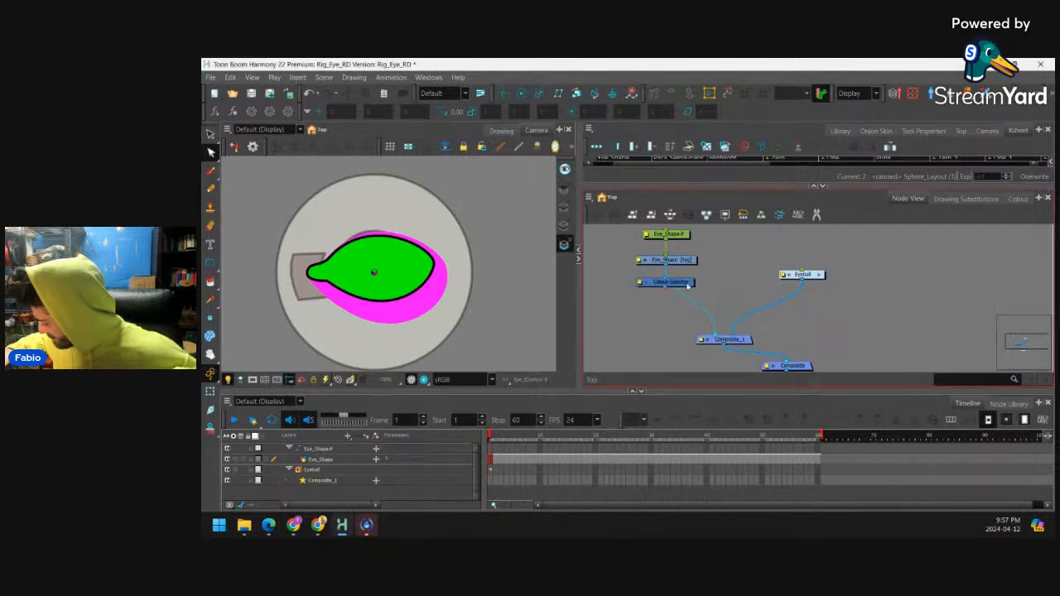
left_click_drag(690, 294, 659, 301)
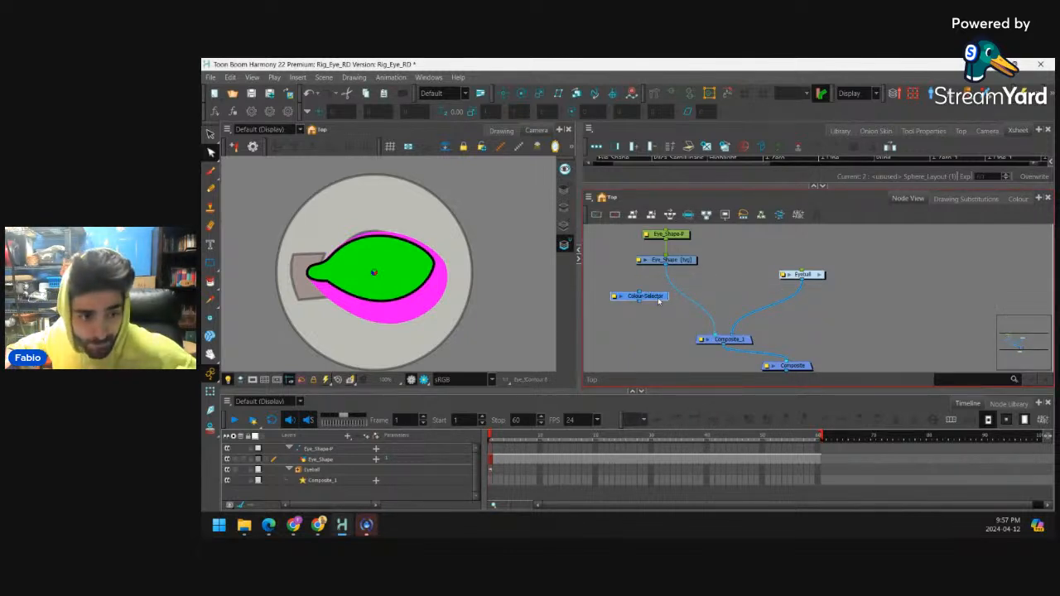
Duplicate the Colour Selector node and line the two selectors up side by side below Eye_Shape
key("ctrl+c")
key("ctrl+v")
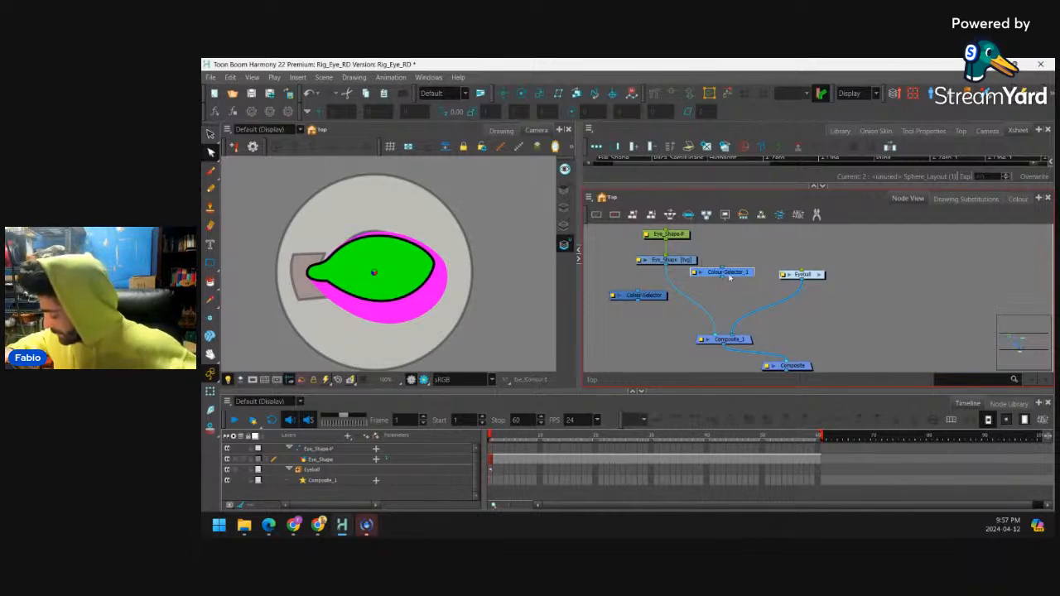
left_click_drag(731, 276, 731, 295)
left_click_drag(655, 300, 641, 293)
left_click_drag(737, 299, 734, 292)
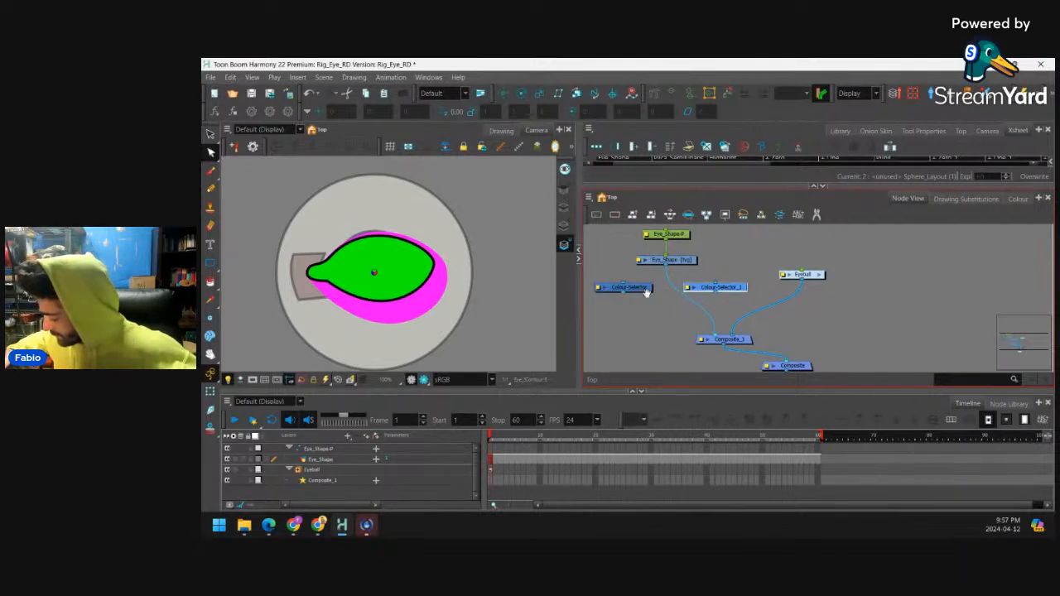
left_click_drag(658, 293, 671, 294)
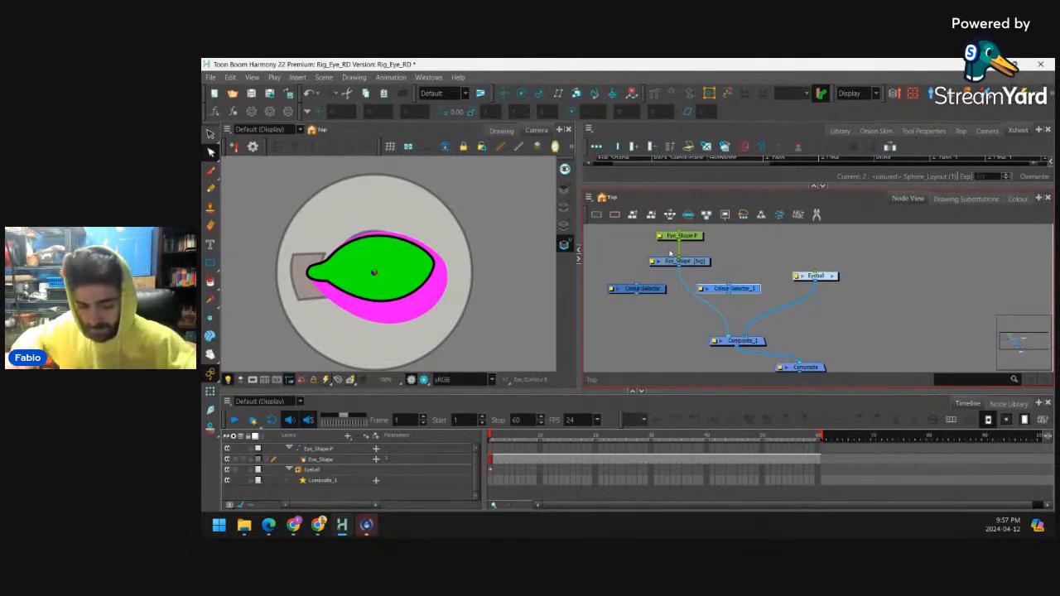
Add a Cutter node below the Eyeball group, leaving it and the duplicated Colour Selector disconnected from the composite
key("Tab")
type("cutter")
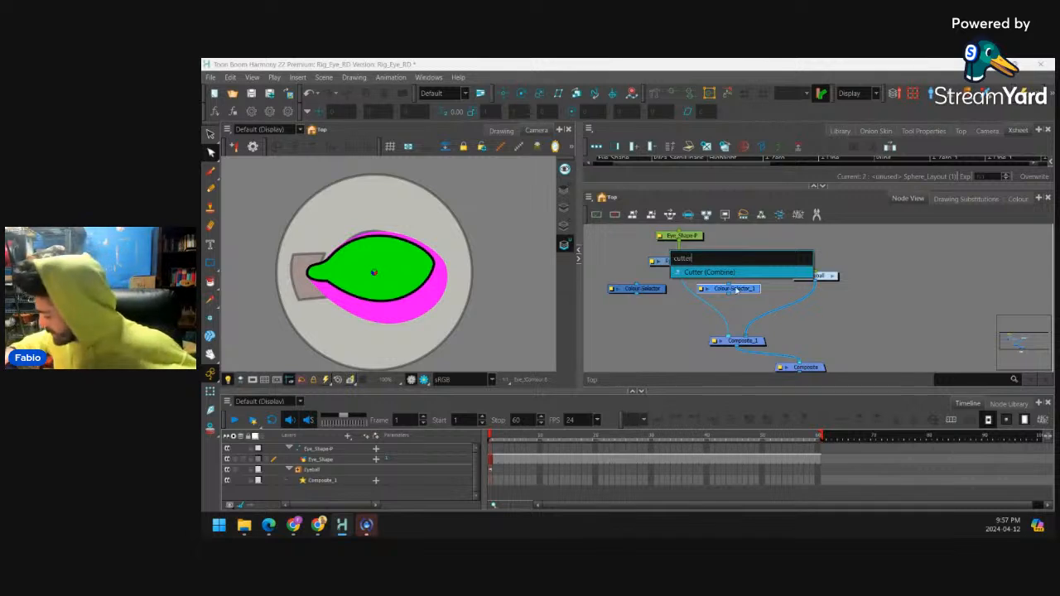
key("Return")
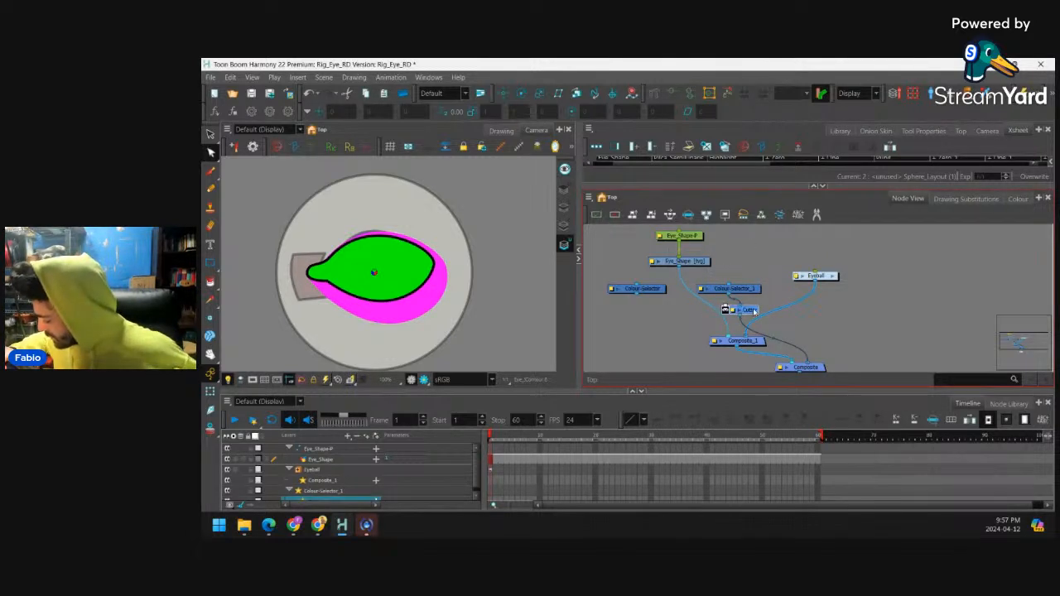
left_click_drag(752, 313, 864, 325)
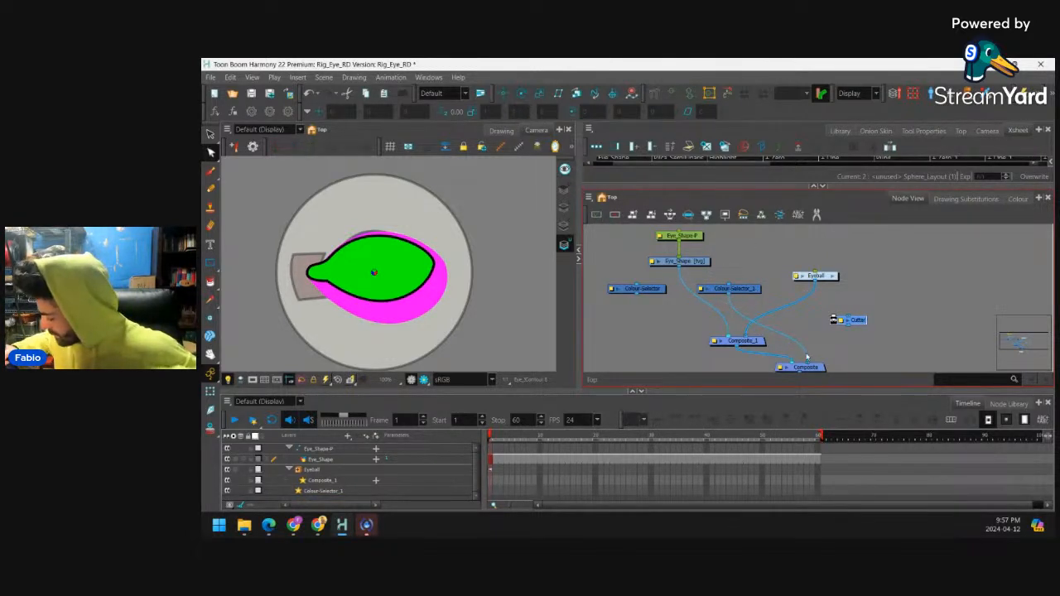
left_click_drag(809, 360, 770, 307)
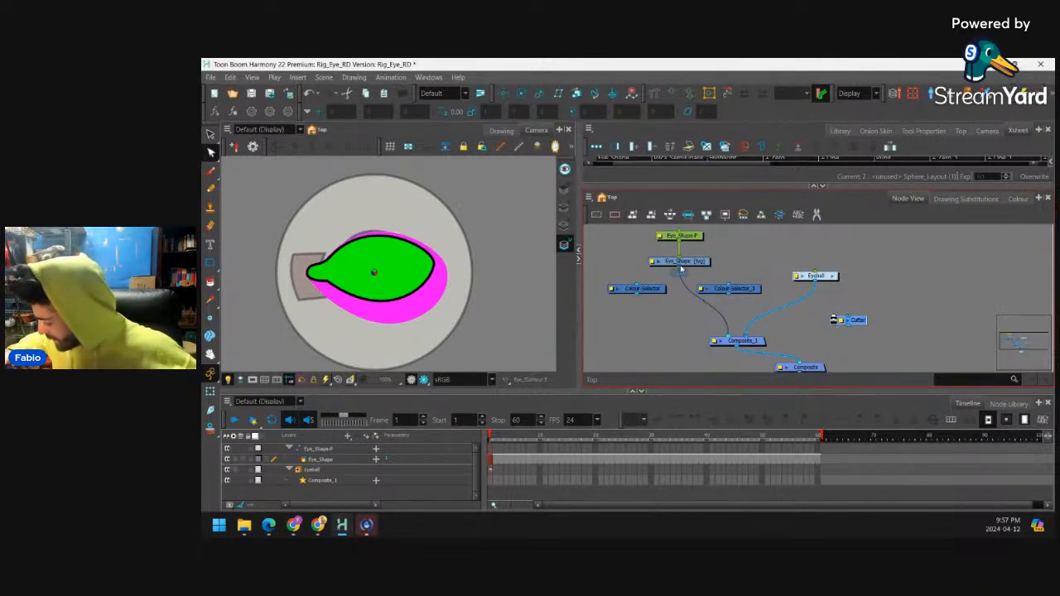
Rename the first Colour Selector node to Line_Colour-Selector and feed it from the Eye_Shape drawing
double_click(615, 288)
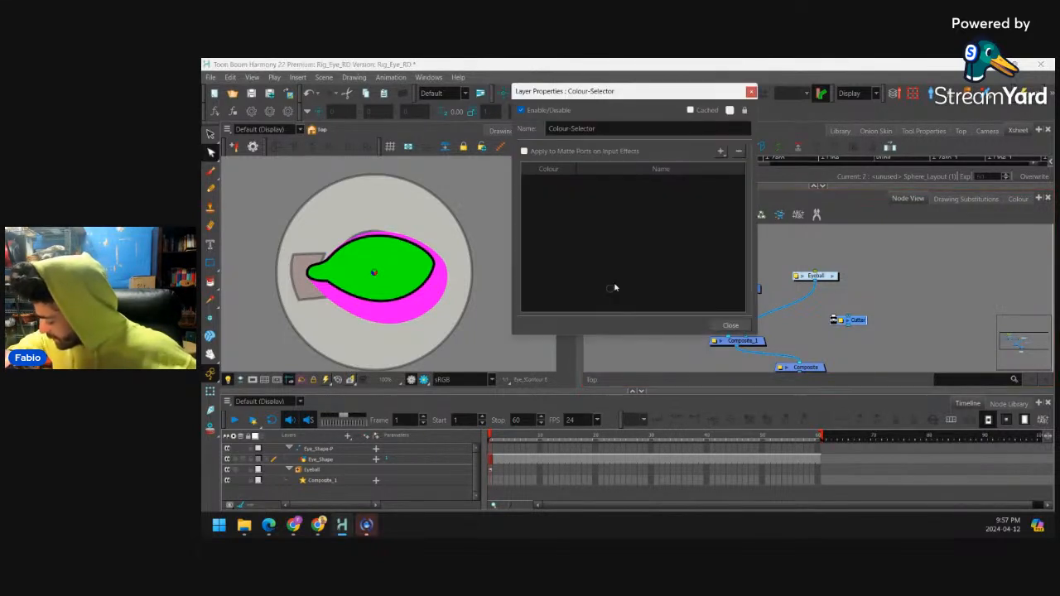
triple_click(604, 127)
key("Home")
type("Line")
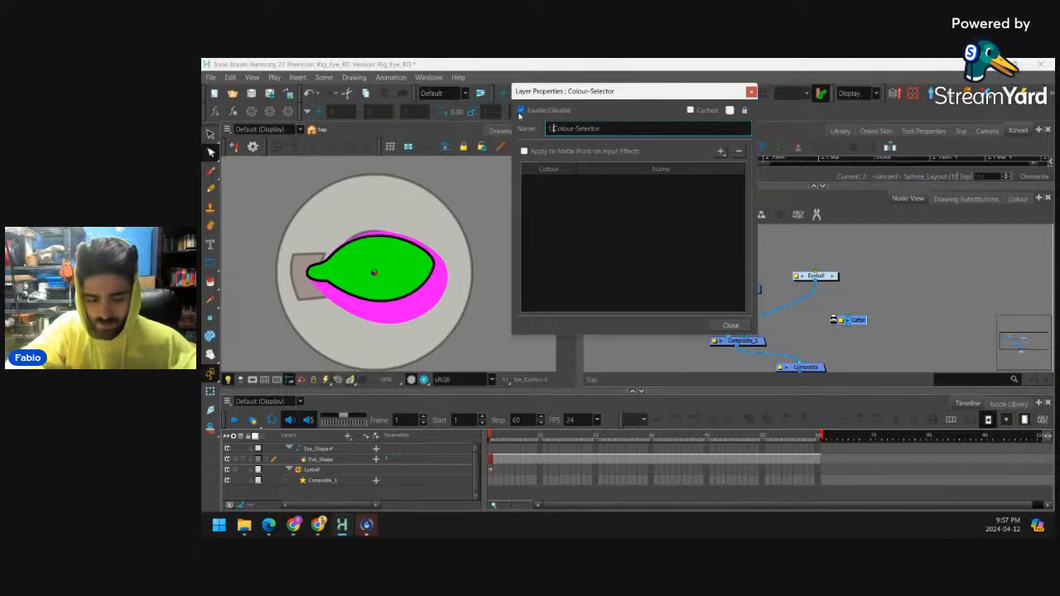
type("_")
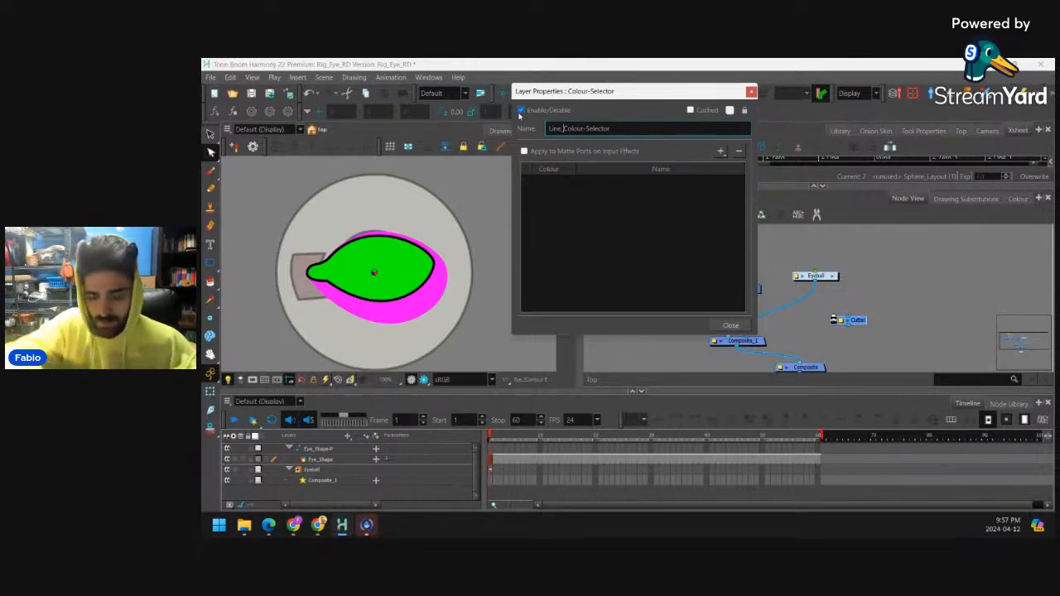
left_click(750, 92)
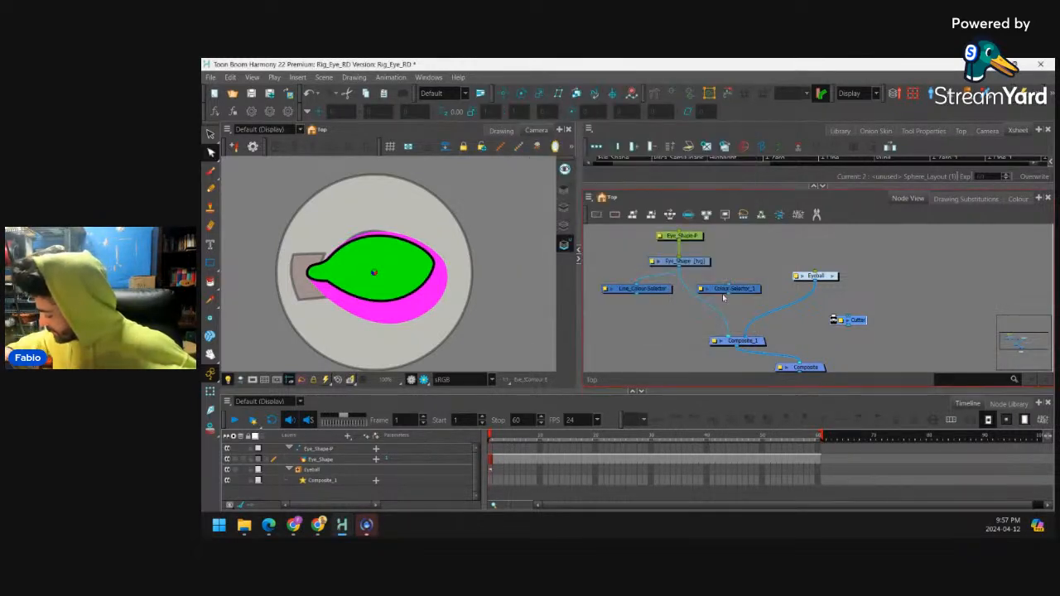
Rename the second Colour Selector node to Cutter_Colour-Selector and feed it from the Eye_Shape drawing
double_click(704, 290)
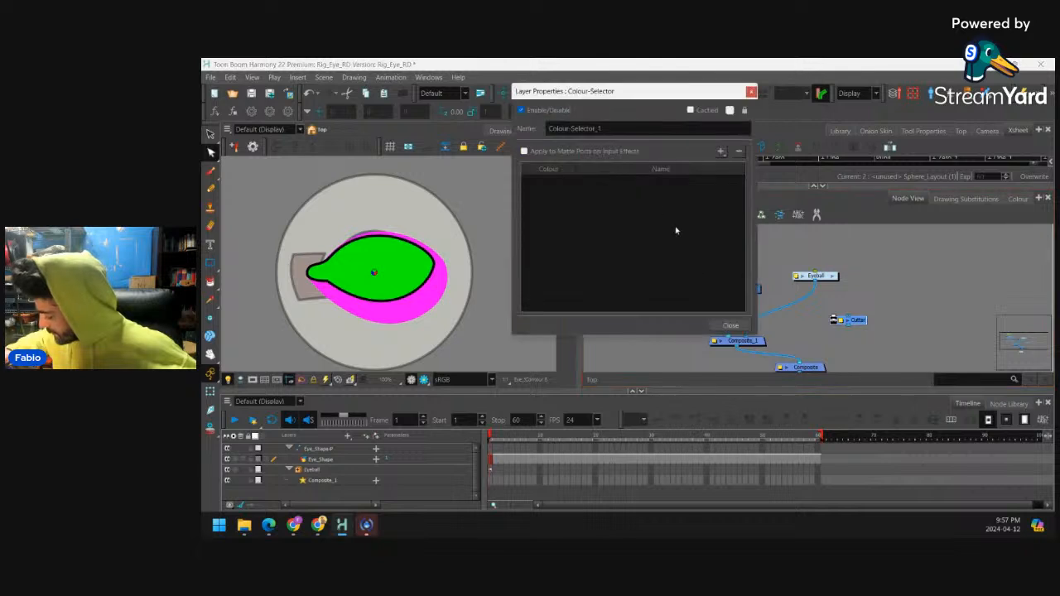
left_click(549, 128)
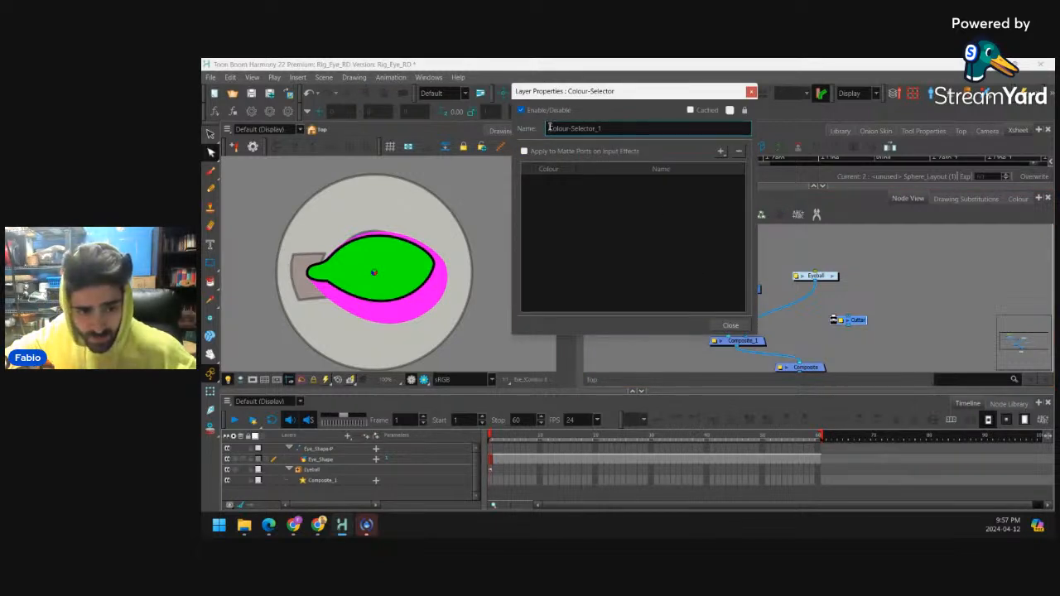
type("Cutter")
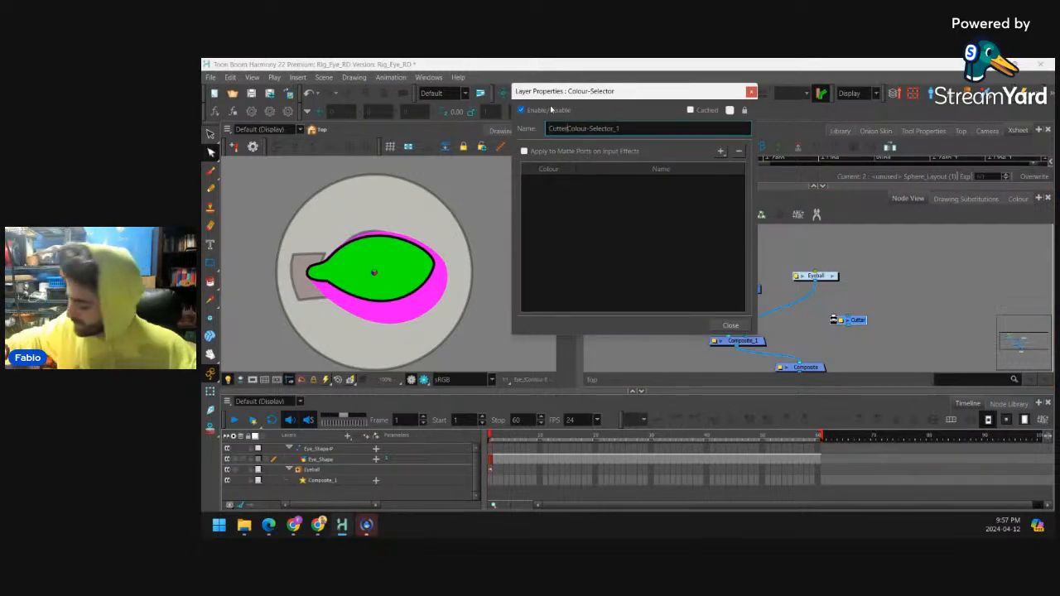
type("_")
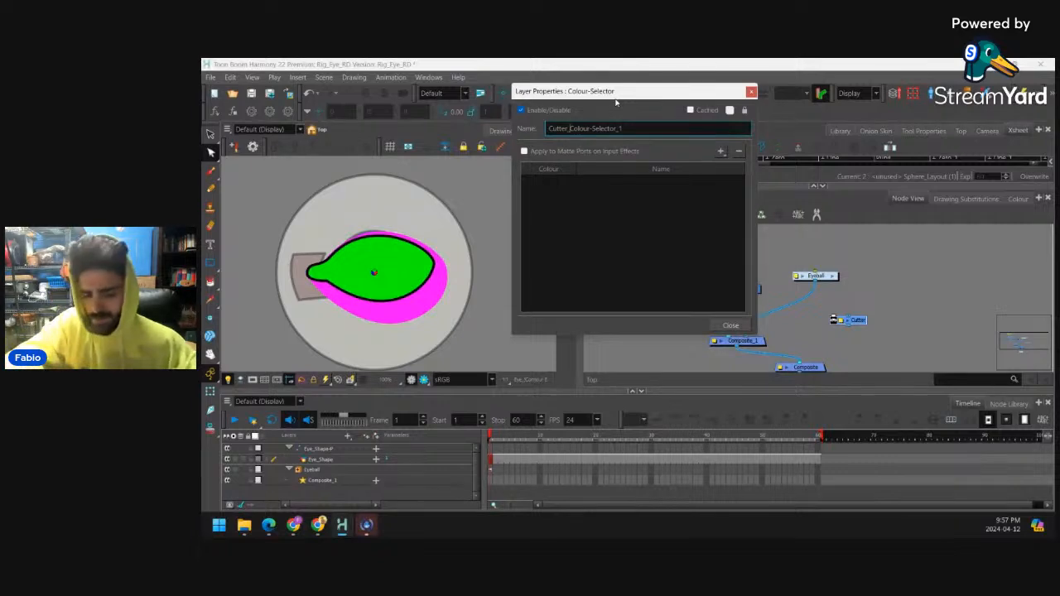
left_click(626, 128)
key("BackSpace")
key("BackSpace")
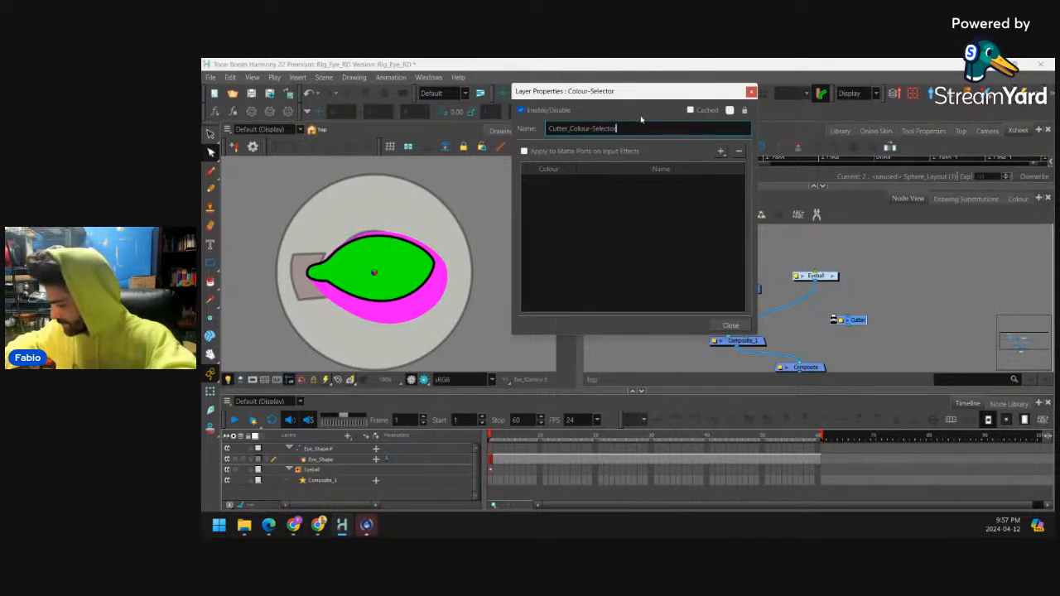
left_click(730, 325)
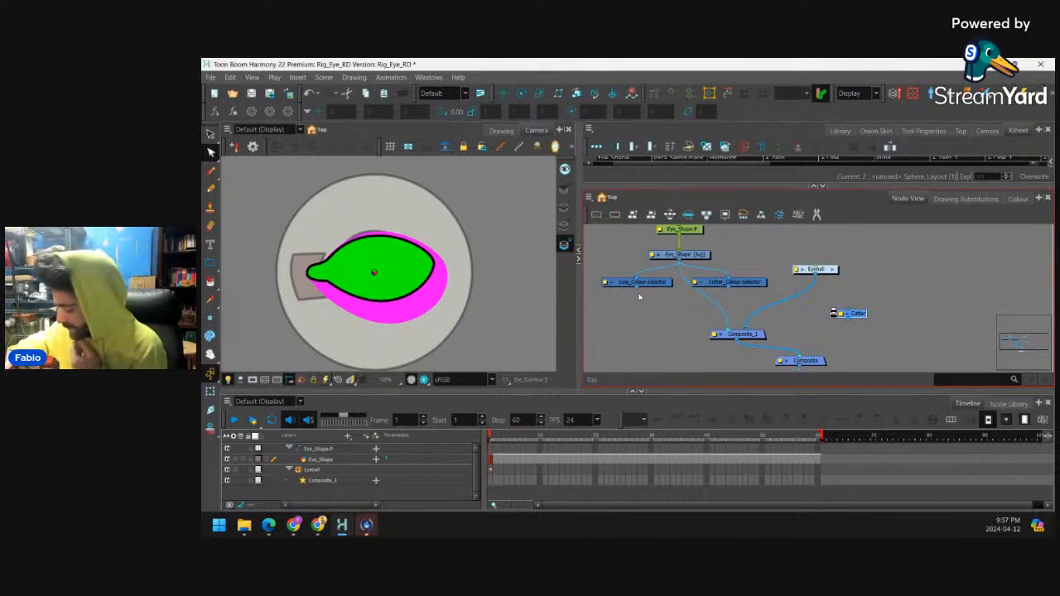
Connect Line_Colour-Selector to Composite_1 in place of the direct link from the Eye_Shape drawing
left_click_drag(636, 287, 728, 330)
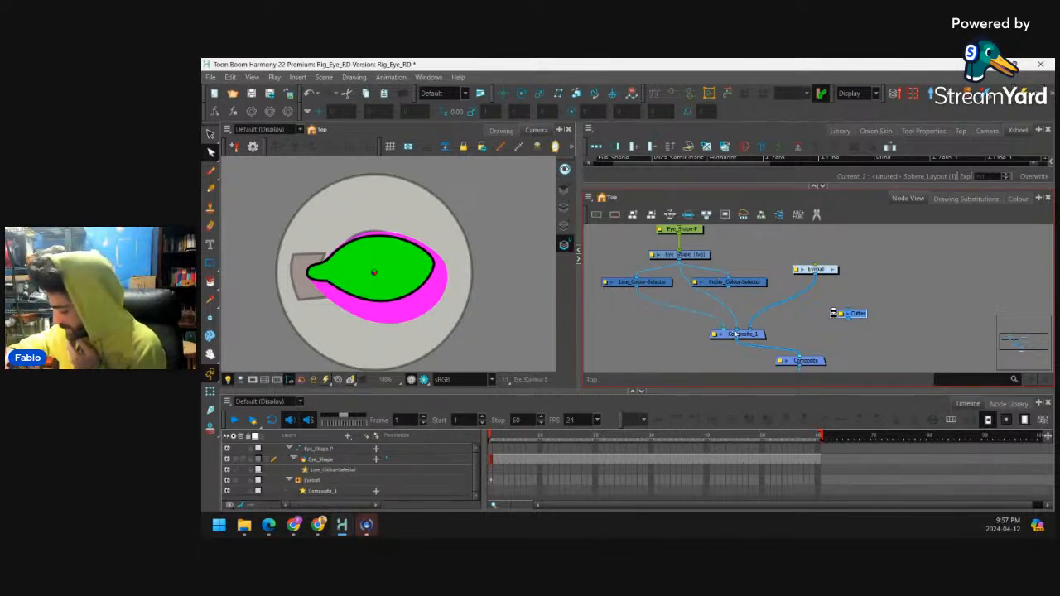
left_click(660, 284)
left_click_drag(753, 285, 747, 283)
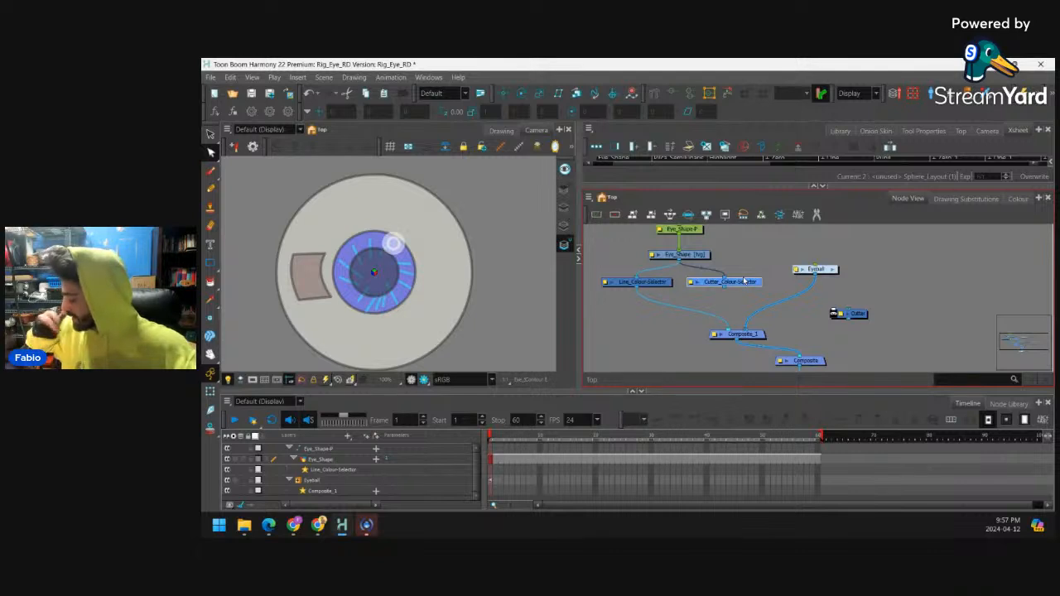
Insert the Cutter between Eyeball and Composite_1 with Cutter_Colour-Selector as its matte, invert the matte, and tidy the nodes
left_click(824, 271)
left_click_drag(824, 271, 850, 246)
left_click_drag(856, 320, 802, 336)
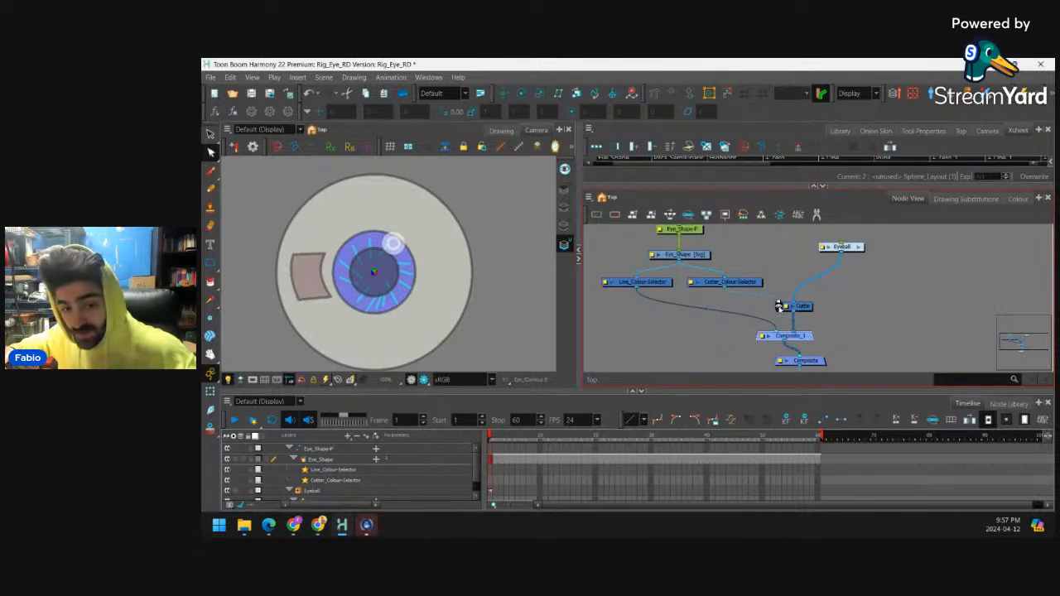
left_click(779, 307)
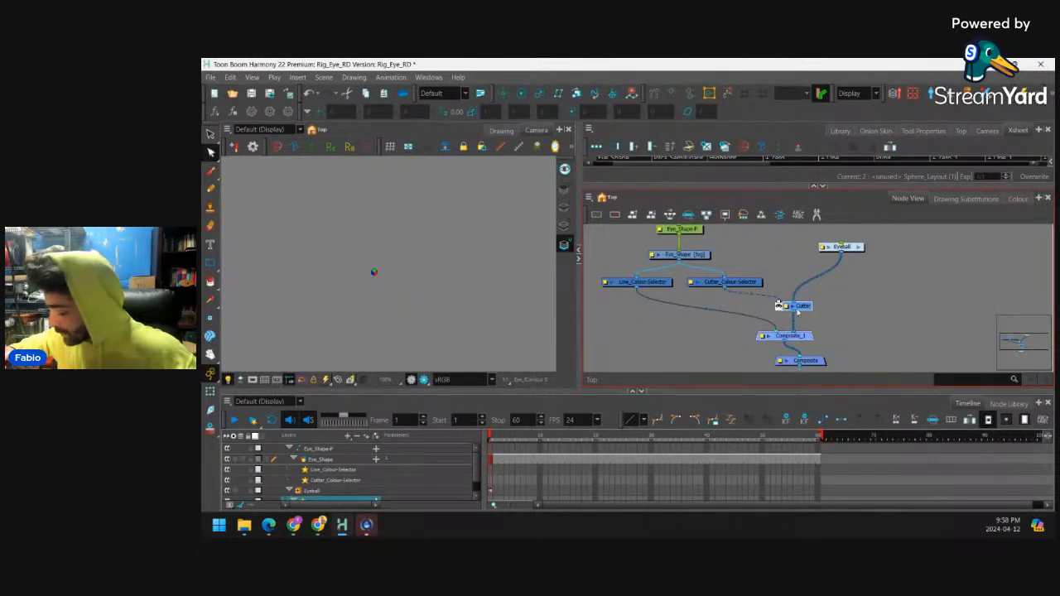
left_click_drag(837, 281, 834, 243)
left_click_drag(816, 323, 796, 346)
scroll(795, 341, "down", 2)
left_click_drag(713, 304, 714, 335)
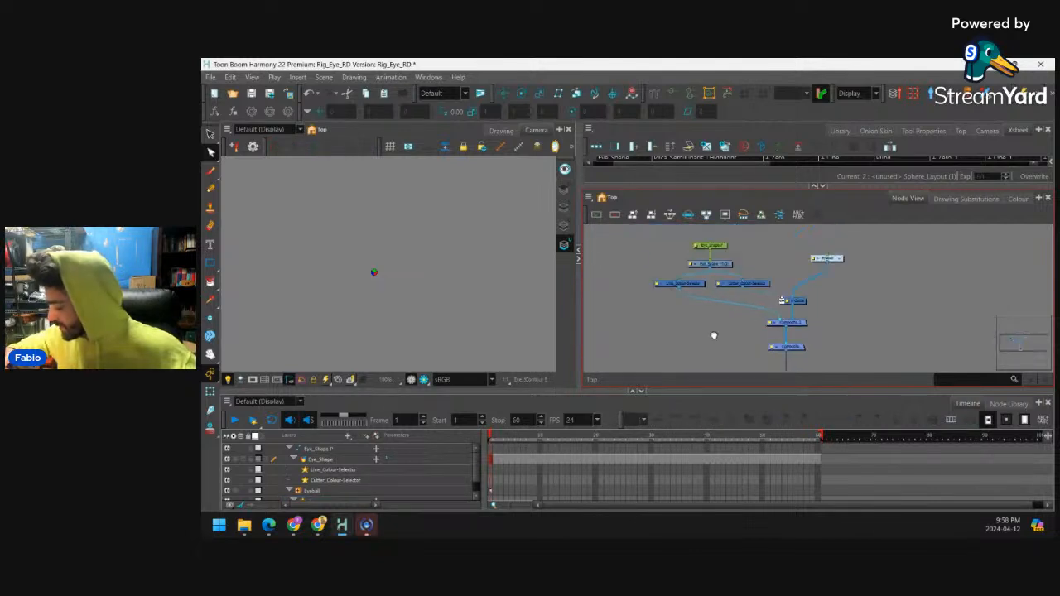
scroll(753, 240, "up", 3)
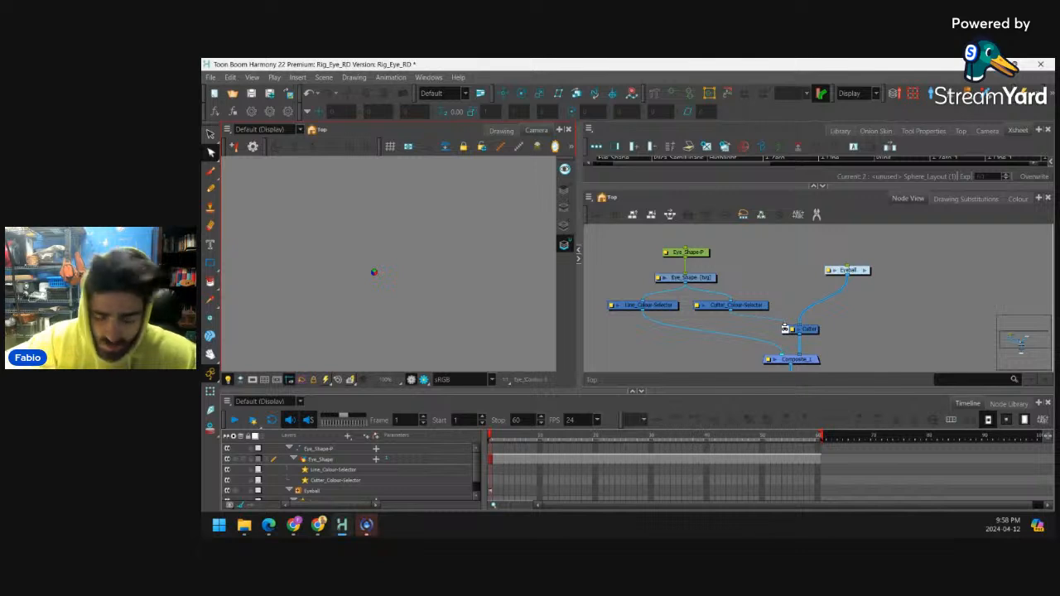
Add the Black colour from the Rig_Eye_RD palette to Line_Colour-Selector
double_click(618, 306)
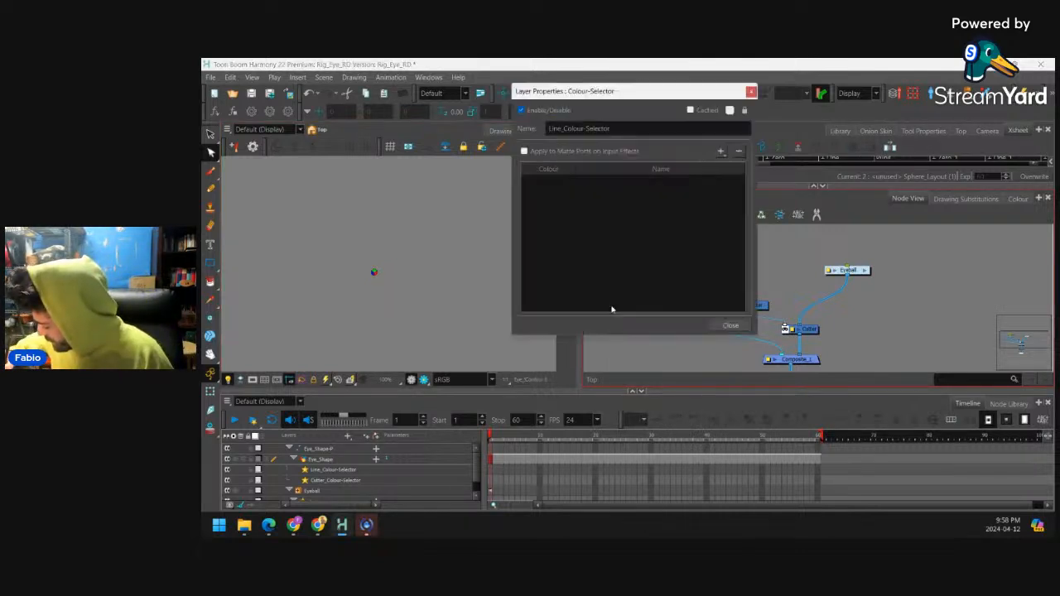
left_click(721, 151)
mouse_move(759, 169)
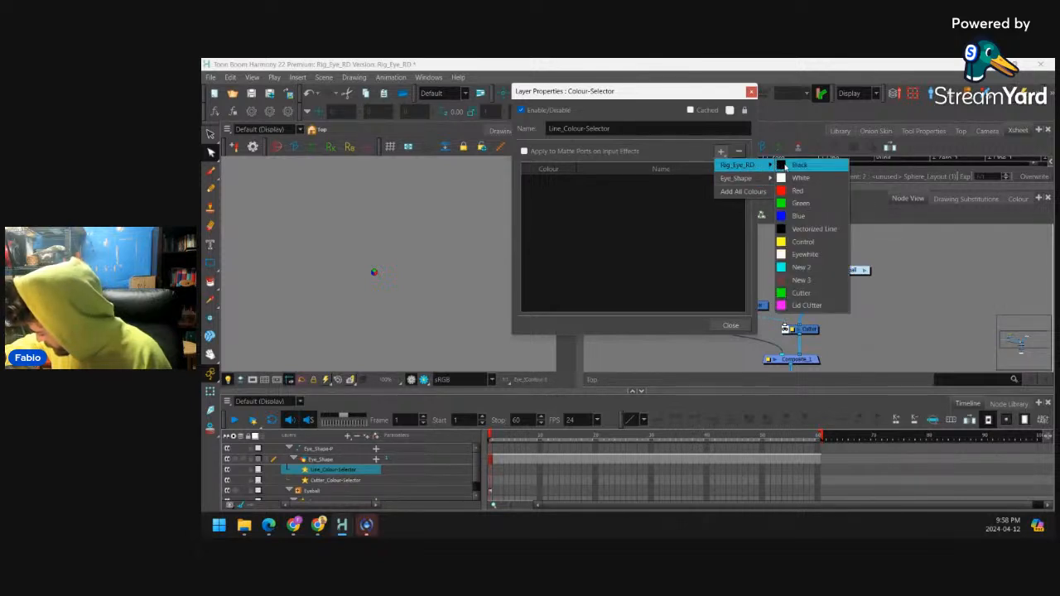
left_click(792, 166)
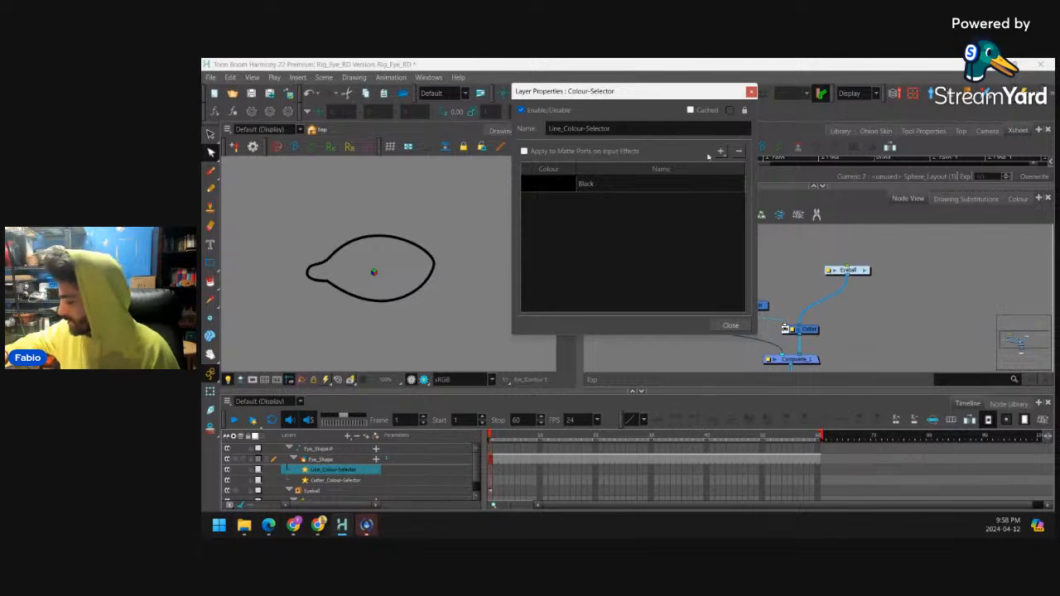
left_click(729, 324)
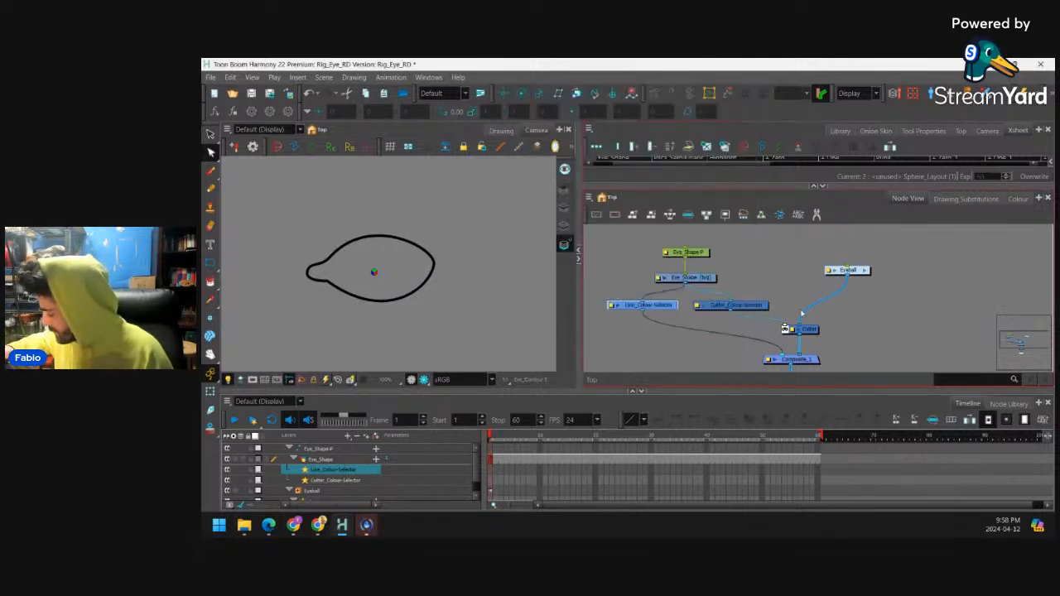
Add the Cutter colour from the Rig_Eye_RD palette to Cutter_Colour-Selector and switch from the drawing tool to view the masked eye
double_click(697, 306)
left_click(720, 152)
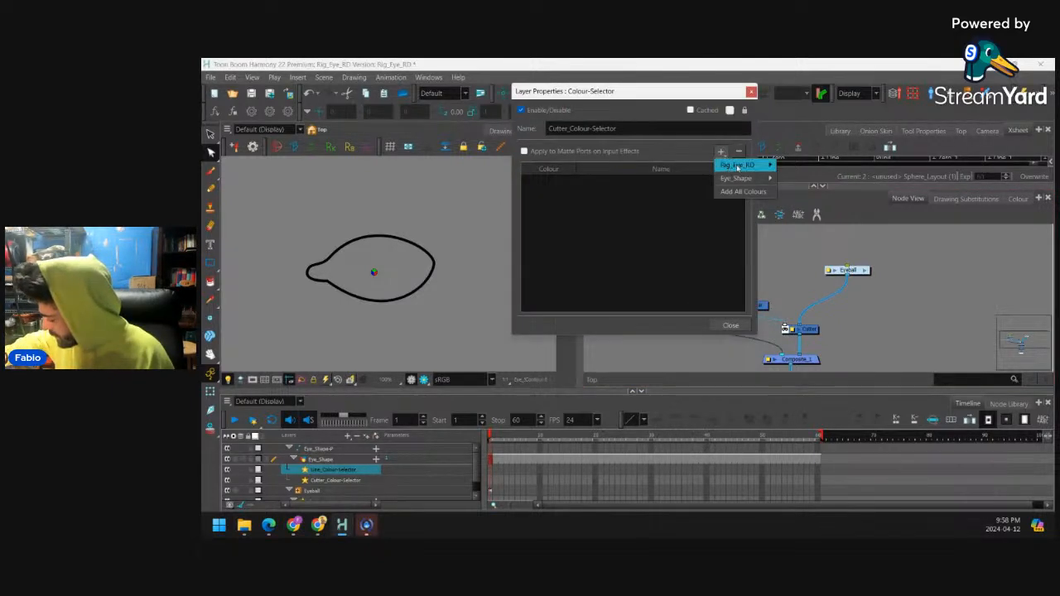
mouse_move(737, 166)
left_click(797, 294)
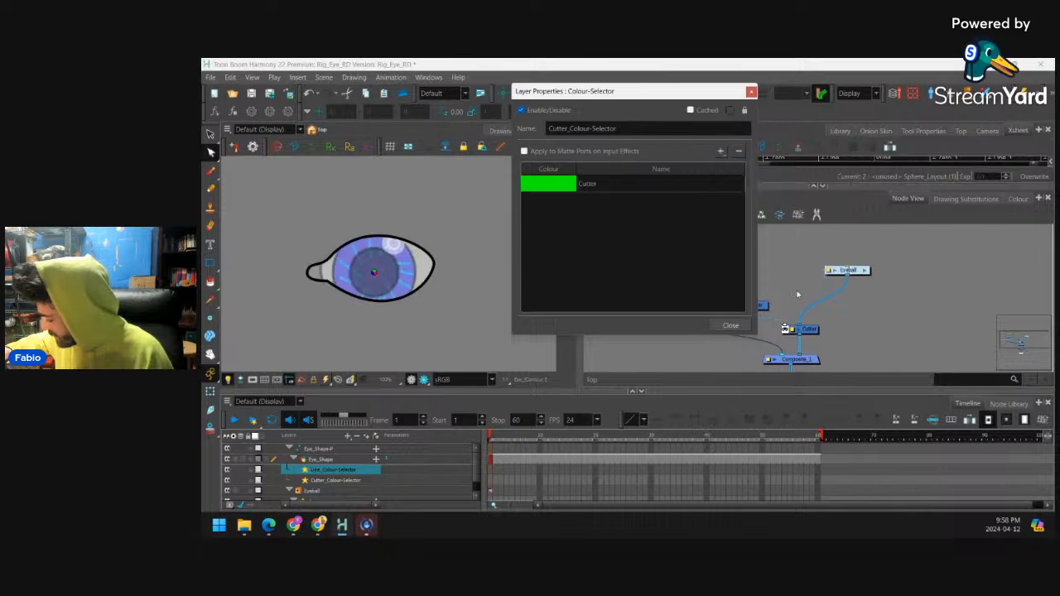
left_click(751, 92)
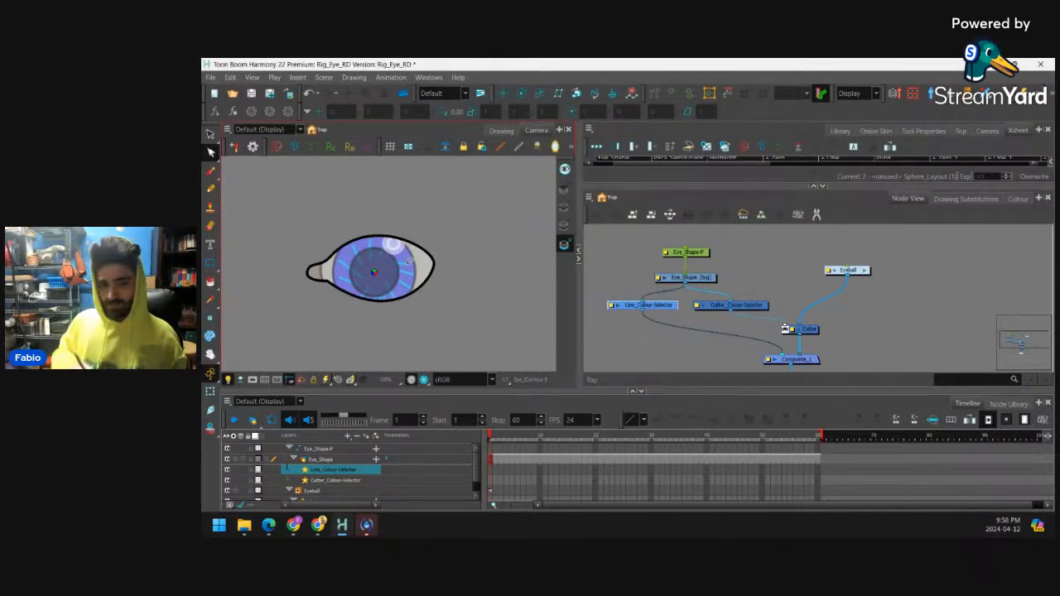
left_click(210, 392)
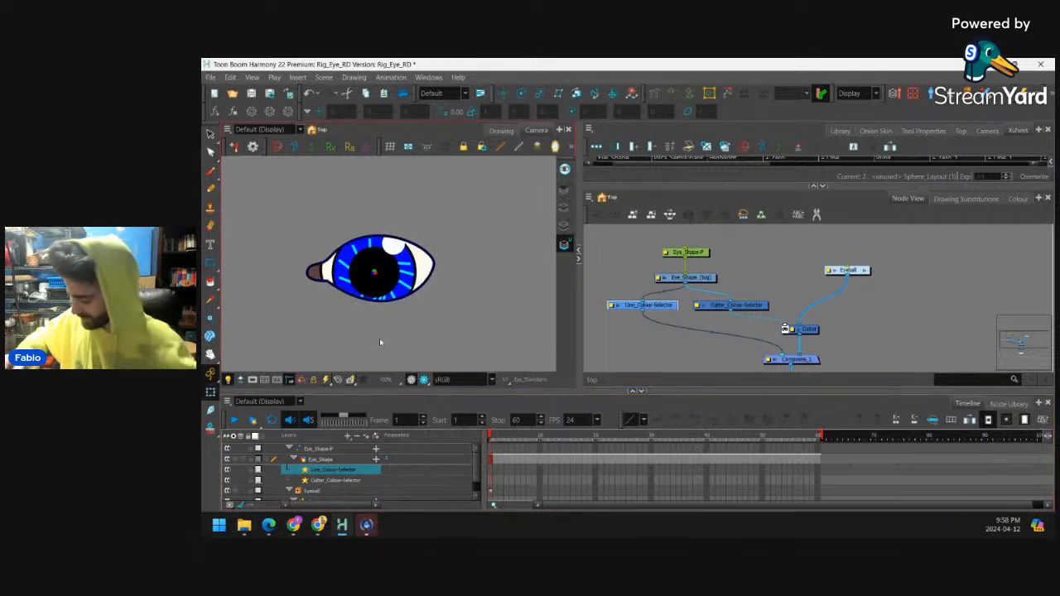
Examine the masked eye both at camera-frame scale and close up
left_click(461, 275)
key("1")
key("1")
key("1")
key("1")
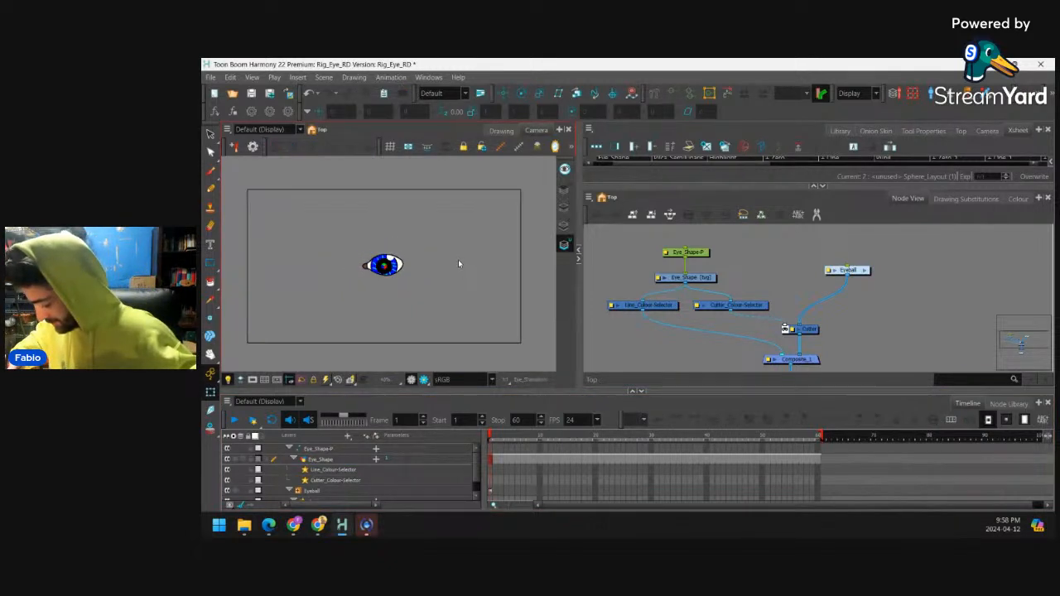
key("2")
key("2")
key("2")
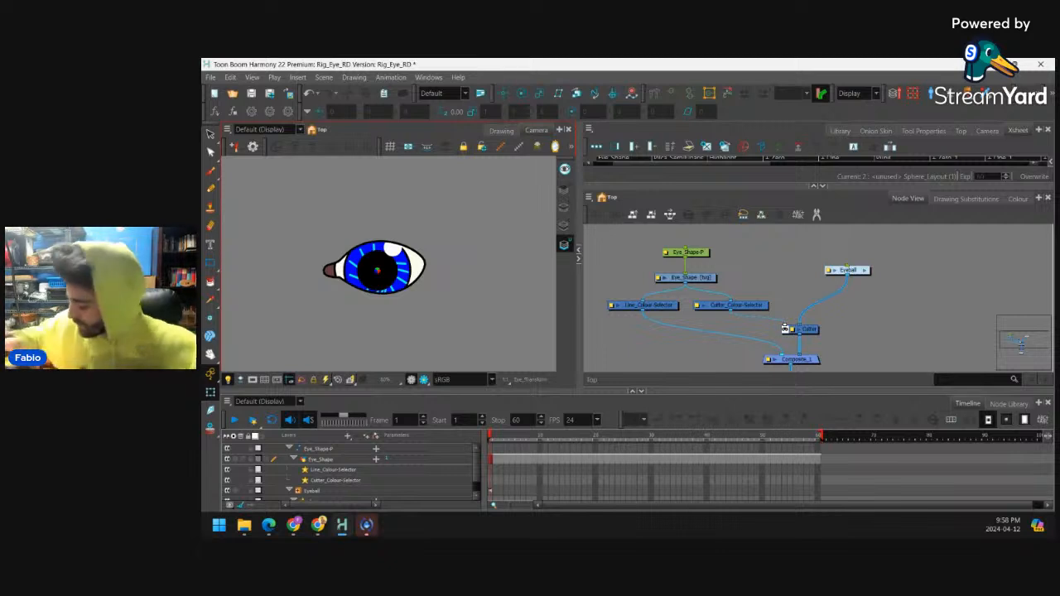
Add a parent peg above Eye_Shape-P and connect it to the Eyeball group as well
left_click(752, 261)
left_click(683, 287)
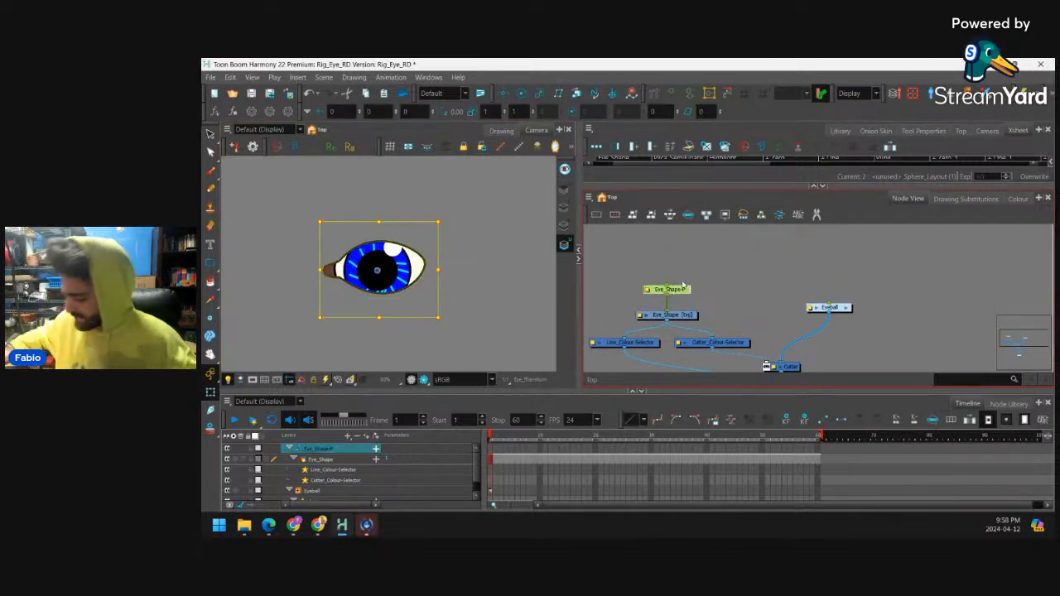
key("ctrl+p")
left_click_drag(672, 251, 758, 247)
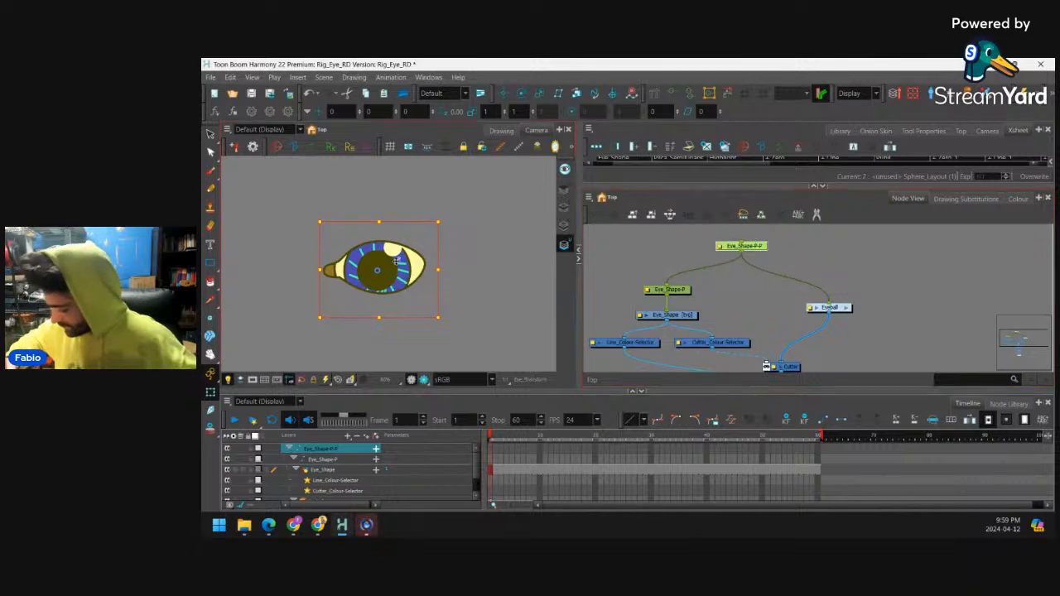
Try moving the whole eye with the new parent peg and undo the move
left_click_drag(382, 263, 396, 255)
key("ctrl+z")
left_click(491, 258)
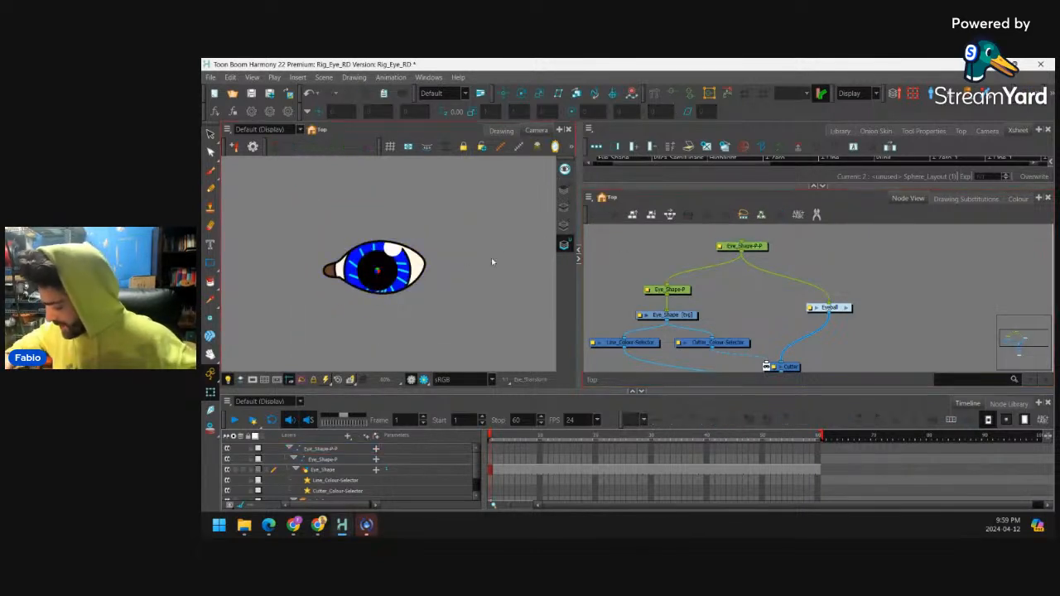
scroll(472, 251, "down", 4)
left_click_drag(476, 235, 478, 247)
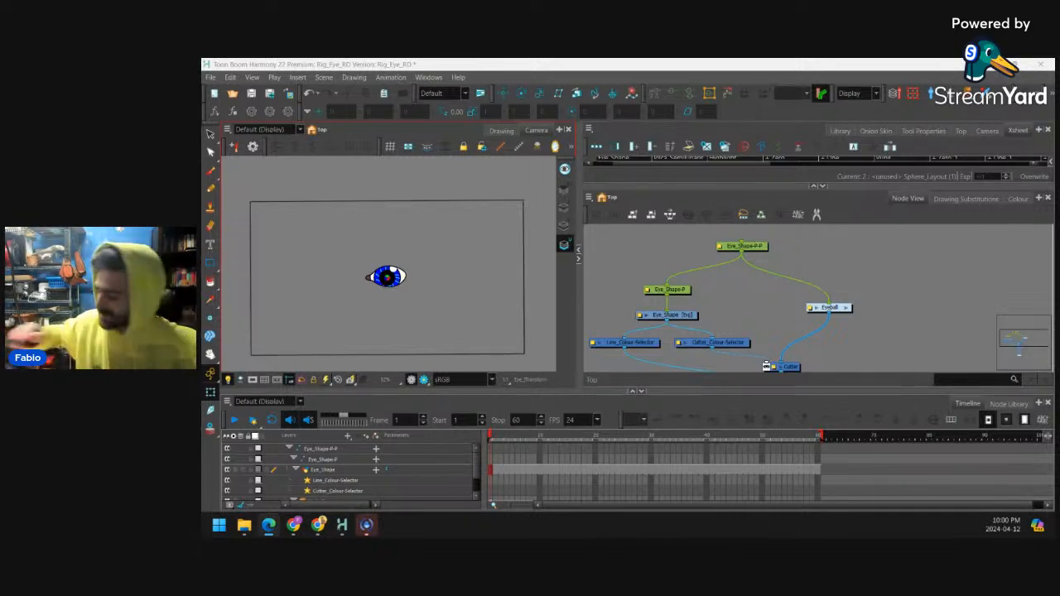
Check the selectable parts of the eye by selecting the pupil, iris and highlight in turn
left_click(829, 282)
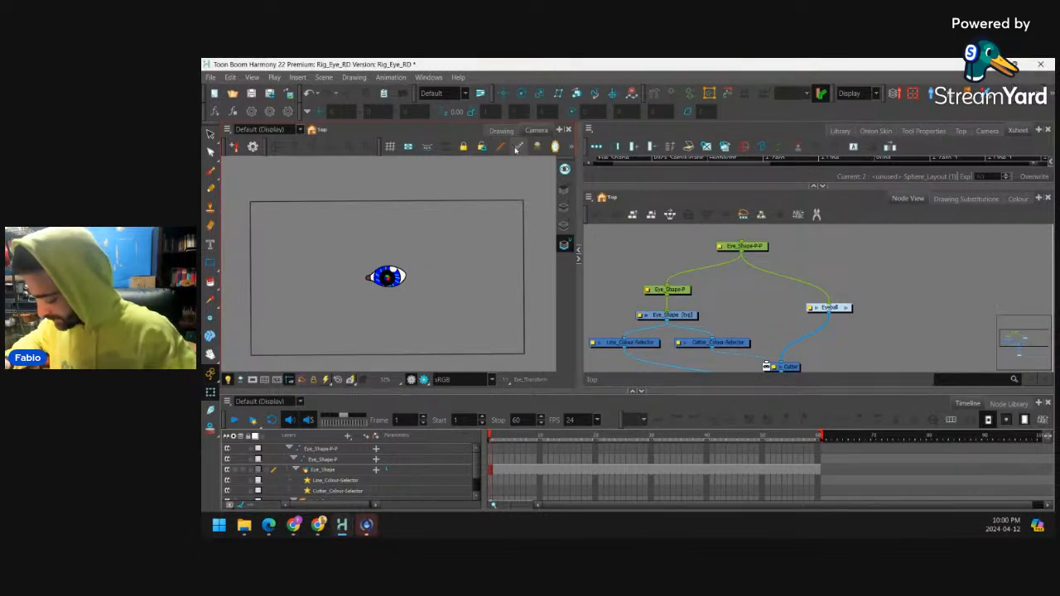
scroll(425, 256, "up", 3)
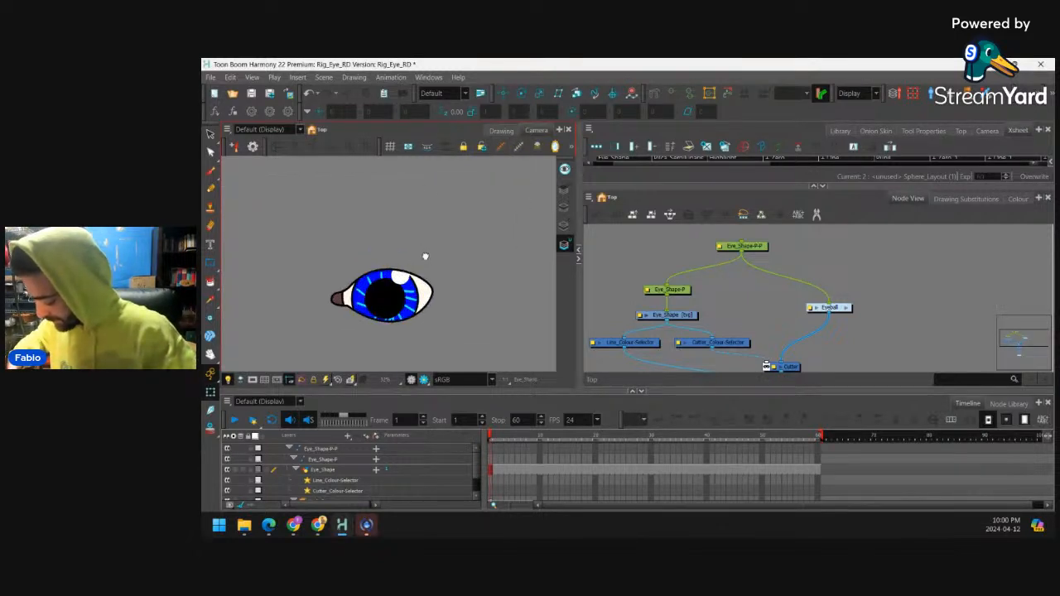
left_click(414, 277)
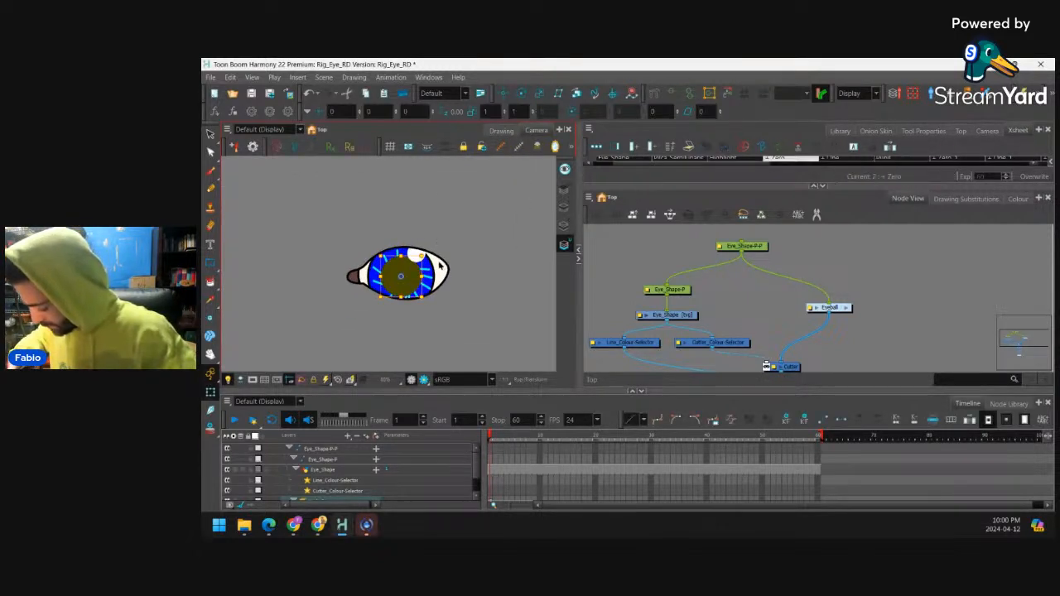
left_click(430, 280)
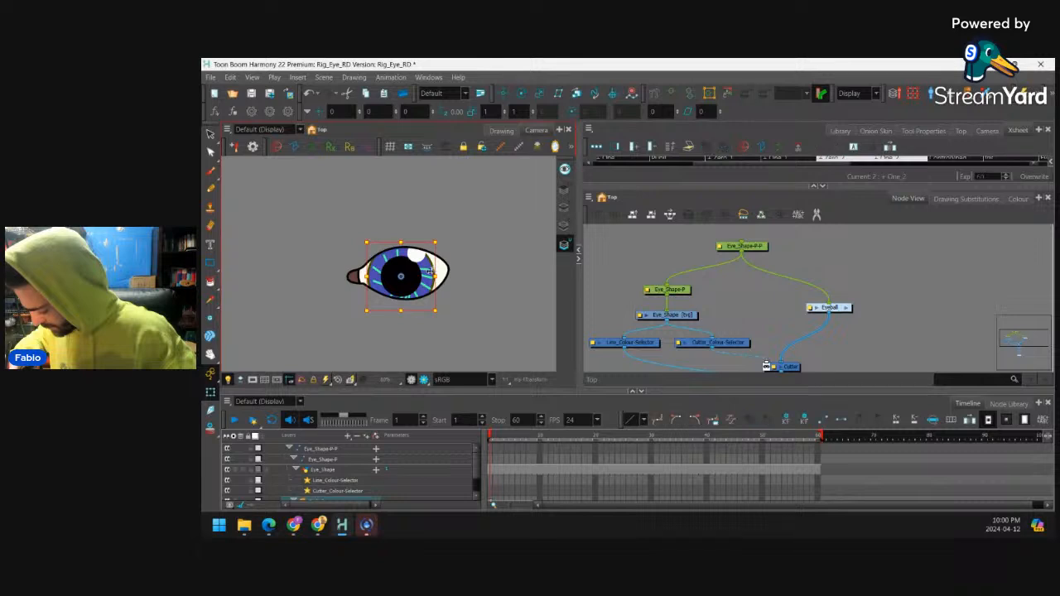
mouse_move(429, 269)
left_mouse_down()
mouse_move(450, 268)
mouse_move(417, 275)
mouse_move(428, 268)
left_mouse_up()
scroll(419, 276, "up", 1)
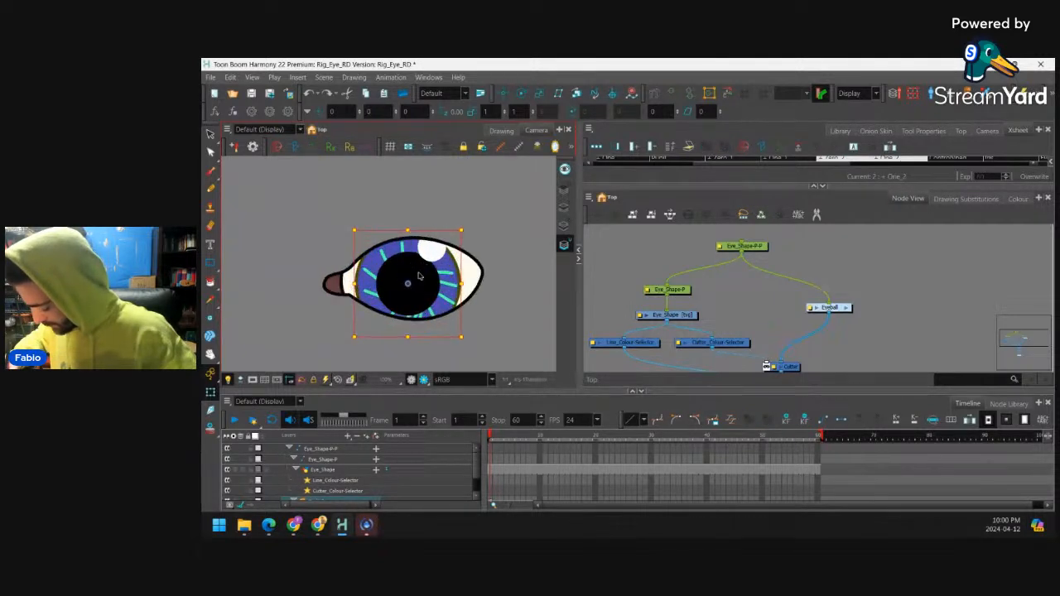
left_click(415, 279)
left_click(435, 252)
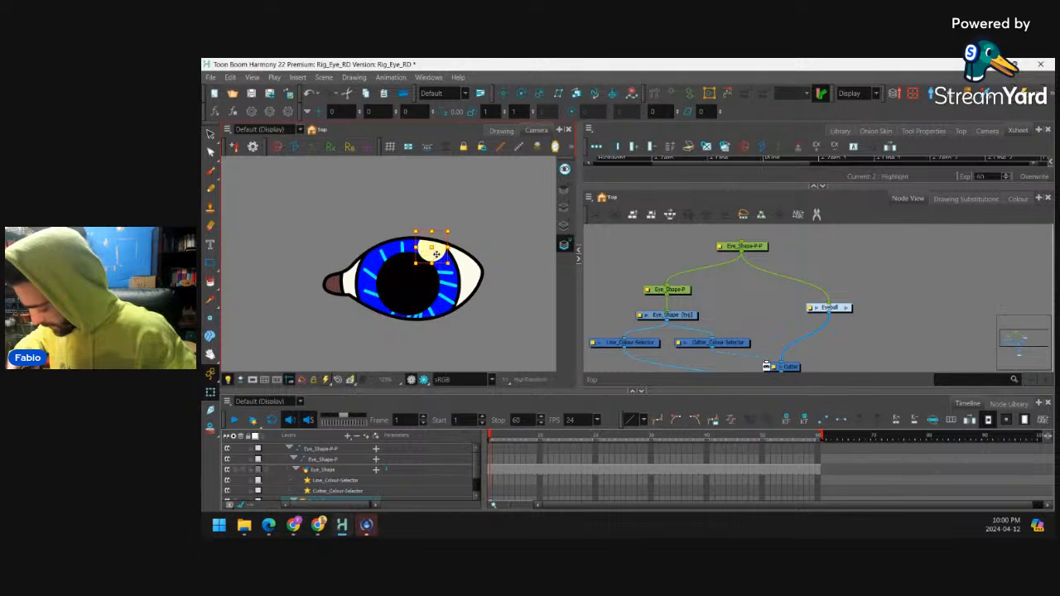
Try moving the highlight's parent layer sideways across the eye, undo the move, and select the iris
key("b")
key("b")
left_click_drag(409, 283, 446, 290)
key("ctrl+z")
key("Escape")
left_click(447, 290)
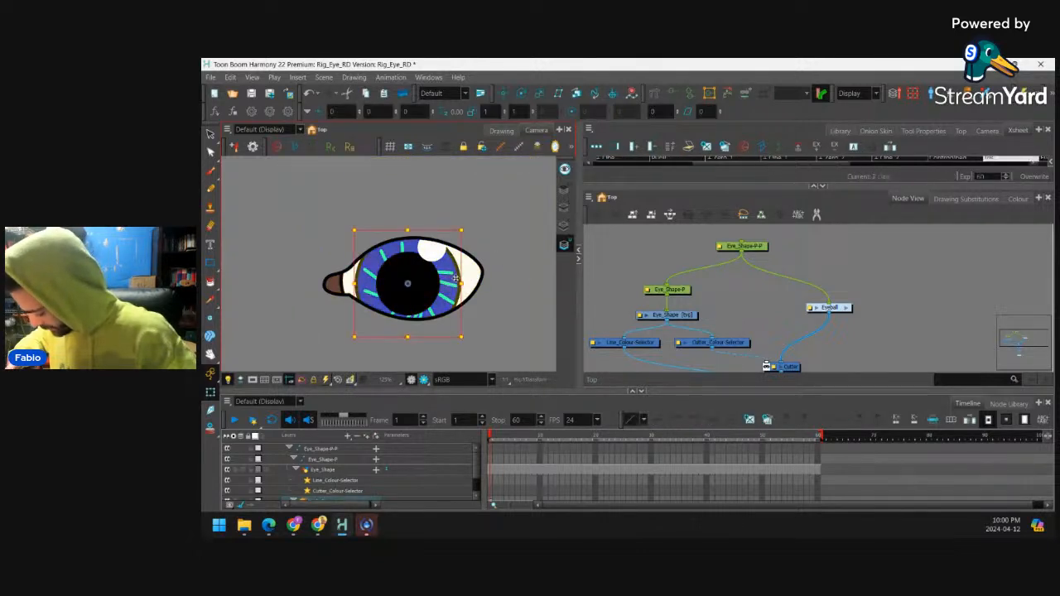
Test another sideways move with the highlight's parent selection, undo the changes, and reselect the iris
left_click_drag(386, 332, 467, 260)
key("1")
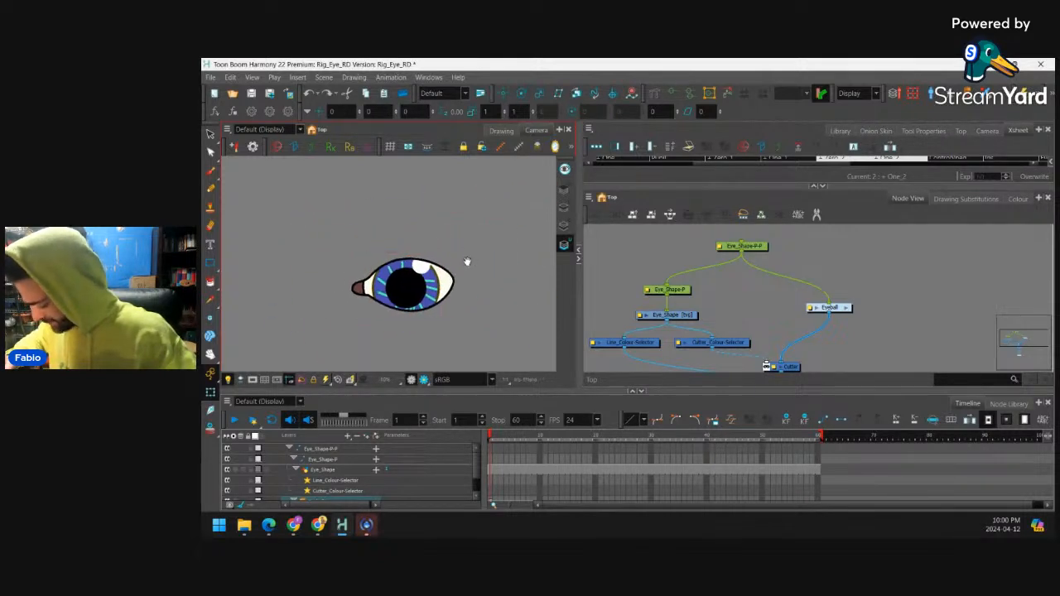
key("2")
left_click(435, 268)
left_click(432, 275)
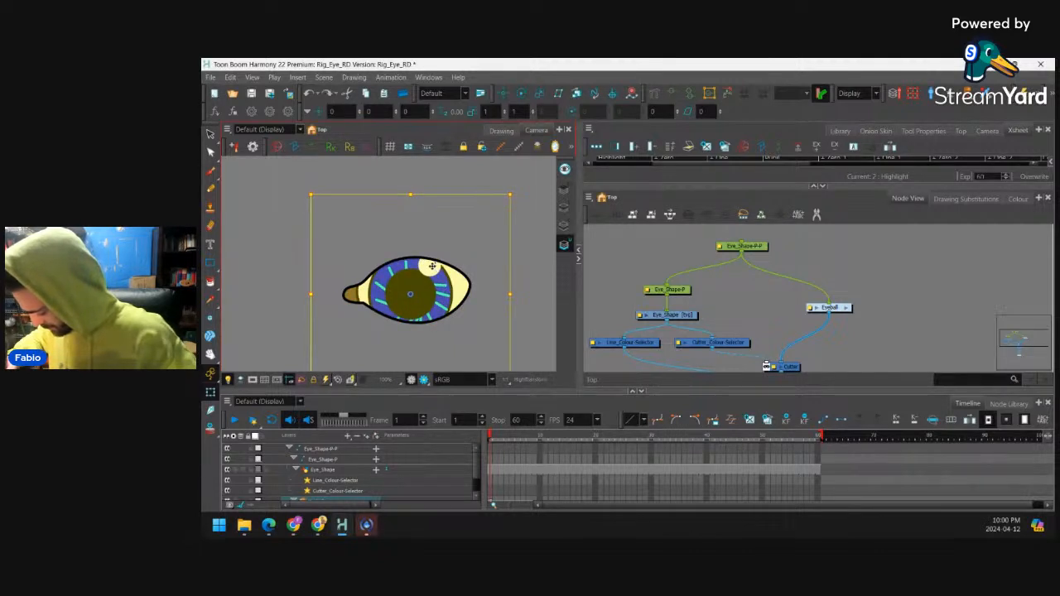
left_click(433, 267)
left_click_drag(414, 299, 454, 297)
key("ctrl+z")
left_click(430, 271)
key("ctrl+z")
left_click(448, 291)
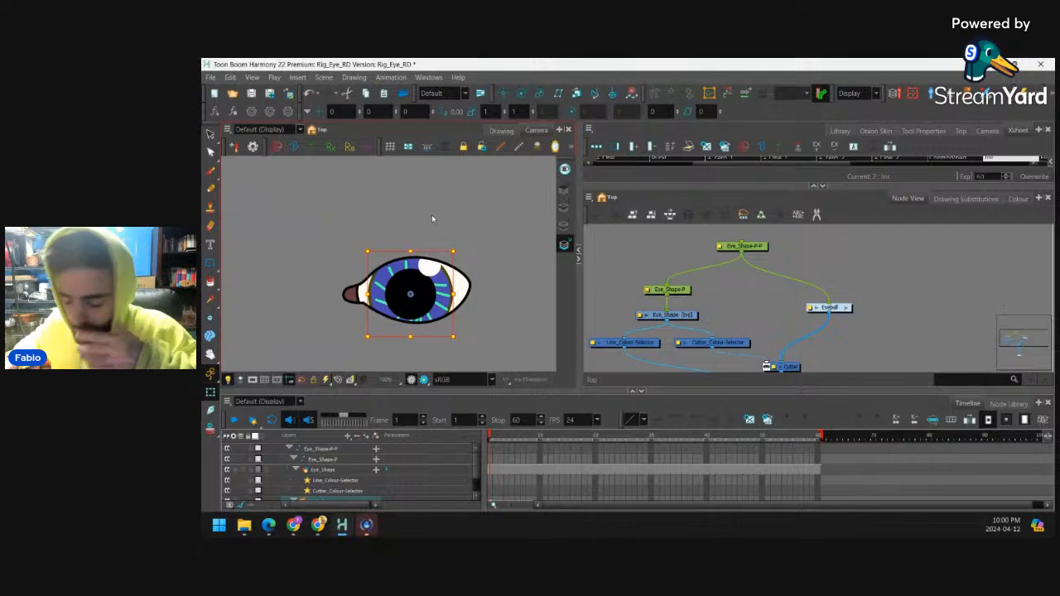
Open the Eyeball group's nodes, test a small downward move of the iris drawing, and undo it
left_click(411, 298)
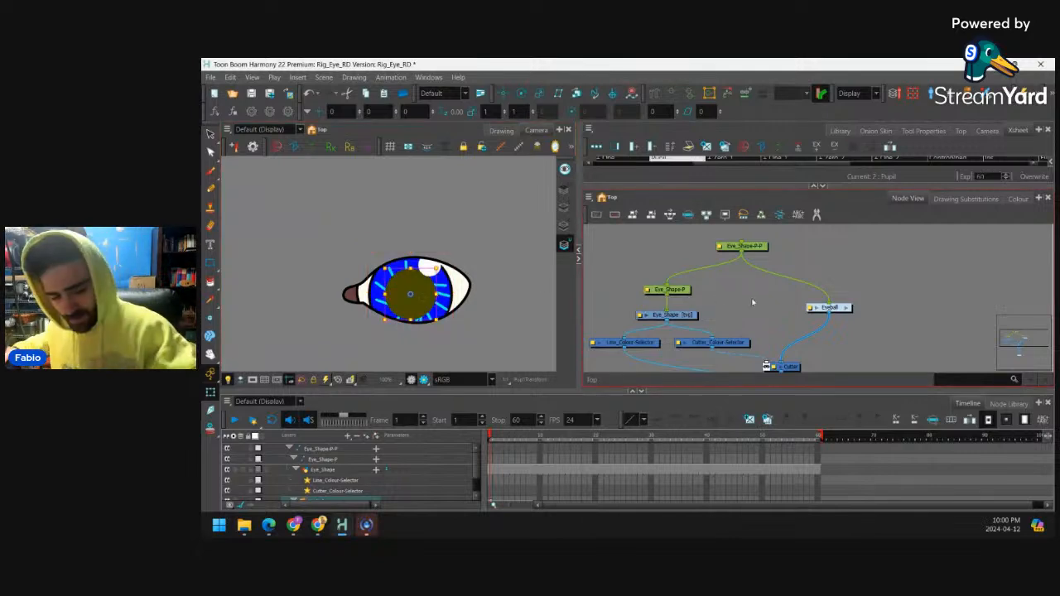
left_click_drag(947, 281, 827, 295)
left_click(869, 316)
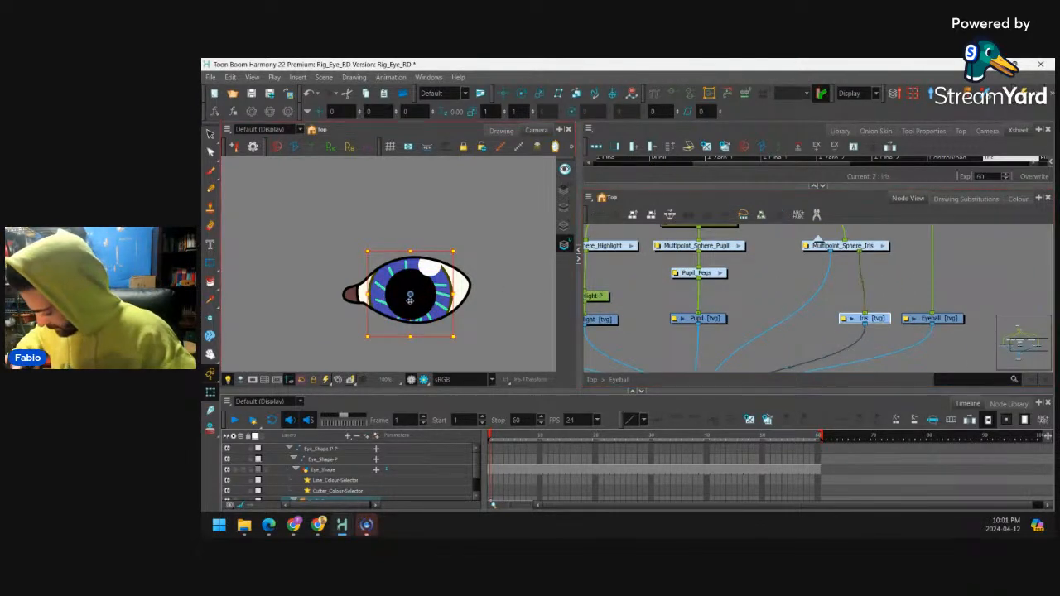
mouse_move(416, 296)
left_mouse_down()
mouse_move(512, 311)
mouse_move(416, 306)
left_mouse_up()
key("ctrl+z")
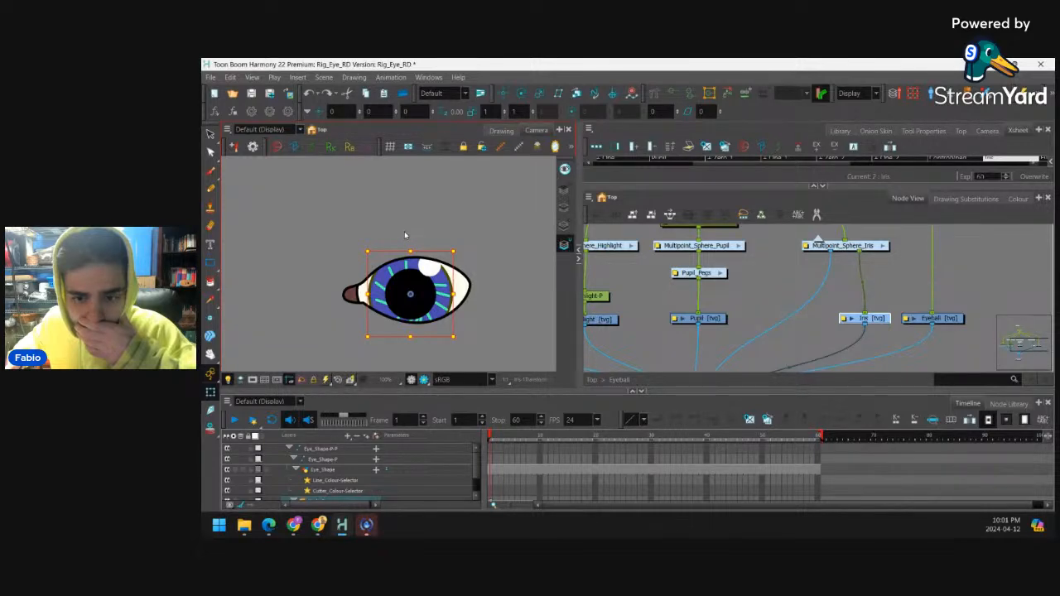
Examine the Multipoint_Sphere groups that drive the highlight, pupil and iris inside the Eyeball group
left_click(757, 282)
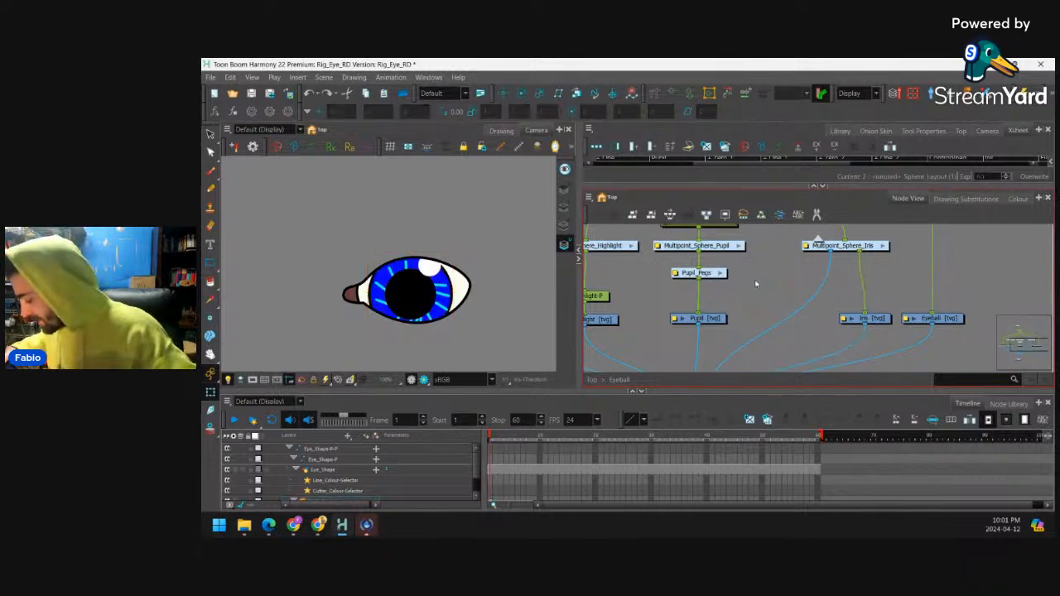
scroll(755, 281, "down", 2)
scroll(752, 282, "down", 2)
scroll(752, 282, "up", 2)
left_click_drag(720, 271, 723, 251)
left_click(723, 265)
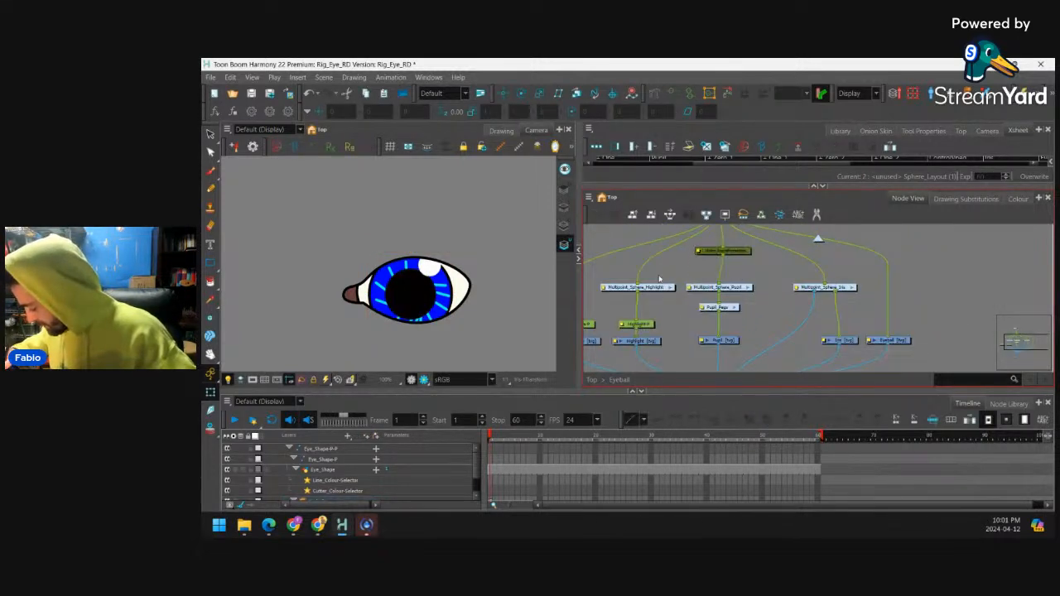
left_click(843, 290)
left_click_drag(735, 287, 740, 282)
left_click(837, 288)
left_click(735, 284)
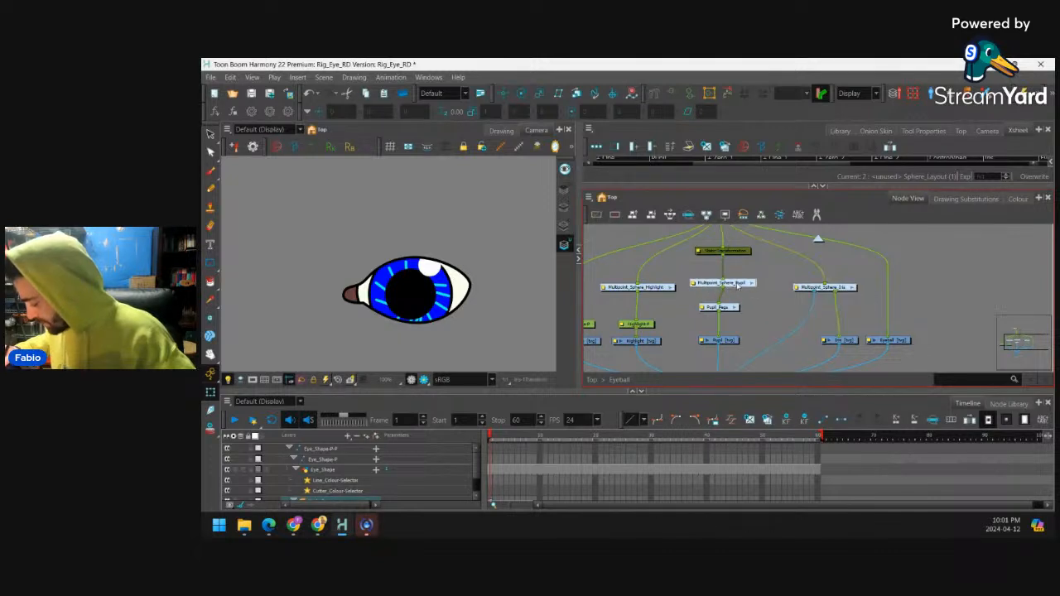
Duplicate Multipoint_Sphere_Highlight twice, placing one copy above Pupil_Pegs instead of Multipoint_Sphere_Pupil and the other above Multipoint_Sphere_Iris
left_click(656, 289)
left_click_drag(672, 302, 699, 315)
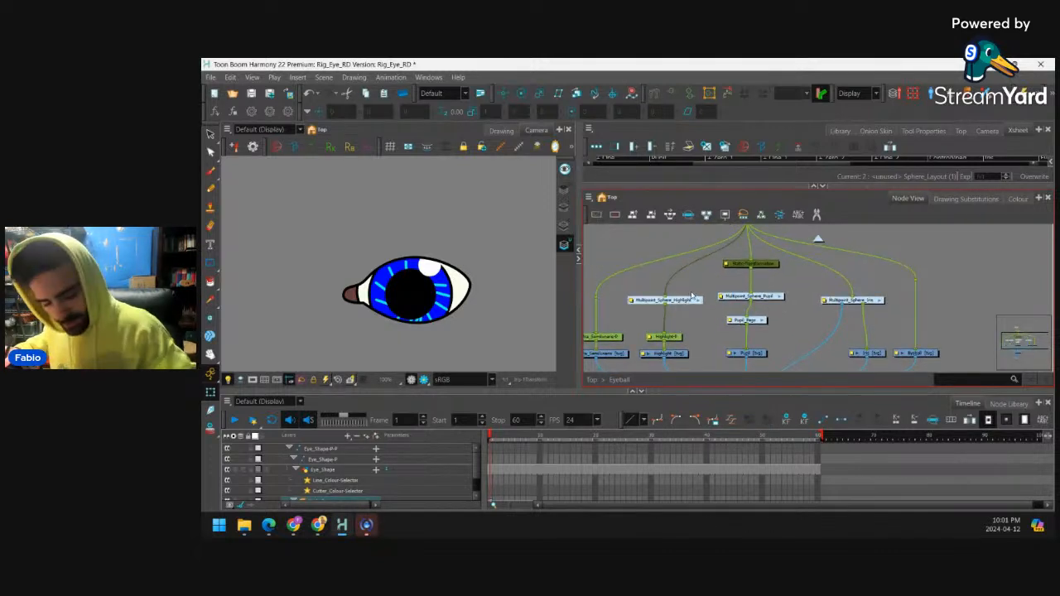
key("ctrl+v")
key("ctrl+v")
left_click_drag(858, 274, 830, 277)
scroll(824, 298, "up", 2)
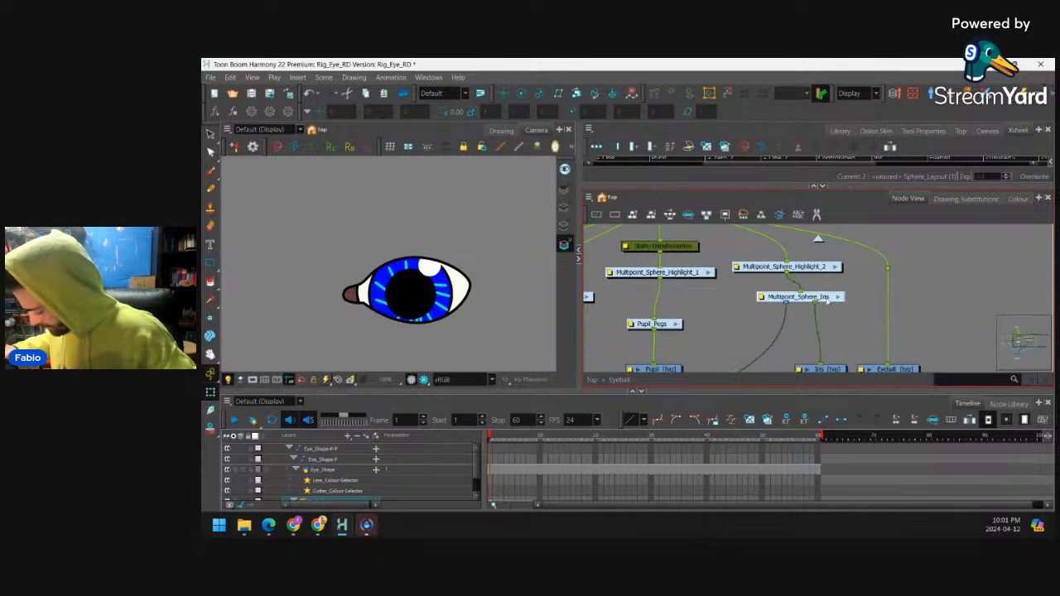
Detach the old Multipoint_Sphere_Iris group from its connections and delete it
left_click_drag(826, 299, 993, 272)
right_click(993, 272)
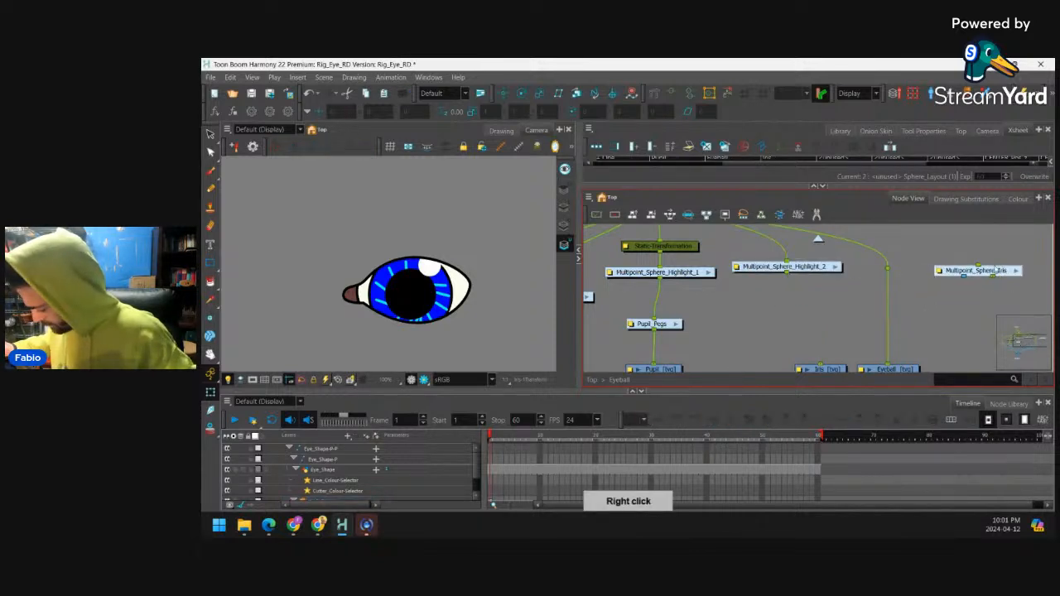
key("Delete")
Inspect the nodes inside the Multipoint_Sphere_Highlight_2 group and return to the Eyeball group
left_click(836, 265)
scroll(822, 246, "down", 3)
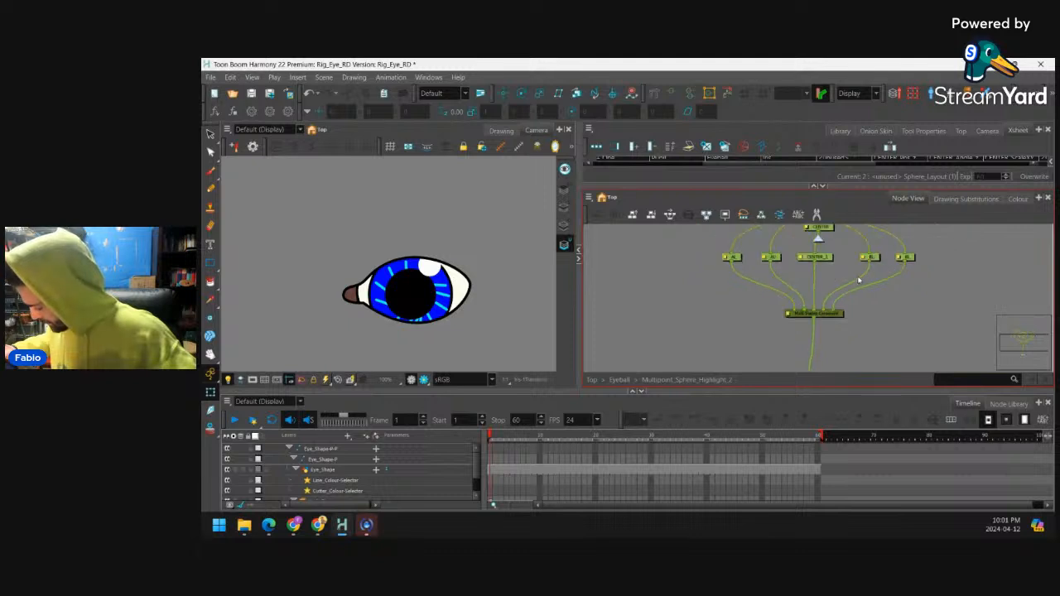
left_click(820, 241)
scroll(843, 289, "down", 2)
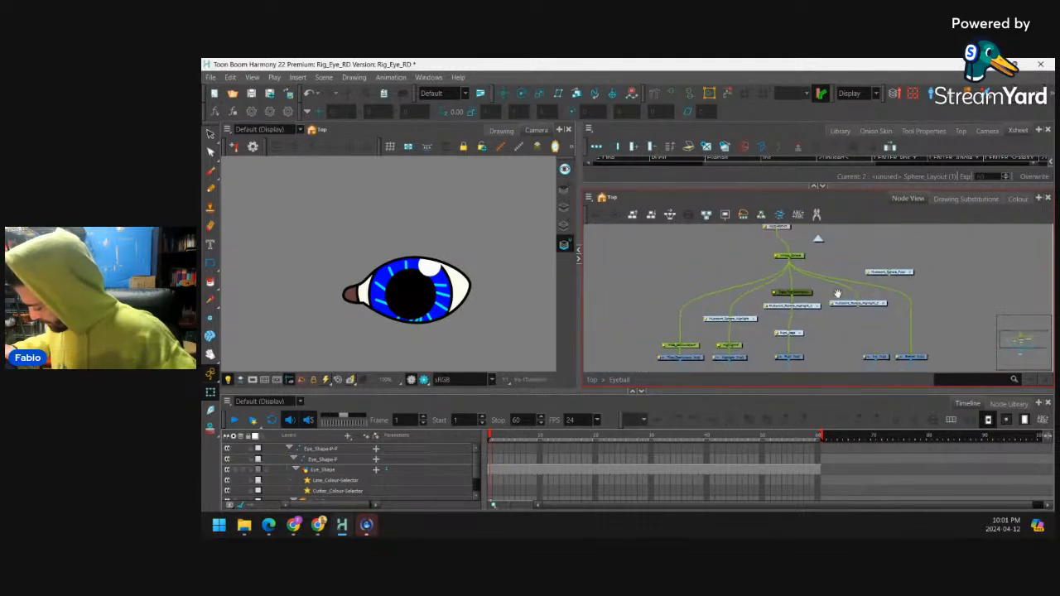
Tidy the Static-Transformation node and line up Multipoint_Sphere_Highlight_1 and Multipoint_Sphere_Highlight_2 in one row
scroll(832, 298, "up", 2)
left_click(698, 320)
left_click_drag(791, 290, 790, 284)
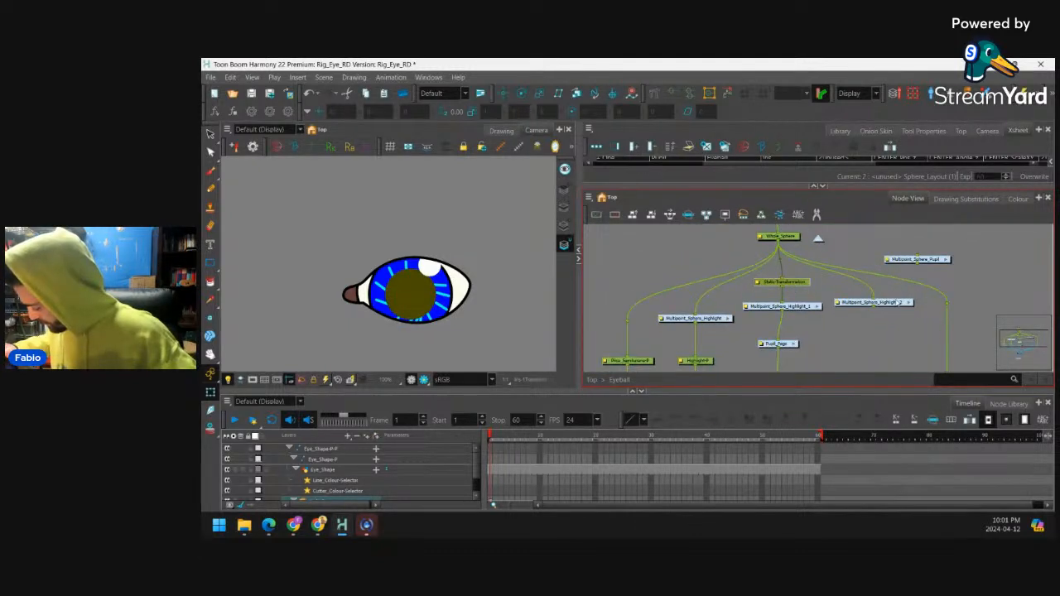
left_click_drag(897, 302, 899, 313)
left_click_drag(791, 307, 791, 314)
left_click(715, 306)
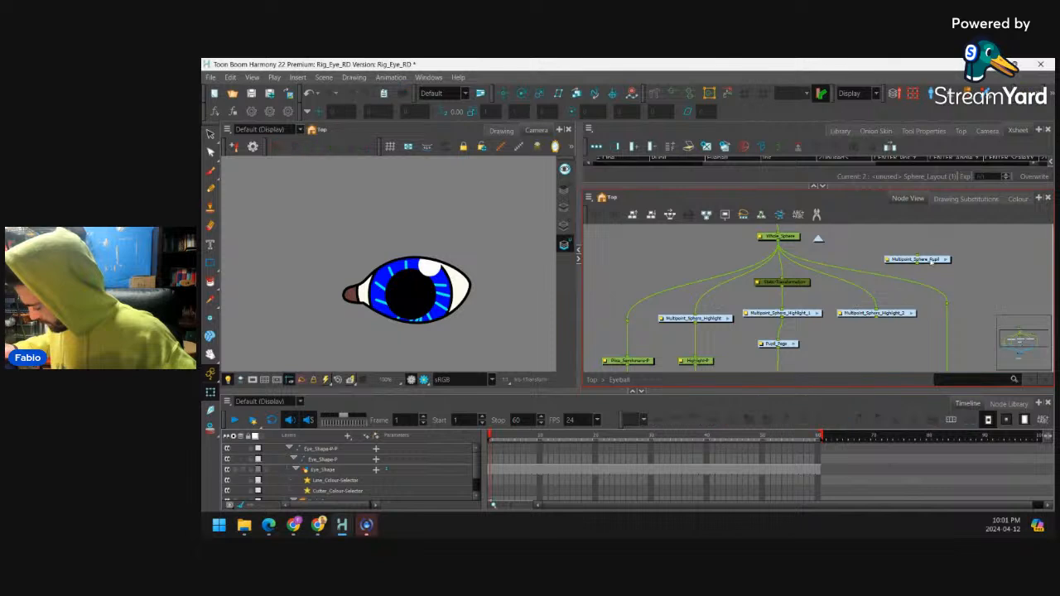
Inspect the nodes inside the original Multipoint_Sphere_Highlight group and return to the Eyeball group's network
double_click(729, 318)
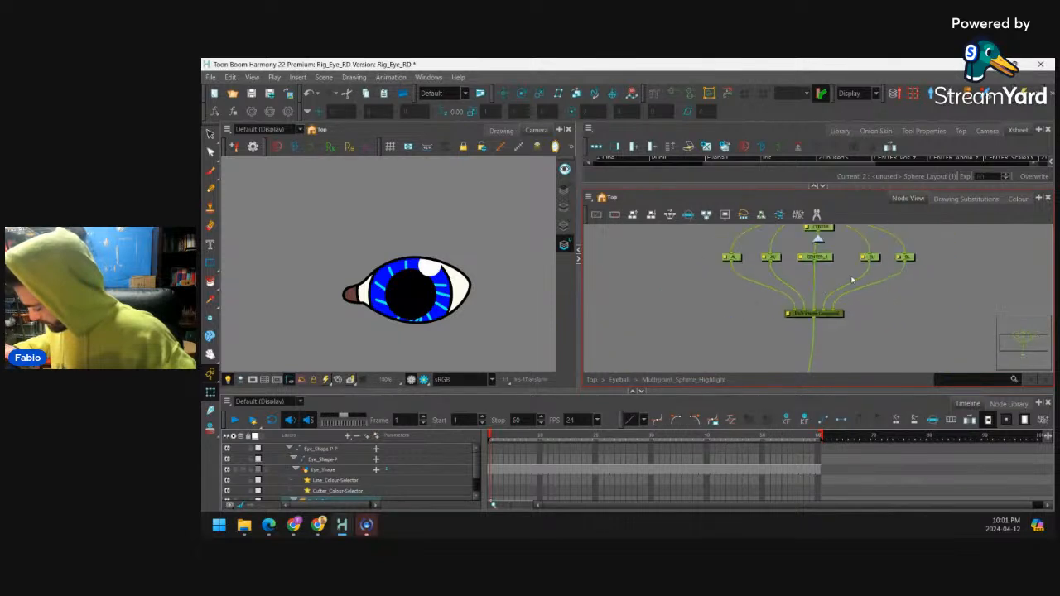
left_click(818, 238)
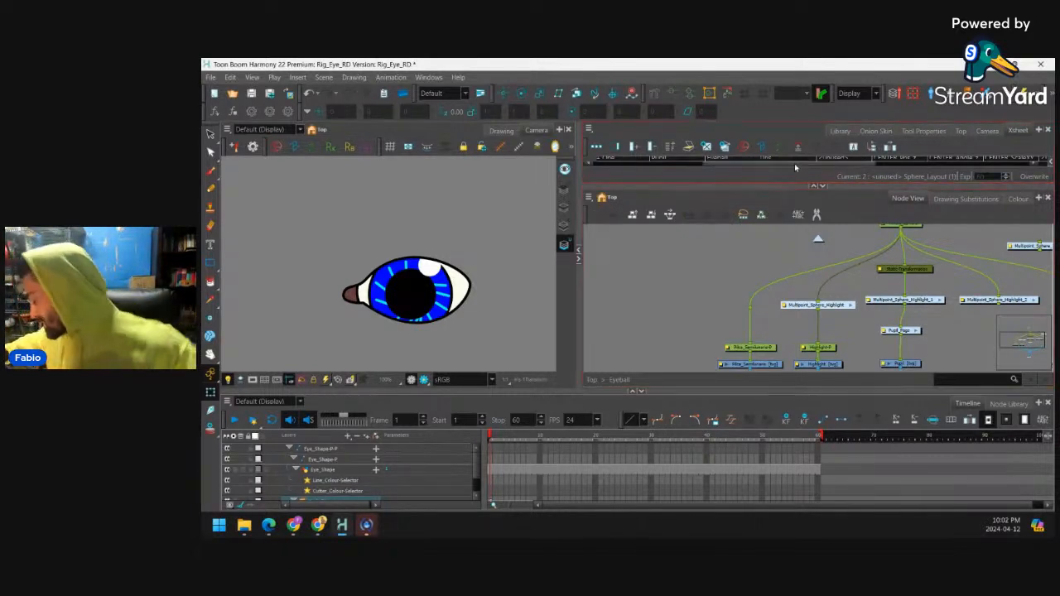
scroll(807, 277, "down", 5)
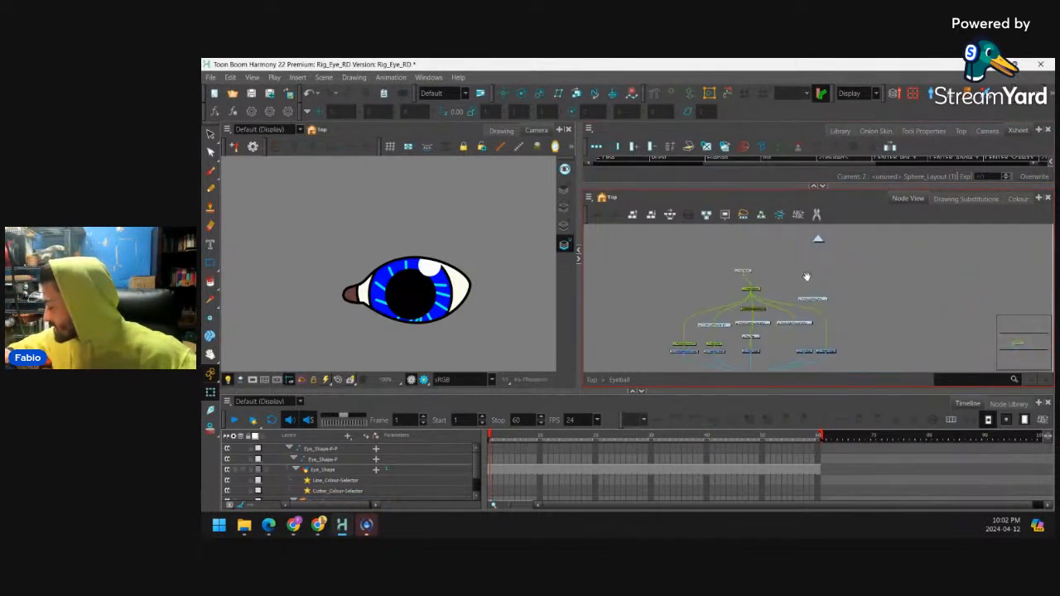
scroll(806, 276, "up", 6)
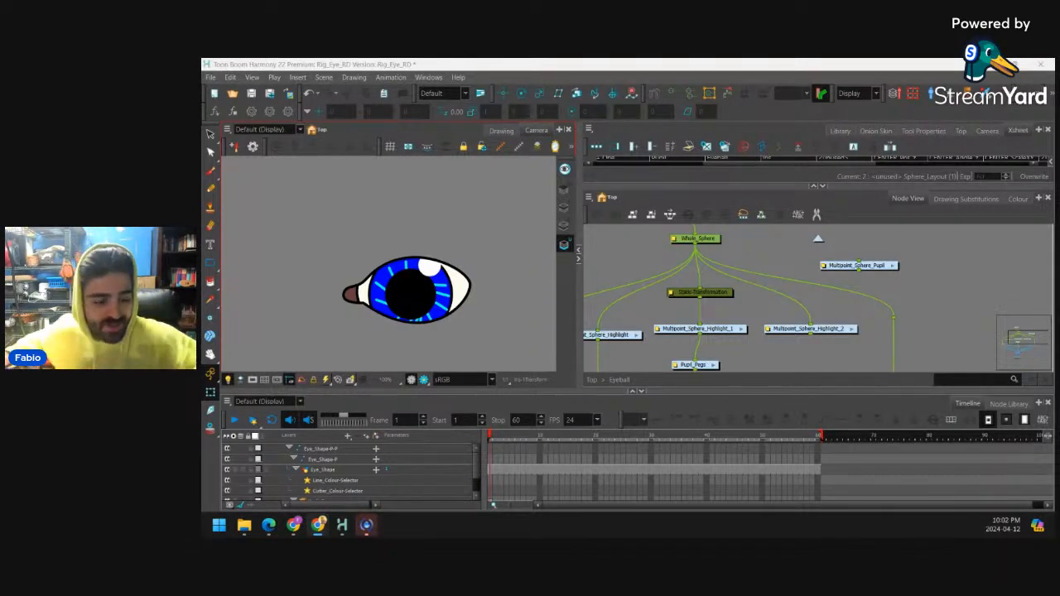
Align the original Multipoint_Sphere_Highlight node with its two copies in the Eyeball network
left_click(741, 251)
key("1")
key("1")
key("1")
key("1")
left_click_drag(728, 287, 776, 268)
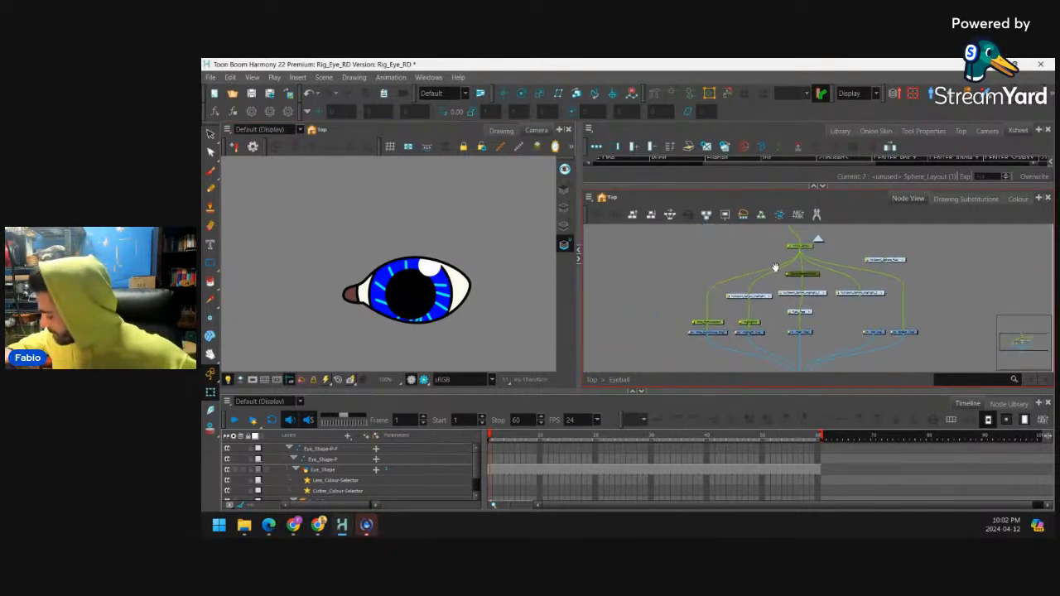
key("2")
key("2")
key("2")
key("2")
left_click_drag(705, 286, 708, 280)
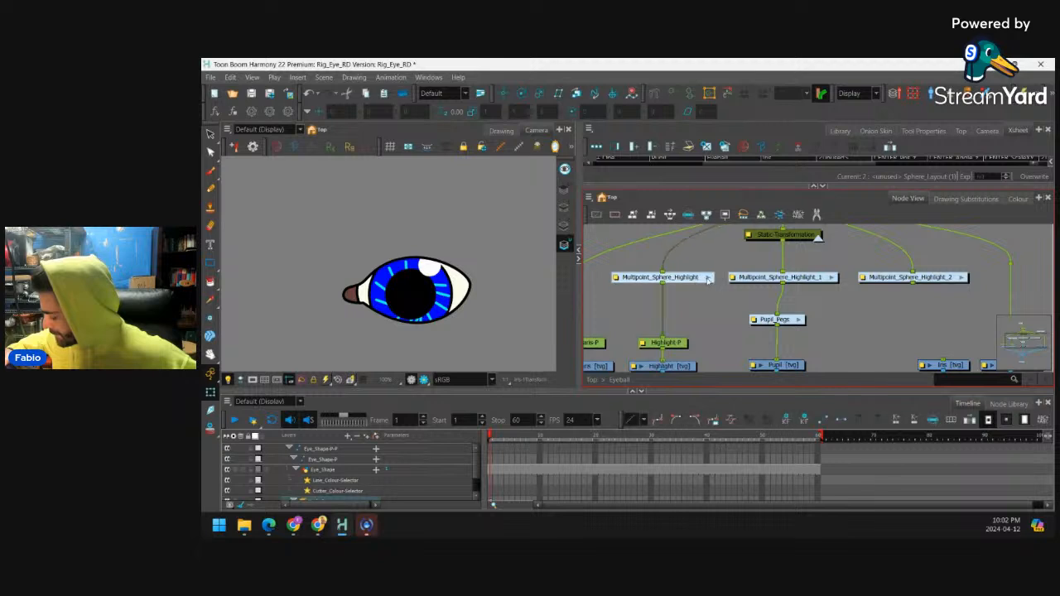
left_click(708, 279)
key("1")
key("1")
key("1")
key("ctrl+shift+e")
key("1")
left_click_drag(1006, 262, 812, 264)
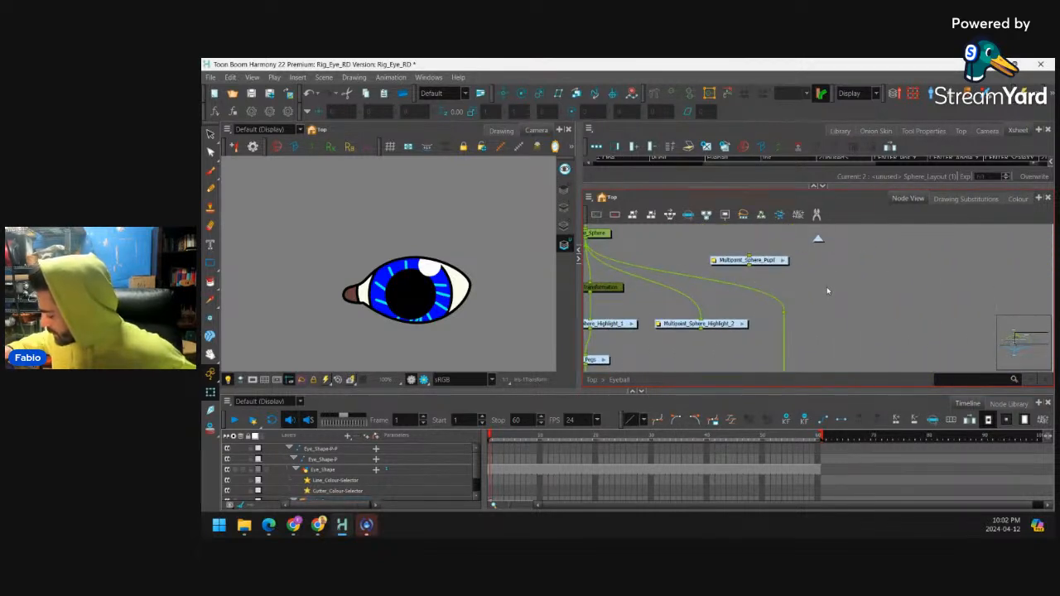
Undo the recent node changes in the Eyeball network back to where the Multipoint_Sphere_Iris node is restored
key("ctrl+z")
key("ctrl+z")
key("ctrl+z")
key("ctrl+z")
key("ctrl+z")
key("ctrl+z")
key("ctrl+z")
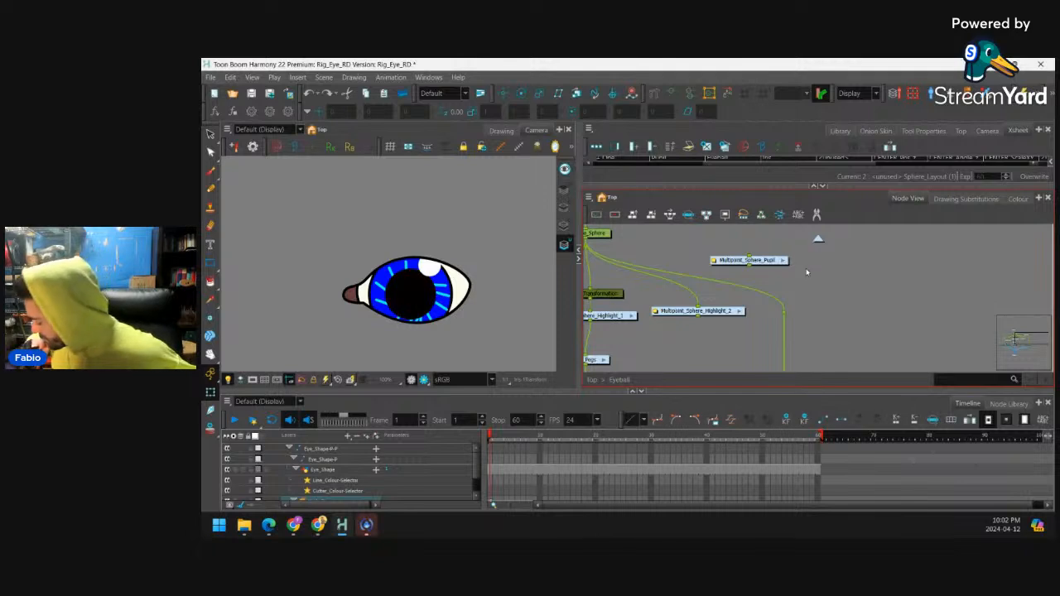
key("ctrl+z")
key("ctrl+z")
key("ctrl+z")
key("ctrl+z")
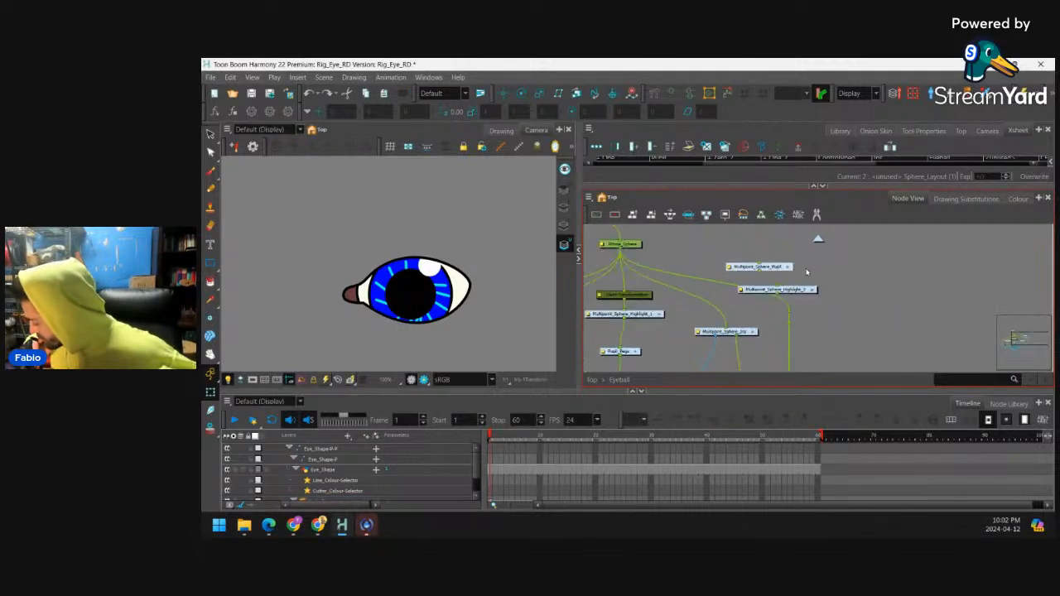
Open the Multipoint_Sphere_Iris group and undo further earlier changes
left_click(789, 299)
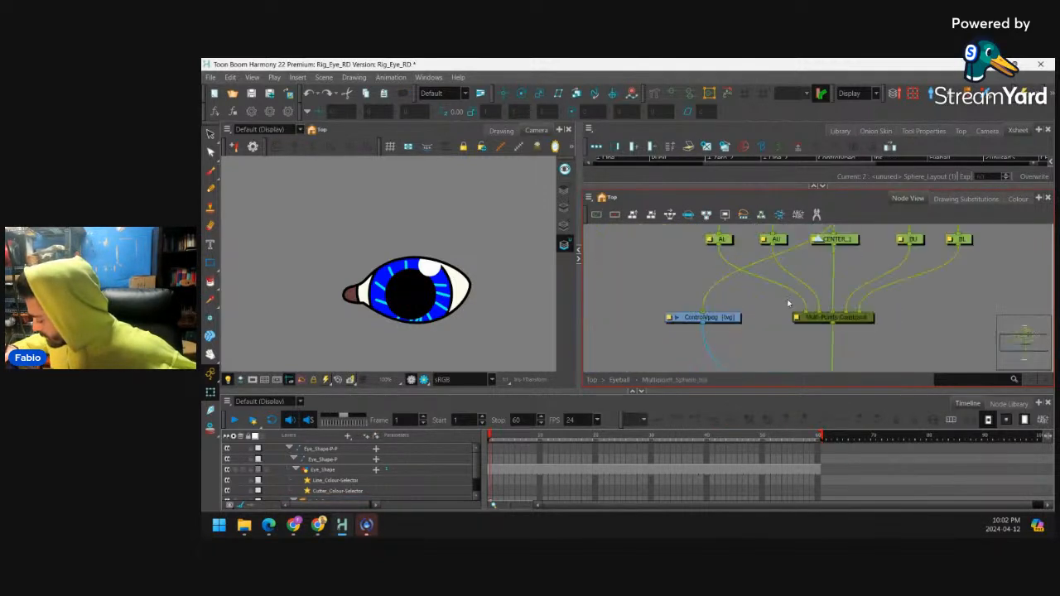
left_click(734, 317)
key("ctrl+z")
key("ctrl+z")
key("ctrl+z")
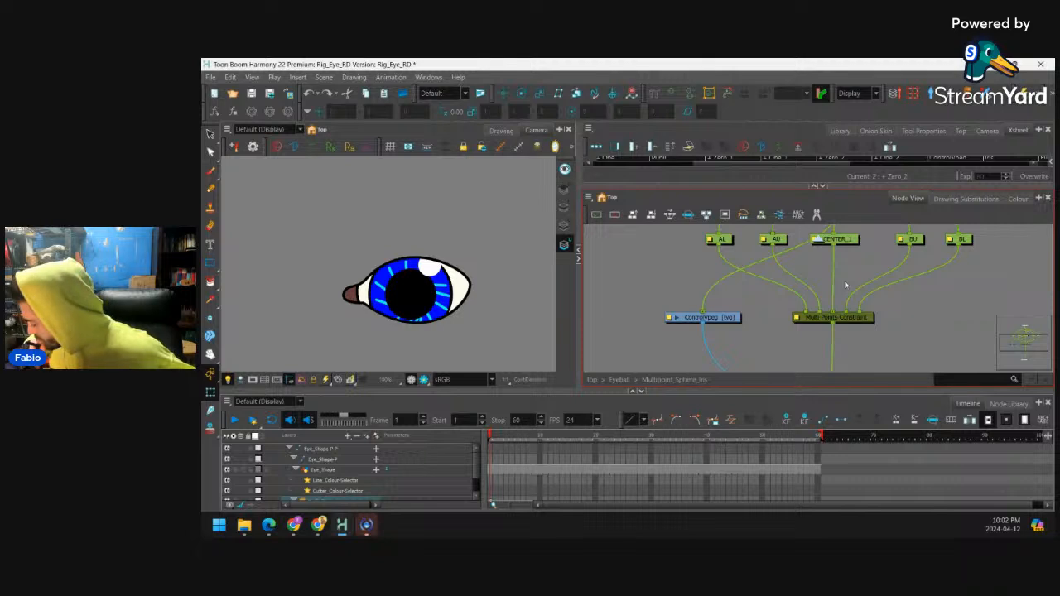
Return to the Eyeball network and undo back to before the Multipoint_Sphere_Highlight copies and the eye shape's colour selectors were added
left_click(817, 240)
key("ctrl+z")
key("ctrl+z")
key("ctrl+z")
key("ctrl+z")
key("ctrl+z")
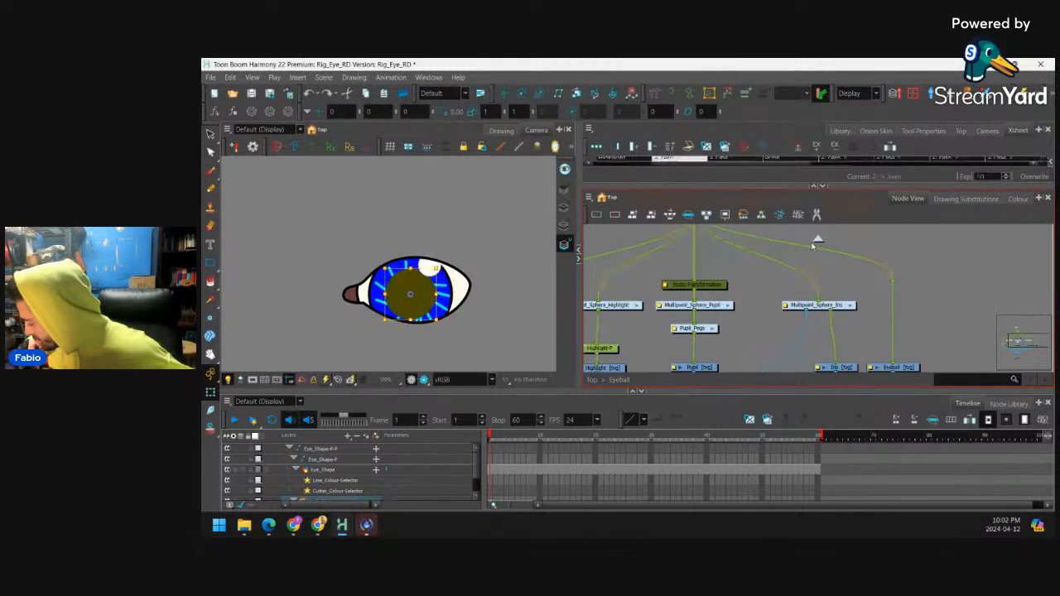
key("ctrl+z")
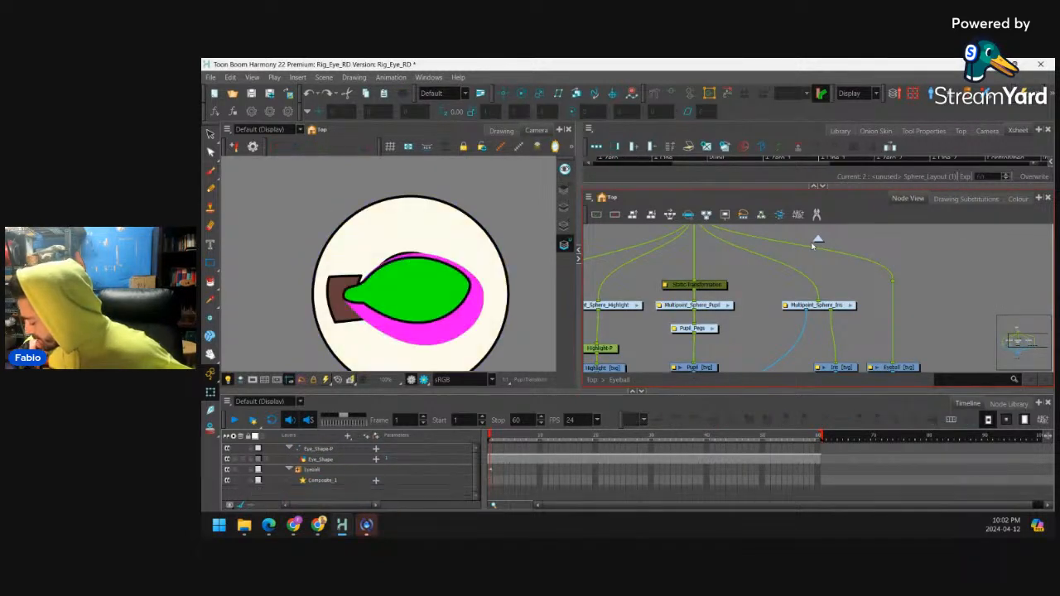
Examine the constraint and center peg nodes inside the Multipoint_Sphere_Highlight group, and return to the Eyeball network
scroll(813, 245, "down", 2)
left_click_drag(762, 275, 783, 270)
left_click(726, 294)
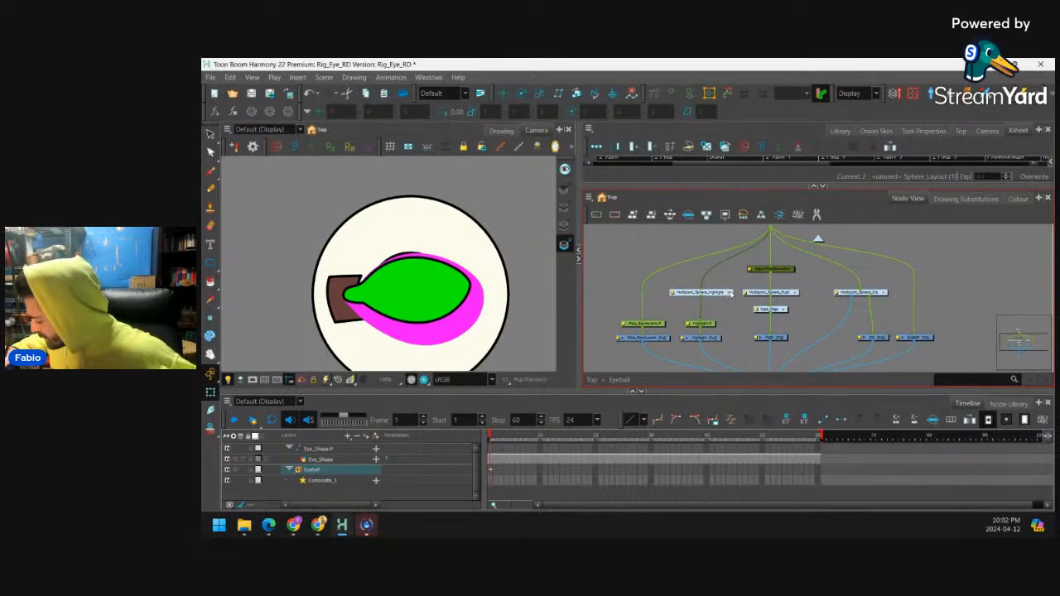
left_click(731, 292)
scroll(794, 328, "up", 5)
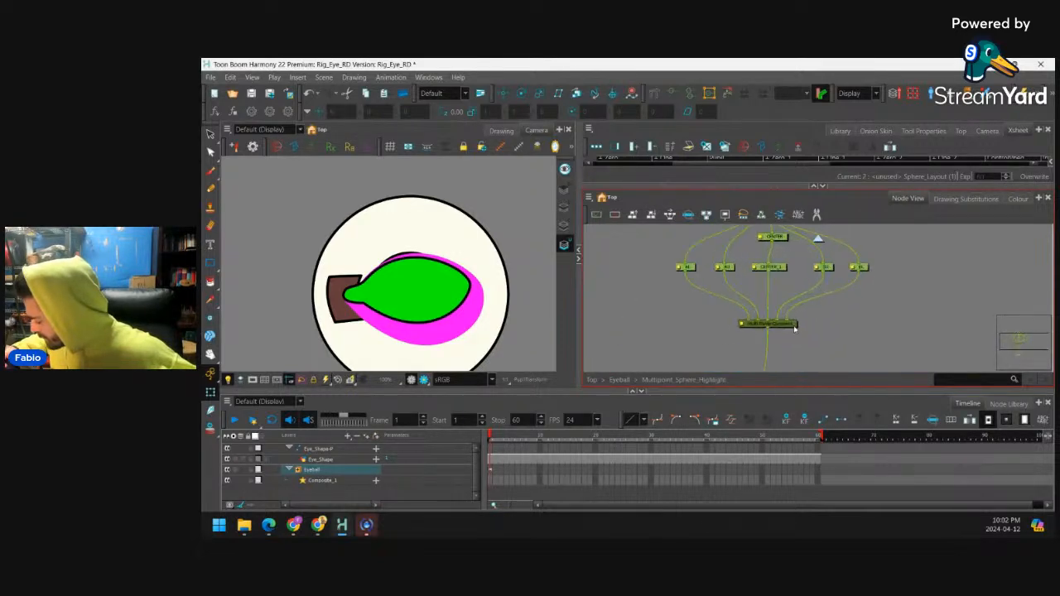
left_click_drag(795, 328, 793, 333)
scroll(802, 298, "down", 3)
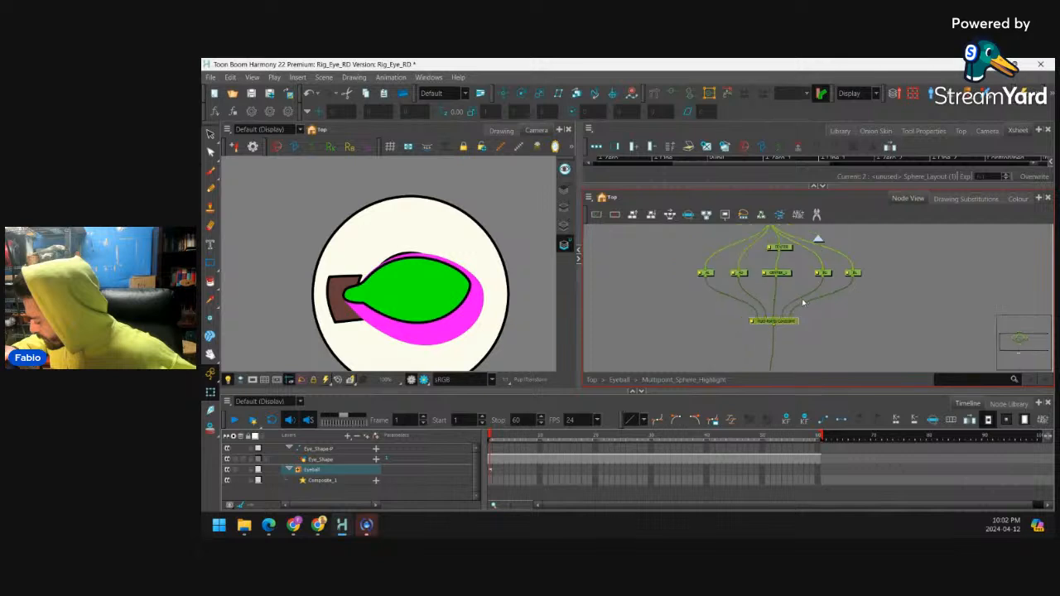
left_click(789, 278)
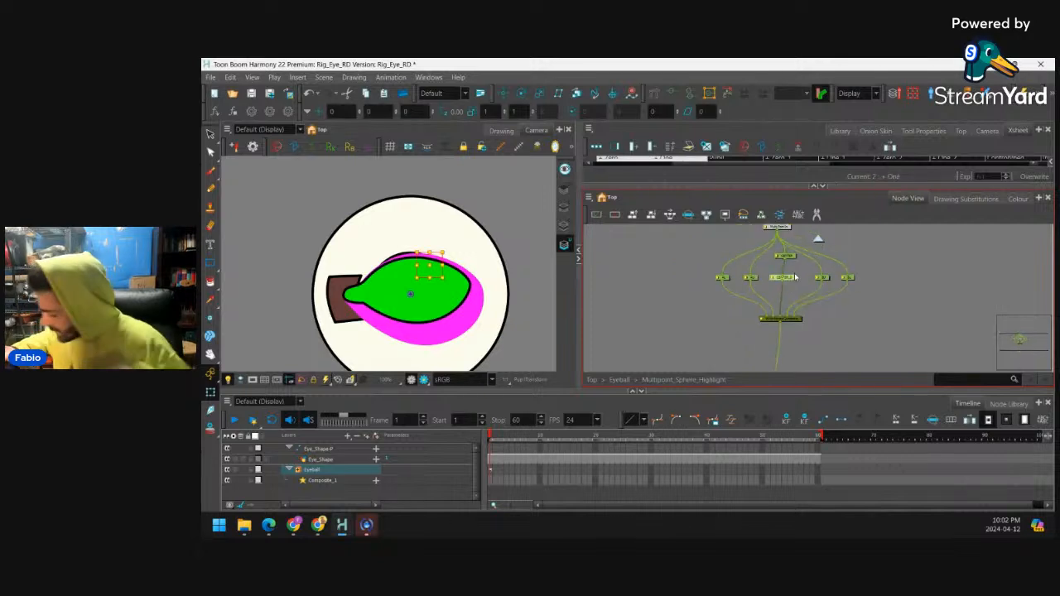
left_click(820, 240)
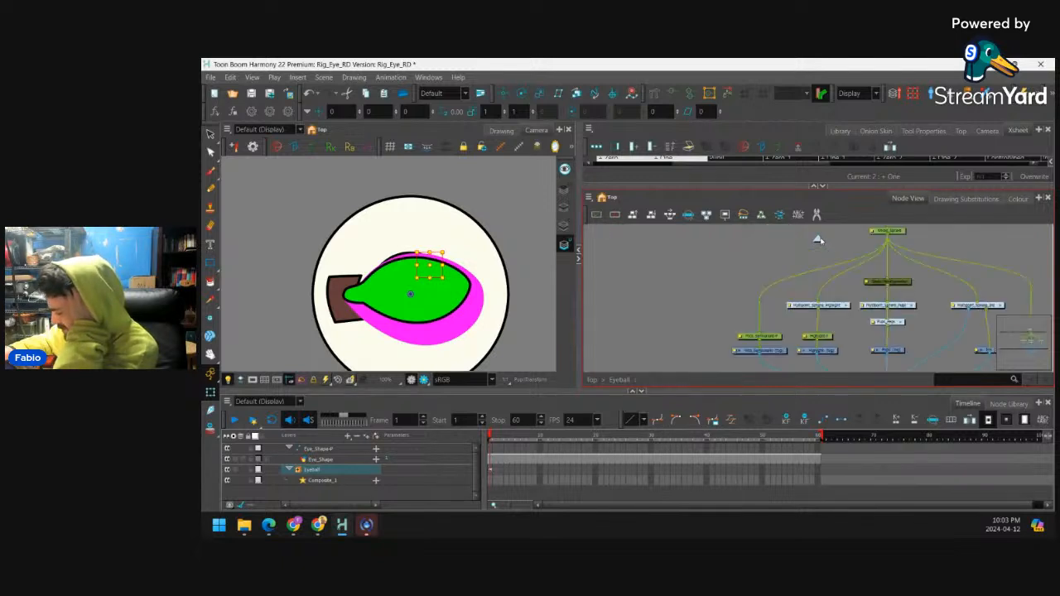
left_click(839, 305)
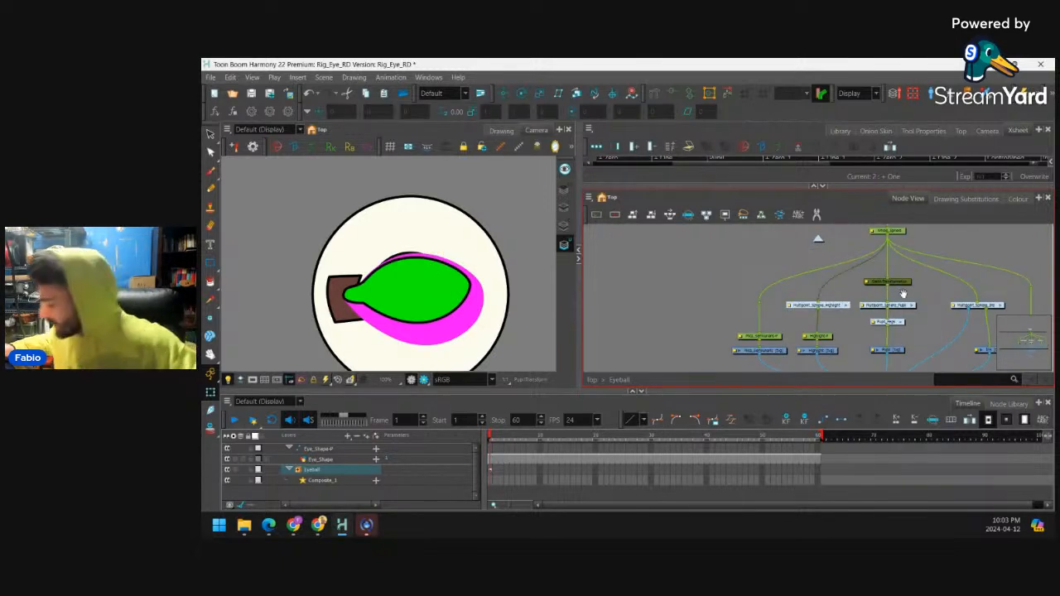
Paste two copies of the Multipoint_Sphere_Highlight group and insert one between Static-Transformation and Pupil_Pegs in place of Multipoint_Sphere_Pupil
left_click_drag(903, 294, 822, 288)
scroll(821, 288, "up", 2)
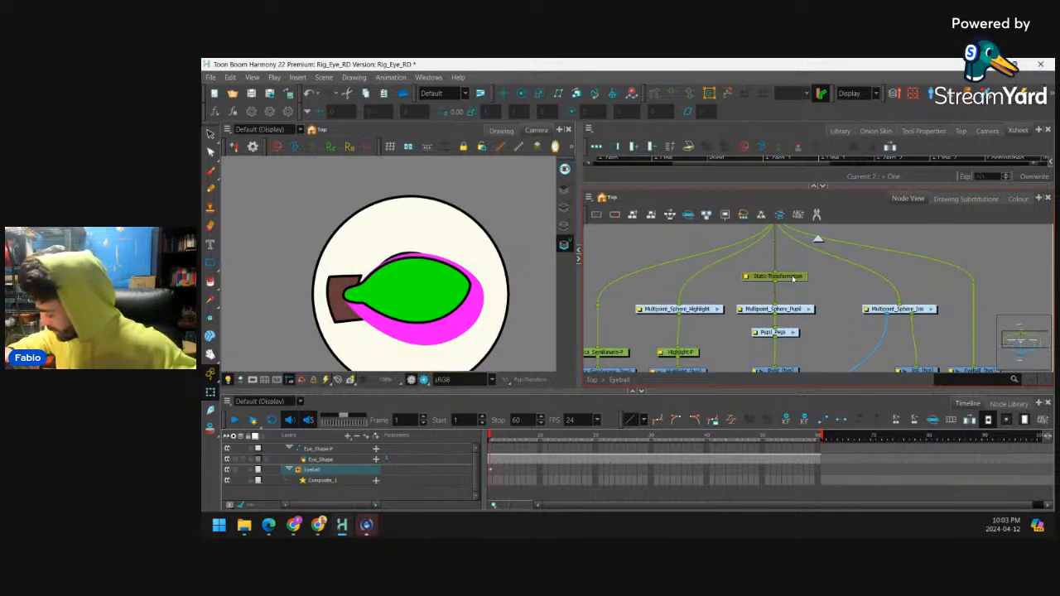
left_click_drag(776, 276, 776, 265)
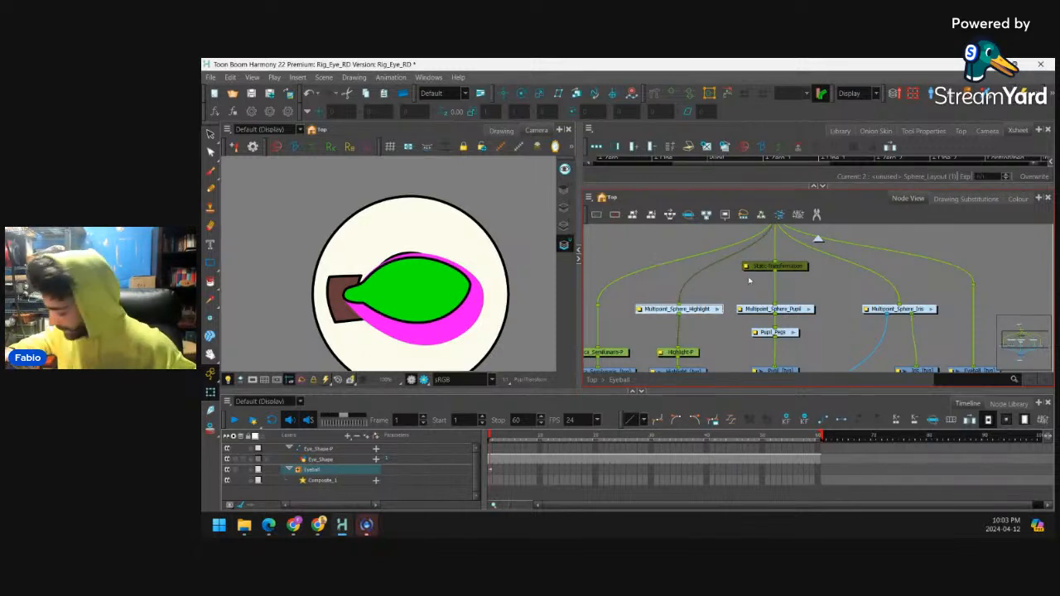
key("ctrl+v")
key("ctrl+v")
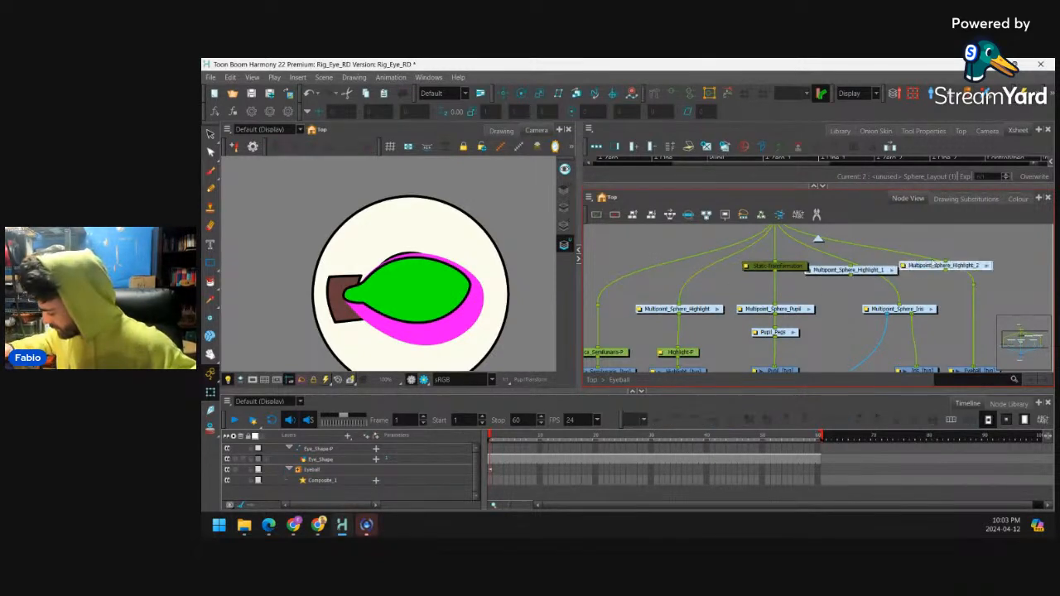
left_click_drag(879, 273, 837, 304)
Copy the control drawing from the Multipoint_Sphere_Iris group into Multipoint_Sphere_Highlight_2, and connect it to that group's Multi-Port-Out
left_click(862, 331)
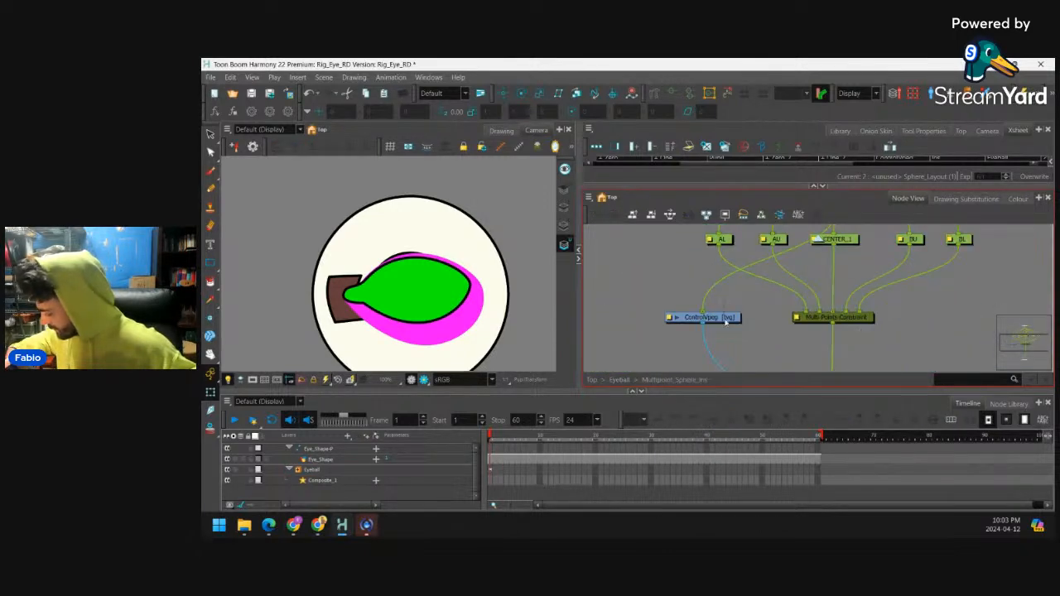
left_click(819, 238)
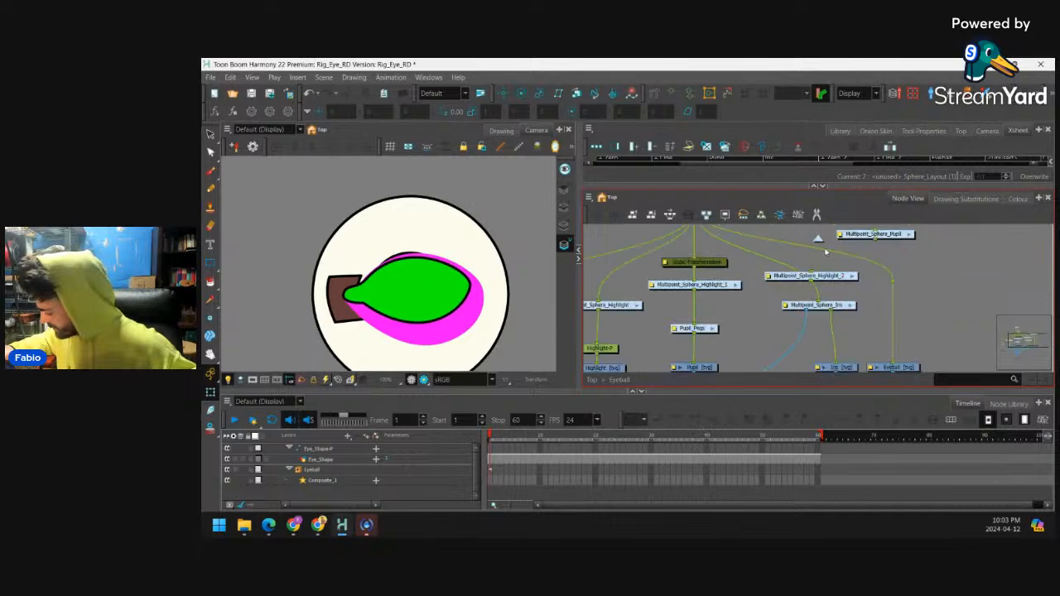
left_click(853, 277)
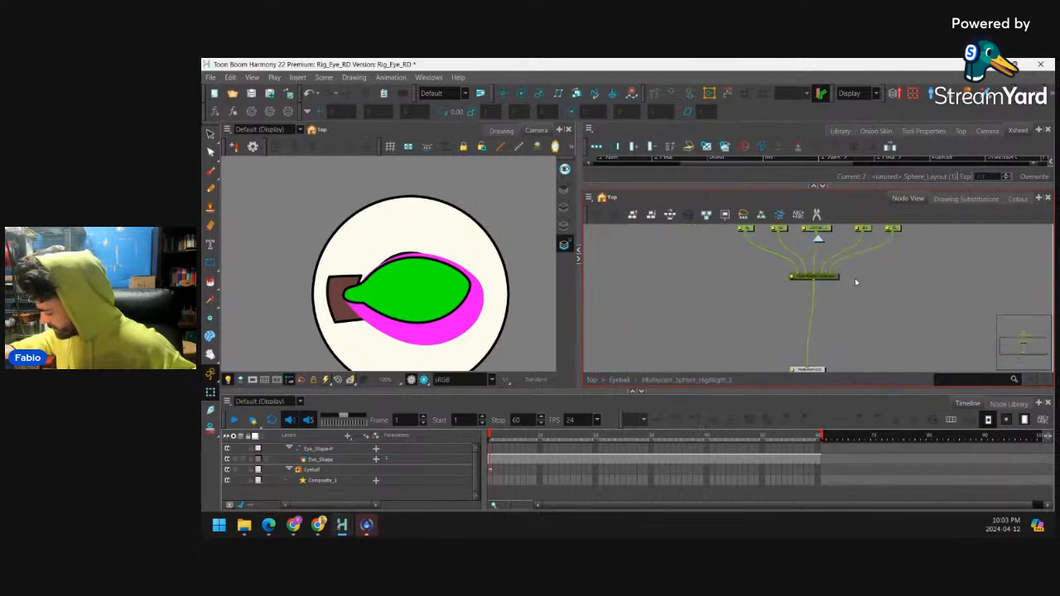
left_click_drag(768, 284, 740, 334)
key("ctrl+v")
scroll(739, 334, "up", 1)
left_click_drag(795, 265, 735, 344)
left_click_drag(742, 348, 772, 339)
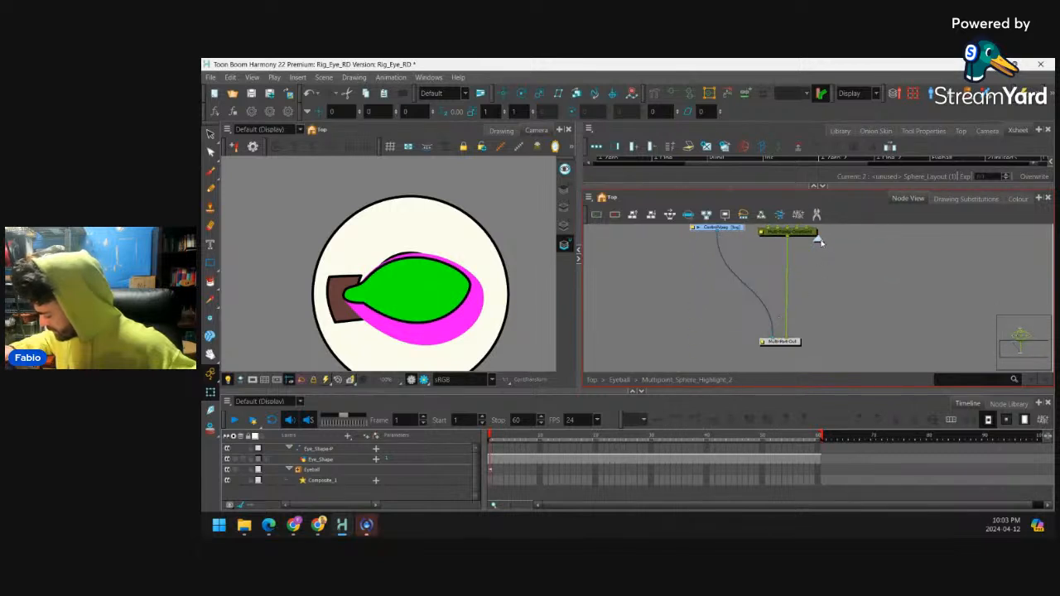
left_click(819, 238)
Replace Multipoint_Sphere_Iris with Multipoint_Sphere_Highlight_2, reconnecting its outputs to the Iris drawing and the Eyeball group's composite
left_click_drag(842, 275, 803, 260)
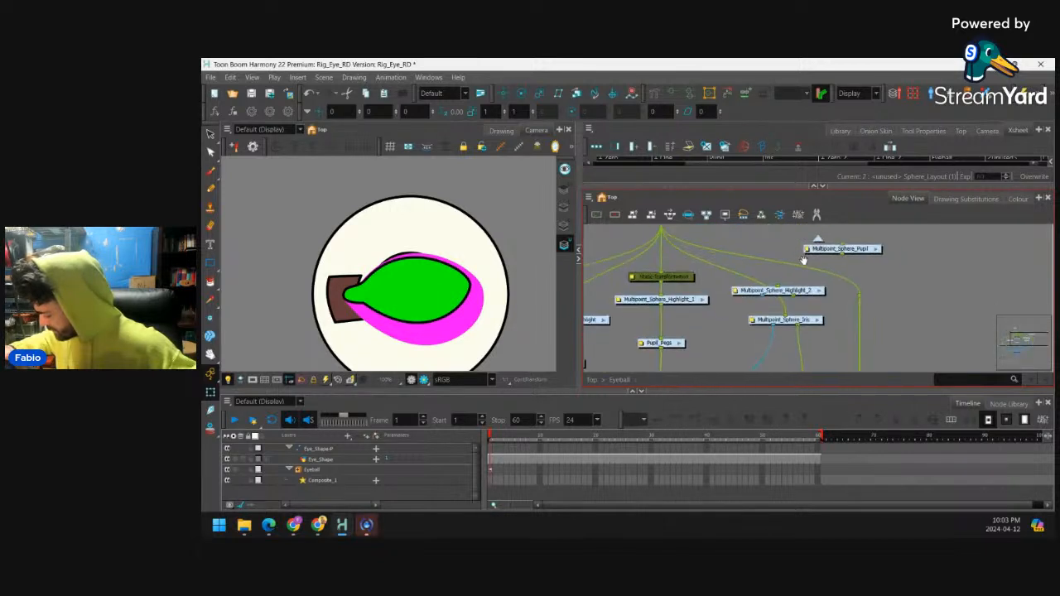
left_click_drag(811, 329, 801, 280)
left_click_drag(785, 247, 807, 330)
left_click(807, 331)
mouse_move(803, 289)
left_mouse_down()
mouse_move(803, 312)
mouse_move(891, 289)
mouse_move(957, 287)
left_mouse_up()
left_click(799, 300)
left_click_drag(759, 273, 785, 249)
left_click_drag(792, 230, 713, 354)
left_click_drag(849, 294, 723, 389)
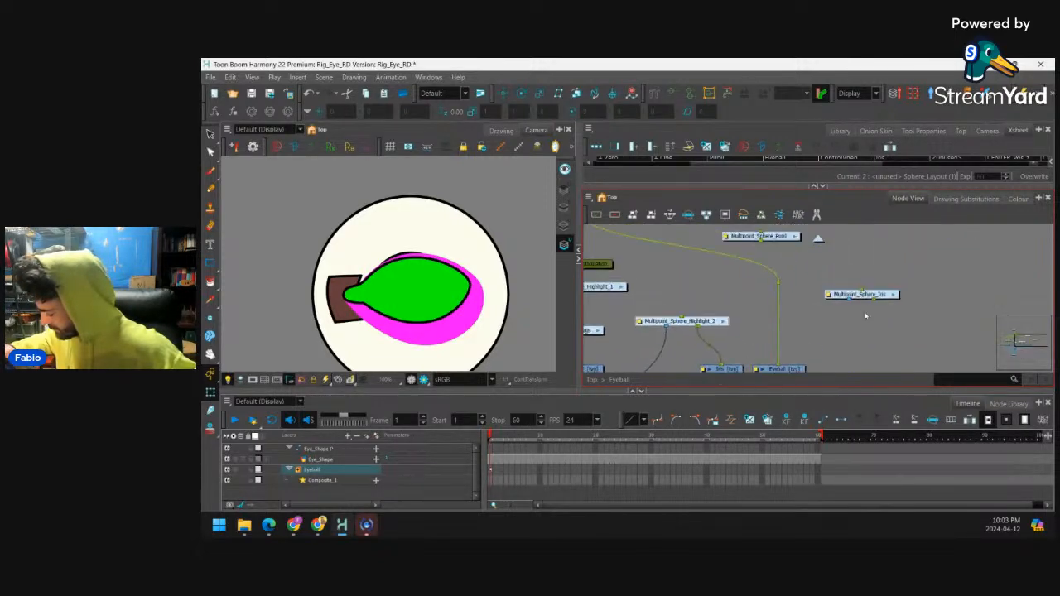
Delete the disconnected Multipoint_Sphere_Iris and Multipoint_Sphere_Pupil groups from the Eyeball network
left_click(879, 297)
key("Delete")
left_click_drag(811, 262, 811, 270)
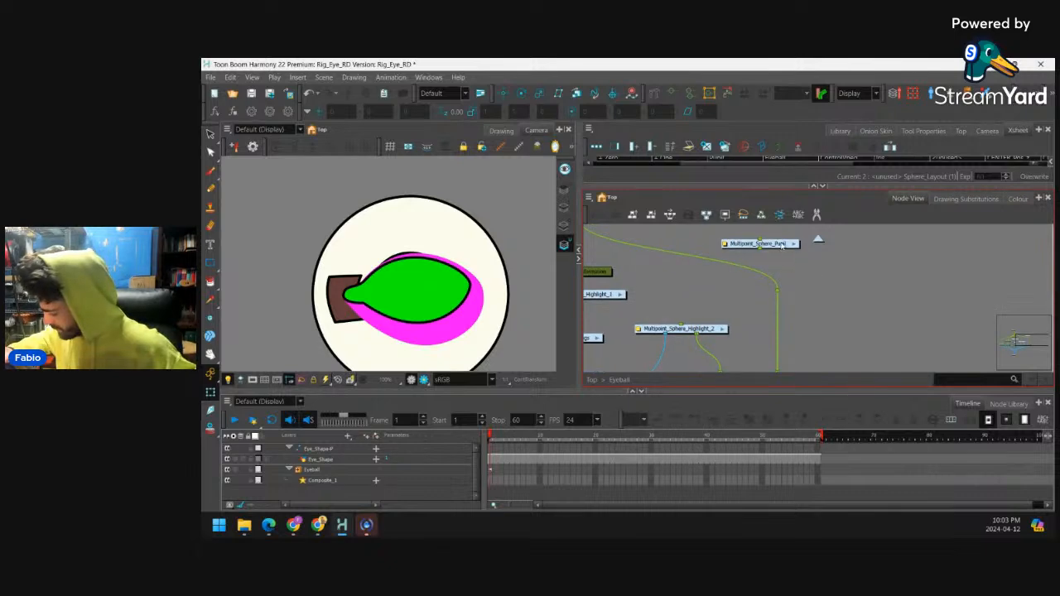
left_click(783, 246)
key("Delete")
left_click_drag(674, 272, 789, 279)
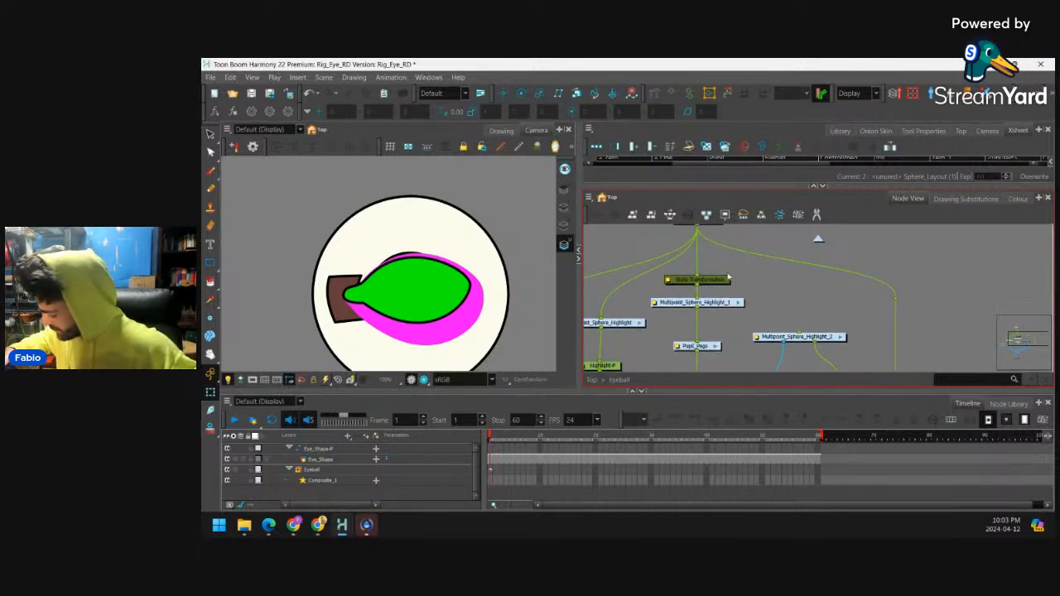
Reposition the Multipoint_Sphere_Highlight_1 and Multipoint_Sphere_Highlight_2 groups in the network, and check inside Multipoint_Sphere_Highlight
left_click_drag(726, 271, 721, 298)
left_click_drag(692, 253, 701, 264)
left_click_drag(786, 313, 838, 337)
left_click_drag(717, 329, 727, 346)
left_click(635, 351)
left_click_drag(829, 298, 797, 318)
left_click(818, 238)
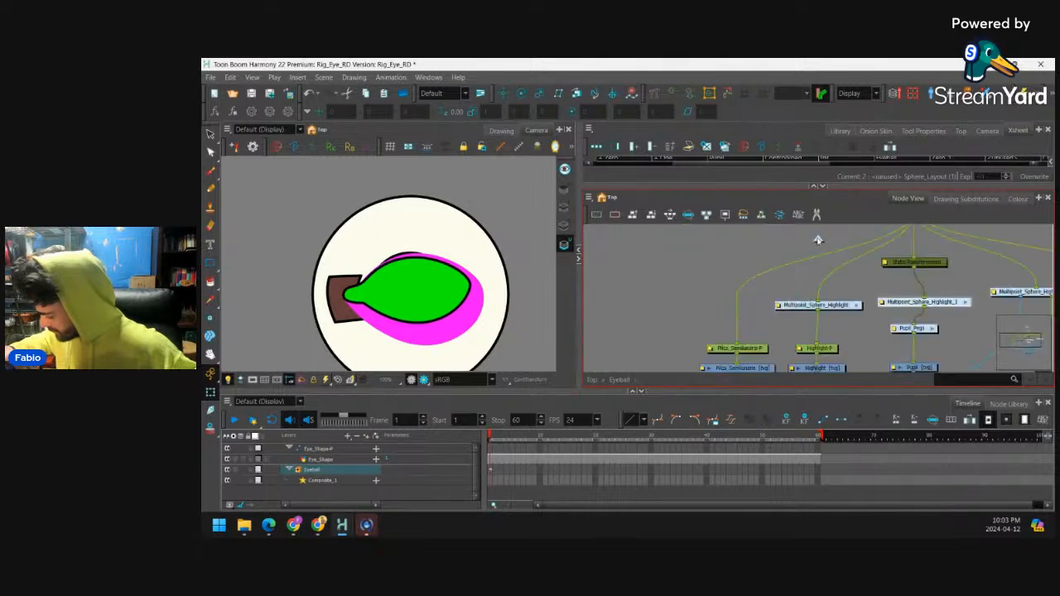
Check the Highlight and Plica_Semilunaris drawings in the Eyeball group, and return to the top-level network
scroll(819, 266, "down", 2)
left_click_drag(895, 326, 823, 287)
scroll(823, 294, "up", 3)
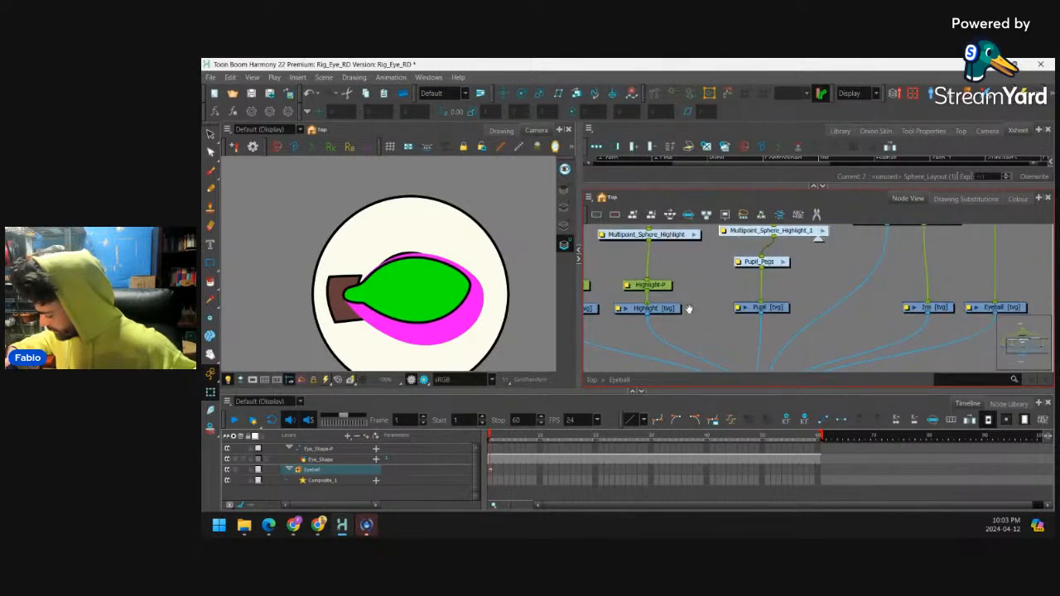
left_click(669, 310)
left_click_drag(708, 301, 782, 301)
left_click(657, 307)
left_click(818, 237)
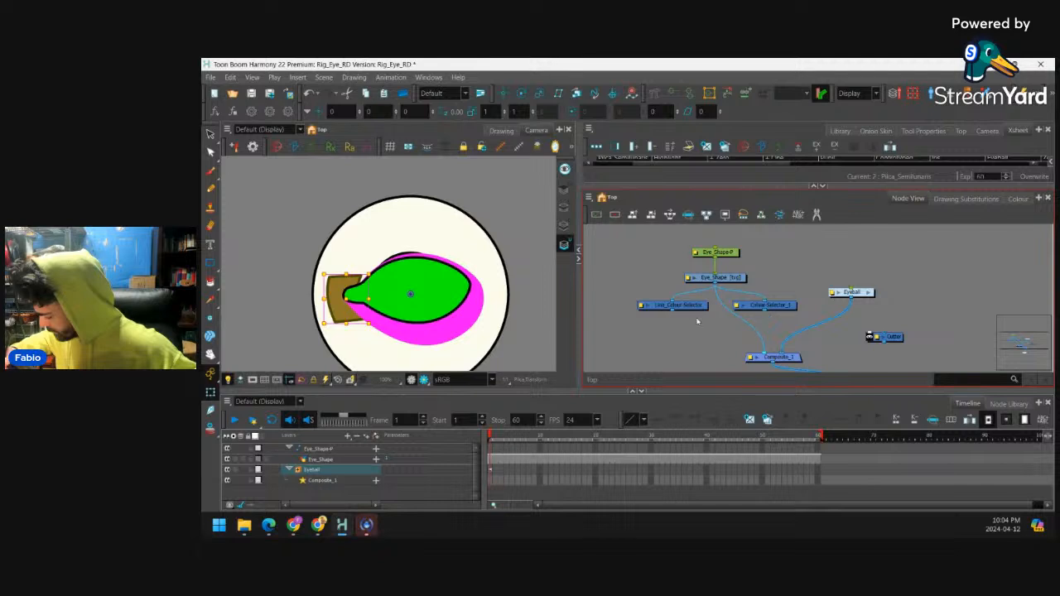
Insert the Cutter between Eyeball and Composite_1 with Colour-Selector_1 as its matte, and connect Line_Colour-Selector to Composite_1
left_click_drag(716, 333, 765, 353)
left_click_drag(894, 338, 804, 359)
left_click(794, 328)
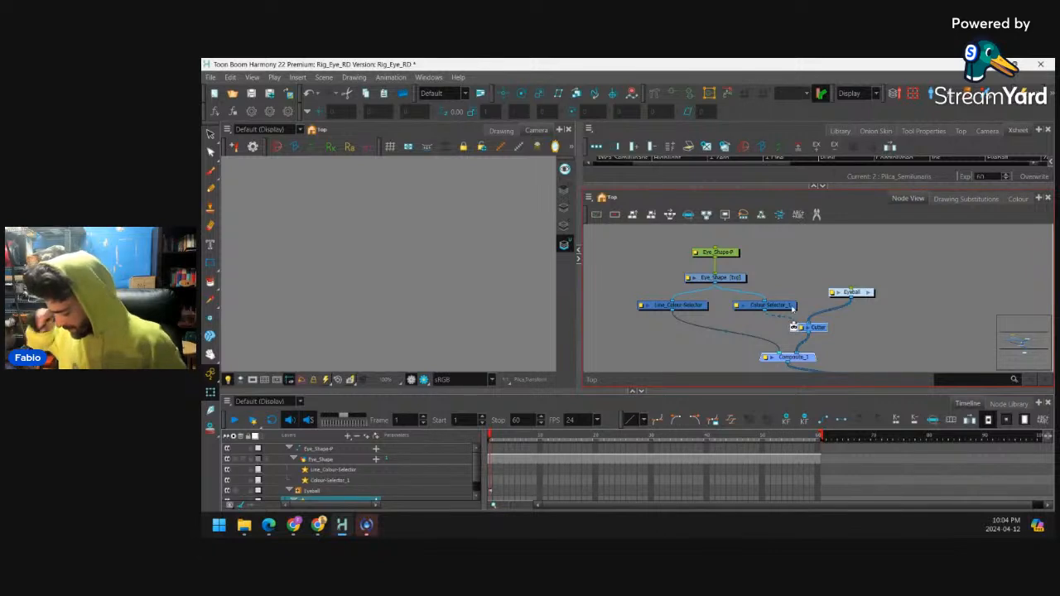
Add the Cutter colour from the Rig_Eye_RD palette to Colour-Selector_1
double_click(738, 312)
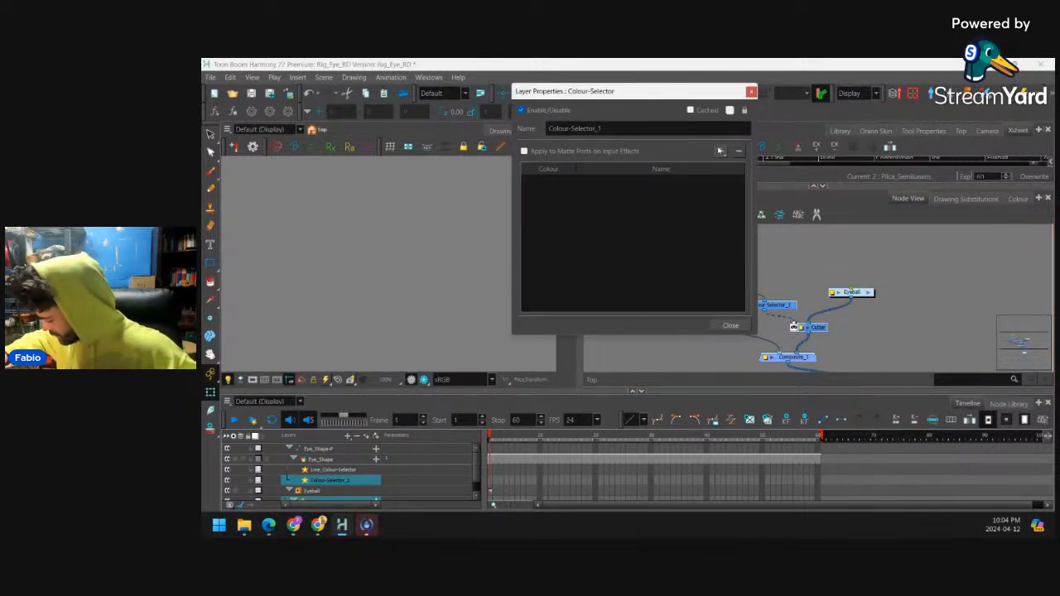
left_click(721, 151)
mouse_move(750, 168)
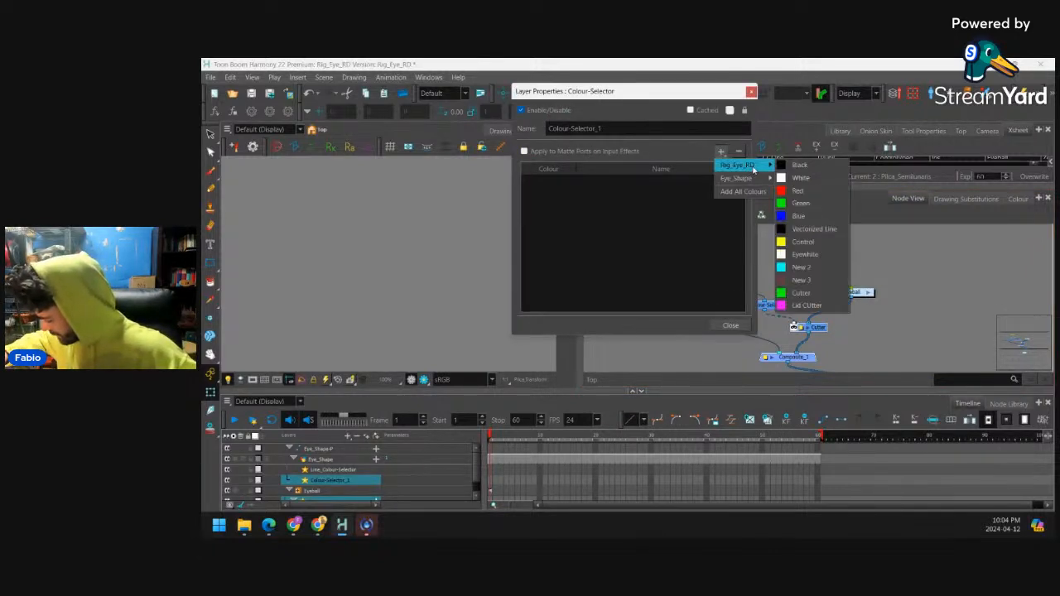
left_click(800, 293)
left_click(729, 326)
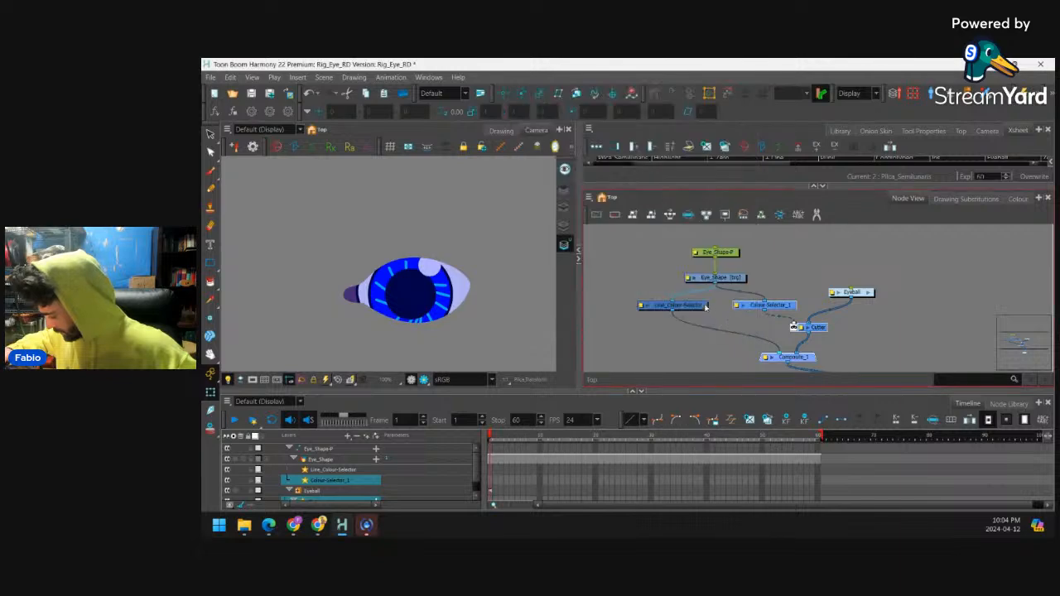
Add the Black colour from the Rig_Eye_RD palette to Line_Colour-Selector
double_click(642, 307)
left_click(720, 151)
mouse_move(745, 165)
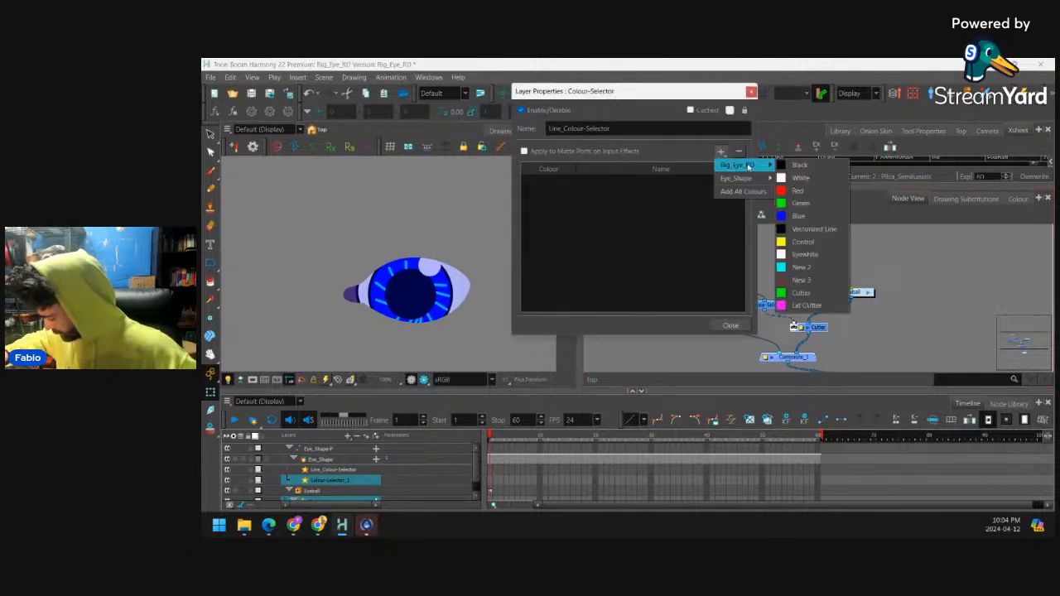
left_click(799, 165)
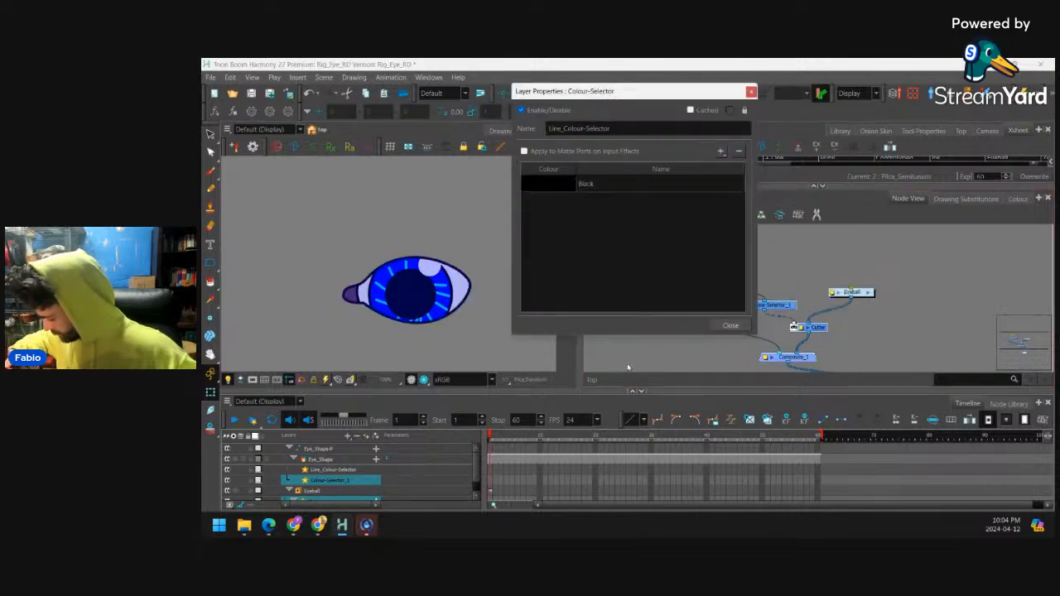
left_click(730, 325)
Test the eye mask by moving the iris toward the upper outer corner of the eye
scroll(472, 242, "up", 2)
left_click(513, 315)
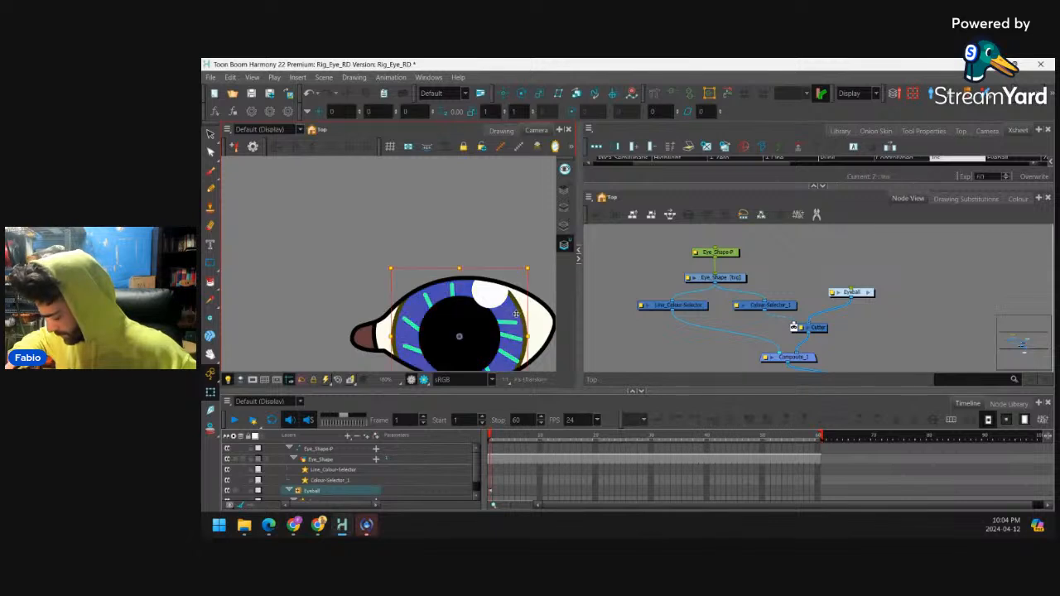
left_click_drag(512, 314, 480, 234)
key("1")
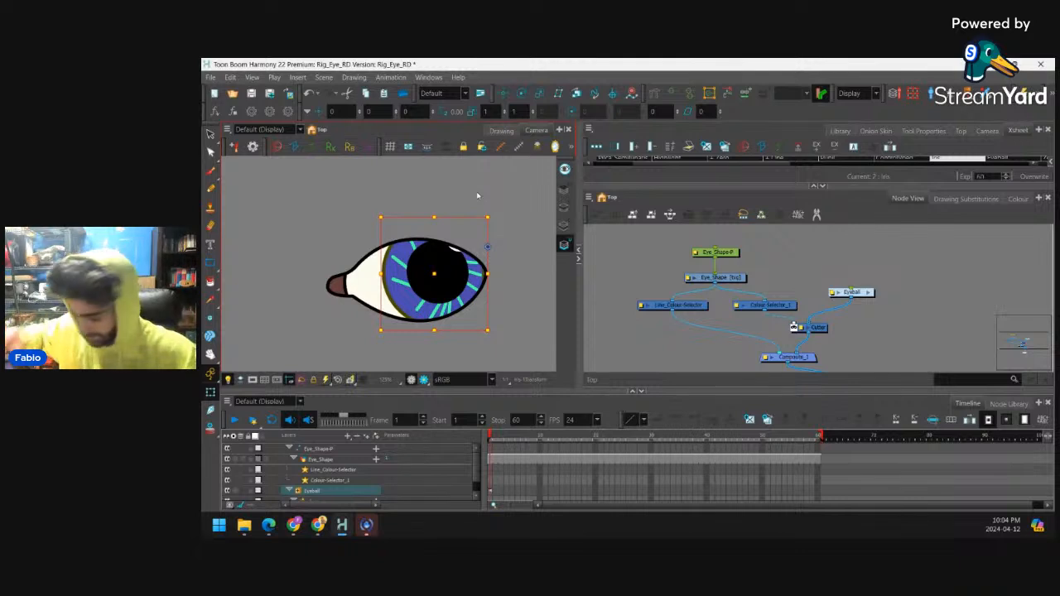
left_click(439, 286, "shift")
left_click(511, 273)
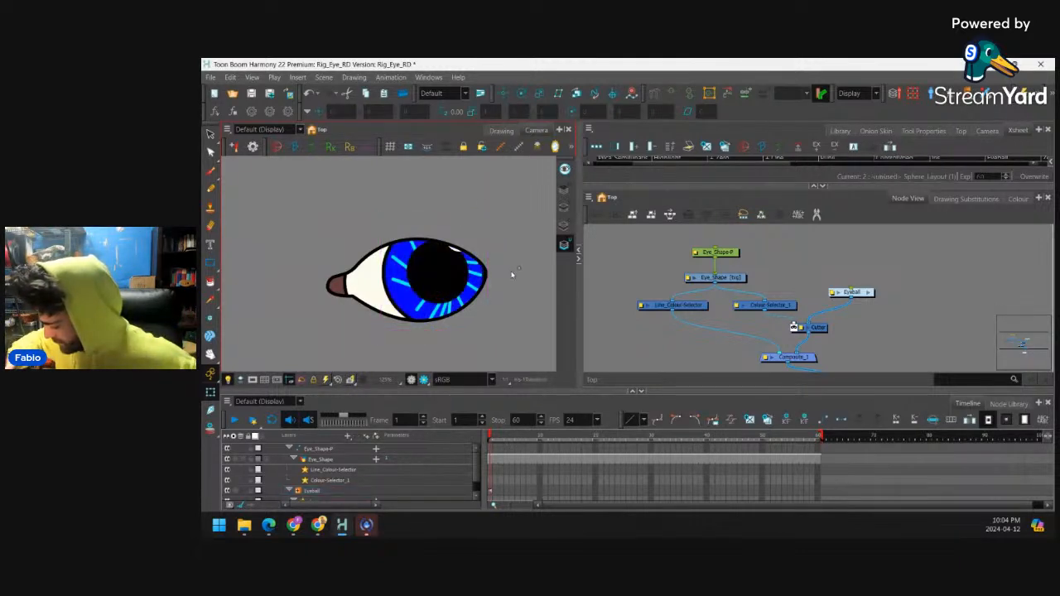
Try moving the pupil and iris back toward the inner corner, and undo all the test moves
left_click(475, 280)
mouse_move(441, 291)
left_mouse_down()
mouse_move(410, 294)
mouse_move(427, 290)
mouse_move(421, 275)
mouse_move(378, 293)
mouse_move(379, 307)
mouse_move(460, 288)
mouse_move(423, 238)
mouse_move(438, 220)
mouse_move(437, 248)
mouse_move(408, 290)
mouse_move(361, 312)
mouse_move(352, 291)
mouse_move(400, 298)
mouse_move(480, 282)
mouse_move(363, 286)
mouse_move(408, 275)
left_mouse_up()
key("ctrl+z")
key("ctrl+z")
key("ctrl+z")
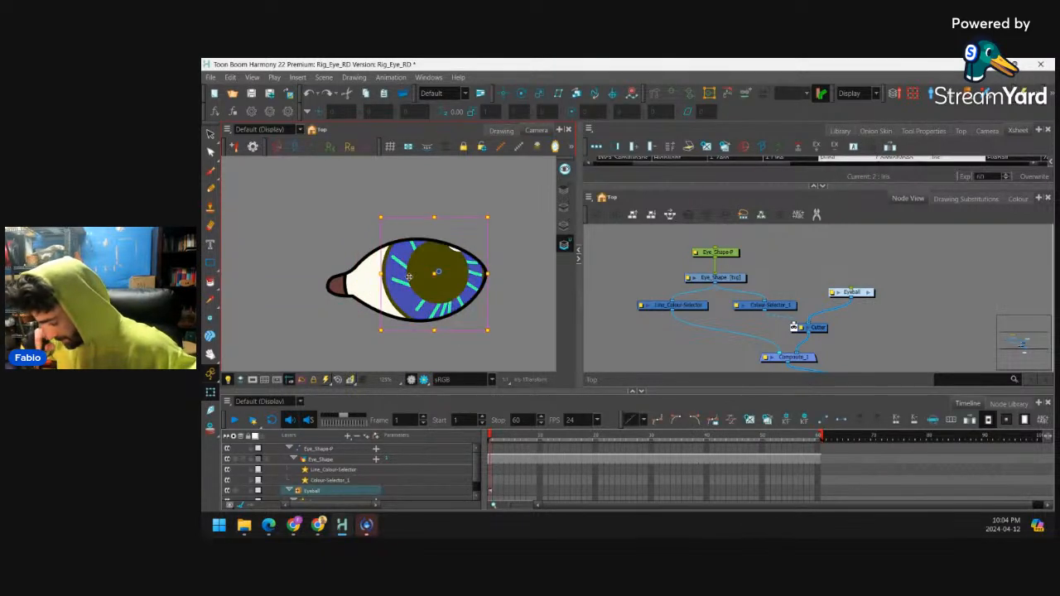
key("ctrl+z")
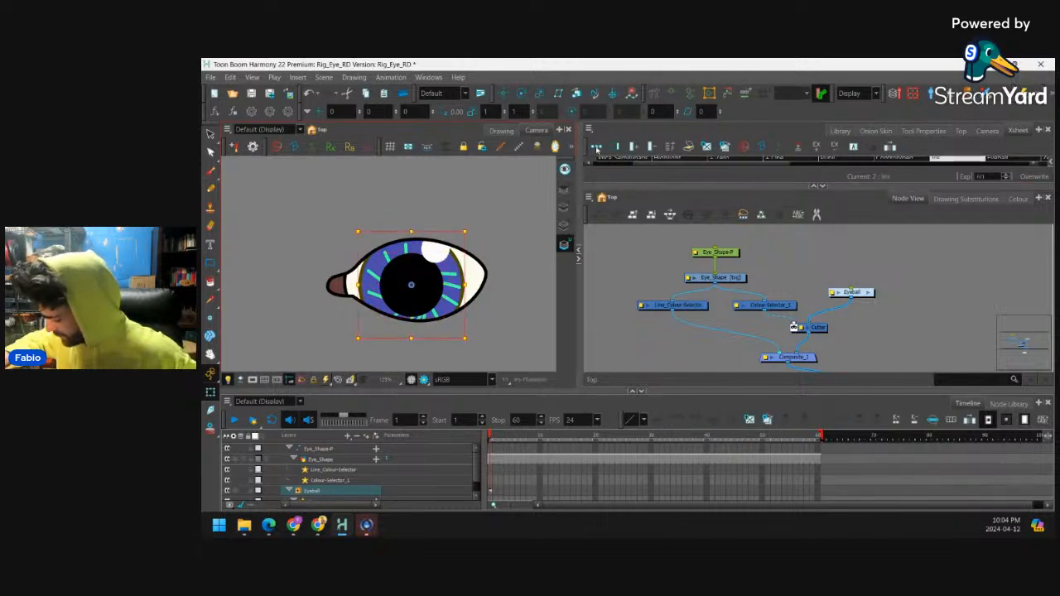
Examine how the iris, highlight and plica layers connect to their pegs, including the nodes inside Multipoint_Sphere_Highlight_2
left_click(461, 280)
left_click(461, 280)
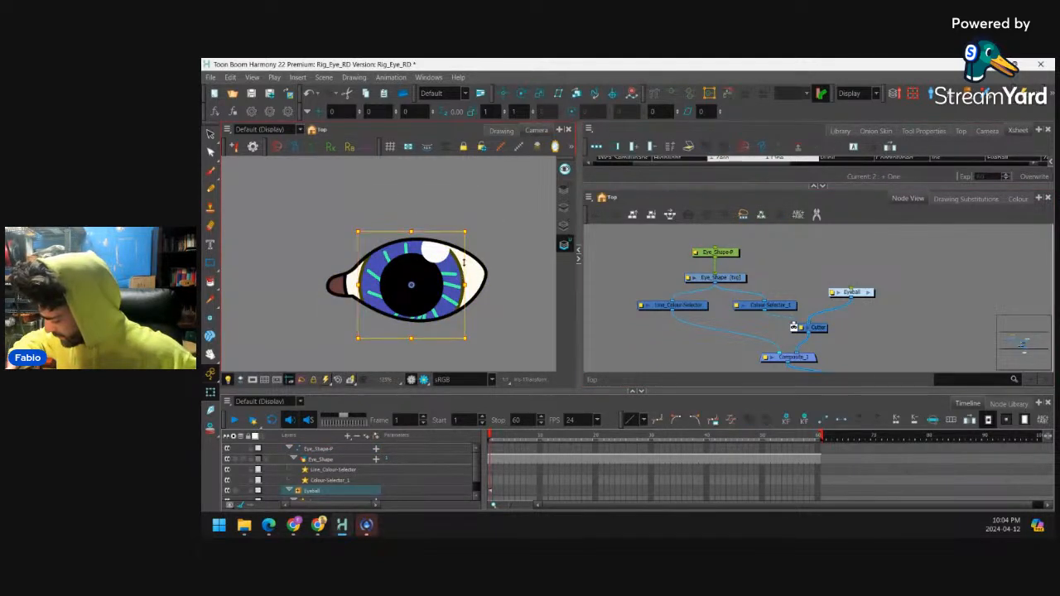
key("o")
scroll(802, 292, "up", 5)
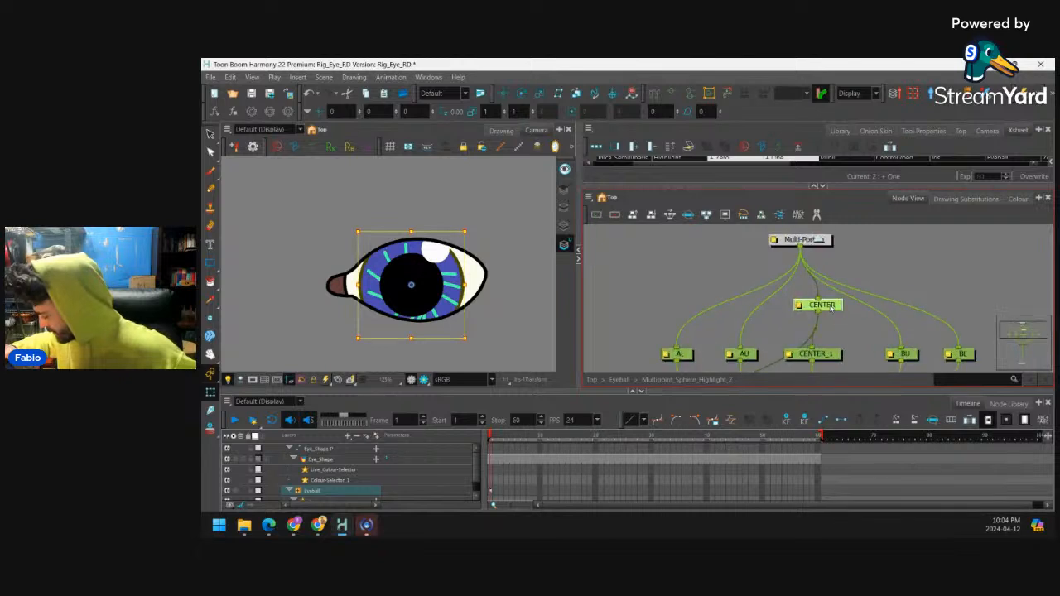
left_click(818, 241)
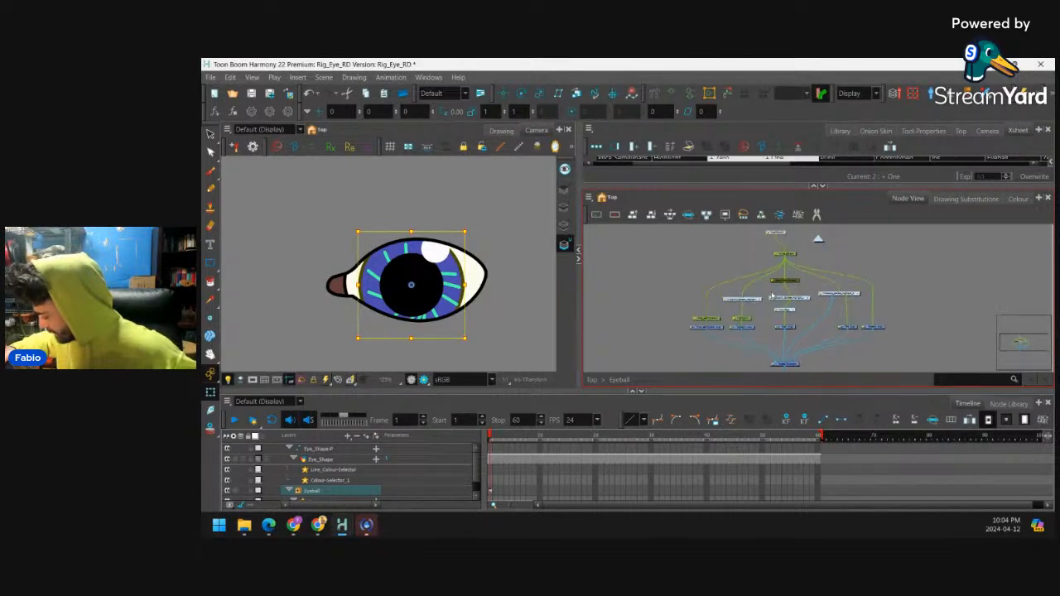
left_click(650, 313)
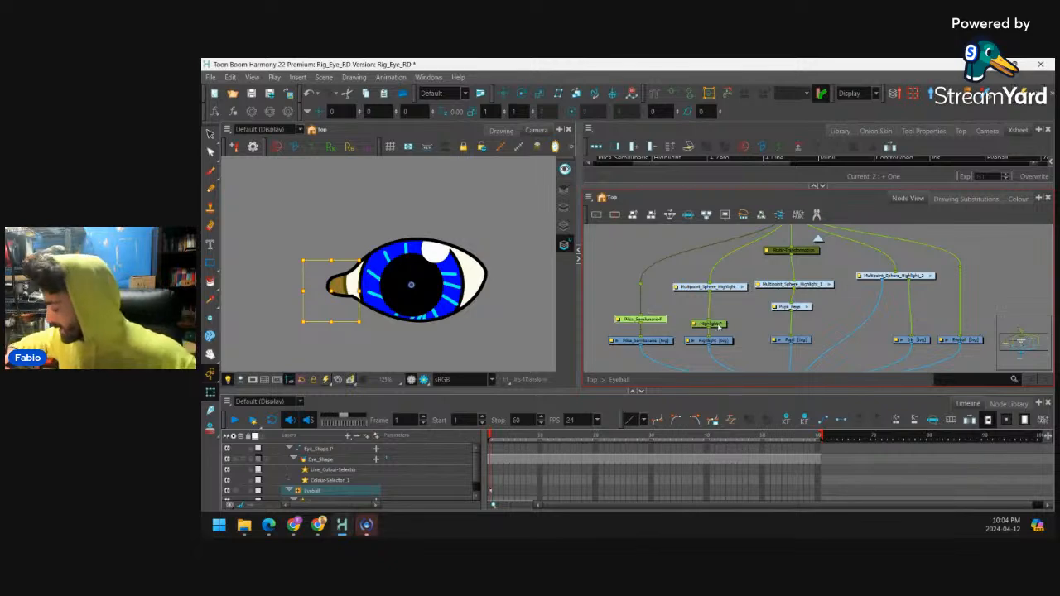
left_click(717, 326)
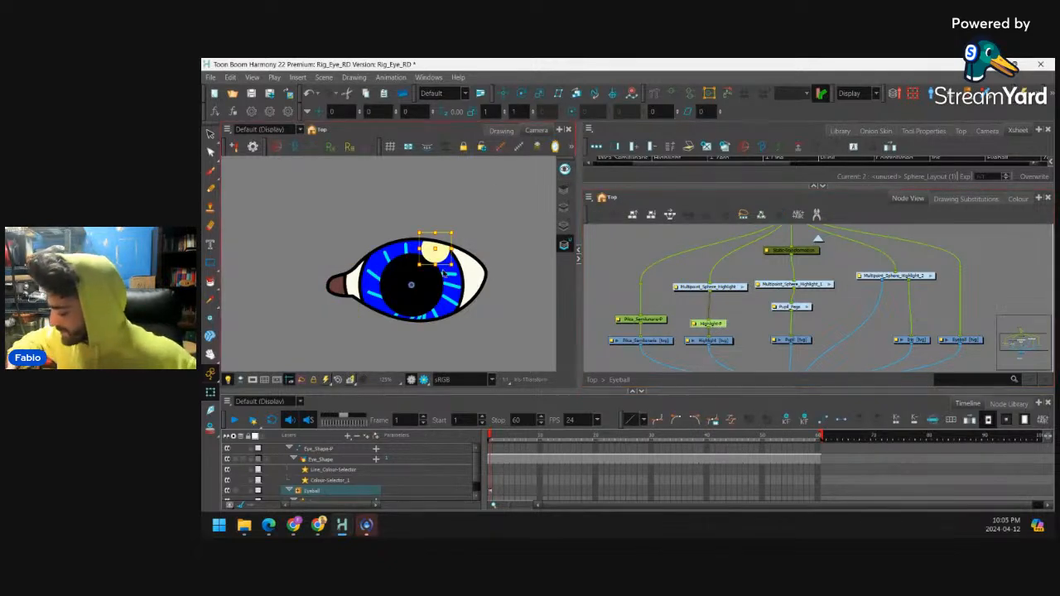
left_click(445, 275)
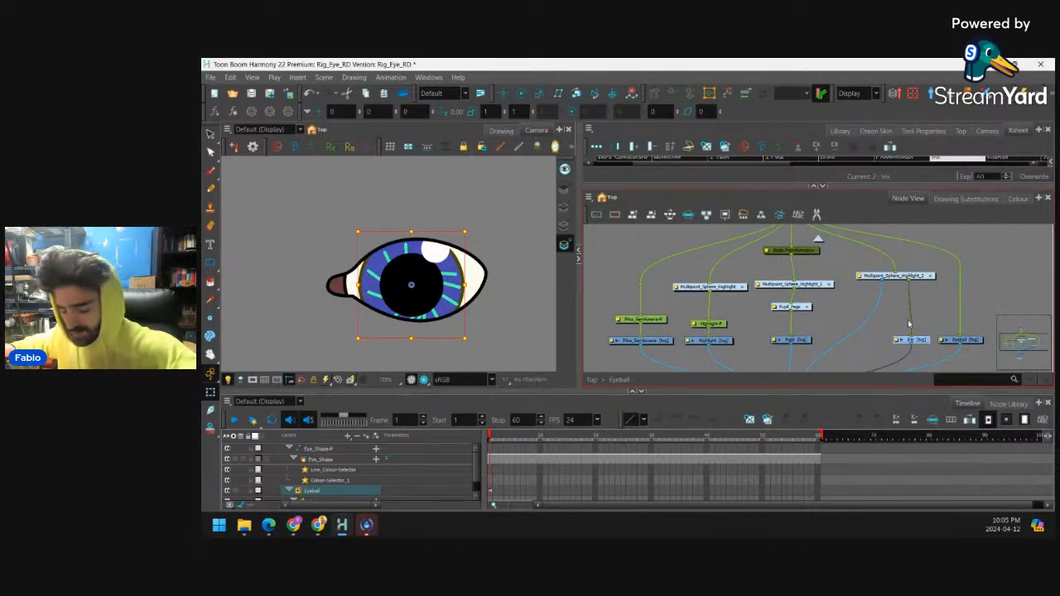
left_click_drag(928, 324, 808, 334)
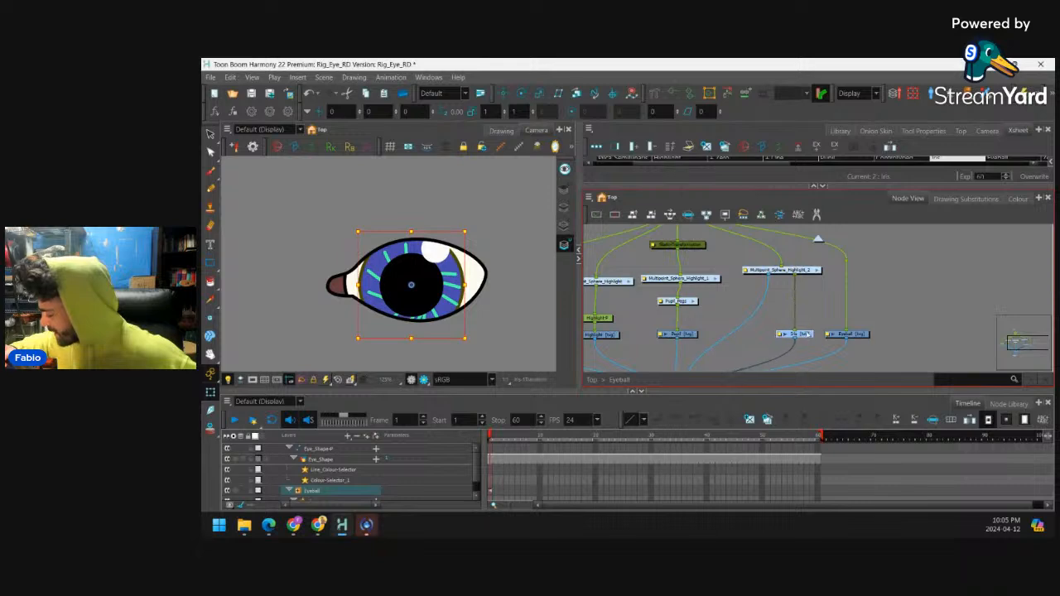
left_click(818, 270)
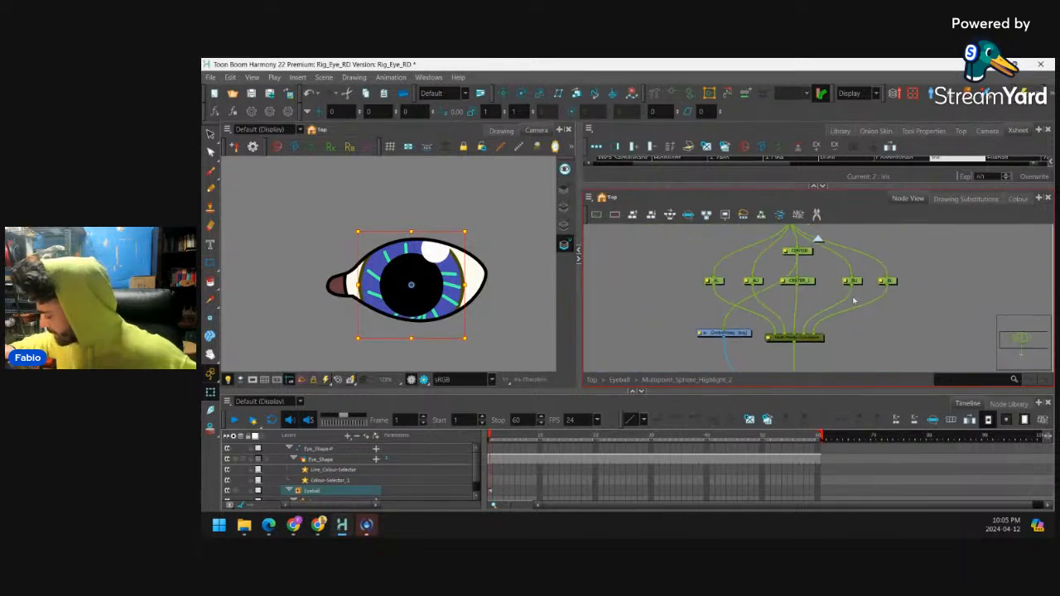
left_click_drag(817, 301, 809, 355)
left_click(819, 240)
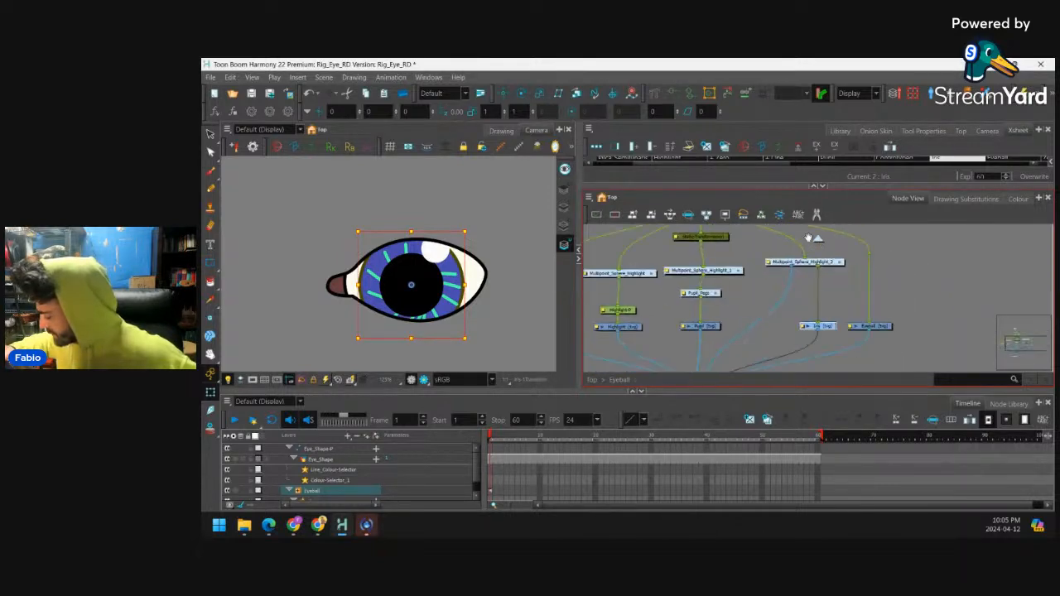
Try transforming the iris in the camera view, and undo the change
left_click(826, 340)
left_click(461, 263)
left_click_drag(469, 227, 504, 230)
key("ctrl+z")
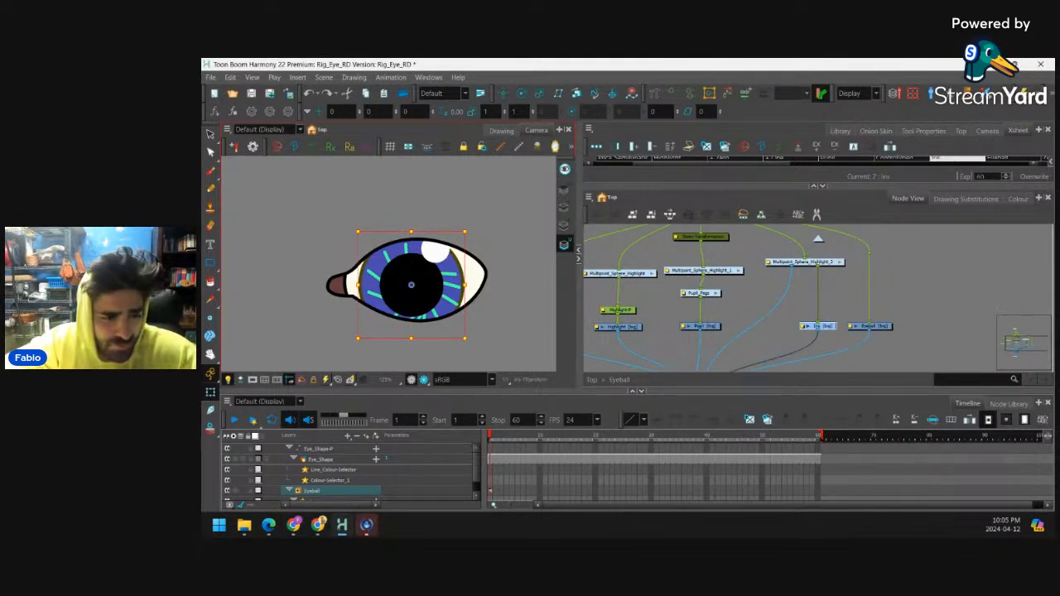
Return to the top-level network and add a parent peg to the Eyeball group
key("alt+Tab")
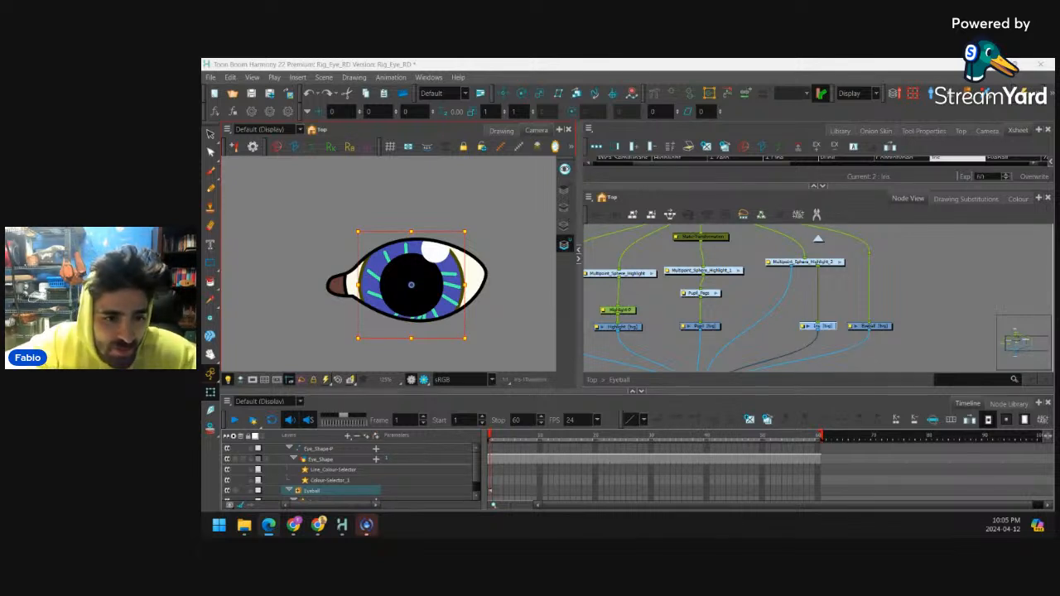
left_click(819, 240)
left_click_drag(767, 271, 841, 262)
left_click_drag(755, 244, 866, 316)
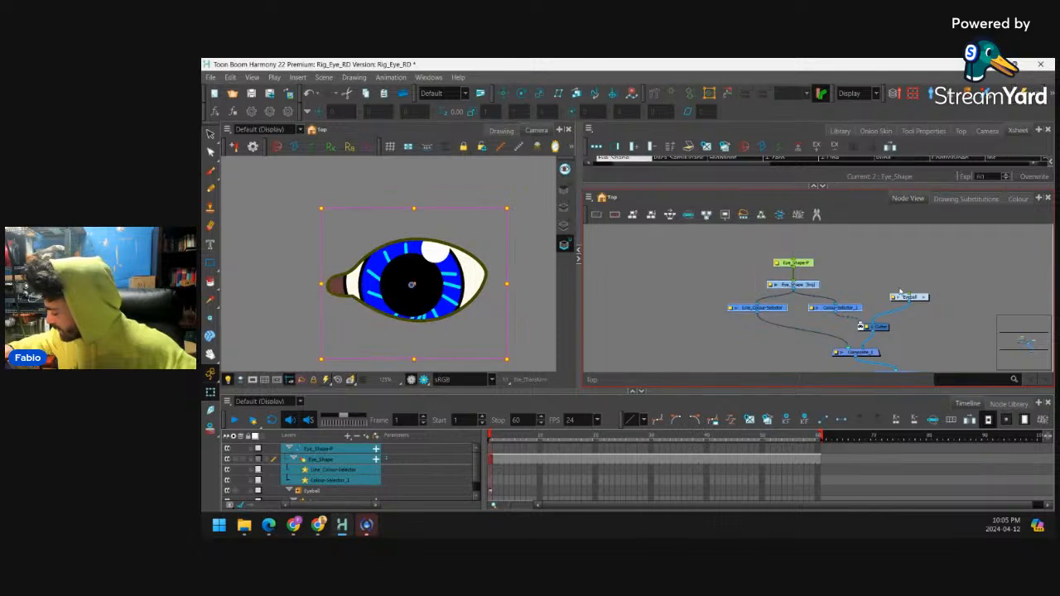
left_click(916, 297)
key("ctrl+p")
left_click_drag(902, 255, 854, 315)
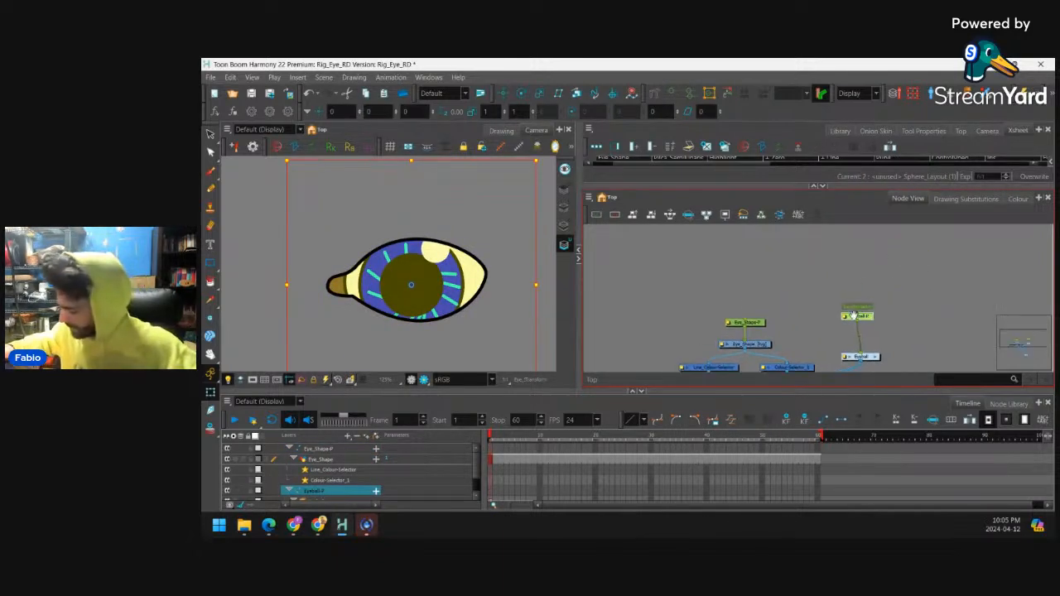
Connect the Eye_Shape-P peg under the Eyeball-P peg so it drives both the eye shape and the eyeball
left_click_drag(744, 322, 749, 311)
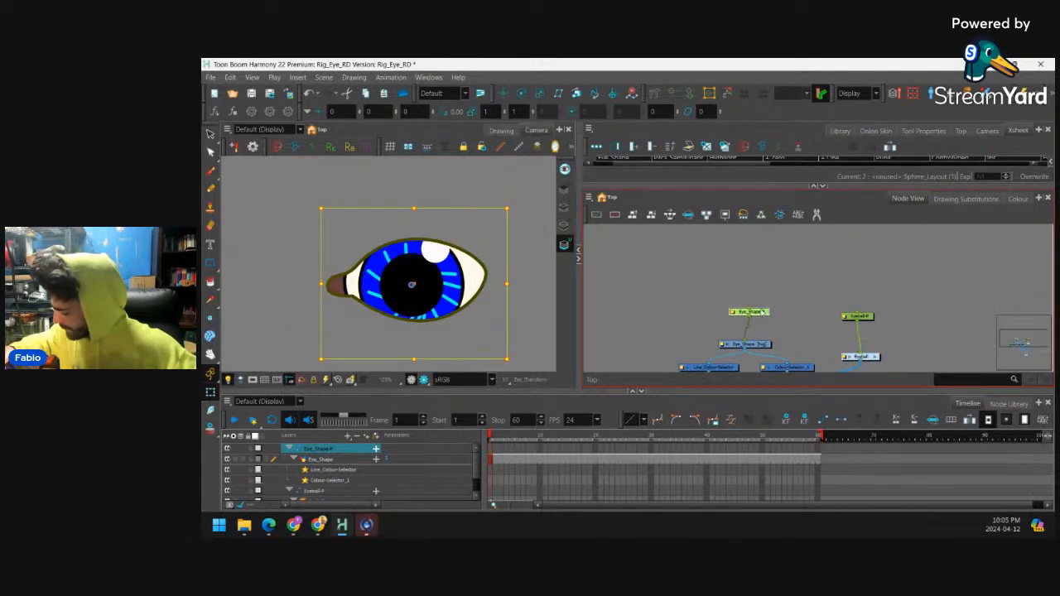
left_click_drag(861, 318, 771, 320)
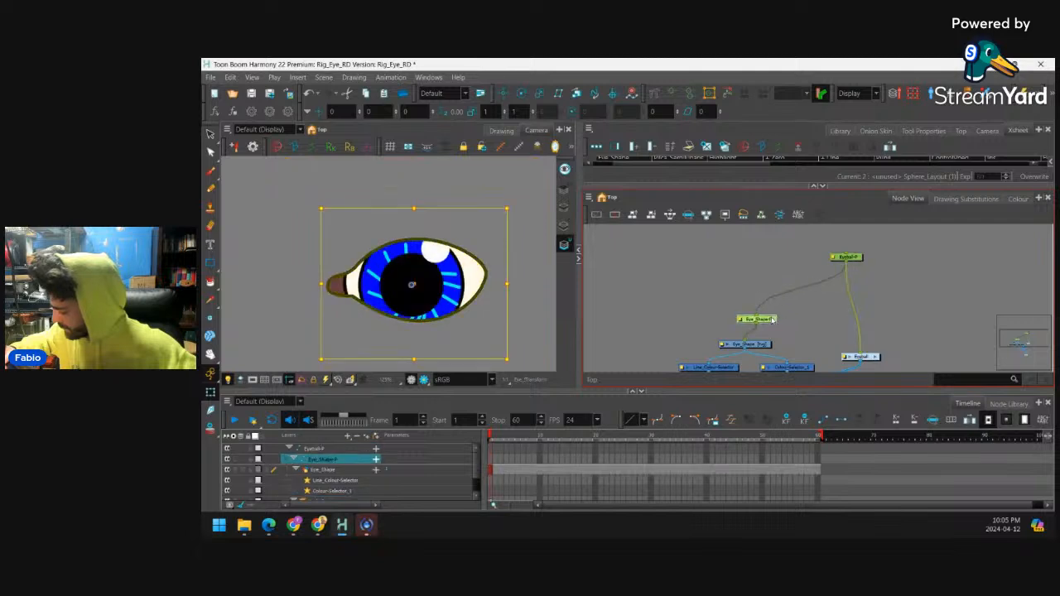
left_click_drag(845, 257, 813, 239)
scroll(816, 292, "down", 1)
scroll(814, 265, "down", 1)
left_click_drag(817, 283, 815, 259)
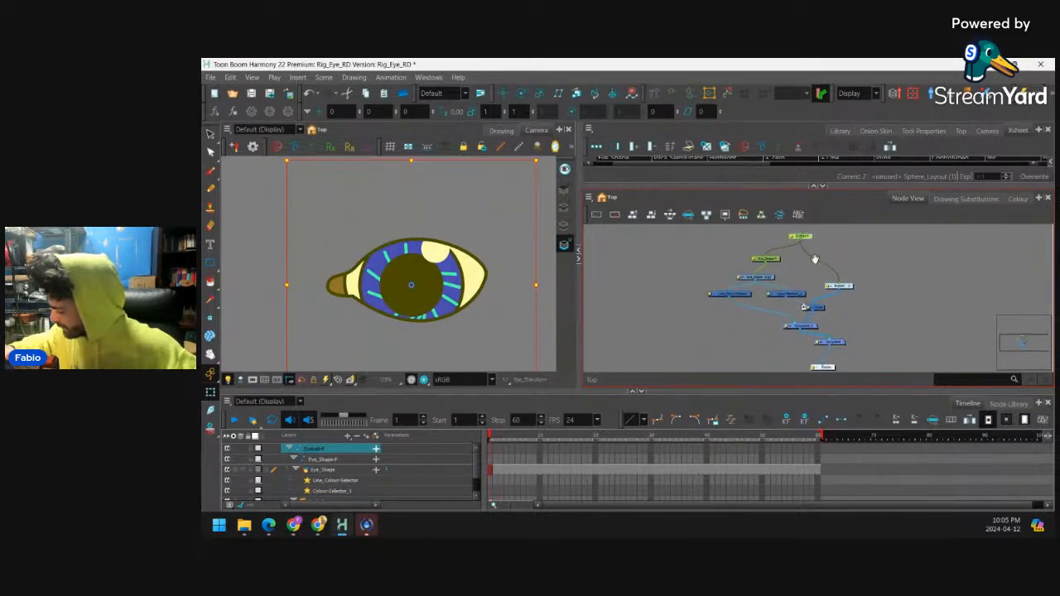
Line up the Line_Colour-Selector, Colour-Selector_1 and Eyeball nodes in one row
scroll(820, 325, "up", 1)
left_click_drag(808, 326, 820, 325)
left_click_drag(851, 282, 838, 301)
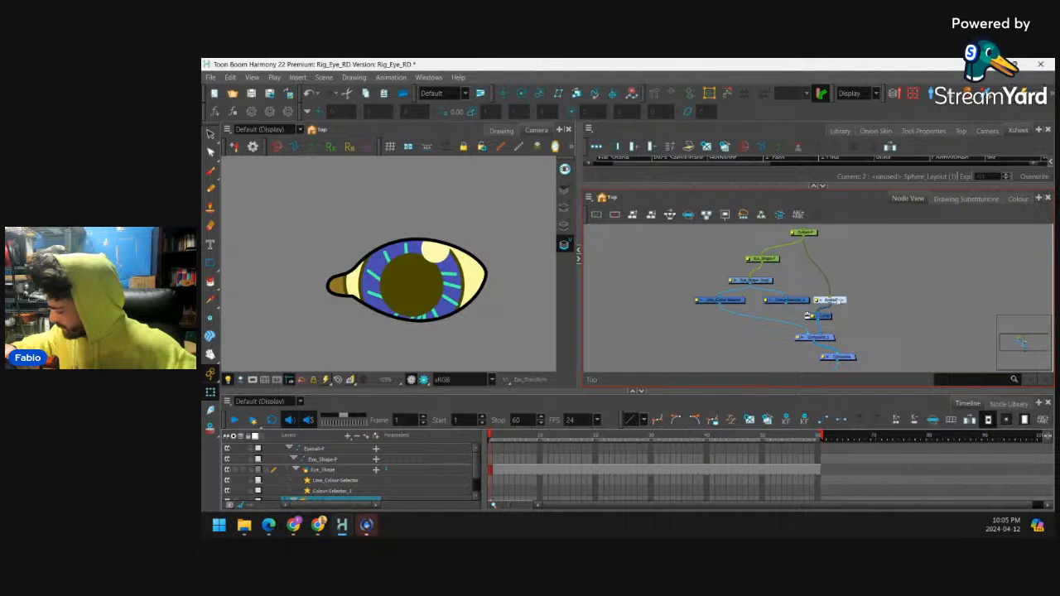
left_click_drag(708, 291, 832, 303)
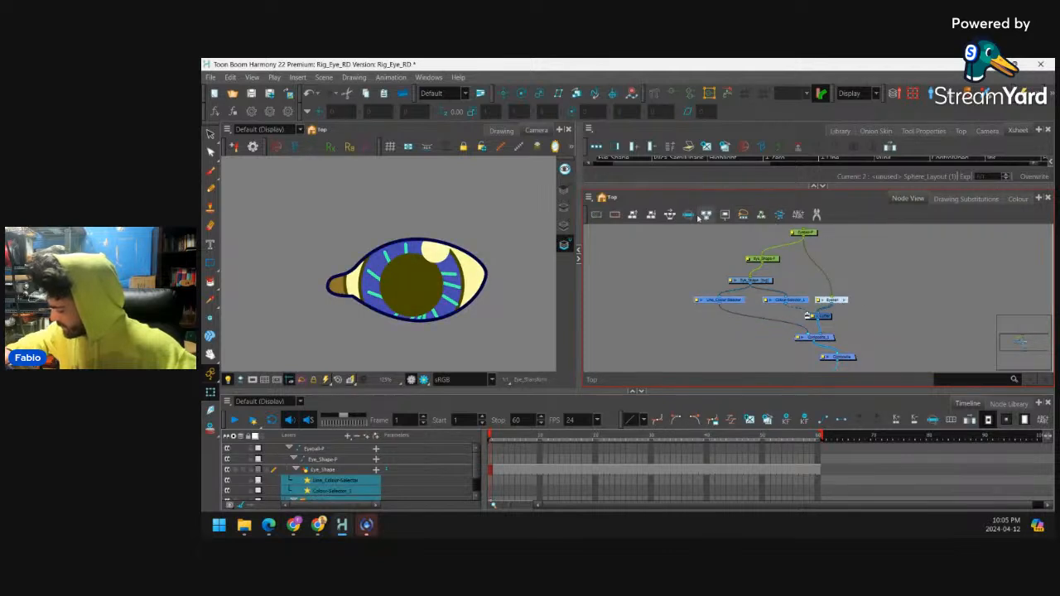
left_click(670, 215)
Tidy the network with the Eye_Shape nodes above the colour selectors, Eyeball-P above the Eyeball group, and the composite below
left_click_drag(777, 260, 757, 290)
left_click(770, 288)
left_click_drag(807, 265, 862, 249)
scroll(839, 272, "down", 1)
mouse_move(875, 320)
left_mouse_down()
mouse_move(825, 365)
mouse_move(819, 342)
mouse_move(815, 358)
left_mouse_up()
left_click(843, 344)
left_click_drag(759, 307, 766, 331)
scroll(762, 330, "up", 1)
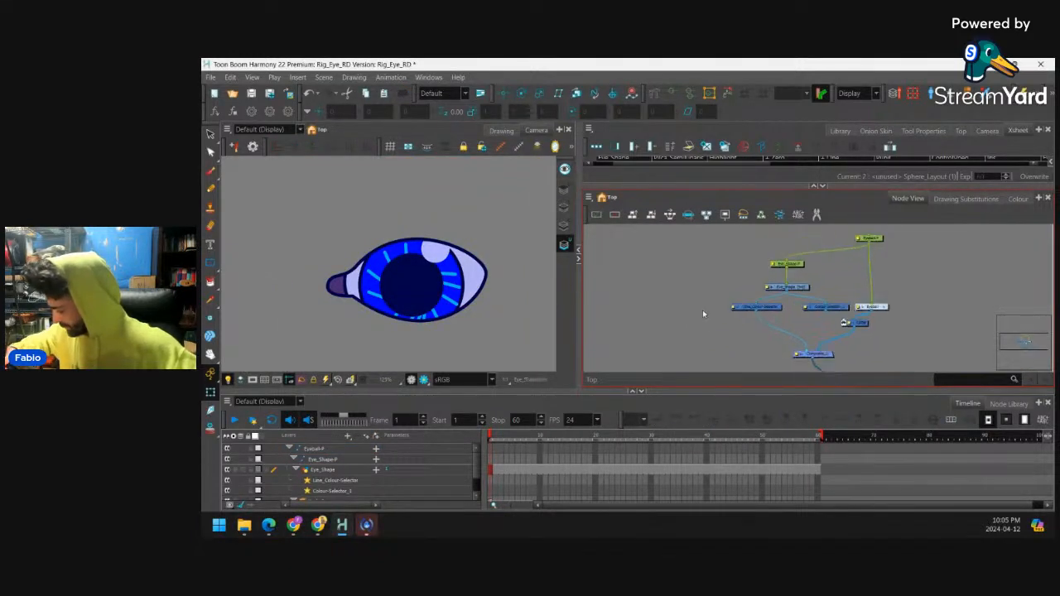
Add two vector drawing layers named Wrinkles and Lid
left_click(700, 308)
key("ctrl+r")
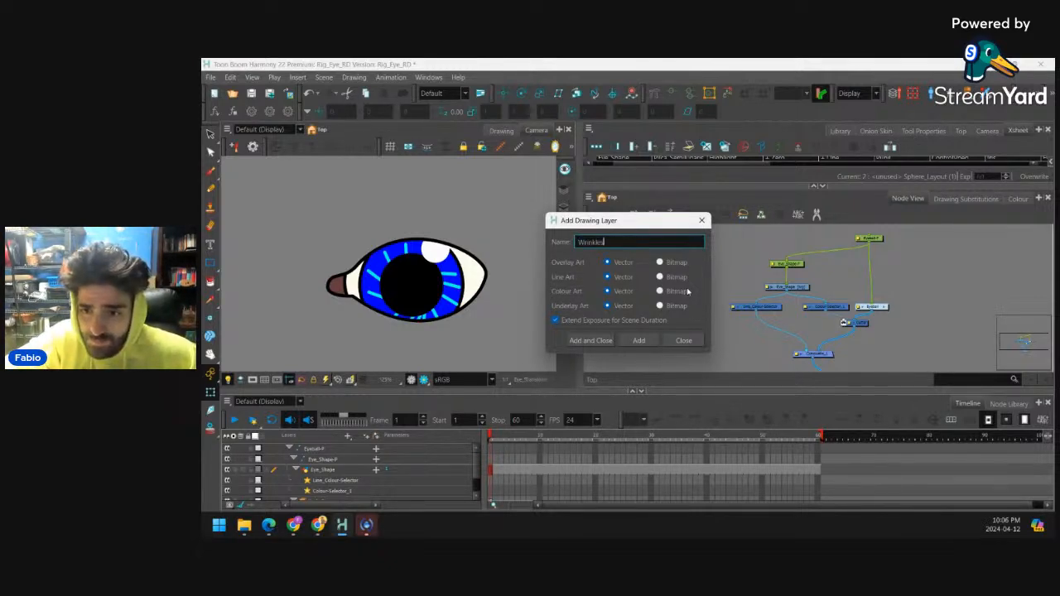
left_click(637, 342)
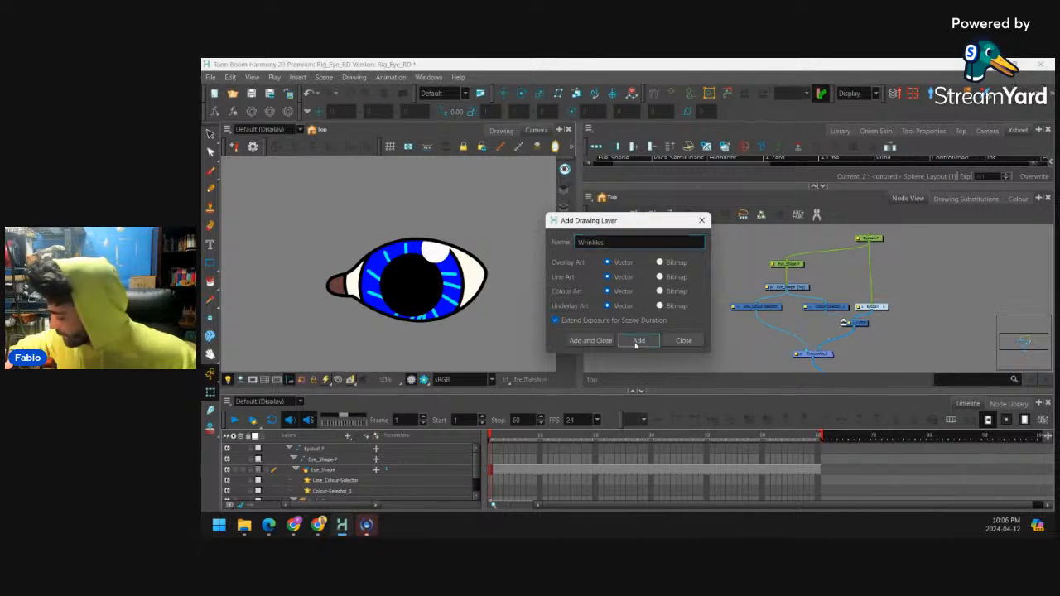
mouse_move(610, 242)
left_mouse_down()
mouse_move(591, 241)
mouse_move(552, 208)
left_mouse_up()
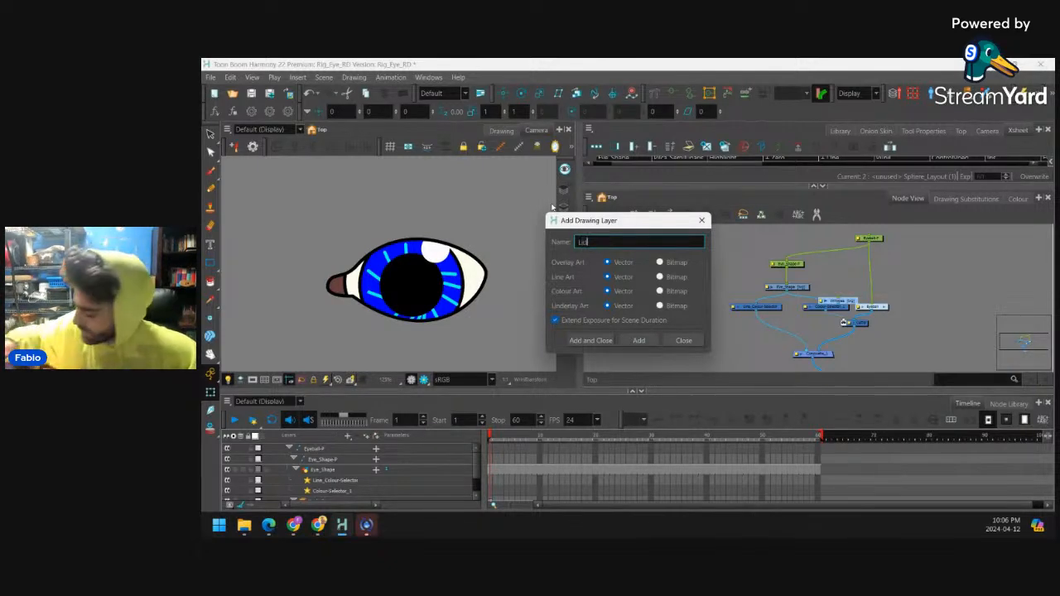
left_click(686, 339)
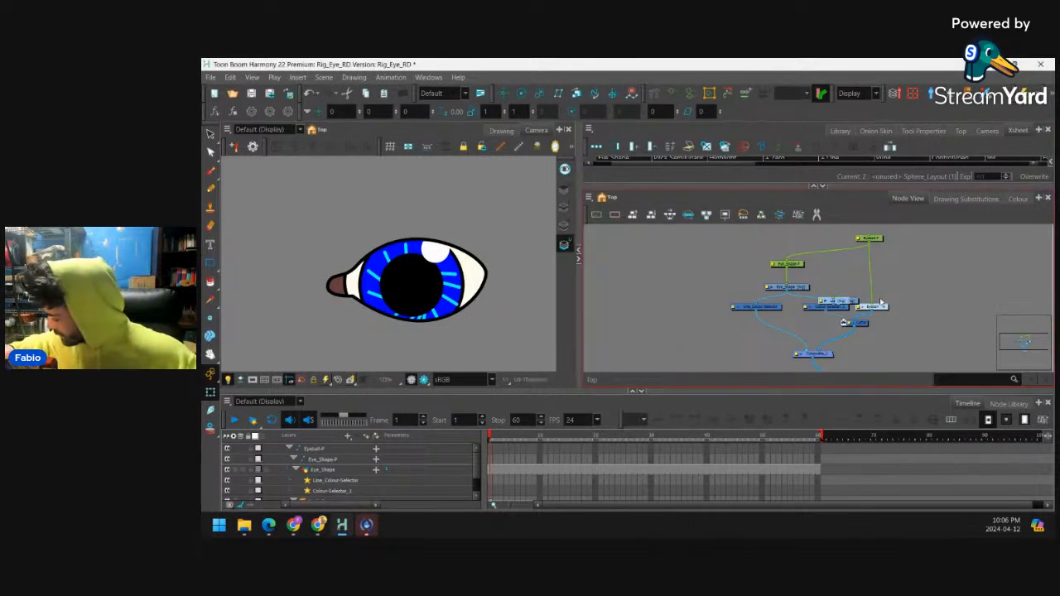
Place the Lid and Wrinkles drawings beside Line_Colour-Selector, with Lid outermost, and align them in a row
left_click_drag(841, 303, 677, 305)
left_click_drag(854, 301, 719, 304)
left_click_drag(663, 317, 701, 311)
left_click(670, 216)
left_click(733, 289)
Add a parent peg to both the Lid and Wrinkles drawings and connect the two drawings to the eye composite
left_click(639, 299)
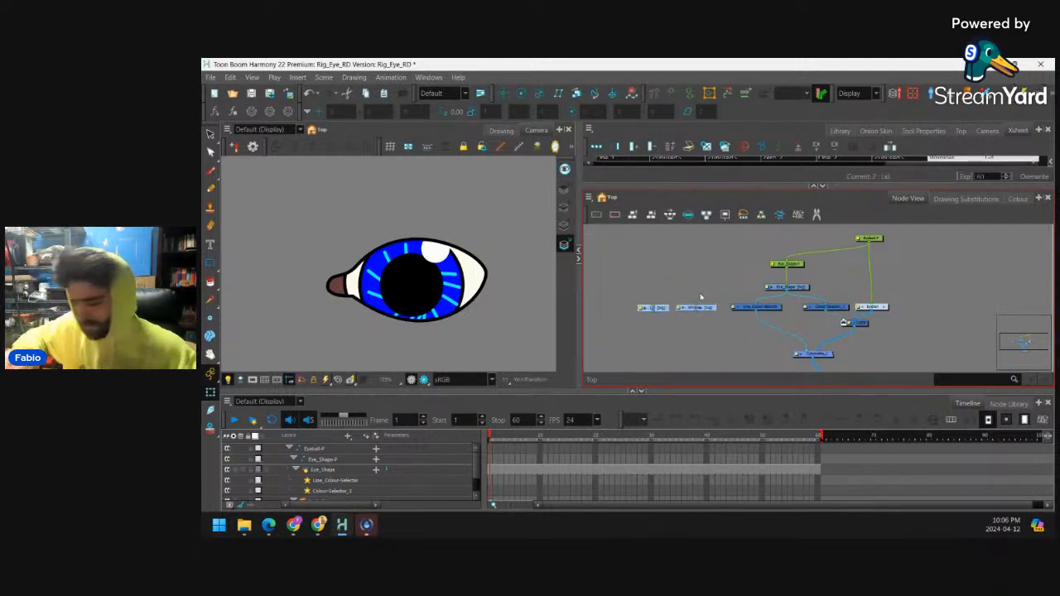
key("ctrl+p")
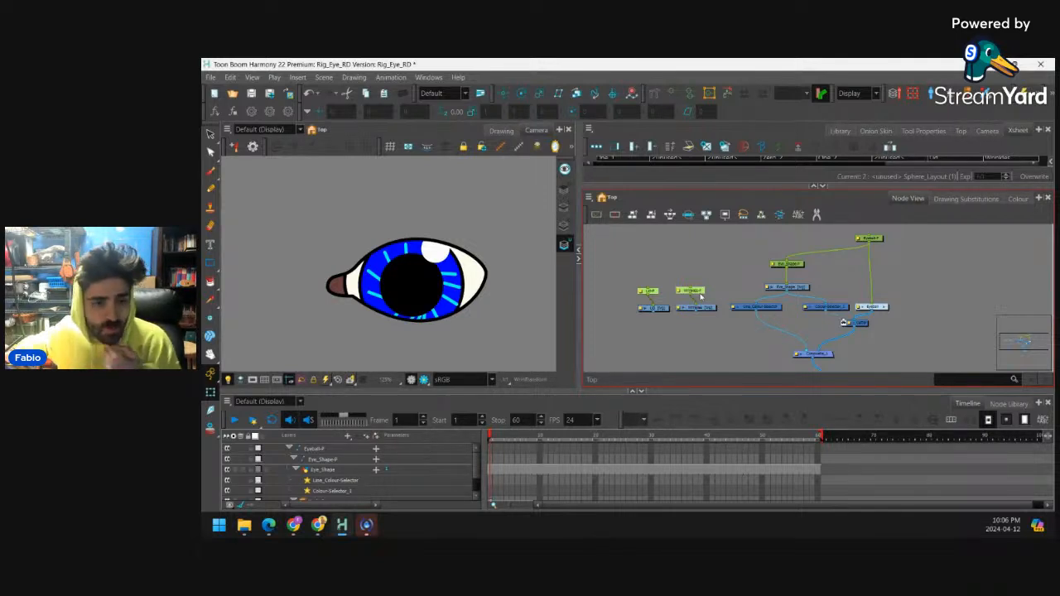
mouse_move(638, 328)
left_mouse_down()
mouse_move(717, 304)
mouse_move(803, 354)
left_mouse_up()
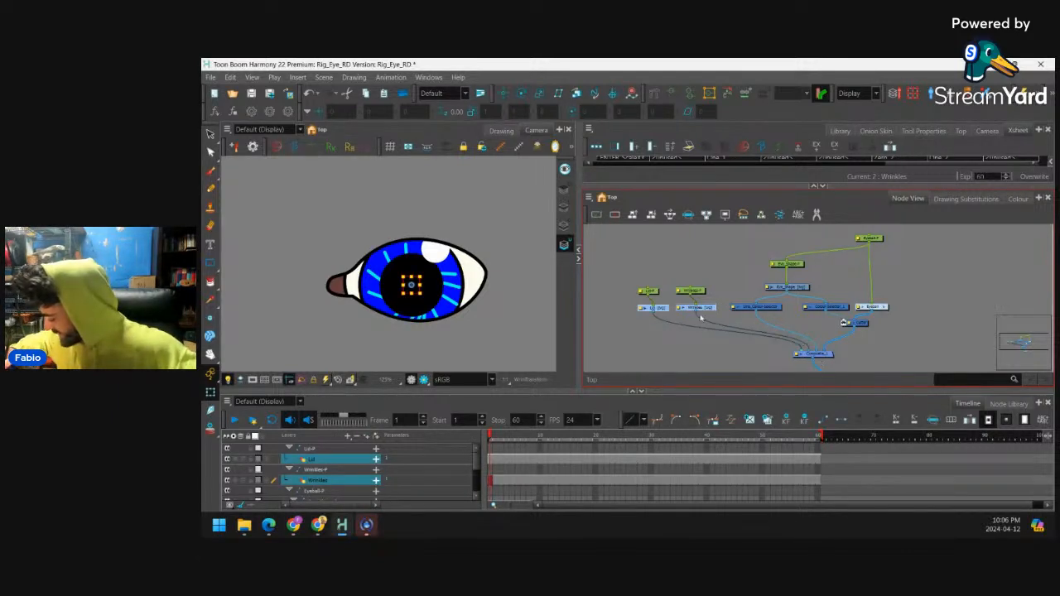
left_click(665, 277)
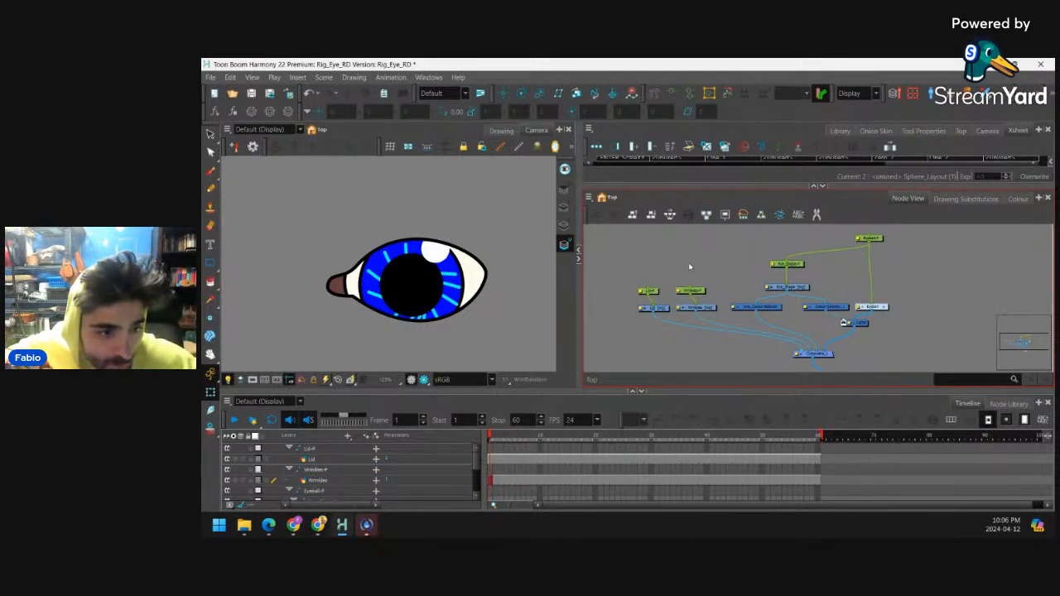
Draw black curved wrinkle lines on the Wrinkles layer, two above and two below the eye's inner corner
left_click(696, 307)
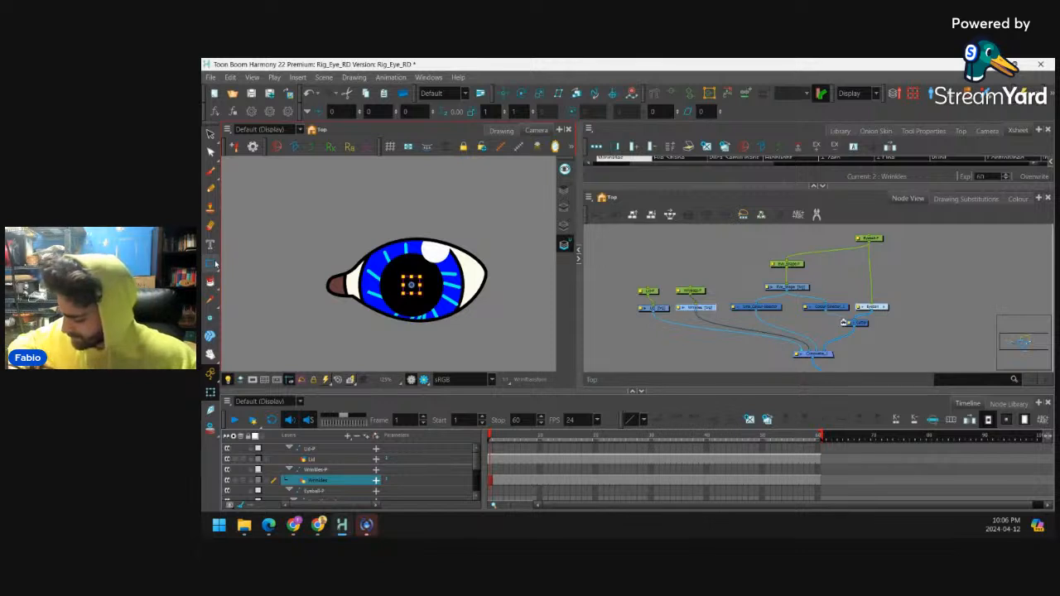
left_click(213, 264)
left_click(240, 275)
left_click(1017, 198)
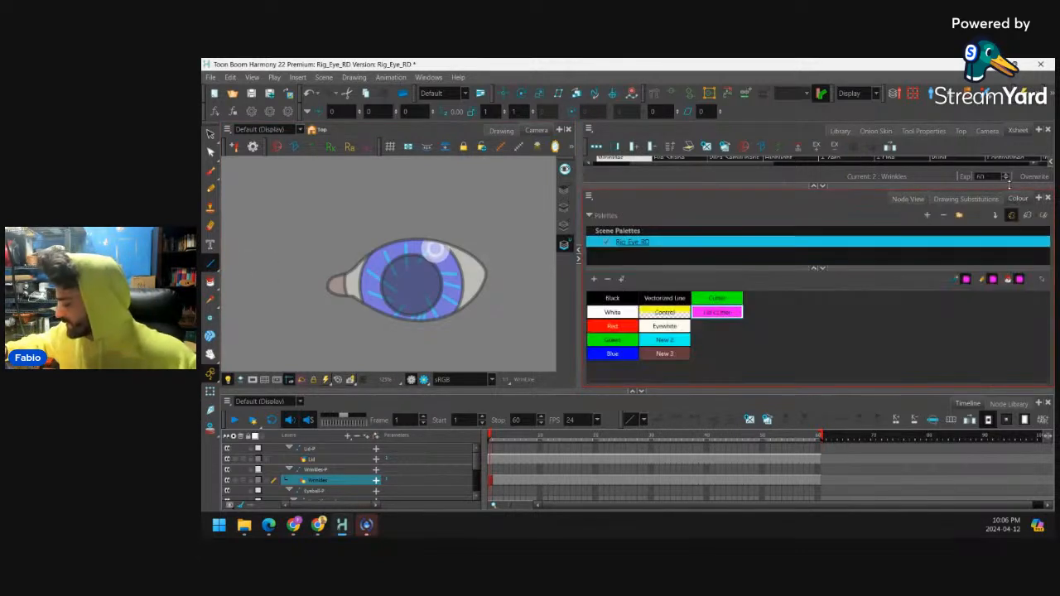
left_click(617, 299)
left_click_drag(406, 200, 412, 168)
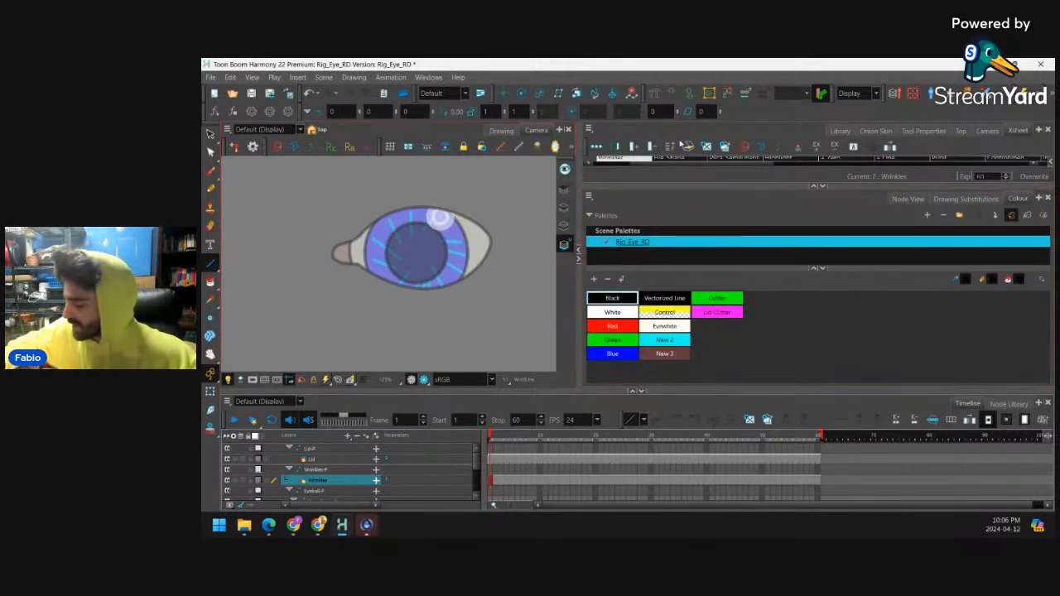
left_click(908, 198)
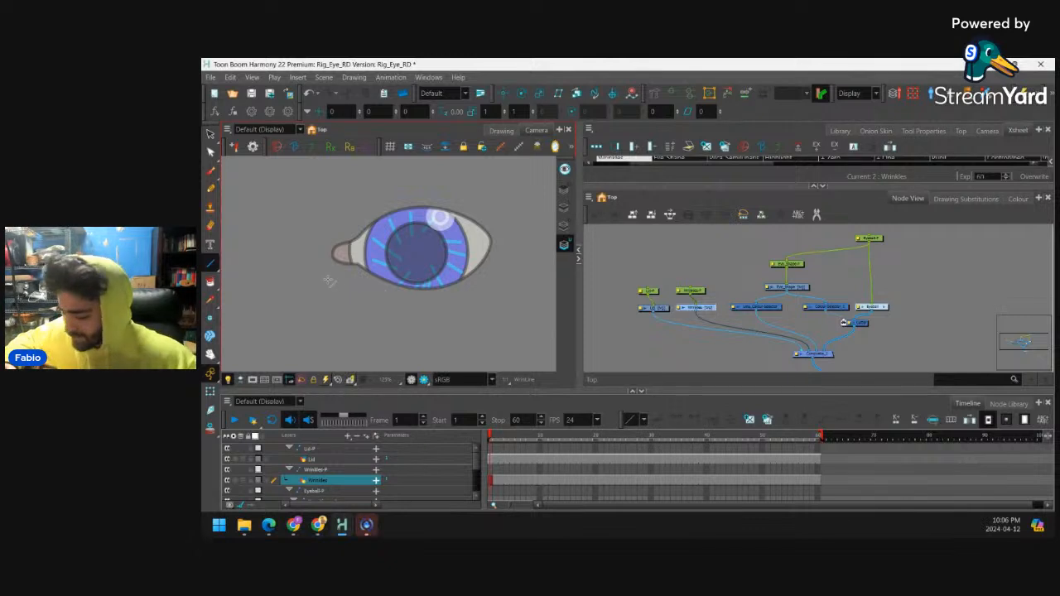
left_click_drag(335, 276, 395, 349)
mouse_move(349, 173)
left_mouse_down()
mouse_move(347, 217)
mouse_move(382, 201)
left_mouse_up()
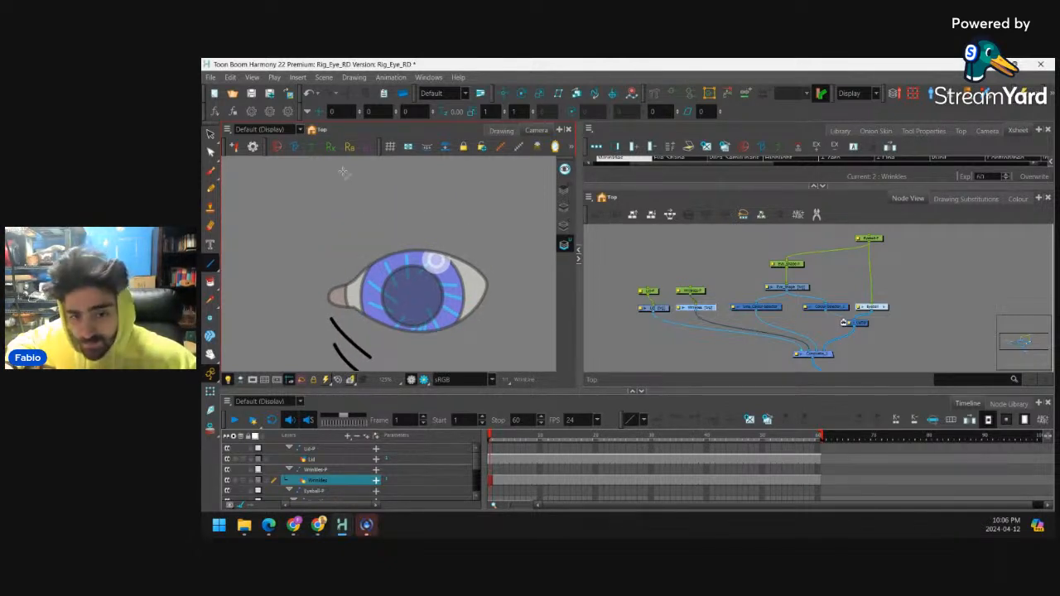
left_click_drag(311, 231, 377, 176)
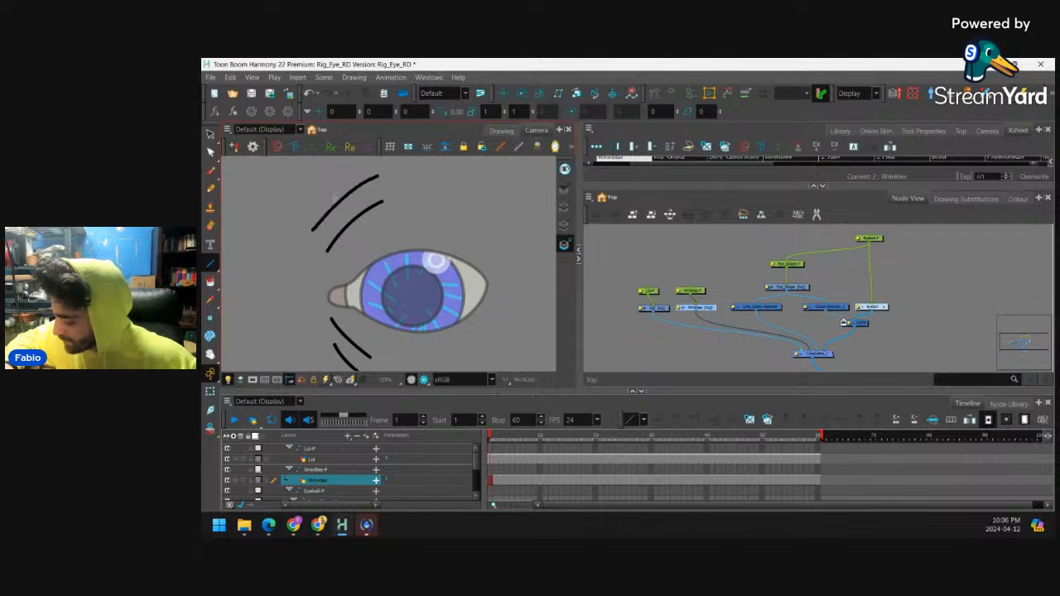
key("1")
key("1")
key("1")
left_click_drag(473, 234, 475, 209)
left_click(659, 308)
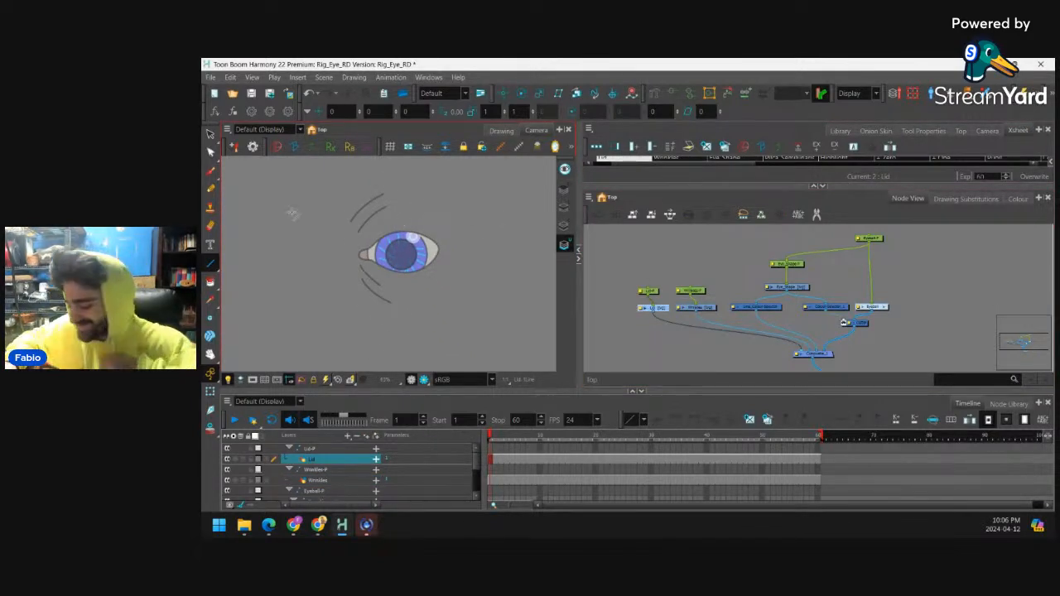
left_click(213, 264)
left_click(247, 261)
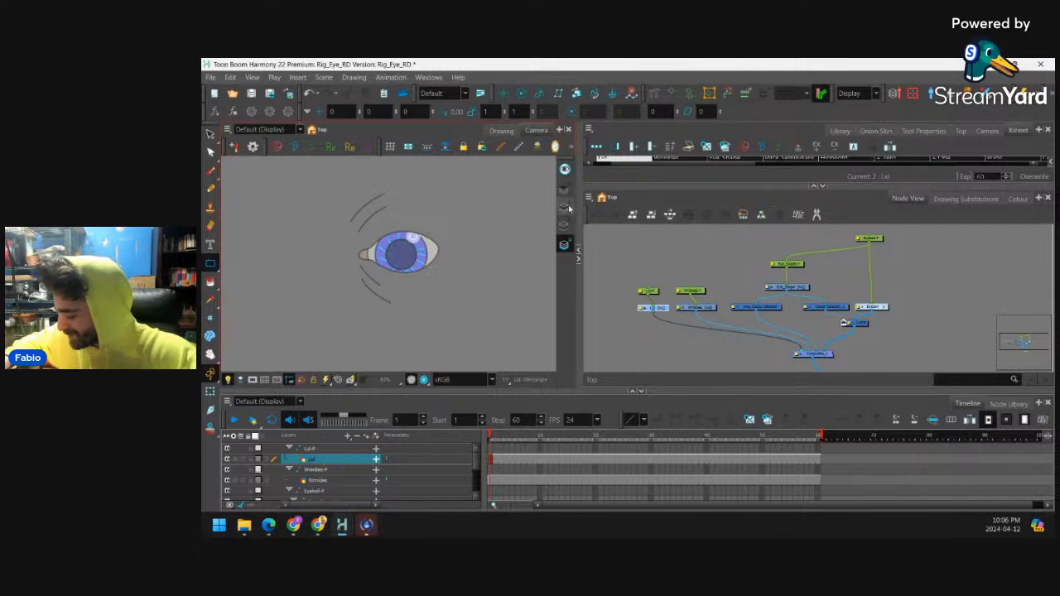
Move all wrinkle strokes on the Wrinkles layer to its Line Art sublayer
left_click(704, 308)
left_click(211, 135)
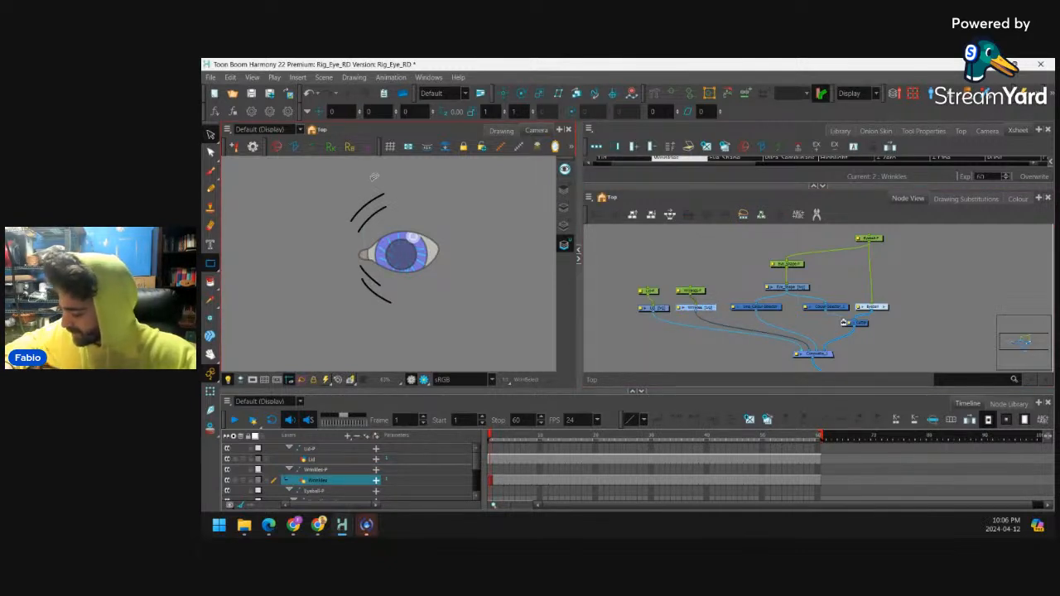
key("ctrl+a")
key("Delete")
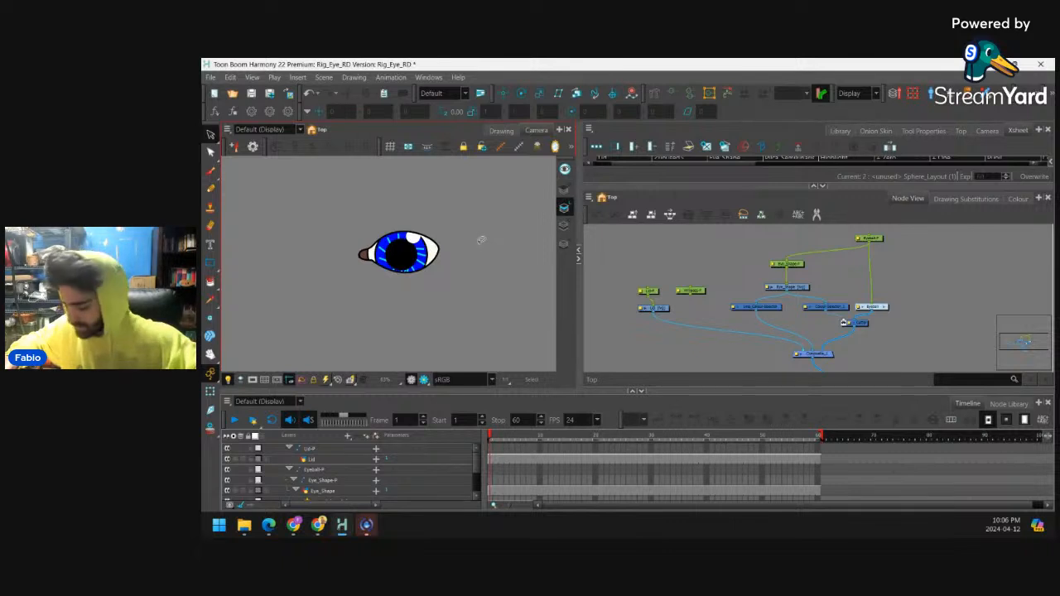
key("ctrl+z")
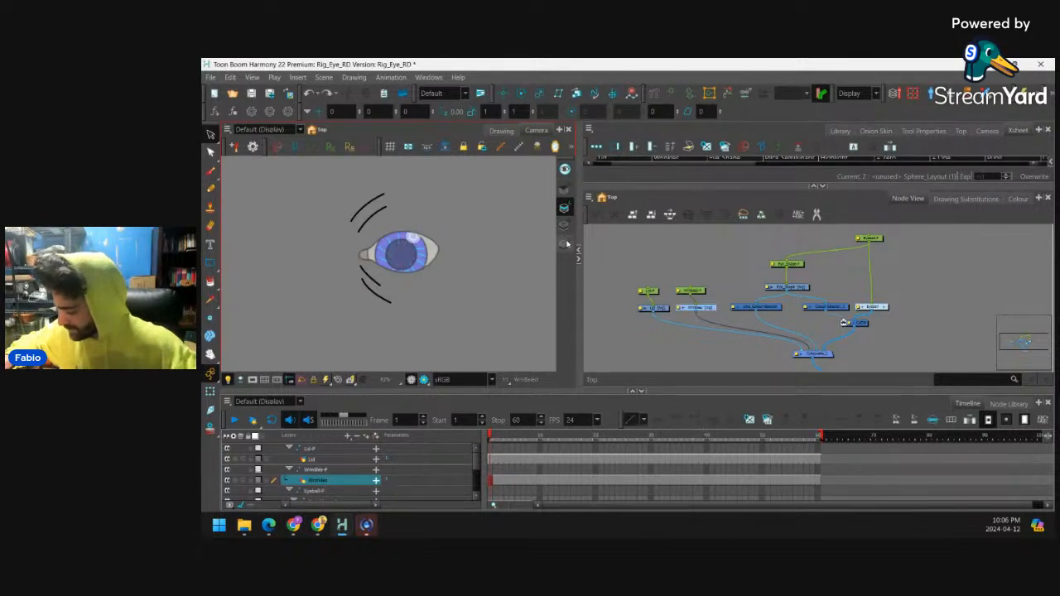
key("Delete")
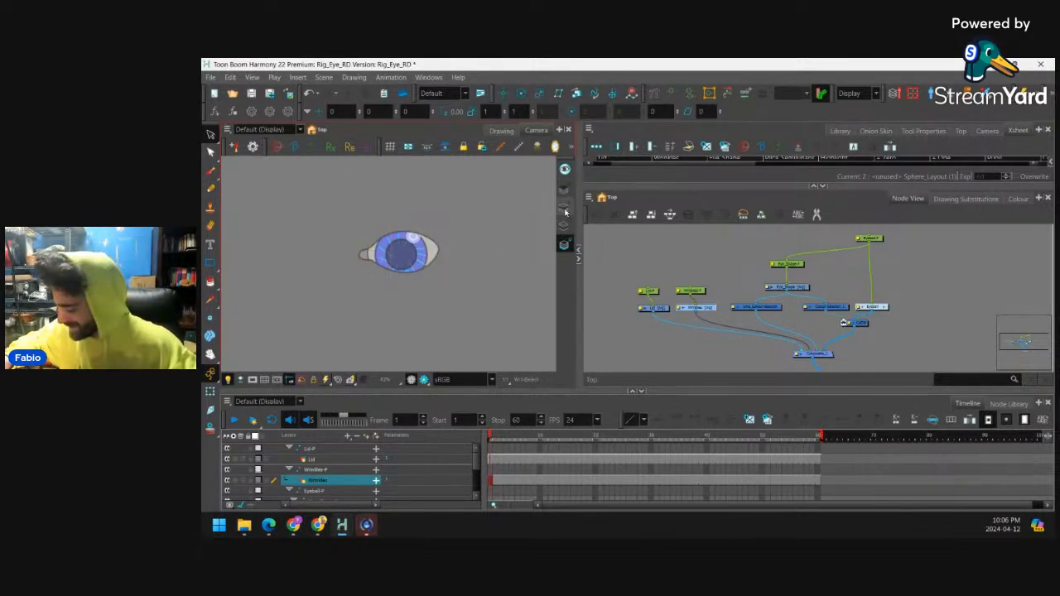
key("ctrl+z")
left_click(482, 249)
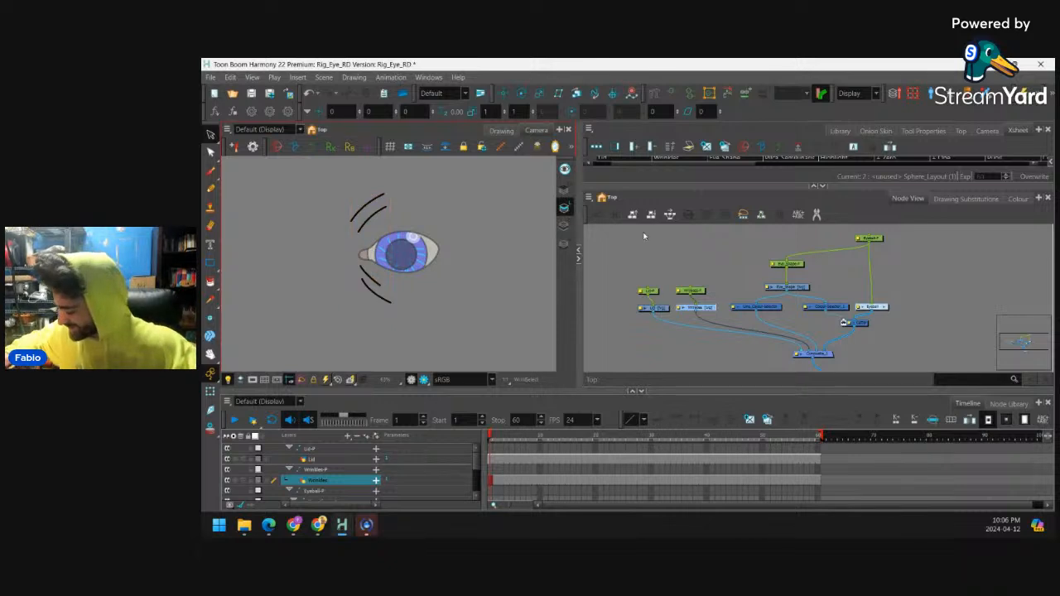
Draw a rectangle covering the upper half of the eye and upper wrinkles on the Lid layer's Line Art sublayer
left_click(659, 308)
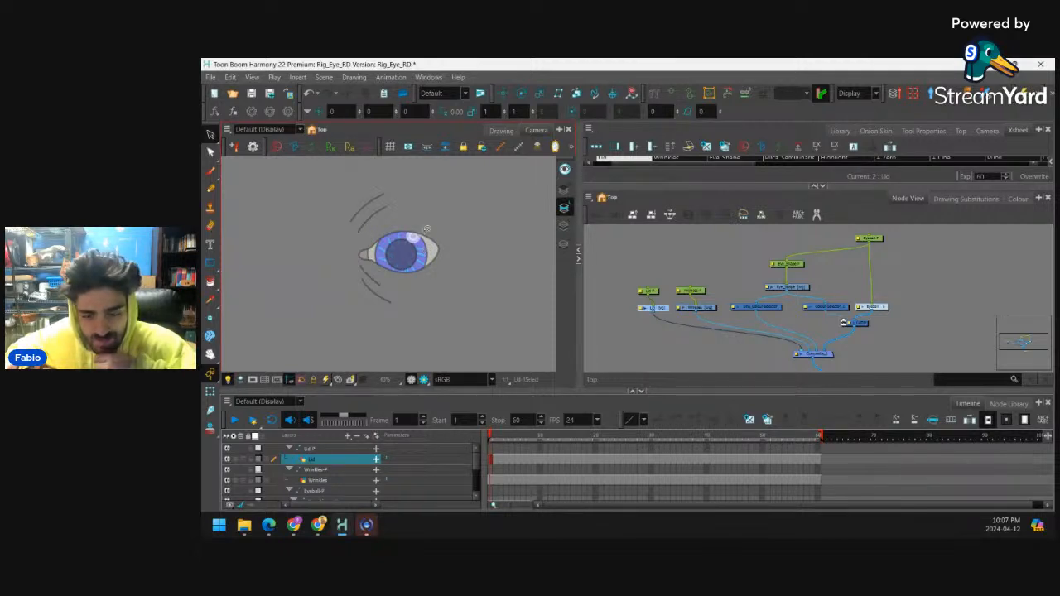
left_click_drag(210, 263, 244, 264)
left_click(244, 263)
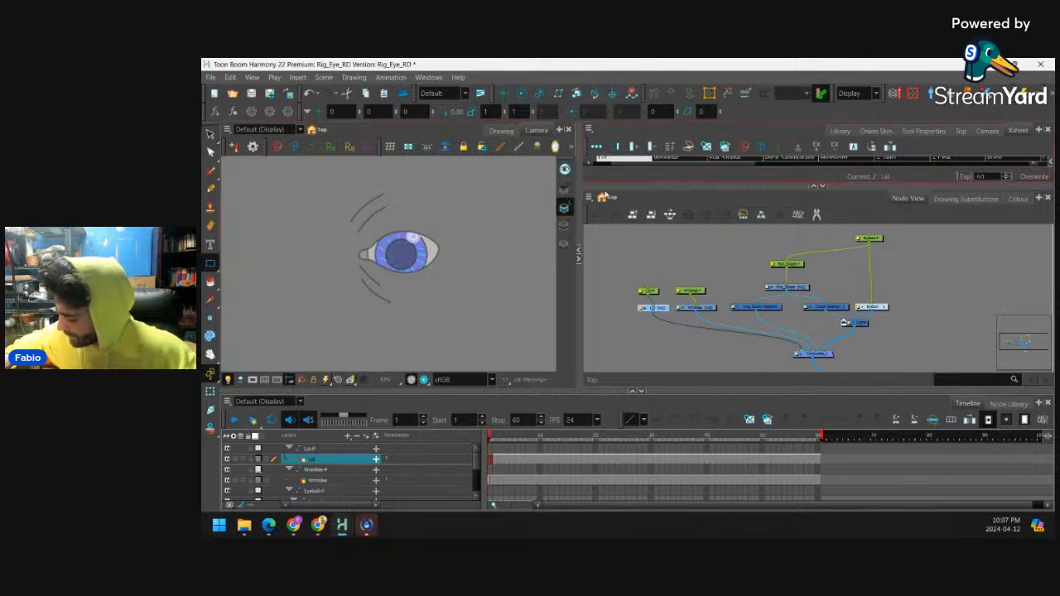
scroll(447, 246, "up", 1)
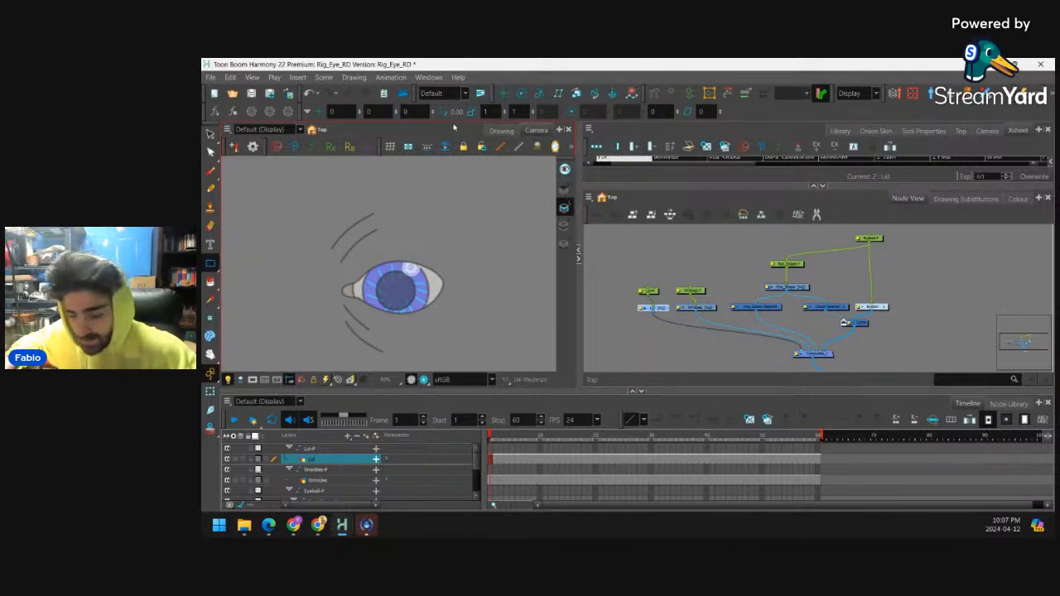
left_click_drag(329, 206, 472, 288)
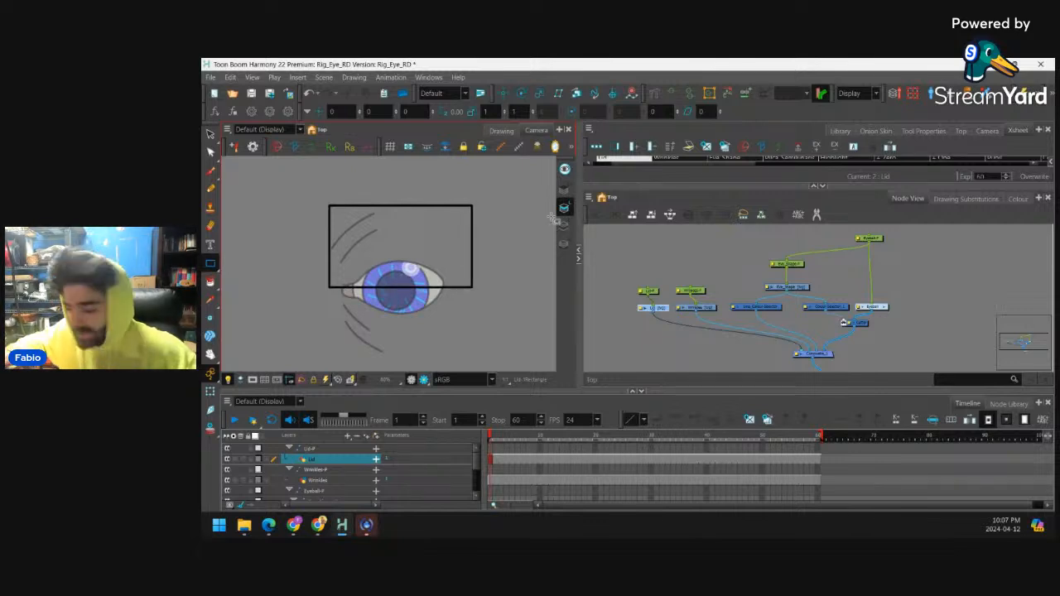
Change the Red swatch in the Rig_Eye_RD palette to a pale yellow skin tone
left_click(1018, 199)
left_click(629, 326)
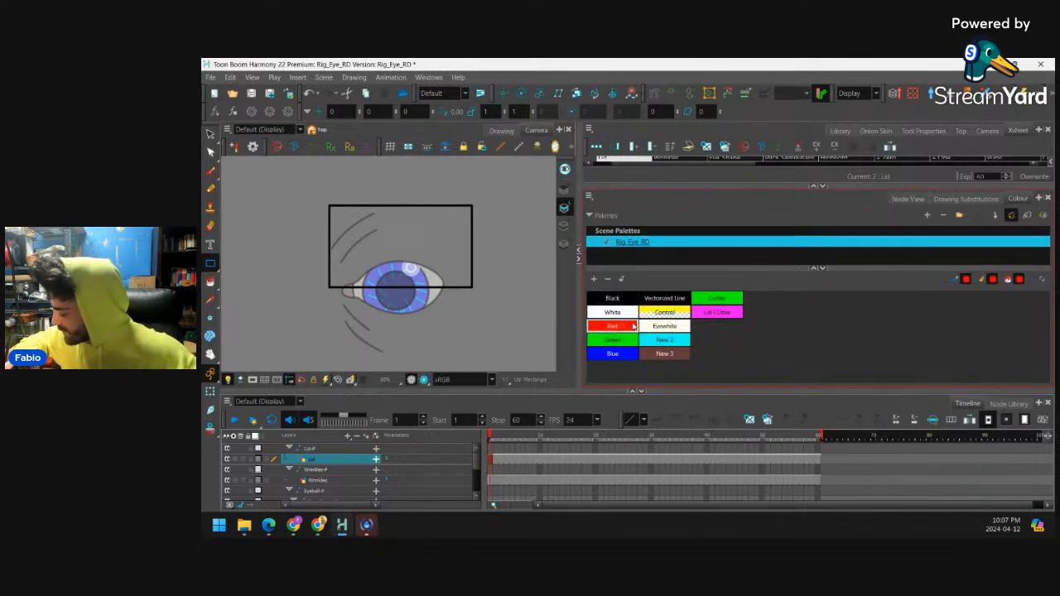
double_click(637, 331)
left_click(715, 213)
left_click_drag(615, 245, 636, 277)
left_click(649, 199)
left_click(746, 179)
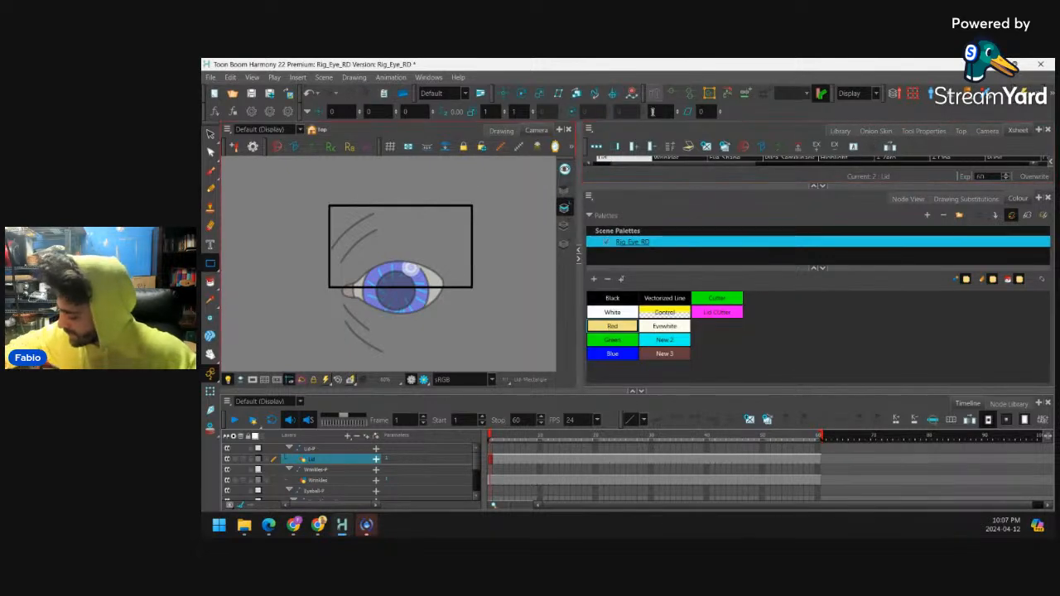
Fill the Lid rectangle with the pale yellow swatch and select the lid drawing for transforming
left_click(211, 282)
left_click(410, 263)
scroll(389, 267, "down", 1)
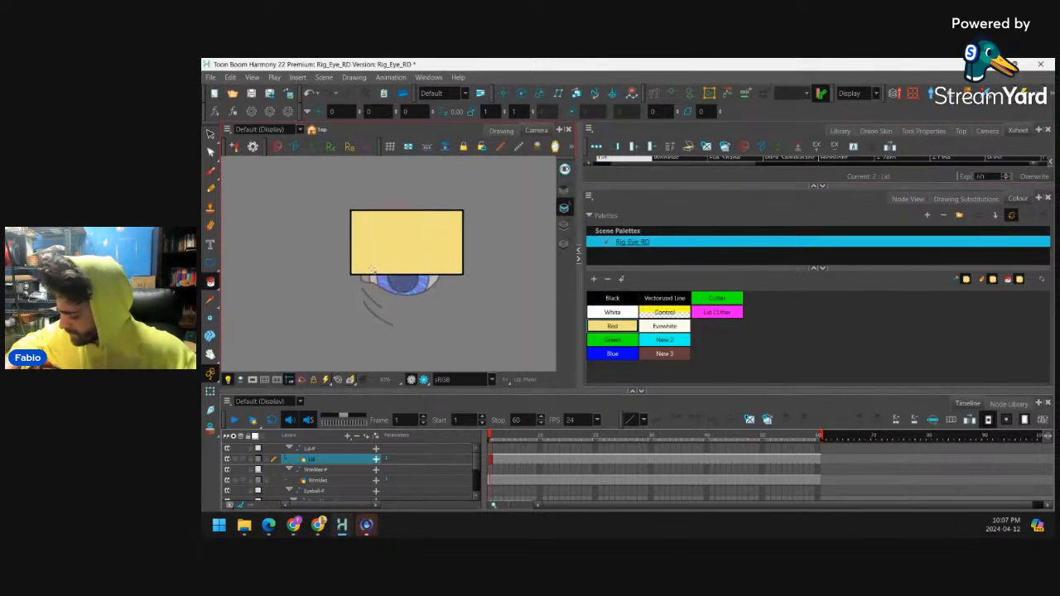
left_click(212, 400)
Parent the Lid-P and Wrinkles-P pegs to the Eyeball-P peg and place Eyeball-P above the node network
left_click(908, 199)
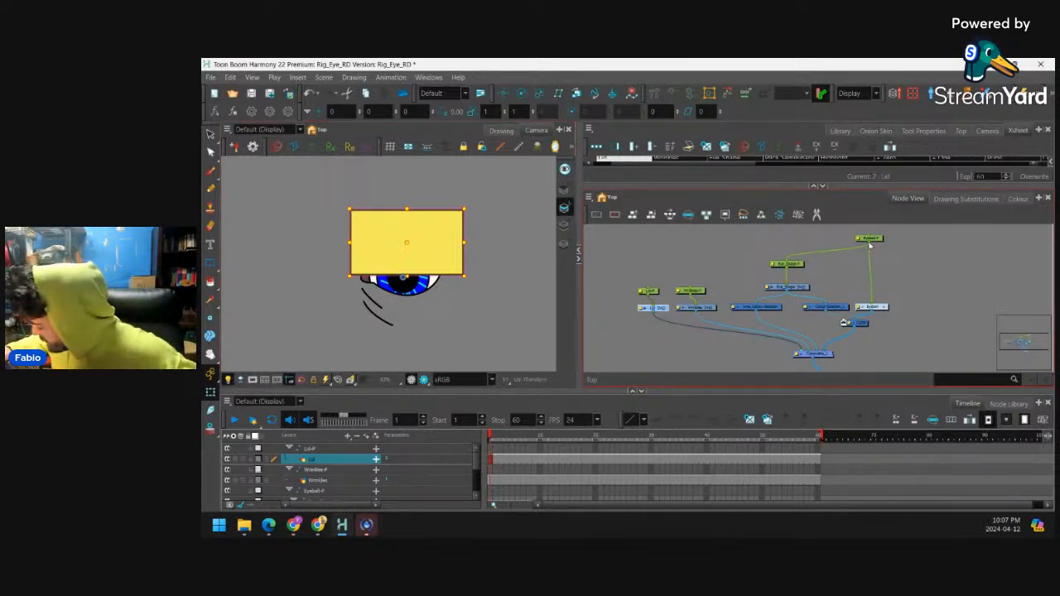
left_click_drag(869, 242, 691, 287)
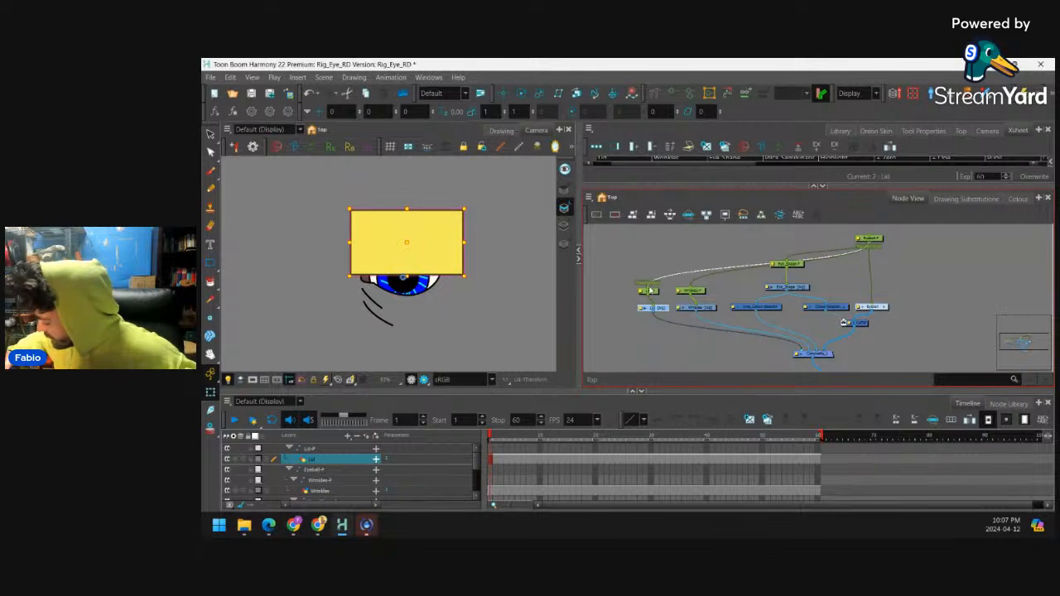
left_click(880, 239)
scroll(879, 239, "up", 5)
scroll(779, 228, "down", 5)
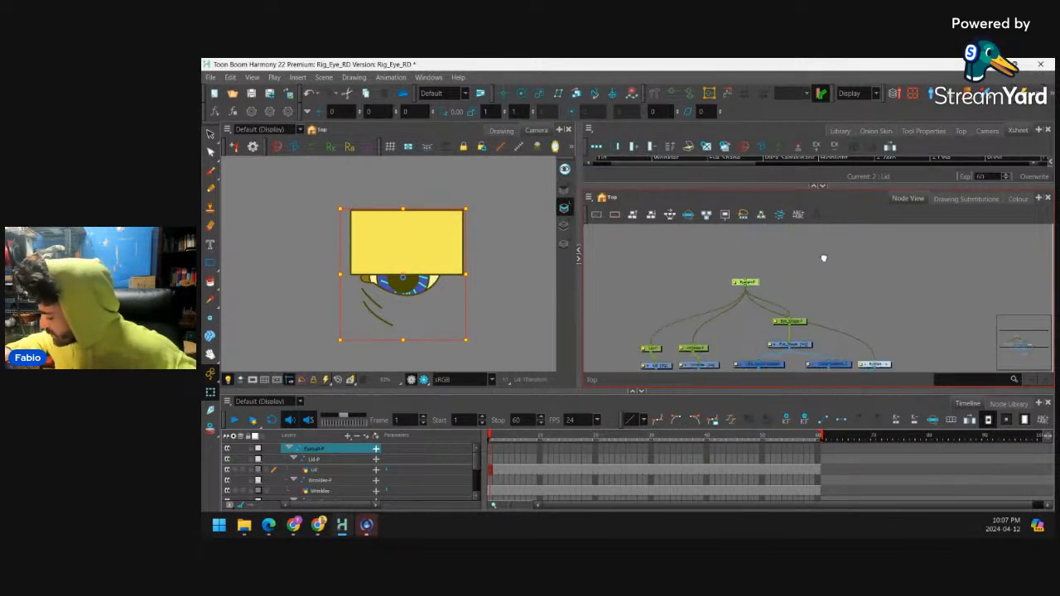
left_click(796, 283)
left_click(668, 303)
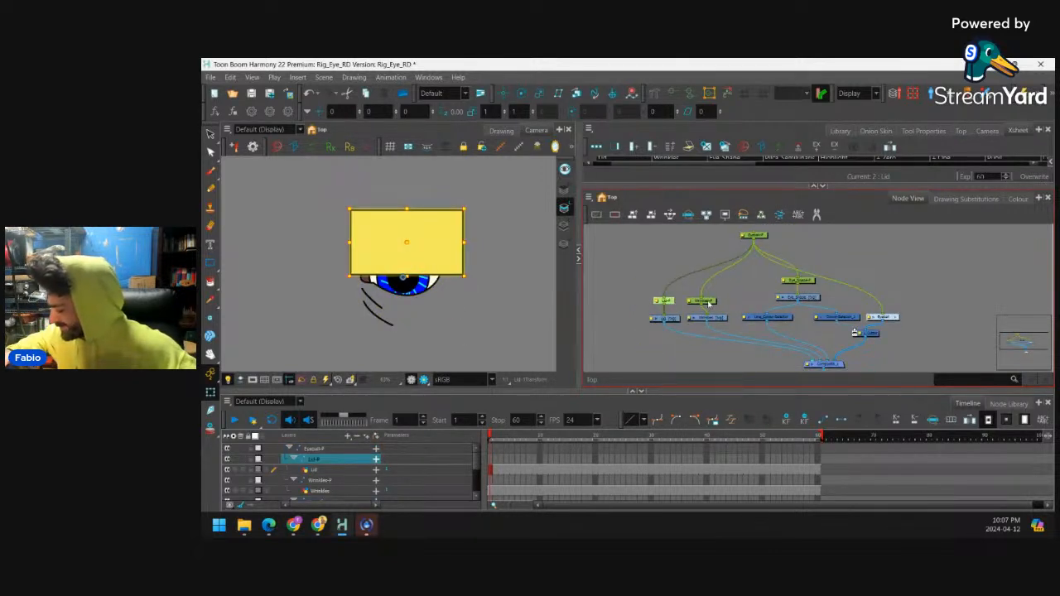
left_click(712, 303)
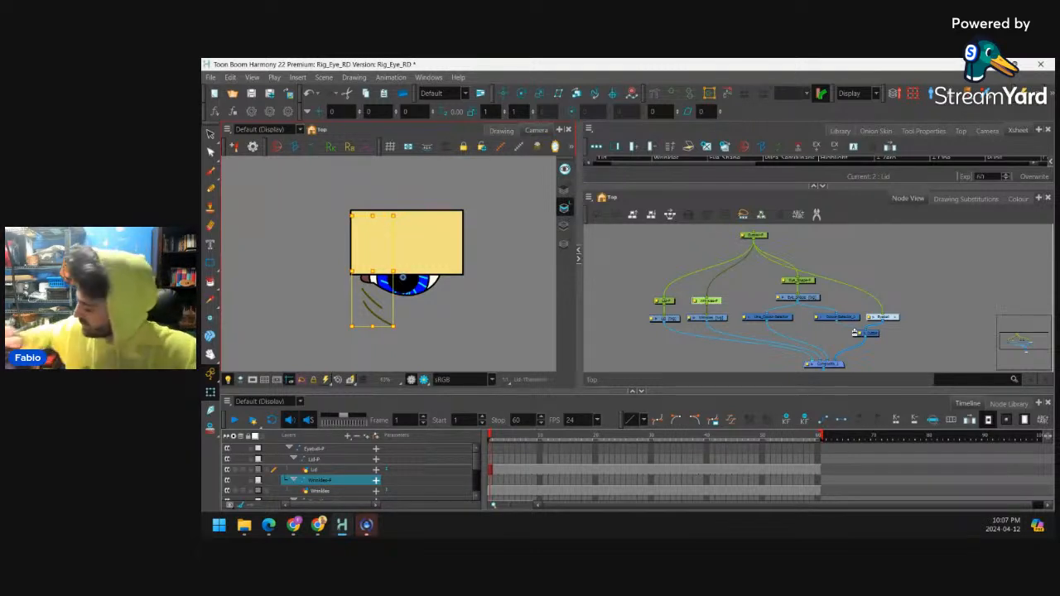
Add two unattached pegs in the empty area beside the eyeball network and set them side by side
left_click(891, 275)
key("ctrl+p")
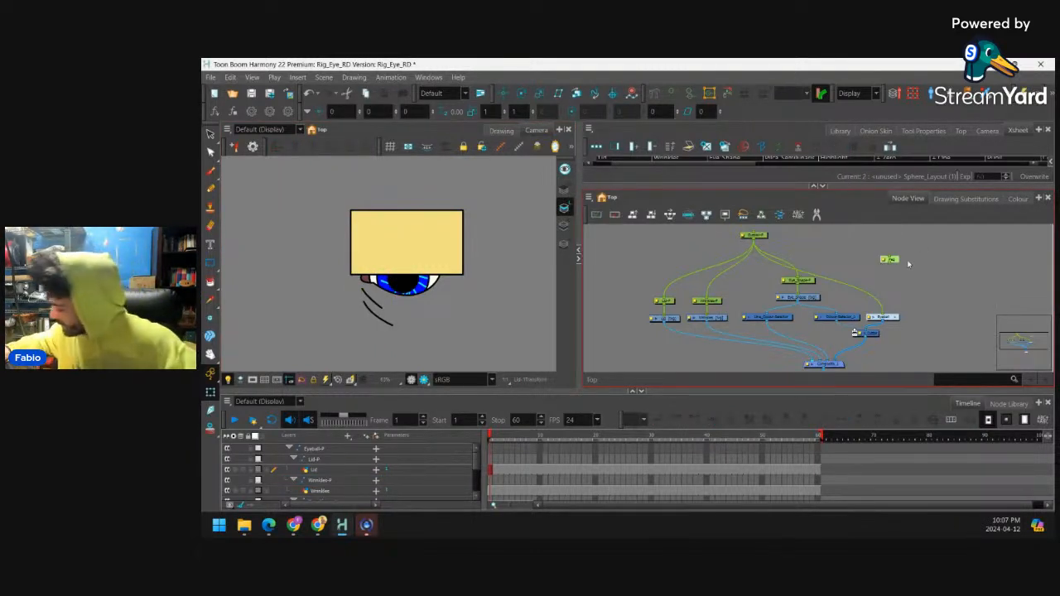
key("ctrl+p")
scroll(906, 285, "up", 1)
left_click_drag(906, 284, 773, 276)
left_click_drag(772, 258, 805, 294)
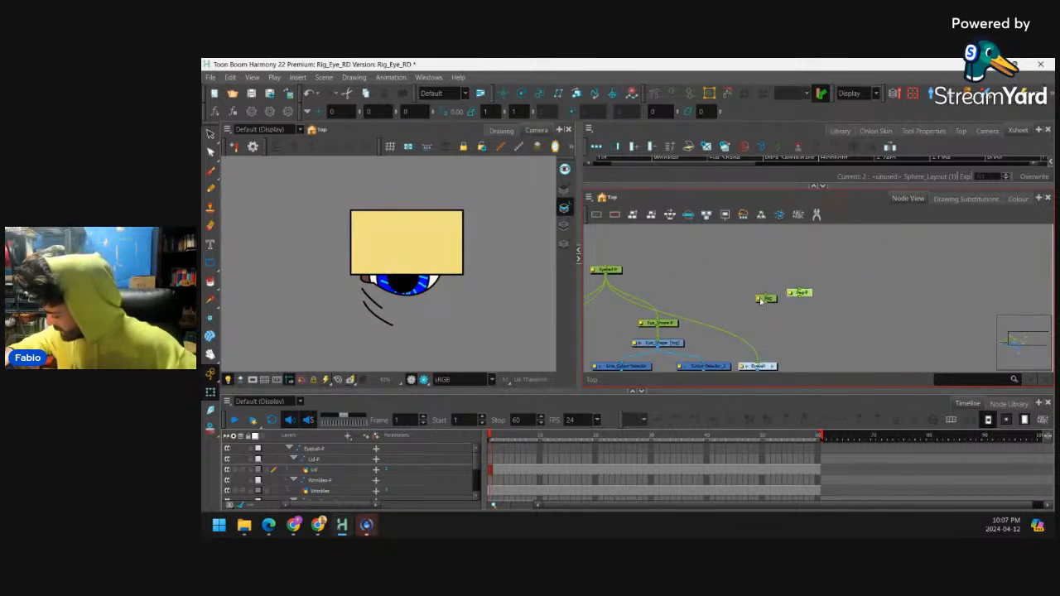
Rename the two new pegs Upper_Nail and Lower_Nail
double_click(766, 298)
type("Upper_Nail")
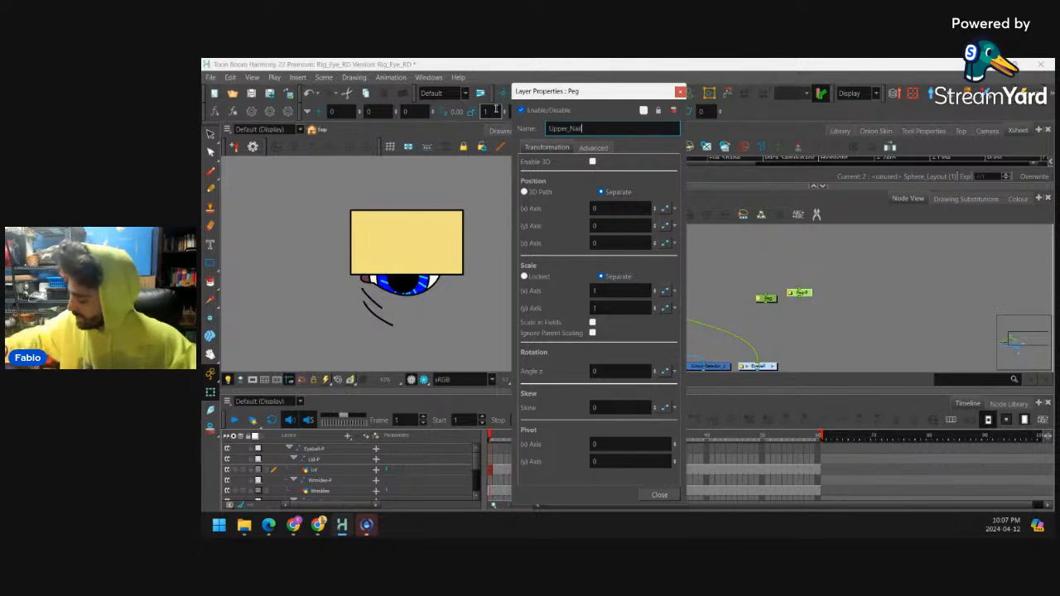
key("Return")
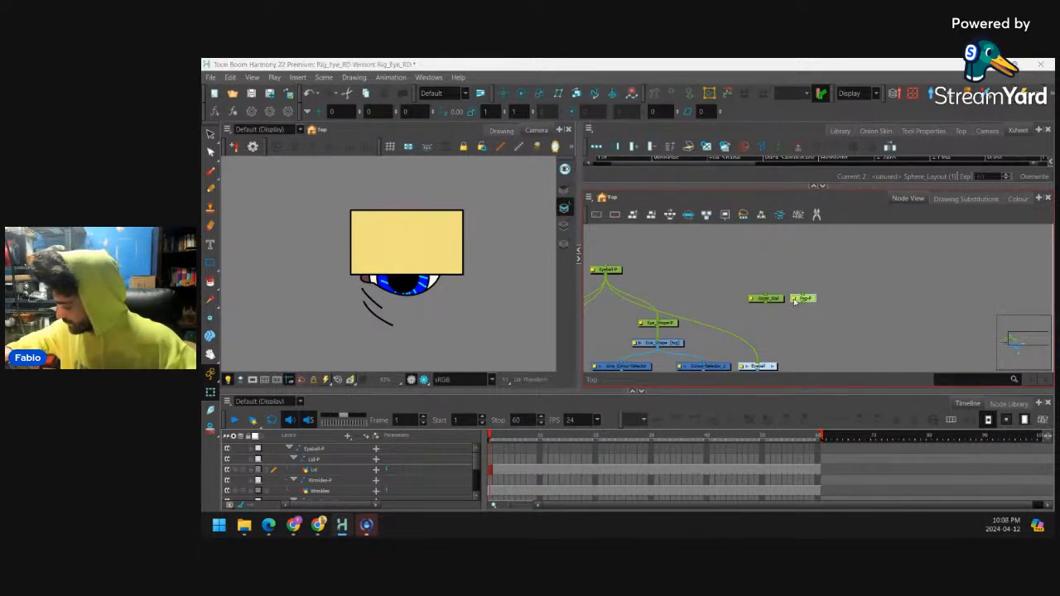
double_click(793, 302)
type("Lowe")
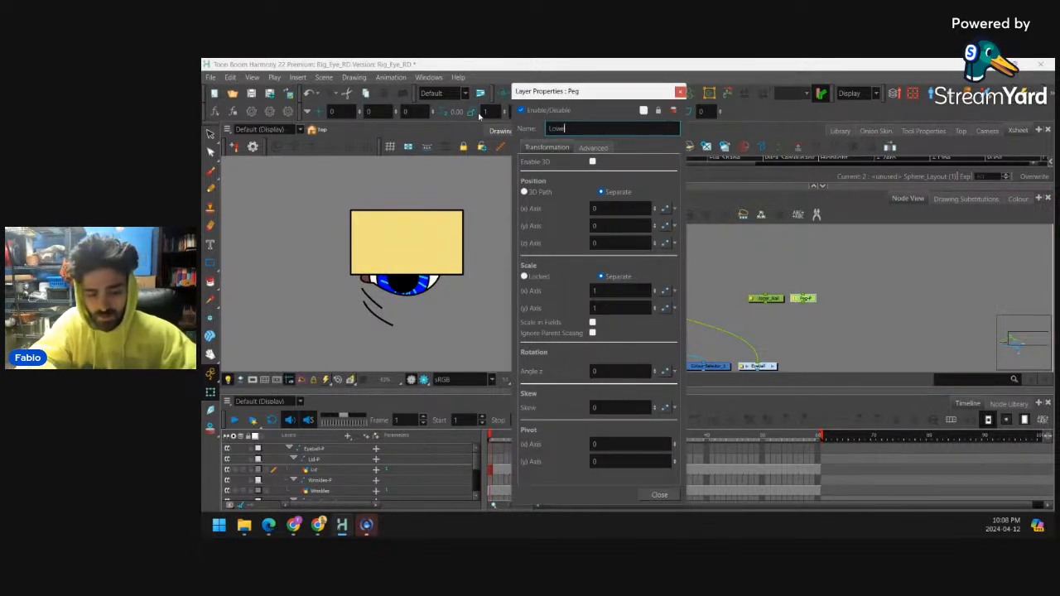
type("r_Nail")
key("Return")
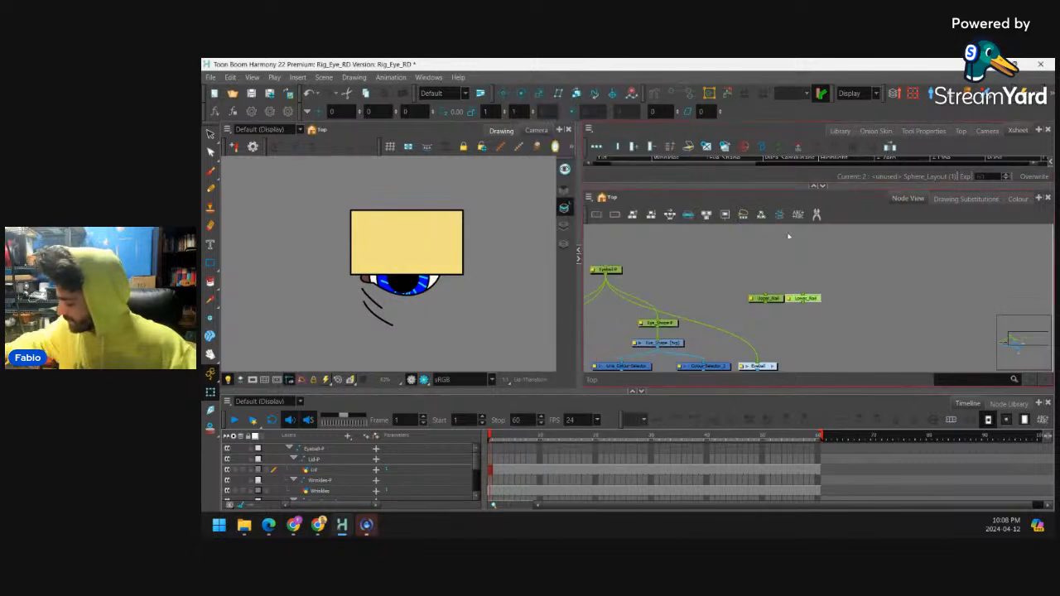
Connect the Upper_Nail and Lower_Nail pegs under the Eyeball-P peg and move Eyeball-P higher
left_click_drag(607, 279, 727, 294)
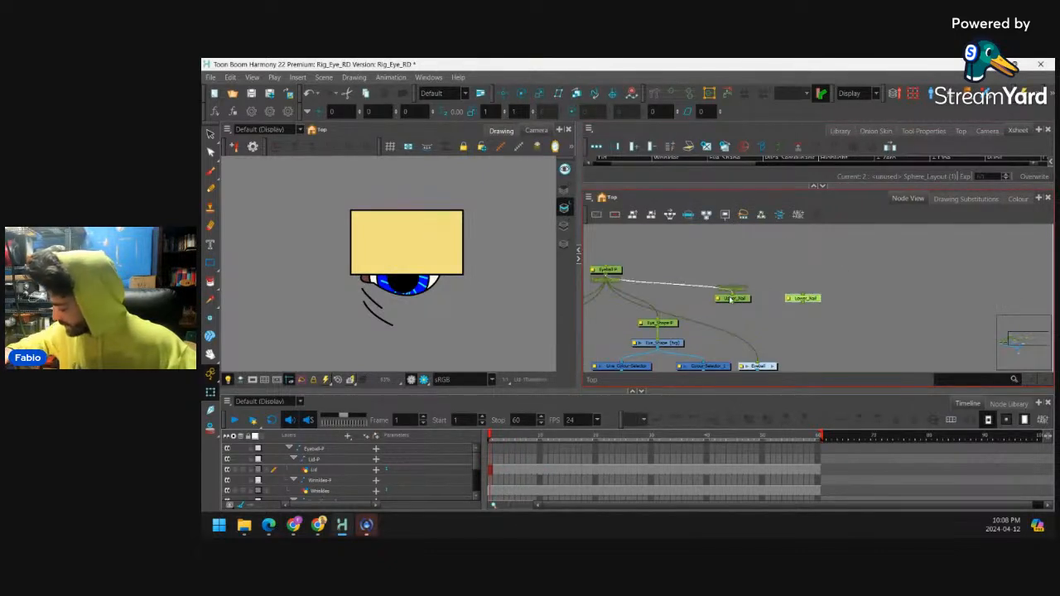
left_click_drag(609, 277, 800, 294)
left_click_drag(621, 272, 626, 237)
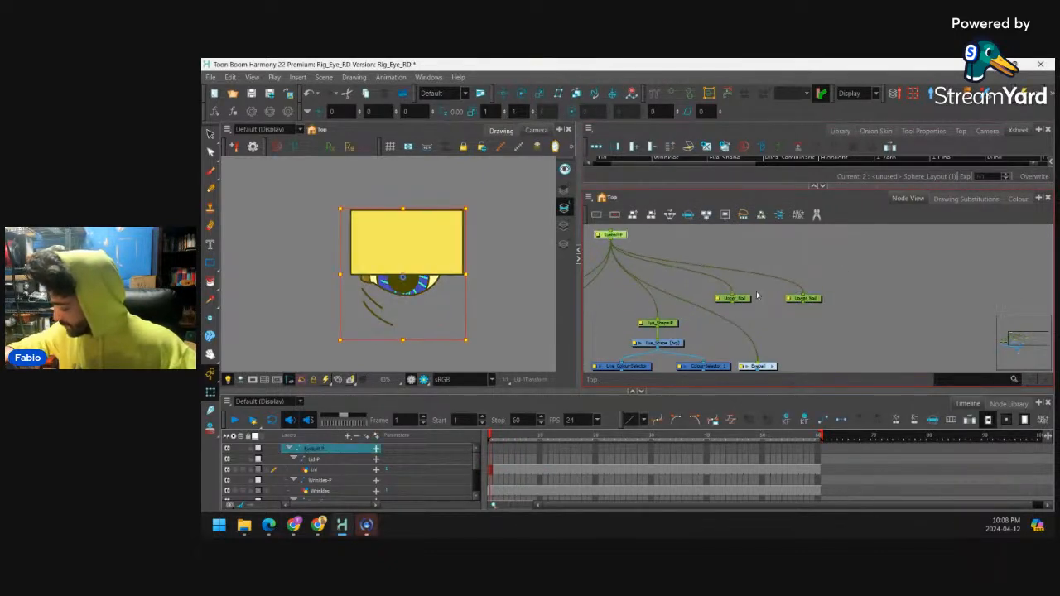
left_click(758, 290)
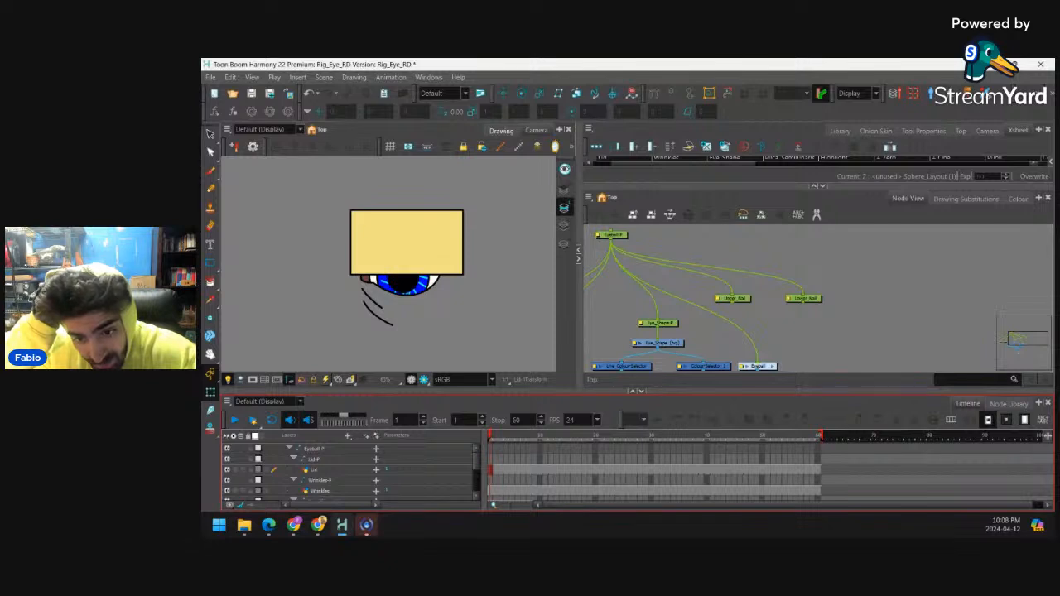
Activate the Rotate tool for the Upper_Nail peg and disable the Lid drawing to uncover the eye
left_click(734, 299)
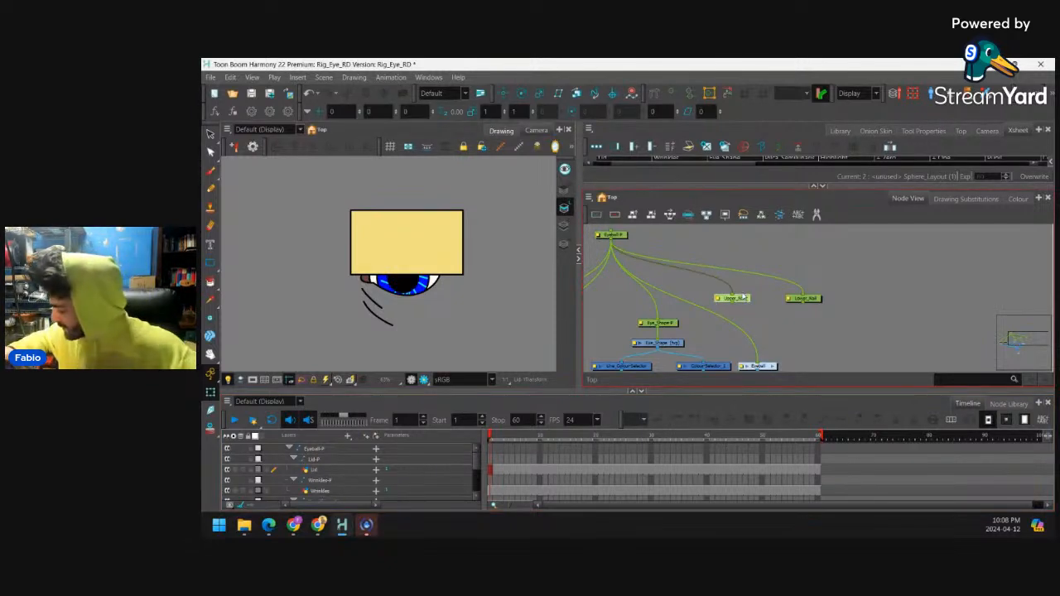
left_click(521, 93)
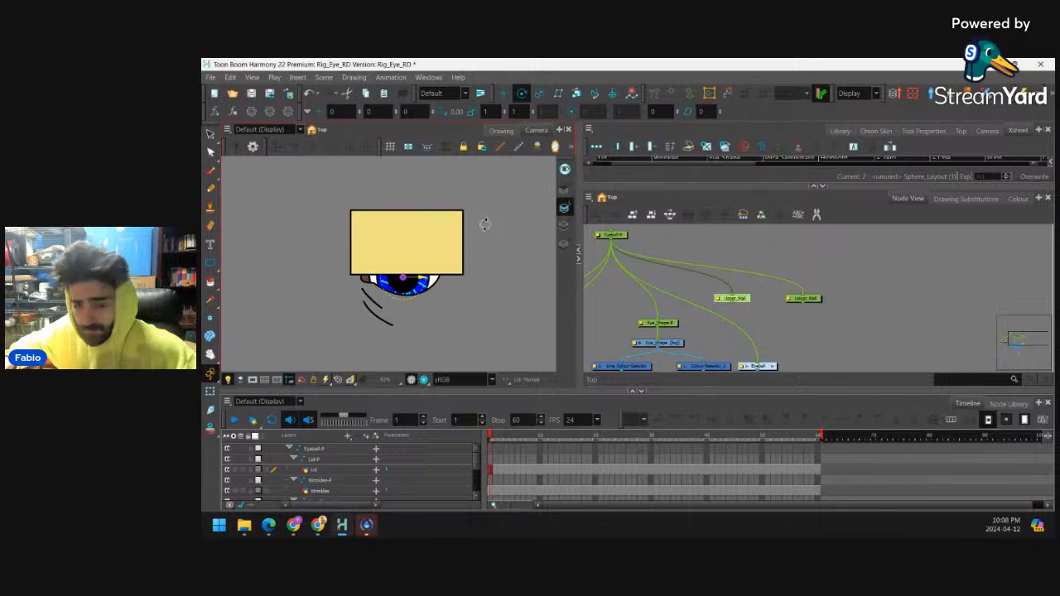
scroll(687, 327, "down", 3)
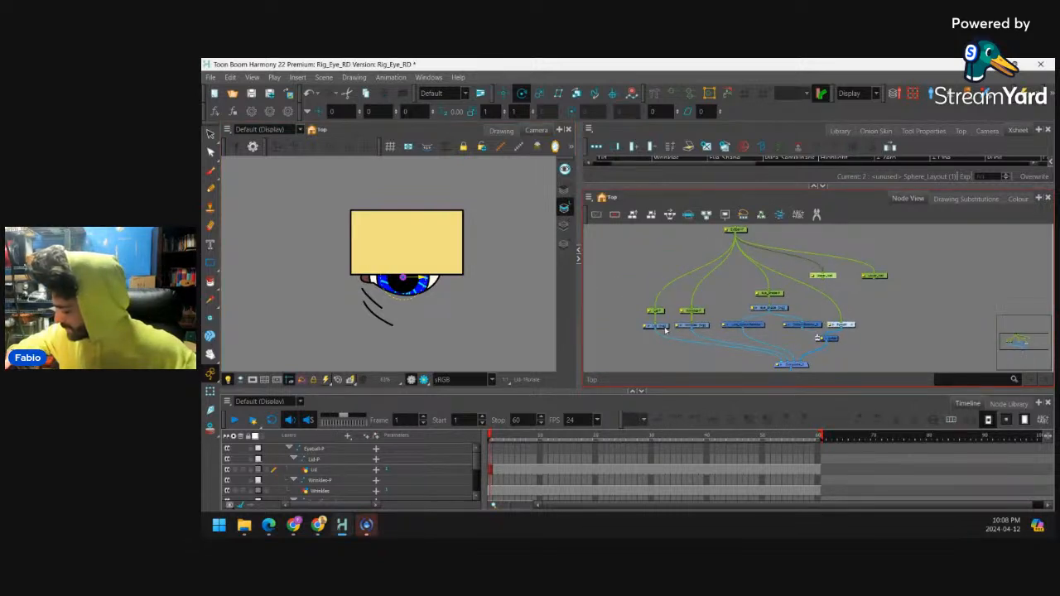
left_click(664, 328)
key("d")
Place the Upper_Nail peg's pivot above the eye and the Lower_Nail peg's pivot below it
left_click_drag(843, 270, 785, 296)
scroll(785, 295, "up", 1)
left_click(770, 301)
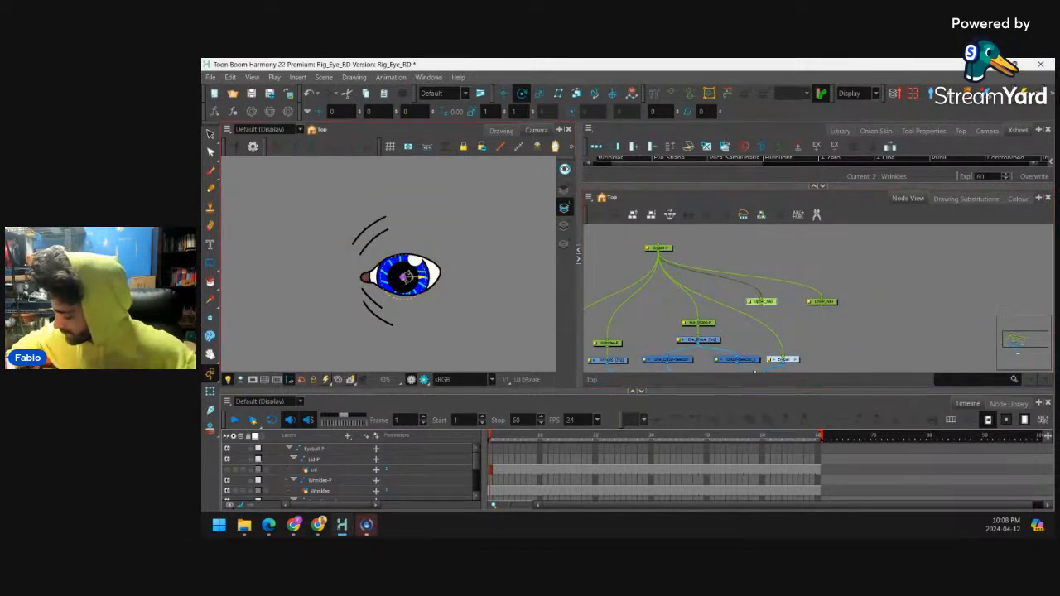
left_click_drag(405, 277, 402, 208)
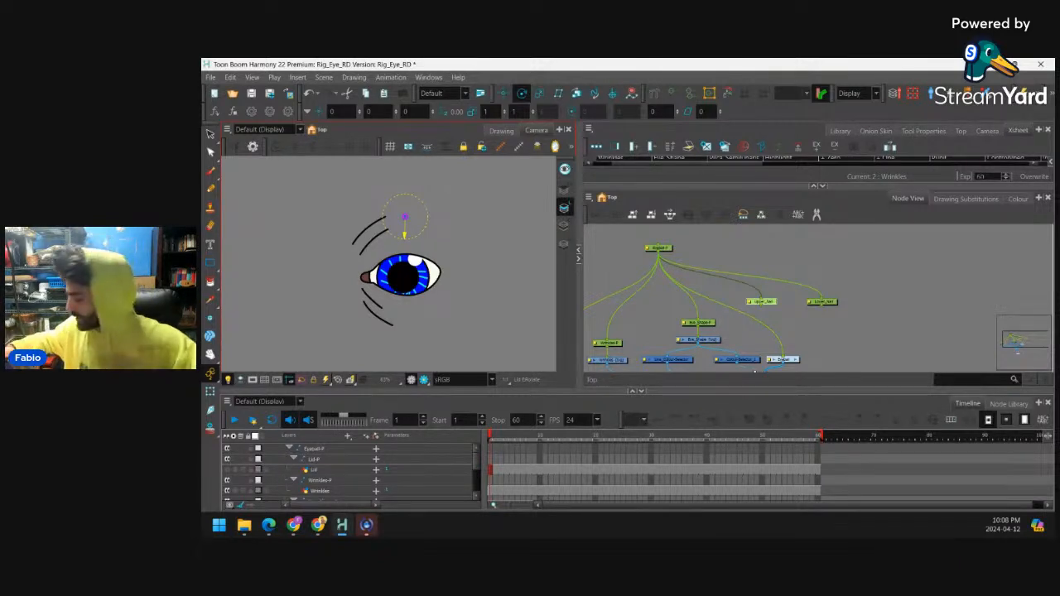
left_click_drag(405, 217, 403, 330)
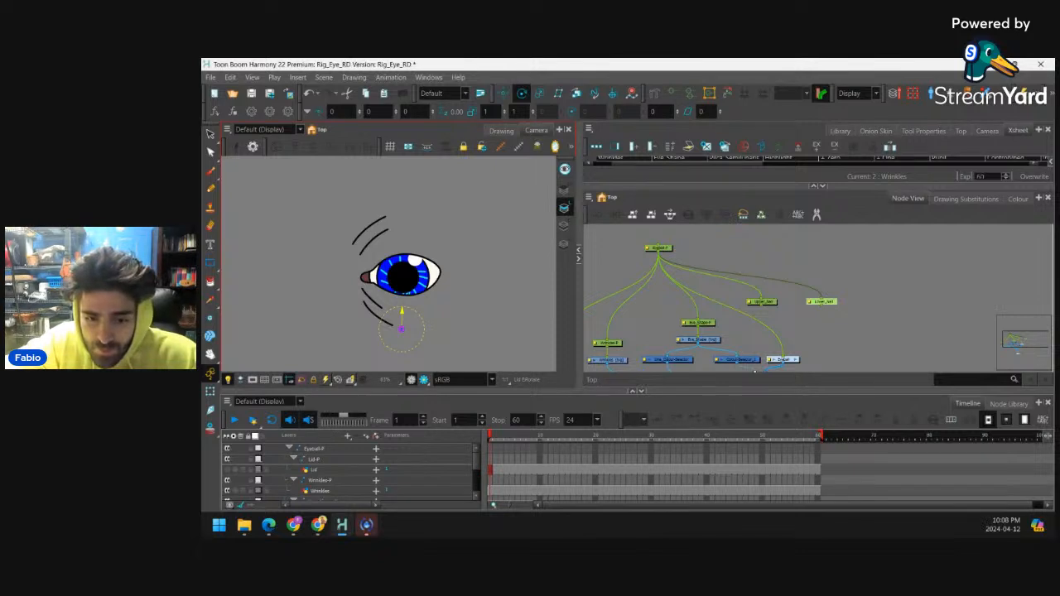
key("alt+Tab")
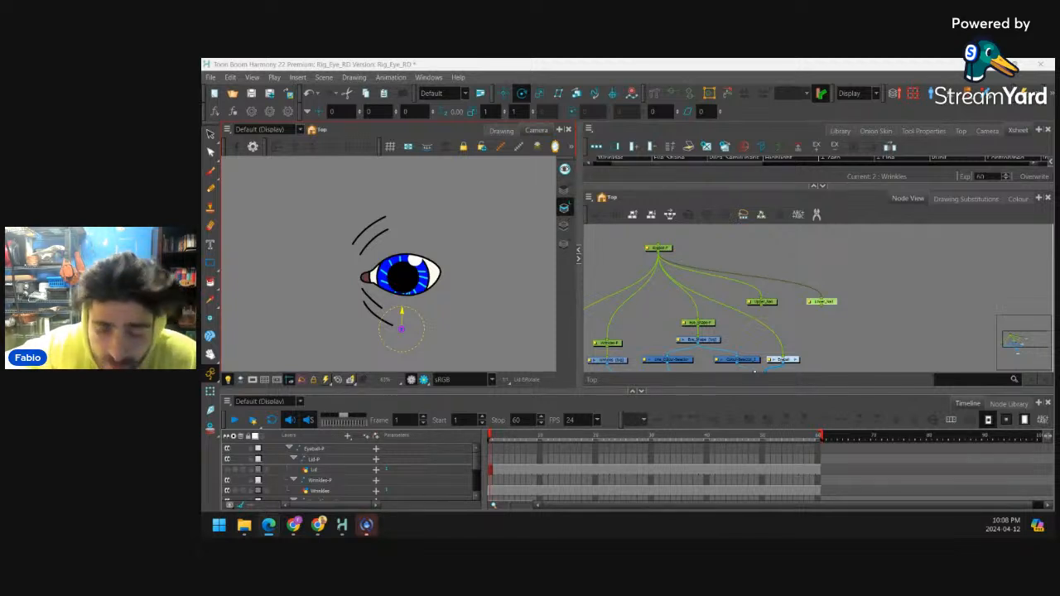
Add a Two-Points-Constraint node and place it just below the Lower_Nail peg
left_click(848, 274)
key("Tab")
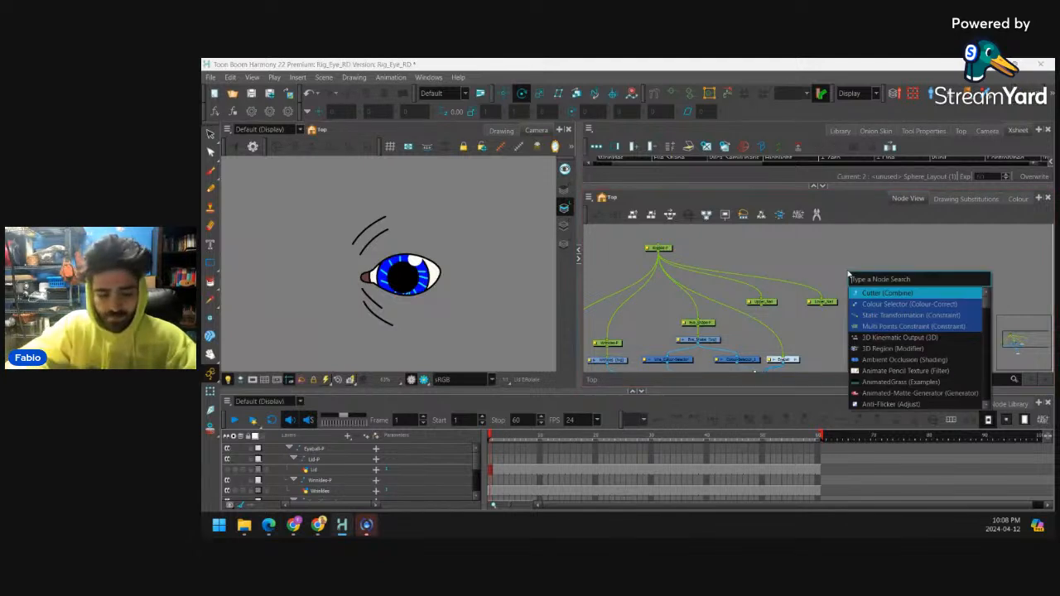
type("two")
left_click(903, 294)
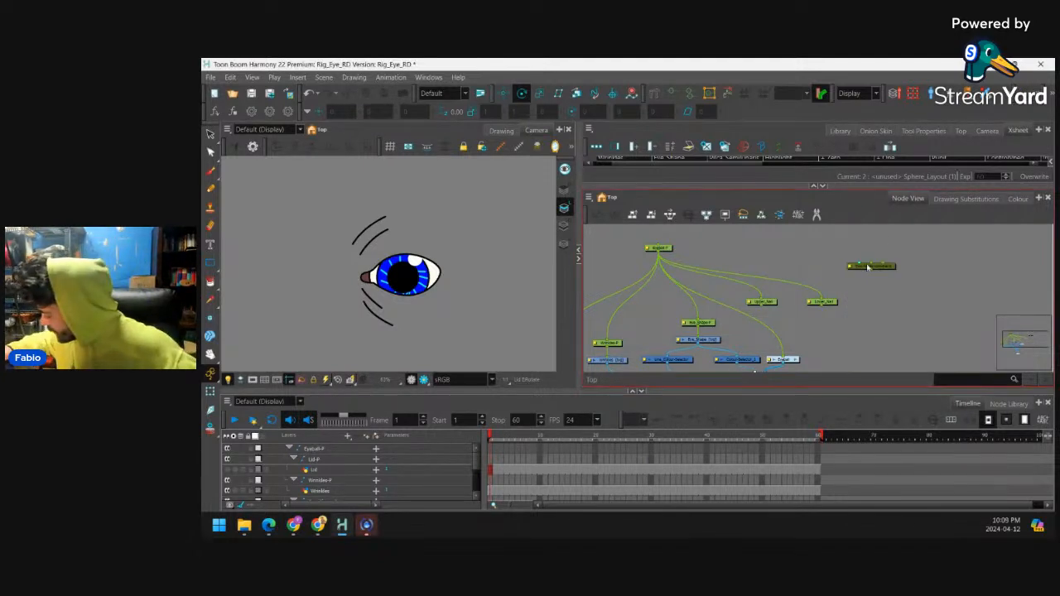
left_click_drag(868, 266, 817, 315)
scroll(815, 309, "up", 1)
scroll(815, 309, "up", 3)
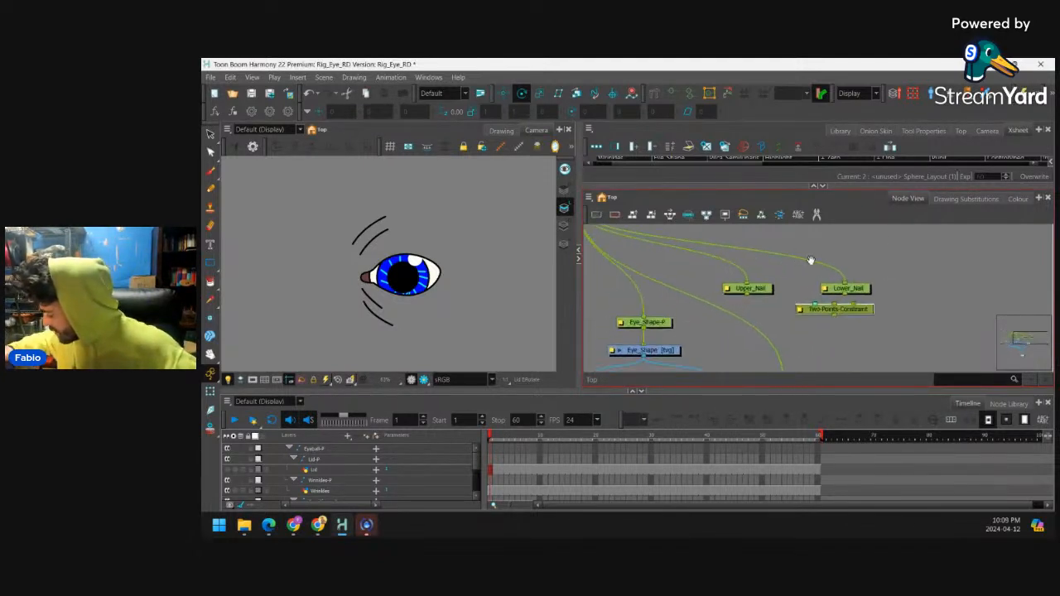
Set the Two-Points-Constraint node's flatten type to Ignore 3D Transform
double_click(798, 310)
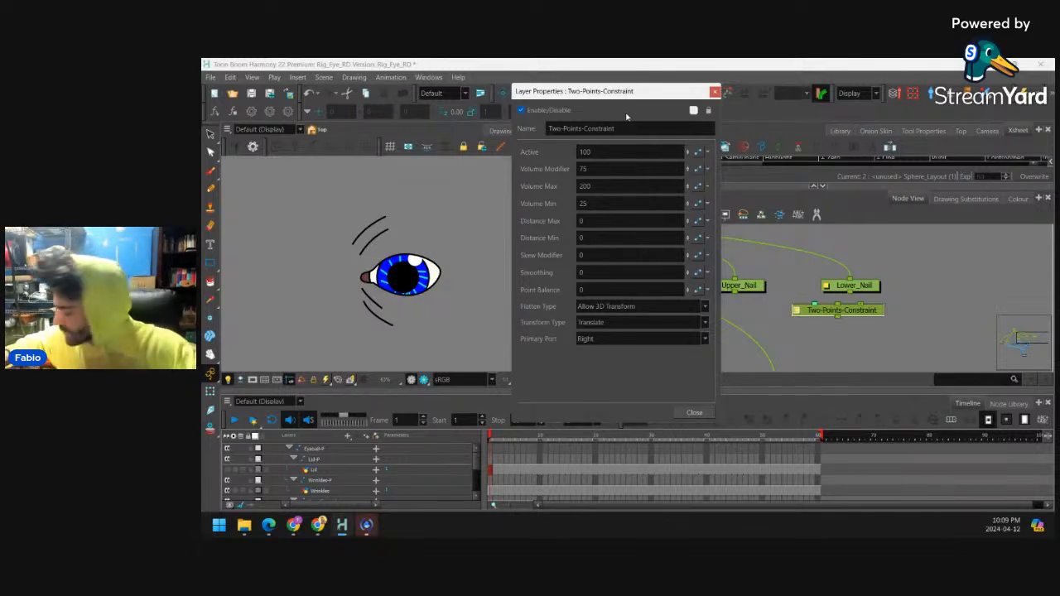
left_click(642, 307)
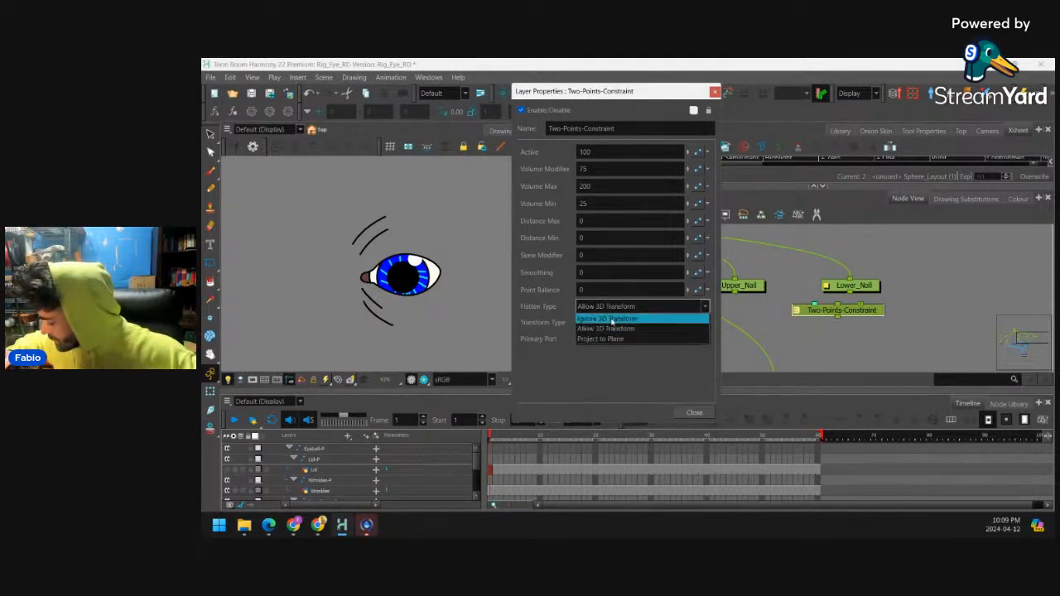
left_click(609, 318)
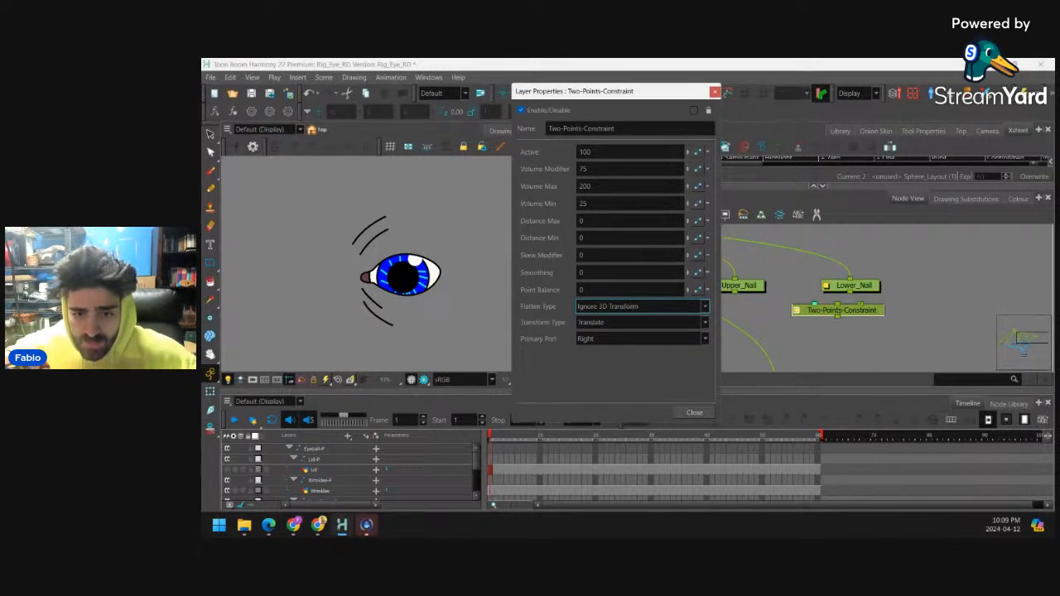
left_click(715, 92)
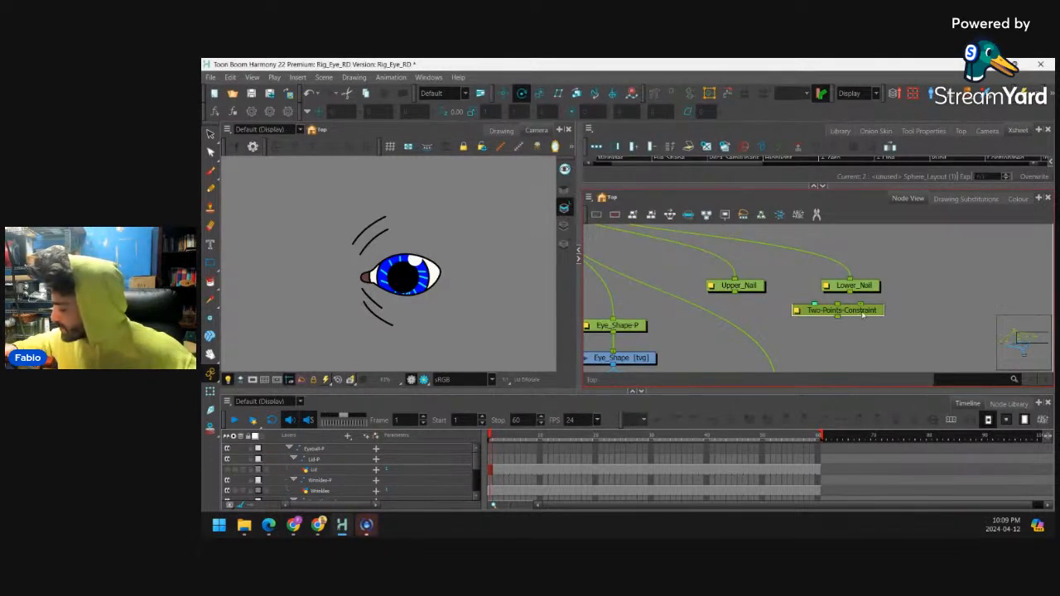
Move the Two-Points-Constraint node down to leave a gap below Lower_Nail and duplicate it three times
left_click_drag(863, 313, 867, 330)
left_click(588, 197)
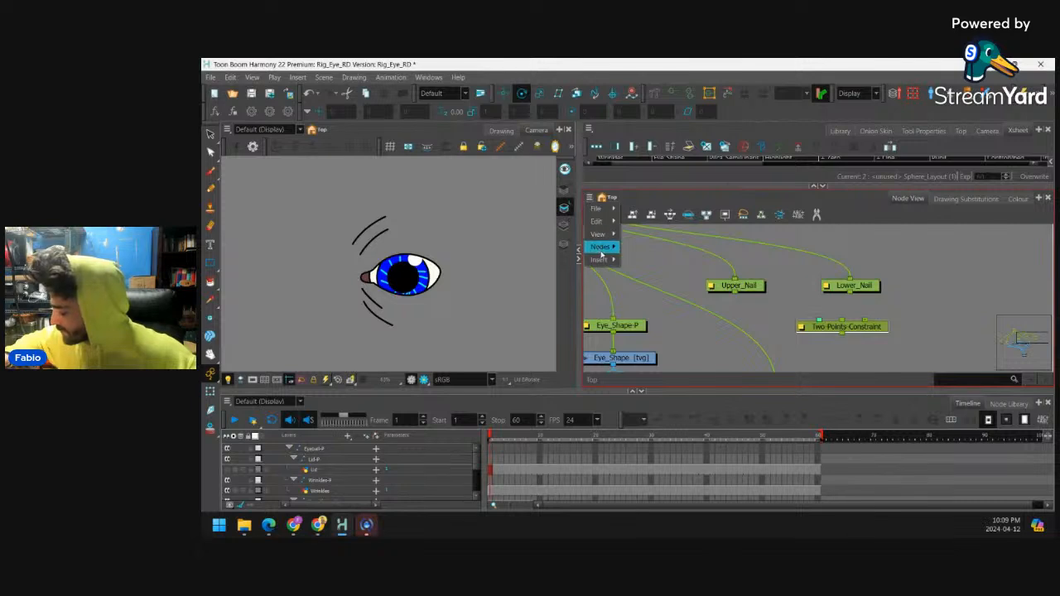
mouse_move(603, 254)
left_click(675, 329)
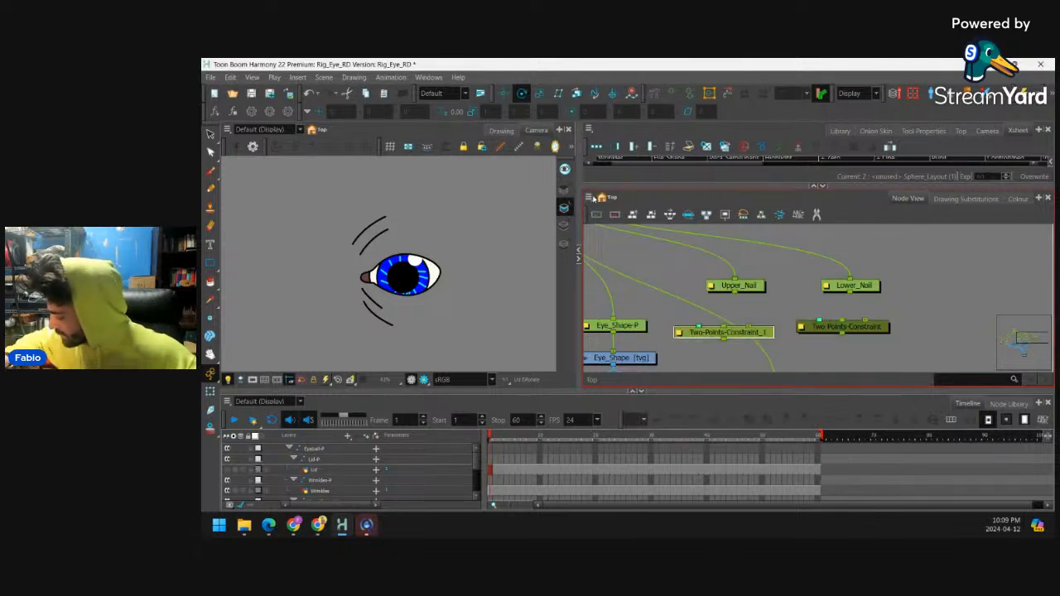
left_click(589, 199)
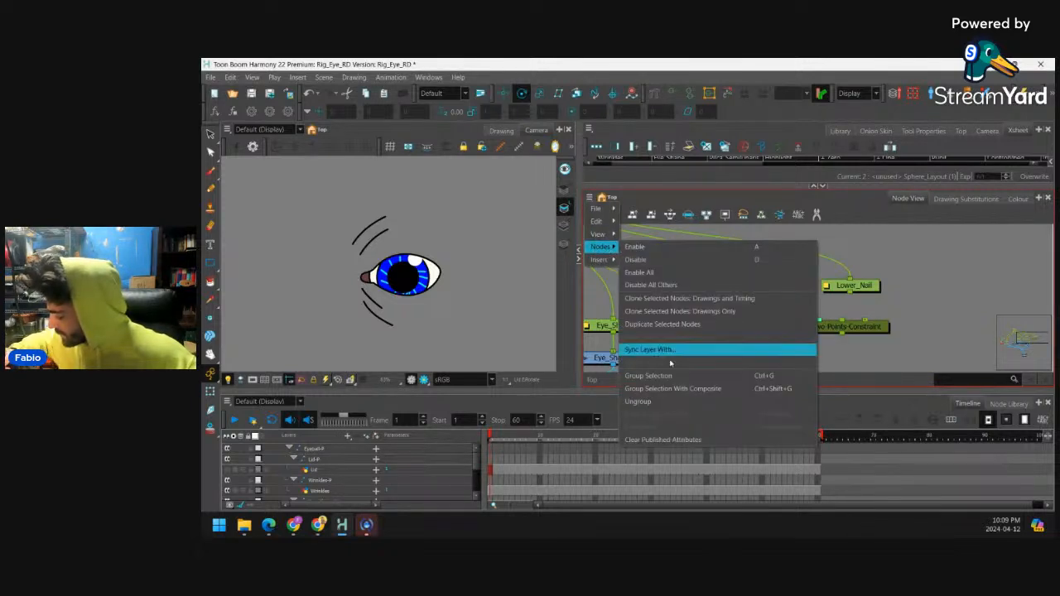
left_click(662, 324)
left_click(591, 196)
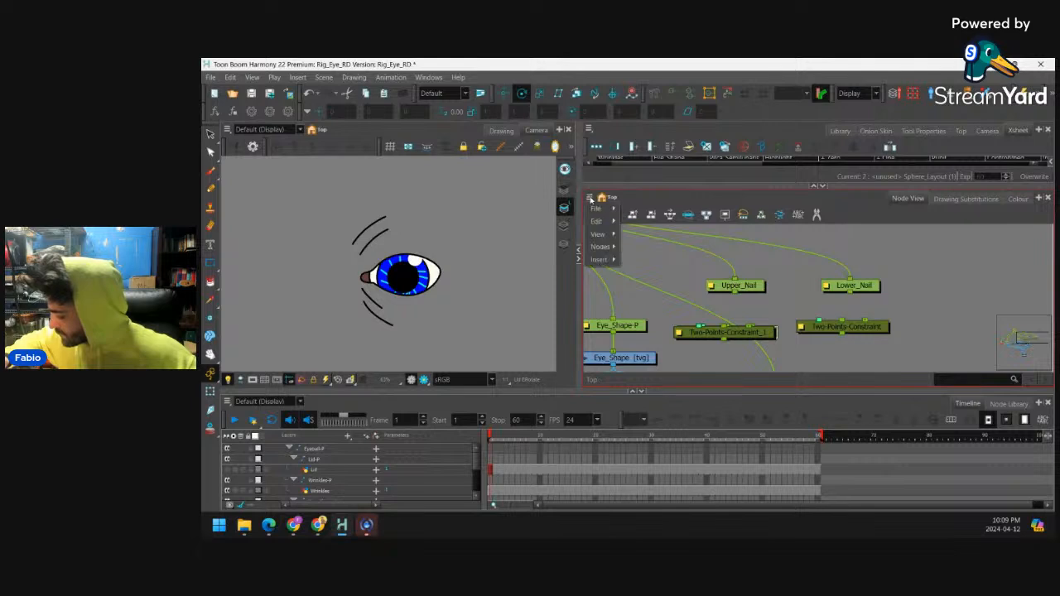
mouse_move(600, 247)
left_click(671, 325)
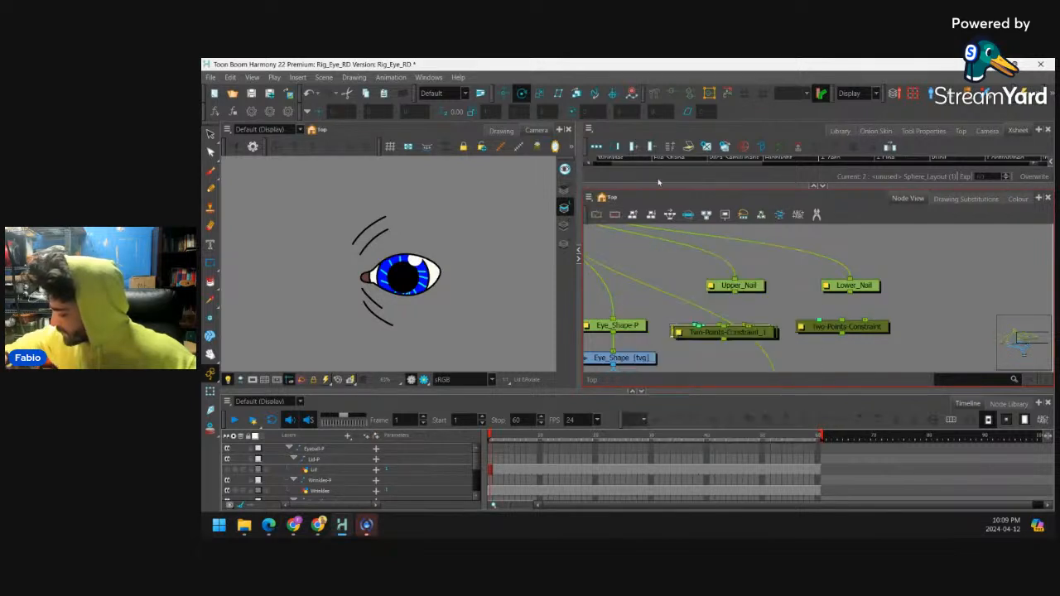
Spread the duplicated constraint nodes apart, placing Two-Points-Constraint_3 between the Wrinkles-P and Eye_Shape-P branches
left_click_drag(742, 334, 981, 321)
left_click_drag(878, 340, 860, 313)
left_click_drag(746, 306, 883, 331)
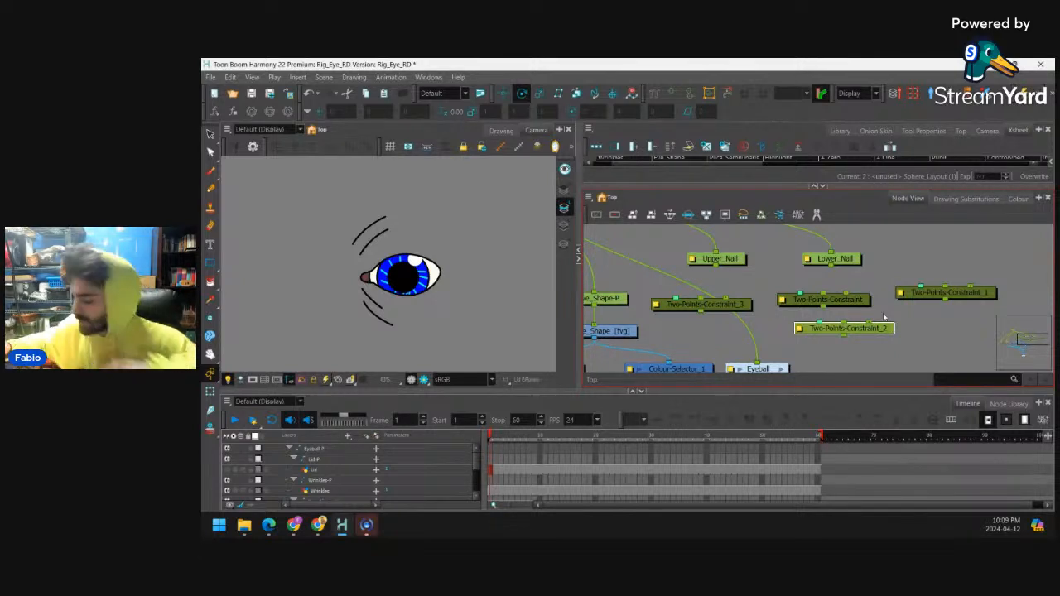
left_click(880, 258)
left_click_drag(827, 258, 841, 258)
left_click(732, 258)
scroll(758, 257, "down", 3)
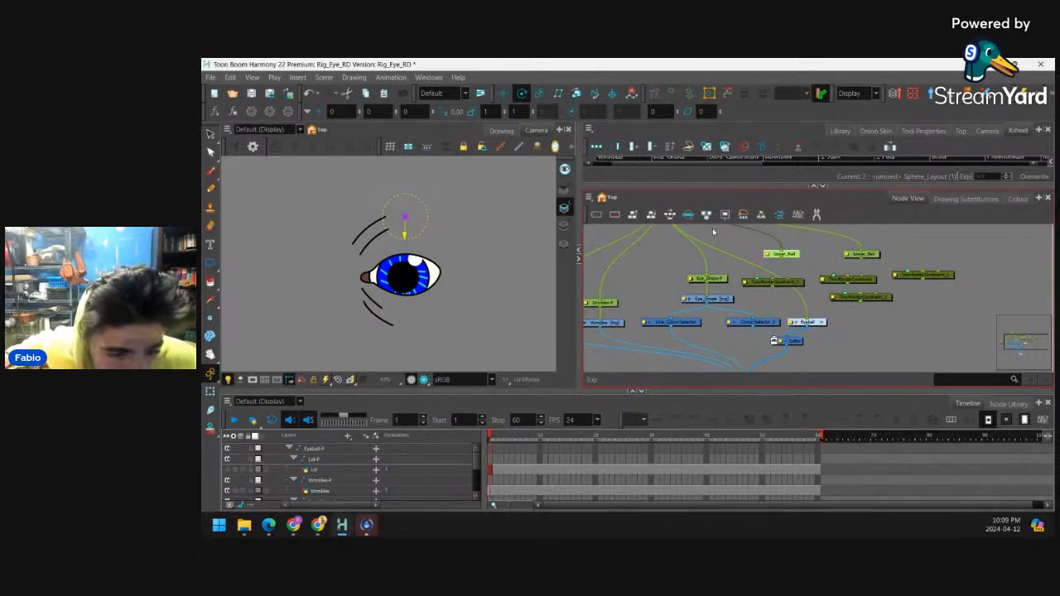
left_click_drag(773, 281, 660, 261)
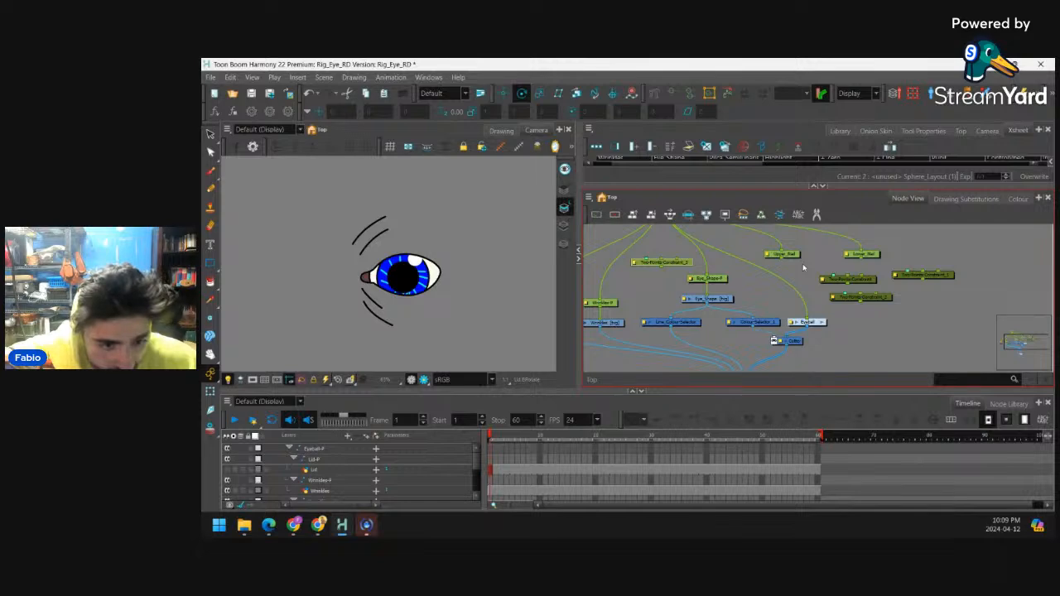
Try to place the original Two-Points-Constraint node above the Eyeball group and feed it from Upper_Nail and Lower_Nail
left_click_drag(824, 253, 747, 255)
scroll(791, 289, "up", 1)
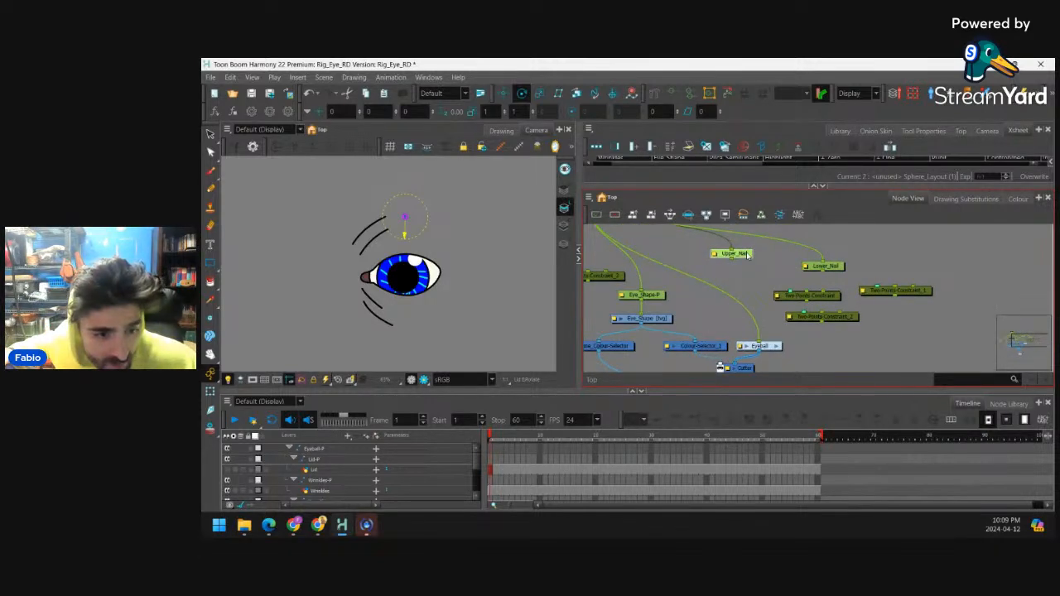
left_click_drag(824, 296, 754, 294)
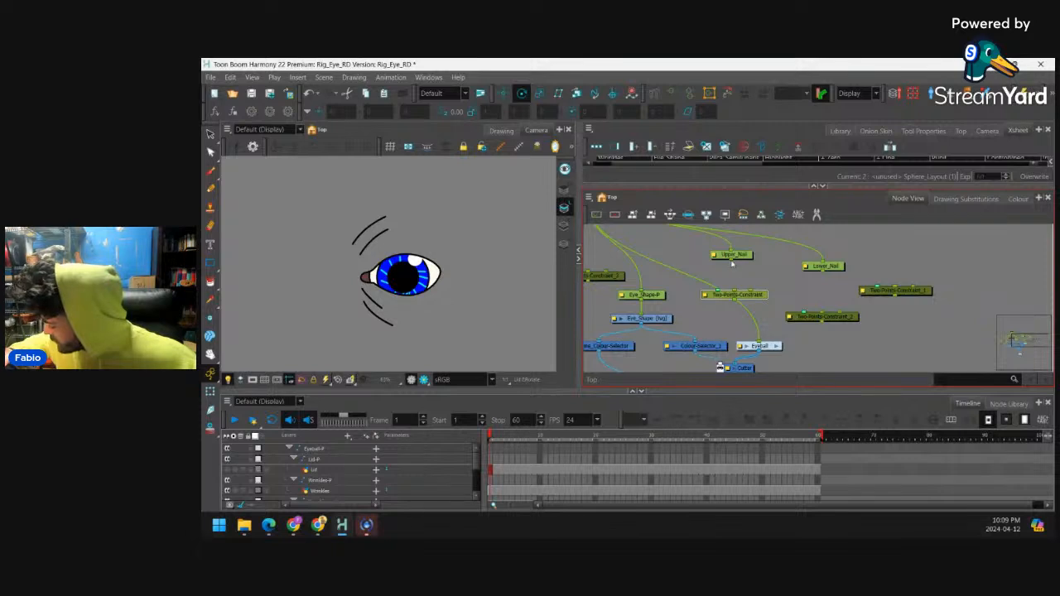
left_click_drag(831, 269, 832, 249)
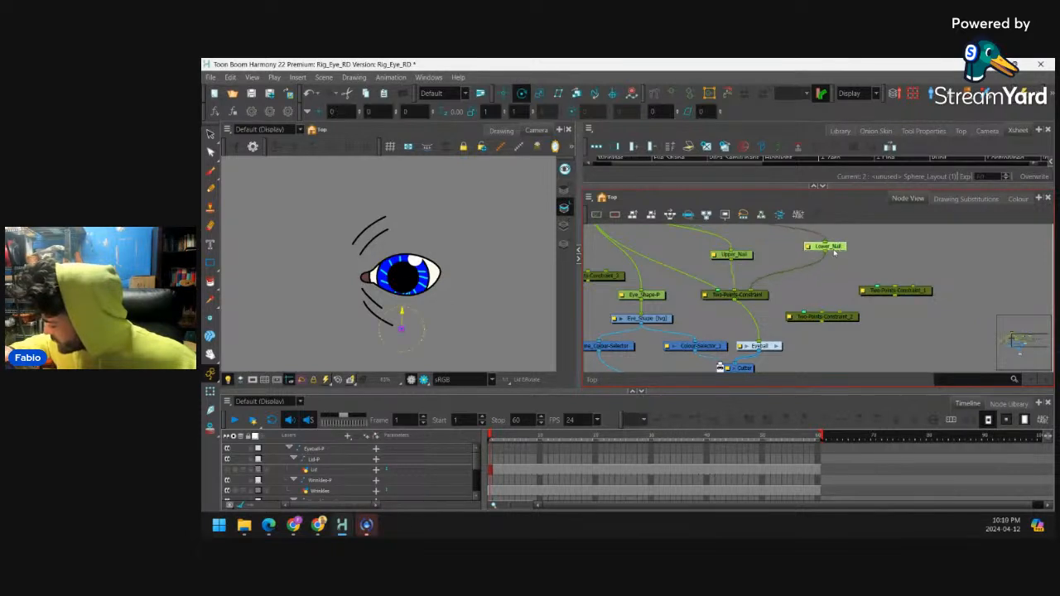
left_click_drag(755, 295, 743, 295)
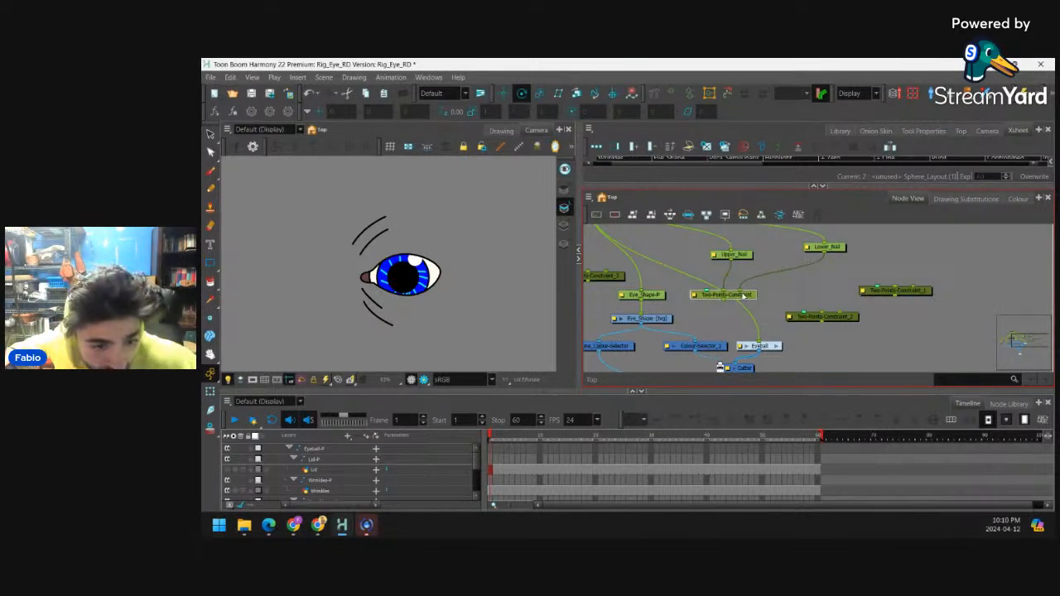
mouse_move(743, 295)
left_mouse_down()
mouse_move(714, 300)
mouse_move(738, 299)
left_mouse_up()
scroll(744, 295, "down", 2)
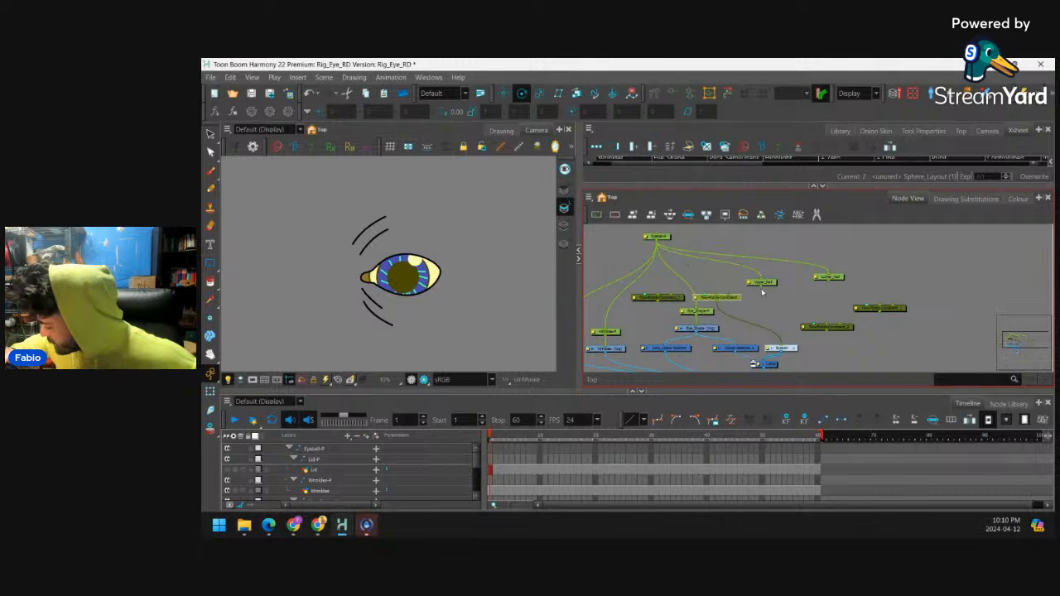
Undo the misplaced constraint connection and insert the original Two-Points-Constraint node between the eyeball peg and Eye_Shape-P
key("ctrl+z")
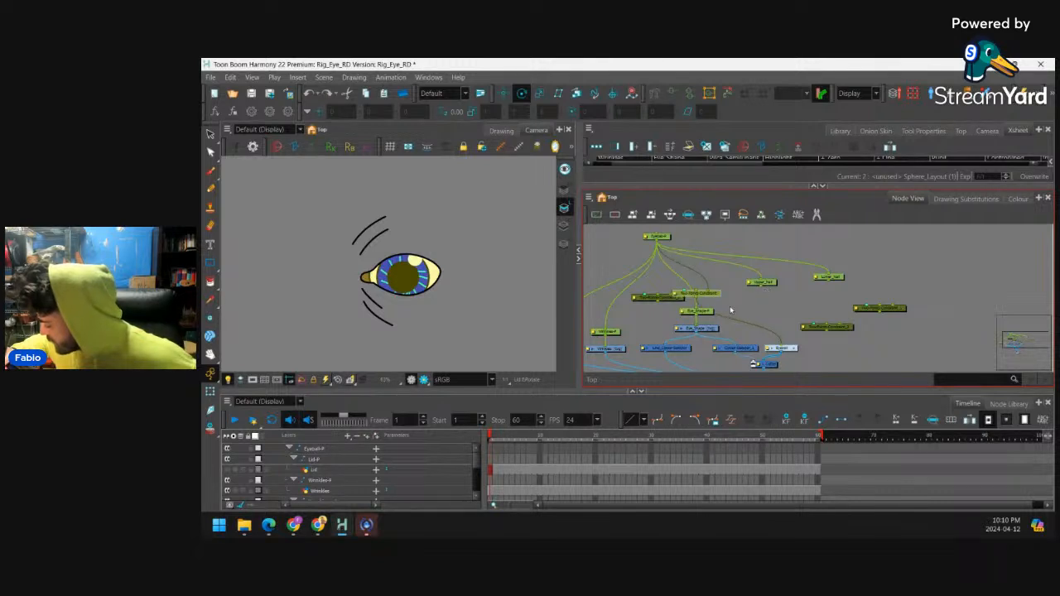
key("ctrl+z")
mouse_move(707, 311)
left_mouse_down()
mouse_move(722, 318)
mouse_move(710, 303)
left_mouse_up()
left_click(743, 309)
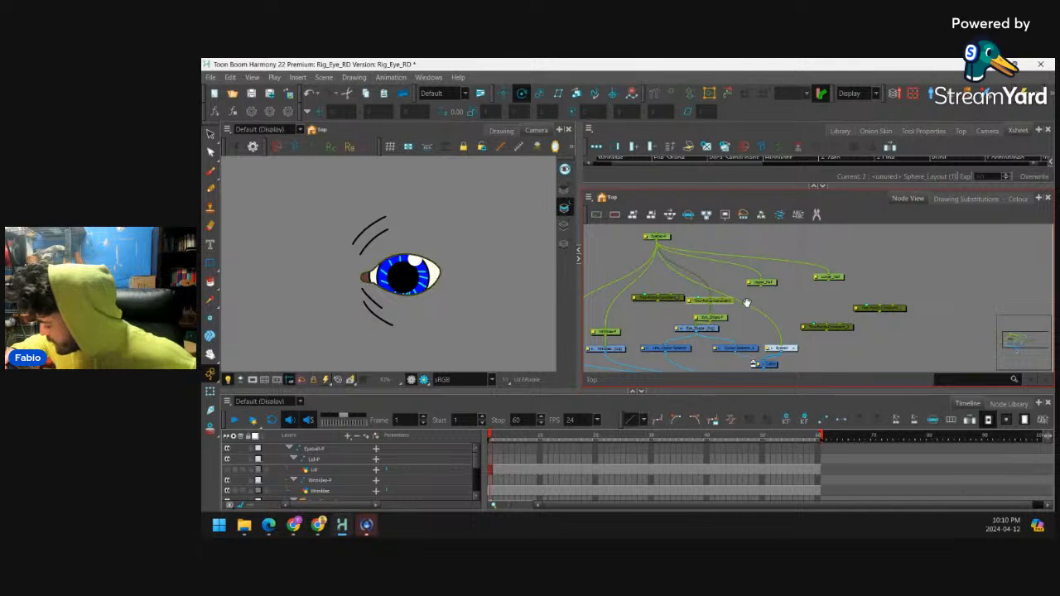
Connect the Upper_Nail and Lower_Nail pegs to the Two-Points-Constraint node that drives Eye_Shape-P
scroll(746, 303, "up", 1)
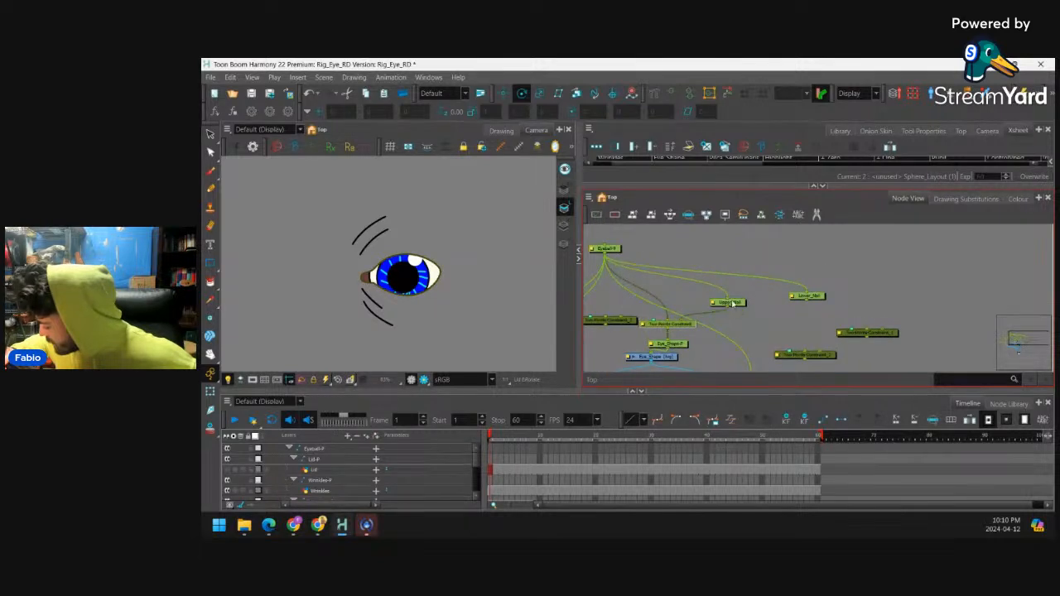
left_click_drag(729, 303, 718, 287)
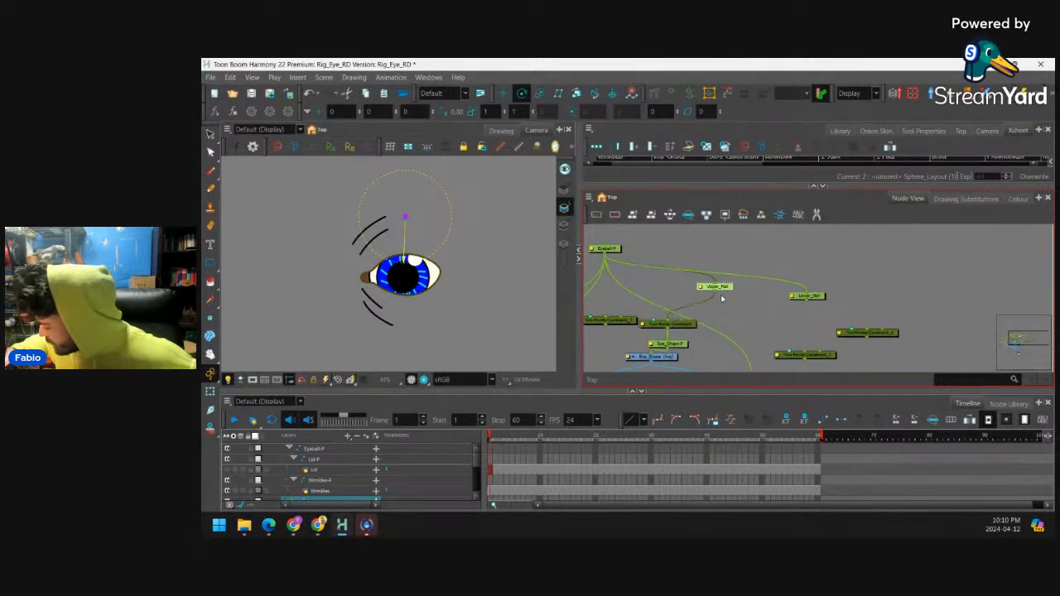
mouse_move(807, 300)
left_mouse_down()
mouse_move(779, 316)
mouse_move(682, 321)
mouse_move(771, 331)
mouse_move(816, 290)
left_mouse_up()
left_click_drag(730, 286, 732, 255)
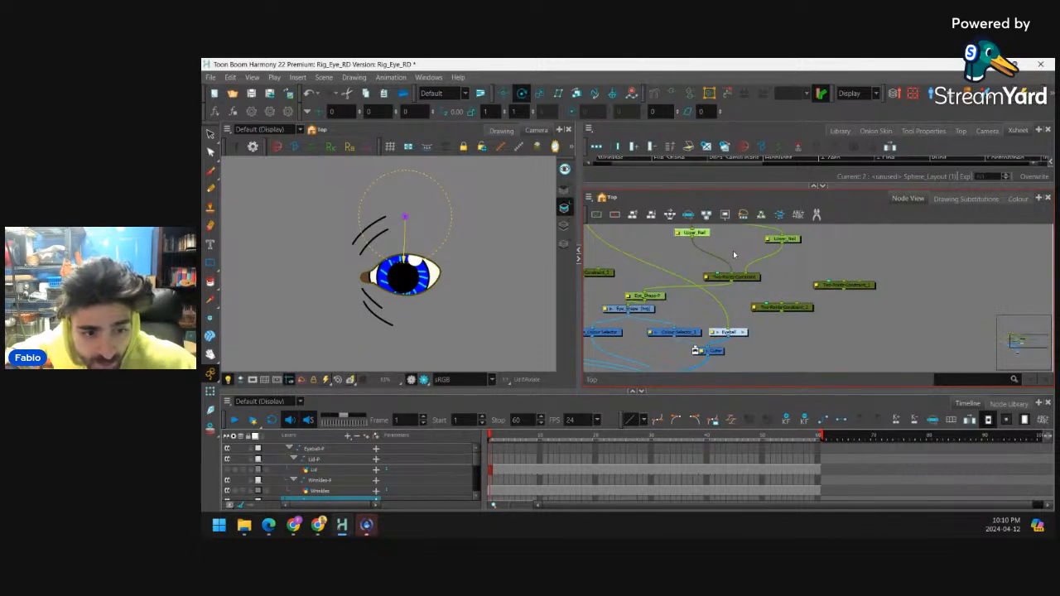
scroll(711, 271, "up", 1)
scroll(654, 301, "down", 2)
Line up Eye_Shape-P and its drawing beneath their constraint node, moving the two spare constraints aside and the Eyeball group down
left_click_drag(797, 279, 887, 299)
left_click_drag(633, 296, 812, 332)
left_click(811, 299)
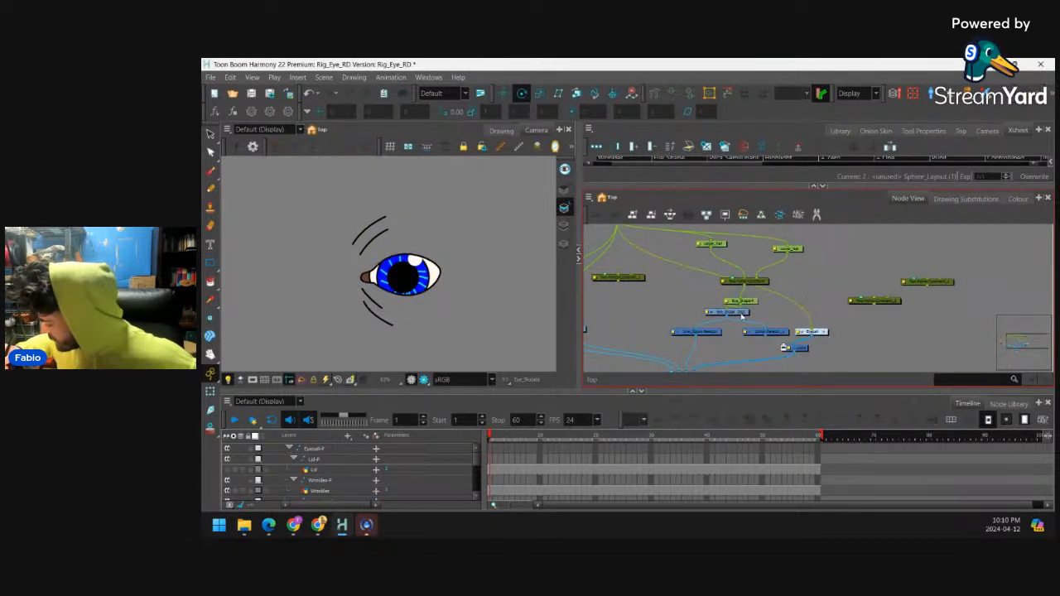
left_click_drag(743, 313, 761, 316)
left_click_drag(750, 304, 753, 313)
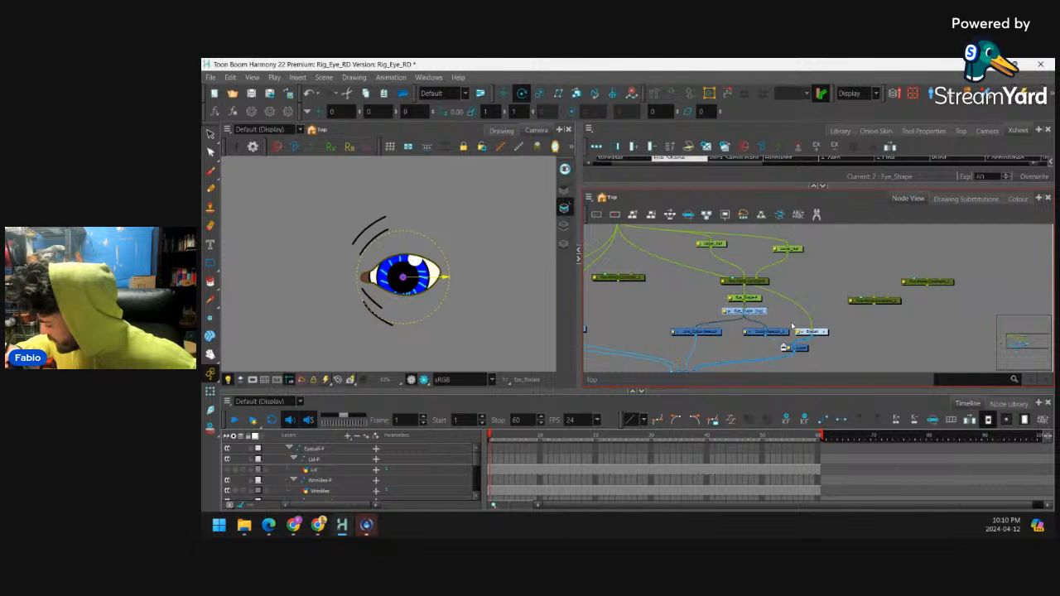
mouse_move(814, 333)
left_mouse_down()
mouse_move(803, 312)
mouse_move(808, 348)
left_mouse_up()
Insert Two-Points-Constraint_2 above the Eyeball group and connect both Upper_Nail and Lower_Nail to it
left_click_drag(884, 290, 783, 301)
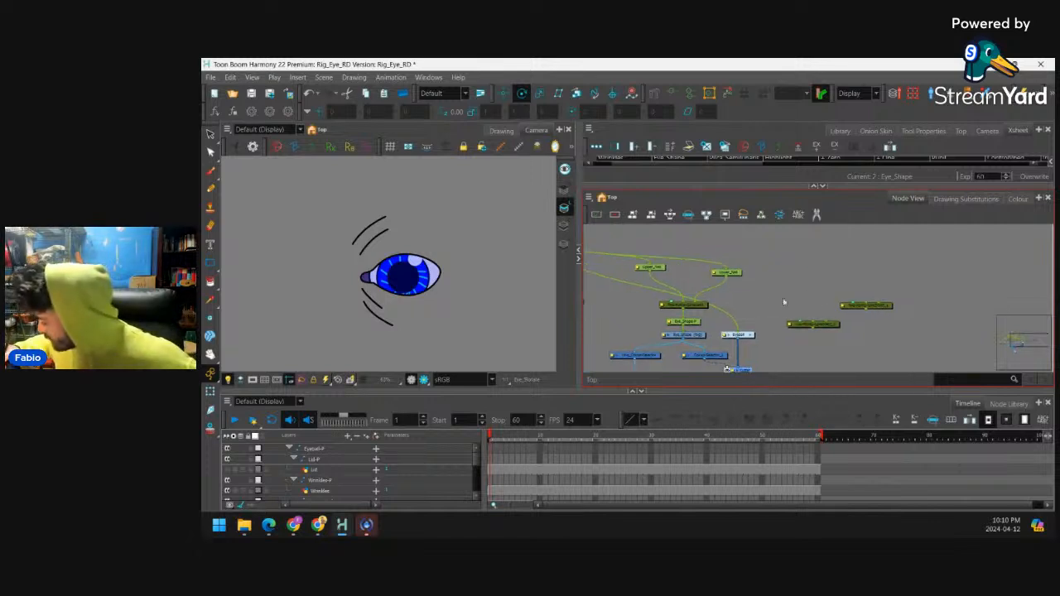
left_click_drag(744, 340, 776, 311)
left_click(783, 324)
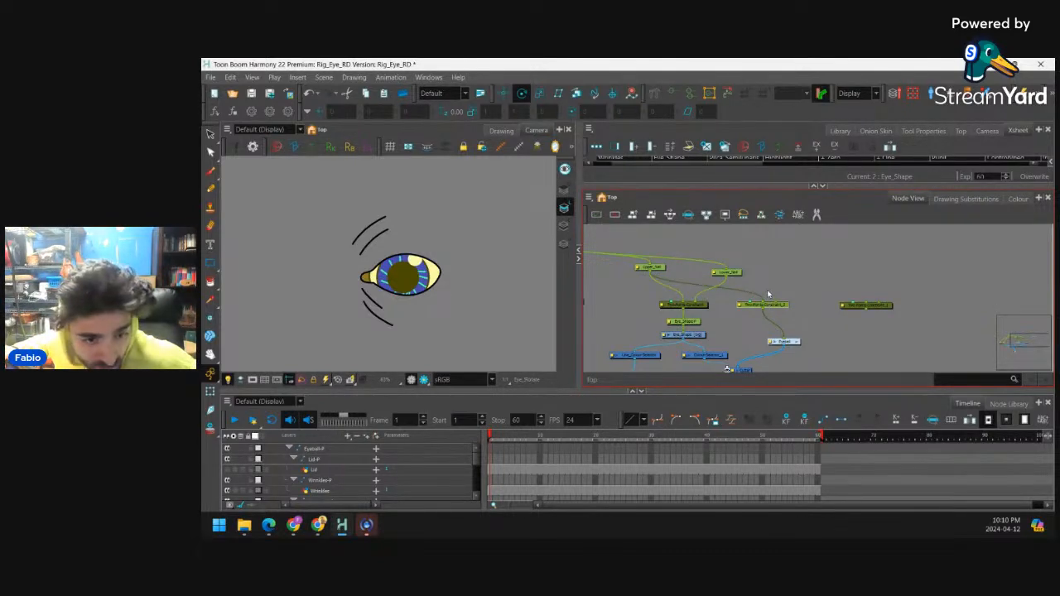
left_click_drag(727, 276, 786, 272)
scroll(796, 308, "down", 2)
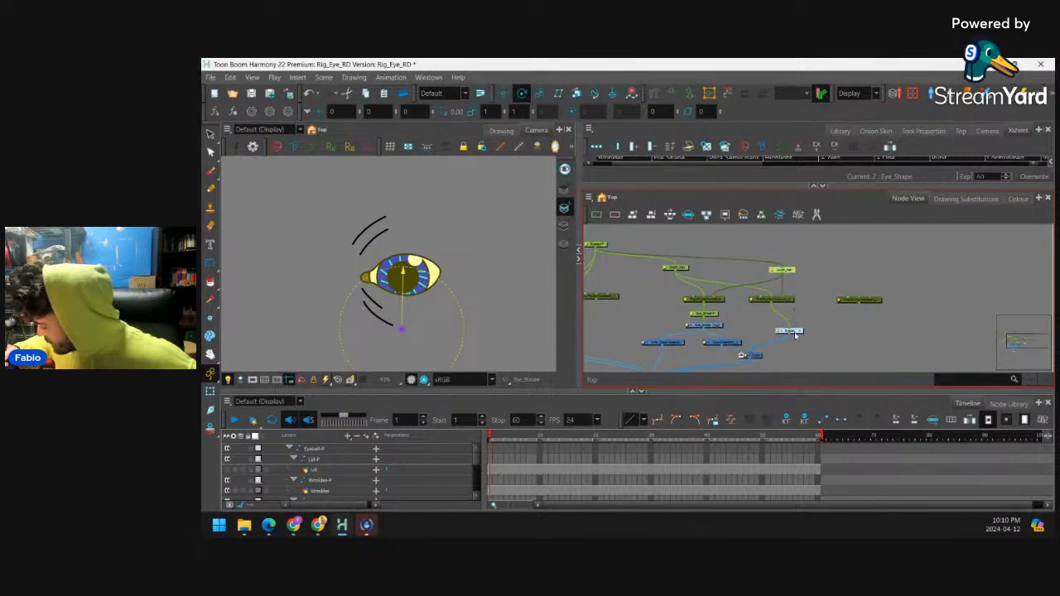
left_click_drag(795, 335, 780, 333)
Insert Two-Points-Constraint_1 above the Wrinkles-P peg and connect both Upper_Nail and Lower_Nail to it
left_click_drag(871, 309, 659, 308)
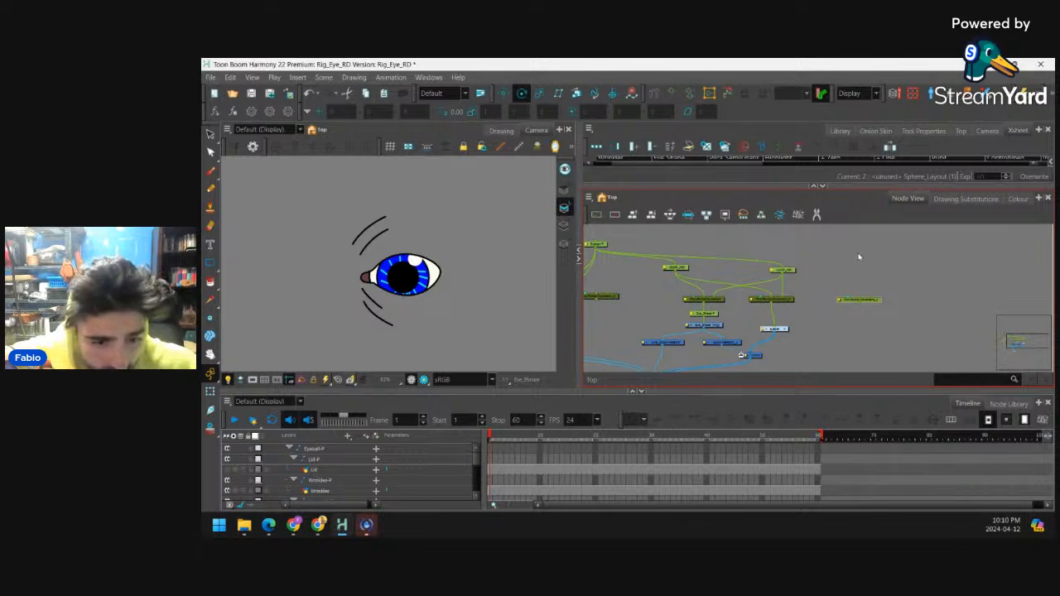
left_click_drag(865, 300, 764, 301)
left_click_drag(761, 302, 687, 306)
mouse_move(788, 263)
left_mouse_down()
mouse_move(664, 295)
mouse_move(766, 307)
mouse_move(739, 303)
left_mouse_up()
left_click_drag(651, 305, 673, 338)
left_click_drag(671, 332, 750, 331)
mouse_move(721, 291)
left_mouse_down()
mouse_move(689, 293)
mouse_move(724, 272)
left_mouse_up()
Place Two-Points-Constraint_3 between the eyeball peg and the lid peg, and re-enable the Lid drawing
left_click_drag(612, 307, 641, 350)
left_click_drag(639, 318, 692, 316)
left_click(693, 329)
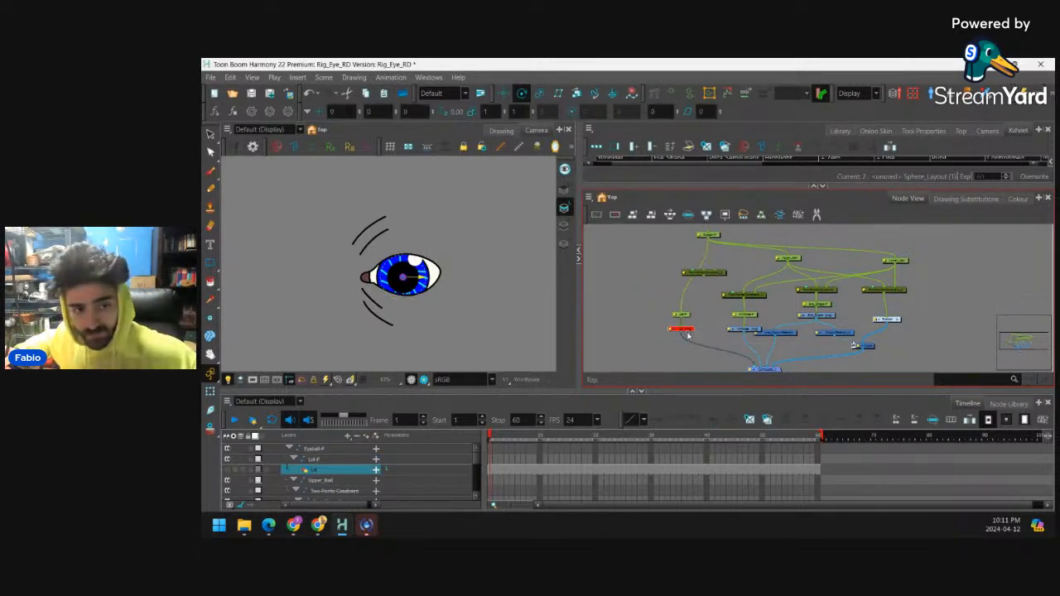
key("a")
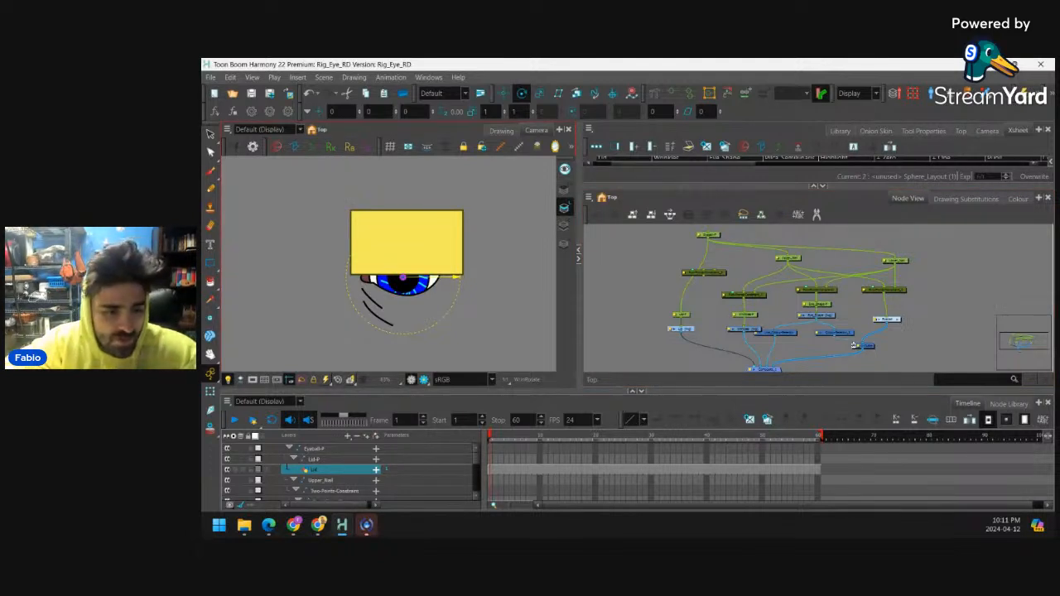
key("alt+Tab")
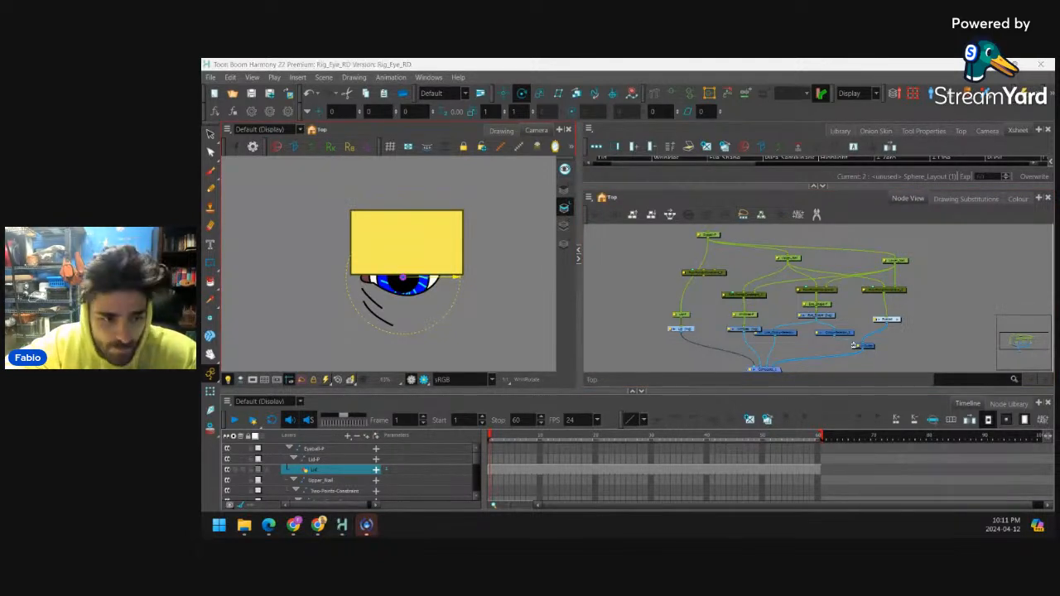
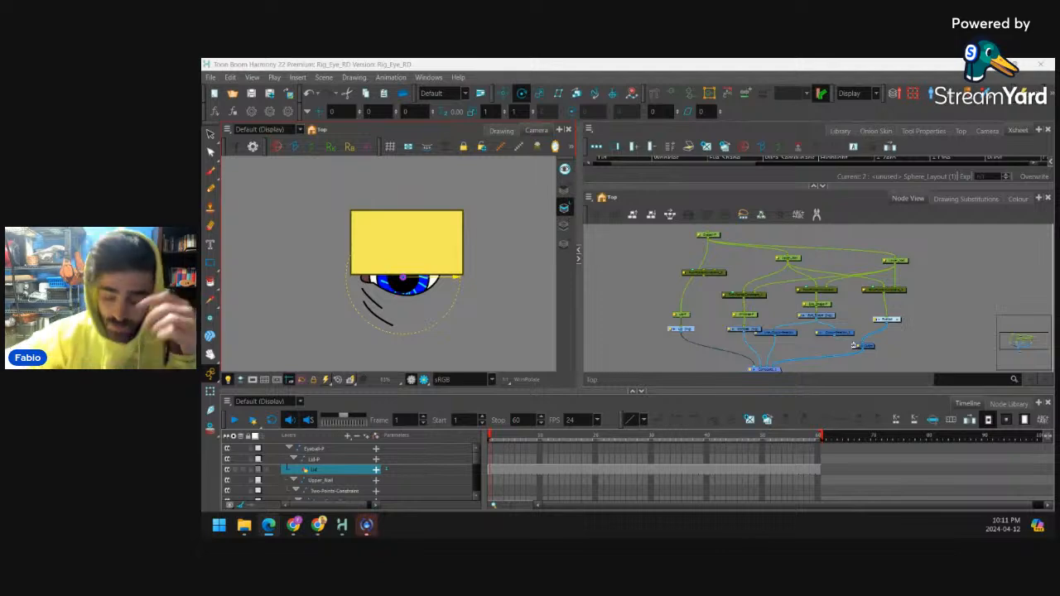
Rename the constraint node above the Eyeball group as Two-Points-Constraint_Eyeball
left_click(773, 313)
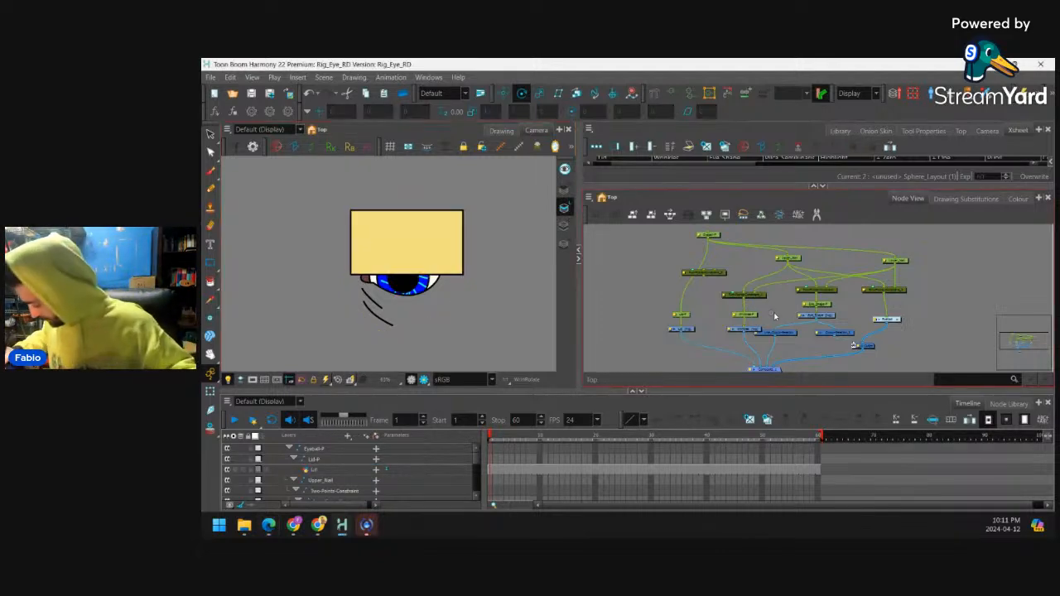
scroll(833, 307, "up", 5)
left_click_drag(886, 234, 823, 249)
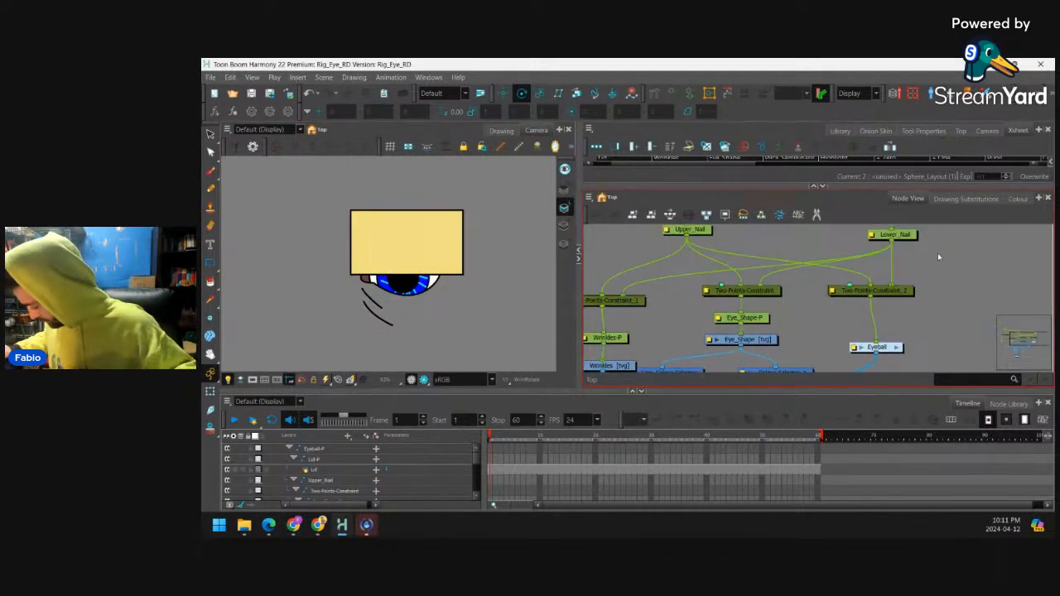
double_click(833, 291)
key("End")
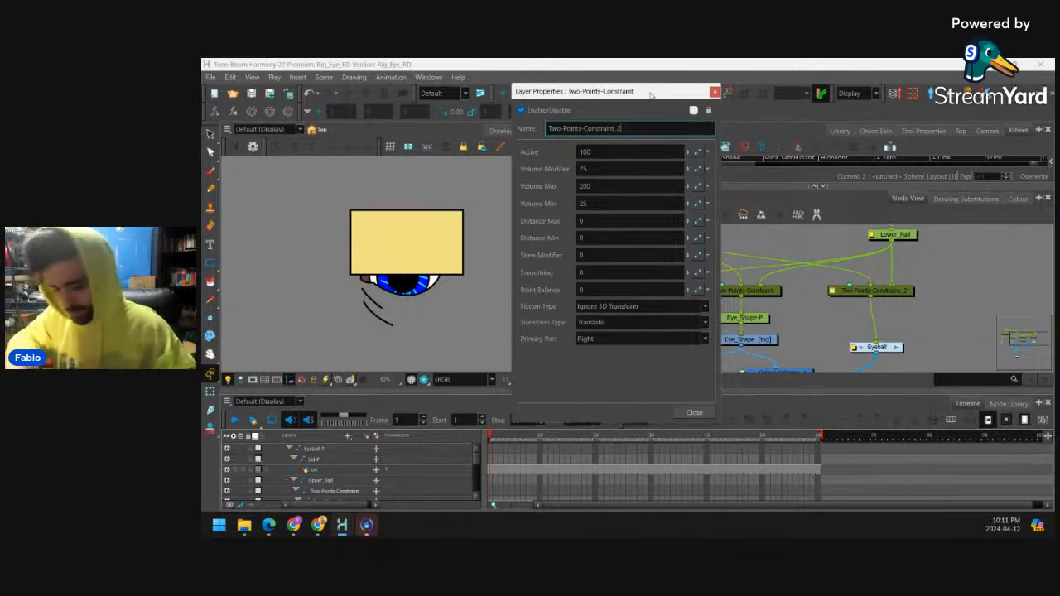
key("BackSpace")
type("Eyeball")
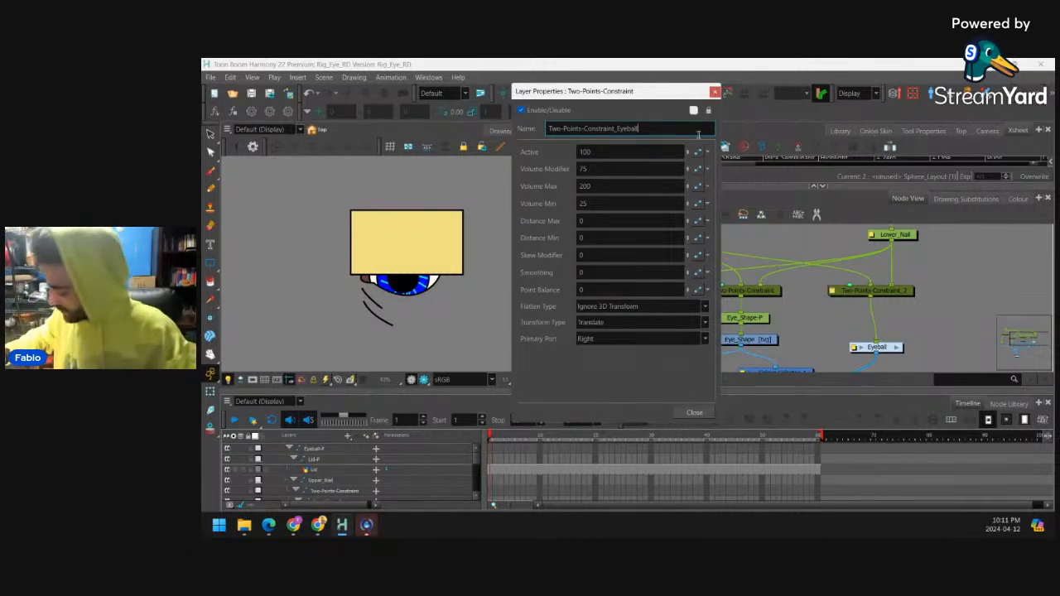
left_click(715, 92)
Rename the constraint node above the Eye_Shape-P peg as Two-Points-ConstraintEye_shape
double_click(710, 294)
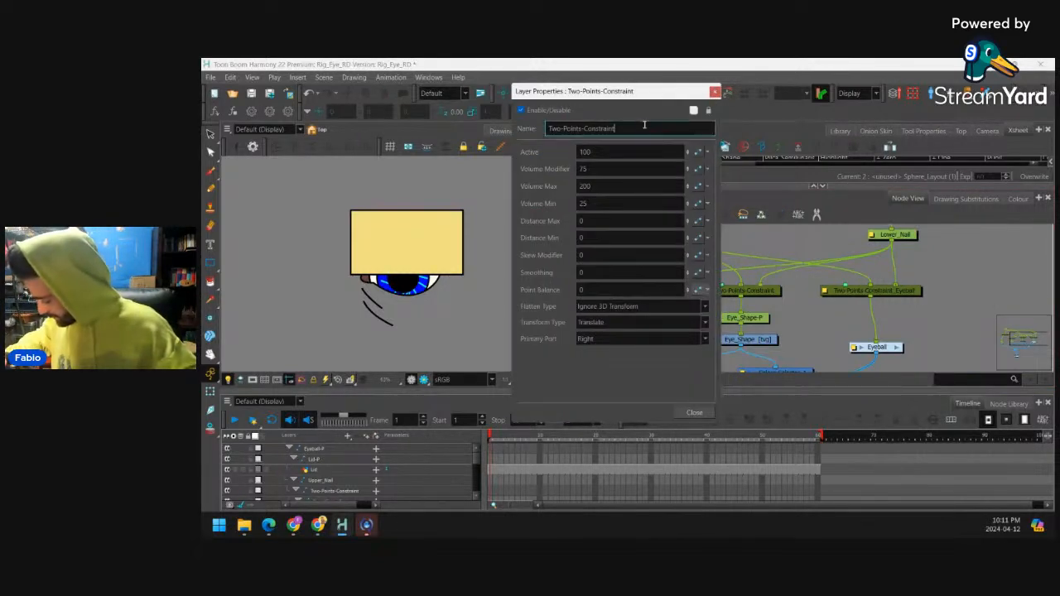
type("Eye_shape")
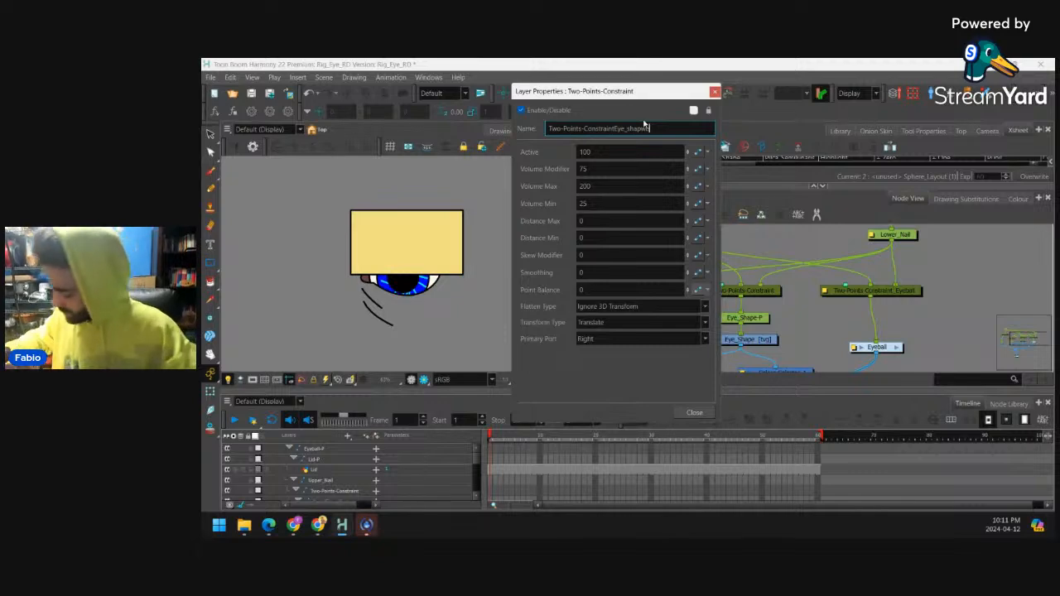
key("BackSpace")
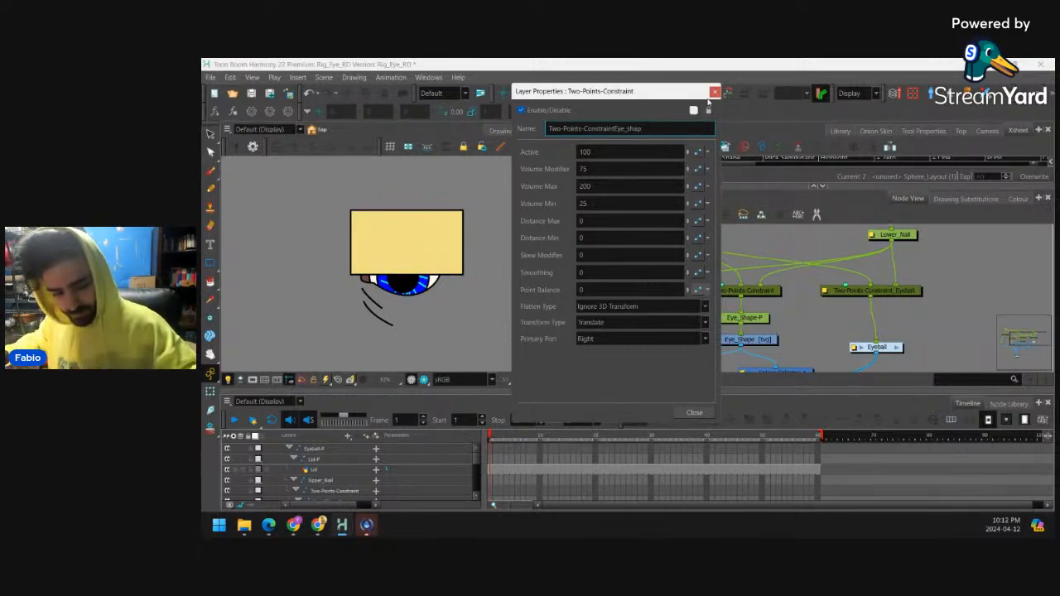
left_click(715, 91)
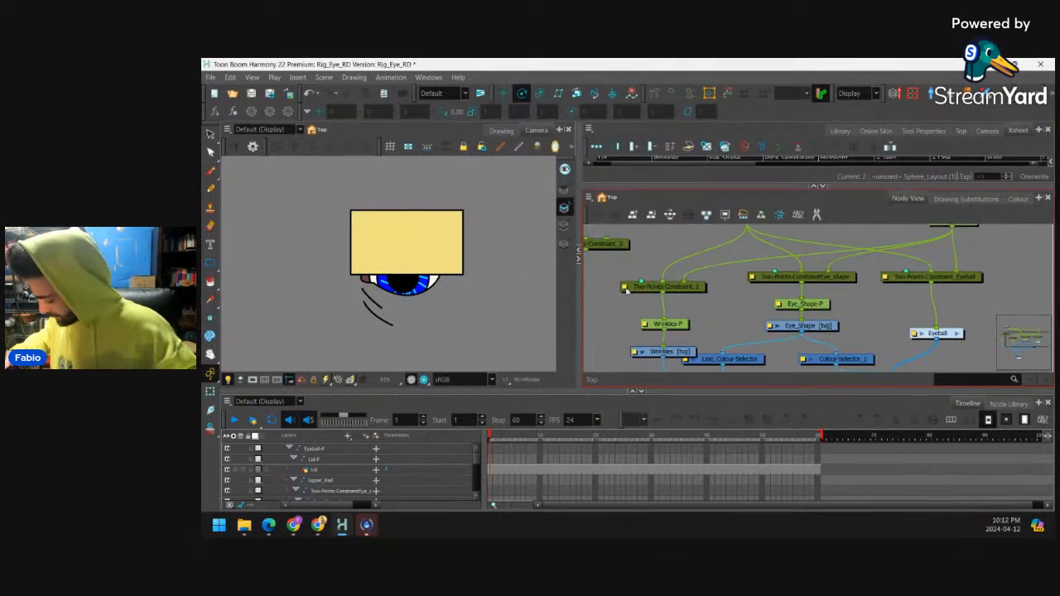
Rename the constraint node above the Wrinkles-P peg as Two-Points-Constraint_Wrinkles
double_click(627, 288)
left_click(630, 124)
key("BackSpace")
type("Wrinkles")
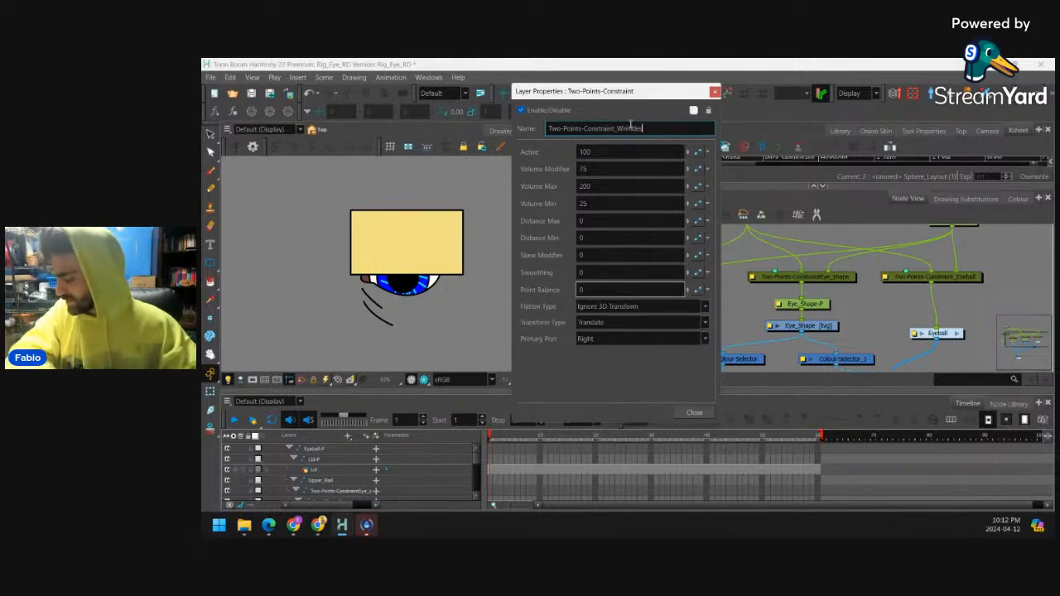
left_click(715, 91)
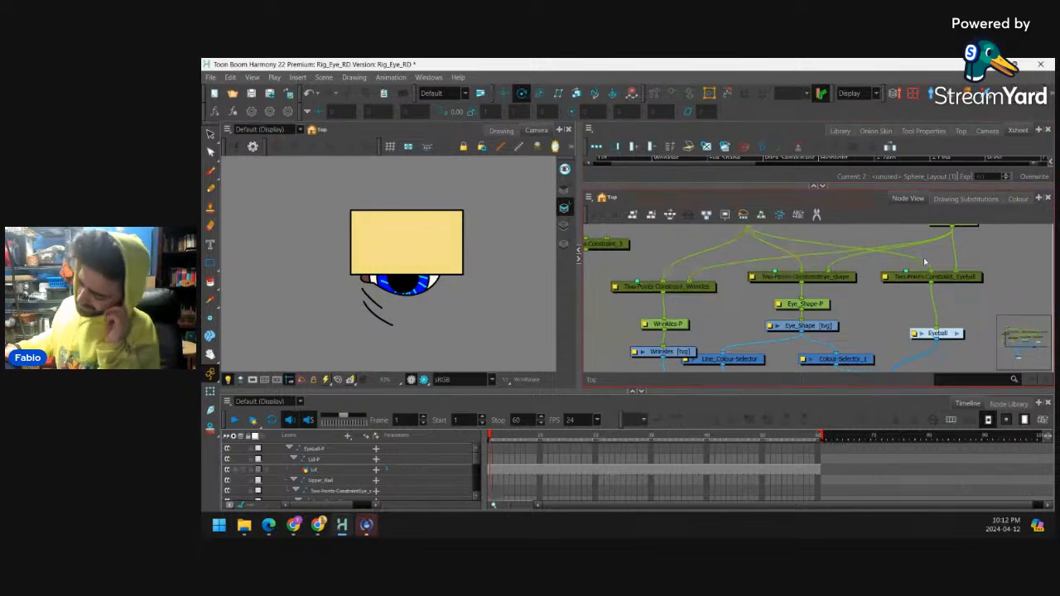
Move the Eyeball group node closer and directly beneath Two-Points-Constraint_Eyeball
scroll(920, 257, "down", 2)
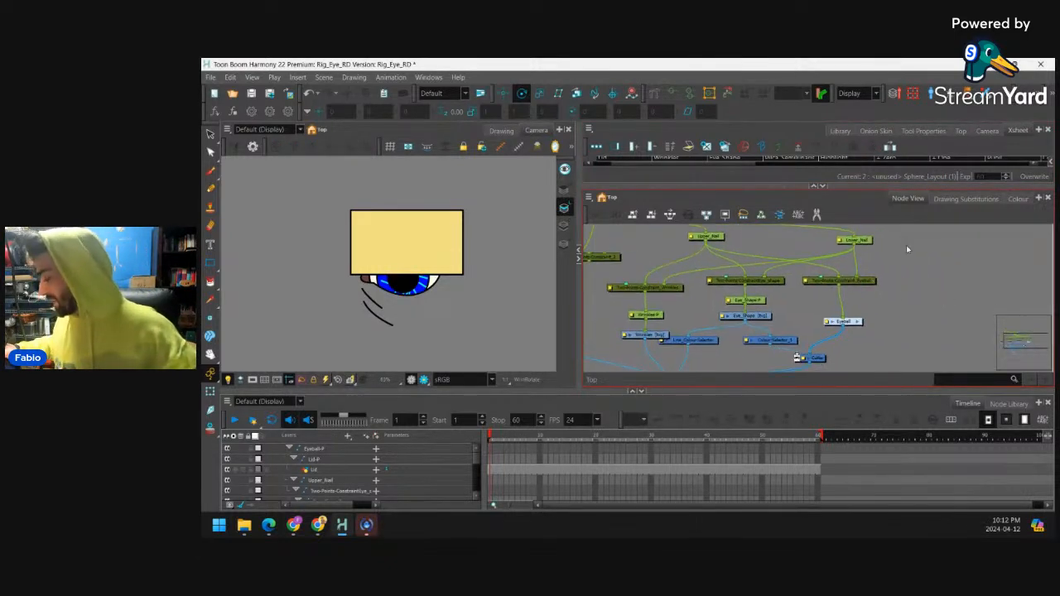
left_click(851, 325)
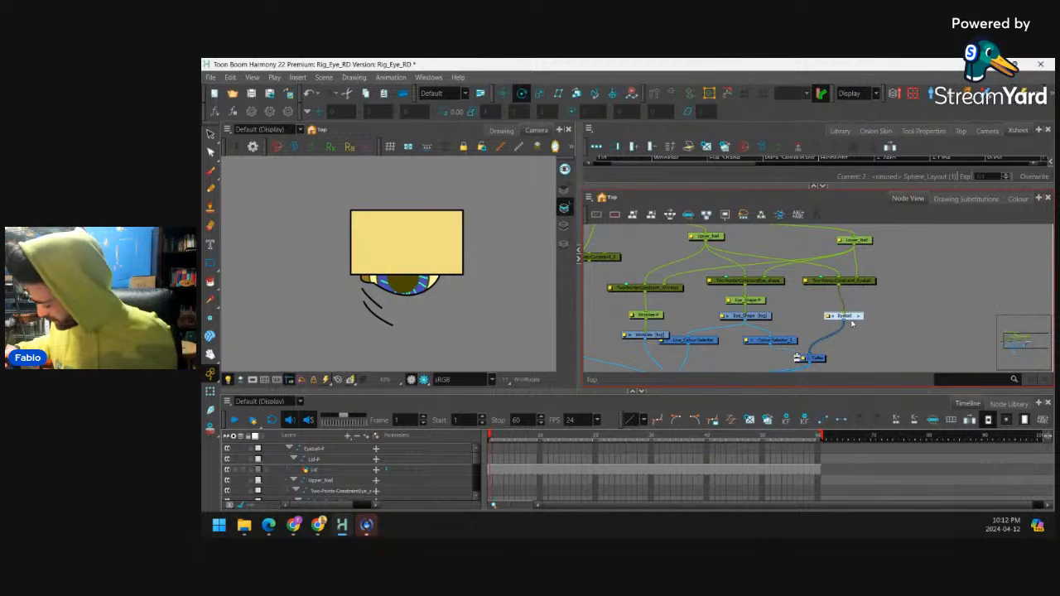
left_click_drag(848, 327, 848, 321)
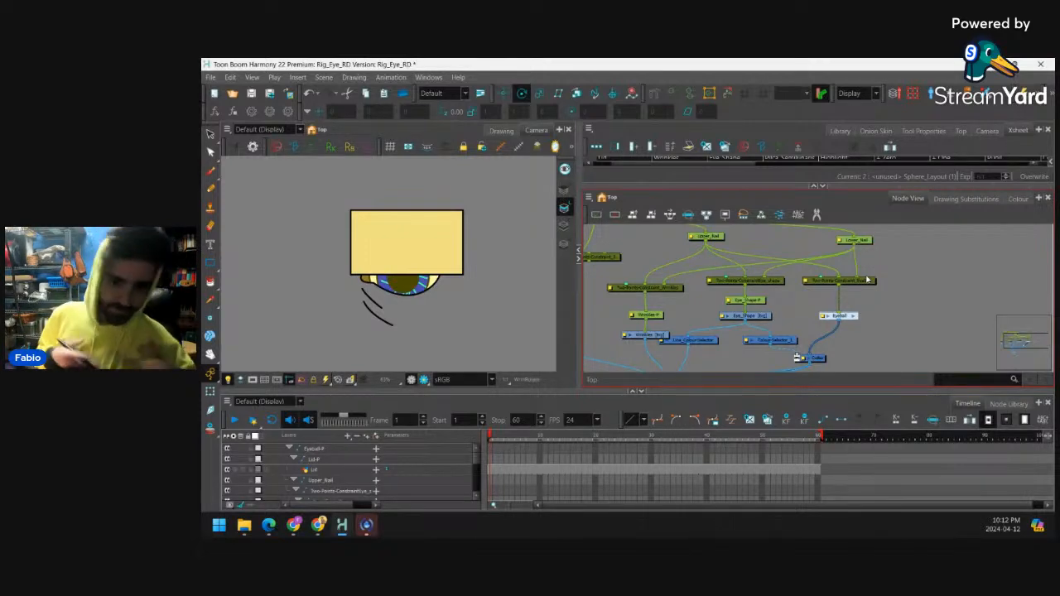
Set the Active value of Two-Points-Constraint_Eyeball to 30
scroll(869, 278, "up", 2)
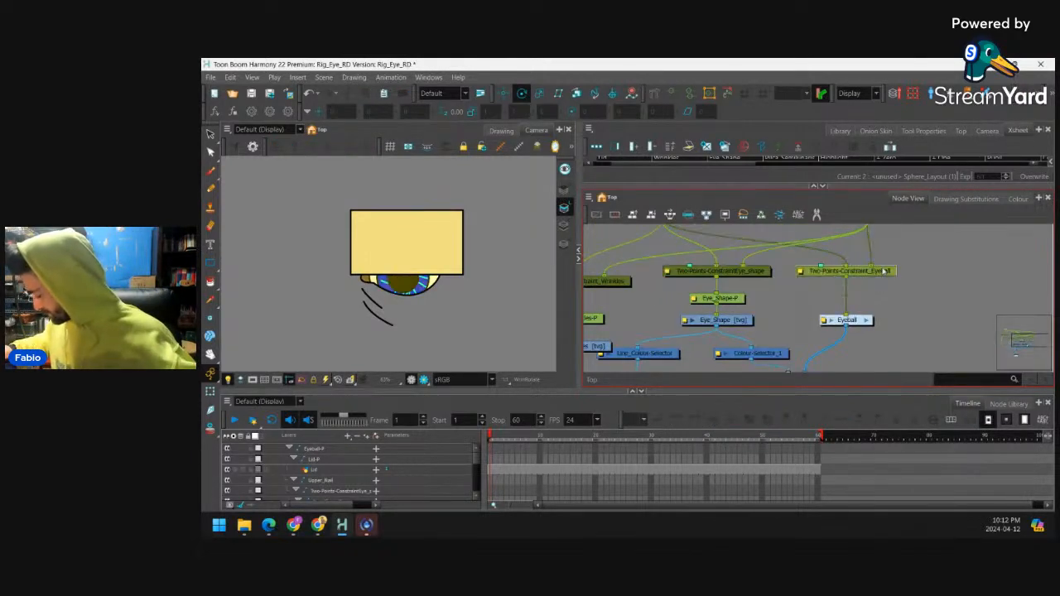
double_click(885, 271)
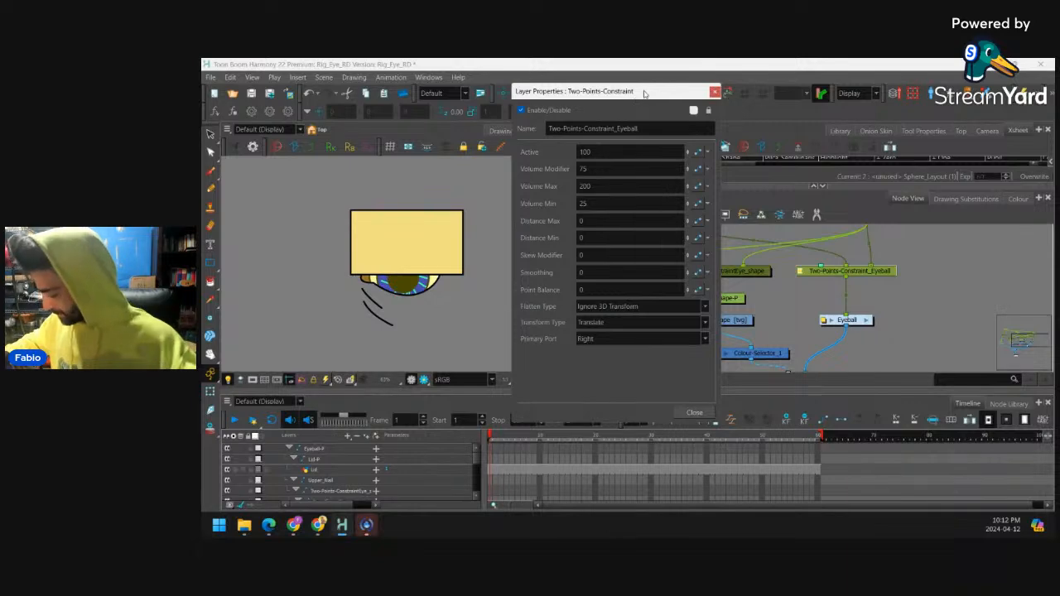
left_click_drag(647, 97, 642, 100)
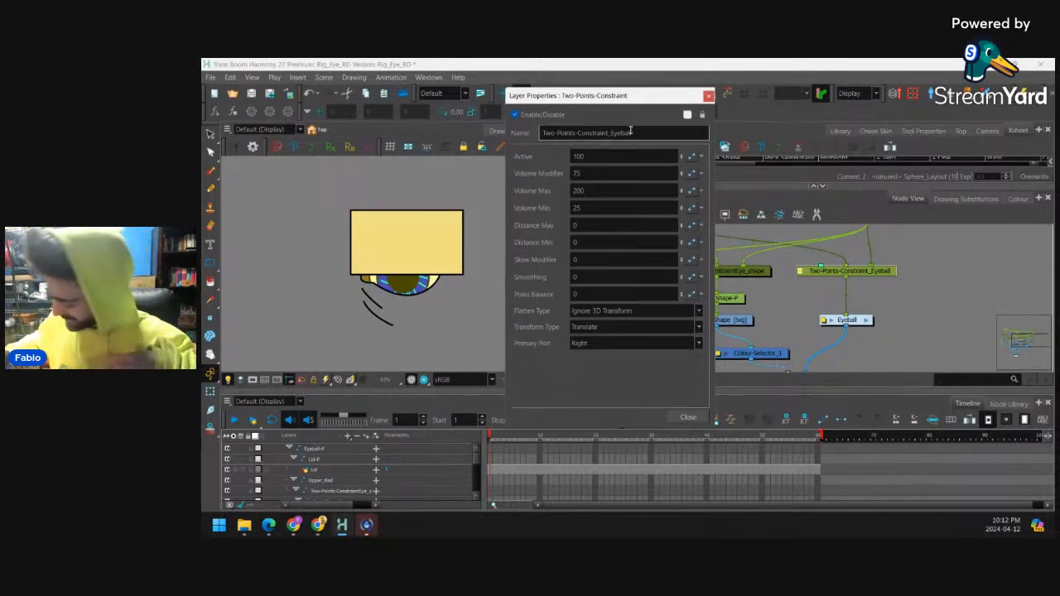
left_click_drag(599, 157, 574, 156)
type("30")
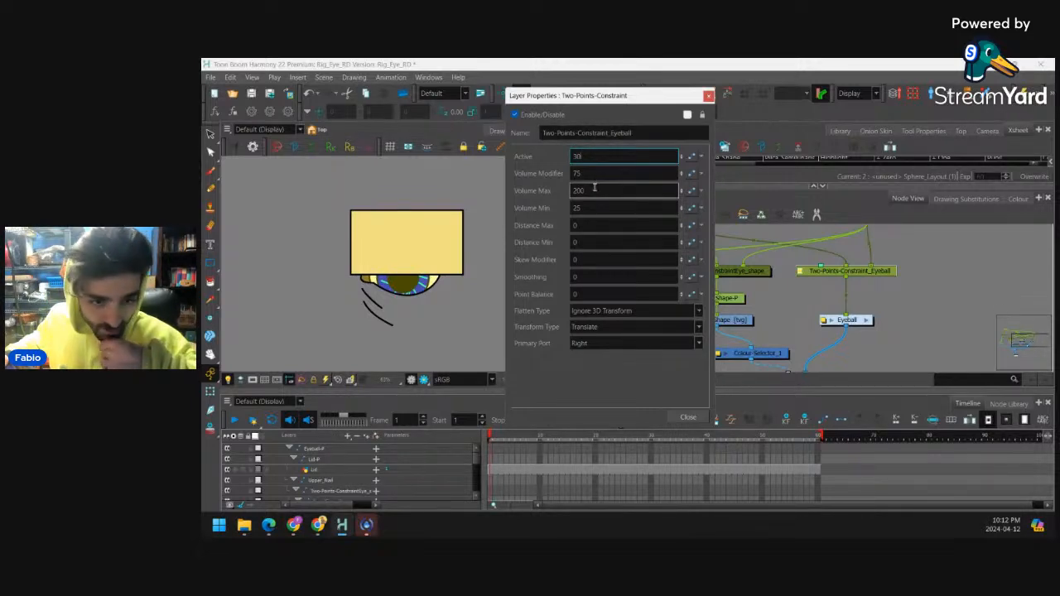
left_click(708, 95)
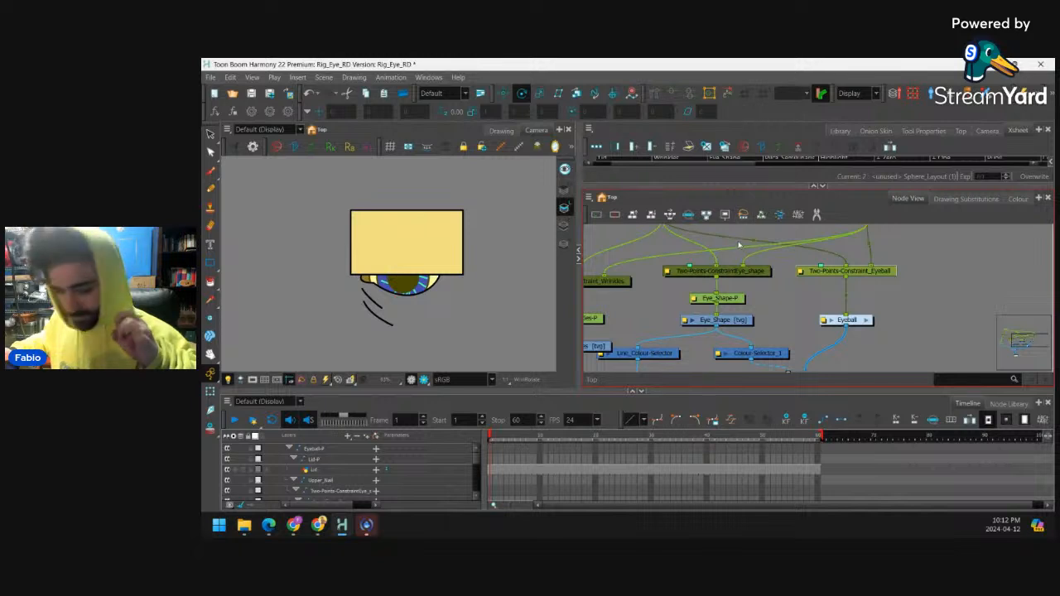
Set Two-Points-Constraint_3 above the lid peg to Volume Modifier 0, Volume Max 100 and Volume Min 100
left_click(645, 296)
left_click_drag(646, 297, 731, 291)
left_click_drag(590, 271, 668, 294)
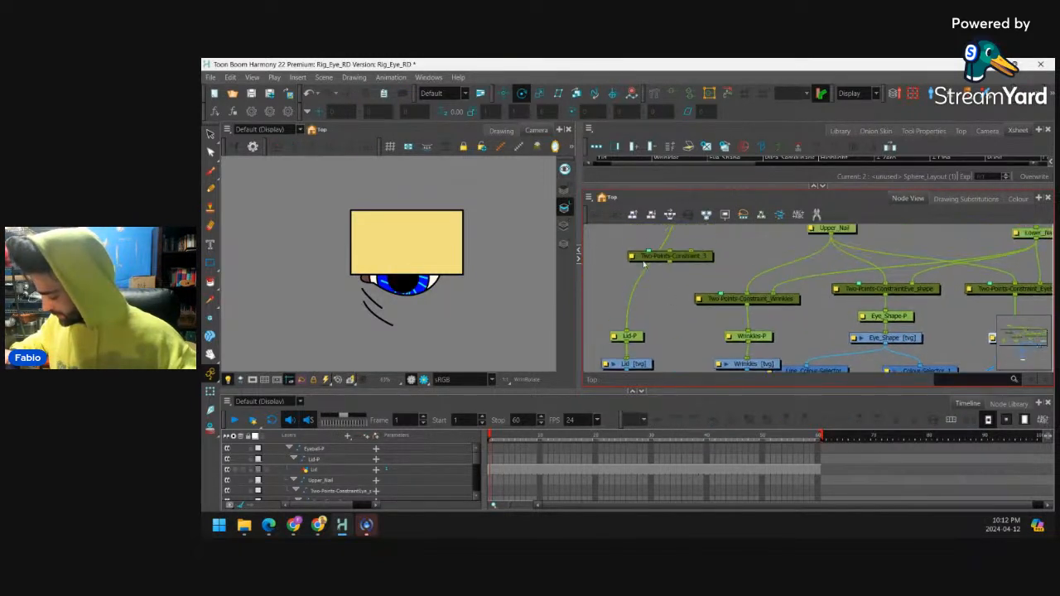
left_click(632, 257)
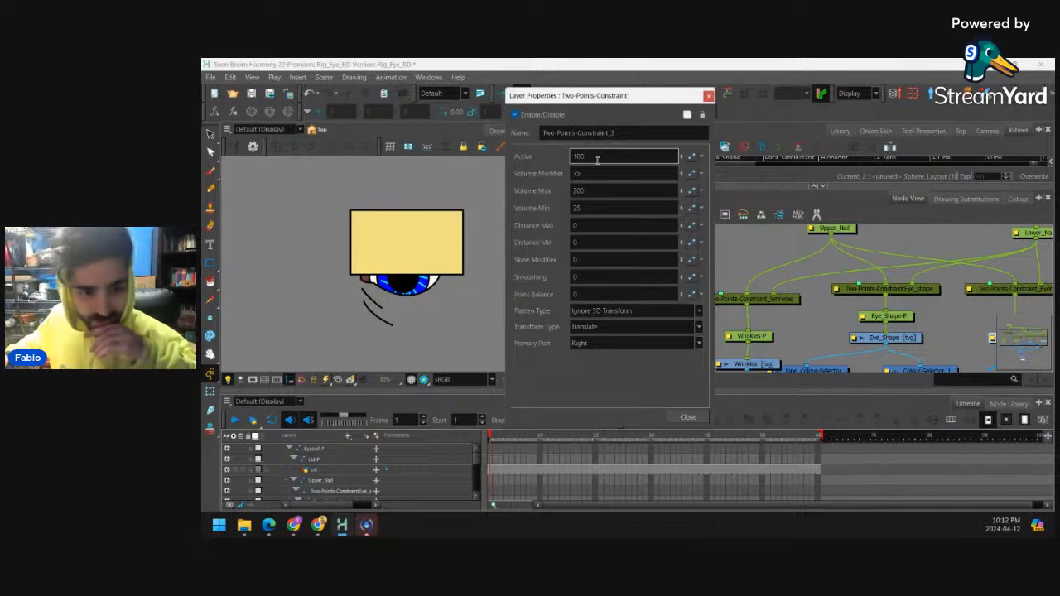
key("Tab")
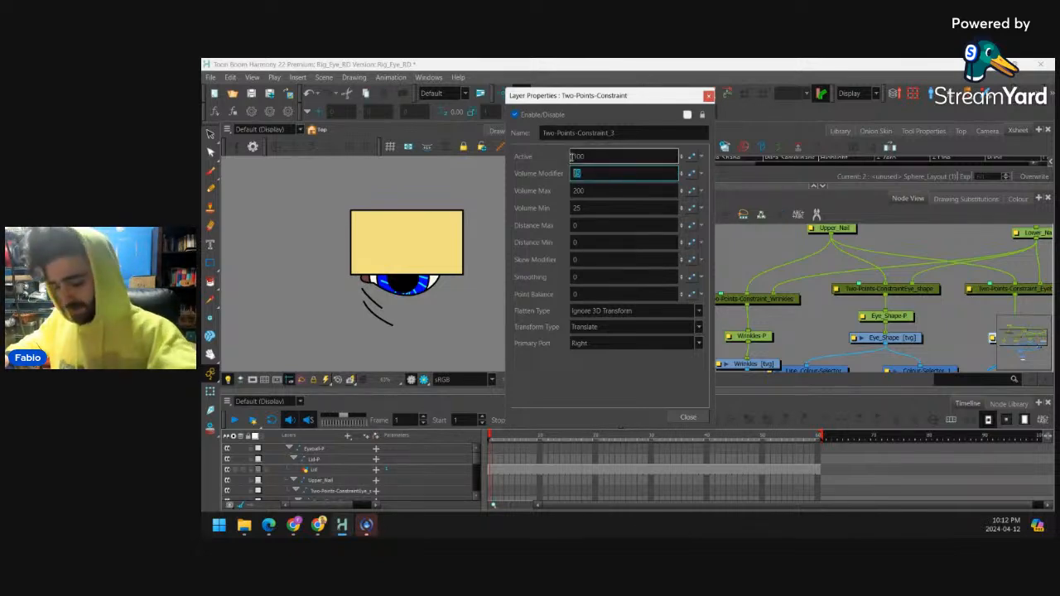
type("0")
key("Tab")
type("10")
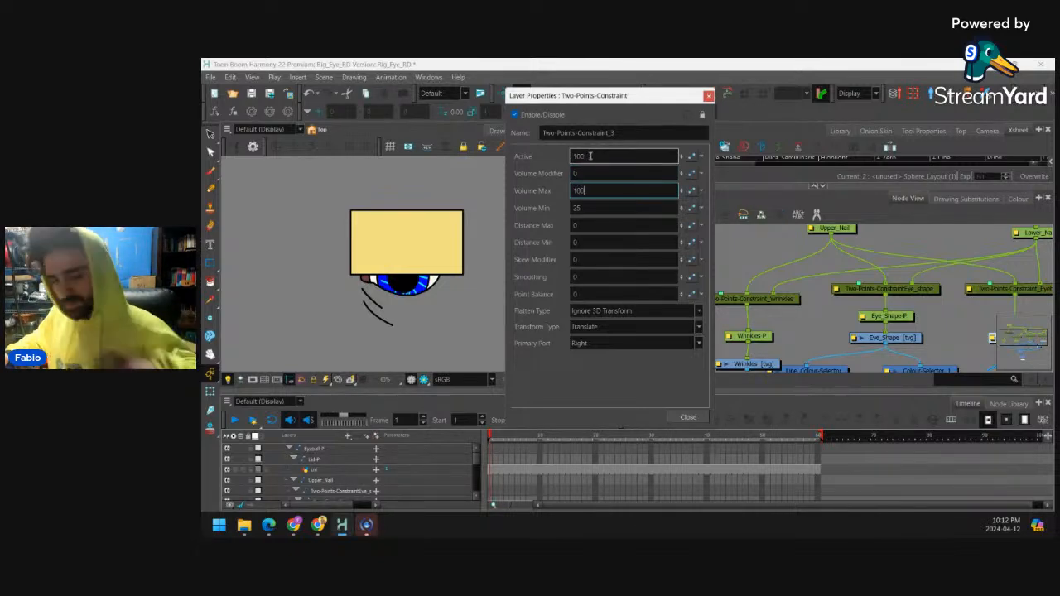
type("0")
key("Tab")
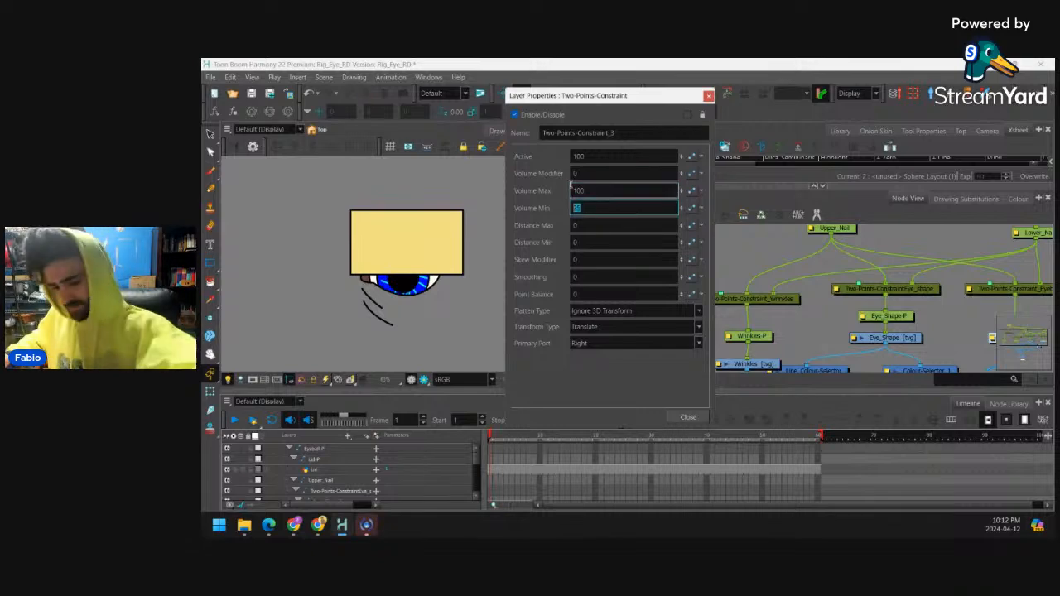
type("100")
left_click(709, 97)
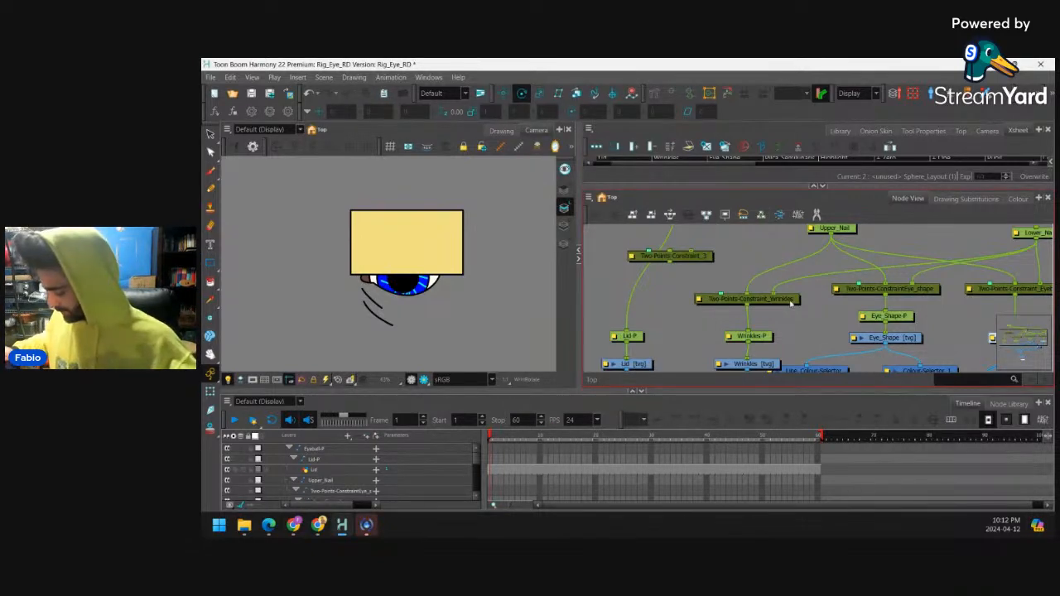
Set Two-Points-Constraint_Wrinkles to Active 40, Volume Modifier 0 and Volume Max 90
left_click(790, 301)
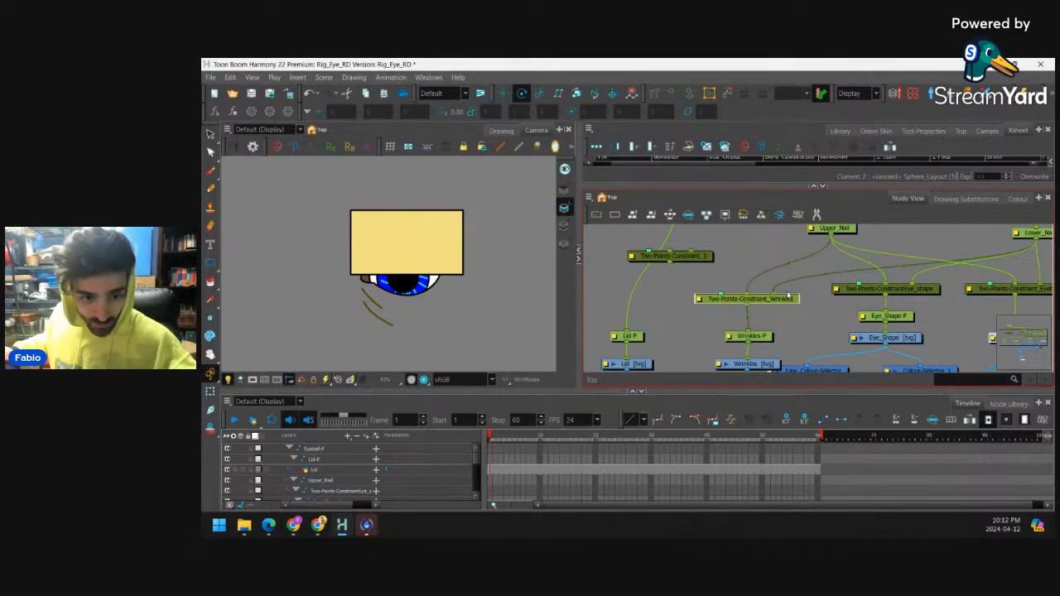
left_click(698, 300)
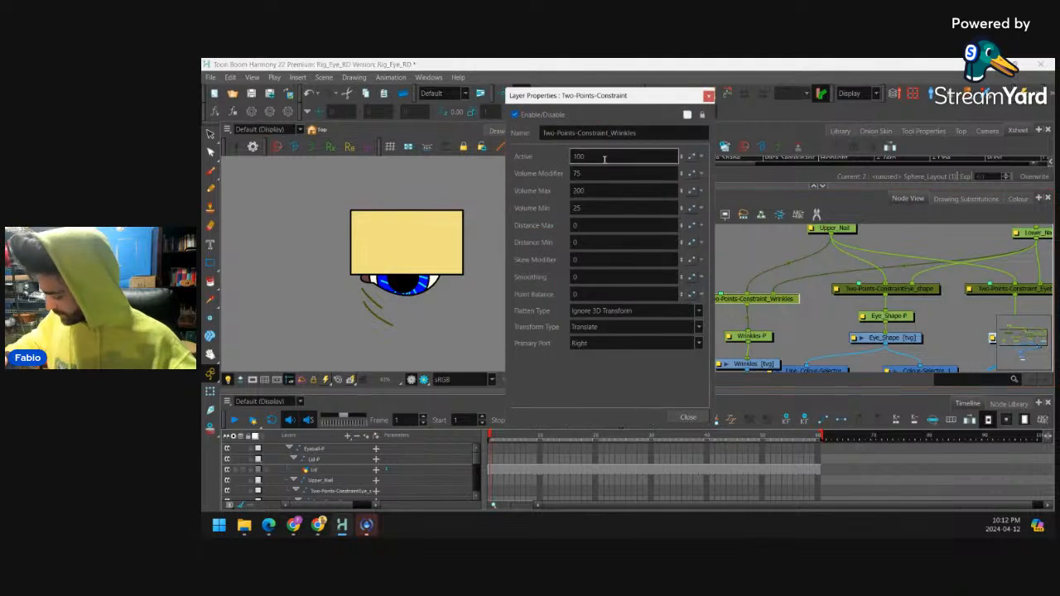
type("40")
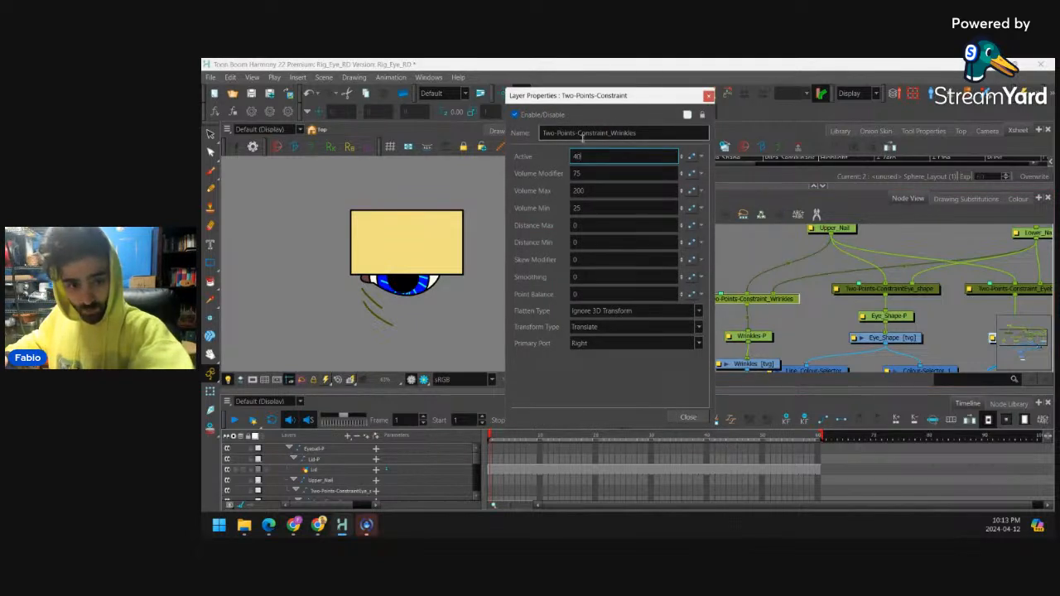
key("Tab")
type("0")
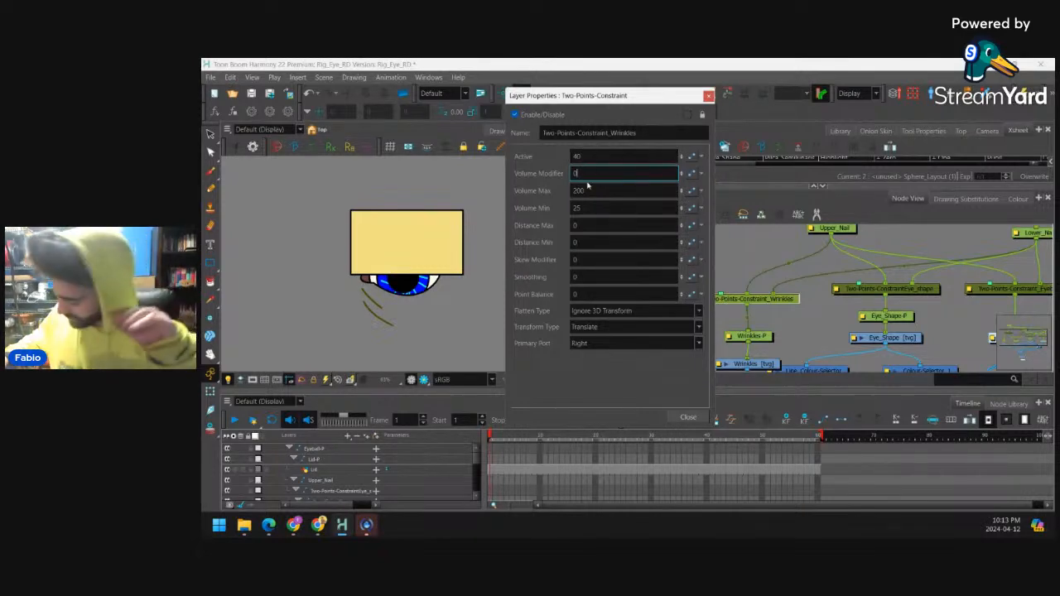
key("Tab")
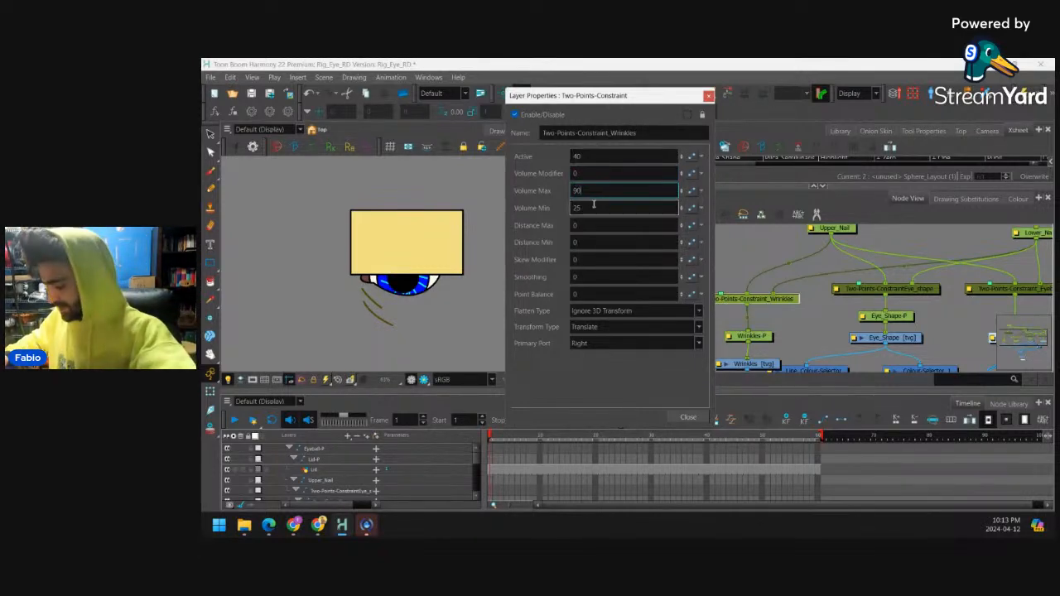
type("90")
key("Tab")
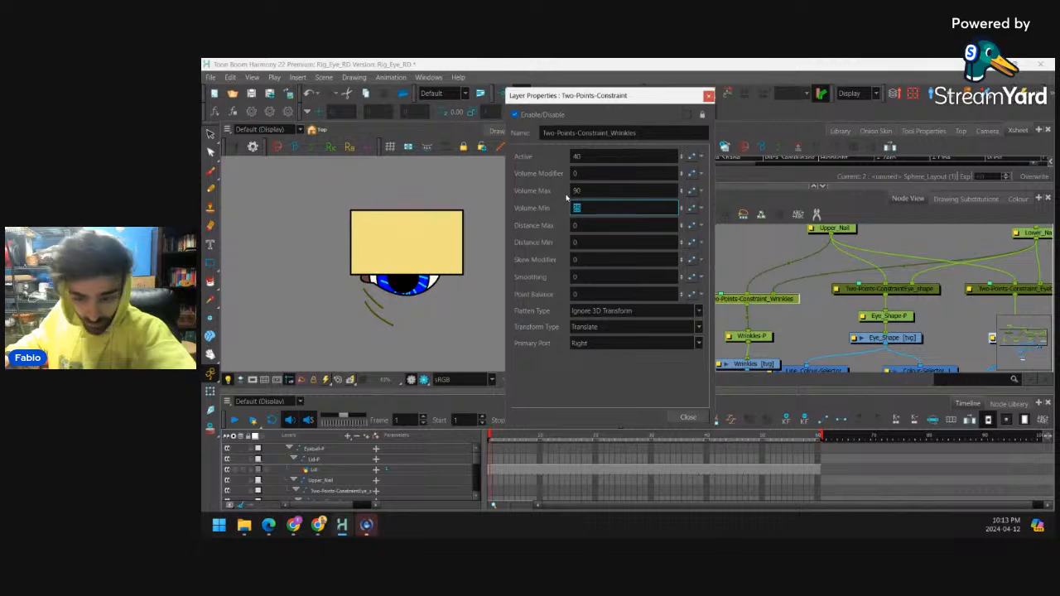
left_click(688, 417)
Set Two-Points-ConstraintEye_shape to Volume Modifier 0, Volume Max 90 and Volume Min 50
left_click(885, 288)
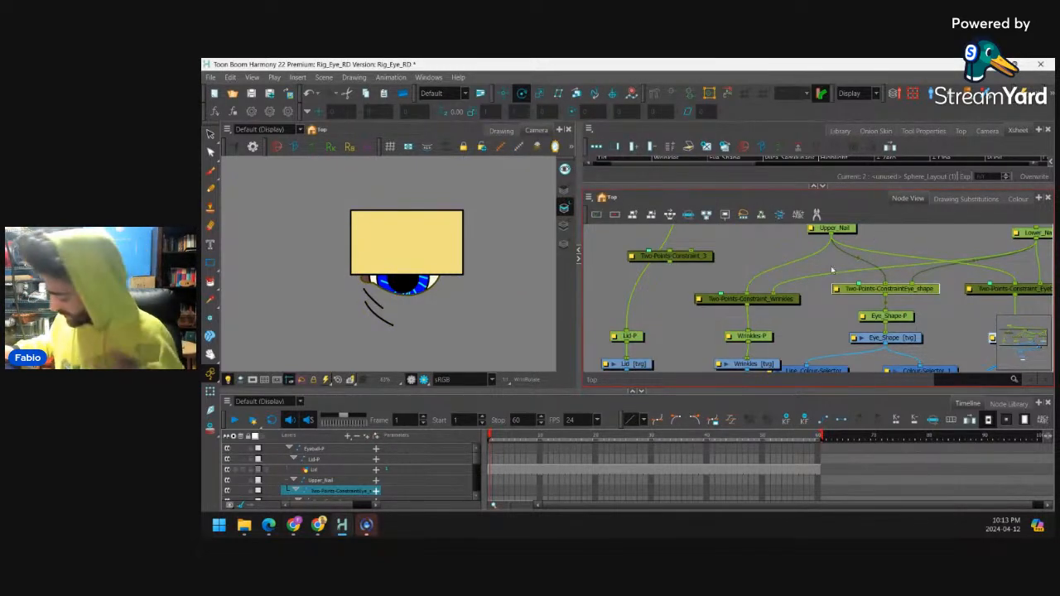
double_click(837, 290)
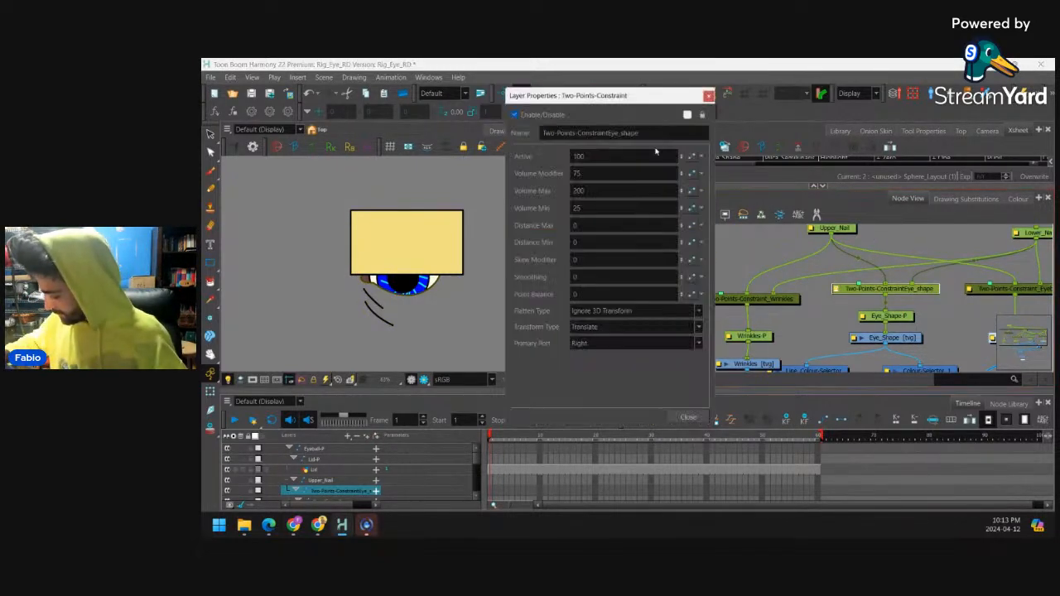
double_click(589, 176)
type("0")
double_click(589, 192)
type("90")
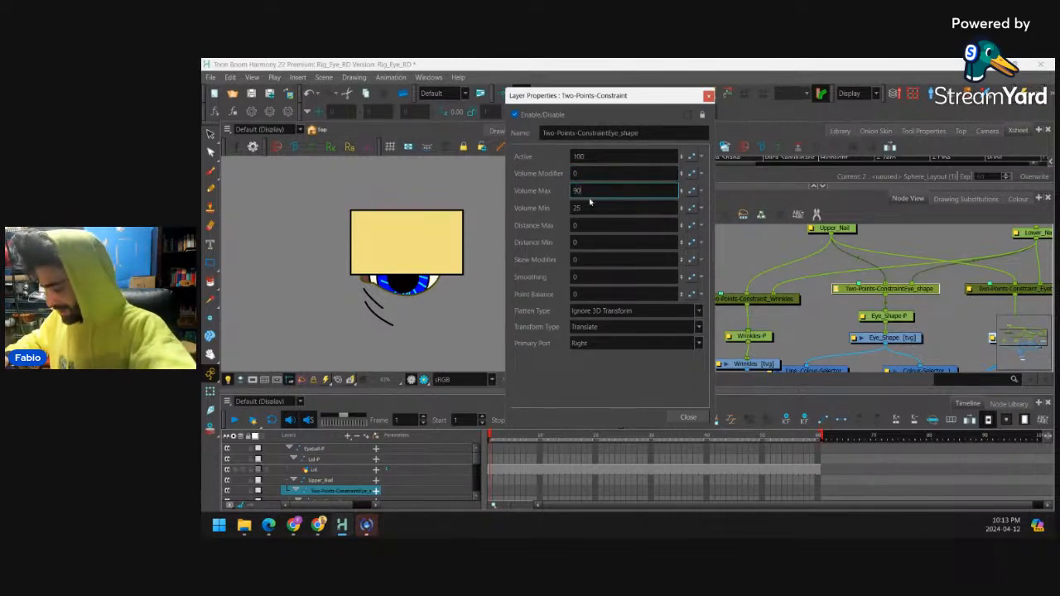
double_click(590, 208)
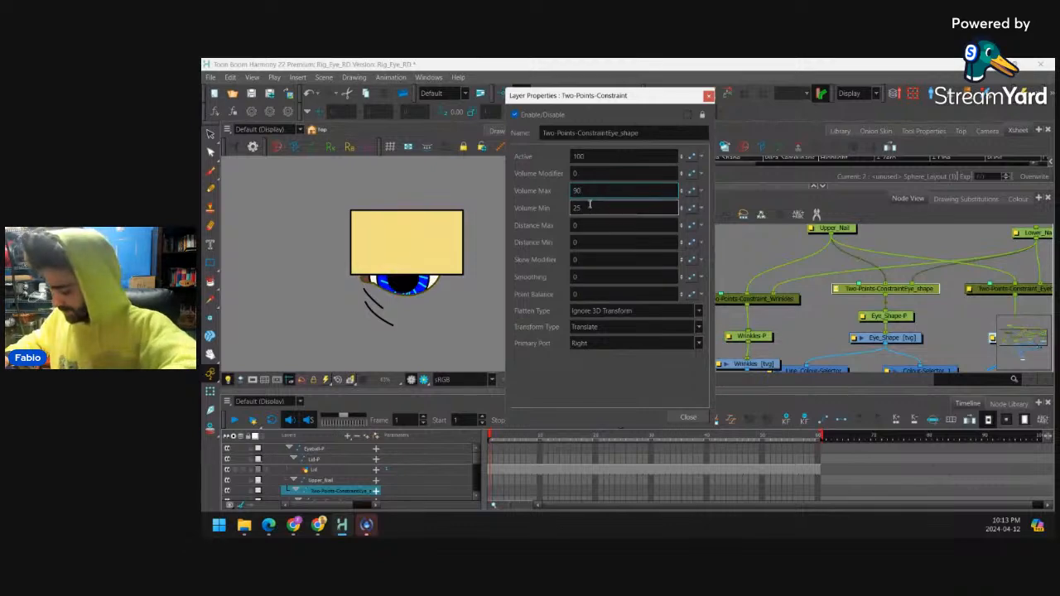
type("50")
left_click(688, 416)
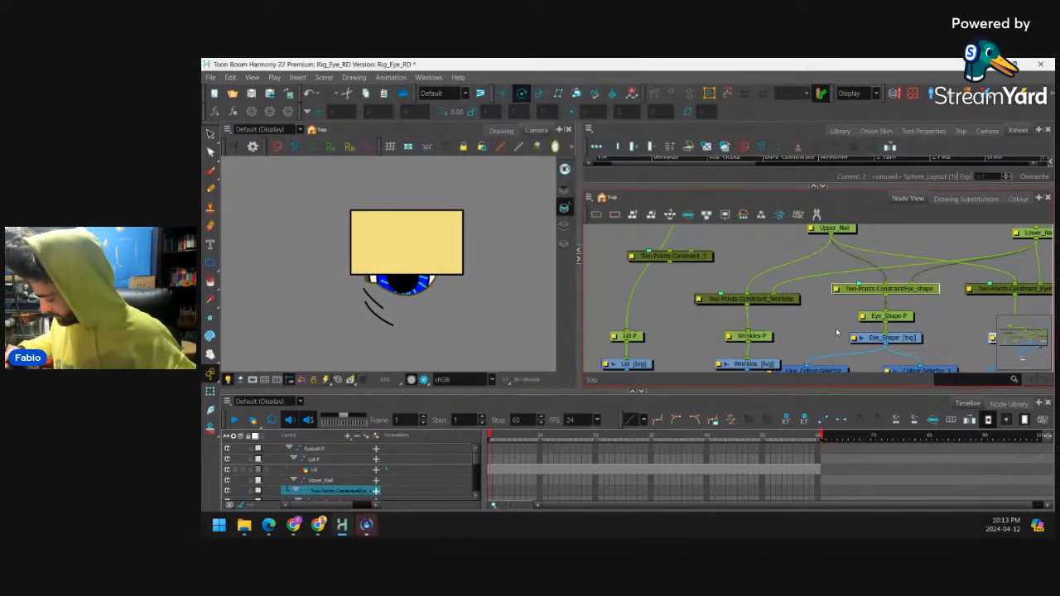
Enter the Eyeball group and shift the Multipoint_Sphere_Highlight_2 group lower, above the iris drawing
left_click(836, 332)
scroll(951, 304, "down", 4)
scroll(901, 298, "up", 2)
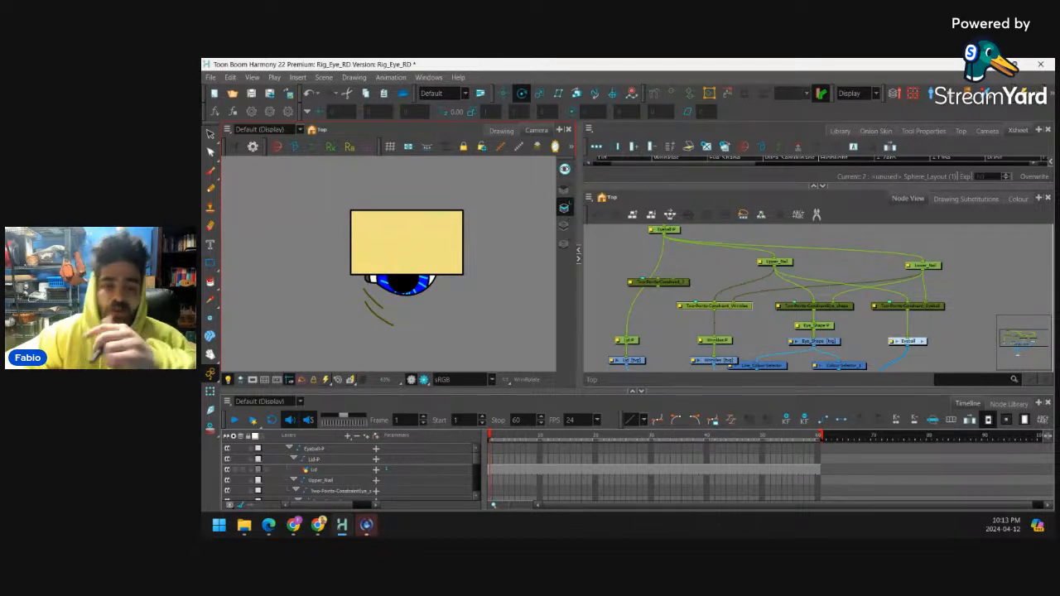
left_click(926, 342)
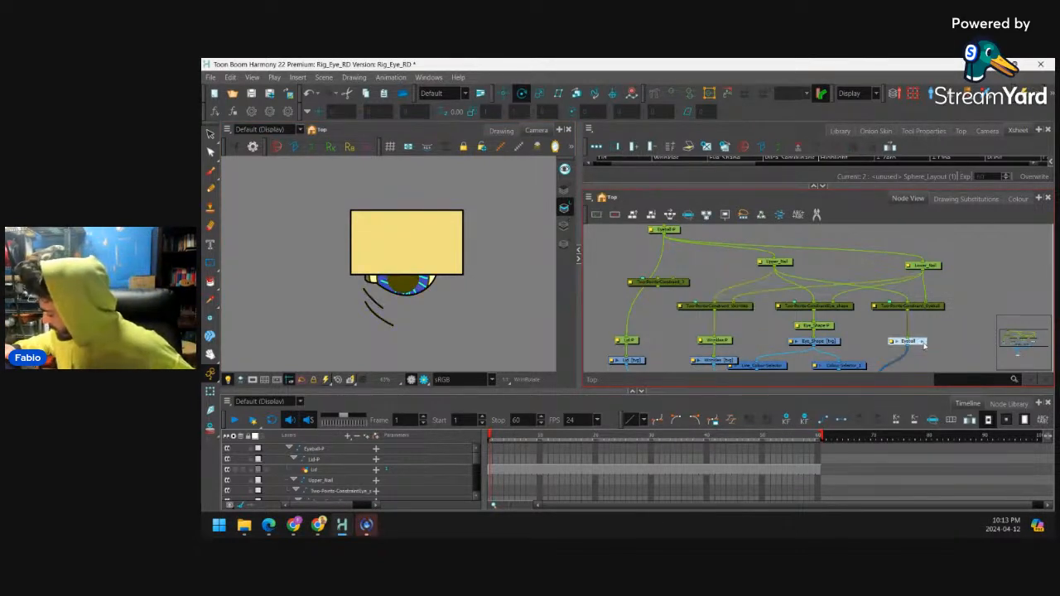
left_click(922, 343)
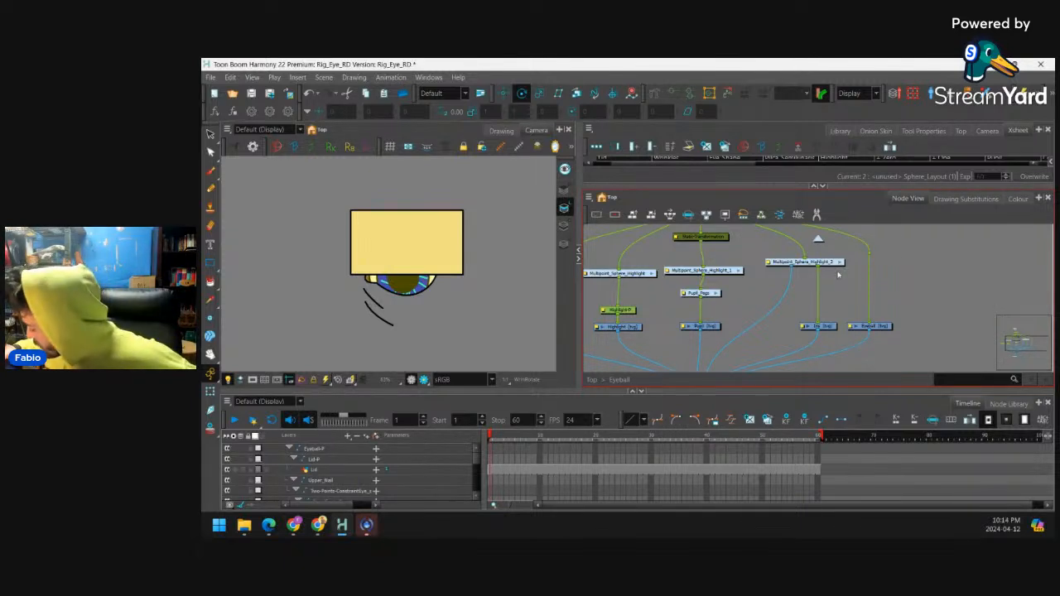
left_click_drag(831, 263, 830, 267)
left_click_drag(733, 274, 731, 274)
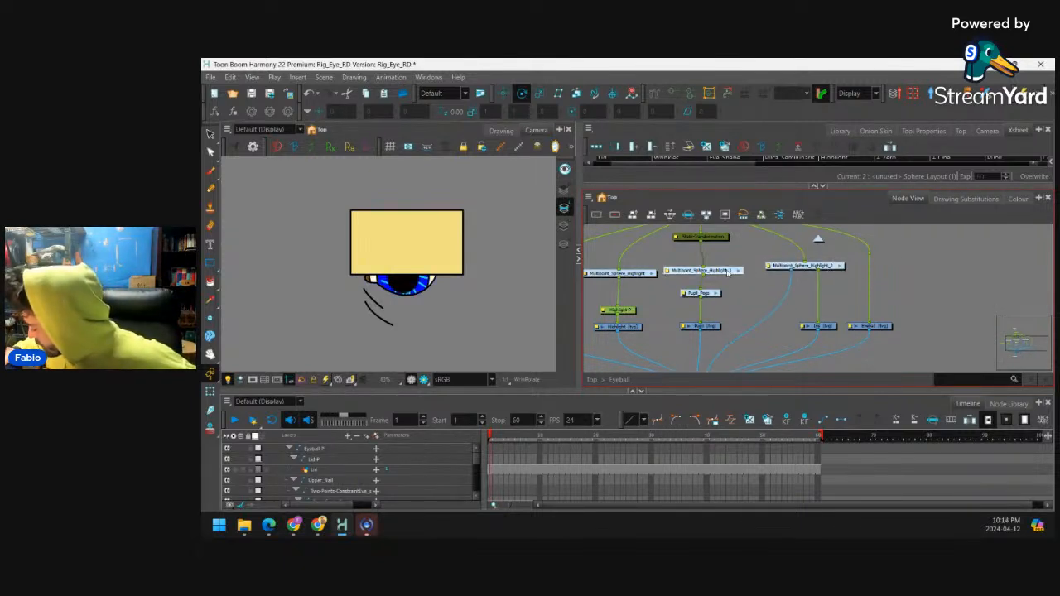
left_click(830, 267)
left_click_drag(827, 277, 826, 294)
scroll(825, 294, "up", 1)
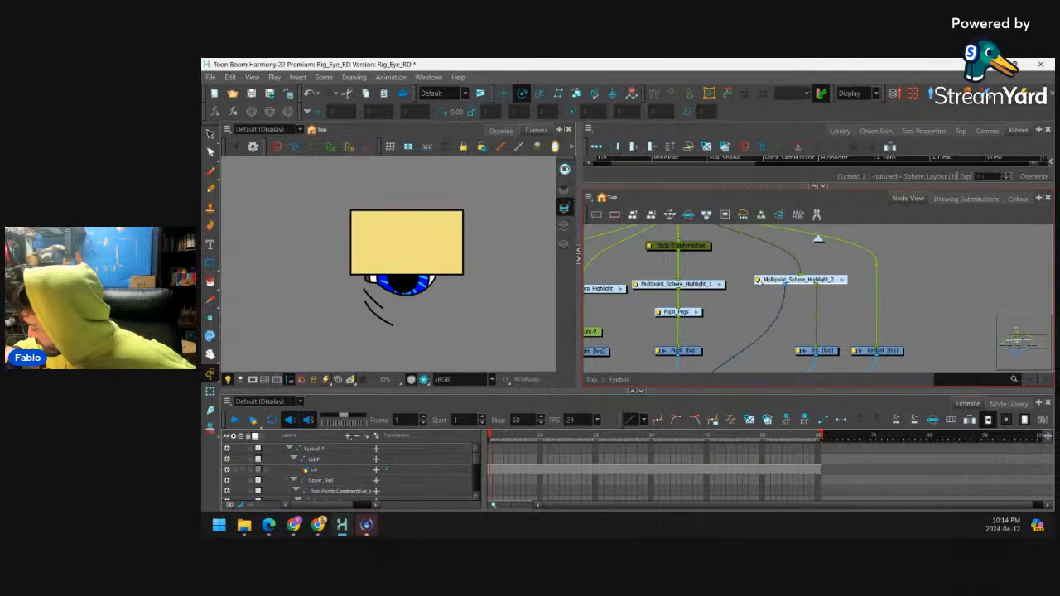
Rename the Multipoint_Sphere_Highlight_2 group as Multipoint_Sphere_Iris
double_click(758, 281)
left_click_drag(607, 132, 568, 118)
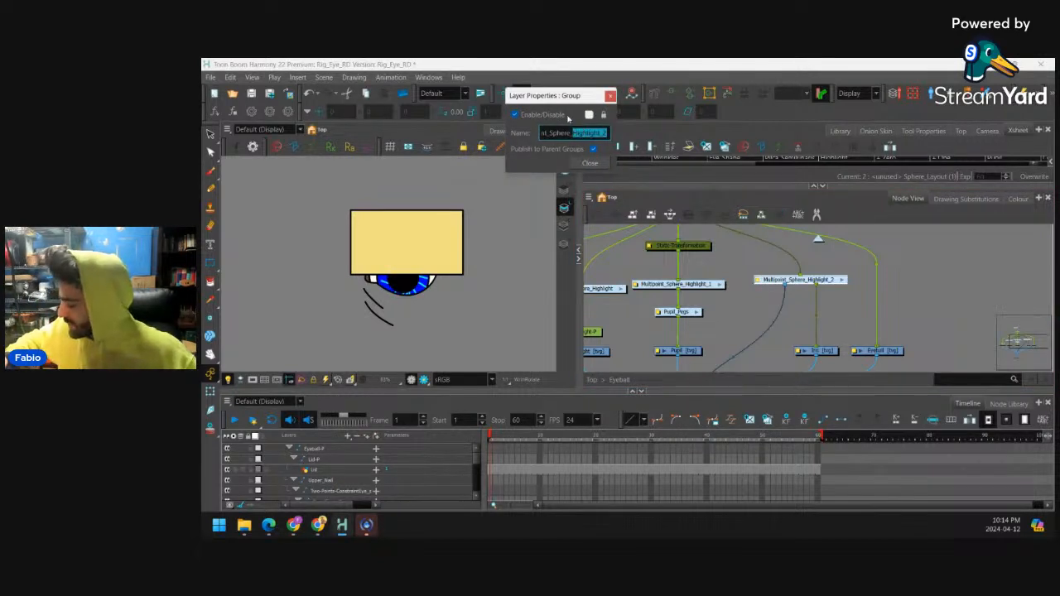
type("Iris")
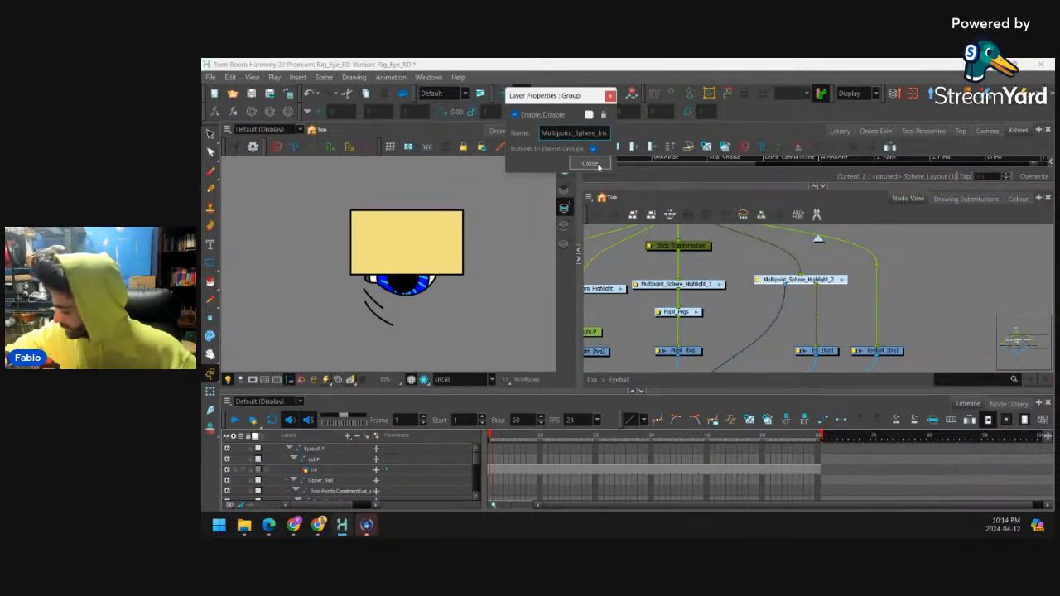
left_click(589, 163)
Inside the Multipoint_Sphere_Iris group, copy the function link of the CENTER peg's Y position
left_click(841, 279)
left_click_drag(835, 230, 789, 352)
left_click_drag(789, 236, 782, 327)
left_click(781, 293)
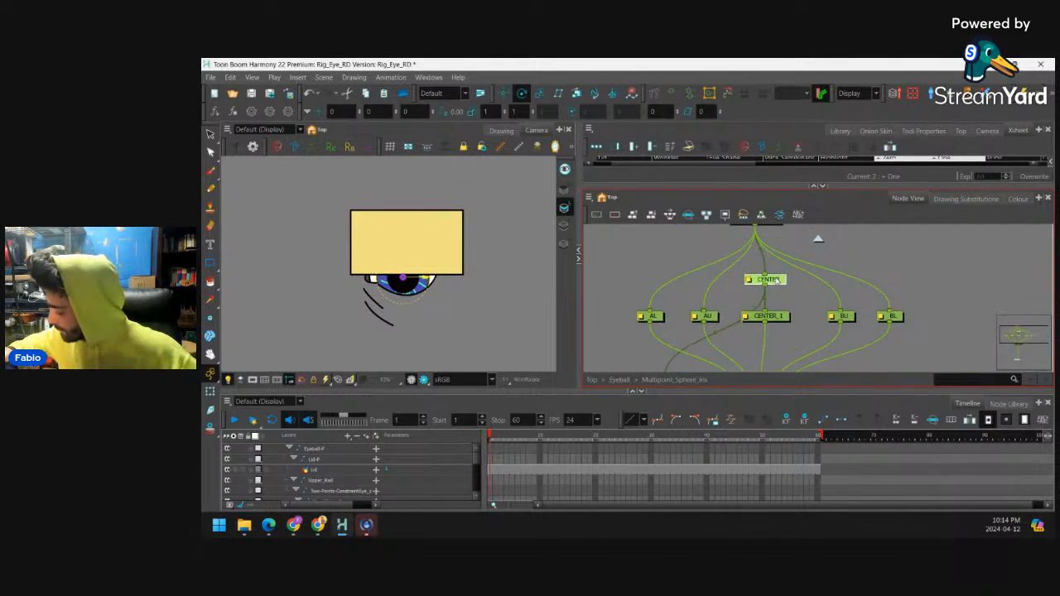
double_click(750, 279)
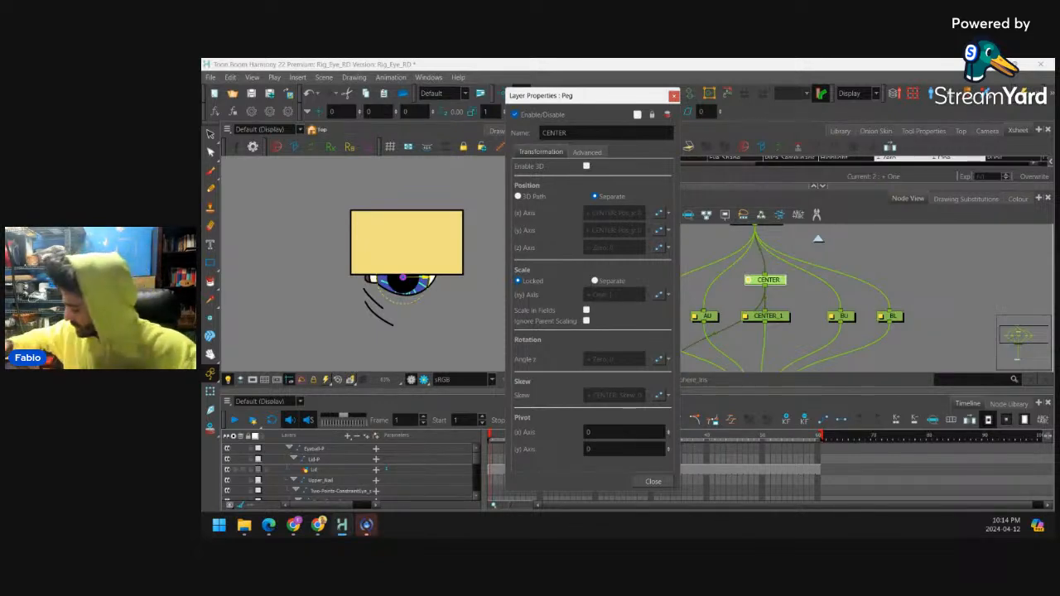
left_click(669, 232)
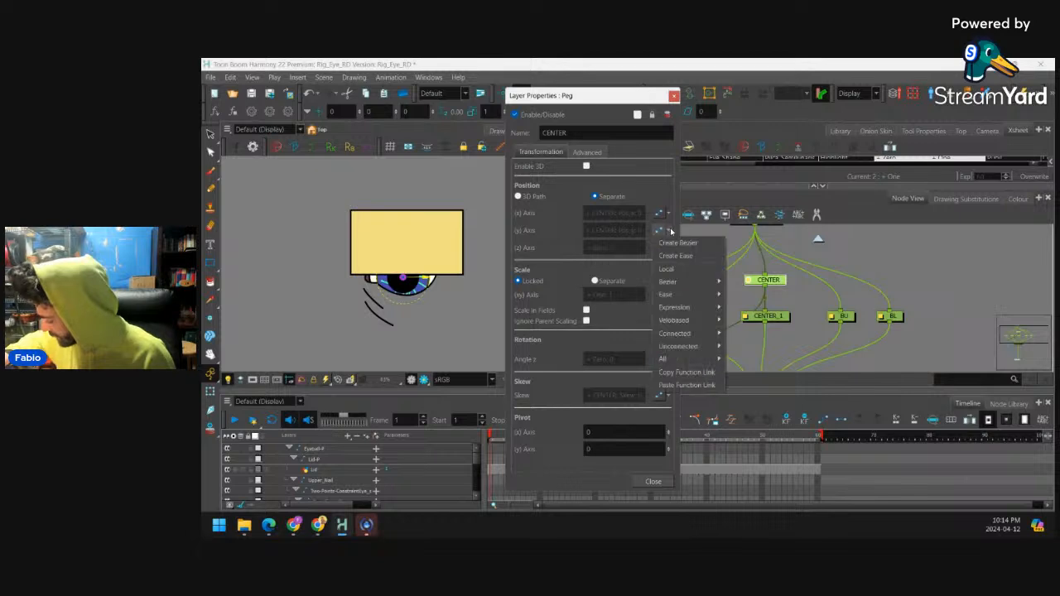
left_click(689, 373)
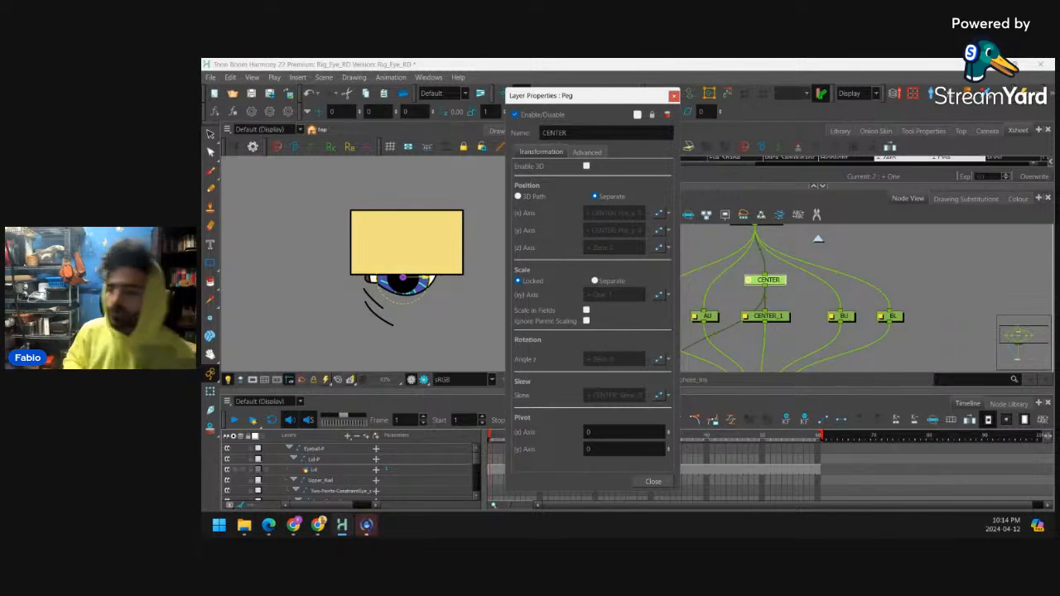
Return to the top level and paste the copied function link onto the Upper_Nail peg's Y position
left_click(818, 239)
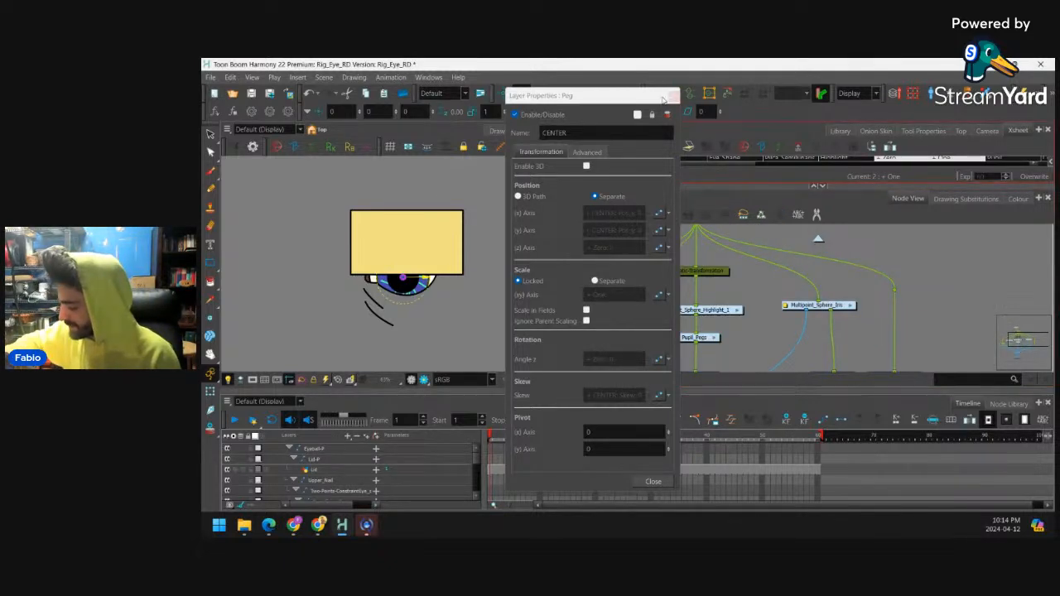
left_click_drag(642, 100, 468, 101)
left_click(818, 240)
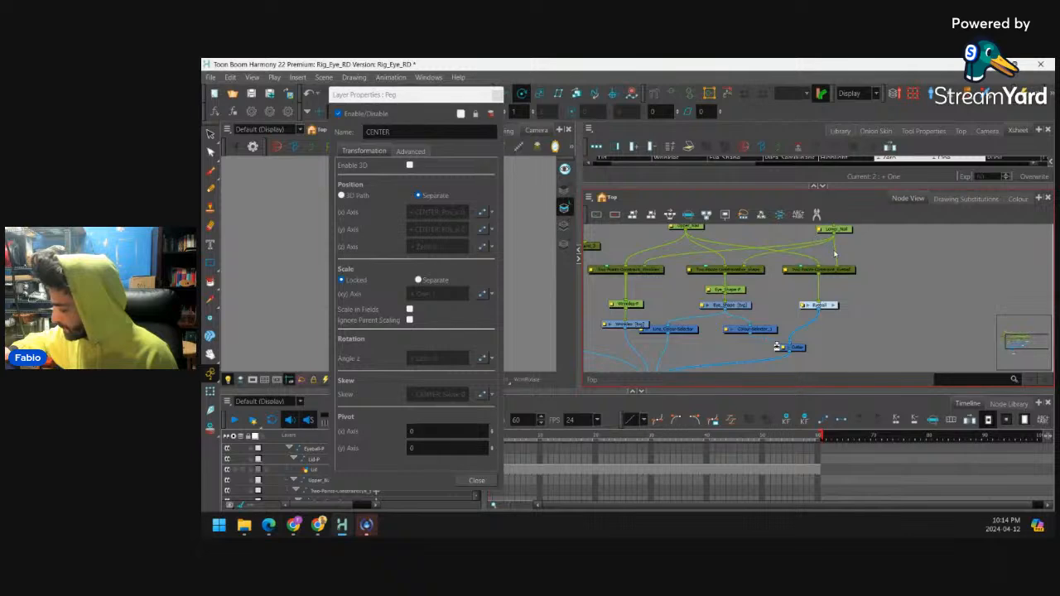
double_click(673, 228)
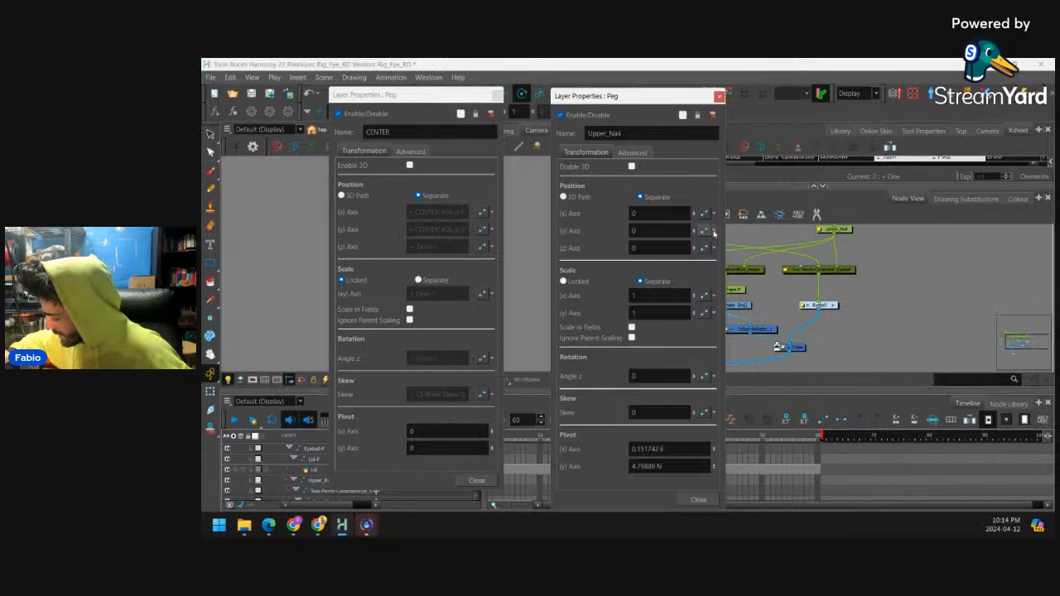
left_click(714, 233)
left_click(732, 384)
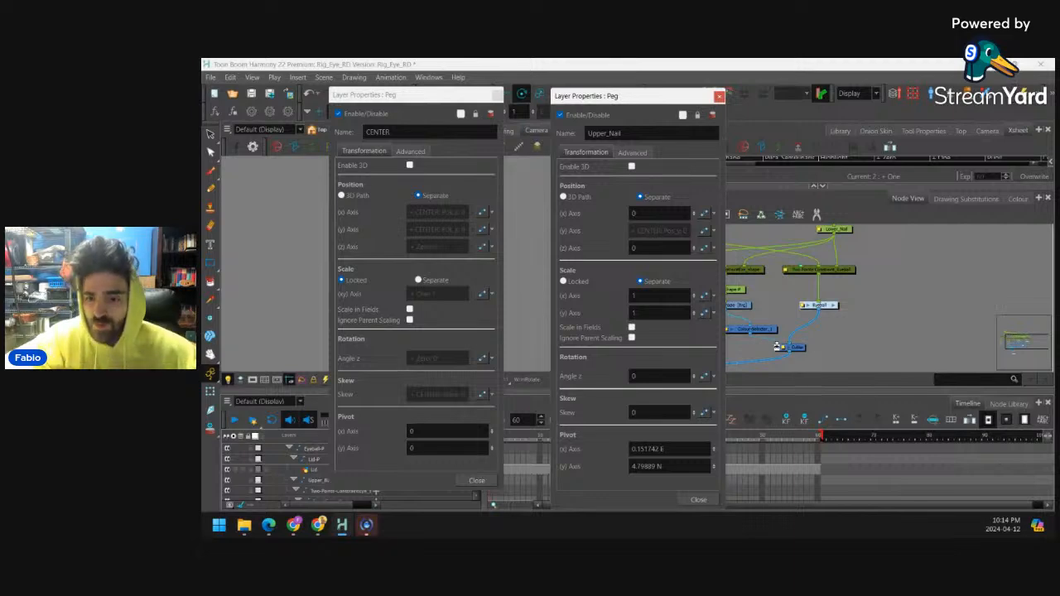
Create functions for the Upper_Nail peg's X and Z positions and close both peg property windows
left_click(704, 214)
left_click(703, 247)
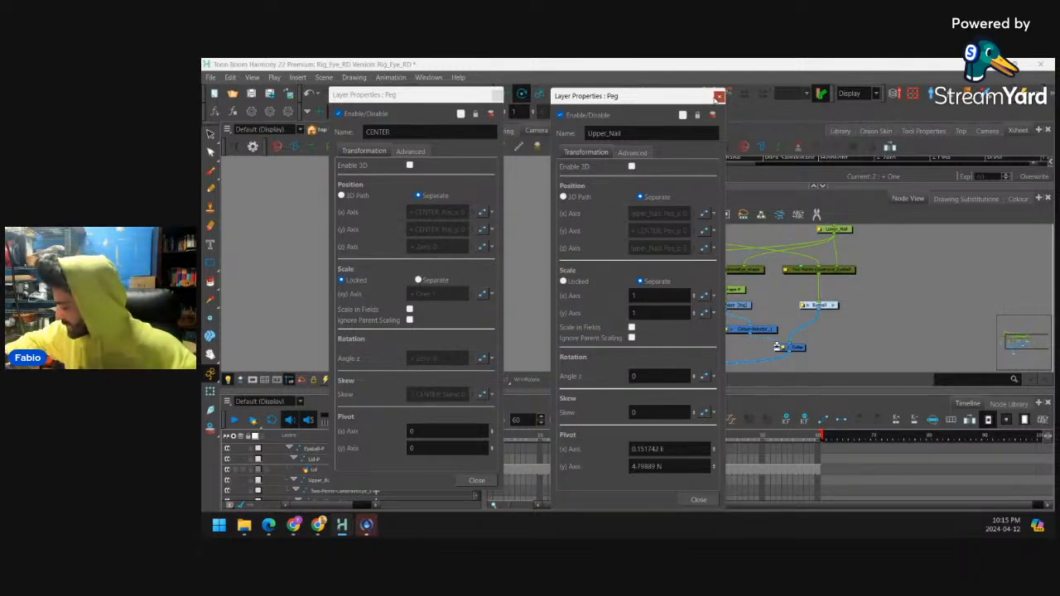
left_click(718, 96)
left_click(497, 94)
Duplicate the Upper_Nail peg and place the copy between Eyeball-P and Two-Points-Constraint_3 above the lid
left_click_drag(749, 246, 611, 280)
left_click(724, 275)
key("ctrl+c")
key("ctrl+v")
left_click_drag(611, 280, 722, 305)
left_click_drag(832, 232, 724, 250)
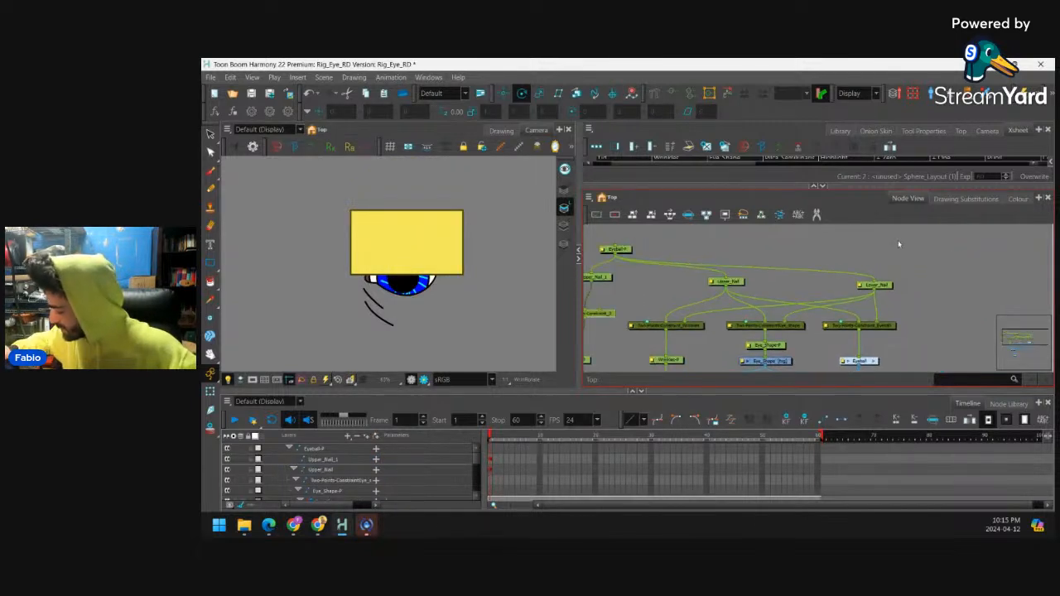
Connect Lower_Nail to Two-Points-Constraint_3 and spread the nail pegs and eyeball peg evenly above the constraints
left_click_drag(875, 291, 963, 311)
scroll(818, 286, "down", 1)
left_click(670, 215)
left_click_drag(678, 257, 954, 282)
left_click(689, 215)
left_click_drag(675, 231, 738, 247)
left_click_drag(729, 241, 709, 240)
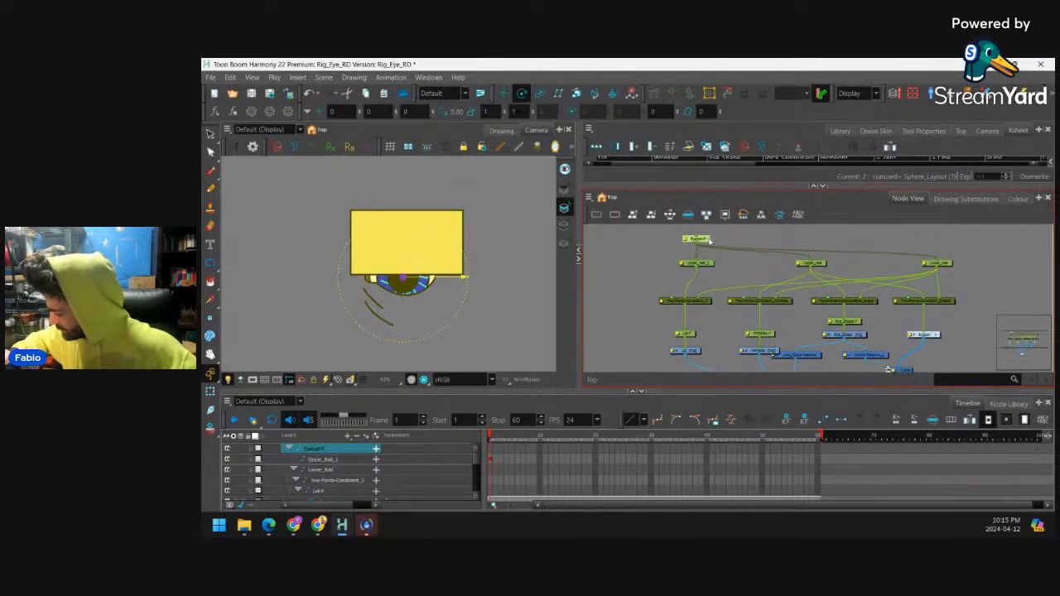
left_click_drag(792, 276, 739, 243)
Tidy the drawing, colour selector, cutter and composite nodes in the lower part of the network
scroll(803, 300, "down", 1)
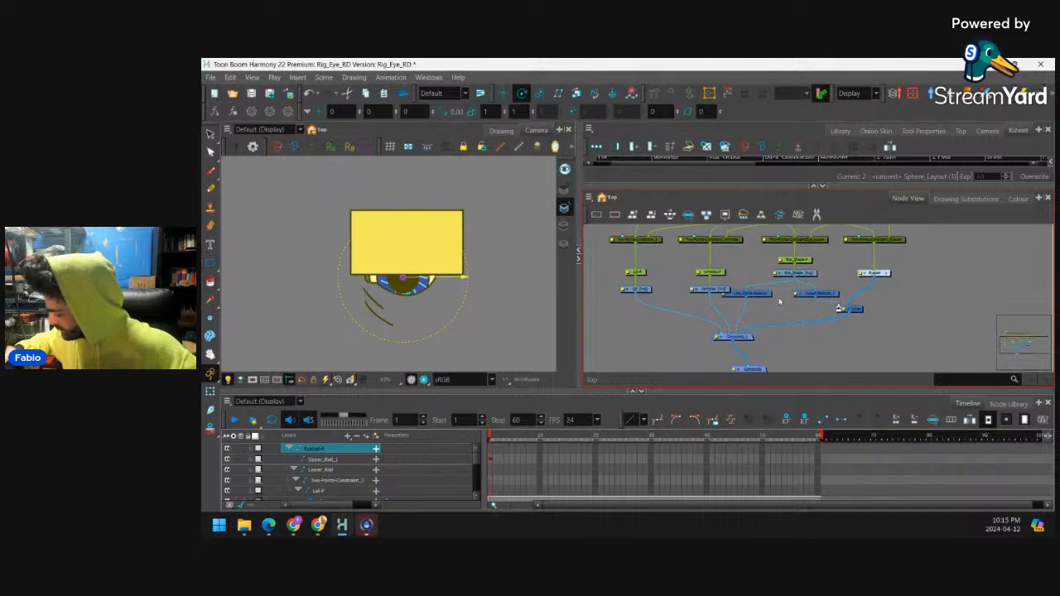
left_click_drag(880, 305, 761, 292)
left_click_drag(835, 294, 835, 309)
left_click_drag(620, 290, 888, 297)
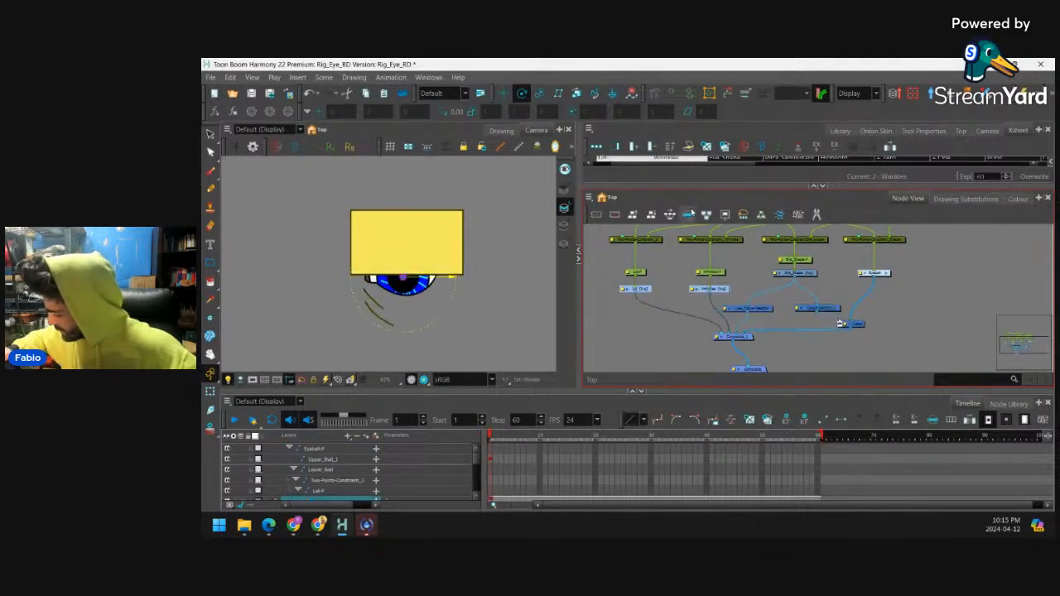
left_click(785, 273)
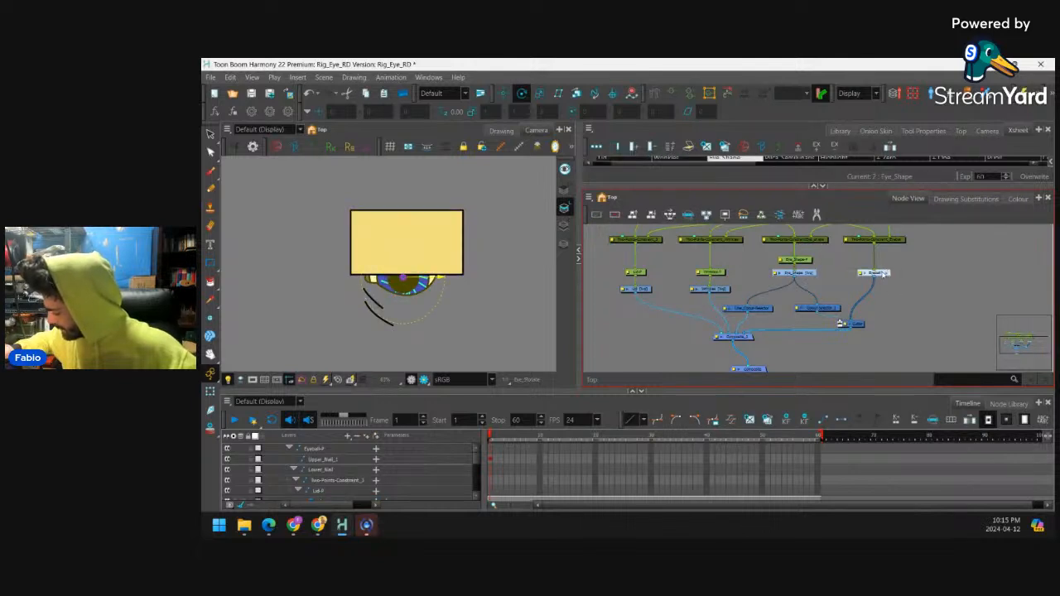
mouse_move(881, 272)
left_mouse_down()
mouse_move(878, 289)
mouse_move(882, 259)
left_mouse_up()
left_click(887, 282)
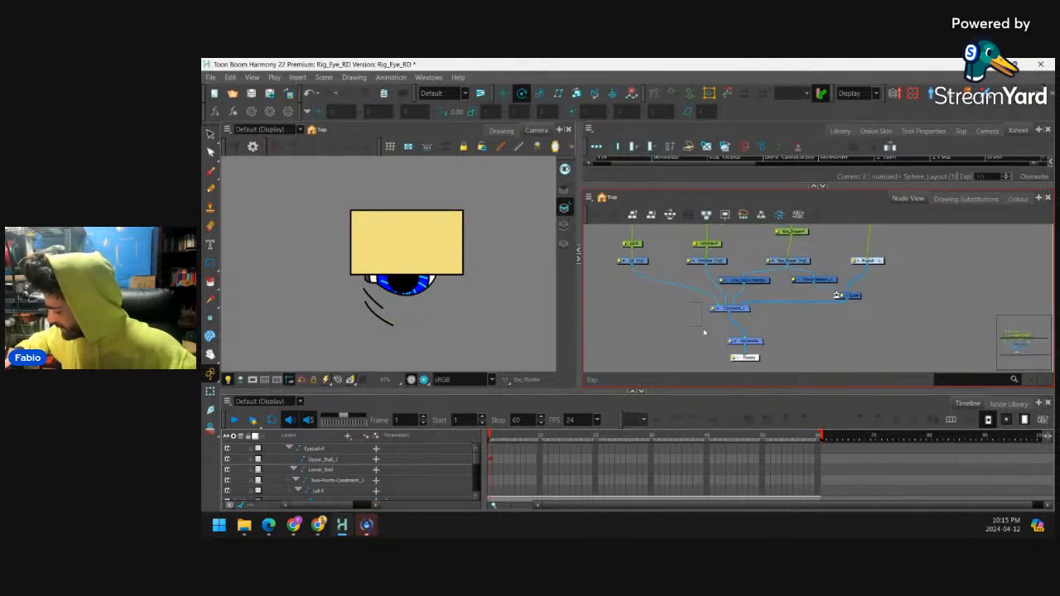
left_click_drag(704, 347, 770, 336)
left_click_drag(857, 298, 872, 301)
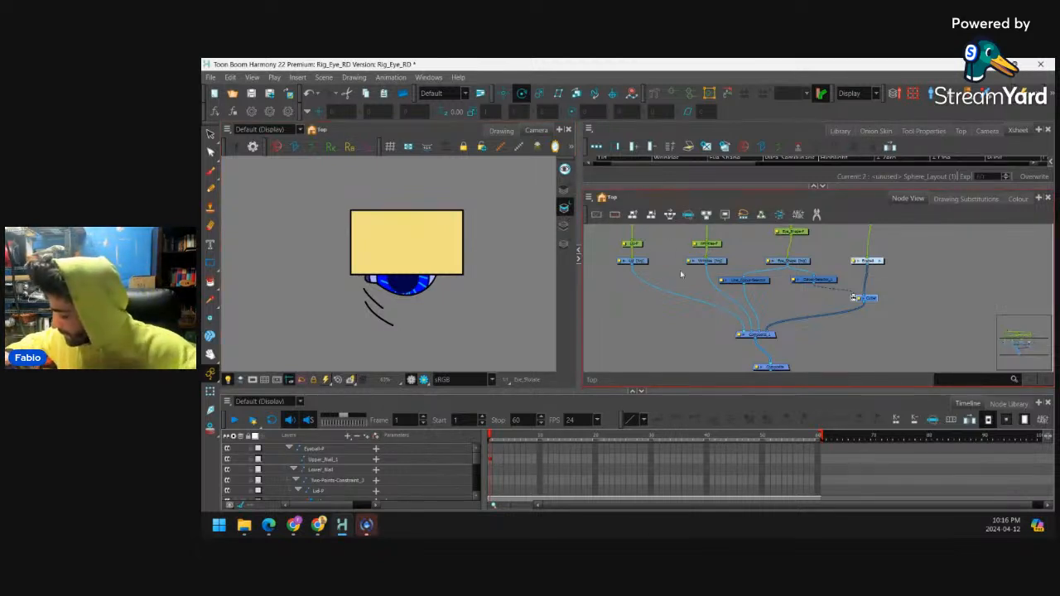
Align Upper_Nail_1 above the lid constraint and move its pivot down to the middle of the lid's lower edge
scroll(671, 286, "up", 3)
left_click(649, 302)
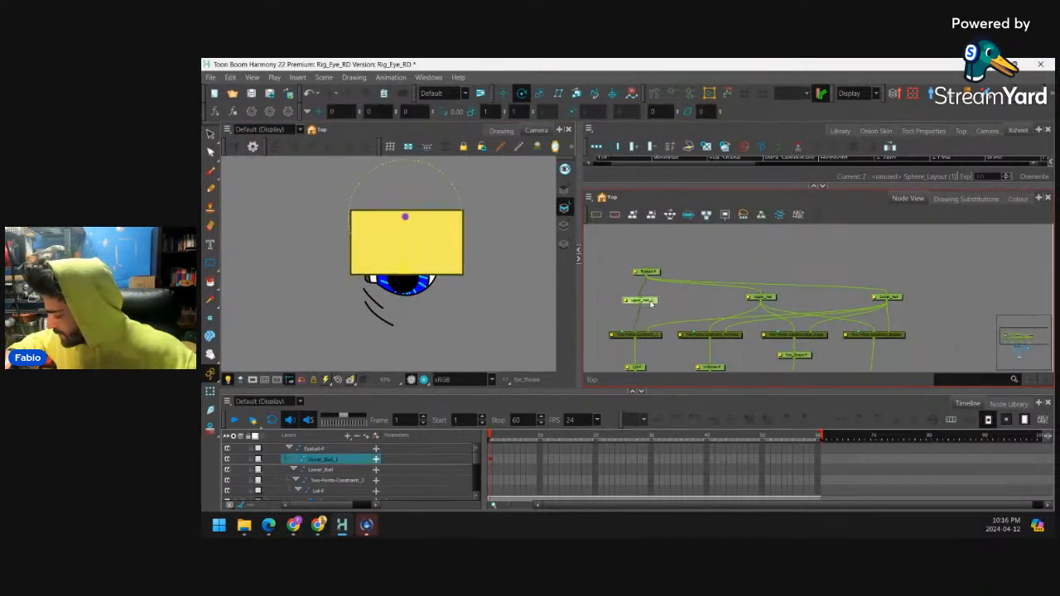
left_click_drag(651, 304, 646, 306)
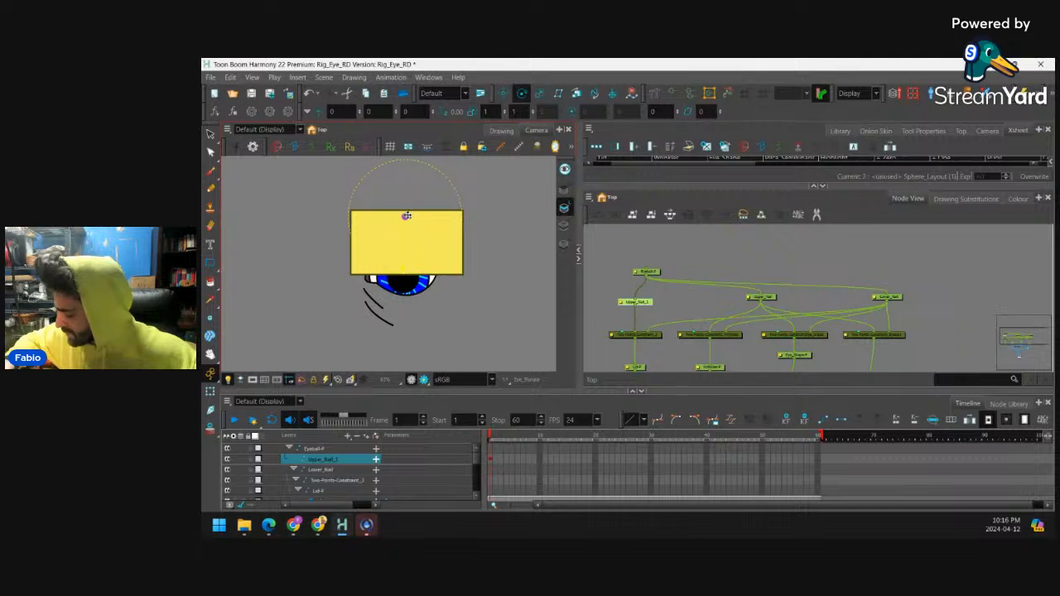
left_click_drag(406, 216, 404, 273)
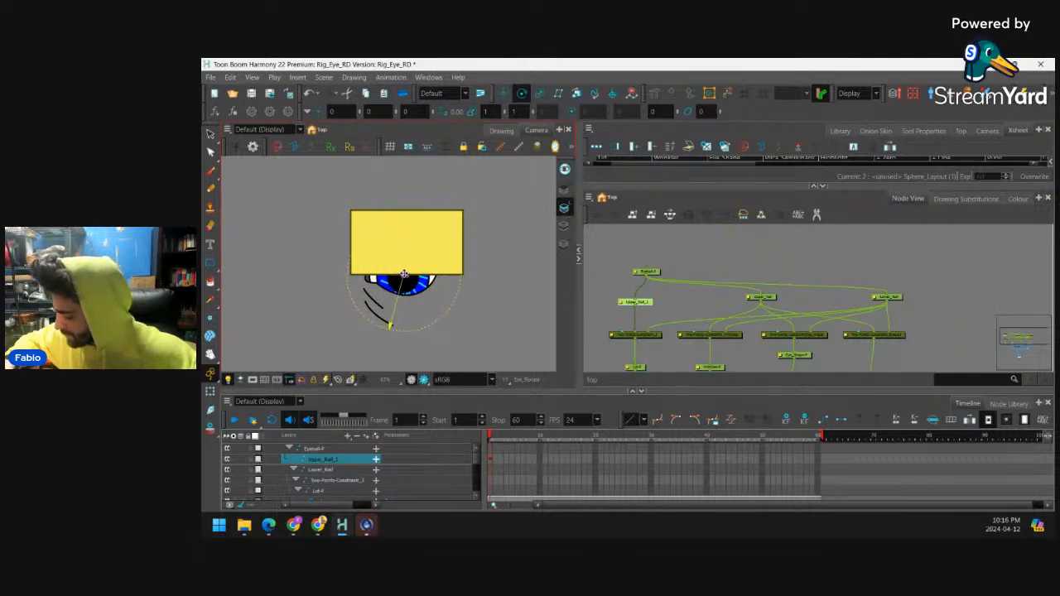
Compare the pivots of the Upper_Nail and Upper_Nail_1 pegs in the camera view
left_click(774, 298)
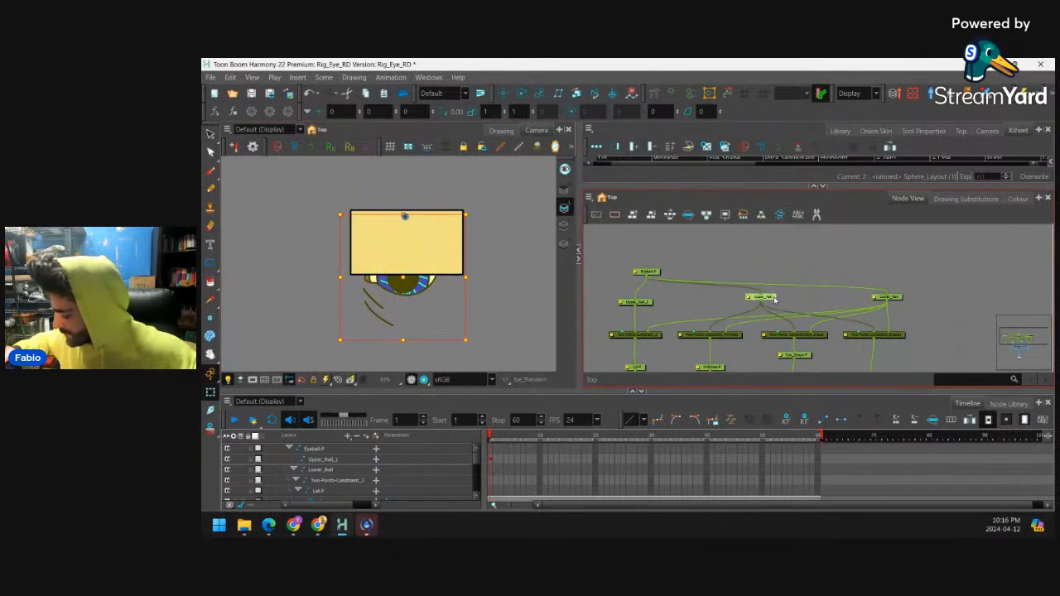
left_click(649, 303)
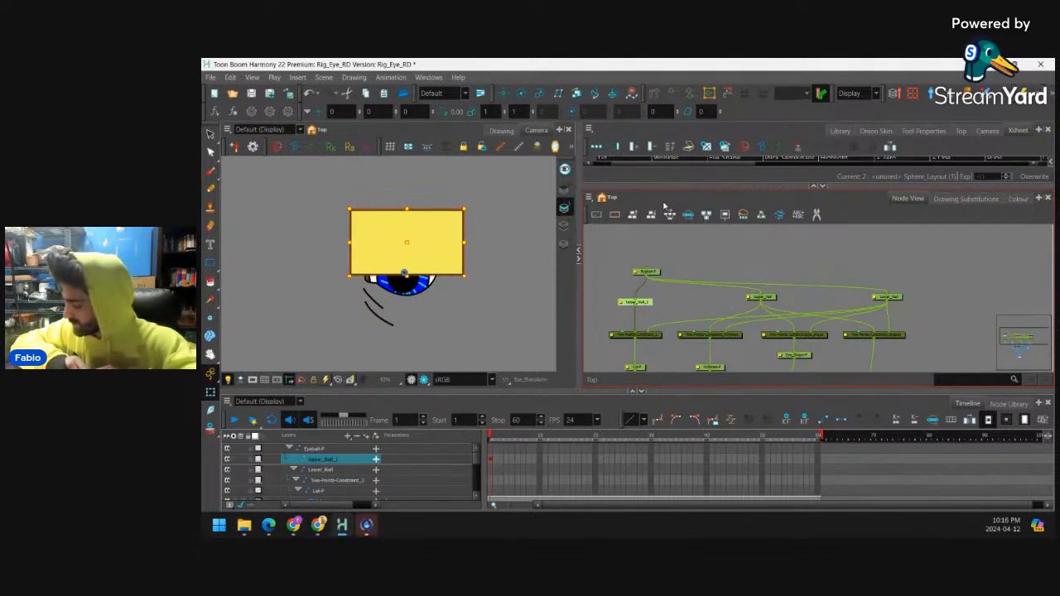
left_click(656, 306)
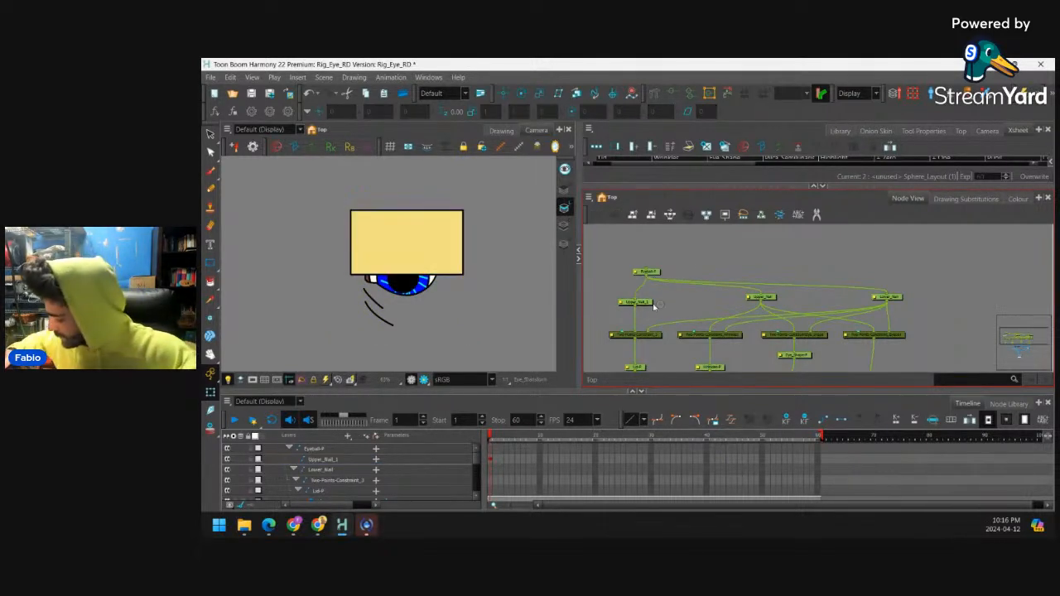
left_click(647, 303)
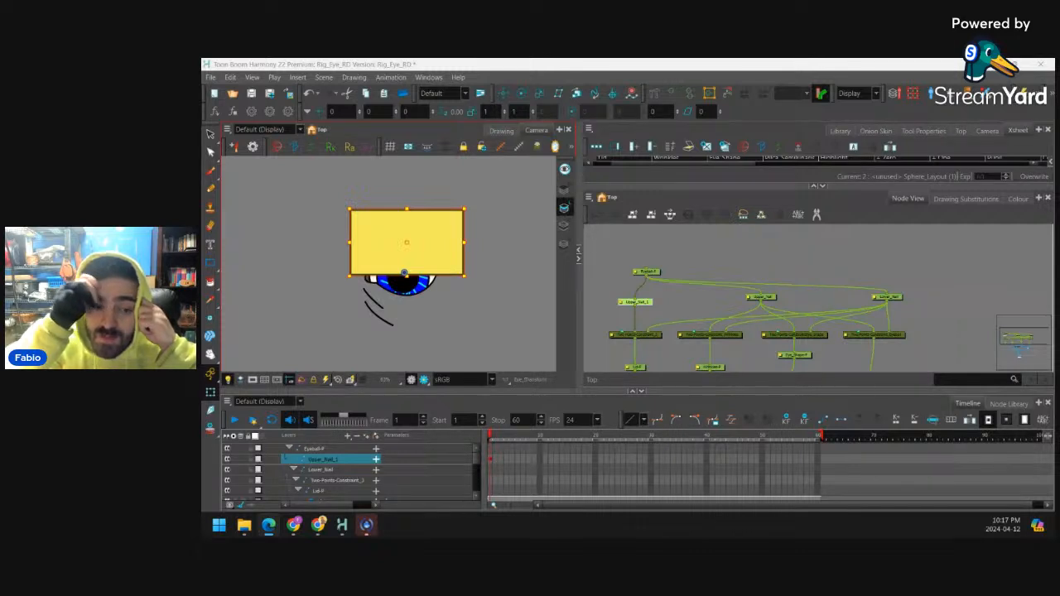
left_click(678, 323)
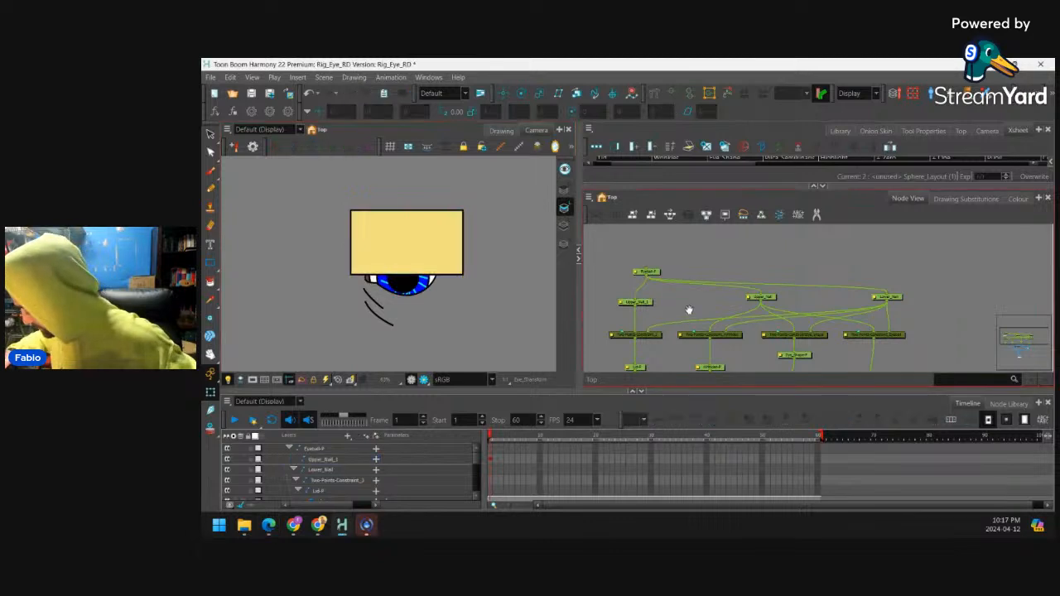
Select the Lid drawing node and set the Rigging tool to envelope mode
left_click_drag(686, 303, 711, 256)
left_click(661, 337)
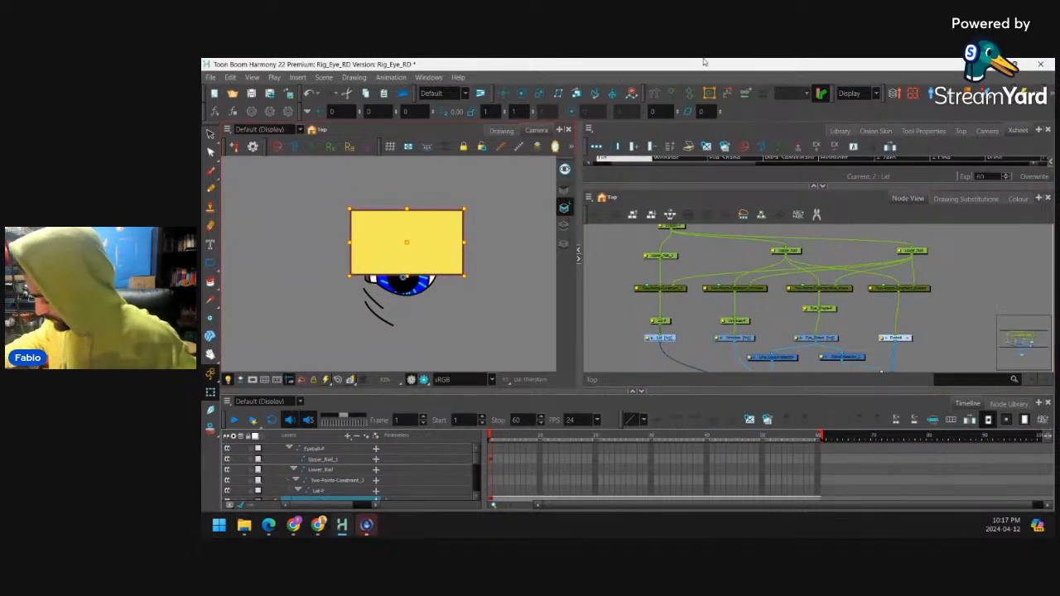
scroll(367, 229, "up", 3)
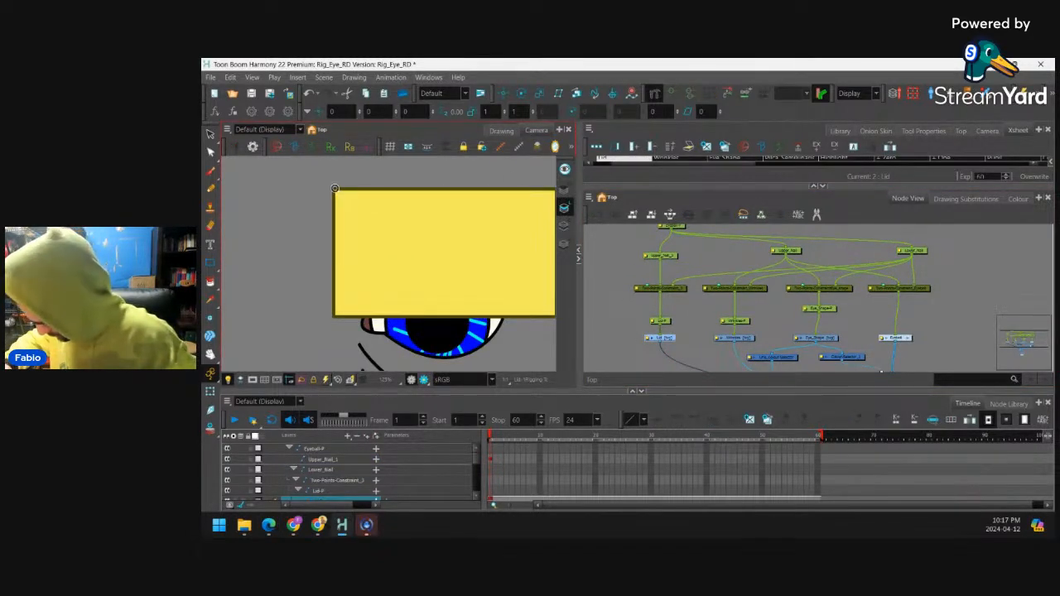
left_click_drag(338, 190, 223, 206)
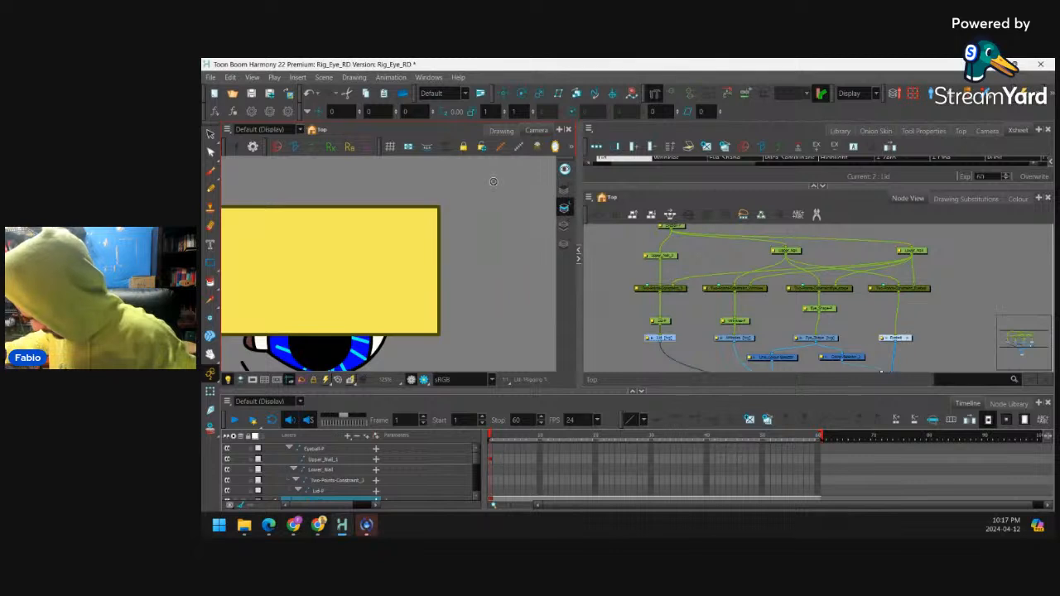
left_click(923, 133)
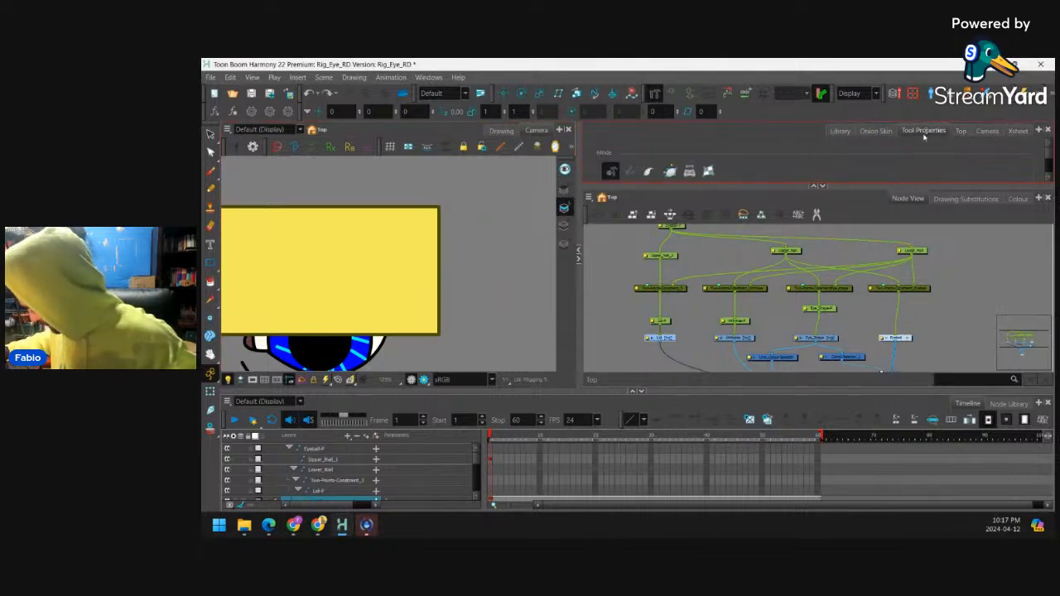
left_click_drag(837, 187, 821, 220)
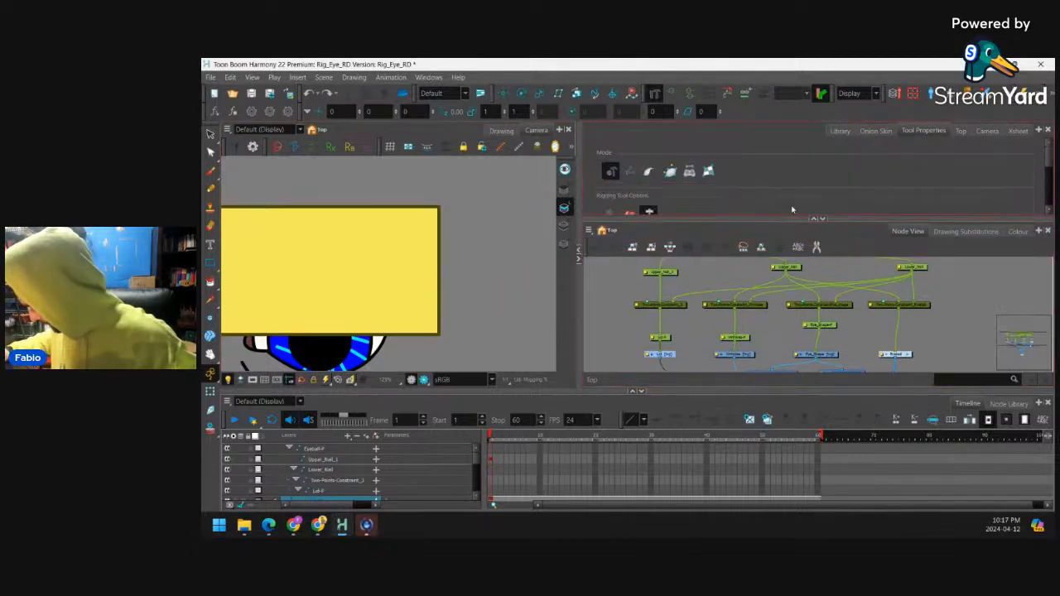
left_click(671, 171)
left_click_drag(490, 195, 592, 195)
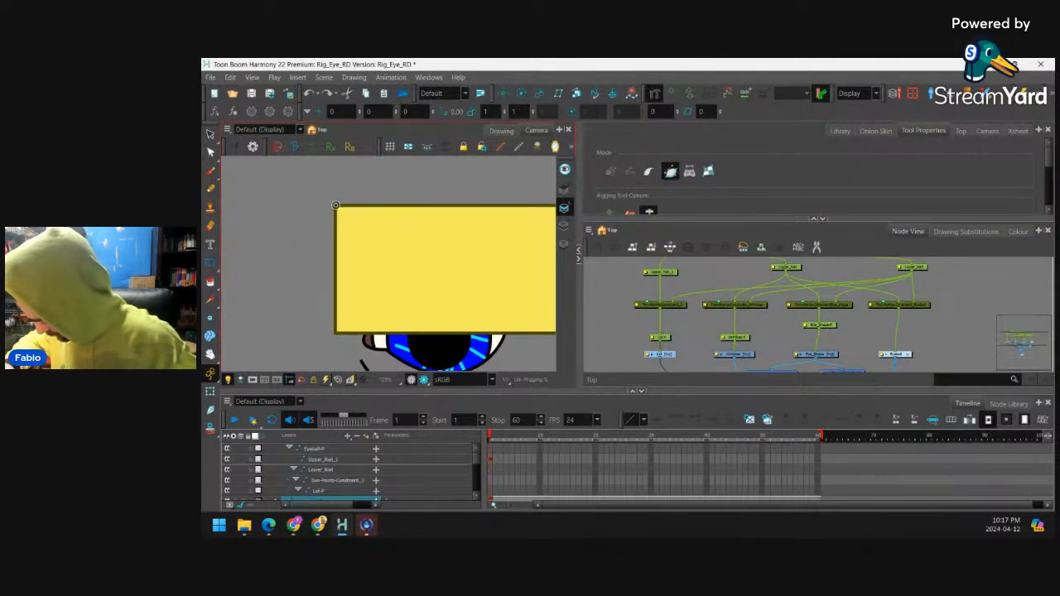
left_click(335, 204)
left_click_drag(447, 237, 331, 243)
left_click(440, 212)
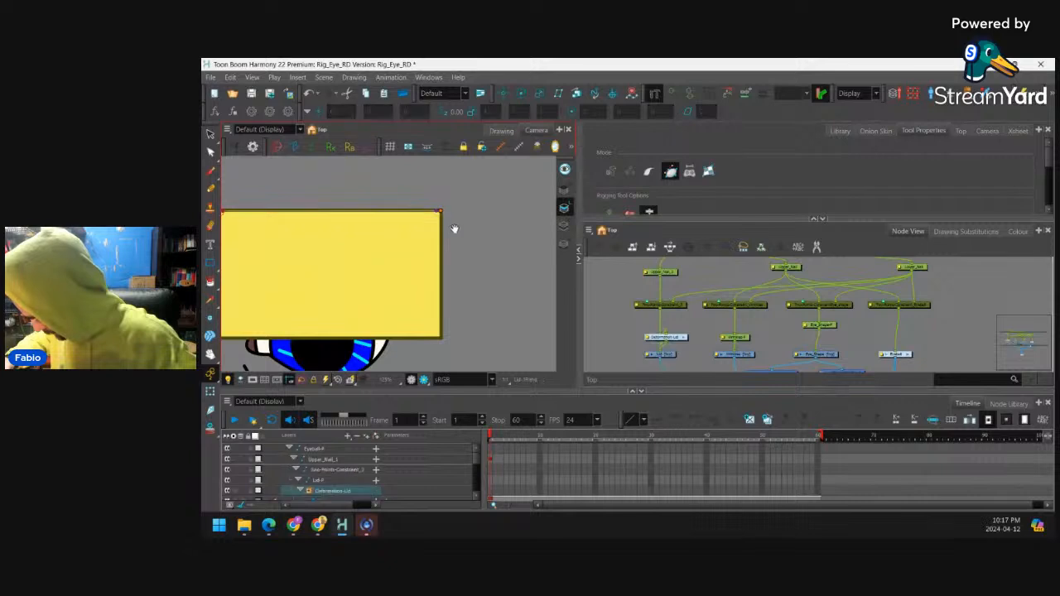
left_click_drag(455, 228, 517, 228)
key("ctrl+z")
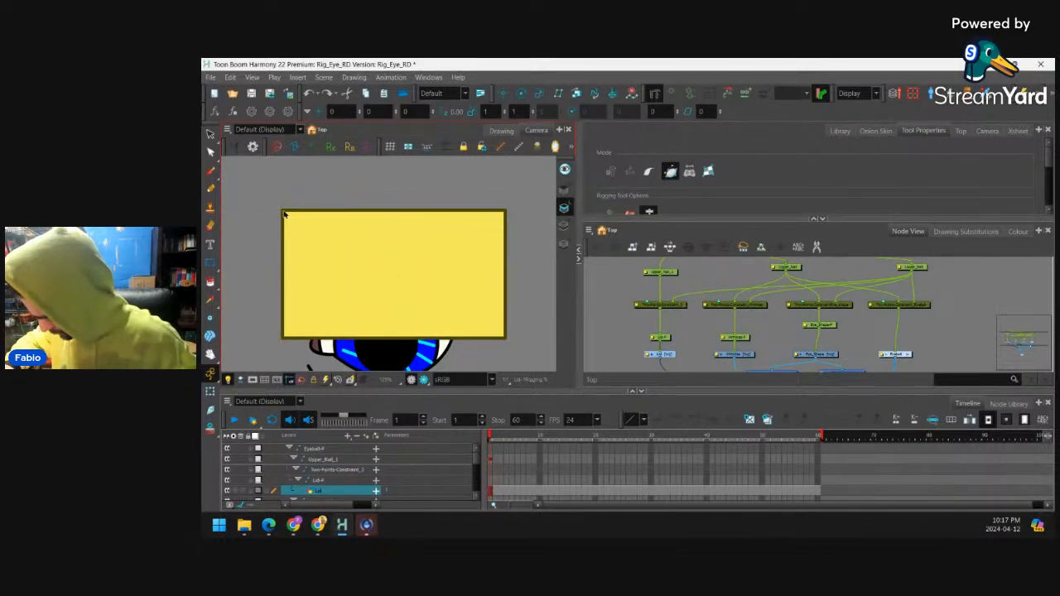
Create a closed envelope deformer around the lid rectangle, with points at its four corners and the middle of its lower edge
left_click(284, 214)
left_click(504, 212)
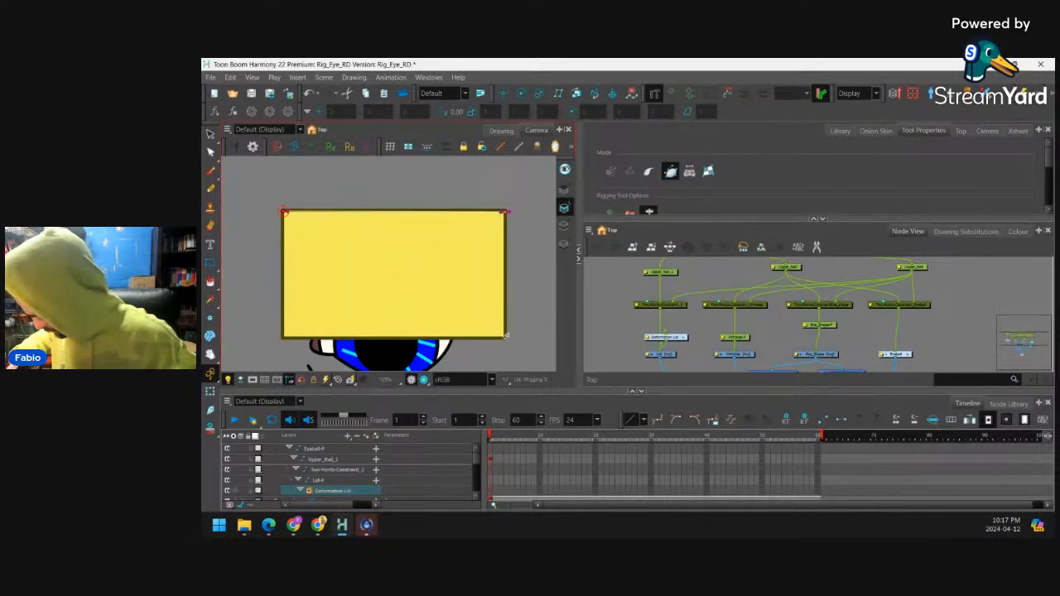
left_click(506, 337)
left_click(283, 337)
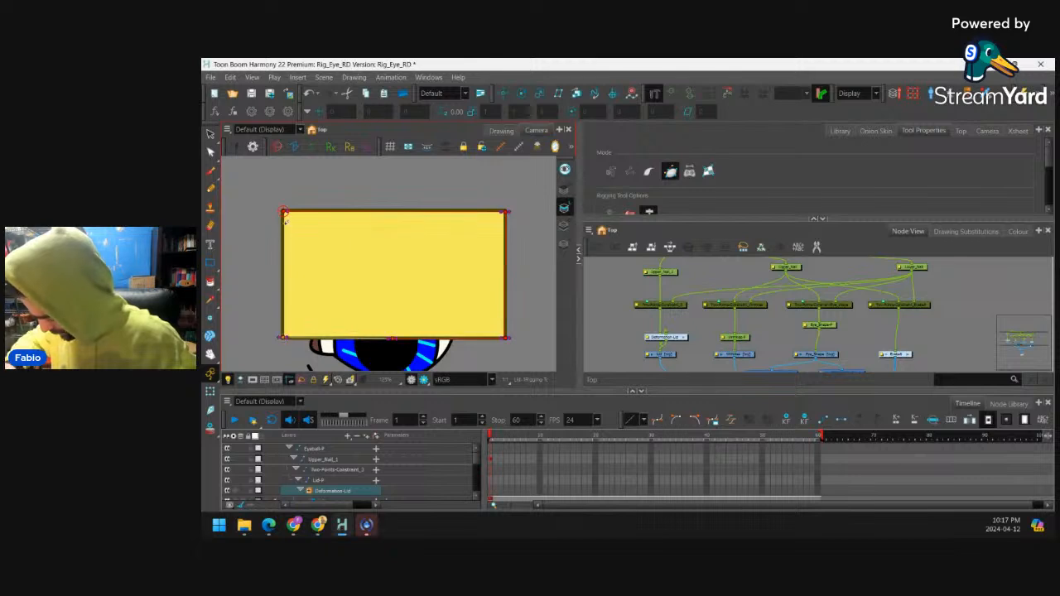
left_click(283, 211)
Extend the handles of the lid deformer's lower middle point outward along the lower edge
left_click_drag(377, 224, 351, 182)
scroll(350, 182, "up", 4)
left_click(390, 336)
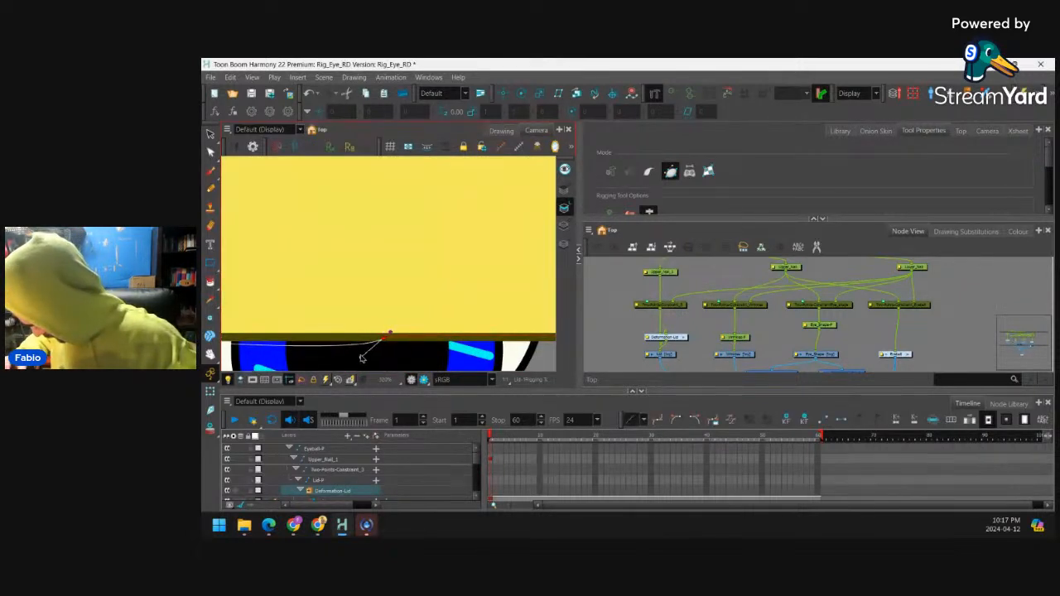
left_click_drag(395, 338, 482, 339)
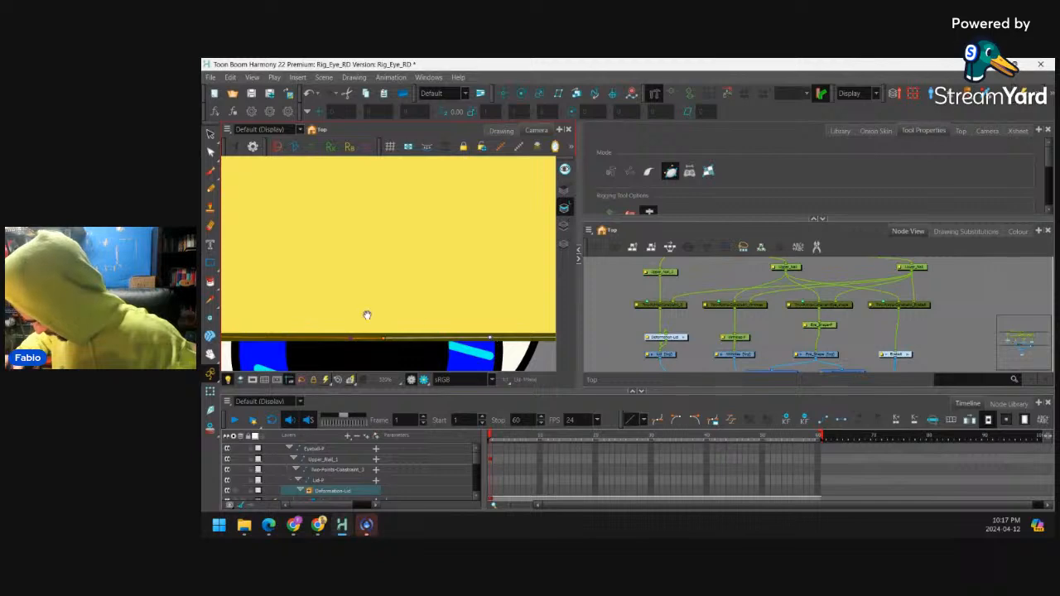
Pull the handles of the lid deformer's lower-left corner point out along the two adjoining edges
left_click_drag(367, 315, 533, 279)
scroll(322, 282, "up", 2)
left_click_drag(321, 282, 371, 279)
scroll(371, 280, "up", 1)
left_click_drag(329, 321, 383, 328)
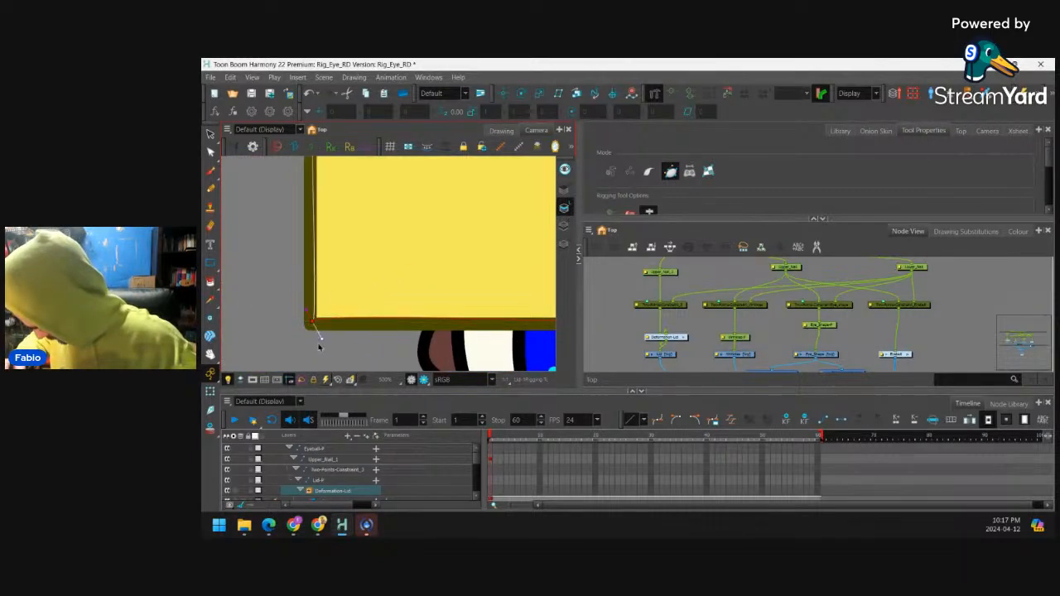
left_click_drag(284, 323, 309, 209)
Centre the deformer's upper-left corner point on the lid outline and align its handles with the adjoining edges
left_click_drag(354, 221, 374, 294)
left_click_drag(365, 170, 331, 341)
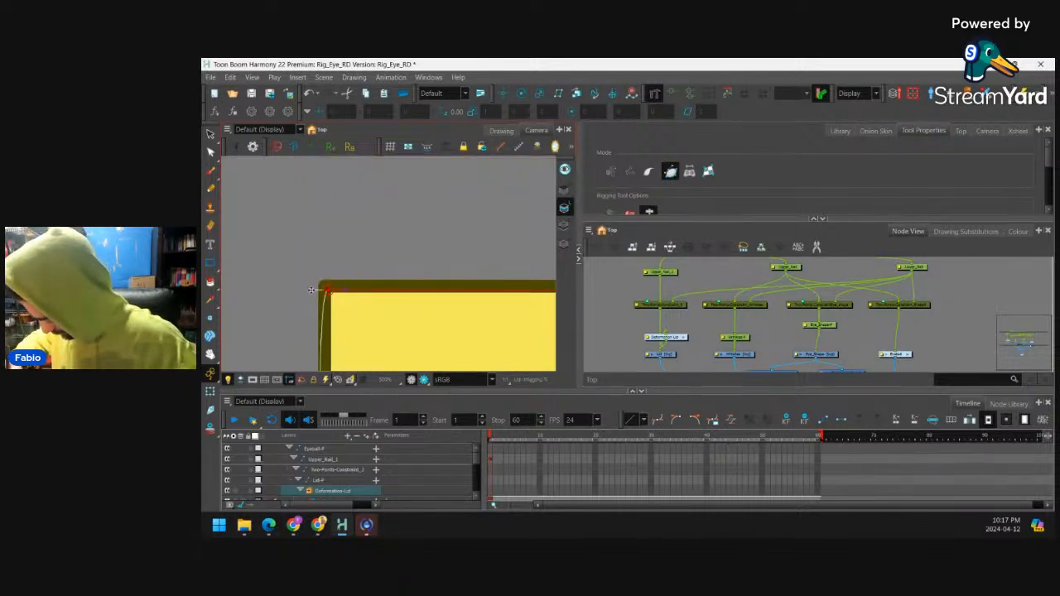
left_click_drag(328, 290, 324, 287)
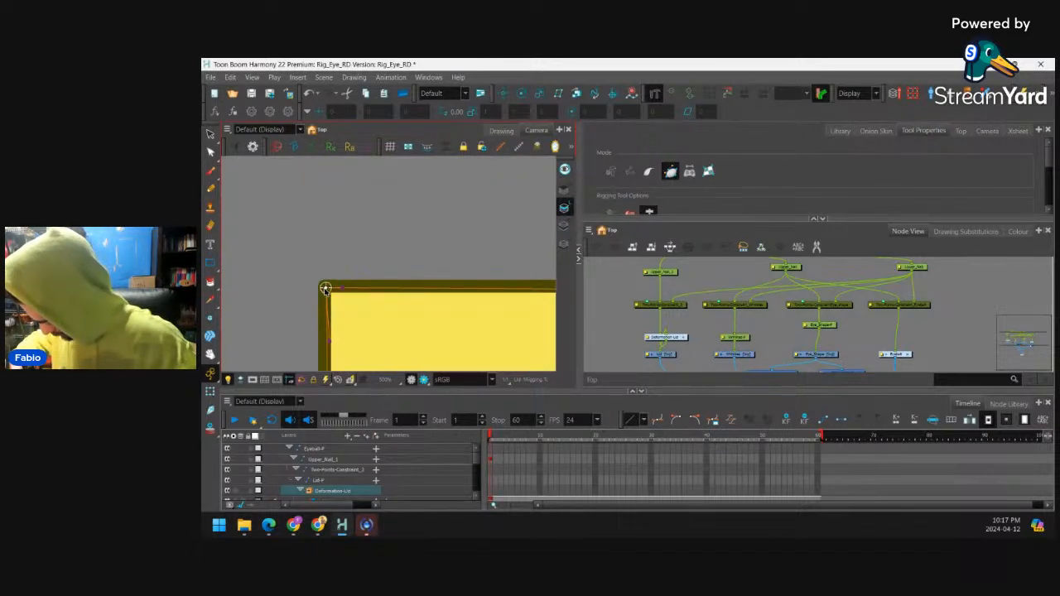
left_click_drag(331, 341, 322, 367)
key("1")
key("1")
key("1")
mouse_move(341, 287)
left_mouse_down()
mouse_move(479, 289)
mouse_move(353, 295)
left_mouse_up()
Stretch the handles of the lid deformer's upper-right corner point along the upper and right edges
left_click_drag(497, 296, 478, 241)
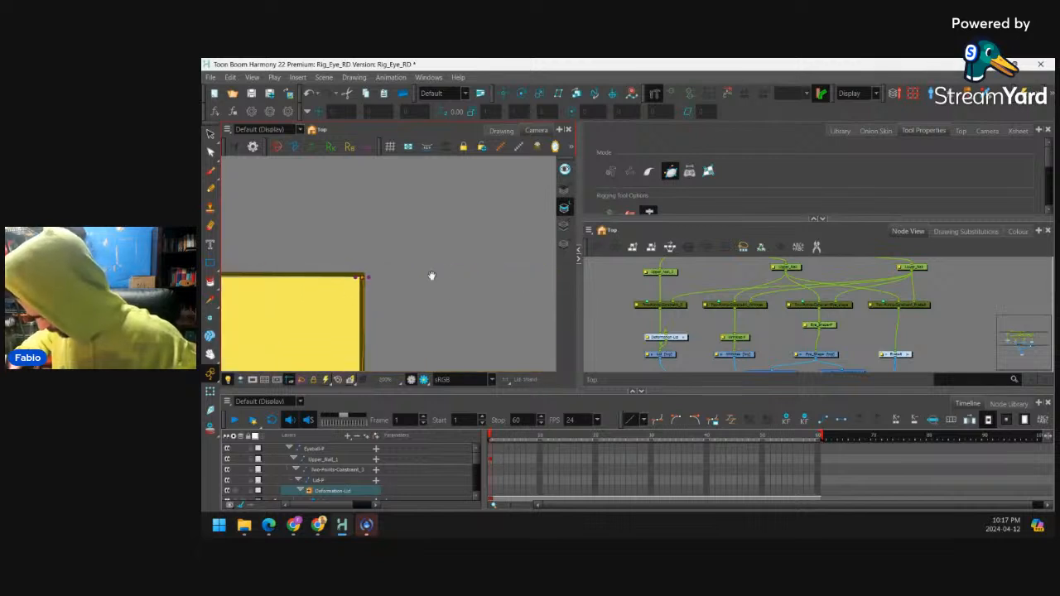
key("2")
key("2")
key("2")
key("2")
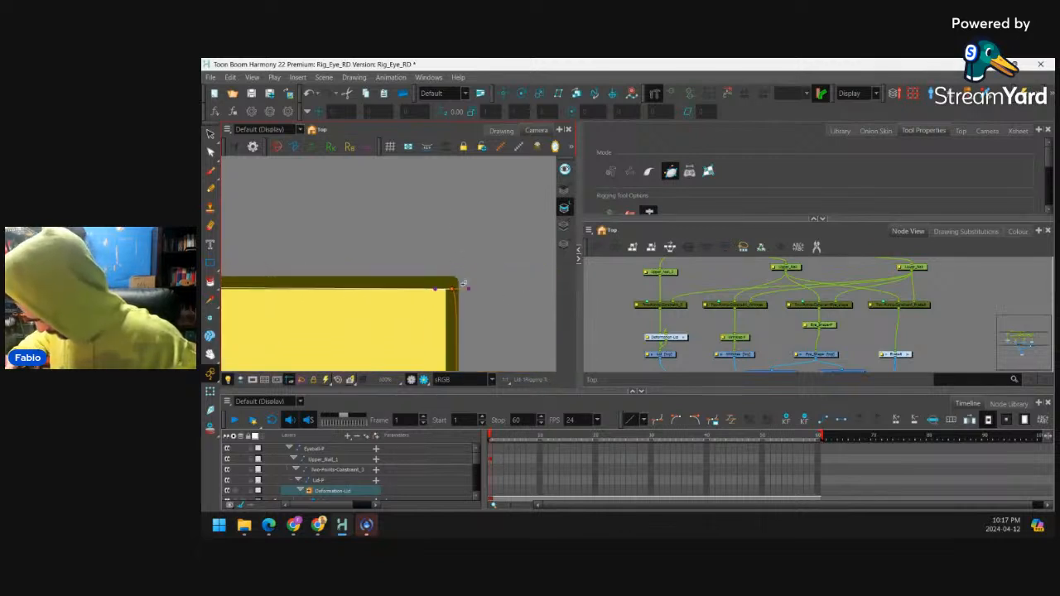
left_click_drag(452, 290, 455, 354)
left_click_drag(451, 267, 322, 280)
key("1")
key("1")
key("1")
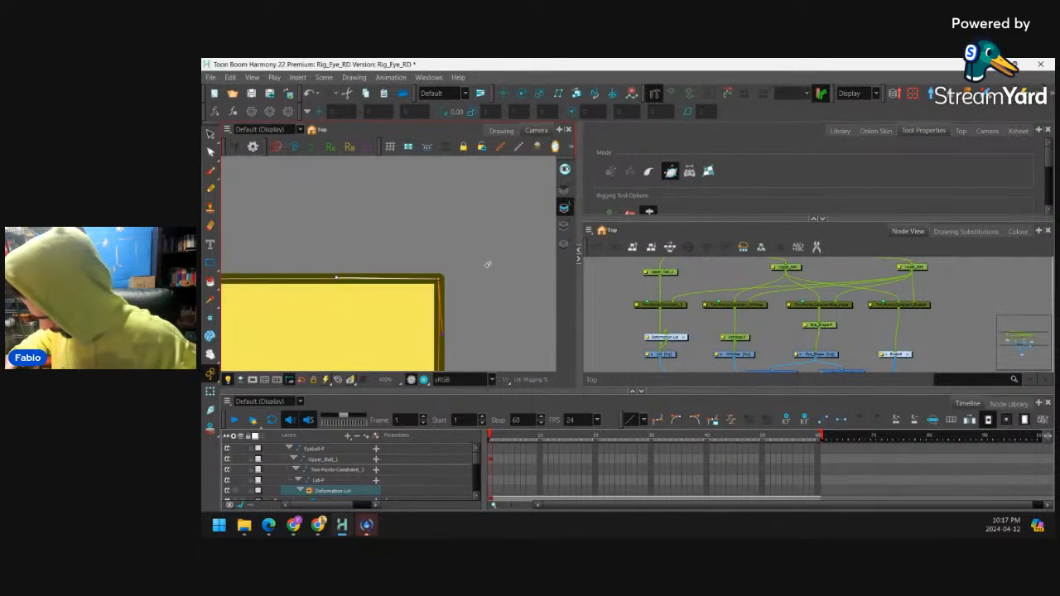
Stretch the handles of the lid deformer's lower-right corner point along the lower and right edges
left_click_drag(468, 338, 456, 221)
left_click_drag(441, 352, 443, 256)
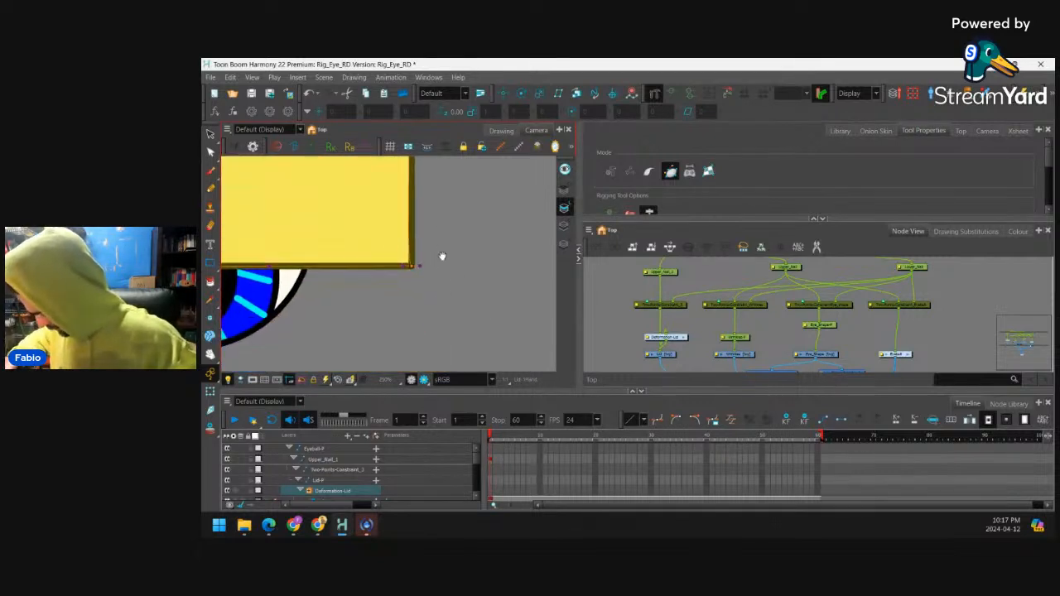
key("2")
key("2")
key("2")
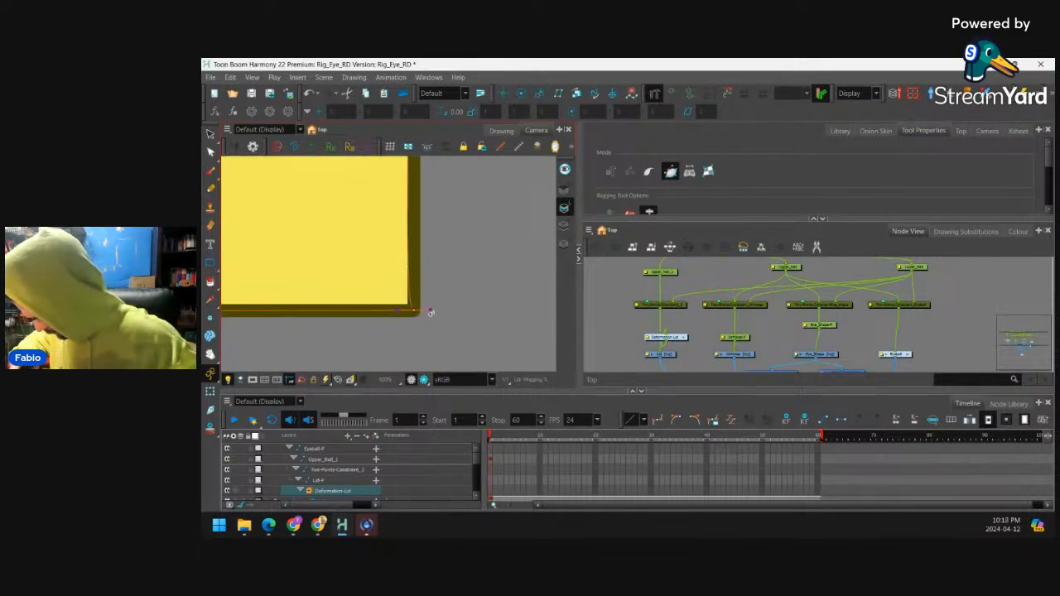
left_click_drag(416, 331, 302, 312)
left_click_drag(414, 299, 412, 189)
key("1")
key("1")
key("1")
mouse_move(448, 250)
left_mouse_down()
mouse_move(447, 318)
mouse_move(450, 304)
left_mouse_up()
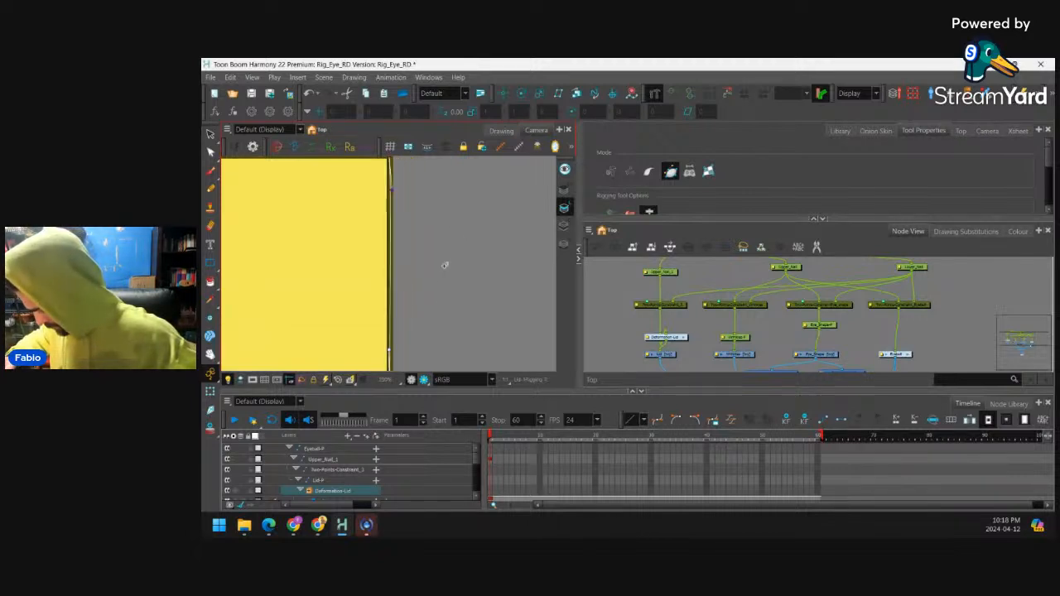
Finish adjusting the deformer handles on the lid's right edge and return to the Transform tool with nothing selected
mouse_move(439, 197)
left_mouse_down()
mouse_move(434, 269)
mouse_move(395, 309)
mouse_move(491, 241)
left_mouse_up()
key("2")
key("1")
key("1")
key("1")
key("1")
key("1")
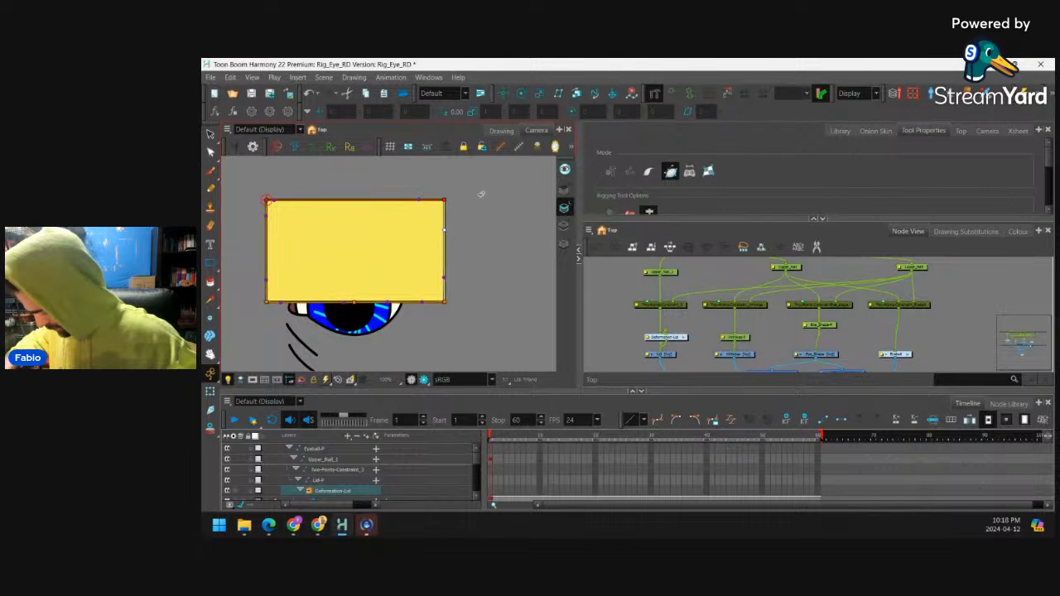
key("shift+t")
left_click(457, 238)
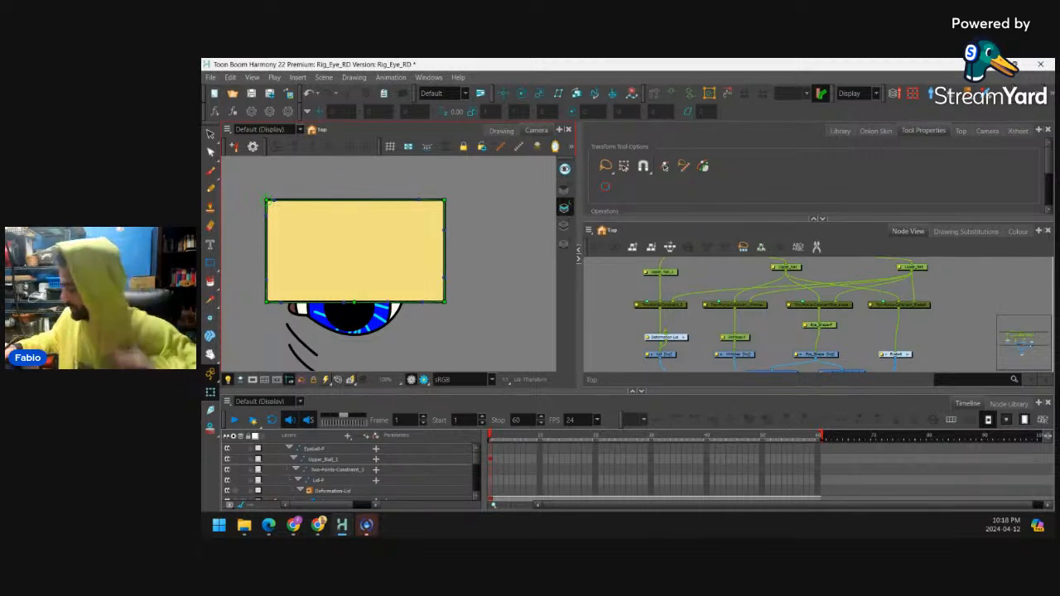
Add a Colour-Selector node below the Lid drawing in the node network
left_click_drag(680, 324, 709, 296)
left_click(666, 325)
key("Return")
type("colour")
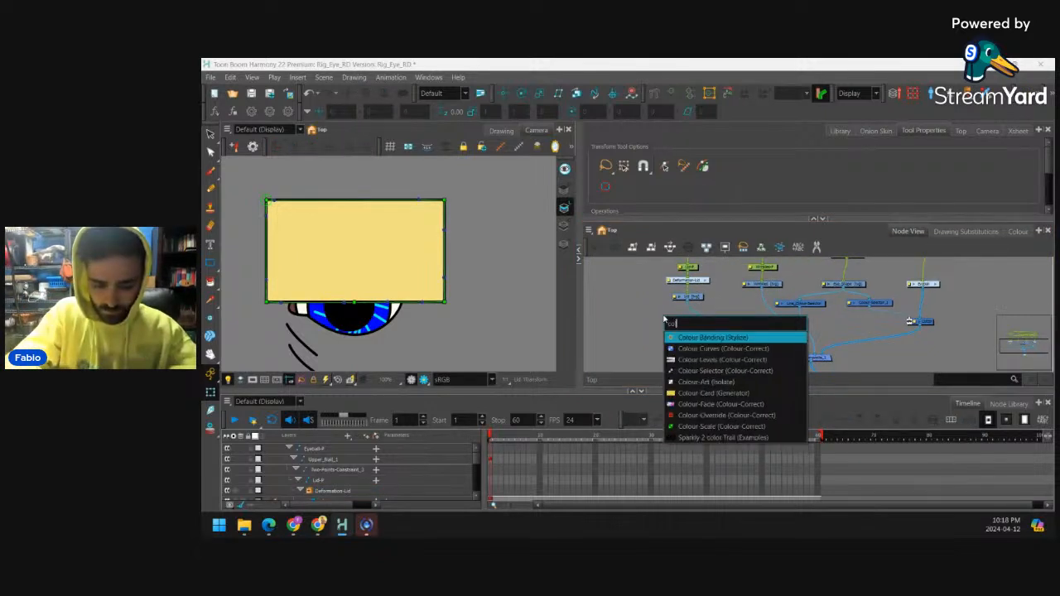
left_click(717, 373)
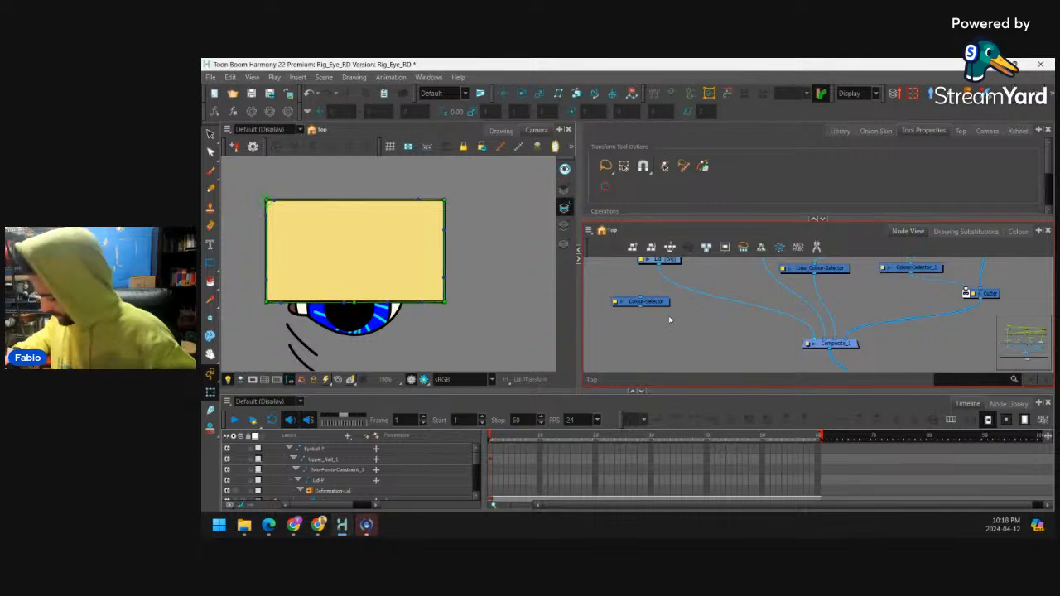
Add a Cutter node and insert the new Colour-Selector into the connection between Lid and Composite_1
key("Return")
type("cutter")
left_click(712, 335)
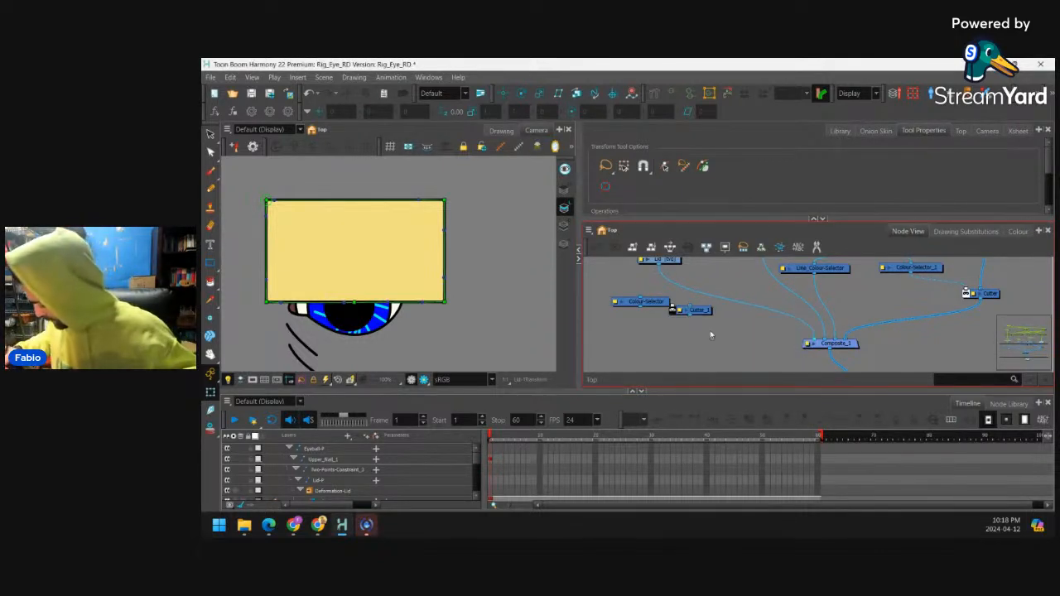
left_click_drag(705, 310, 738, 335)
left_click_drag(665, 314, 686, 306)
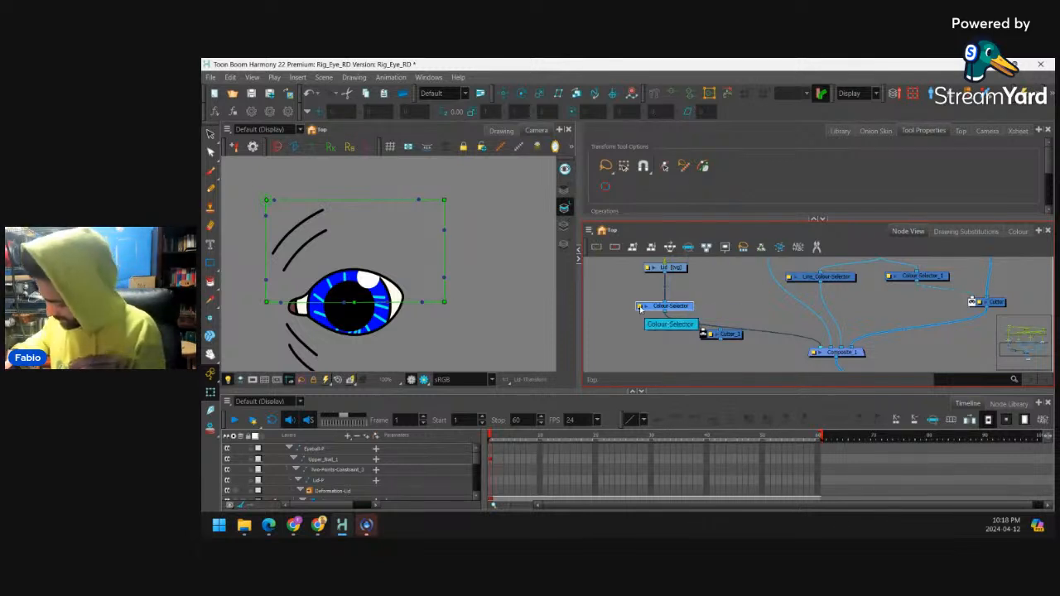
Rename the new Colour-Selector node as Lid_Cutter_Selector
double_click(650, 307)
left_click_drag(705, 134, 549, 132)
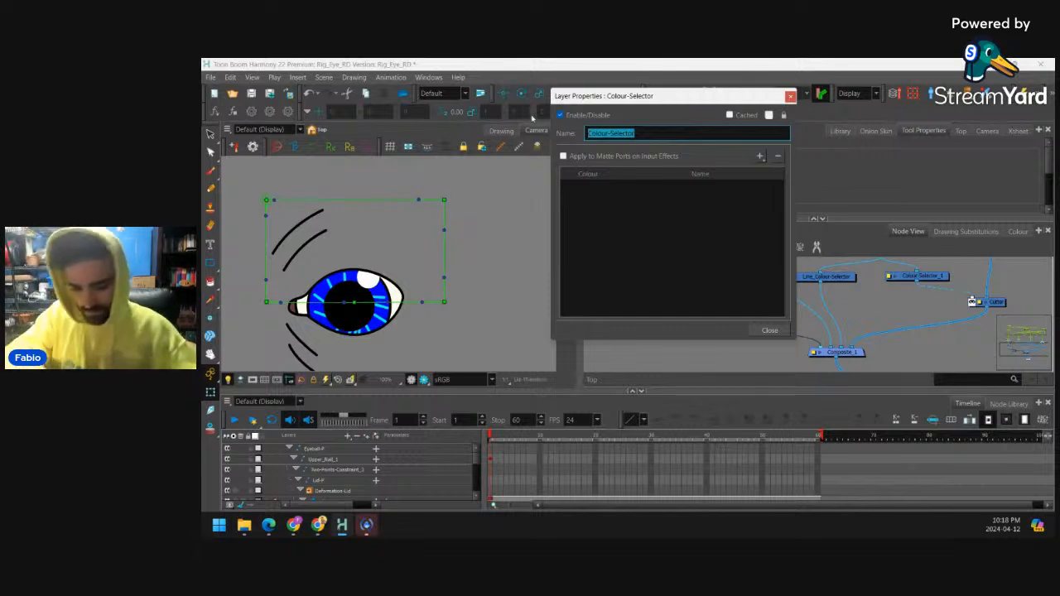
type("Uid_Cut")
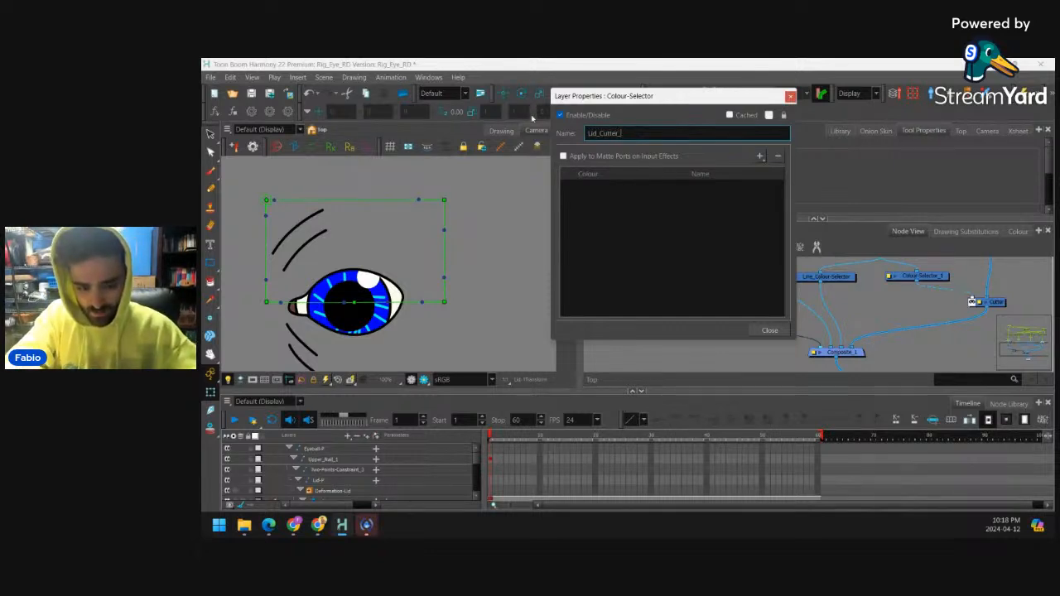
type("ter_Selector")
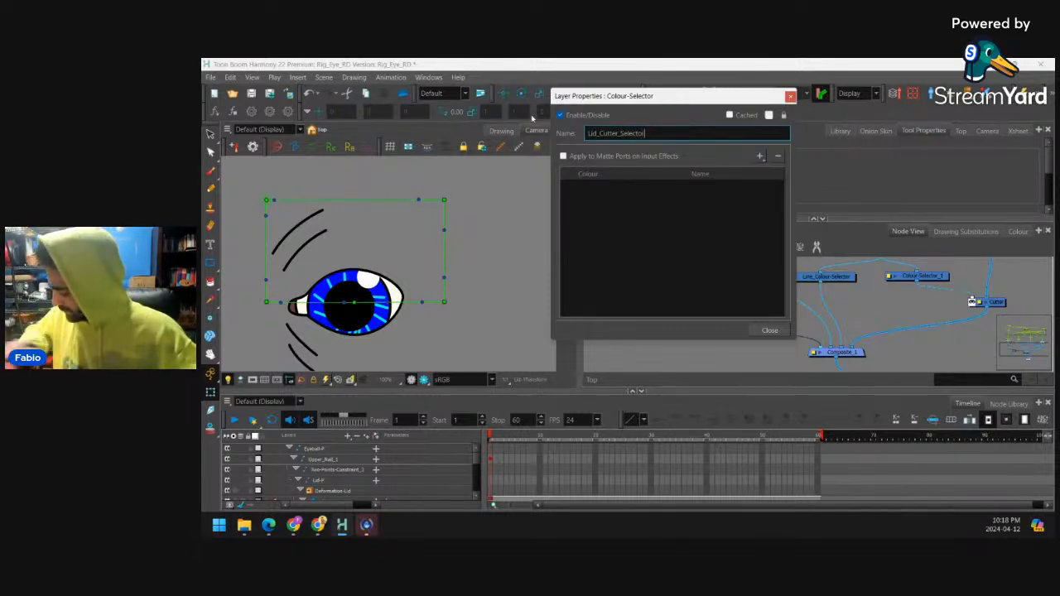
left_click(768, 330)
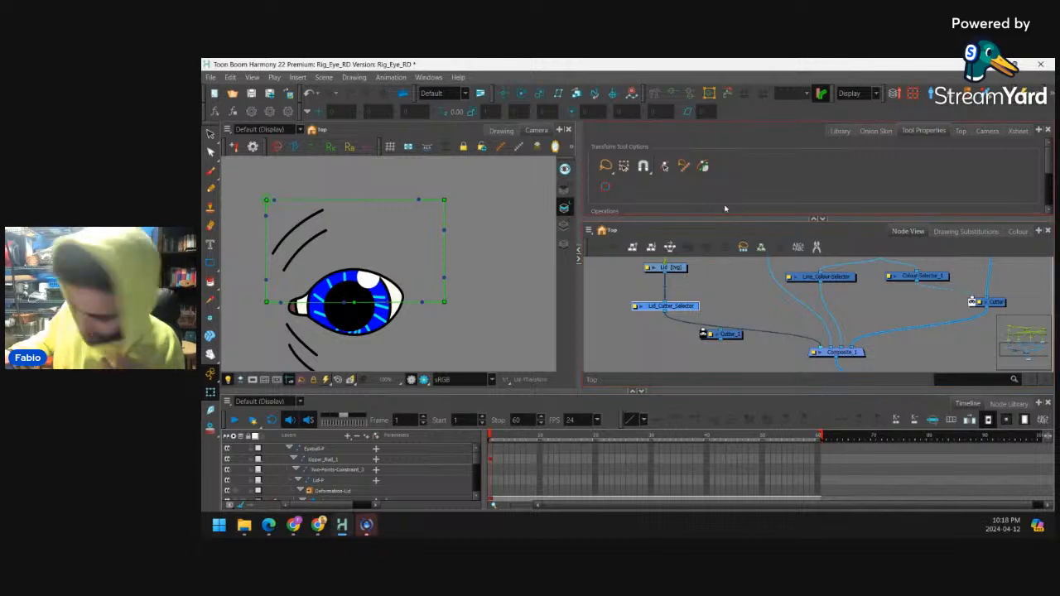
left_click_drag(726, 288, 707, 320)
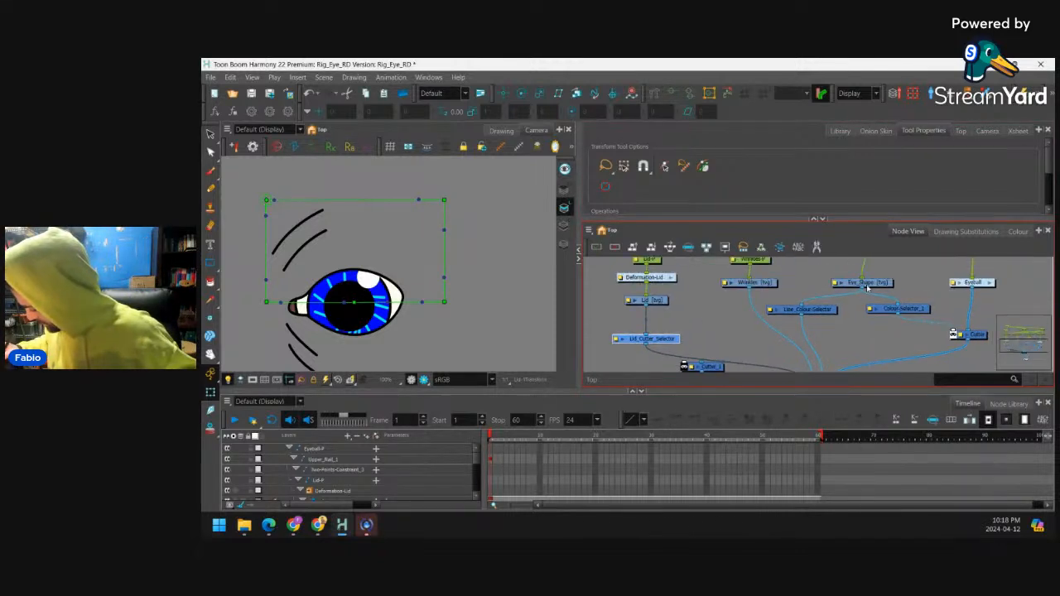
left_click_drag(862, 288, 671, 338)
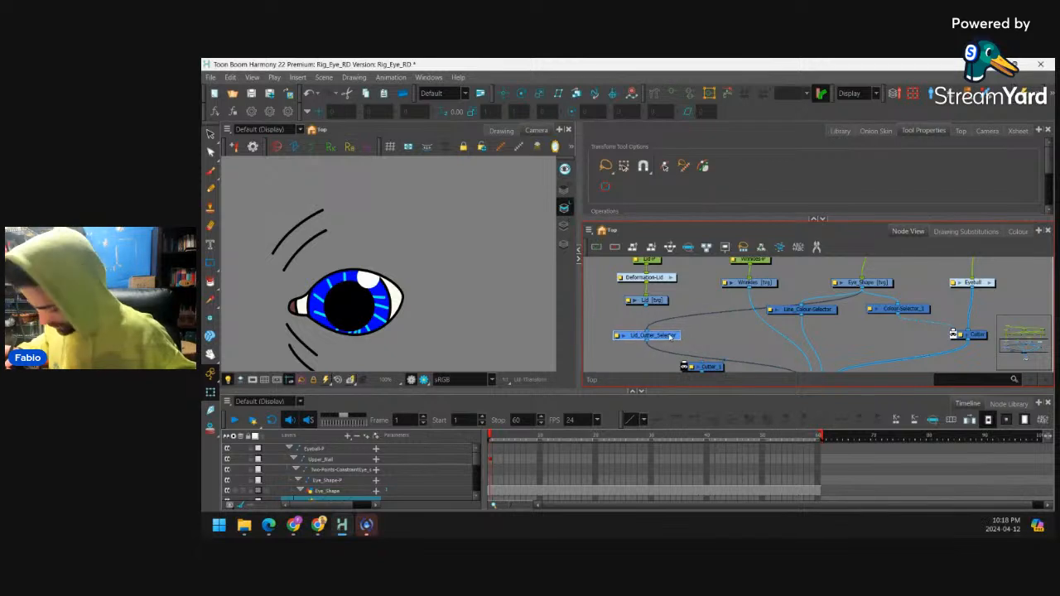
key("ctrl+z")
key("ctrl+z")
Insert Cutter_1 below Lid in place of Lid_Cutter_Selector, and feed its matte from Eye_Shape through that selector
left_click(674, 337)
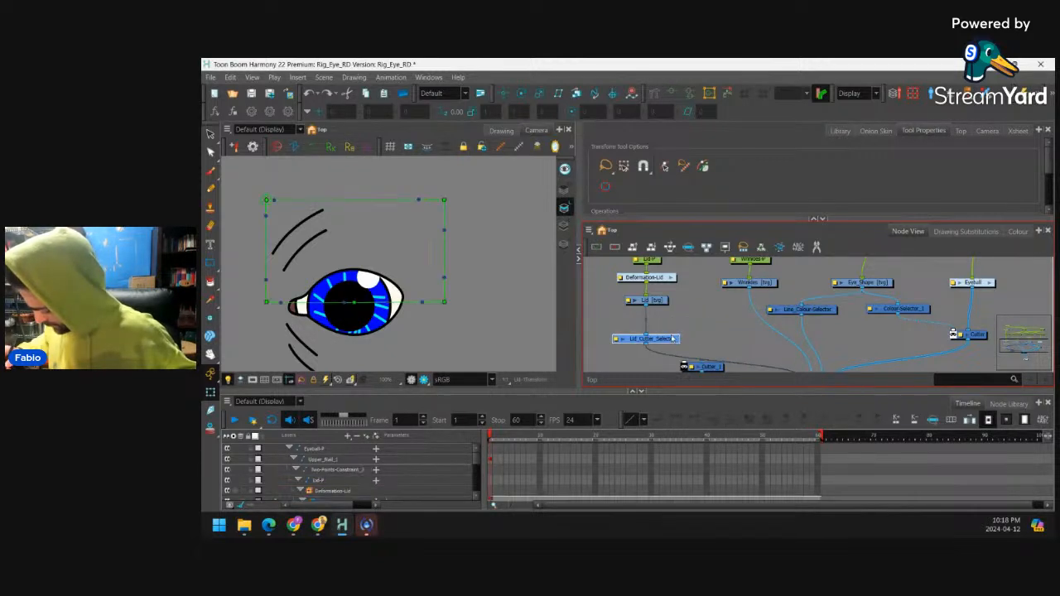
mouse_move(671, 340)
left_mouse_down()
mouse_move(723, 335)
mouse_move(743, 323)
mouse_move(719, 318)
mouse_move(735, 320)
left_mouse_up()
left_click_drag(718, 369, 660, 357)
left_click_drag(719, 323, 631, 351)
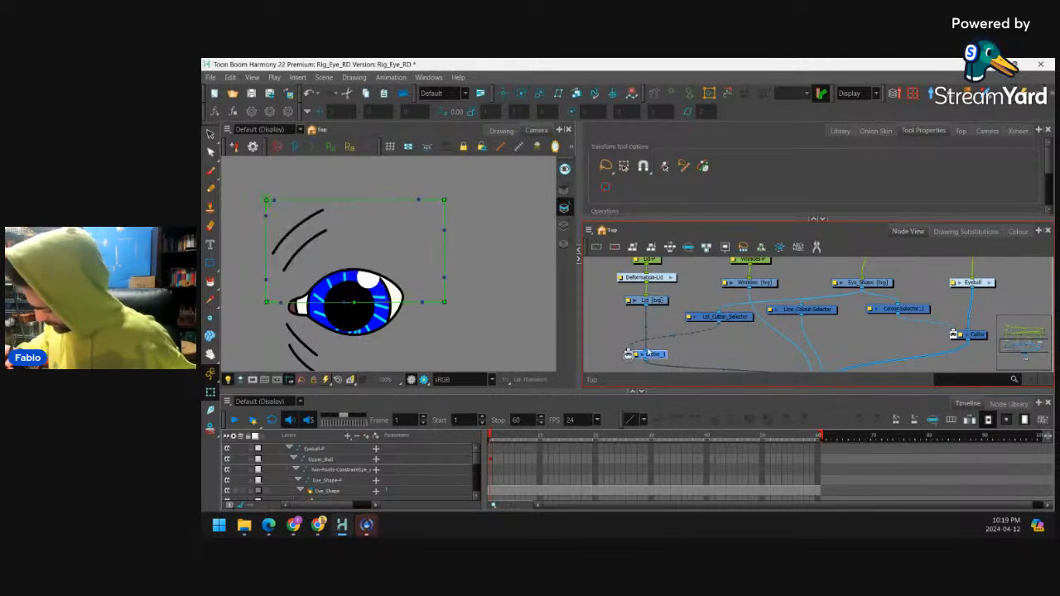
Add the Lid CUtter swatch from the Rig_Eye_RD palette to the Lid_Cutter_Selector node's colour list
left_click(715, 349)
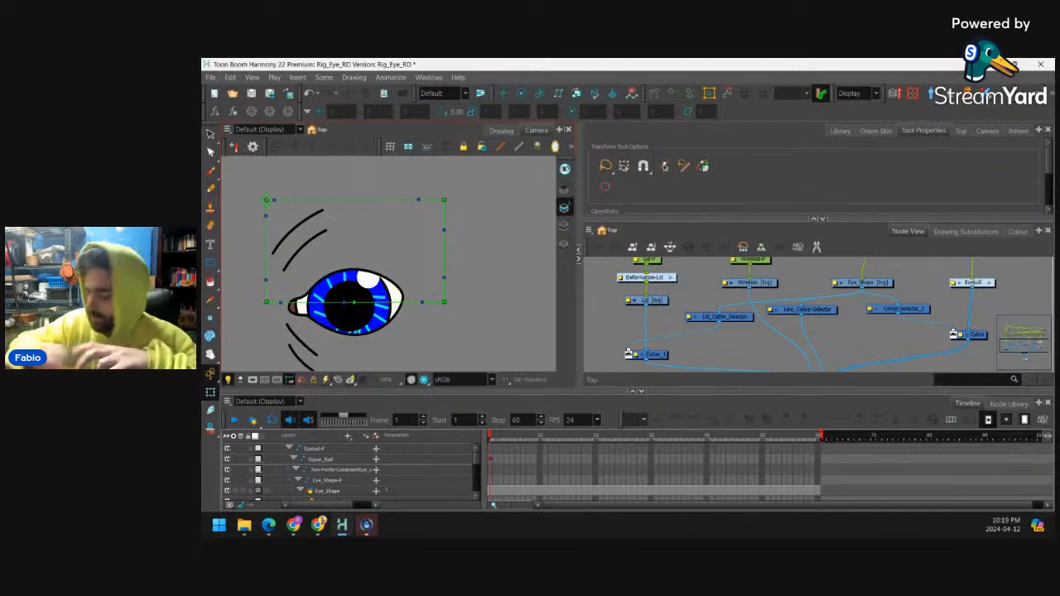
double_click(689, 318)
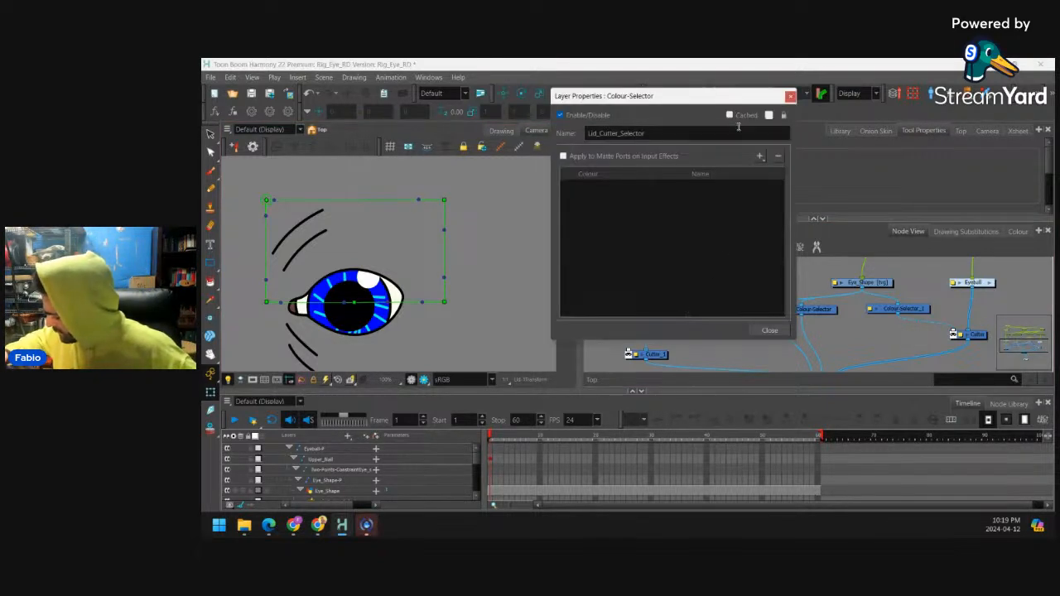
left_click(759, 156)
mouse_move(789, 172)
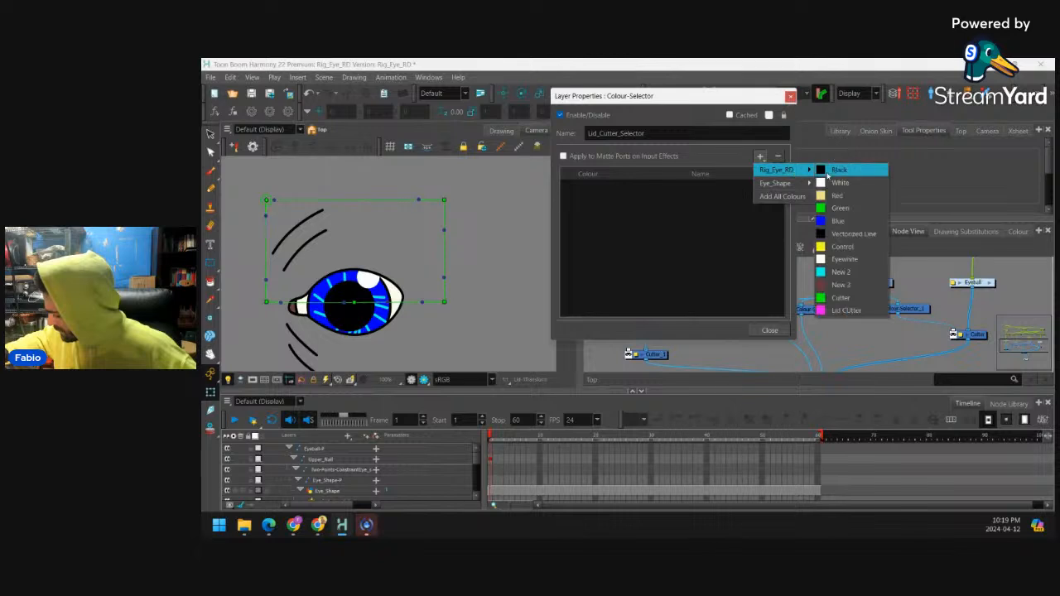
left_click(841, 312)
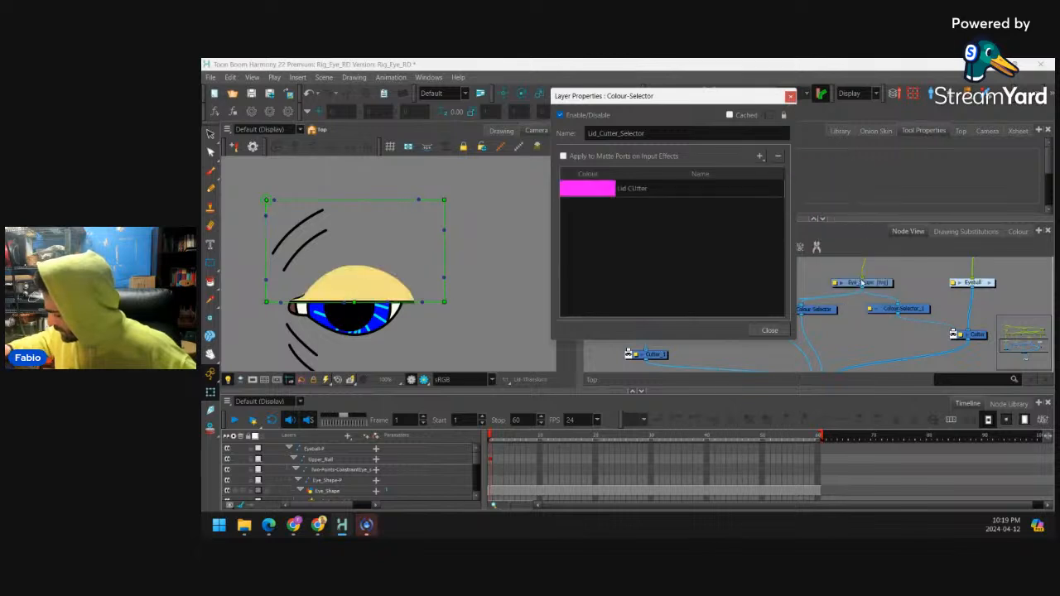
left_click(769, 329)
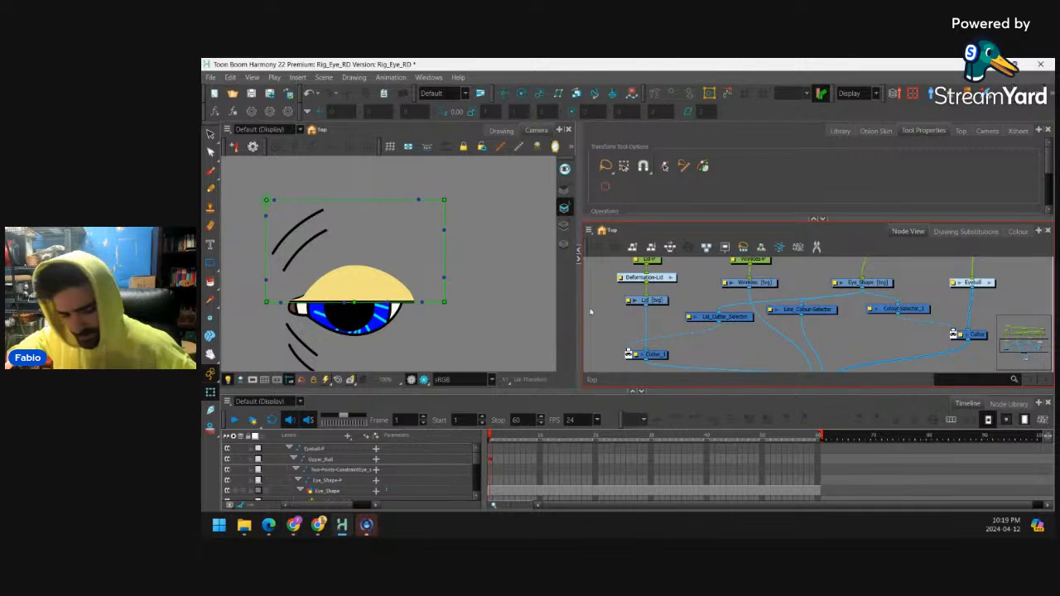
Raise the lower edge of the Lid's envelope deformer into an arch so the lid follows the upper contour of the eye
scroll(491, 273, "down", 4)
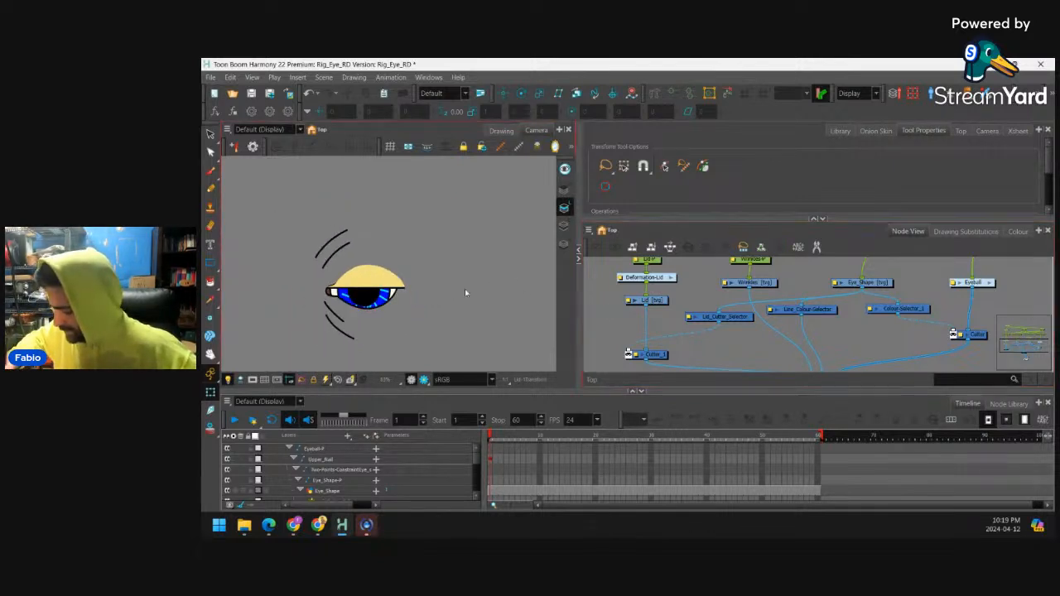
scroll(474, 213, "up", 5)
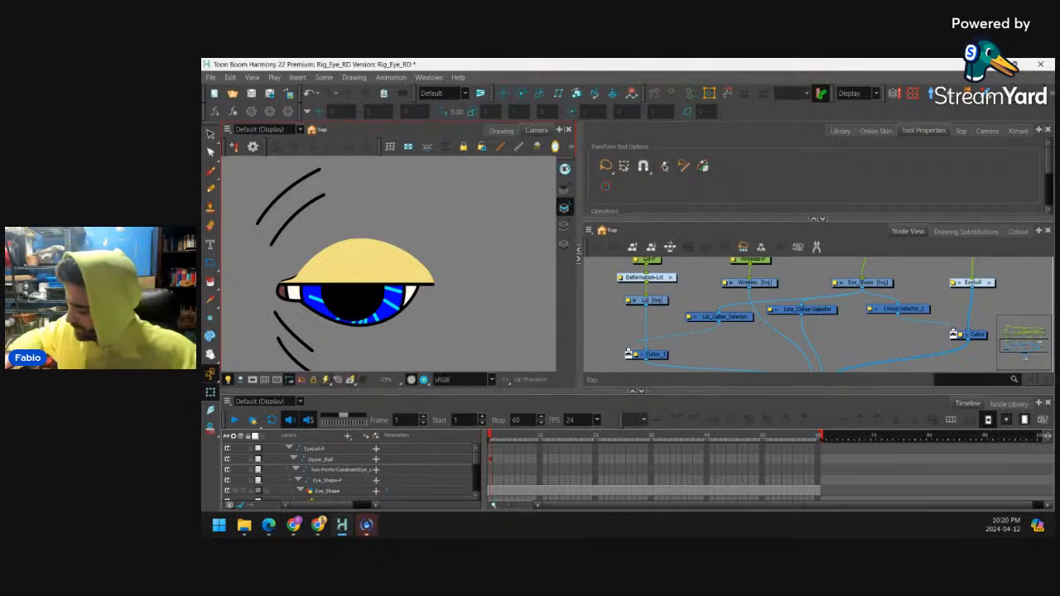
left_click(392, 273)
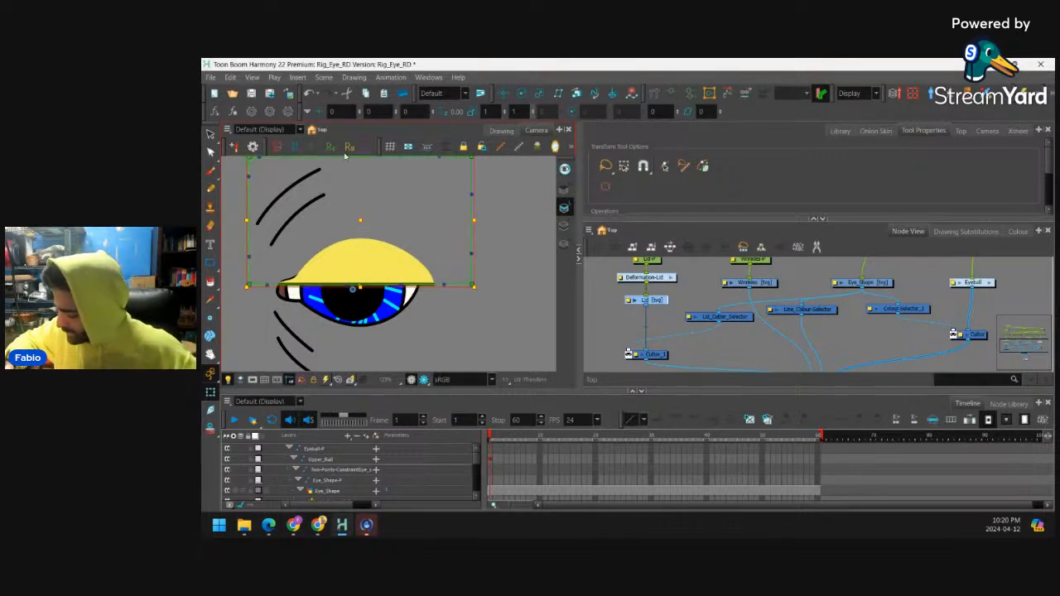
left_click_drag(359, 270, 355, 260)
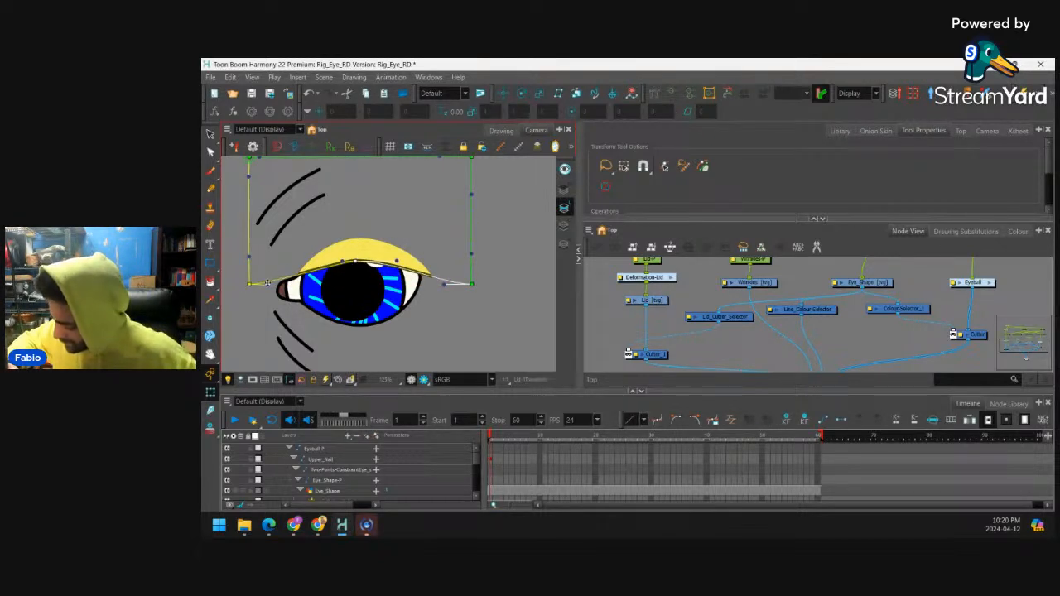
left_click(384, 239)
left_click(280, 291)
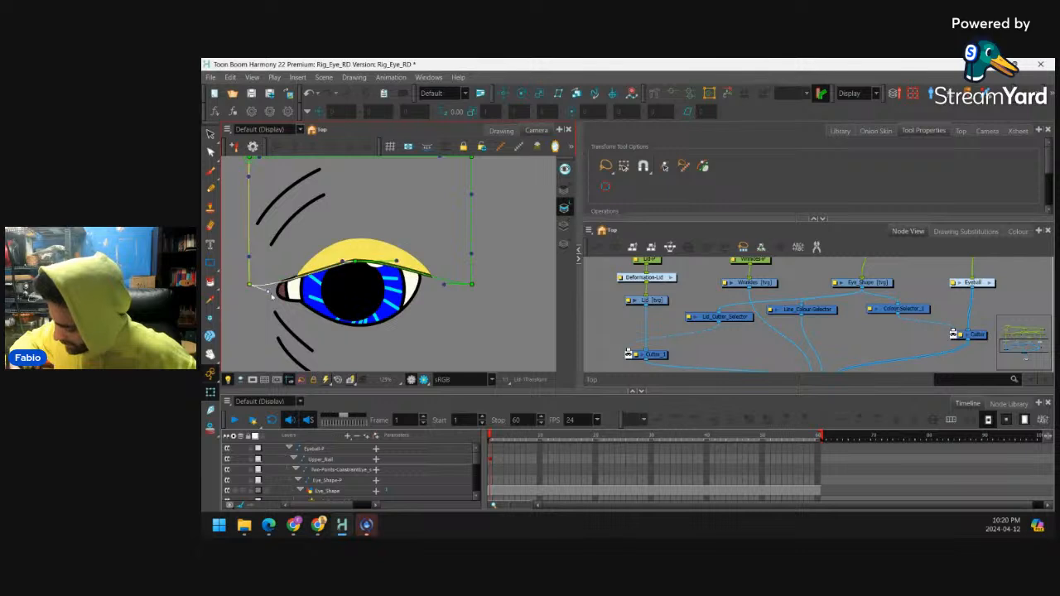
left_click_drag(280, 303, 278, 287)
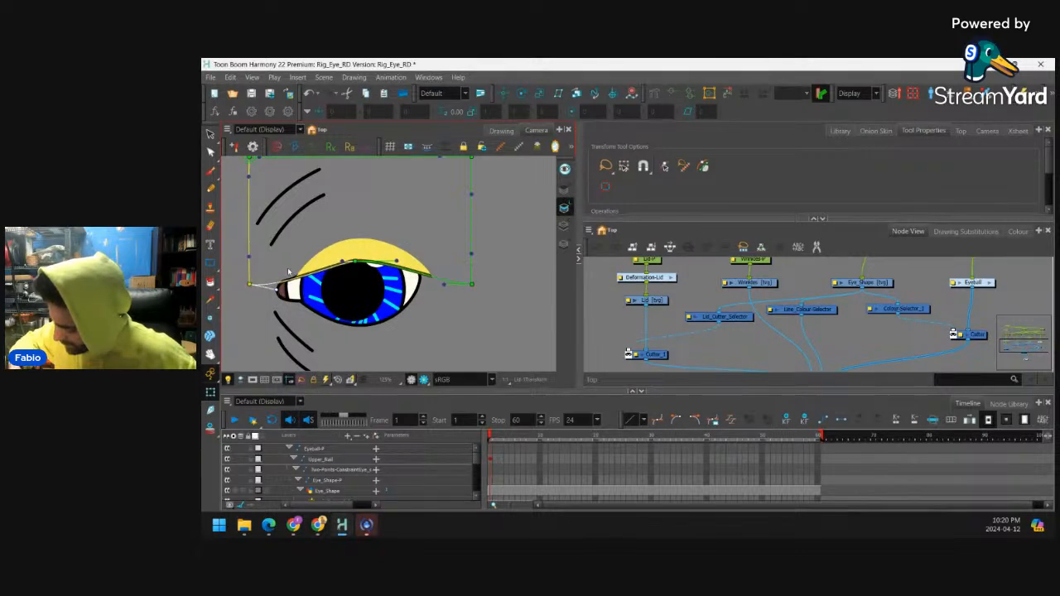
left_click_drag(398, 263, 348, 258)
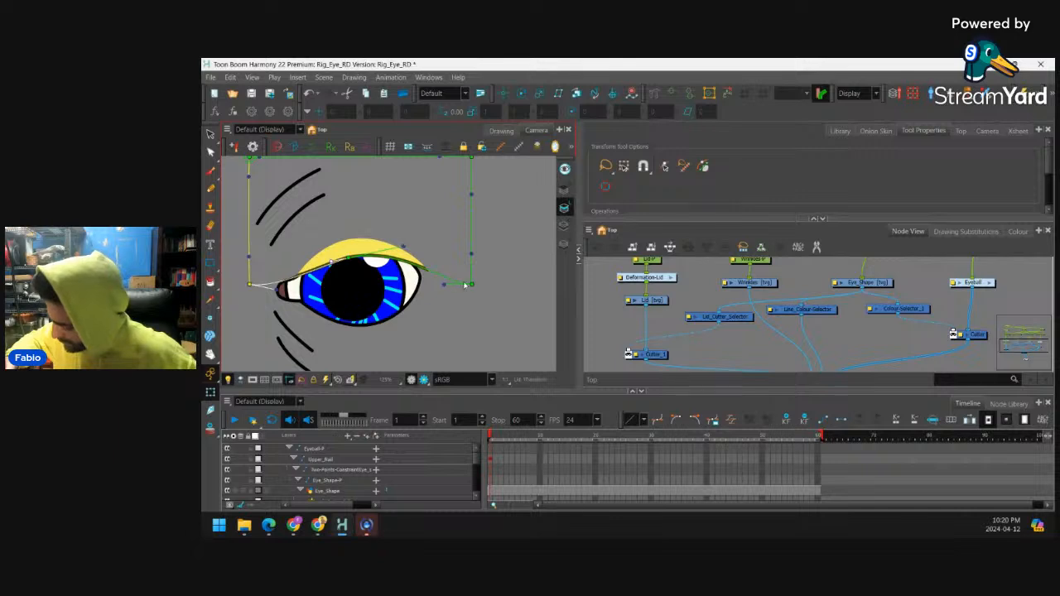
left_click_drag(471, 284, 461, 291)
left_click(488, 265)
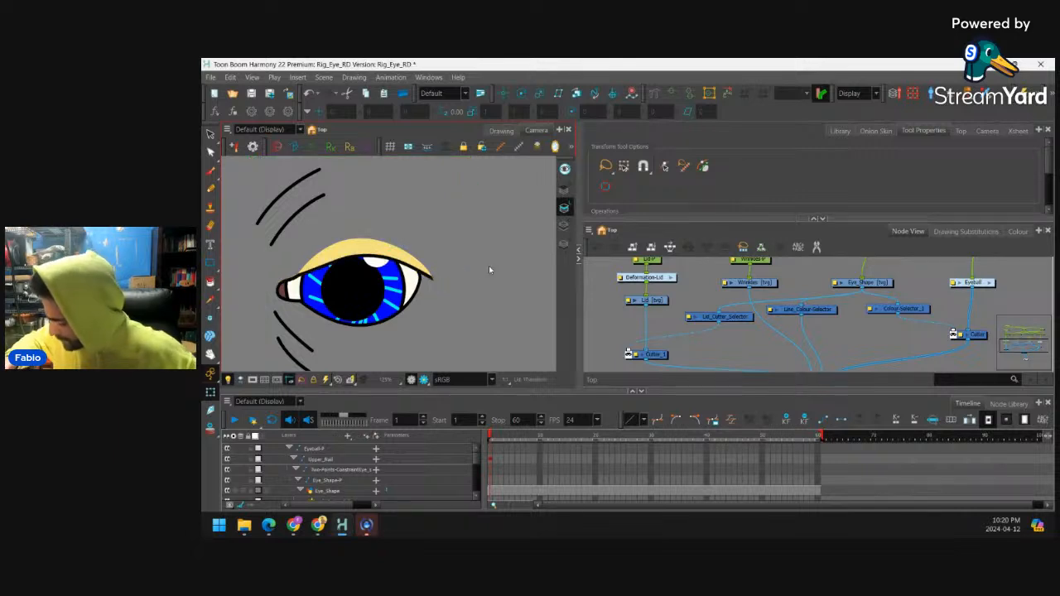
Examine how the opened lid fits over the eye shape, both from afar and close up
key("1")
key("1")
key("1")
key("1")
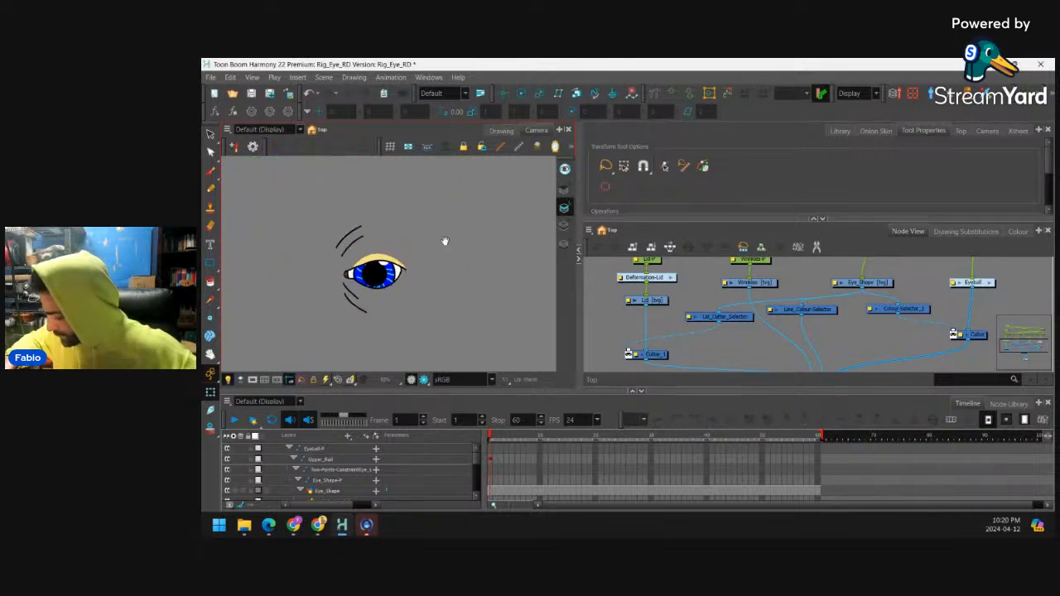
key("2")
key("2")
key("2")
key("2")
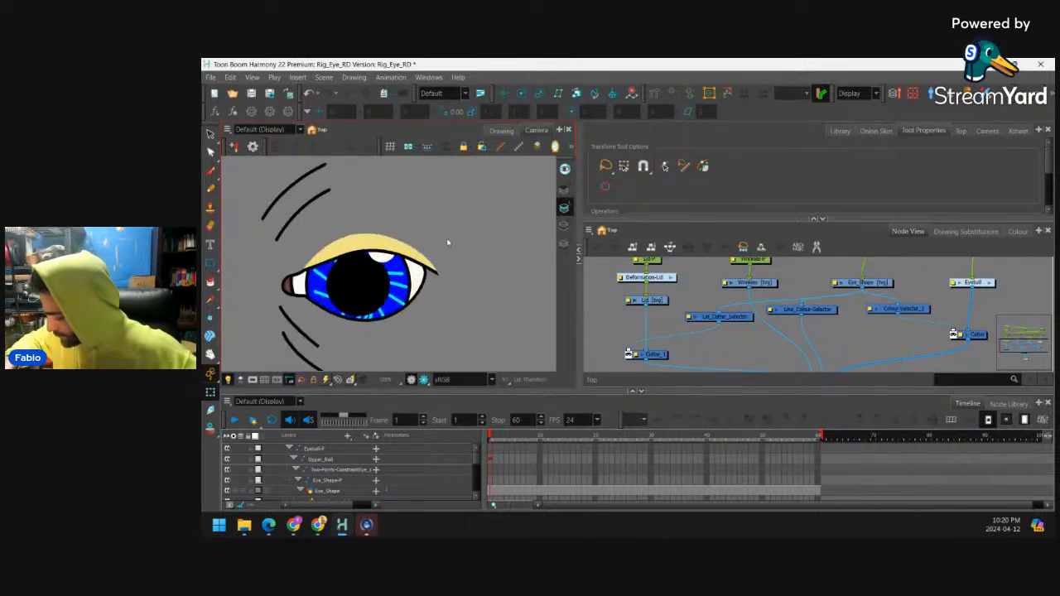
key("1")
key("1")
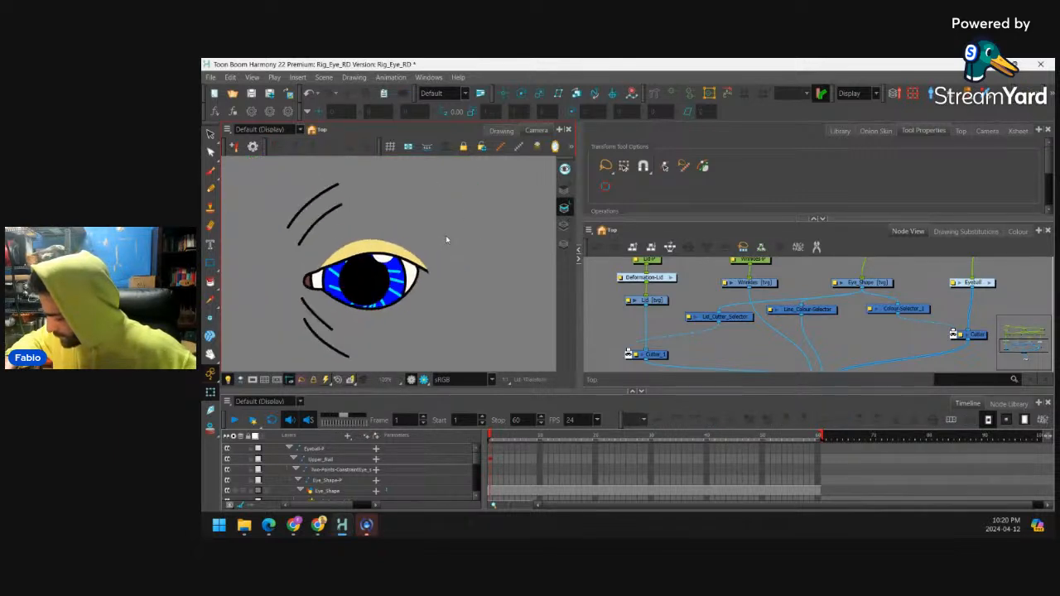
key("2")
key("2")
key("2")
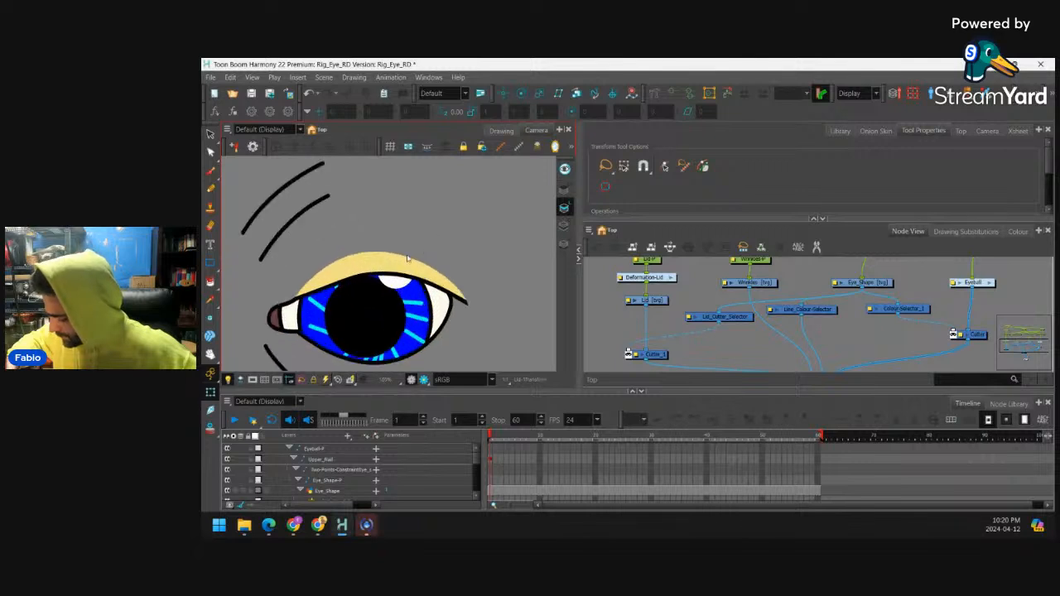
Refine the lid's lower curve by adjusting the inner-corner handle, the middle deformation point and its outer handle
left_click(303, 288)
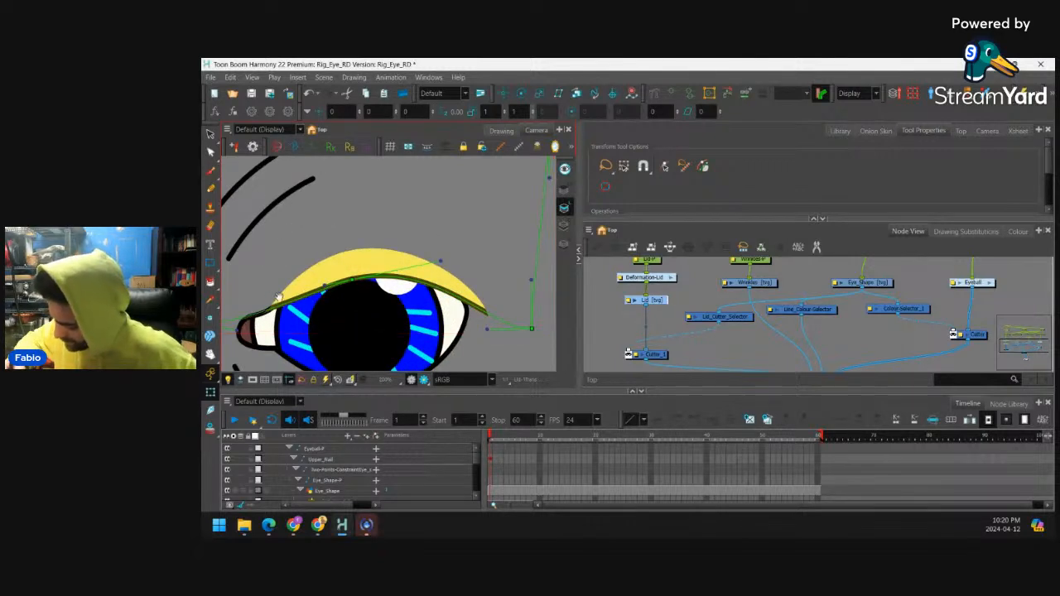
mouse_move(270, 321)
left_mouse_down()
mouse_move(319, 304)
mouse_move(286, 321)
left_mouse_up()
left_click(286, 314)
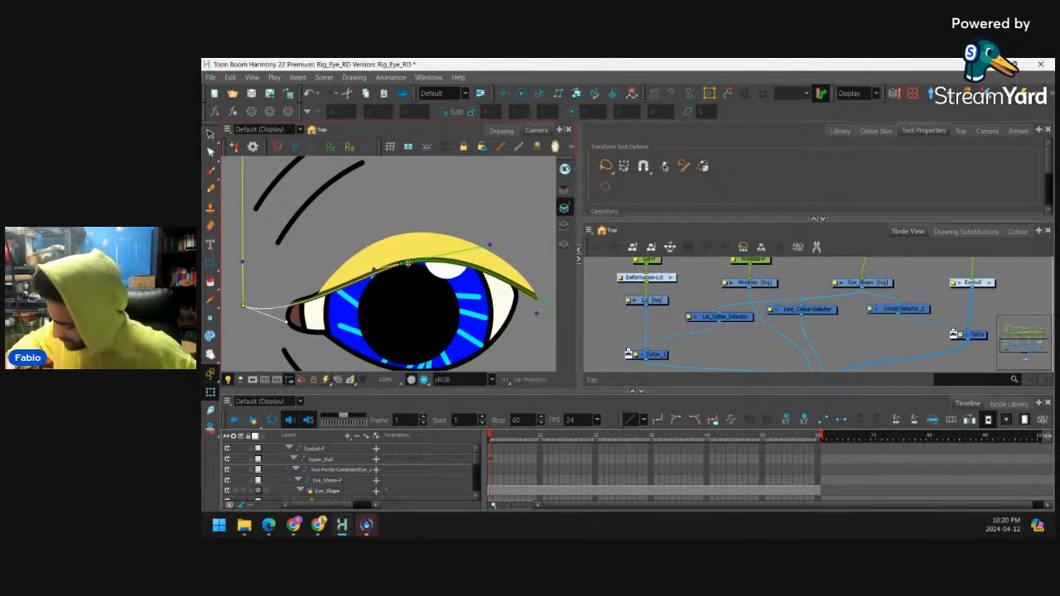
left_click_drag(402, 263, 398, 259)
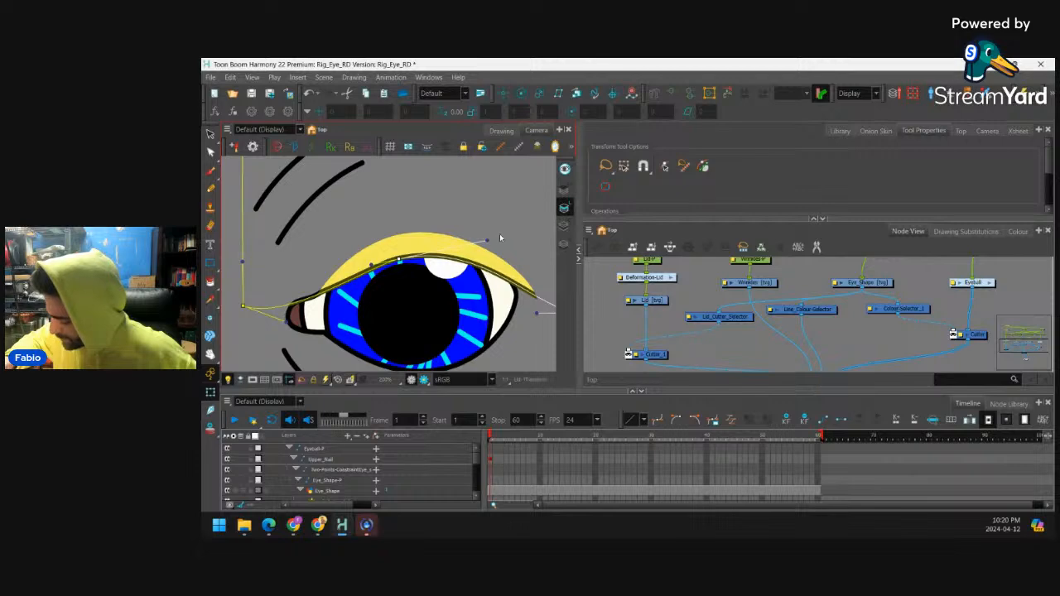
mouse_move(487, 241)
left_mouse_down()
mouse_move(481, 226)
mouse_move(475, 244)
left_mouse_up()
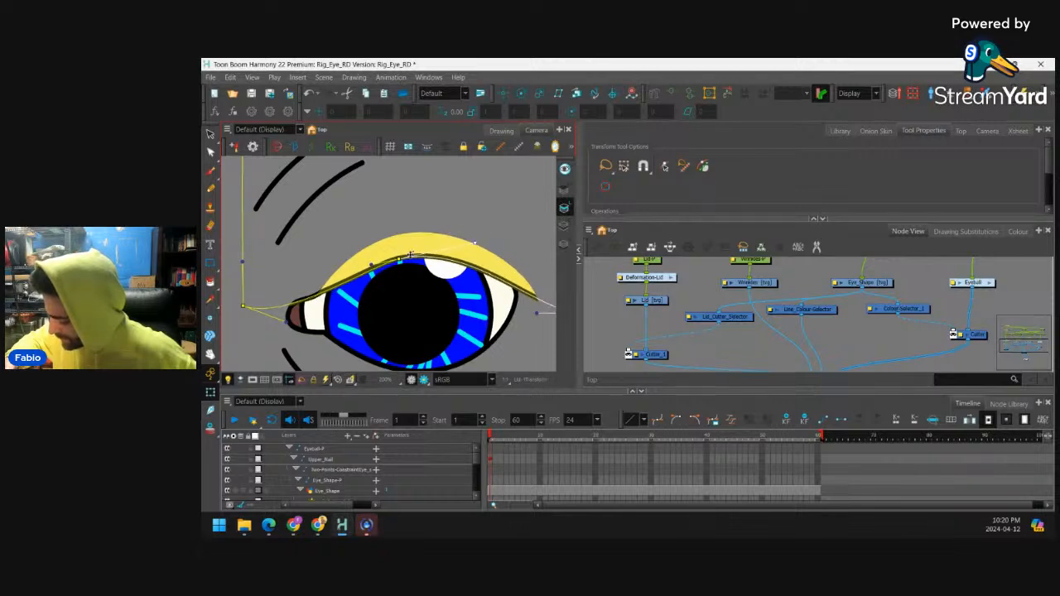
left_click_drag(400, 259, 404, 257)
left_click(477, 208)
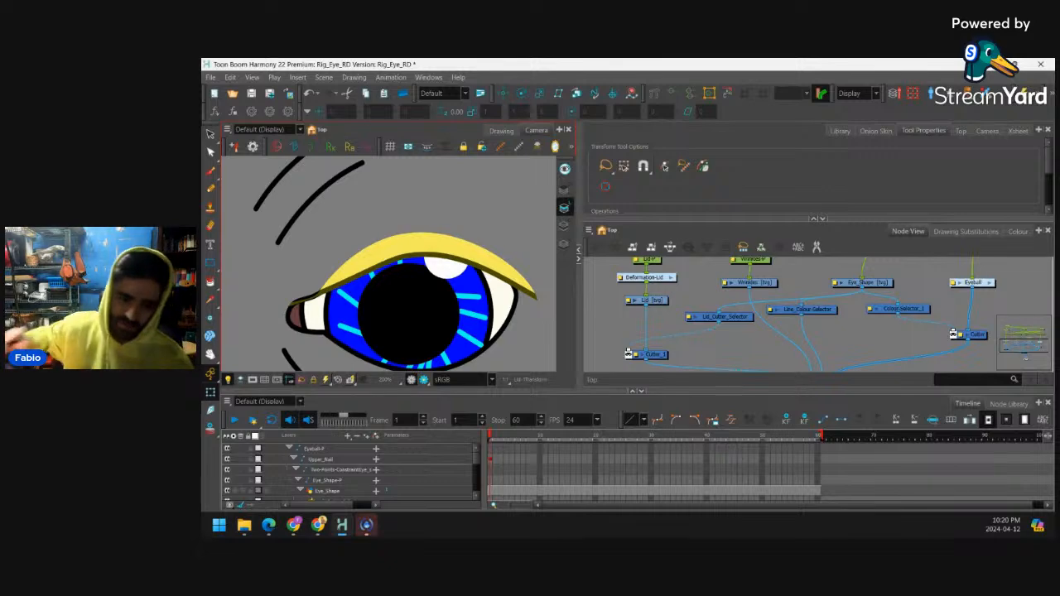
Try moving the eyeball around to test the rig and the lid cutter, and undo the moves
left_click(490, 327)
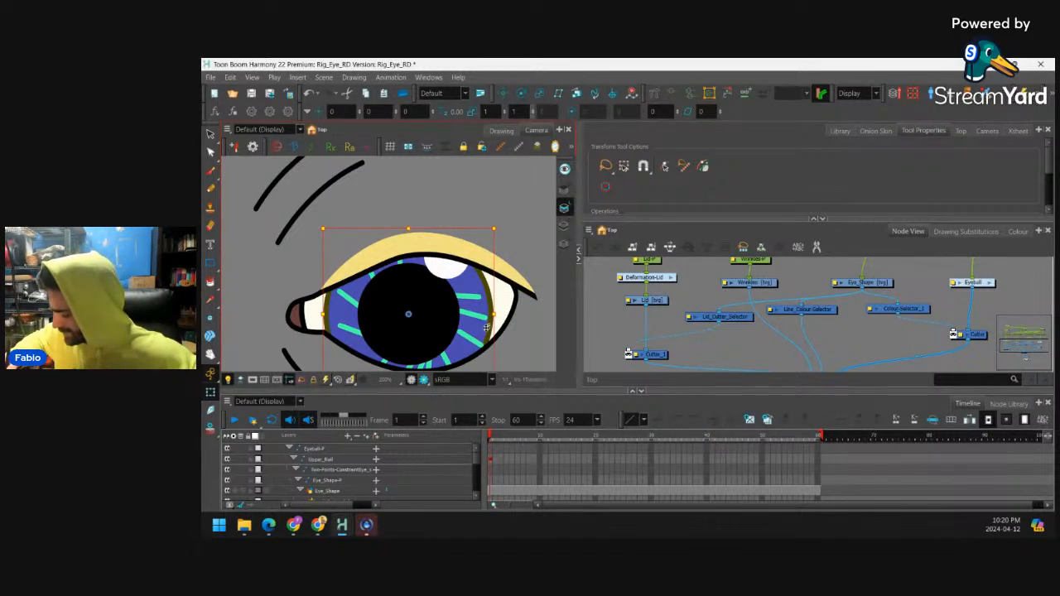
mouse_move(488, 327)
left_mouse_down()
mouse_move(480, 283)
mouse_move(450, 317)
mouse_move(475, 334)
mouse_move(504, 325)
left_mouse_up()
scroll(504, 324, "down", 2)
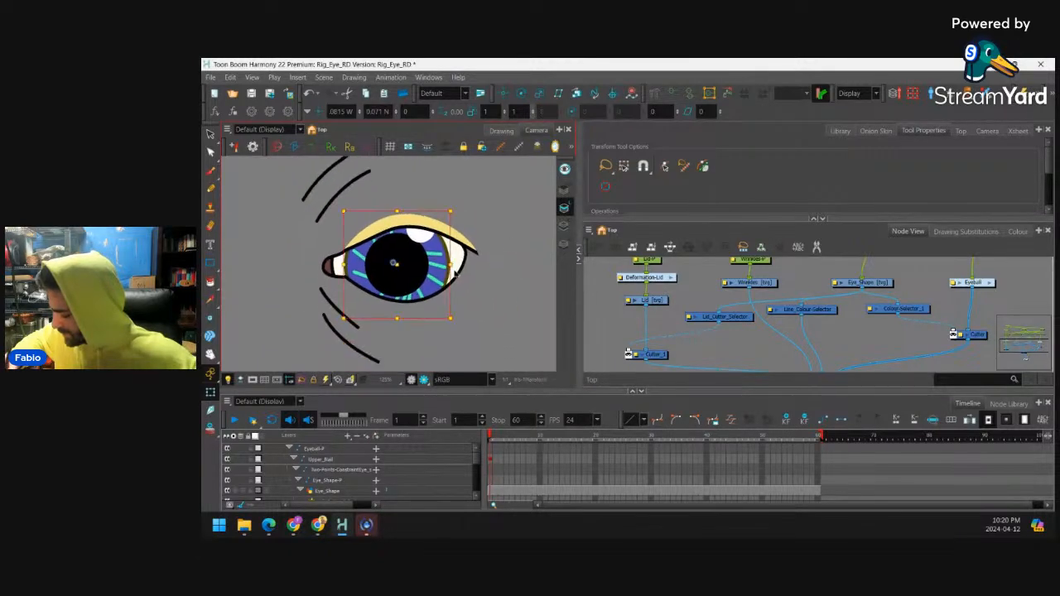
left_click_drag(459, 297, 423, 280)
key("1")
key("1")
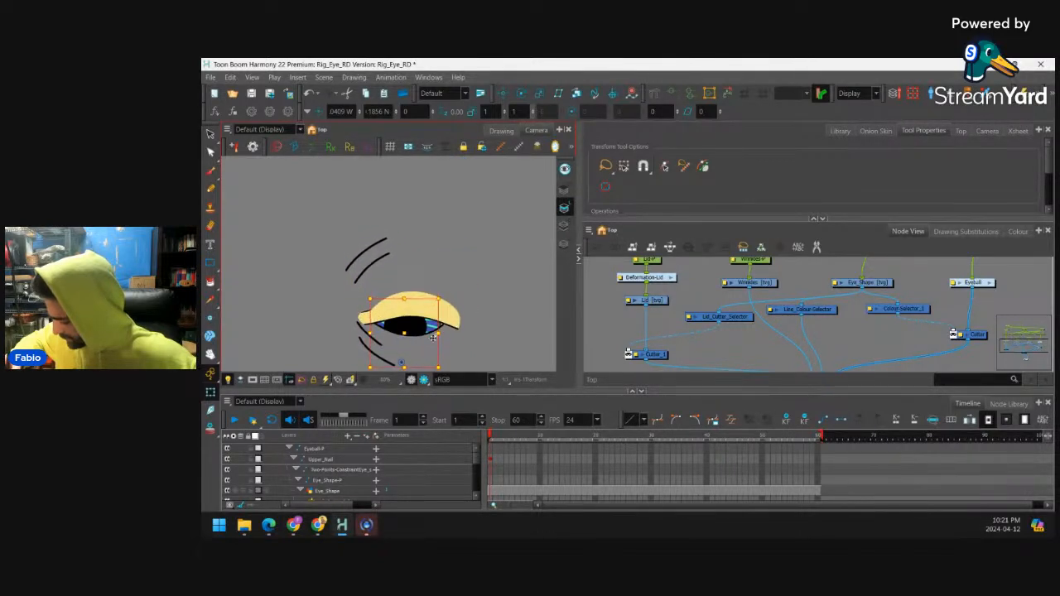
left_click_drag(435, 267, 458, 265)
key("ctrl+z")
left_click(473, 278)
key("1")
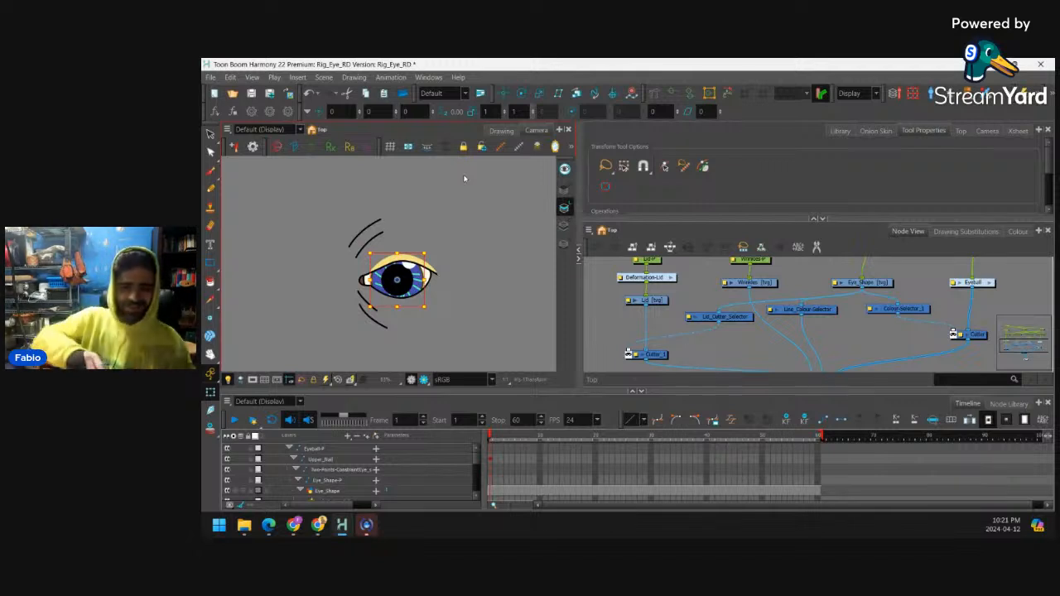
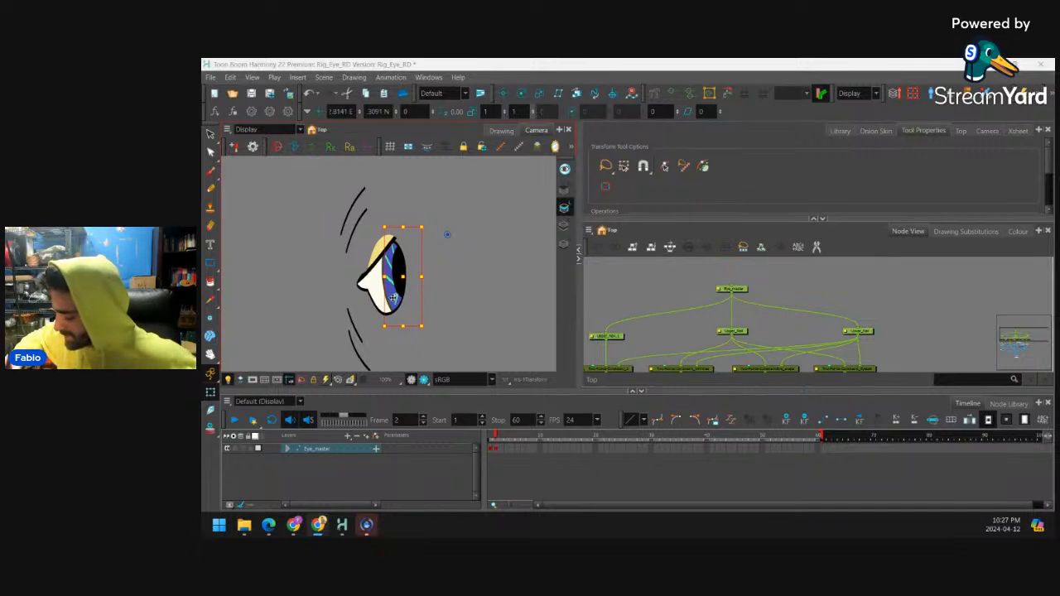
Try moving the selected eye control upward on frame 2 to test how the constrained parts follow
left_click_drag(393, 298, 377, 232)
key("2")
key("2")
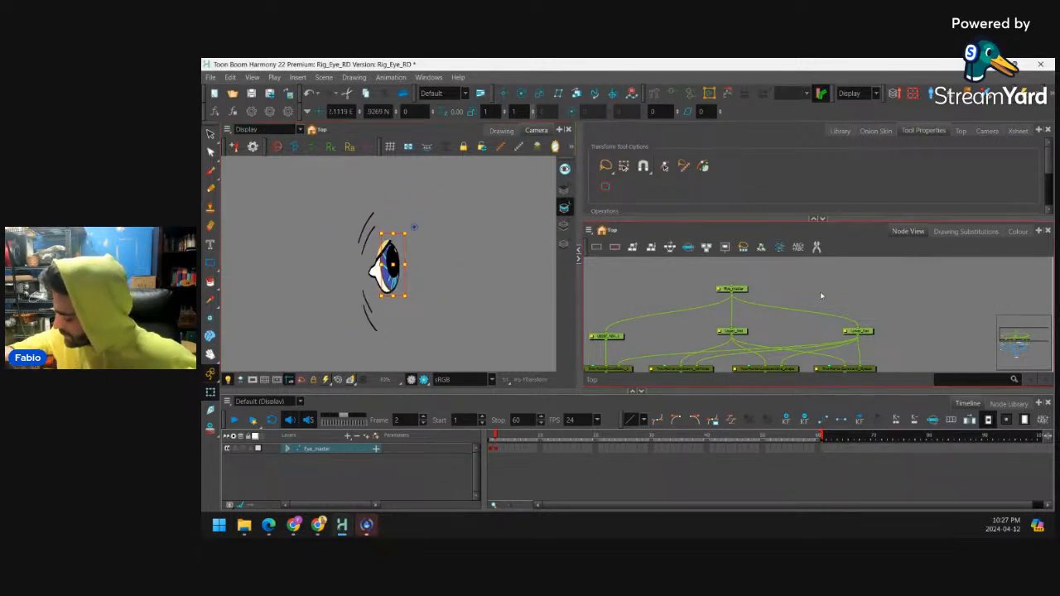
Reset the transformations of the eye master peg and the three nail pegs below it on frame 2
left_click(820, 295)
key("1")
key("1")
left_click(769, 301)
left_click(671, 291)
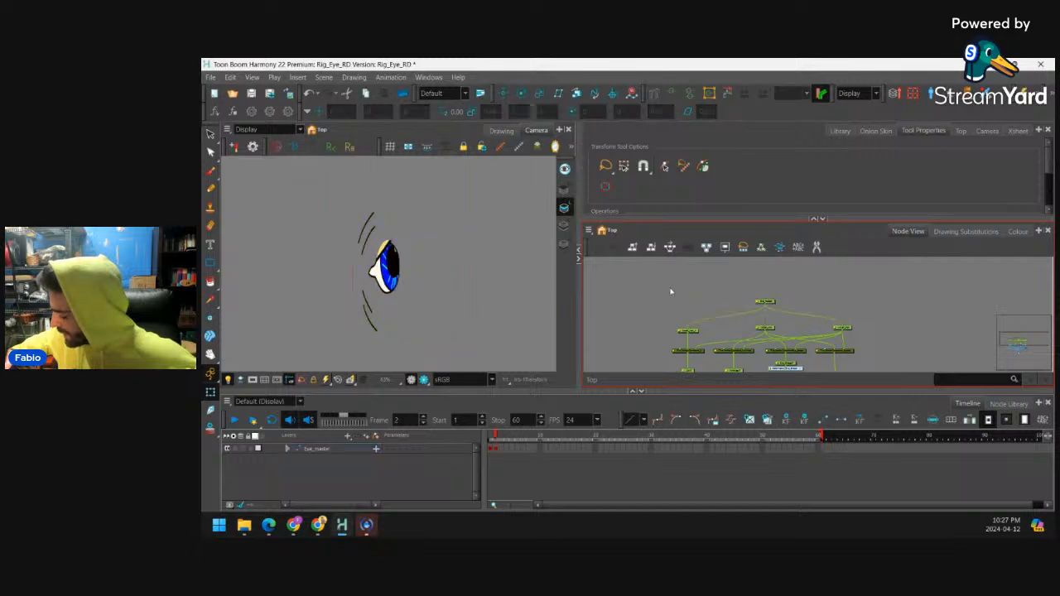
left_click_drag(671, 289, 860, 333)
key("r")
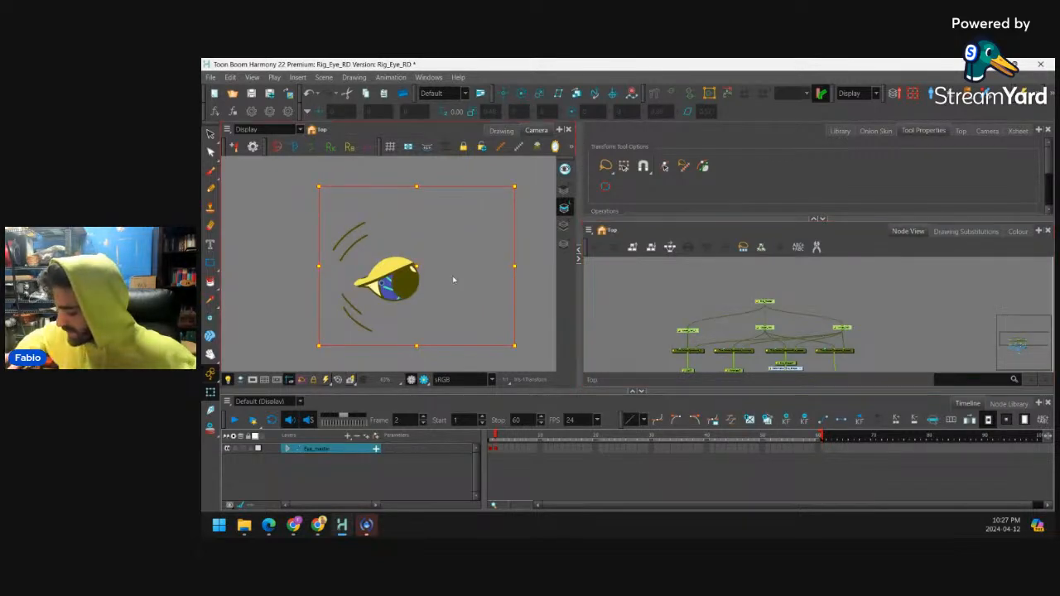
Show the deformation controls, lasso all the envelope points around the eye, reset their deformation and hide the controls again
key("1")
key("1")
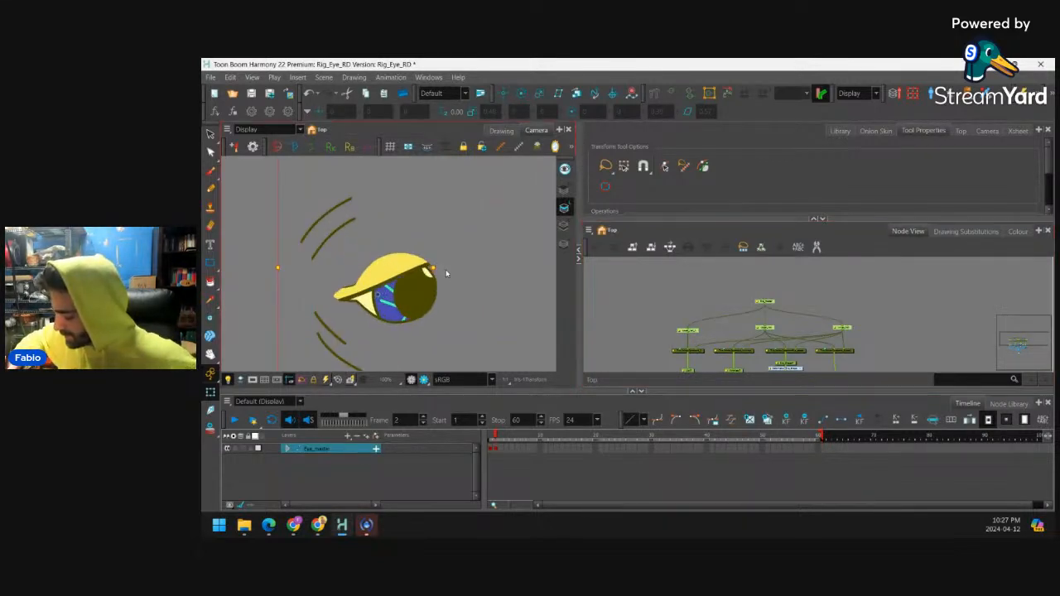
key("F11")
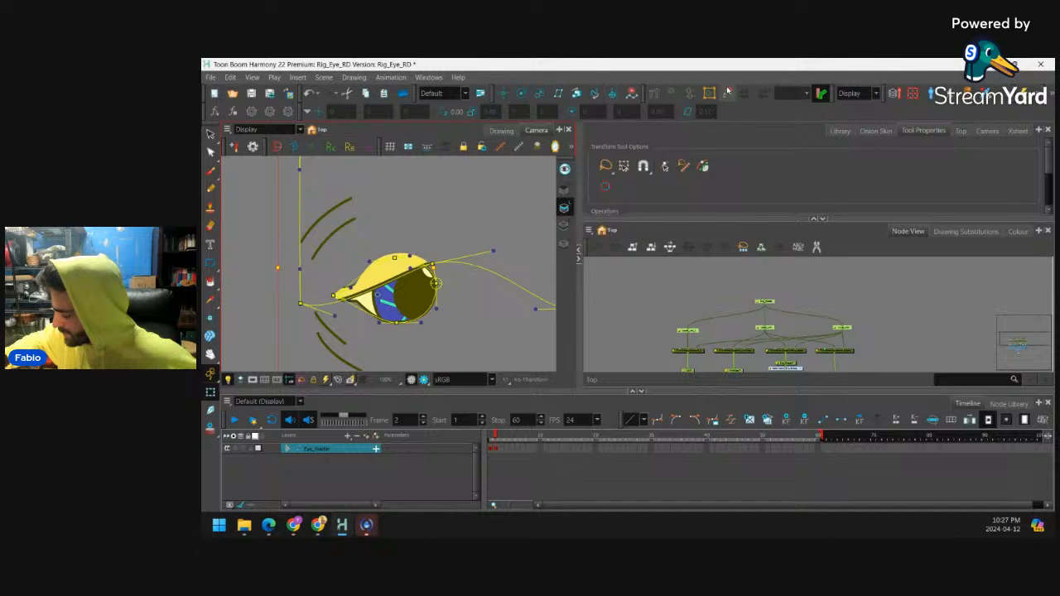
left_click(502, 222)
key("2")
key("2")
key("2")
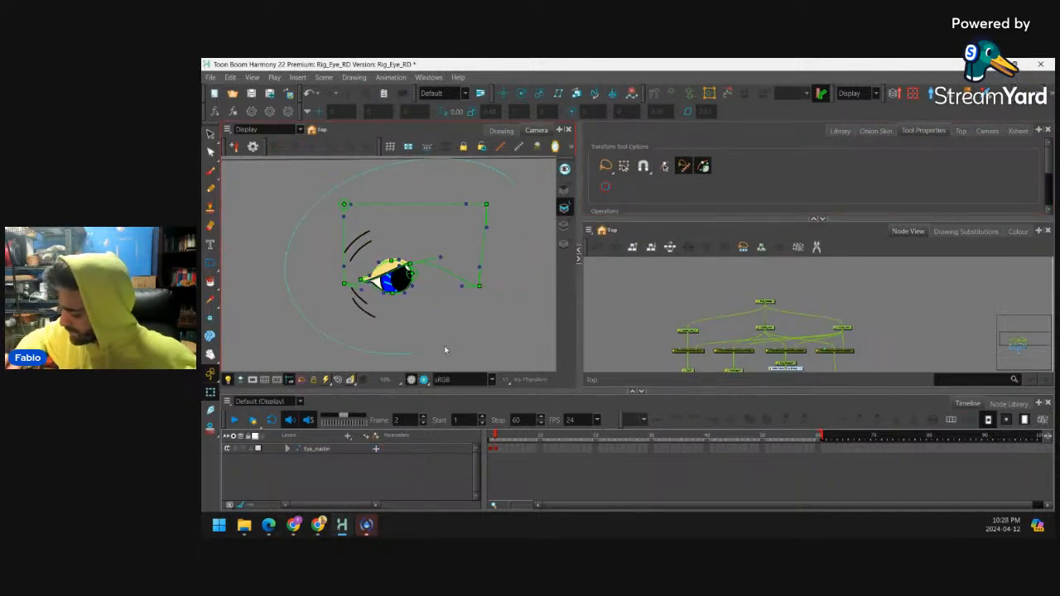
left_click_drag(444, 350, 524, 285)
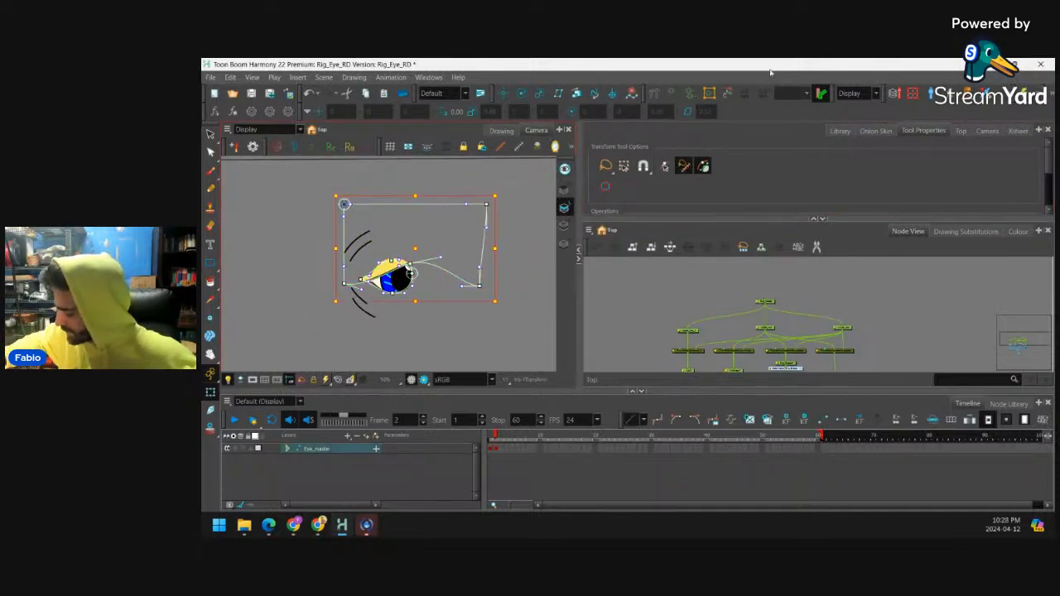
left_click(728, 95)
key("shift+c")
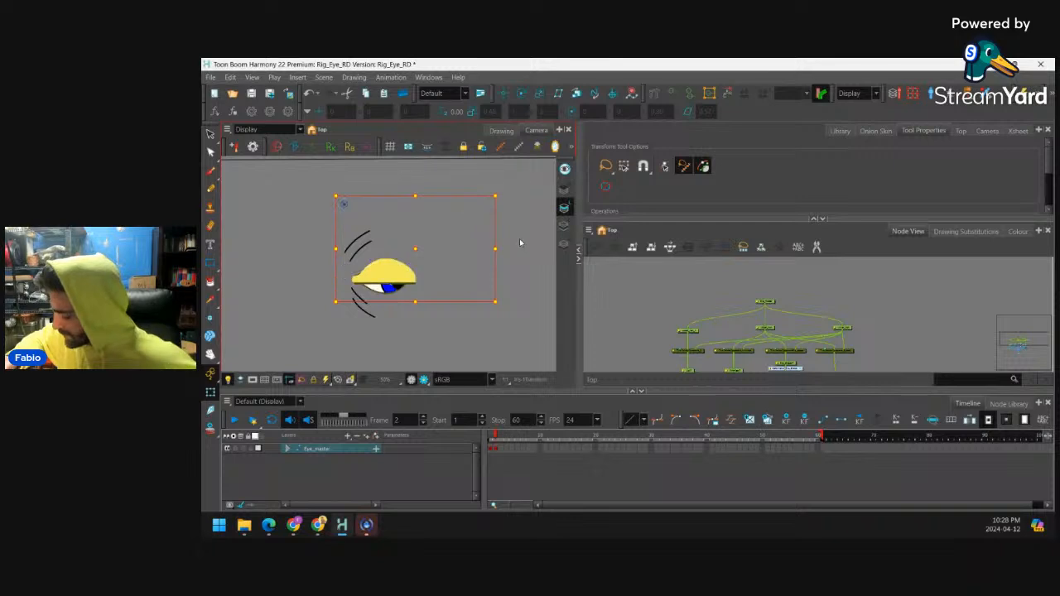
Try pulling the middle point of the upper lid's lower edge up to open the eye
left_click(518, 246)
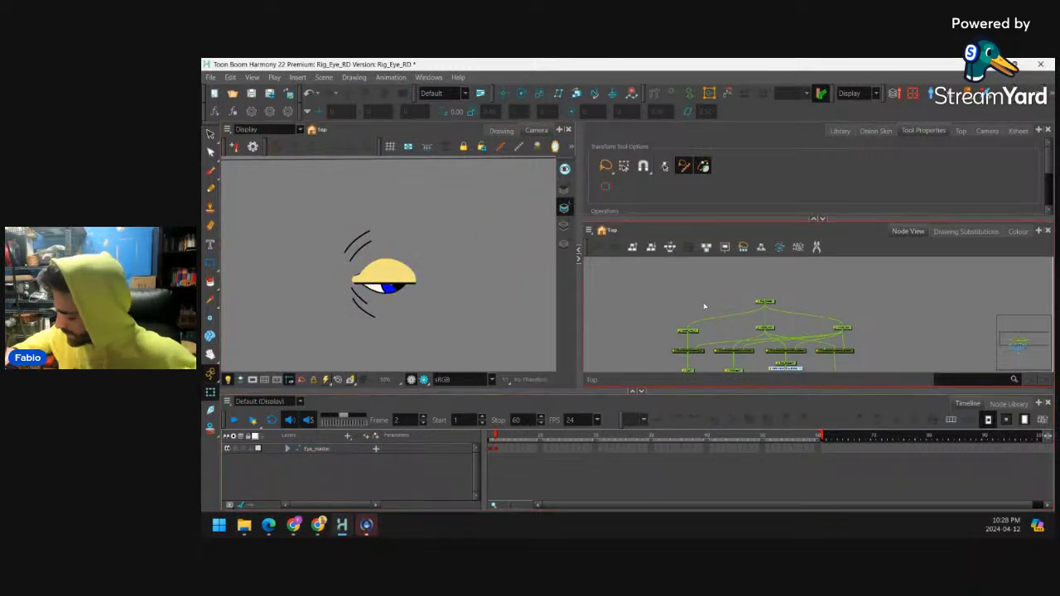
key("2")
key("2")
left_click(393, 289)
key("2")
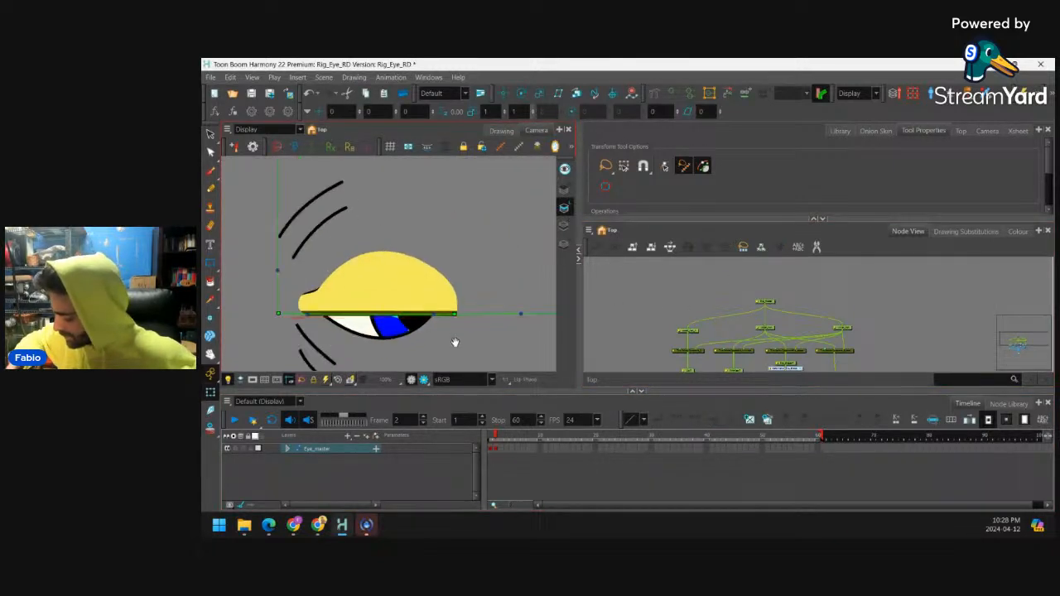
left_click(455, 343)
left_click(454, 316)
left_click_drag(454, 316, 379, 263)
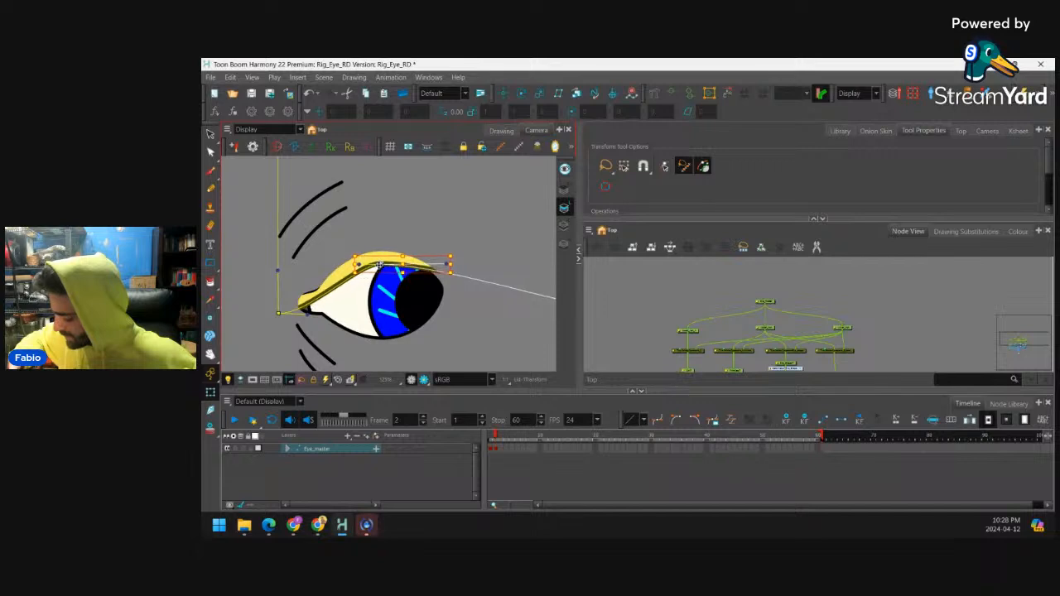
Try bending the raised lid edge by adjusting its curve handles and moving its outer corner point inward
left_click_drag(310, 313, 307, 305)
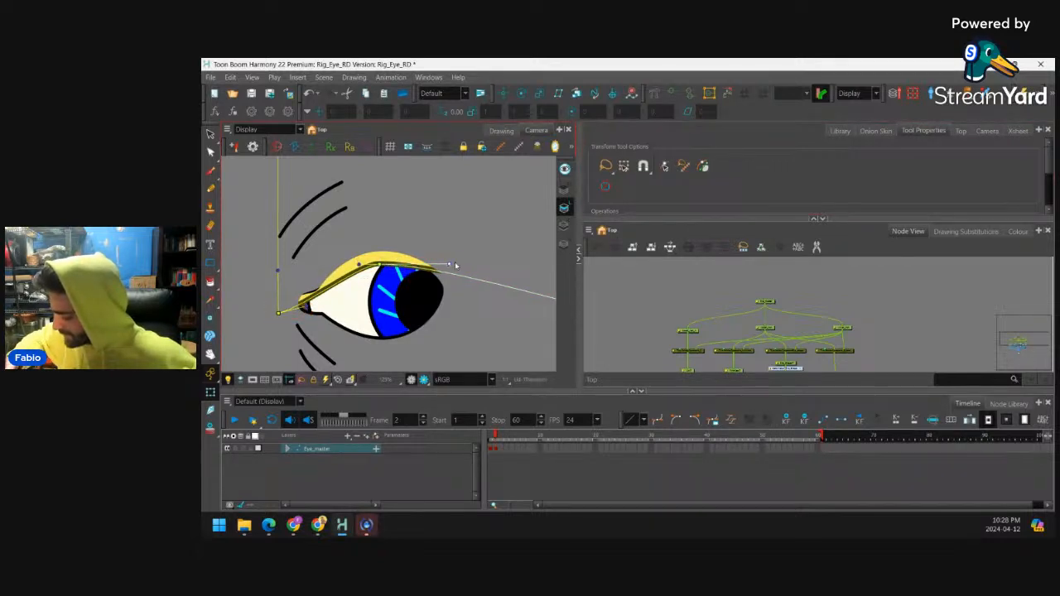
left_click_drag(455, 265, 479, 249)
key("1")
left_click_drag(439, 215, 383, 206)
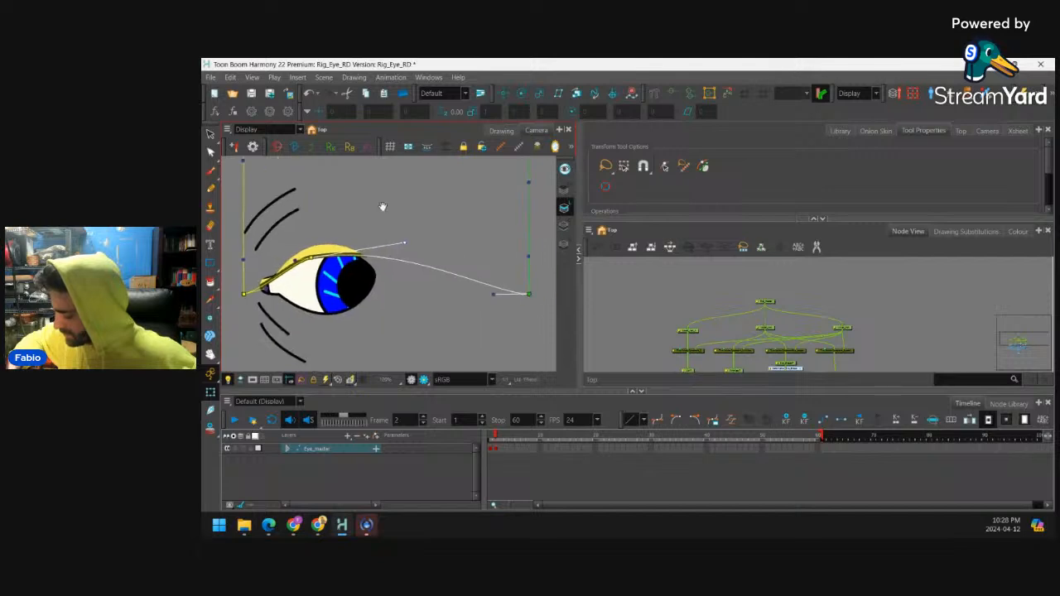
left_click_drag(497, 294, 486, 317)
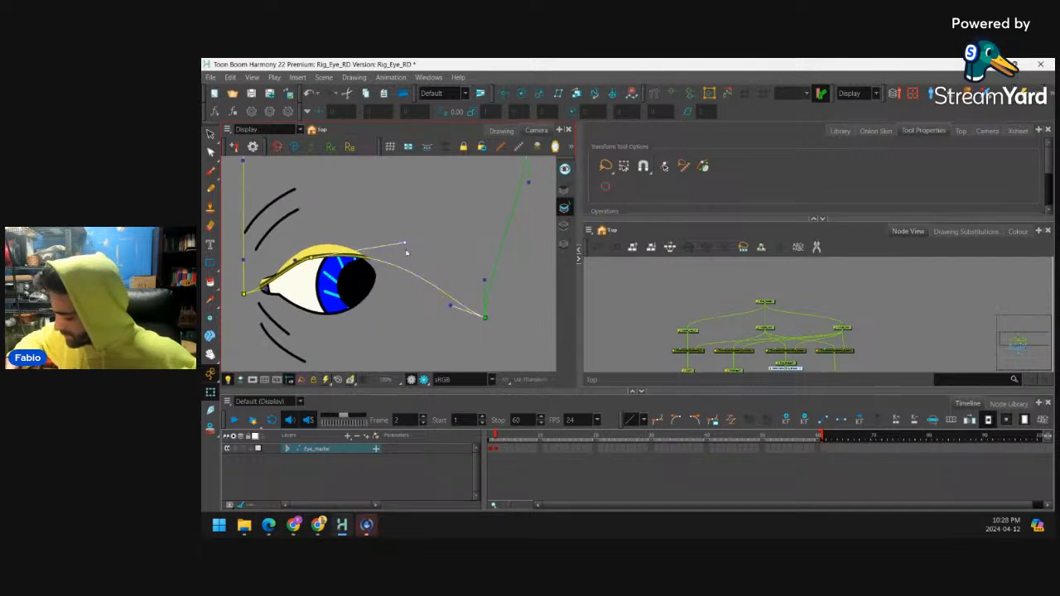
left_click_drag(405, 246, 406, 270)
left_click_drag(313, 258, 330, 266)
Undo the lid edge and curve handle edits, then deselect the lid control
key("ctrl+z")
key("ctrl+z")
key("ctrl+z")
key("ctrl+z")
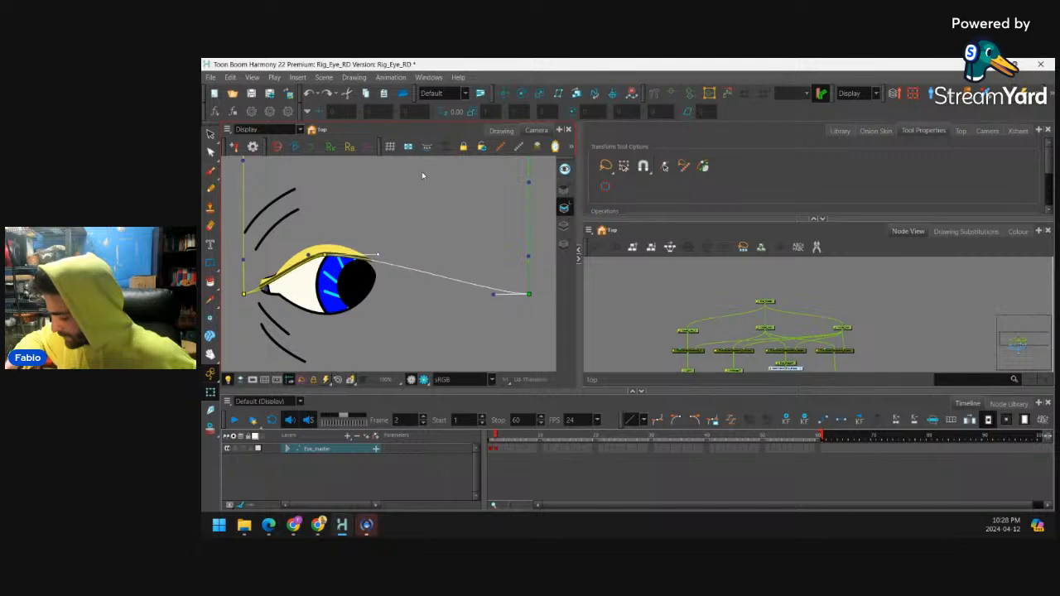
key("ctrl+z")
left_click(422, 176)
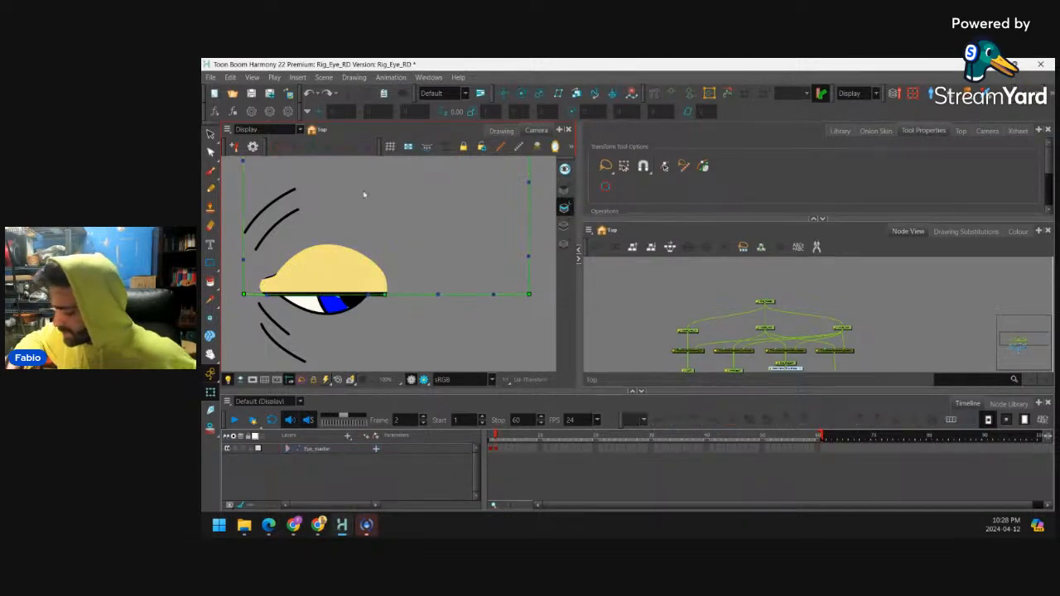
Try moving the iris around beneath the half-closed lid to test how the eye shape cuts it
mouse_move(325, 311)
left_mouse_down()
mouse_move(323, 272)
mouse_move(314, 300)
mouse_move(292, 260)
mouse_move(334, 307)
left_mouse_up()
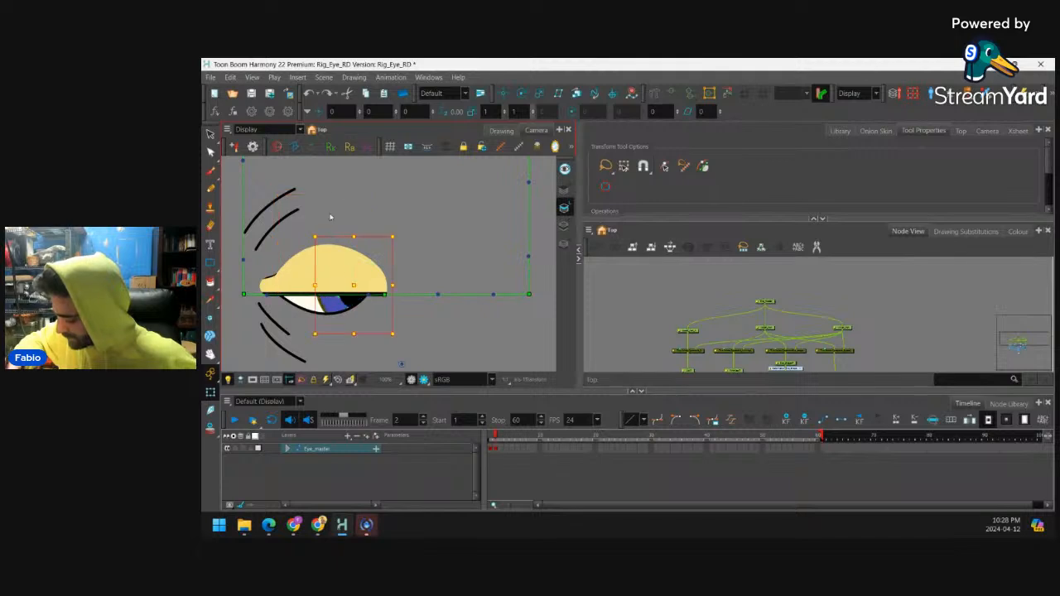
left_click(363, 316)
left_click(333, 305)
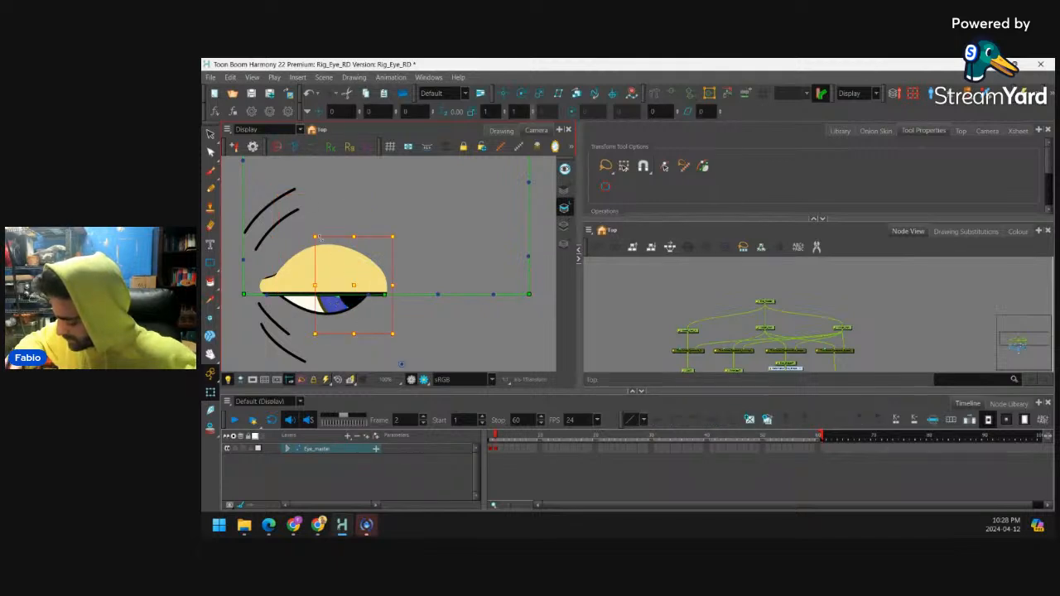
left_click_drag(352, 284, 333, 262)
key("ctrl+z")
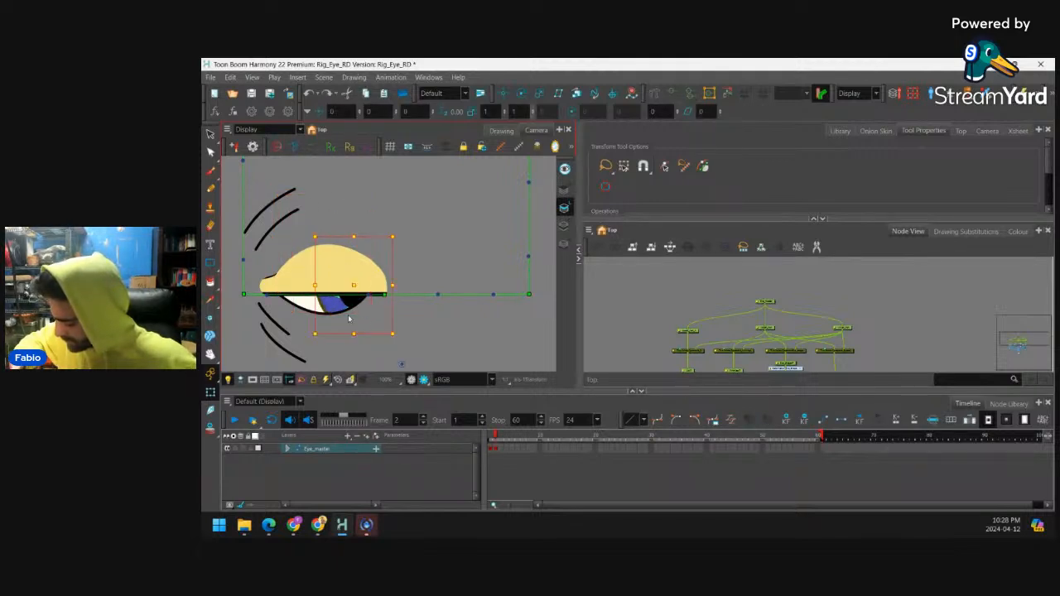
left_click(364, 317)
left_click(338, 308)
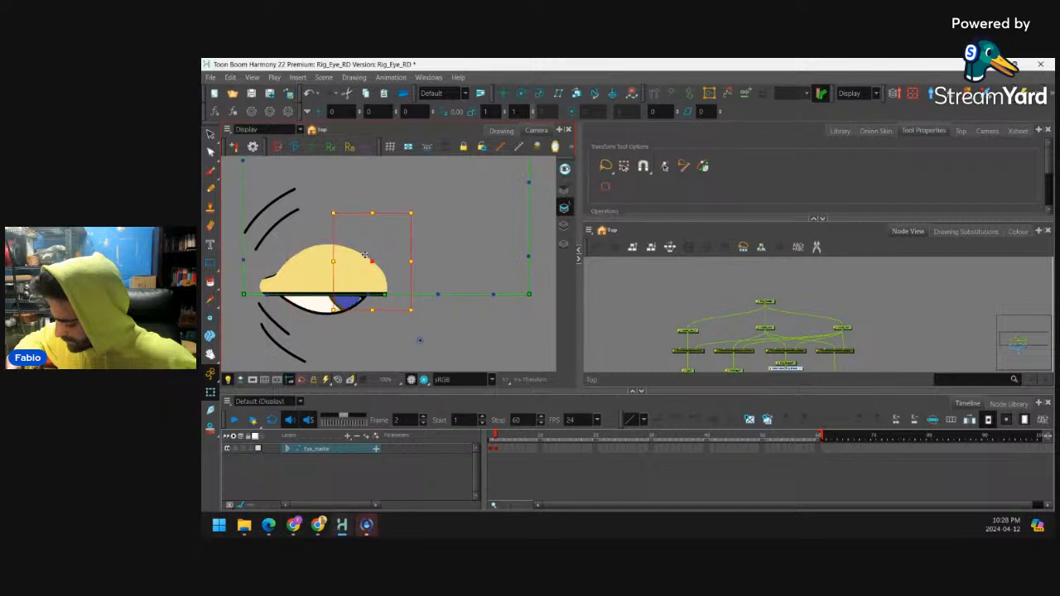
left_click_drag(355, 276, 364, 245)
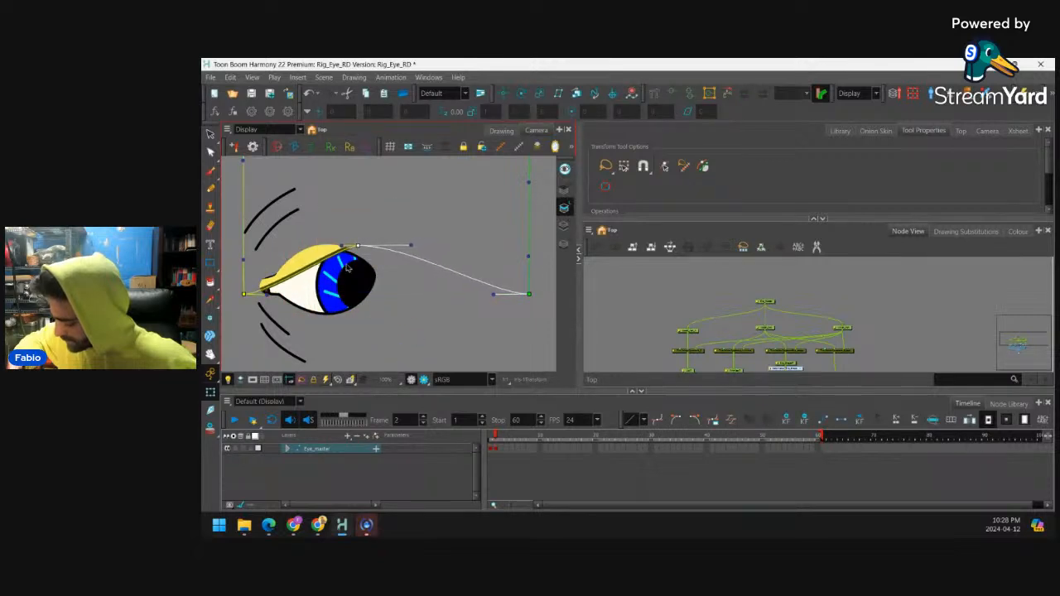
Locate the selected iris in the node network and examine its connections inside the Eyeball group
left_click(353, 282)
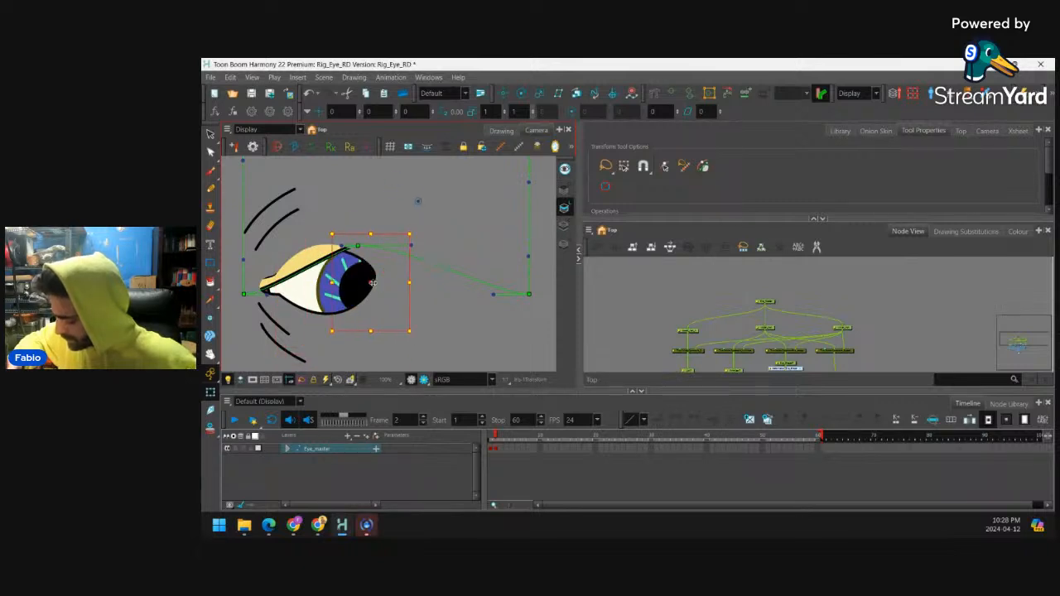
key("o")
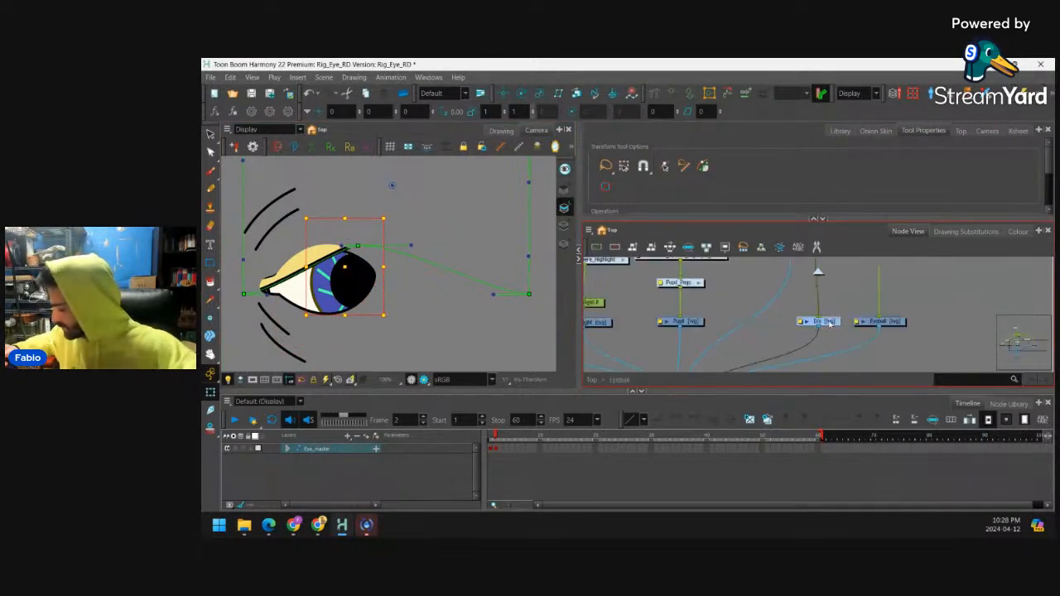
left_click_drag(829, 326, 770, 357)
scroll(785, 320, "down", 1)
left_click_drag(785, 320, 780, 352)
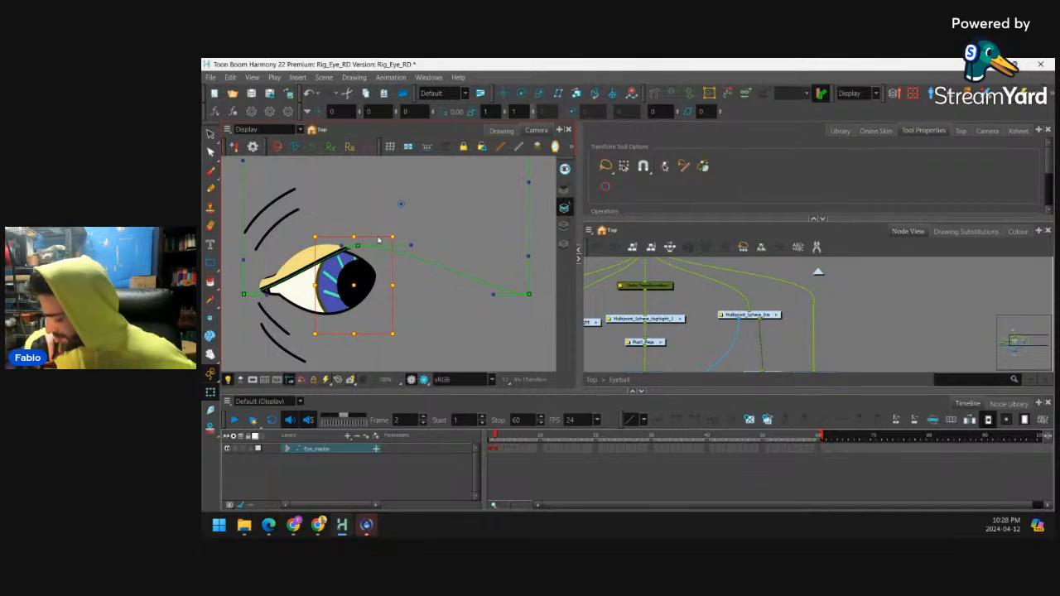
Undo the recent iris moves and lid deformation edits
key("ctrl+z")
key("ctrl+z")
key("ctrl+z")
key("ctrl+z")
key("ctrl+z")
key("ctrl+z")
key("ctrl+z")
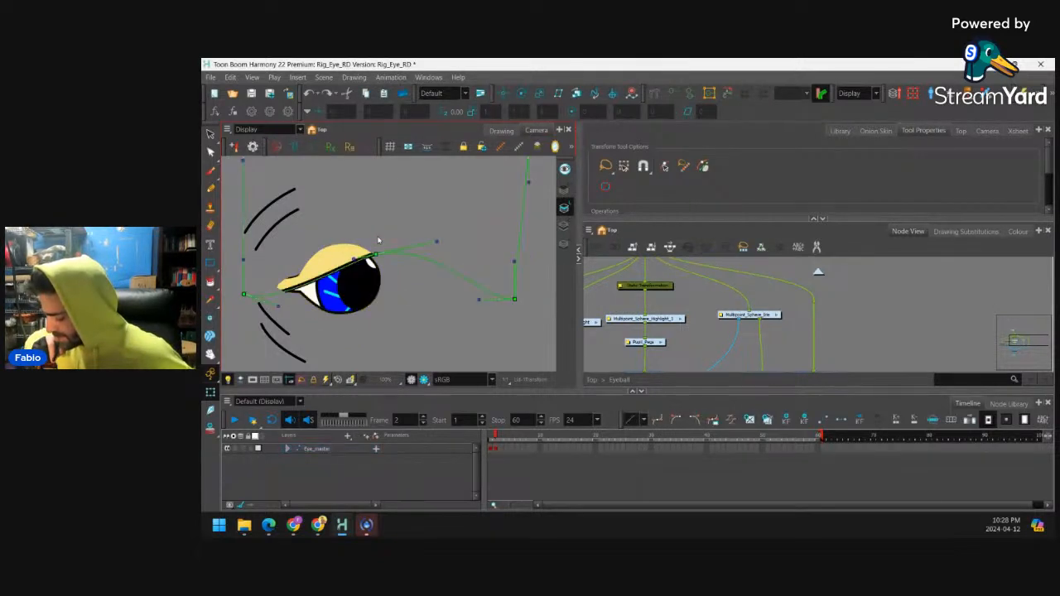
Try moving the iris and dragging the eye controls under the tilted lid, and undo the moves
left_click(333, 305)
left_click_drag(355, 285, 364, 325)
key("ctrl+z")
key("ctrl+z")
left_click_drag(283, 319, 326, 261)
key("ctrl+z")
key("1")
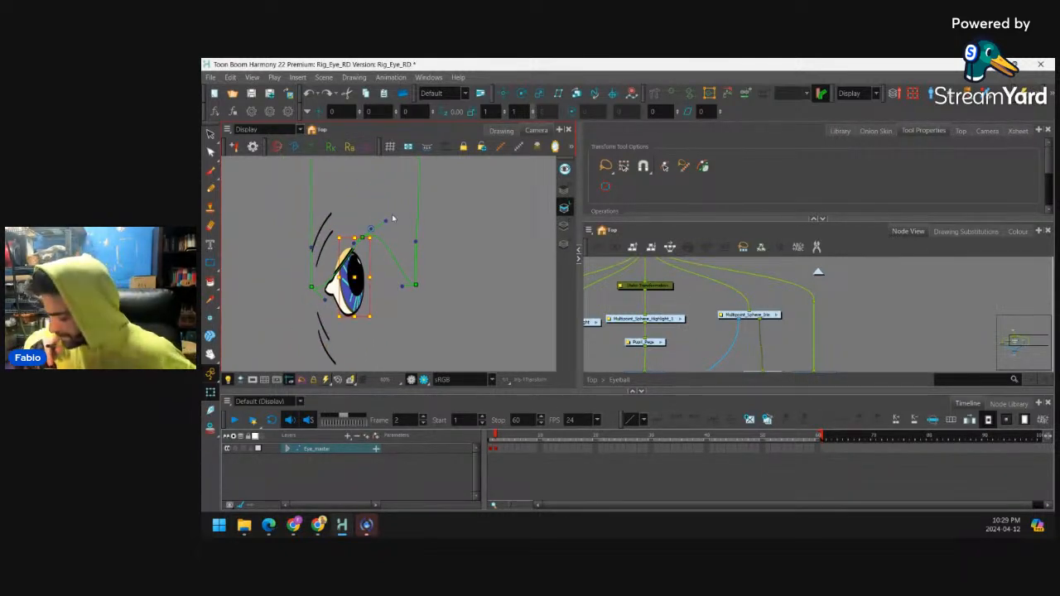
Undo further back through the earlier eyeball, lid and master transformations of the squashed eye
key("ctrl+z")
key("ctrl+z")
key("ctrl+z")
key("ctrl+z")
key("ctrl+z")
key("ctrl+z")
key("ctrl+z")
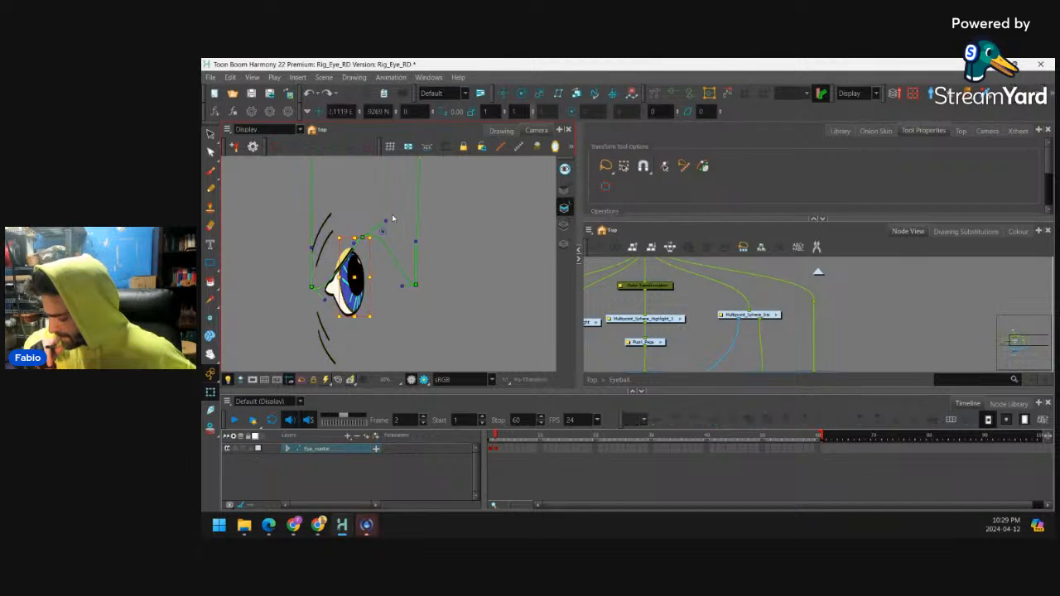
key("ctrl+z")
key("ctrl+z")
key("ctrl+z")
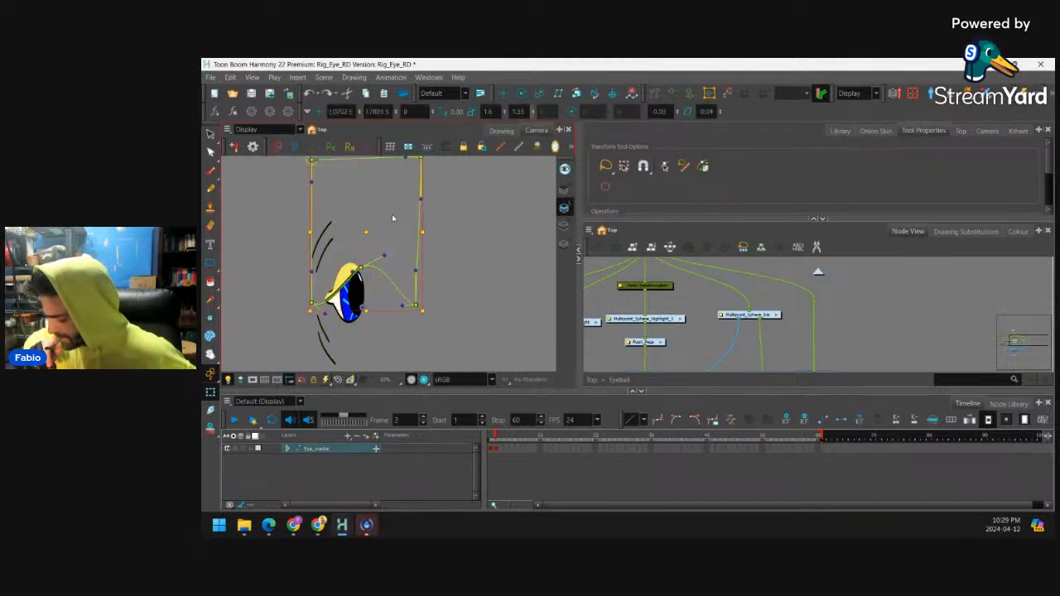
scroll(390, 282, "up", 4)
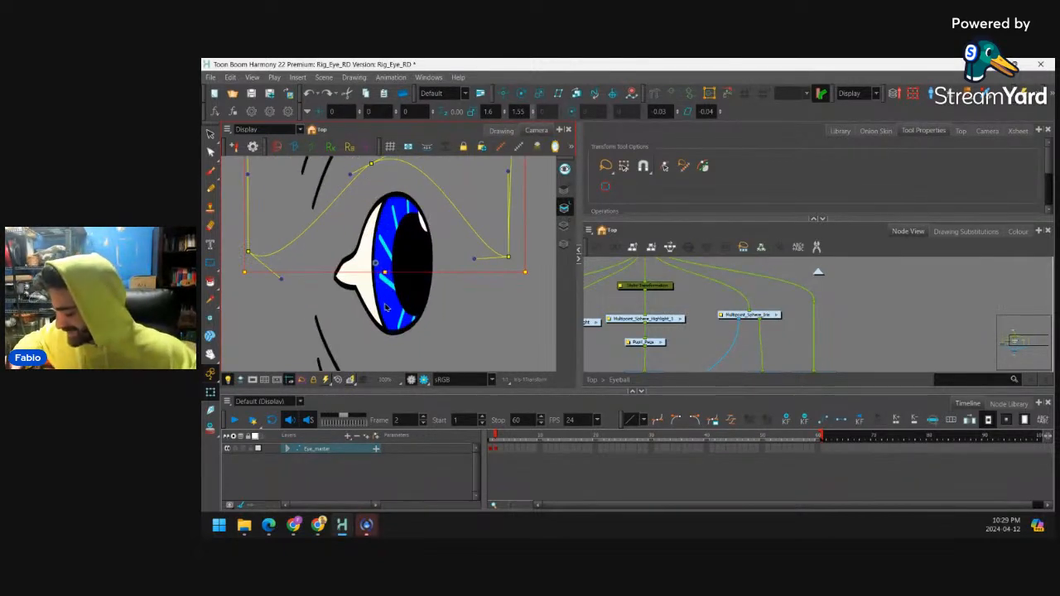
key("ctrl+z")
key("ctrl+z")
key("ctrl+z")
key("ctrl+z")
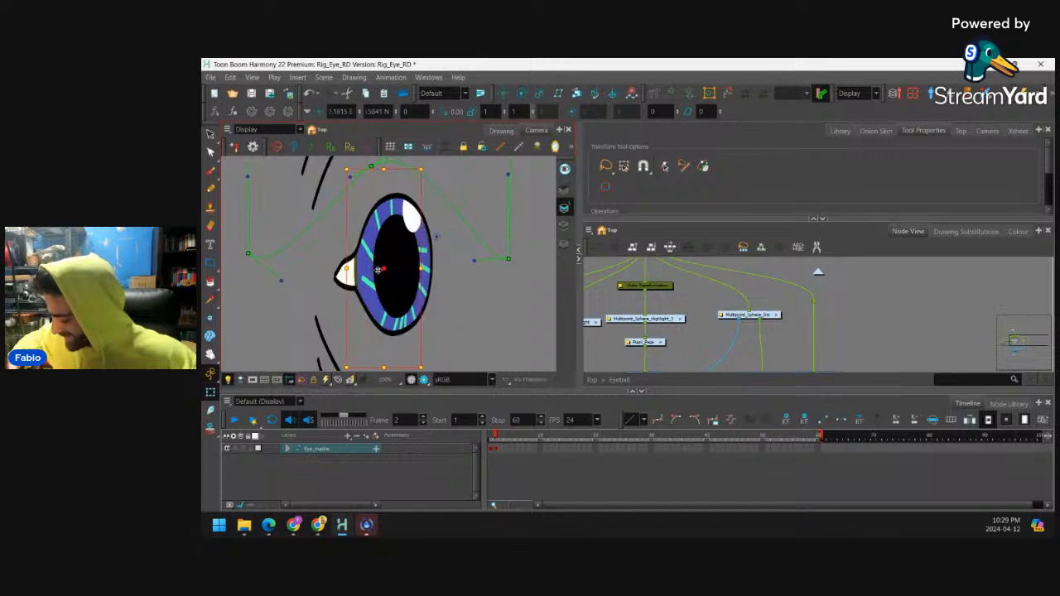
Try moving the iris within the squashed eye shape and undo the move
scroll(370, 315, "down", 4)
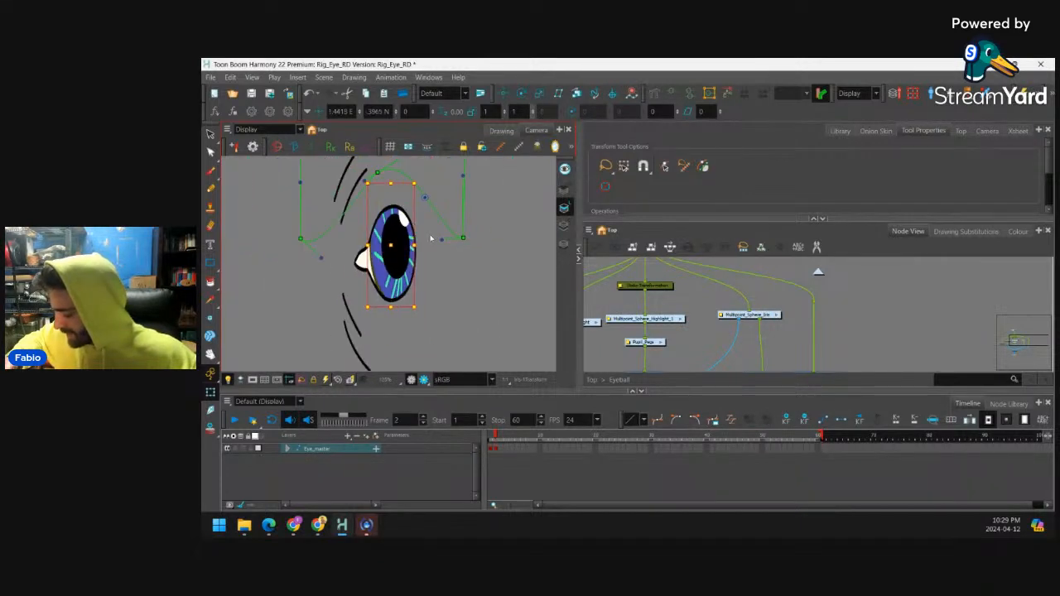
left_click_drag(383, 256, 426, 284)
key("ctrl+z")
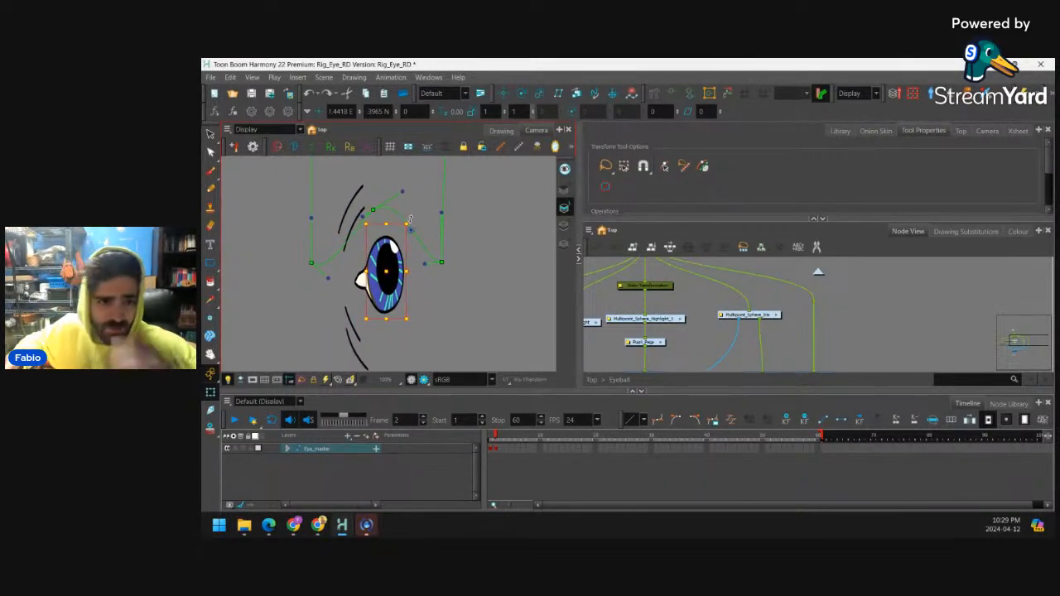
scroll(406, 264, "up", 1)
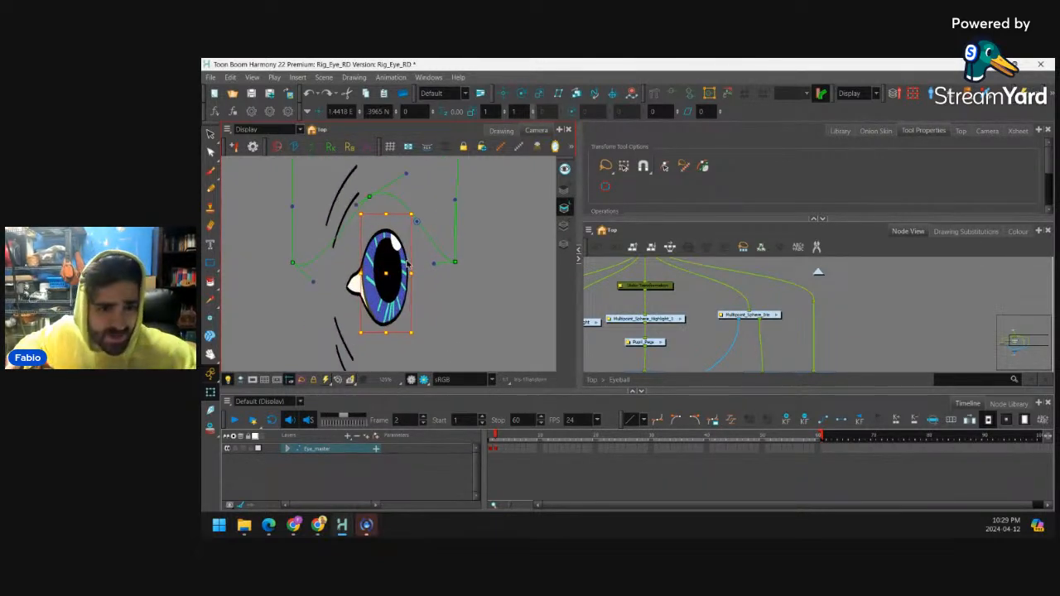
scroll(404, 267, "up", 1)
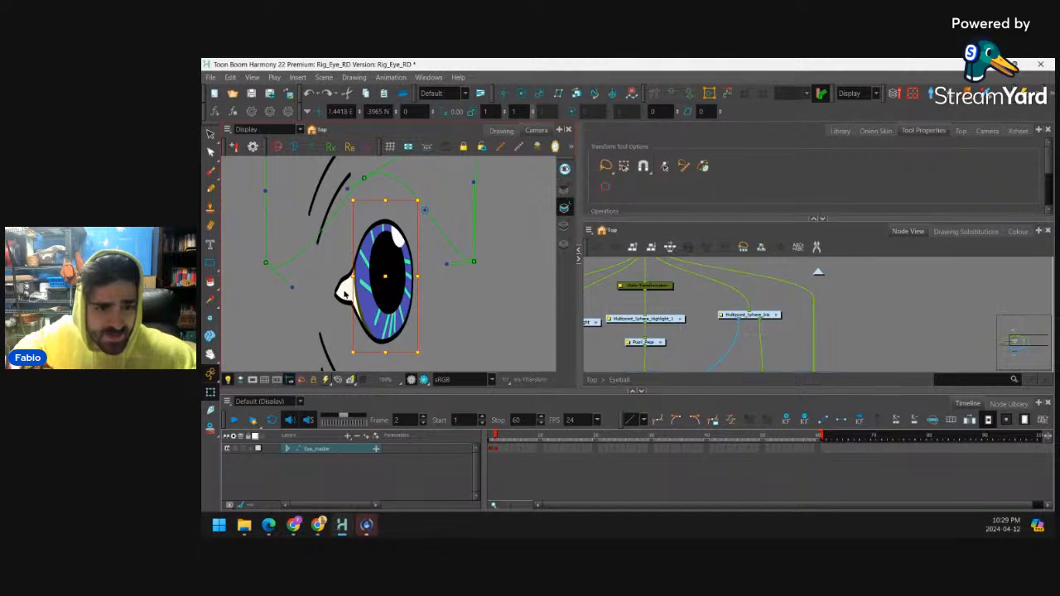
Locate the eye shape in the node network and reset the transformation of the eye master peg above it
left_click(344, 292)
key("b")
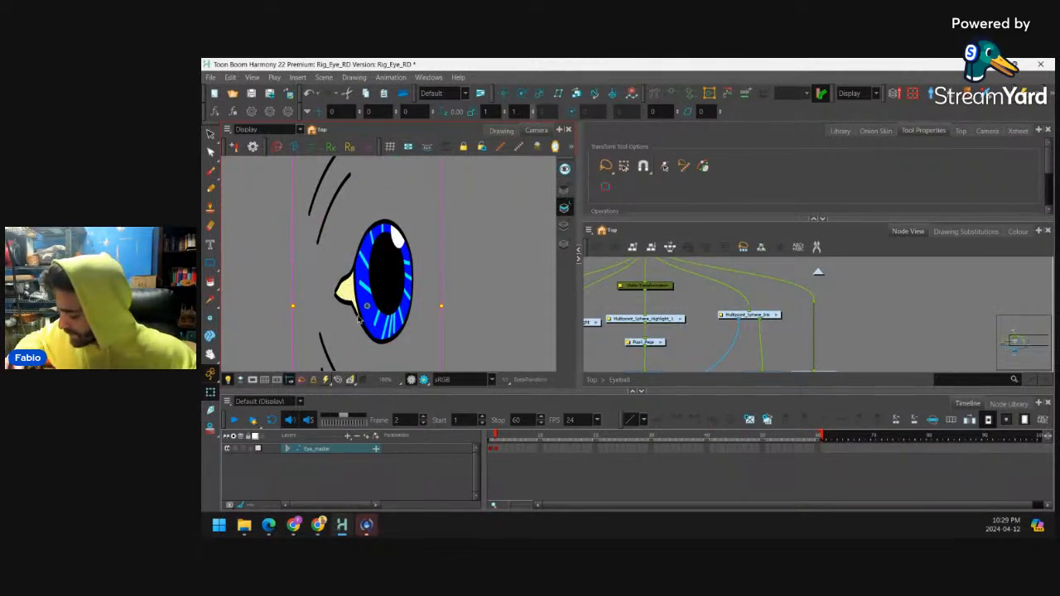
left_click(359, 319)
key("o")
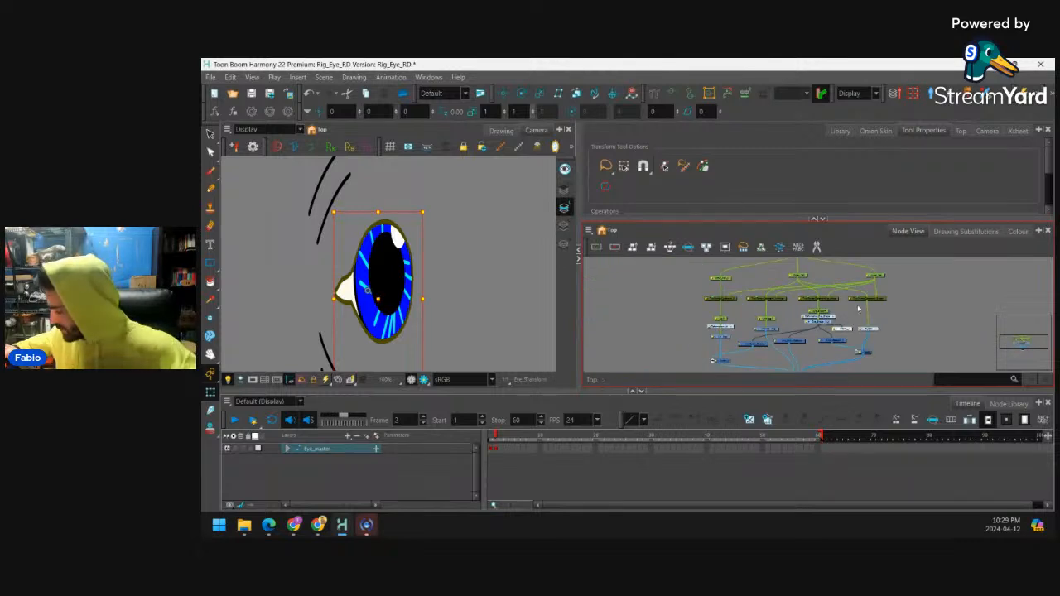
scroll(858, 309, "up", 4)
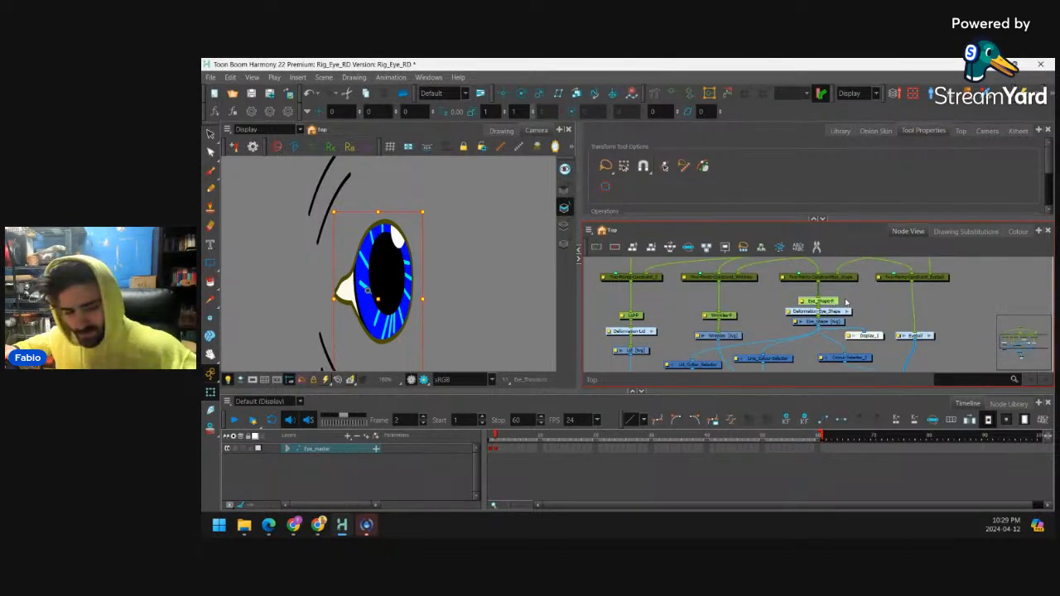
scroll(846, 301, "down", 4)
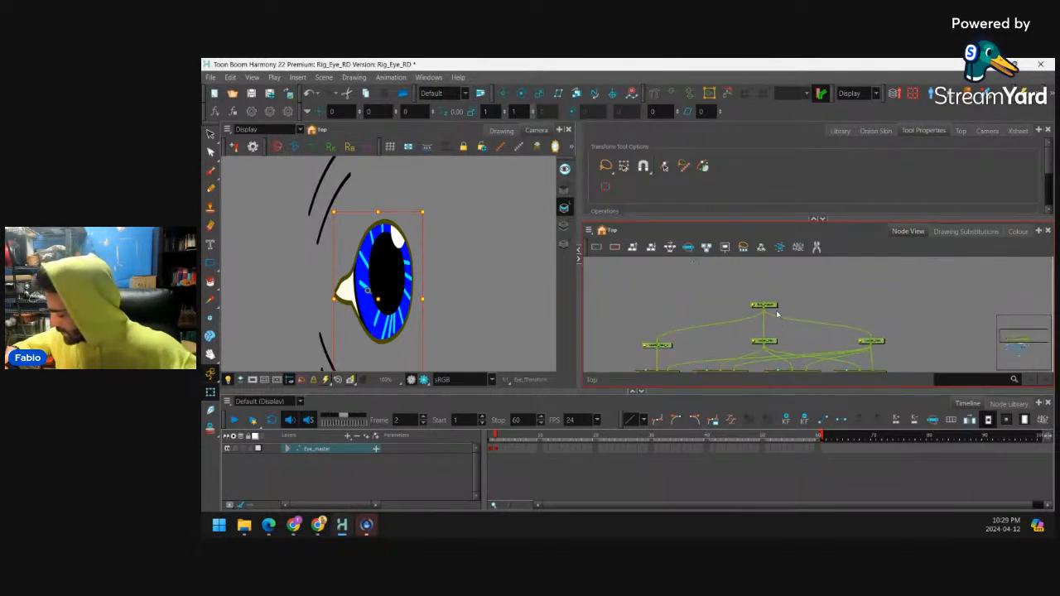
left_click(770, 305)
key("r")
scroll(475, 241, "down", 4)
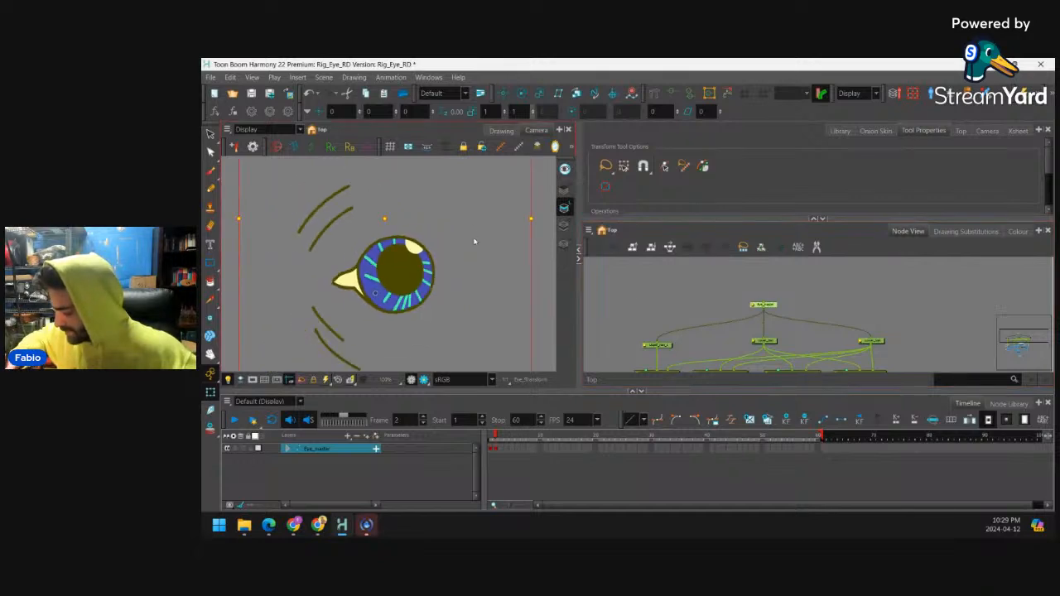
Enable the deformation selection options, select the eye shape's envelope points and reset their deformation
scroll(393, 273, "up", 3)
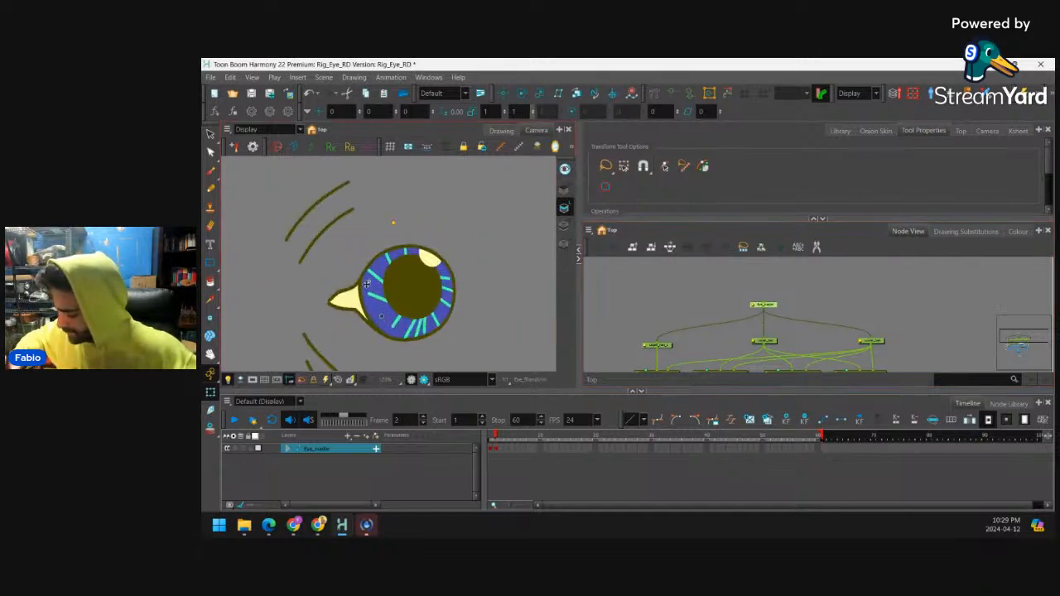
left_click(366, 284)
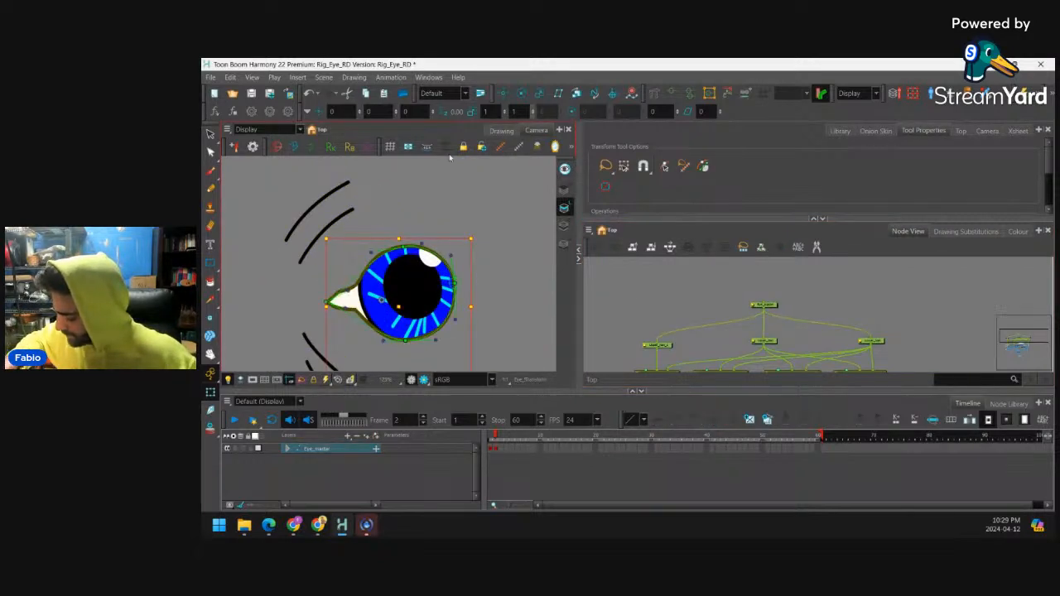
left_click(684, 166)
left_click(703, 165)
left_click(486, 244)
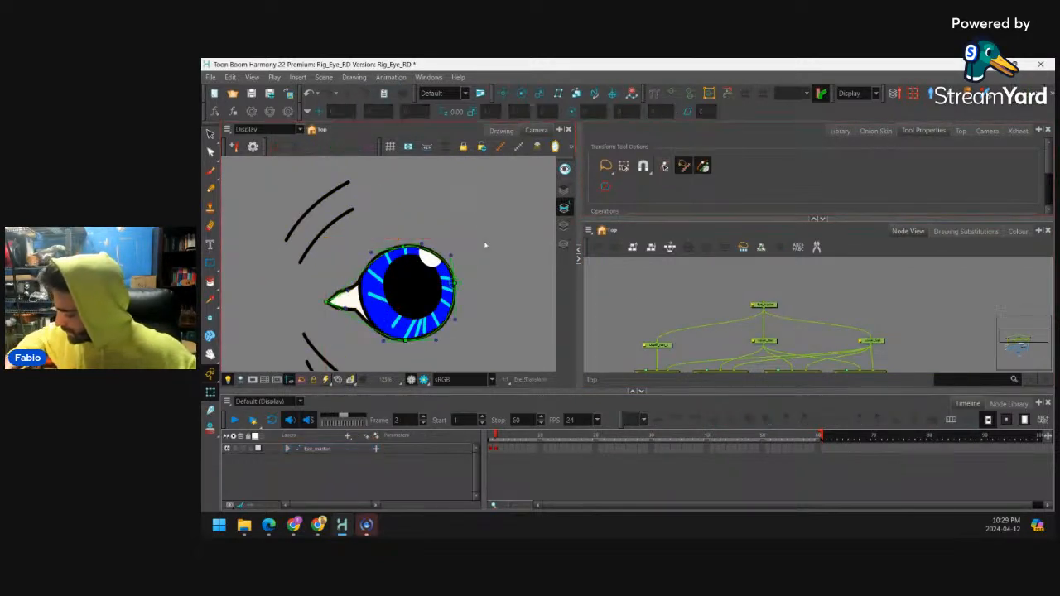
left_click(452, 280)
left_click(729, 96)
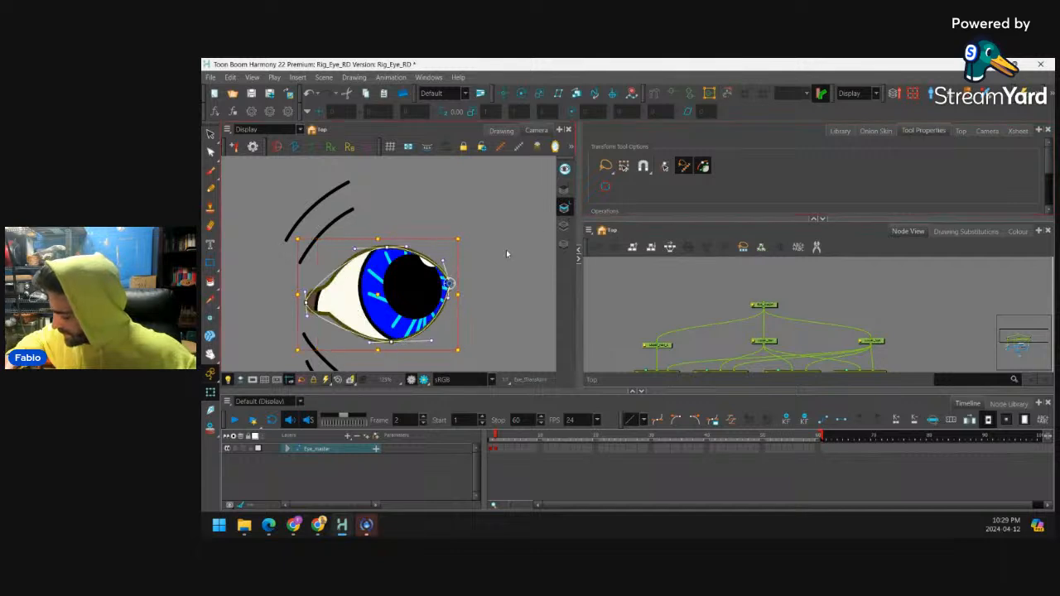
Select the iris inside the reset eye shape and centre it in the eye opening
left_click(506, 250)
left_click(376, 303)
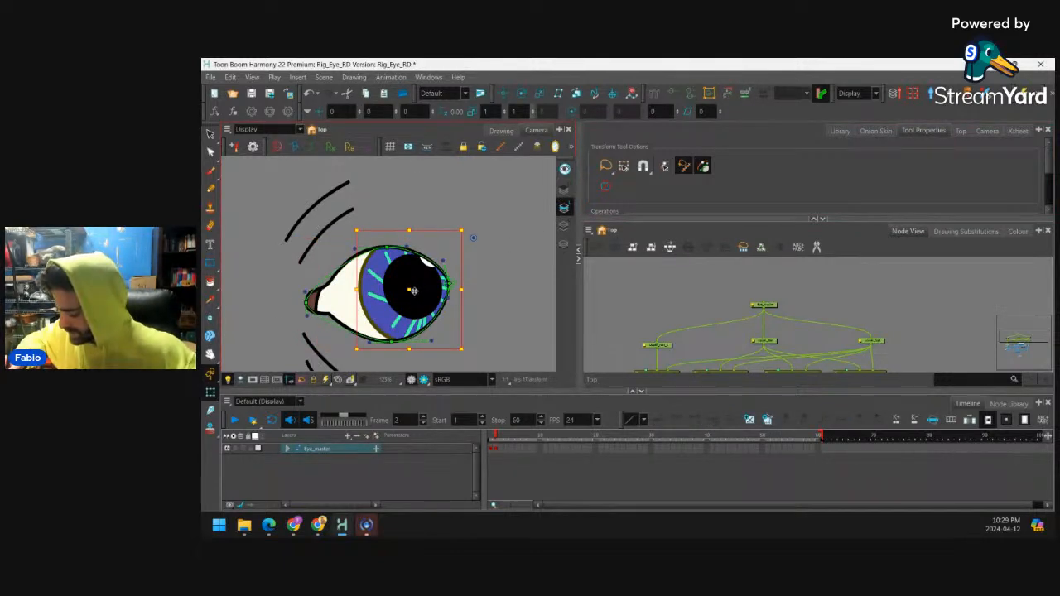
mouse_move(413, 291)
left_mouse_down()
mouse_move(373, 286)
mouse_move(342, 240)
mouse_move(338, 287)
mouse_move(412, 280)
mouse_move(405, 252)
mouse_move(393, 305)
mouse_move(401, 240)
mouse_move(401, 336)
mouse_move(401, 215)
mouse_move(405, 227)
left_mouse_up()
scroll(338, 288, "down", 4)
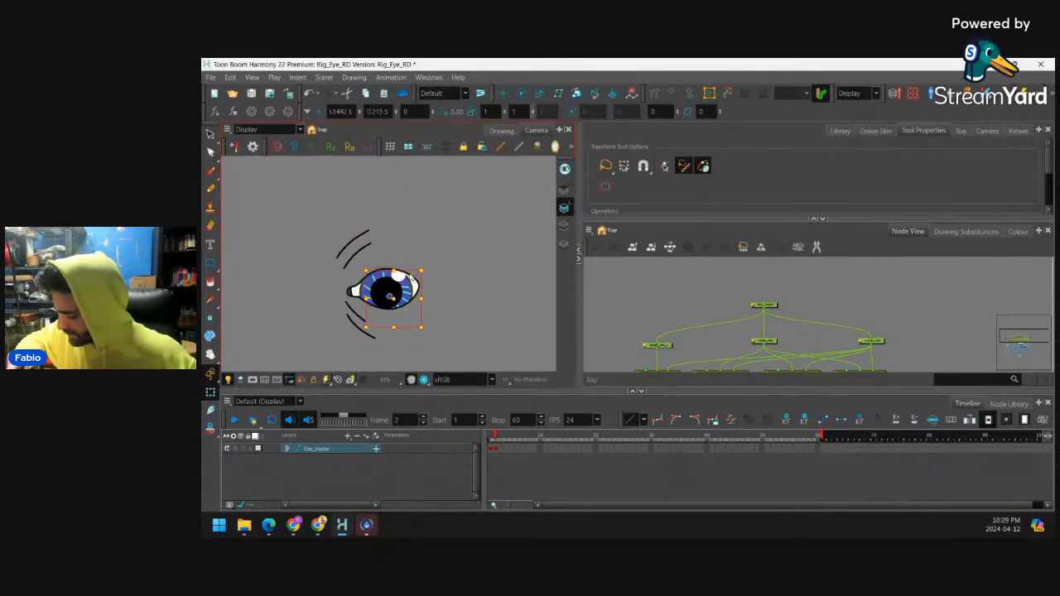
scroll(402, 253, "up", 2)
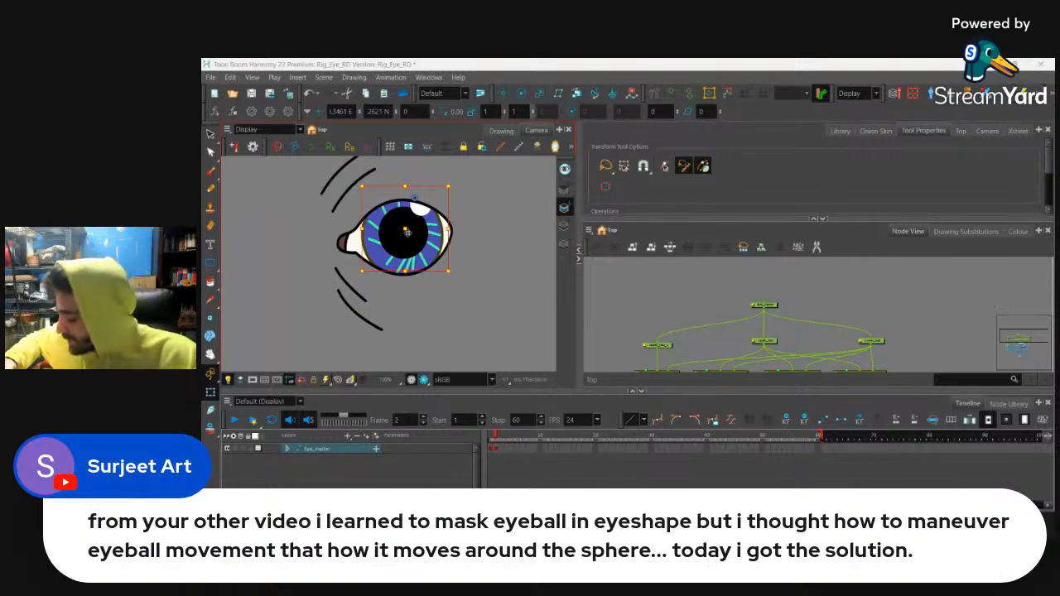
Try moving the iris sideways and downward within the eye shape and undo the moves
left_click_drag(407, 233, 471, 240)
key("1")
key("1")
mouse_move(404, 278)
left_mouse_down()
mouse_move(396, 317)
mouse_move(394, 273)
mouse_move(406, 277)
mouse_move(398, 289)
mouse_move(380, 278)
mouse_move(394, 249)
mouse_move(401, 342)
mouse_move(402, 288)
mouse_move(401, 297)
left_mouse_up()
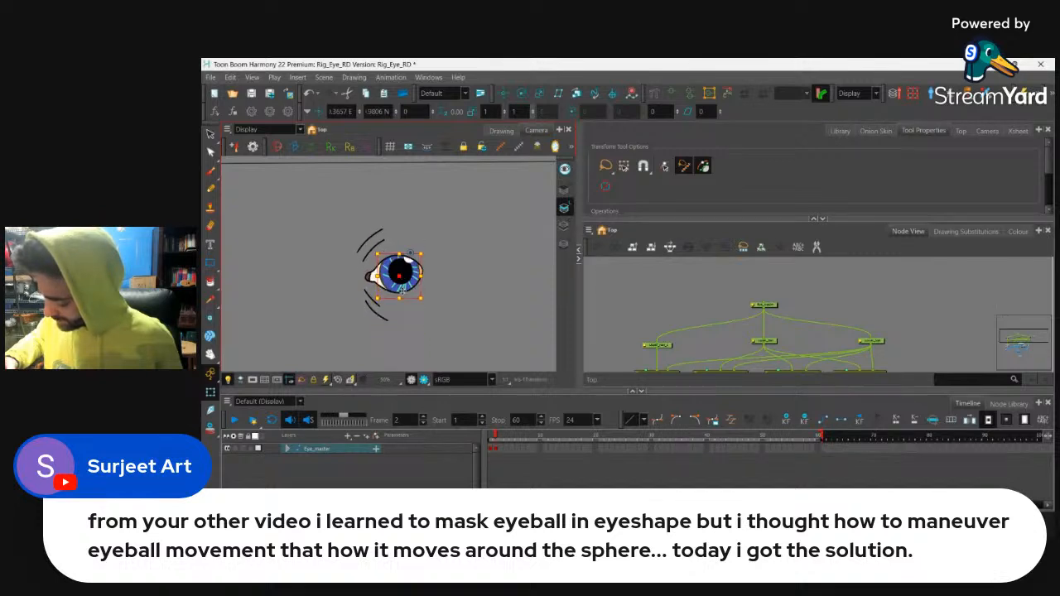
left_click(441, 265)
key("ctrl+z")
key("ctrl+z")
key("ctrl+z")
key("ctrl+z")
key("ctrl+z")
key("ctrl+z")
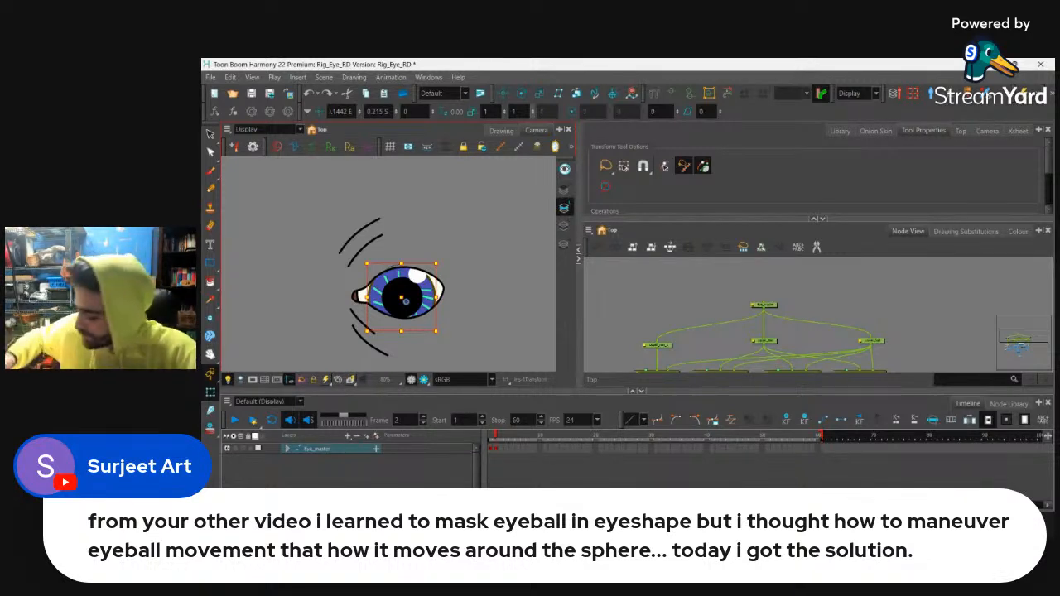
Try moving the iris toward the upper lid and outer corner, and undo the moves
left_click_drag(406, 293, 422, 231)
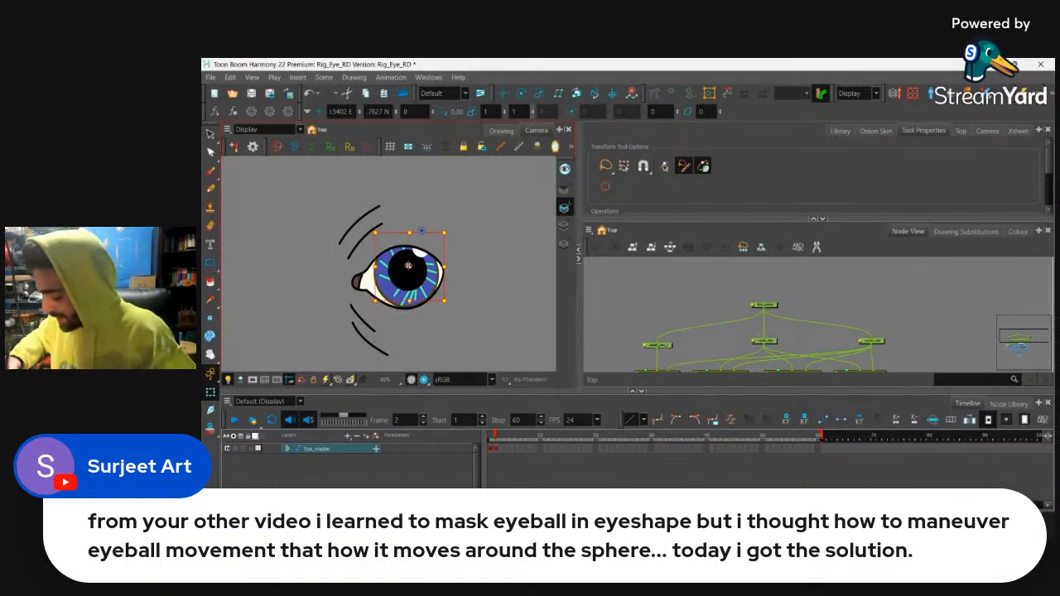
left_click_drag(410, 265, 442, 264)
mouse_move(396, 256)
left_mouse_down()
mouse_move(403, 310)
mouse_move(408, 270)
left_mouse_up()
key("ctrl+z")
Examine the Eyeball group's node network and the pegs inside the Multipoint_Sphere_Highlight group
scroll(781, 284, "up", 5)
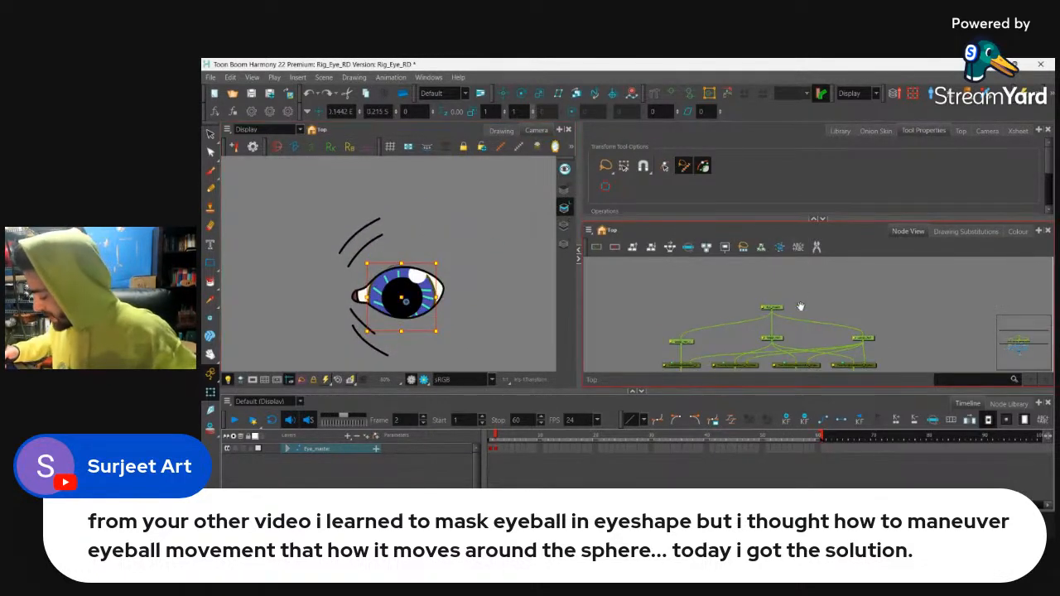
left_click(779, 285)
scroll(774, 274, "down", 4)
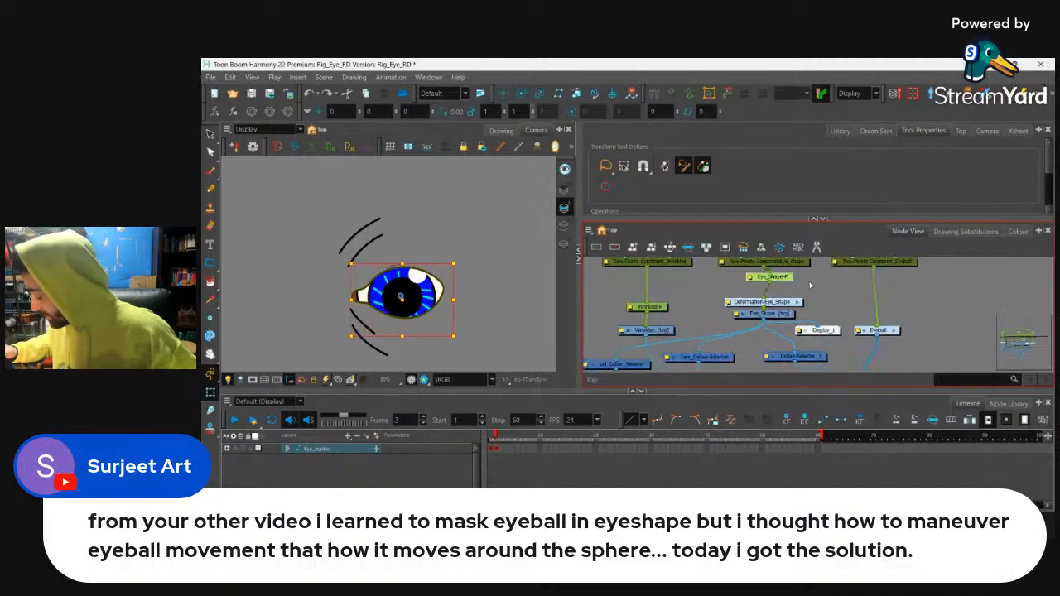
left_click(838, 326)
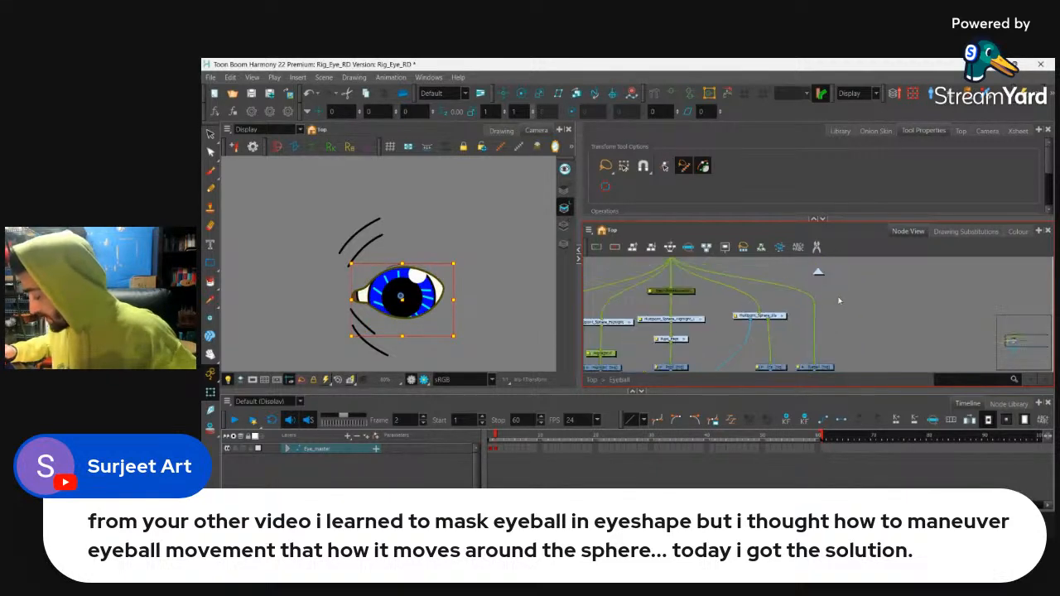
scroll(696, 289, "up", 3)
left_click(651, 308)
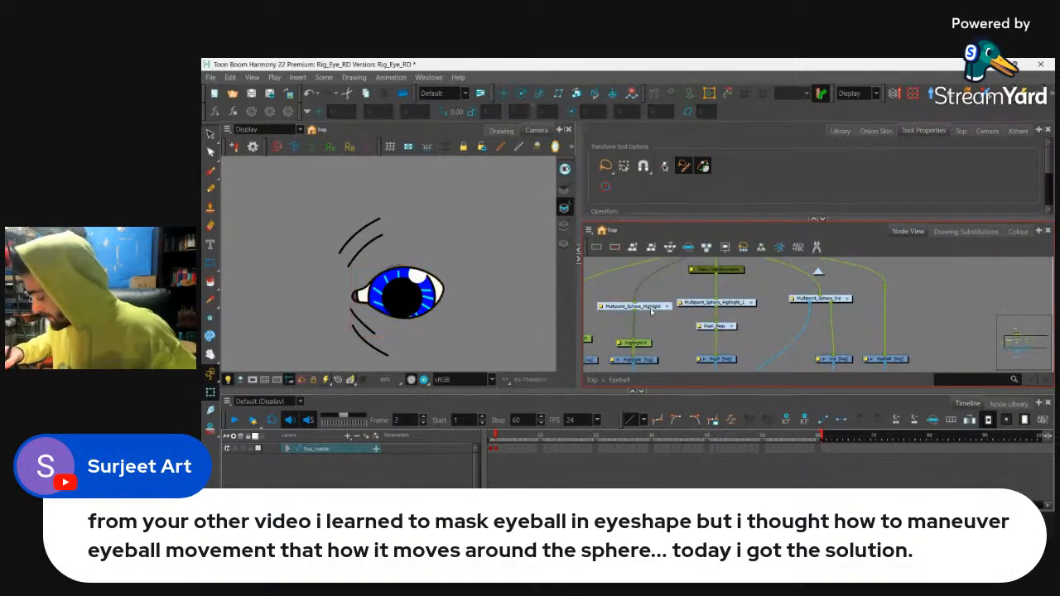
left_click(666, 307)
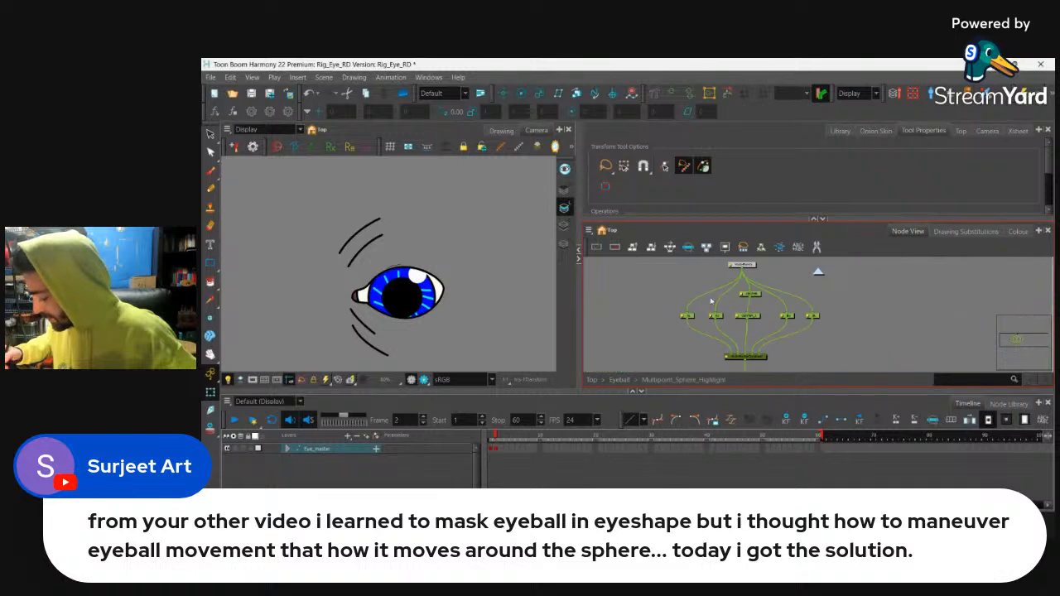
left_click(817, 274)
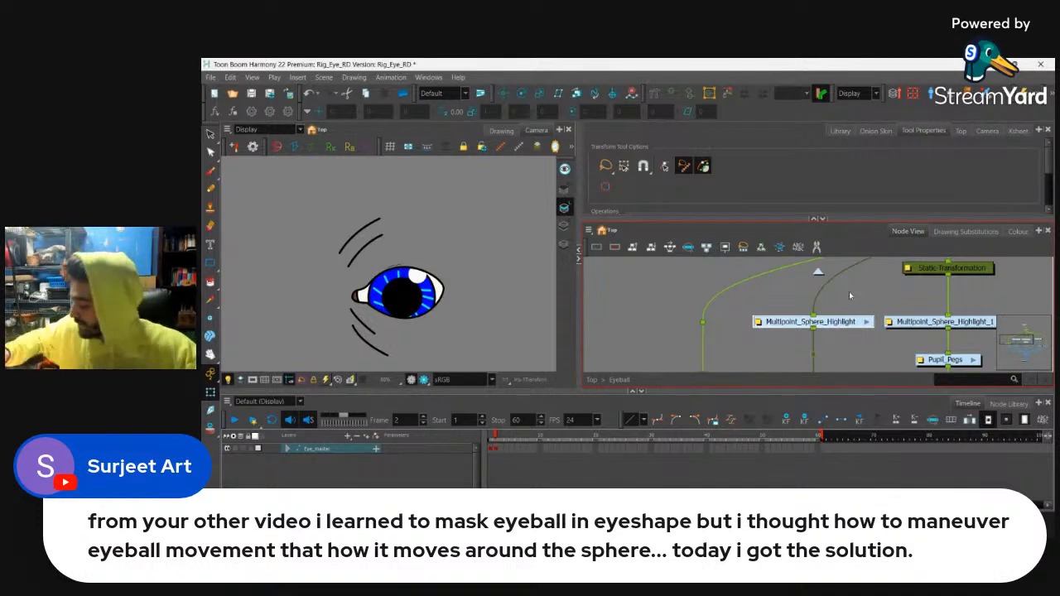
Try a small iris move in the eye, undo it and clear the selection
left_click(420, 276)
left_click_drag(409, 294, 403, 280)
key("ctrl+z")
left_click(474, 258)
Try grouping the rig nodes below the Eye_master peg, look inside the group and revert the grouping
scroll(845, 299, "down", 5)
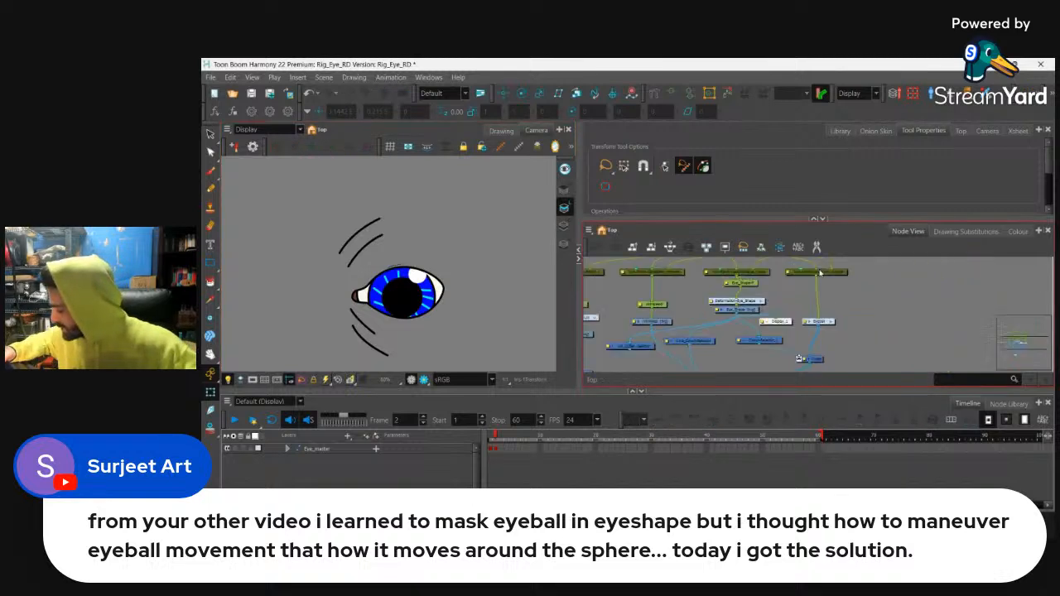
left_click_drag(844, 301, 820, 283)
scroll(820, 286, "down", 2)
mouse_move(753, 289)
left_mouse_down()
mouse_move(758, 272)
mouse_move(799, 355)
mouse_move(811, 354)
left_mouse_up()
key("ctrl+g")
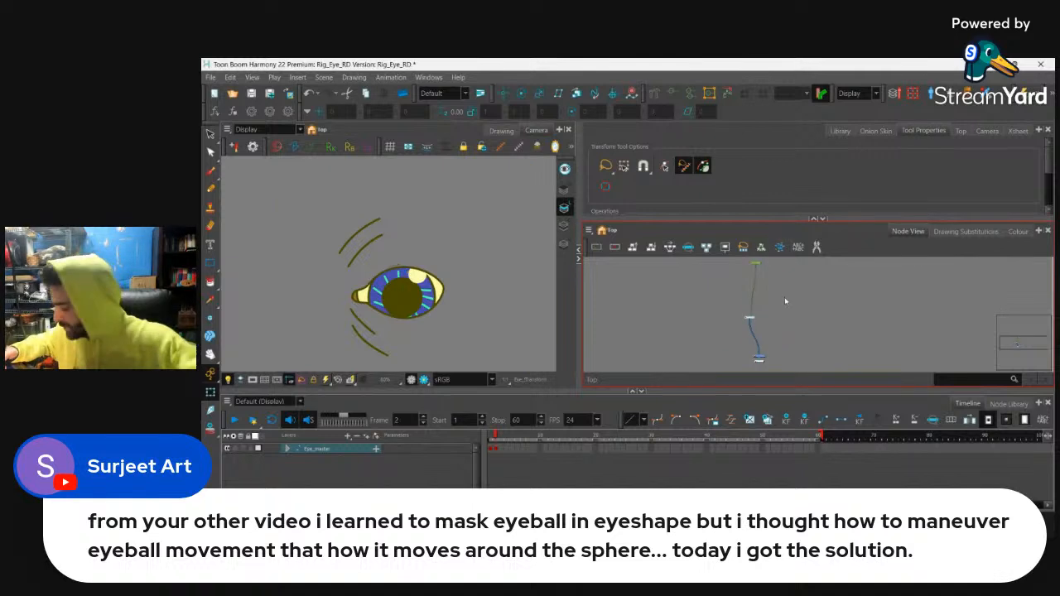
left_click(731, 292)
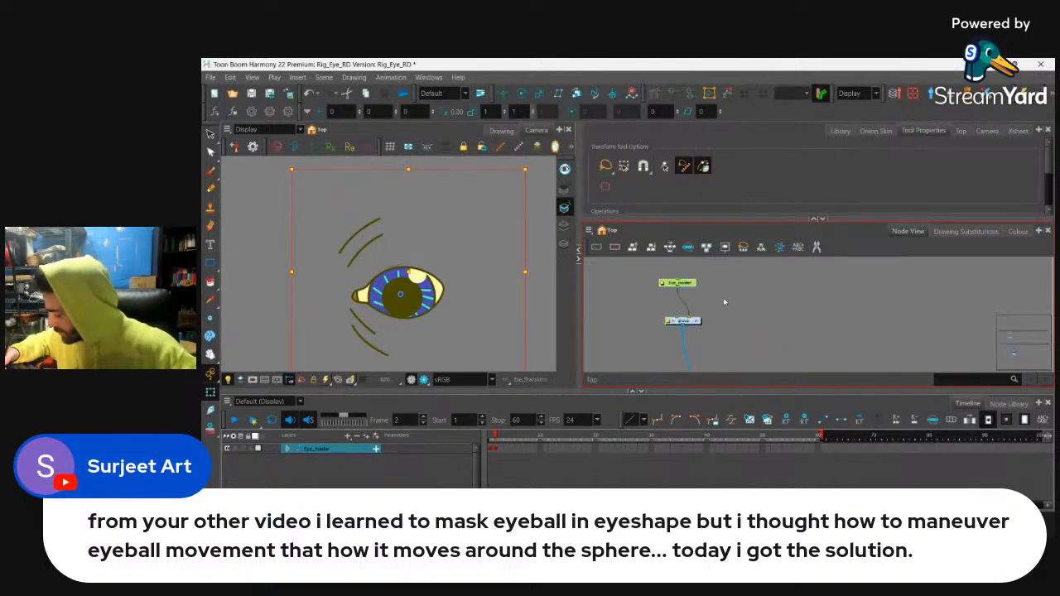
left_click(678, 322)
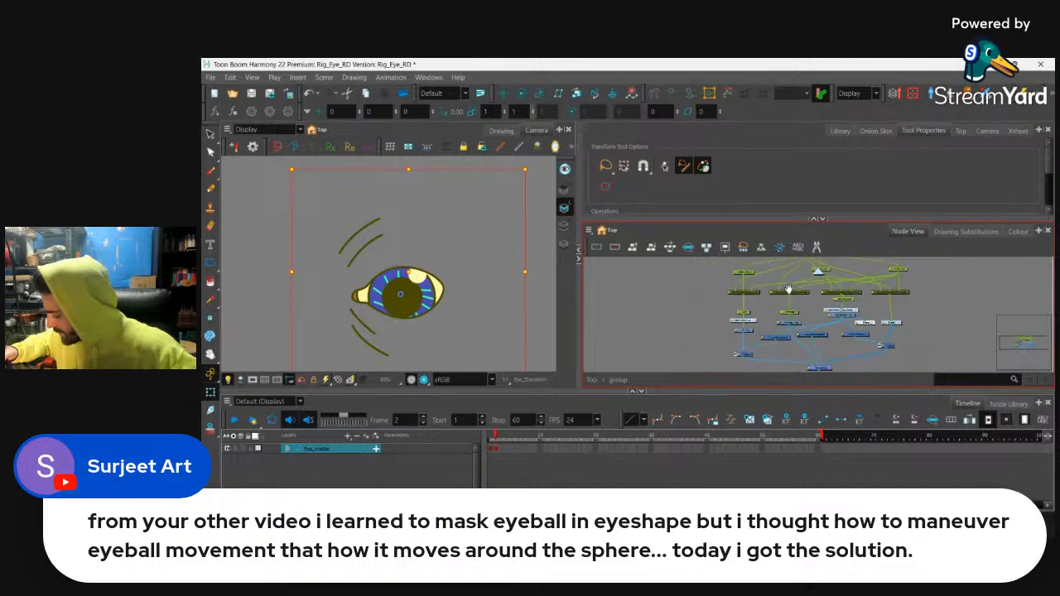
left_click_drag(802, 301, 791, 322)
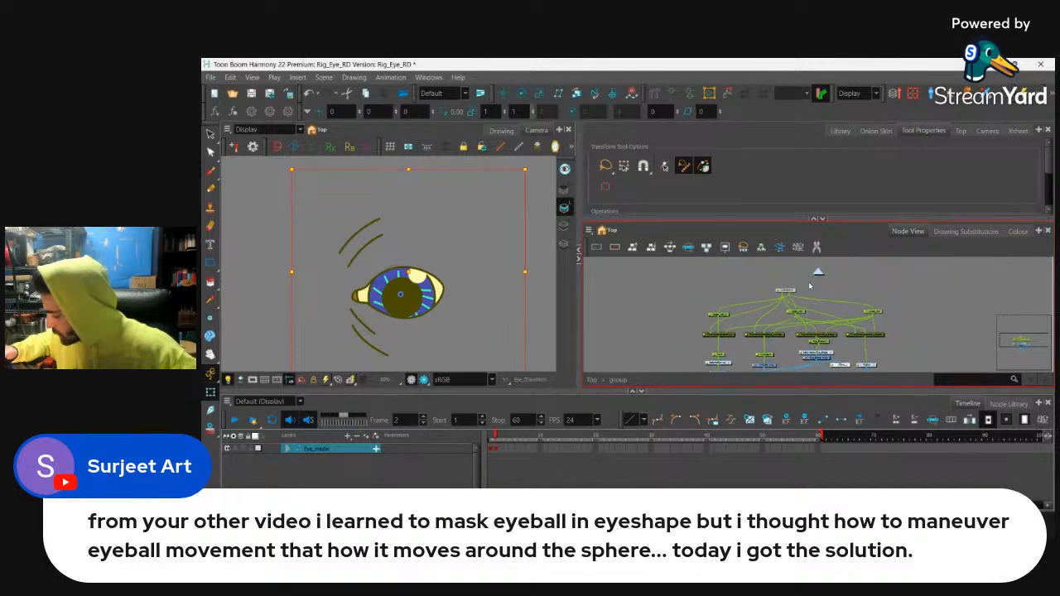
left_click(819, 272)
key("ctrl+shift+g")
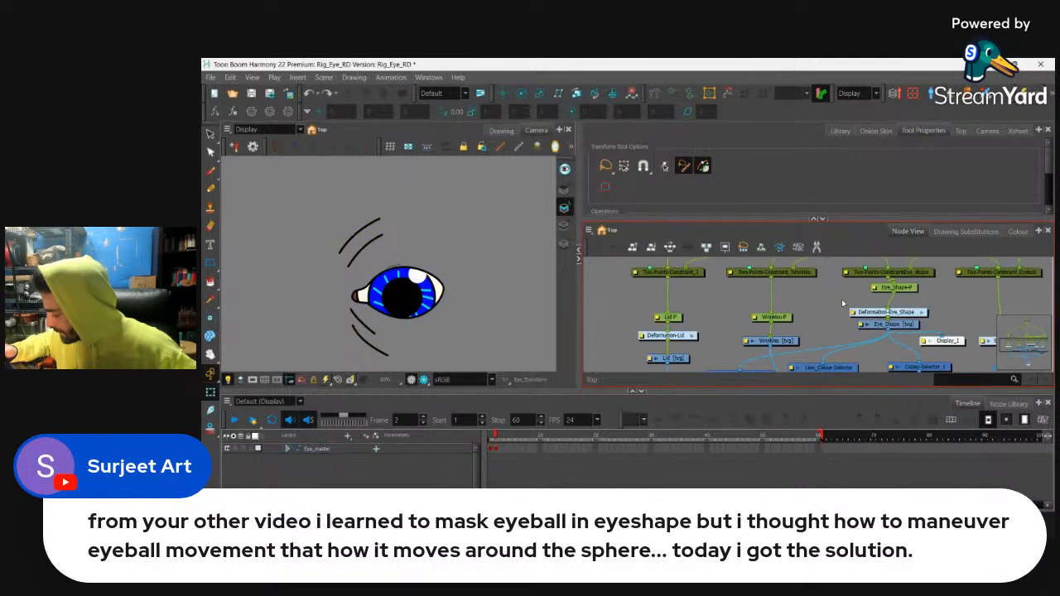
Group the whole eye rig including the Eye_master peg, and add a parent peg above the group
scroll(840, 300, "down", 3)
left_click_drag(797, 297, 767, 348)
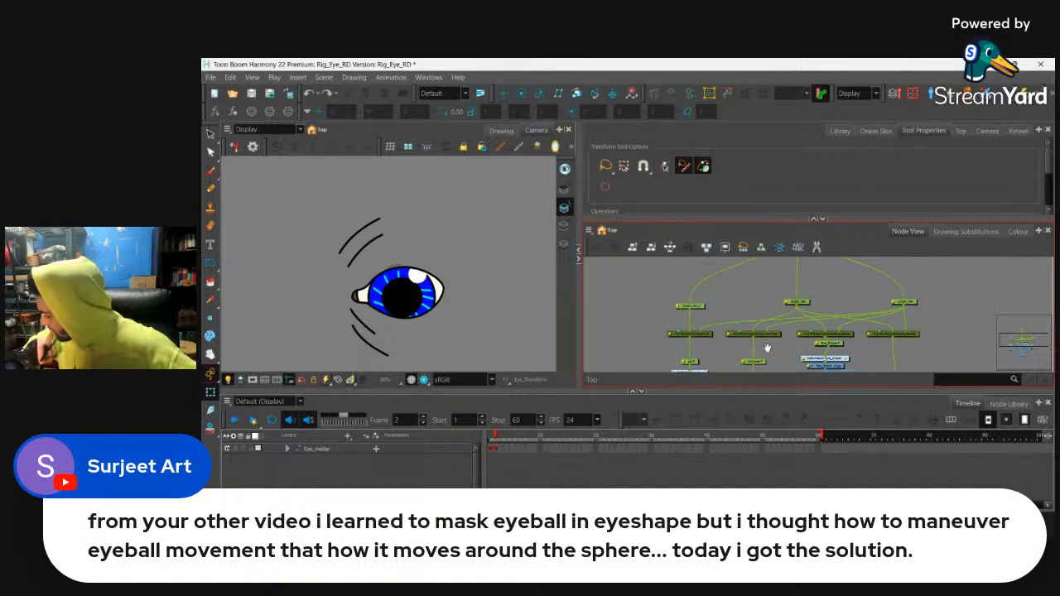
scroll(835, 298, "down", 5)
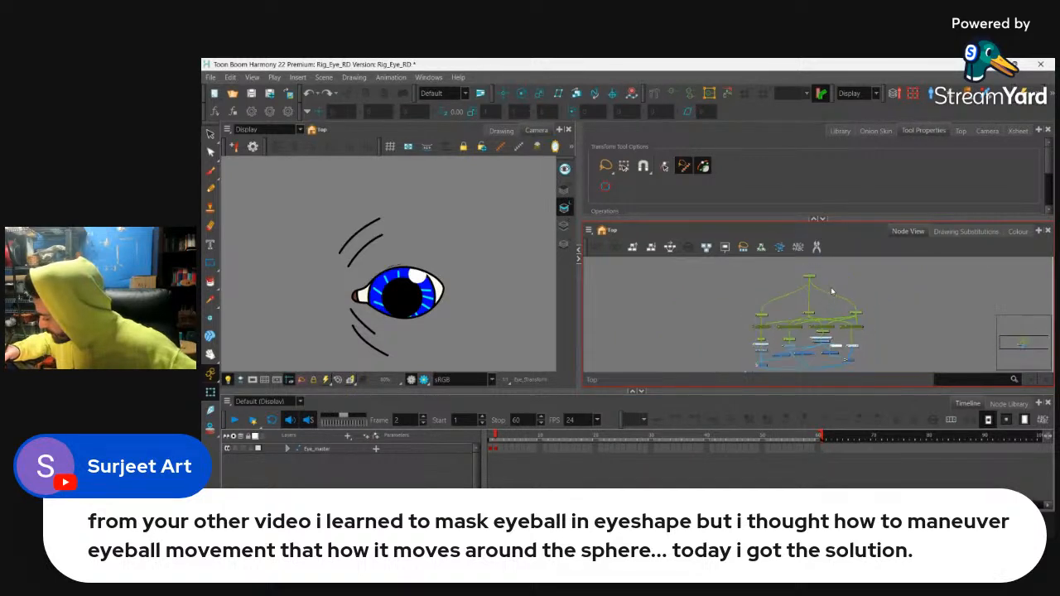
scroll(832, 290, "down", 2)
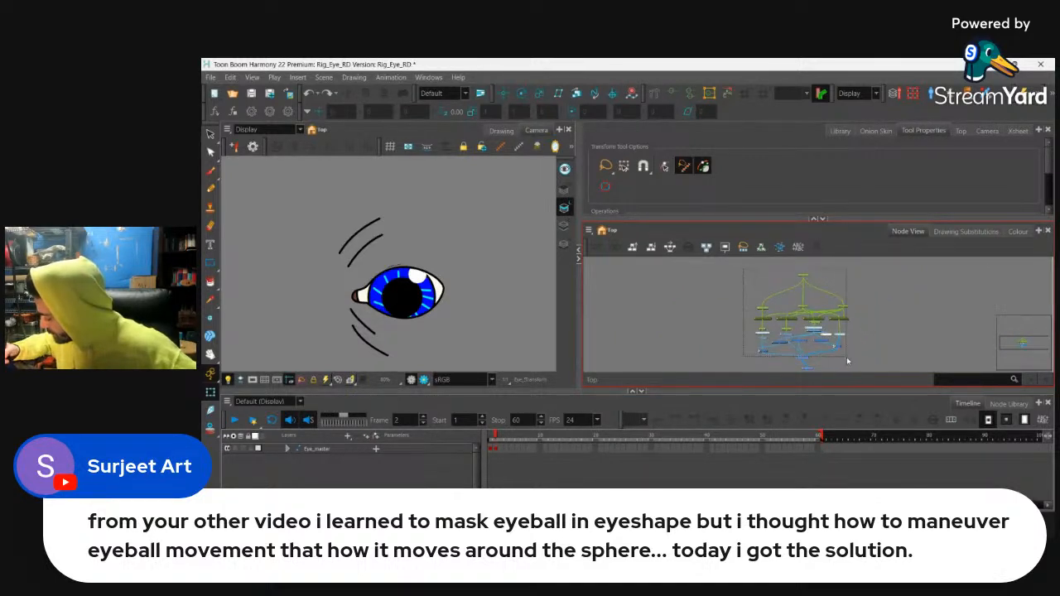
key("ctrl+a")
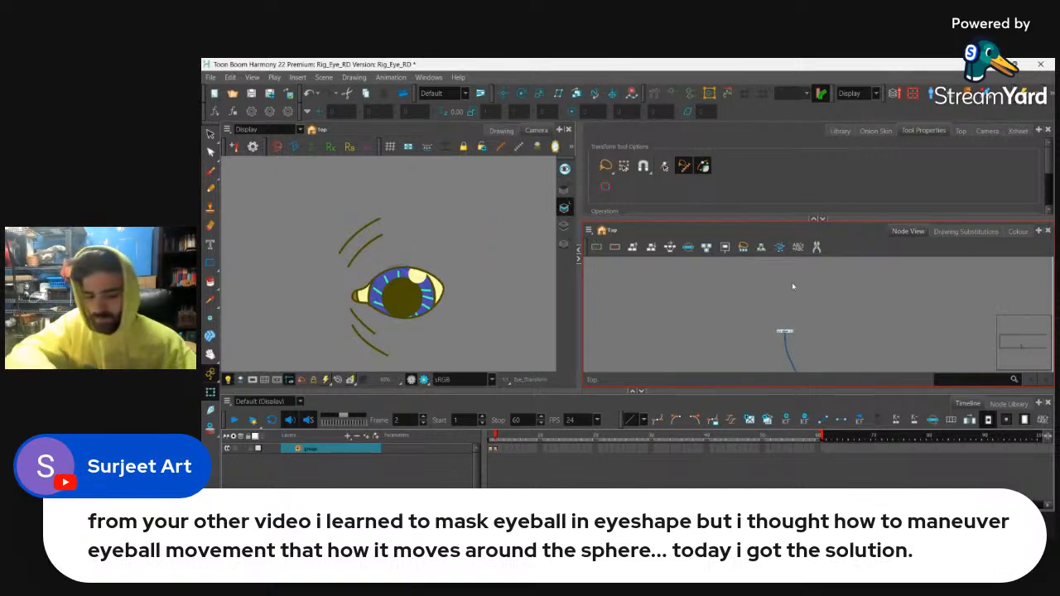
key("ctrl+g")
left_click_drag(772, 312, 761, 311)
left_click_drag(710, 311, 762, 342)
Clone the eye group with drawings only and add a parent peg above the clone
left_click(590, 232)
mouse_move(603, 280)
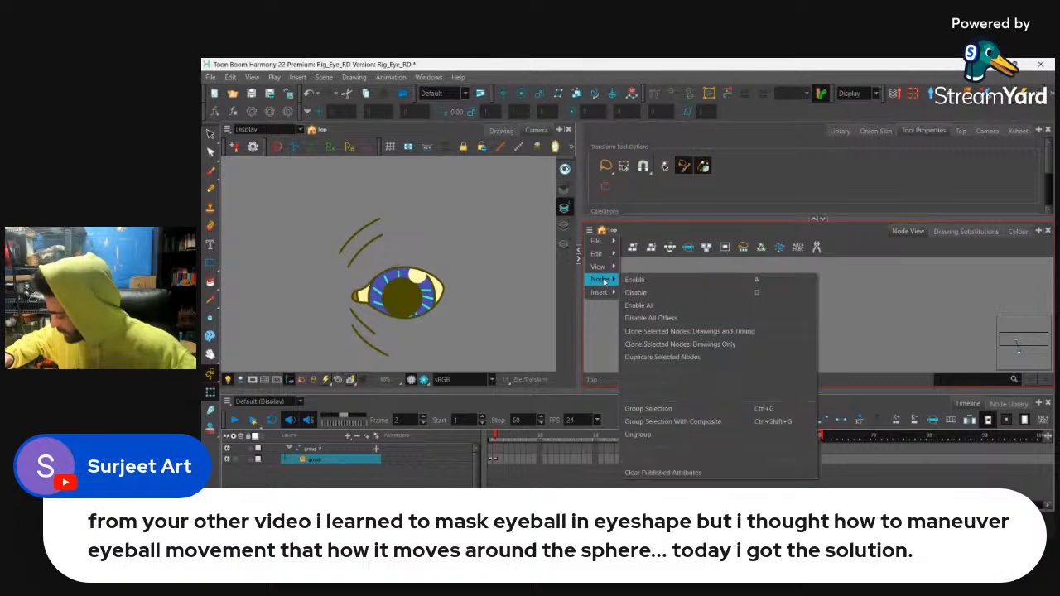
left_click(681, 345)
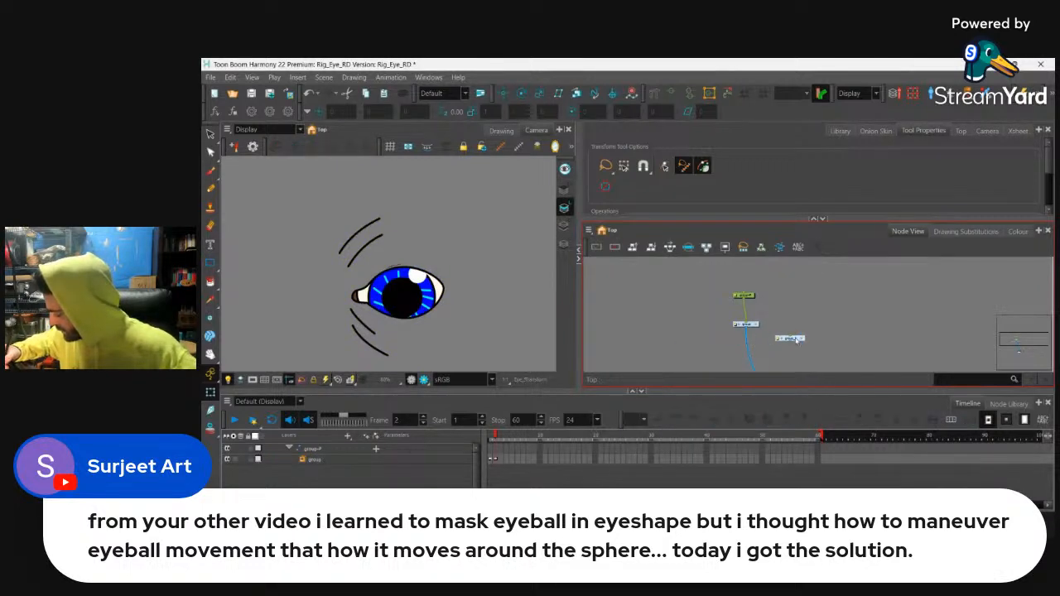
key("ctrl+p")
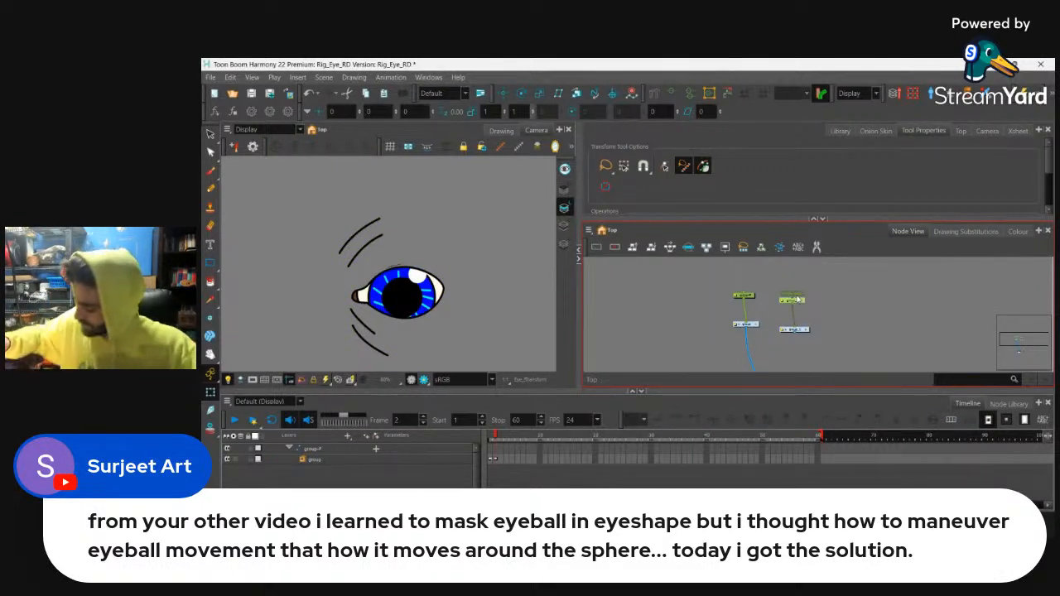
Add a shared peg above the original group's peg, and connect the cloned group to it and to the composite
left_click(753, 296)
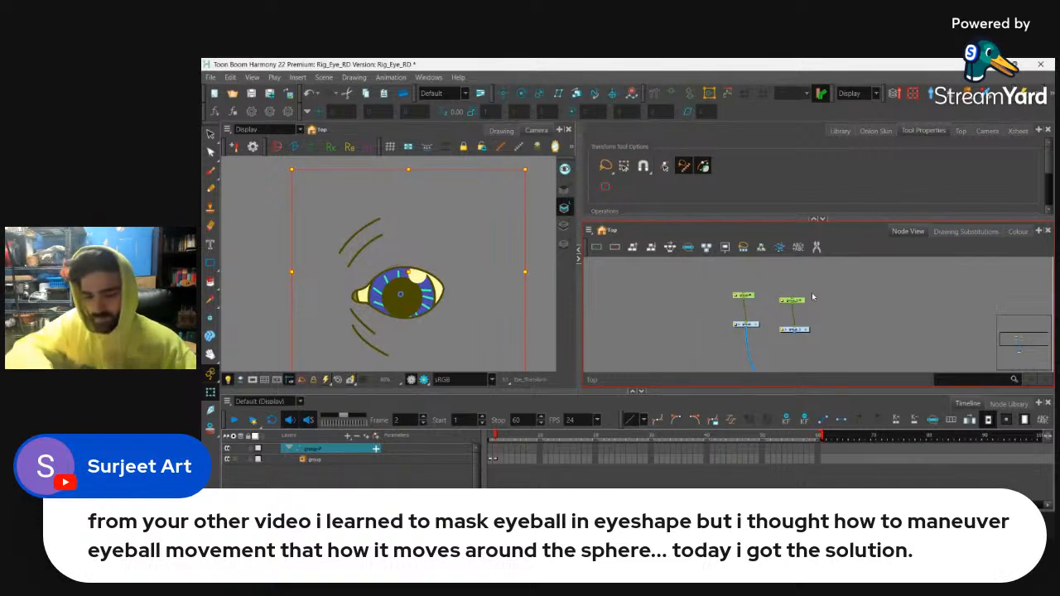
key("ctrl+p")
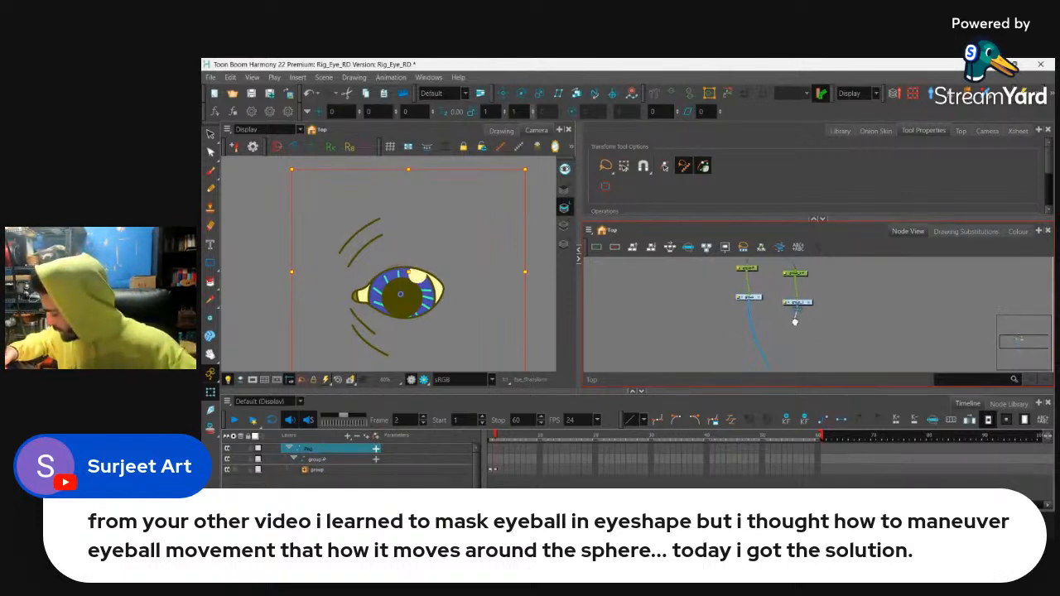
scroll(821, 291, "up", 3)
left_click_drag(798, 338, 761, 290)
Flip the cloned eye horizontally with its peg and place it beside the original as a mirrored second eye
left_click(825, 319)
scroll(470, 247, "down", 2)
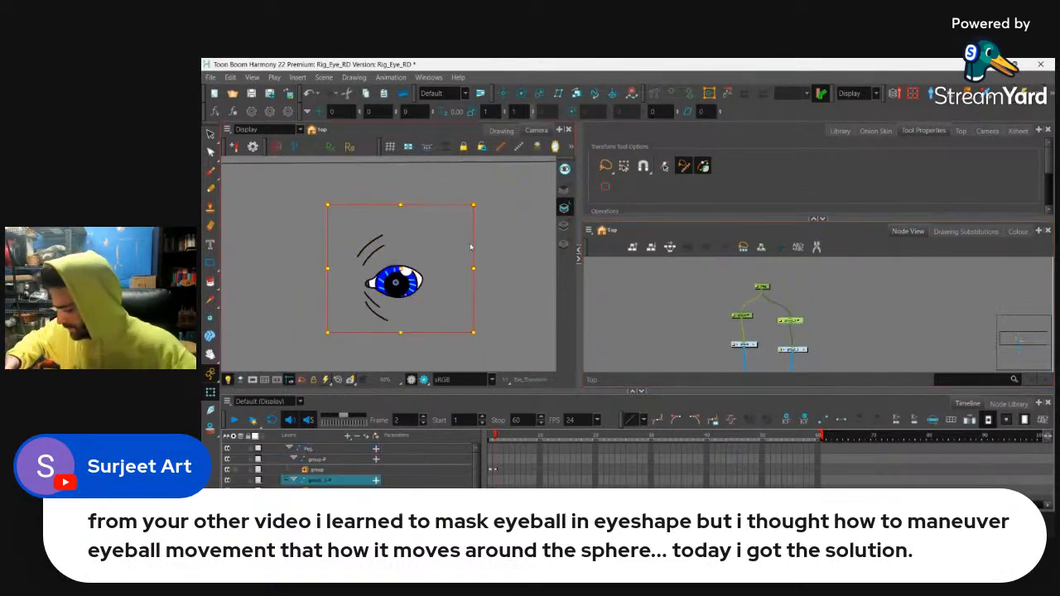
scroll(470, 246, "down", 2)
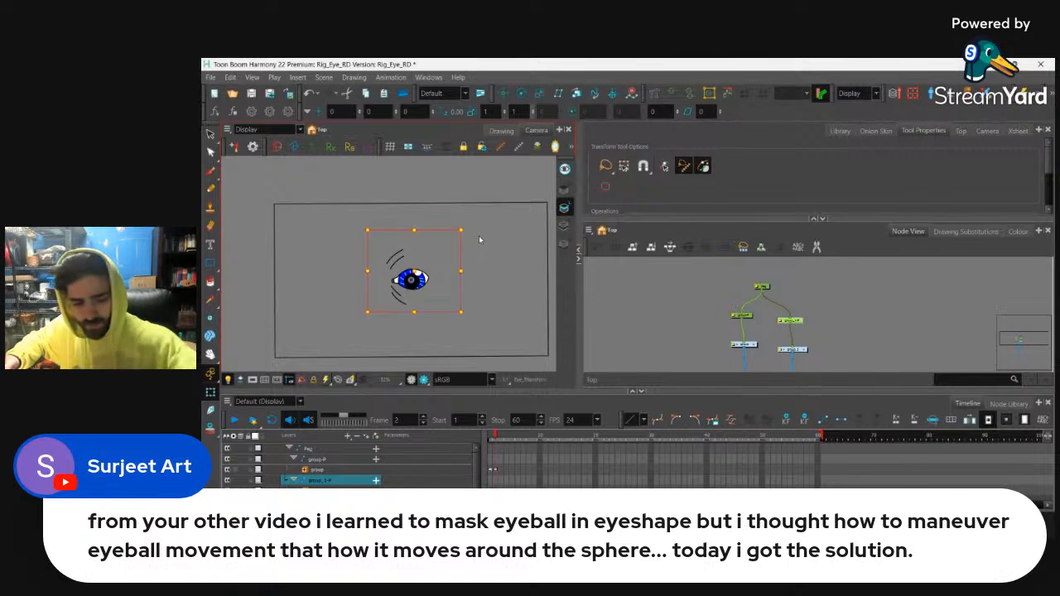
scroll(476, 177, "up", 1)
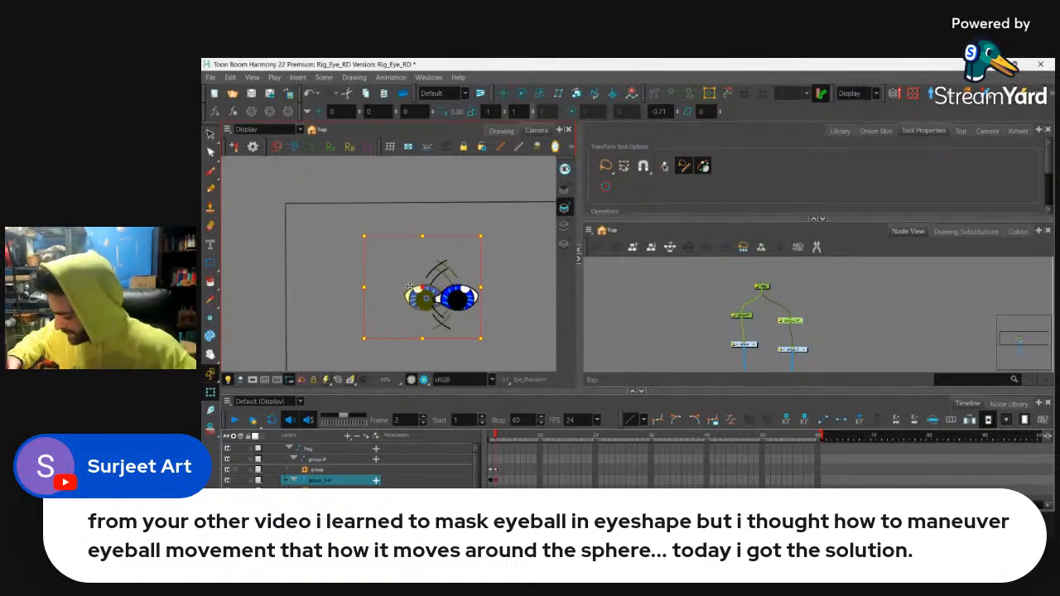
left_click_drag(409, 287, 381, 287)
left_click(492, 272)
left_click_drag(508, 242, 492, 204)
scroll(514, 211, "up", 2)
Move the irises of the mirrored and original eyes toward their inner corners to test both rigs
left_click(785, 310)
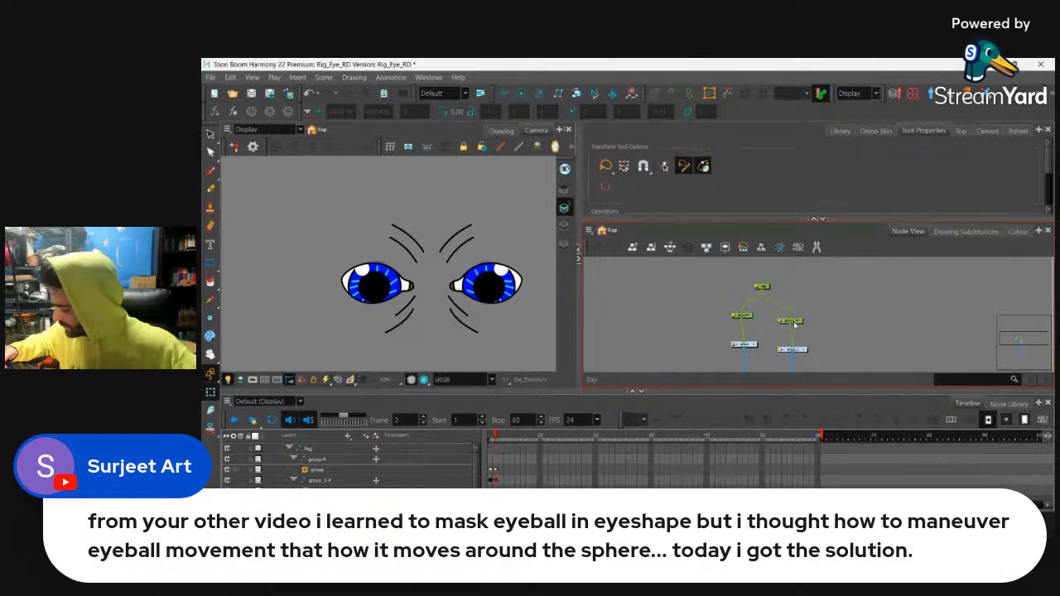
left_click(384, 269)
scroll(385, 267, "up", 1)
left_click(391, 278)
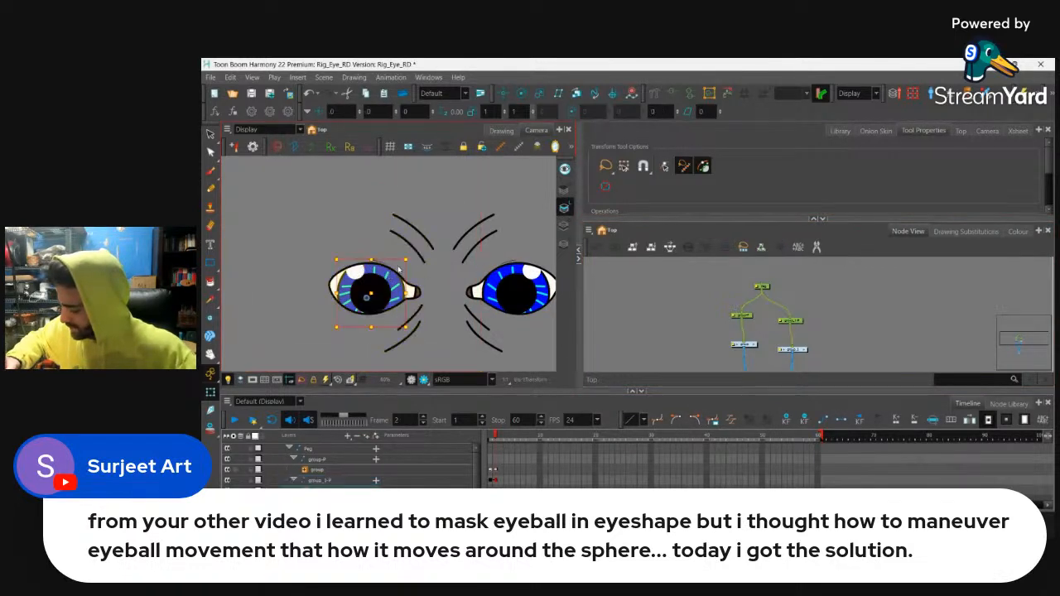
left_click_drag(401, 269, 433, 258)
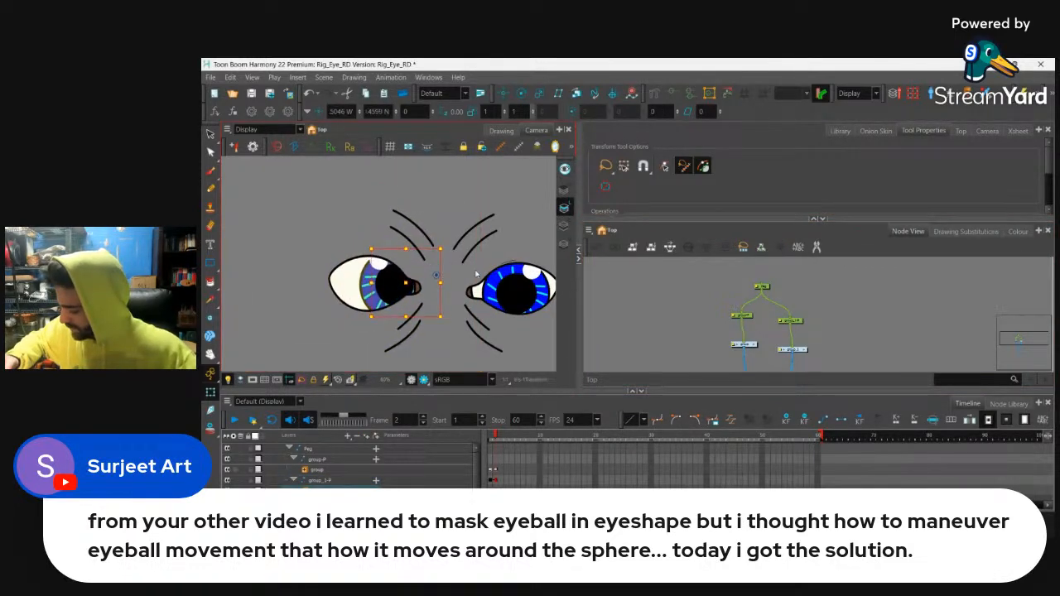
left_click(544, 286)
left_click_drag(544, 285, 508, 266)
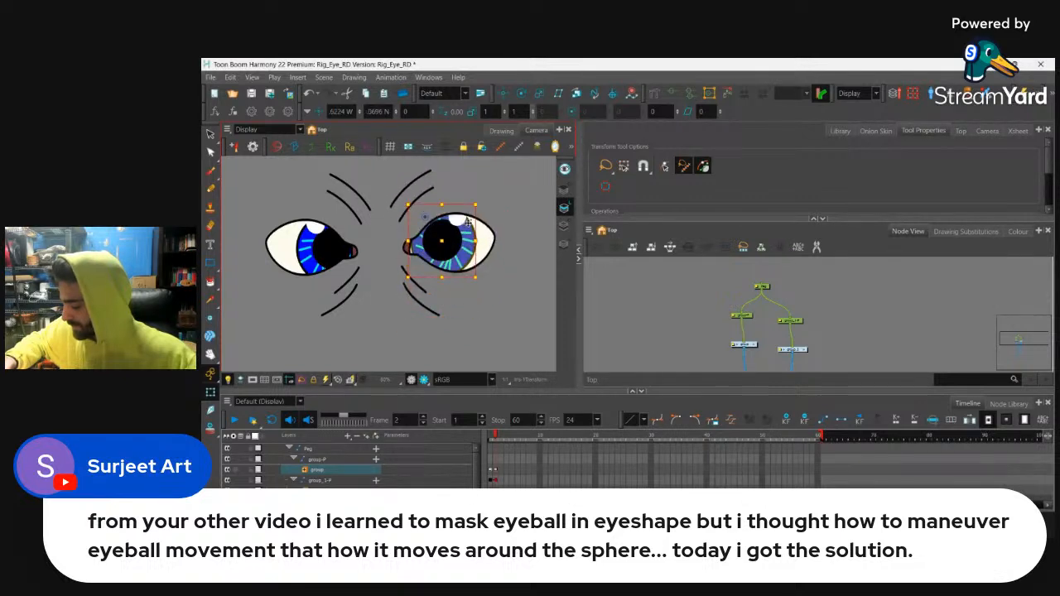
Move the mirrored eye's iris up and outward to test how its eye shape follows
key("1")
left_click_drag(353, 264, 312, 218)
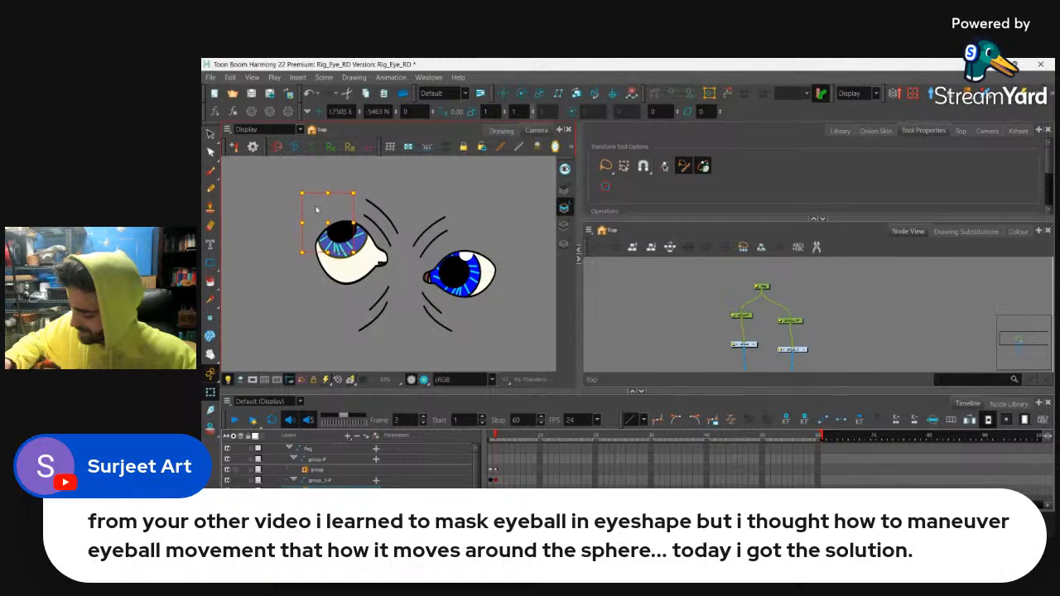
Move the original eye's iris up and back toward the inner corner to test how the eye shape follows
left_click(476, 265)
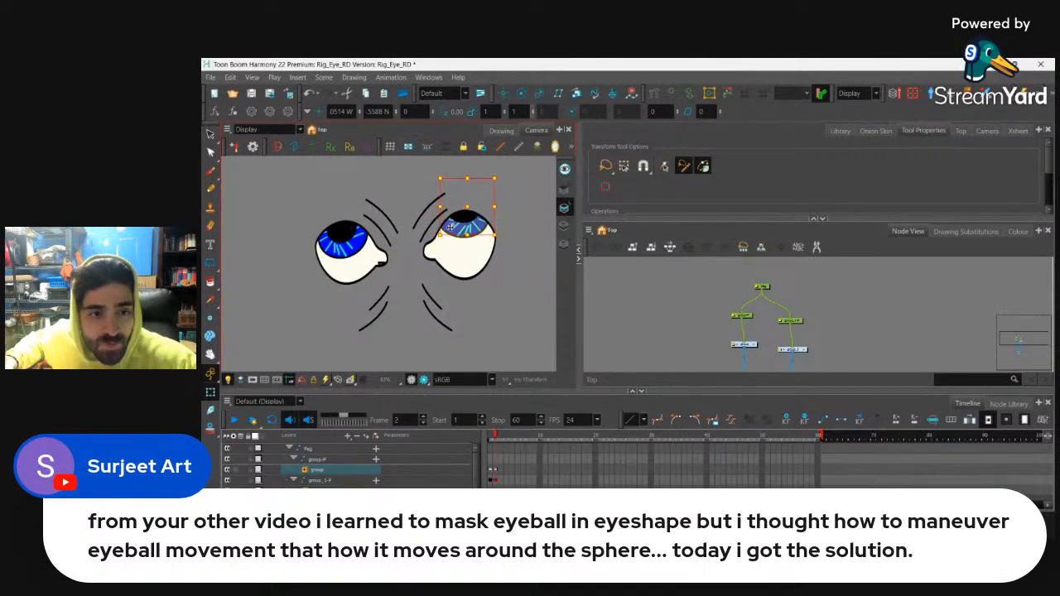
mouse_move(455, 243)
left_mouse_down()
mouse_move(455, 293)
mouse_move(434, 225)
mouse_move(452, 252)
mouse_move(431, 229)
mouse_move(441, 217)
mouse_move(445, 286)
mouse_move(452, 301)
mouse_move(456, 258)
mouse_move(465, 300)
mouse_move(461, 250)
mouse_move(437, 305)
mouse_move(447, 224)
mouse_move(447, 271)
left_mouse_up()
left_click(497, 223)
Lower the white highlight over the original eye's pupil, try moving the iris upward, and undo the iris move
key("2")
key("2")
key("2")
left_click_drag(547, 230, 458, 278)
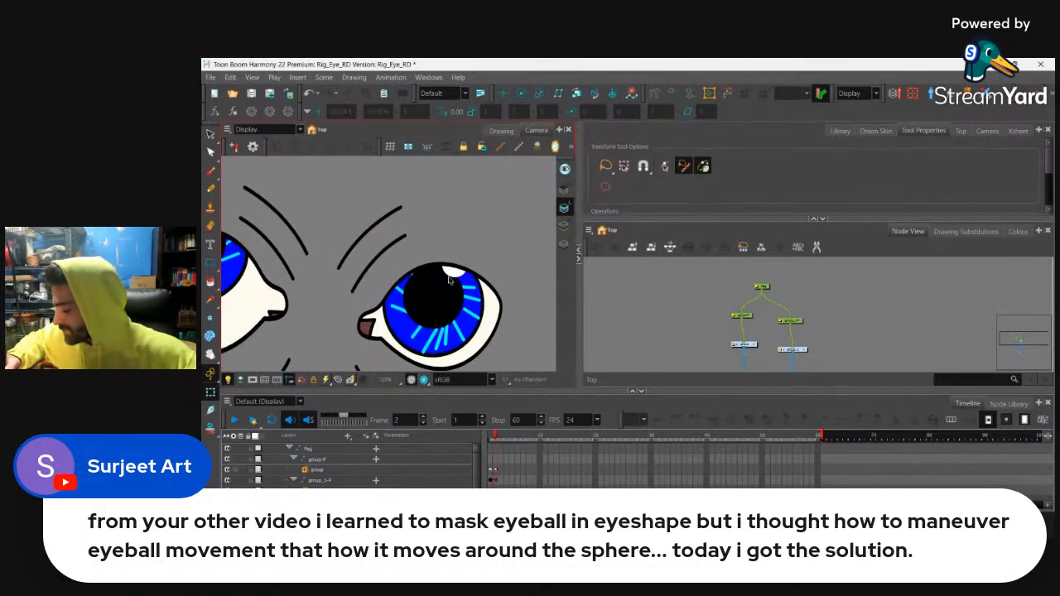
left_click(458, 273)
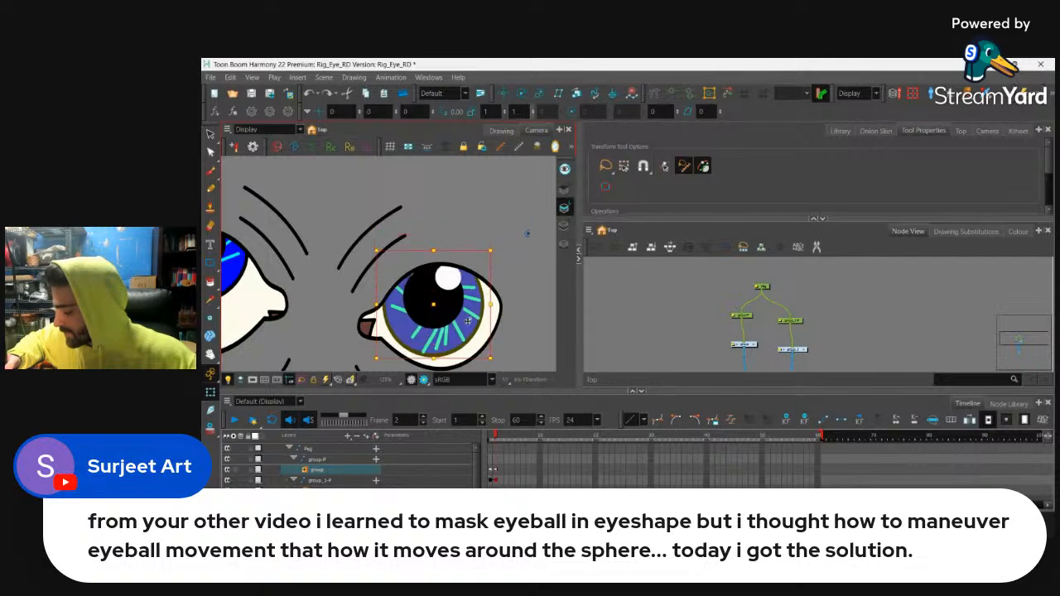
left_click_drag(441, 307, 446, 263)
key("ctrl+z")
key("ctrl+z")
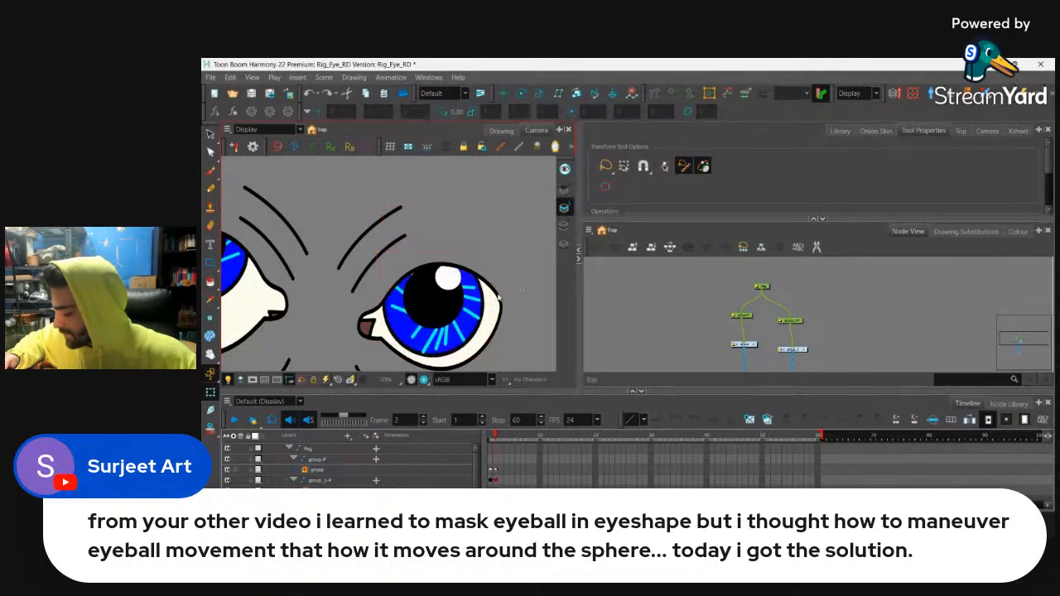
Try further upward moves of the original eye's iris and adjustments to its highlight, and undo them
left_click_drag(427, 315, 457, 266)
key("ctrl+z")
key("ctrl+z")
left_click(467, 275)
left_click(406, 329)
mouse_move(435, 305)
left_mouse_down()
mouse_move(447, 257)
mouse_move(480, 248)
mouse_move(520, 296)
mouse_move(490, 336)
mouse_move(463, 339)
mouse_move(497, 327)
mouse_move(453, 297)
mouse_move(417, 304)
mouse_move(437, 311)
left_mouse_up()
left_click(464, 275)
key("ctrl+z")
key("ctrl+z")
key("ctrl+z")
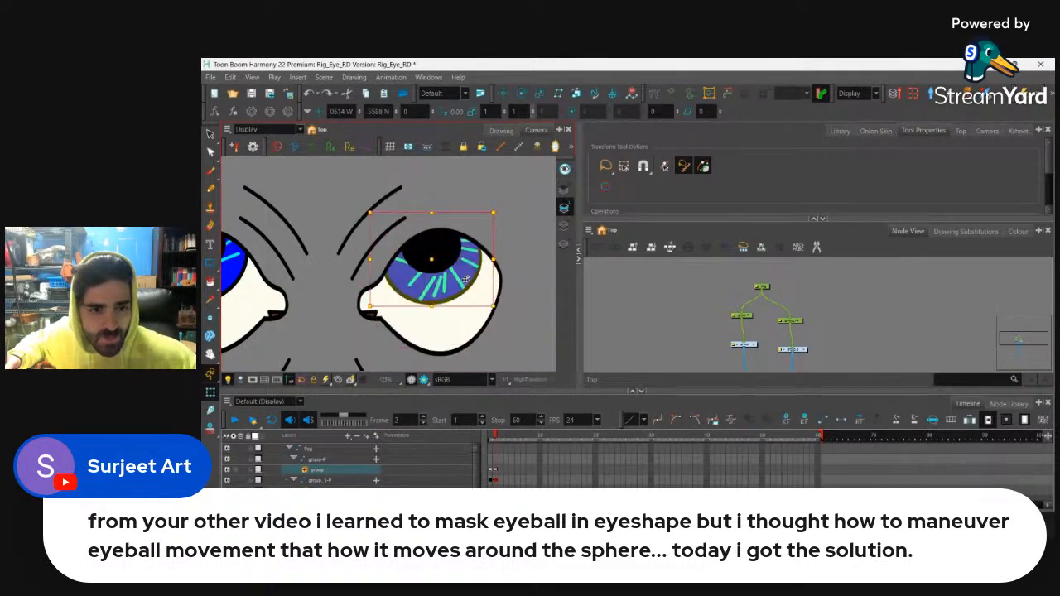
Move the original eye's iris up and outward from the inner corner
key("2")
key("2")
key("2")
left_click(497, 265)
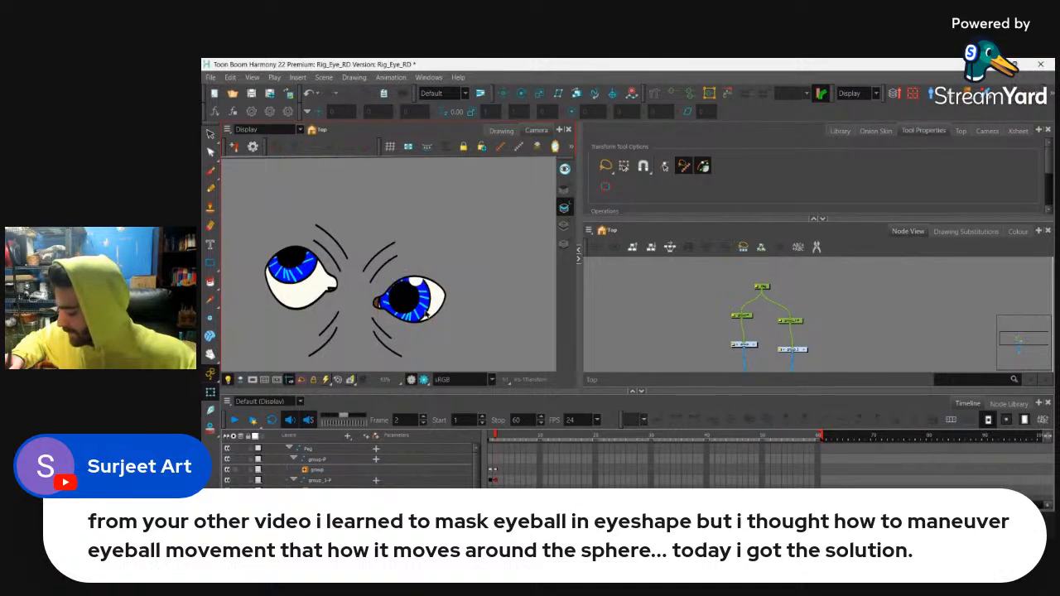
left_click(408, 297)
left_click_drag(408, 297, 429, 255)
key("1")
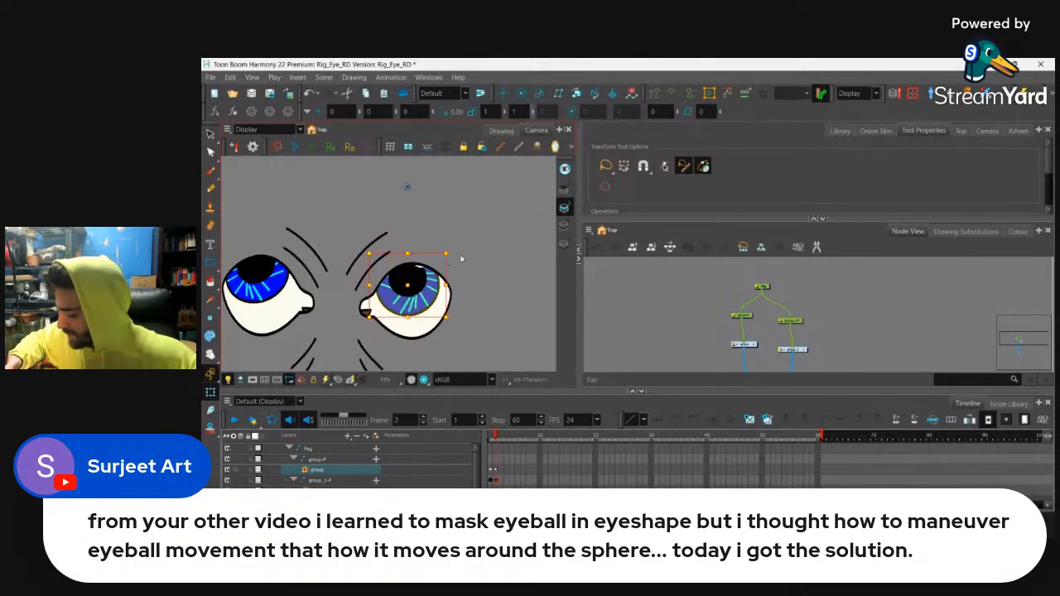
Nudge the white highlight lower on the original eye's raised pupil and reselect the iris
key("1")
left_click(464, 258)
left_click(427, 267)
left_click(467, 258)
left_click(413, 292)
left_click(475, 265)
left_click(420, 277)
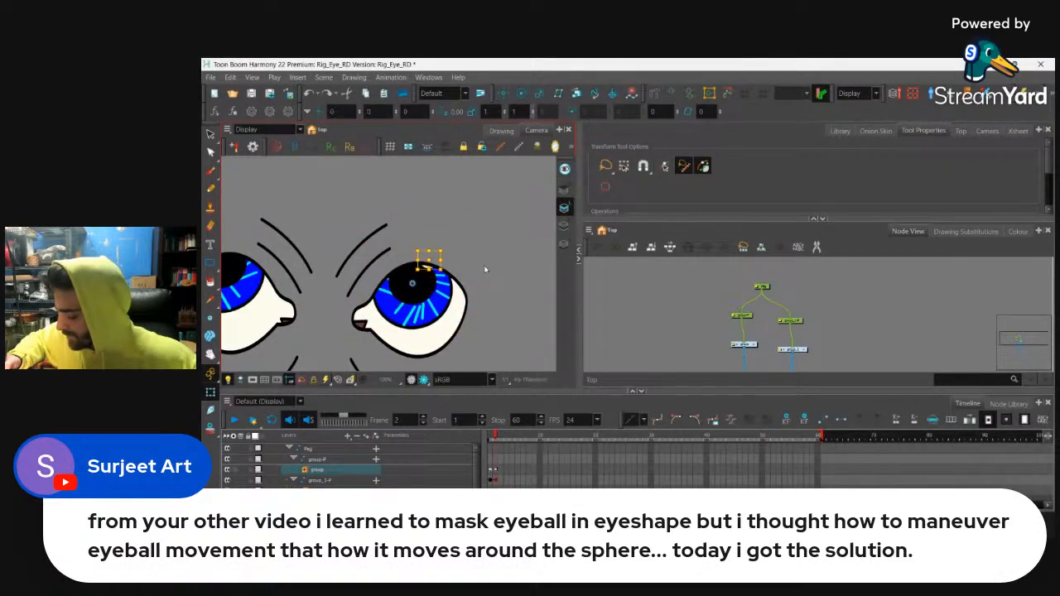
left_click(484, 265)
left_click(443, 301)
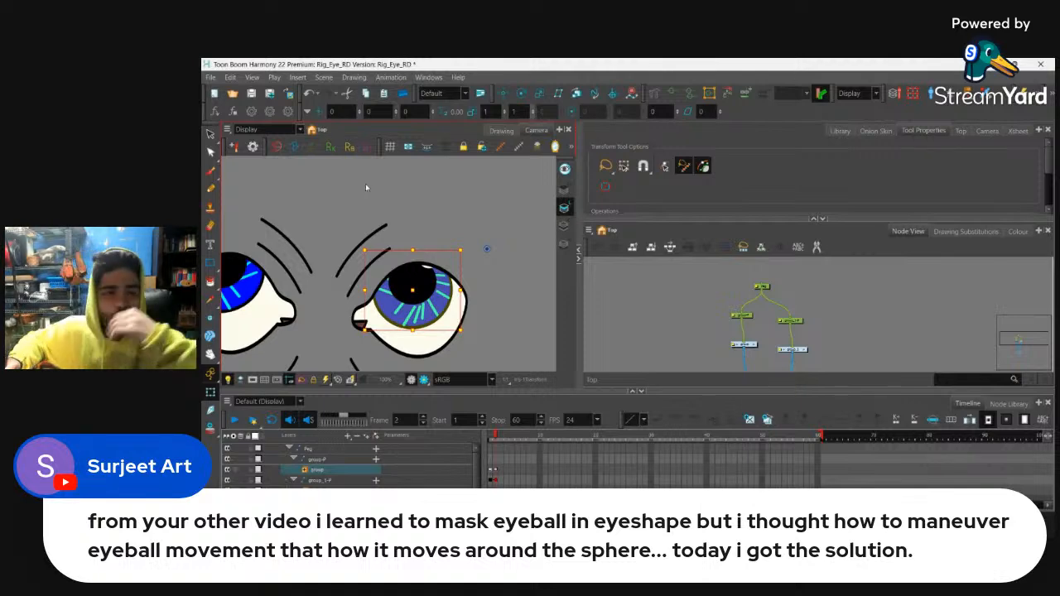
Try moving the original eye's iris down and inward and also up and outward, undoing these and the earlier moves
left_click_drag(412, 286, 397, 331)
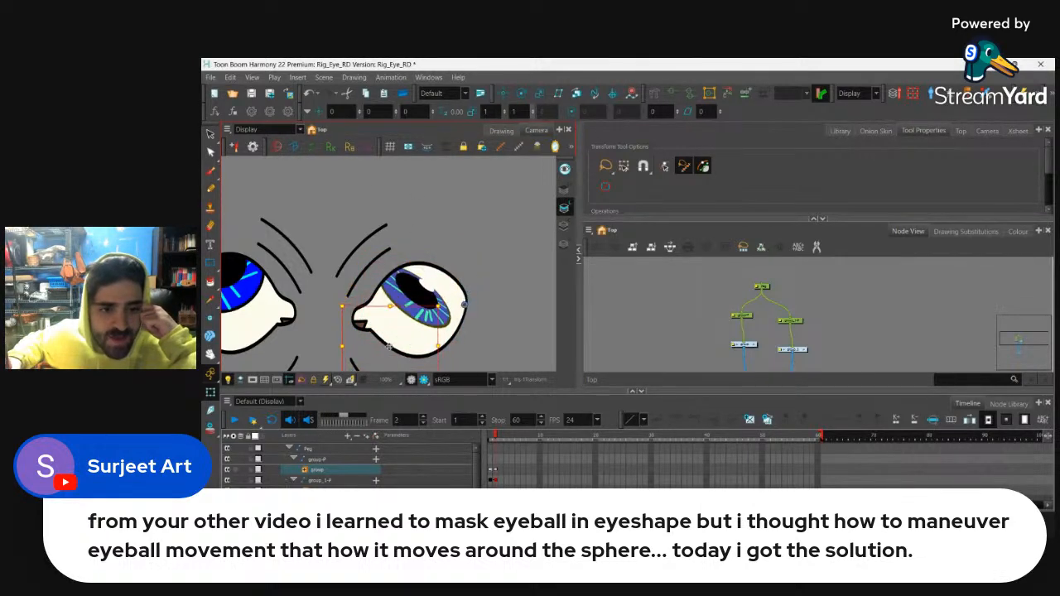
key("ctrl+z")
key("ctrl+z")
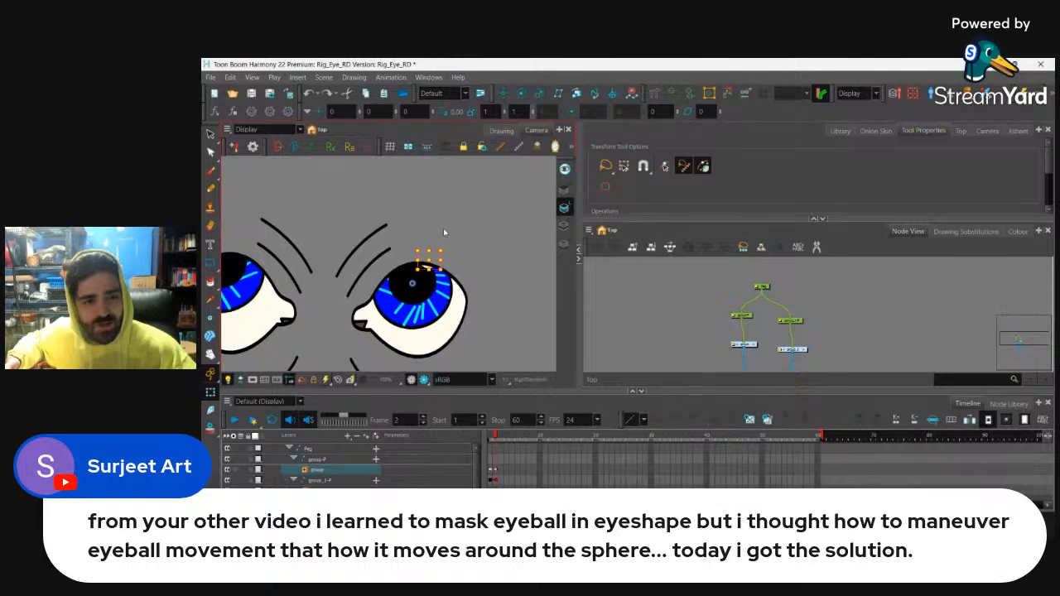
left_click(432, 277)
left_click_drag(411, 299, 449, 224)
key("ctrl+z")
key("ctrl+z")
key("ctrl+z")
key("ctrl+z")
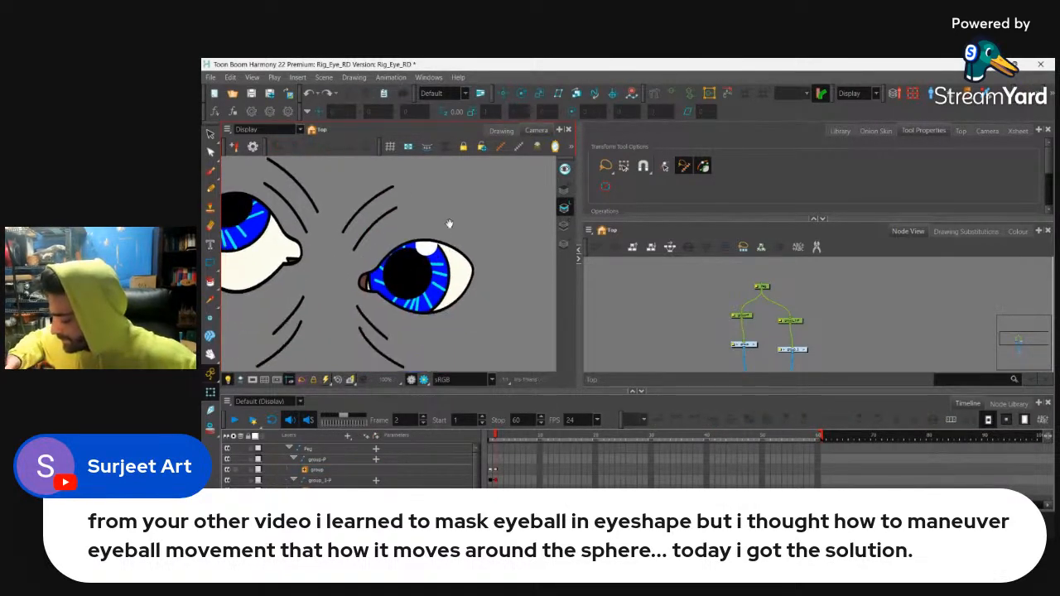
Move the original eye's iris outward to the middle of the eye
mouse_move(410, 274)
left_mouse_down()
mouse_move(422, 300)
mouse_move(416, 245)
mouse_move(412, 276)
mouse_move(422, 284)
mouse_move(403, 289)
mouse_move(434, 280)
mouse_move(412, 300)
mouse_move(426, 285)
mouse_move(414, 276)
mouse_move(429, 277)
mouse_move(420, 290)
mouse_move(466, 259)
mouse_move(430, 248)
mouse_move(412, 322)
mouse_move(433, 244)
mouse_move(433, 282)
mouse_move(418, 243)
mouse_move(431, 302)
mouse_move(410, 314)
mouse_move(426, 308)
mouse_move(411, 298)
mouse_move(418, 265)
mouse_move(402, 289)
mouse_move(417, 274)
mouse_move(433, 282)
mouse_move(421, 278)
mouse_move(426, 251)
mouse_move(474, 216)
mouse_move(467, 254)
left_mouse_up()
key("1")
key("1")
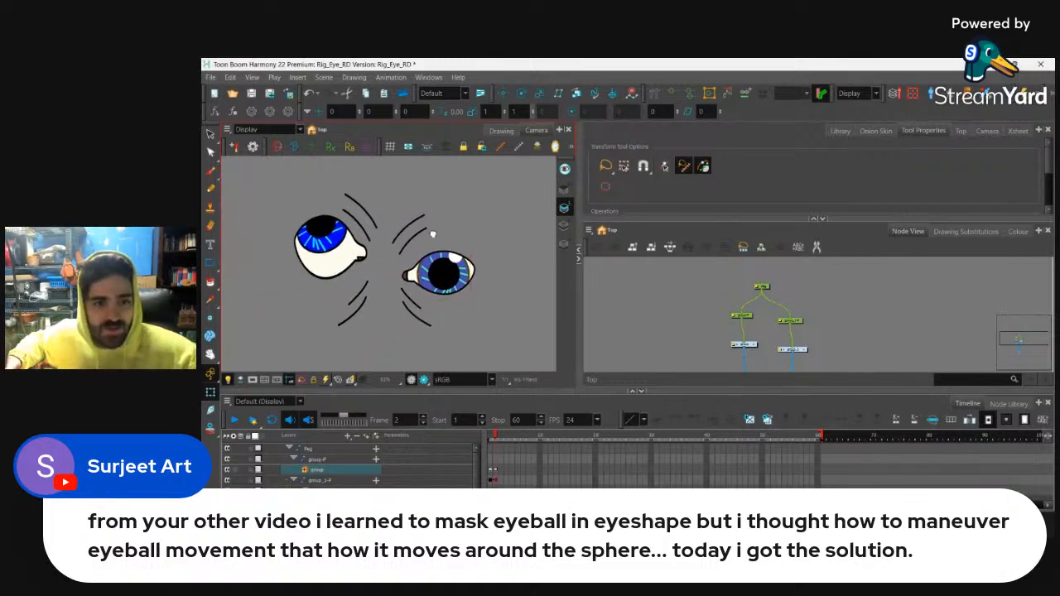
Try lowering the mirrored eye's iris, and undo it together with the original eye's last iris move
key("2")
key("2")
key("2")
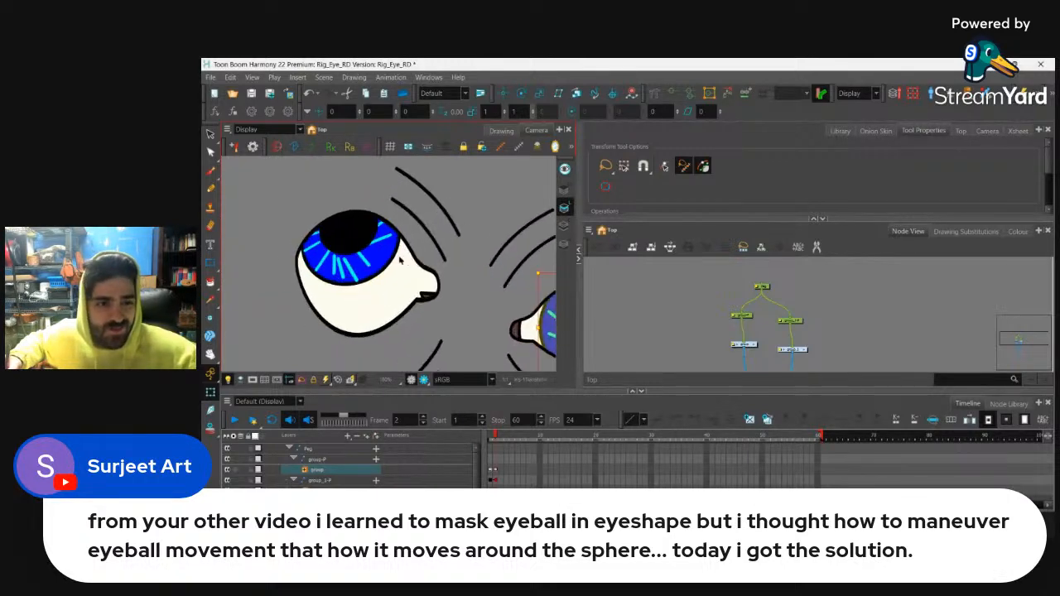
mouse_move(388, 255)
left_mouse_down()
mouse_move(392, 321)
mouse_move(382, 275)
left_mouse_up()
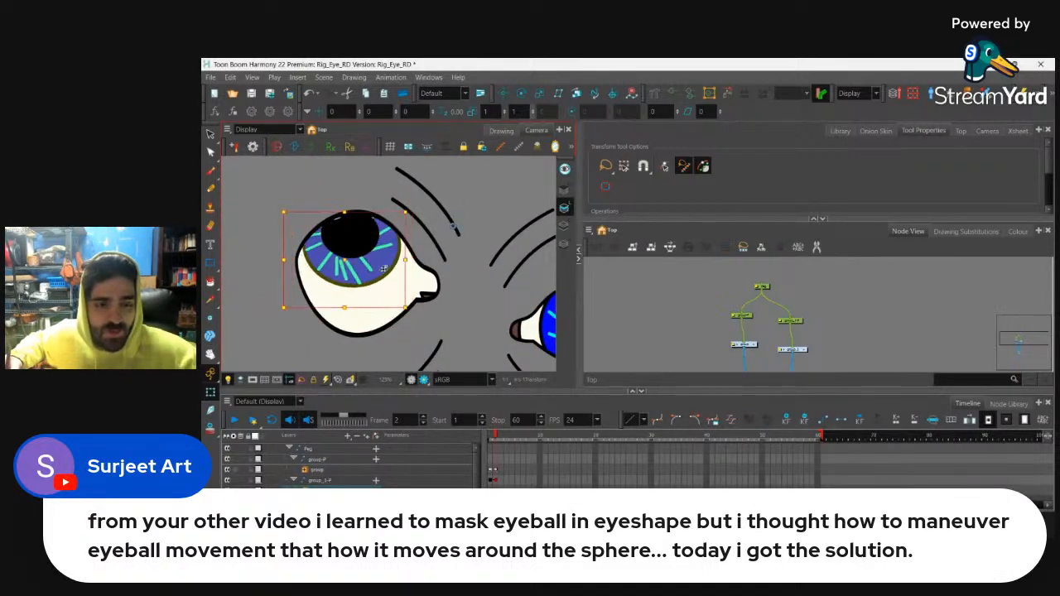
key("ctrl+z")
key("ctrl+z")
key("ctrl+z")
left_click(384, 256)
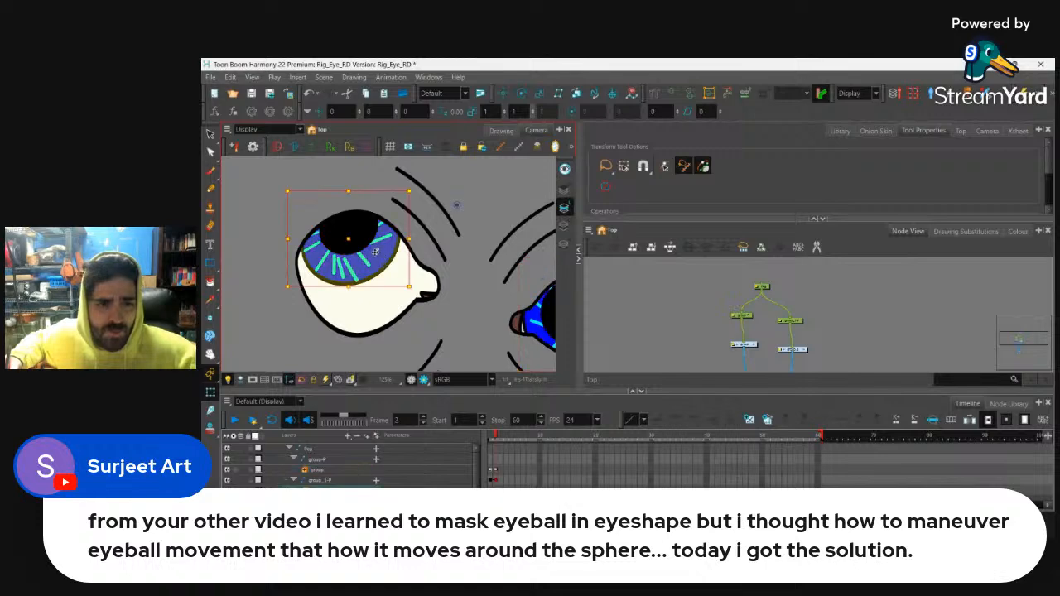
Move the mirrored eye's iris down and outward to test how its shape deforms
left_click_drag(356, 245, 329, 286)
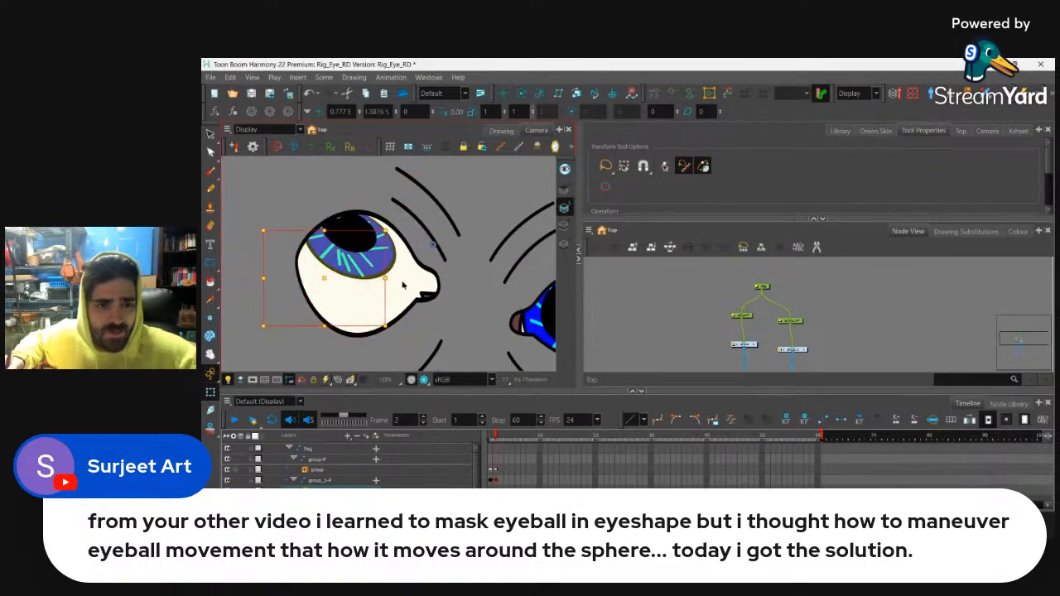
scroll(405, 280, "down", 1)
left_click_drag(409, 269, 299, 248)
scroll(347, 261, "up", 1)
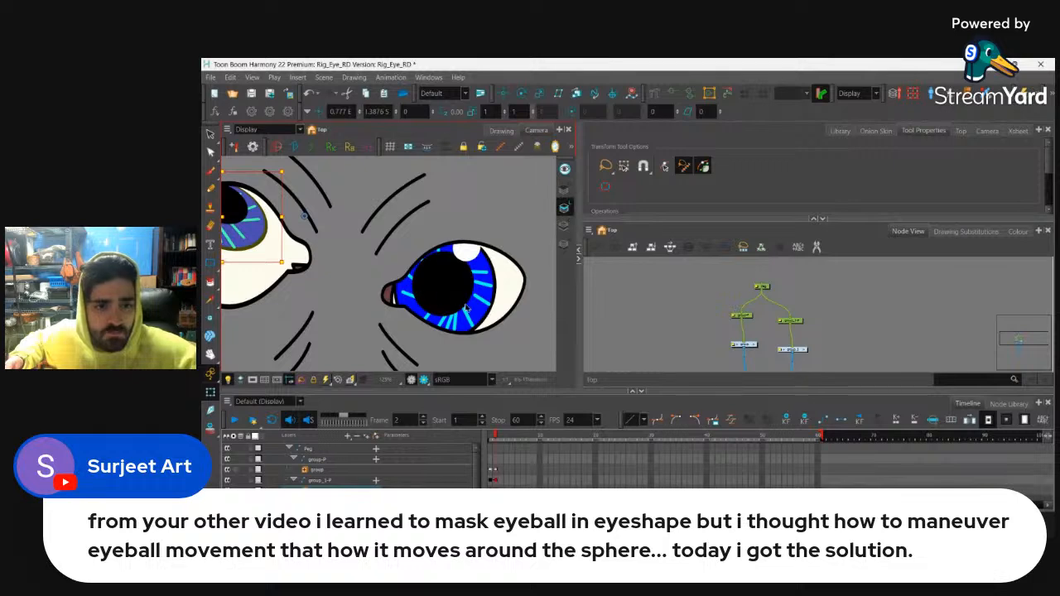
Sweep the original eye's iris to the outer corner and back to the inner corner
left_click_drag(470, 310, 485, 290)
left_click_drag(528, 263, 519, 314)
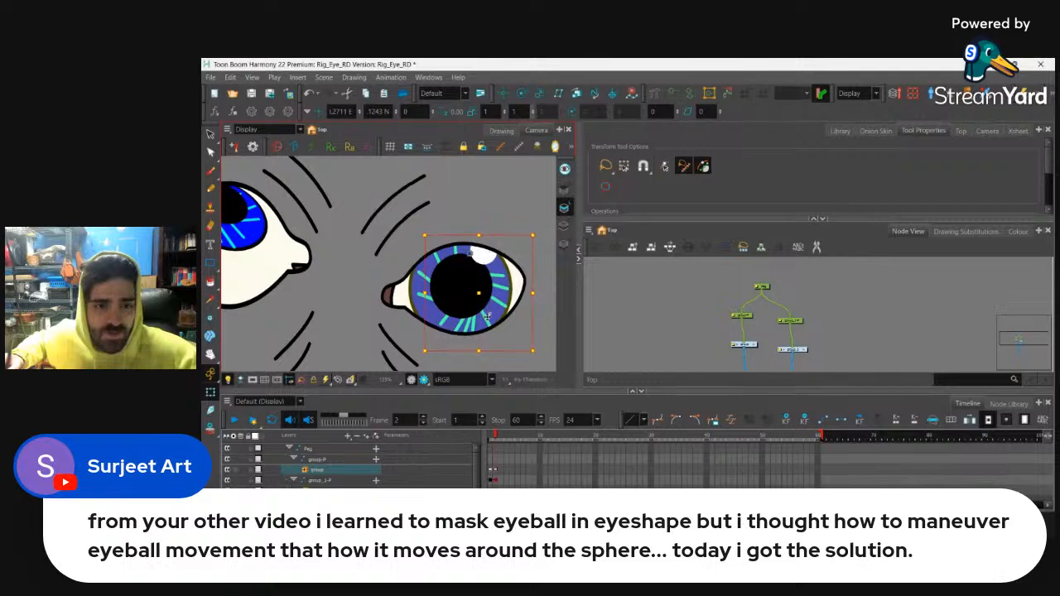
left_click_drag(557, 272, 467, 272)
left_click_drag(448, 308, 461, 286)
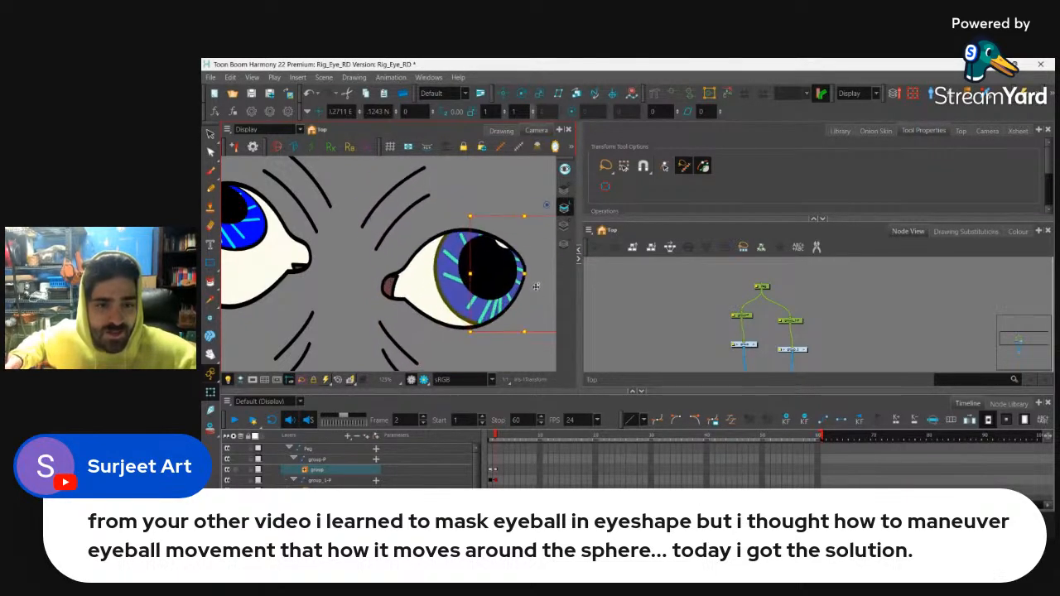
left_click_drag(535, 285, 433, 294)
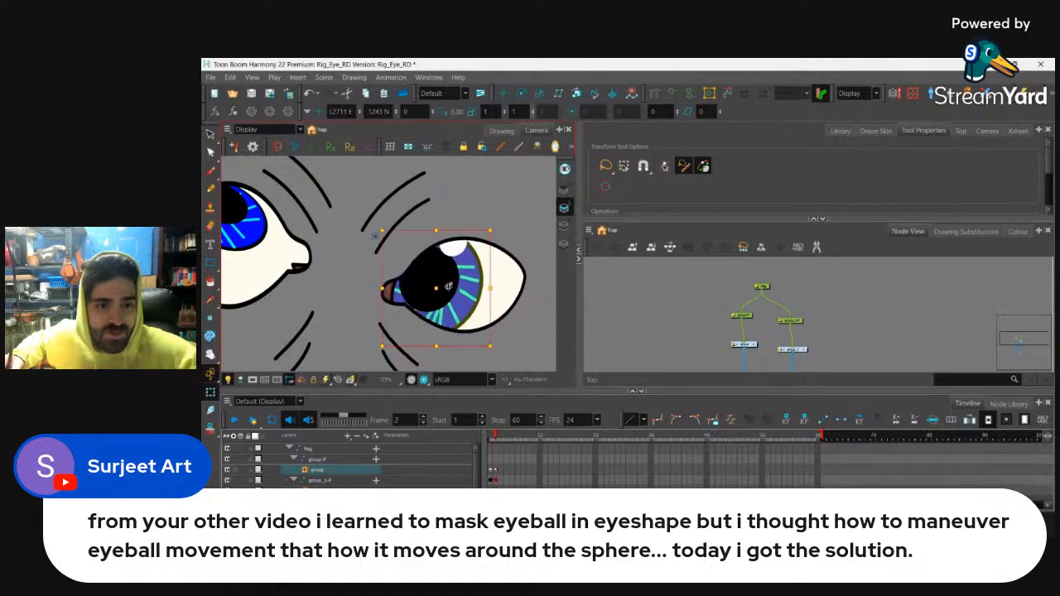
Bring the mirrored eye's iris to its inner corner so both eyes look inward, undoing stray moves
left_click_drag(530, 303, 541, 279)
left_click(335, 239)
mouse_move(329, 237)
left_mouse_down()
mouse_move(323, 341)
mouse_move(346, 260)
mouse_move(340, 273)
mouse_move(333, 248)
left_mouse_up()
key("ctrl+z")
key("ctrl+z")
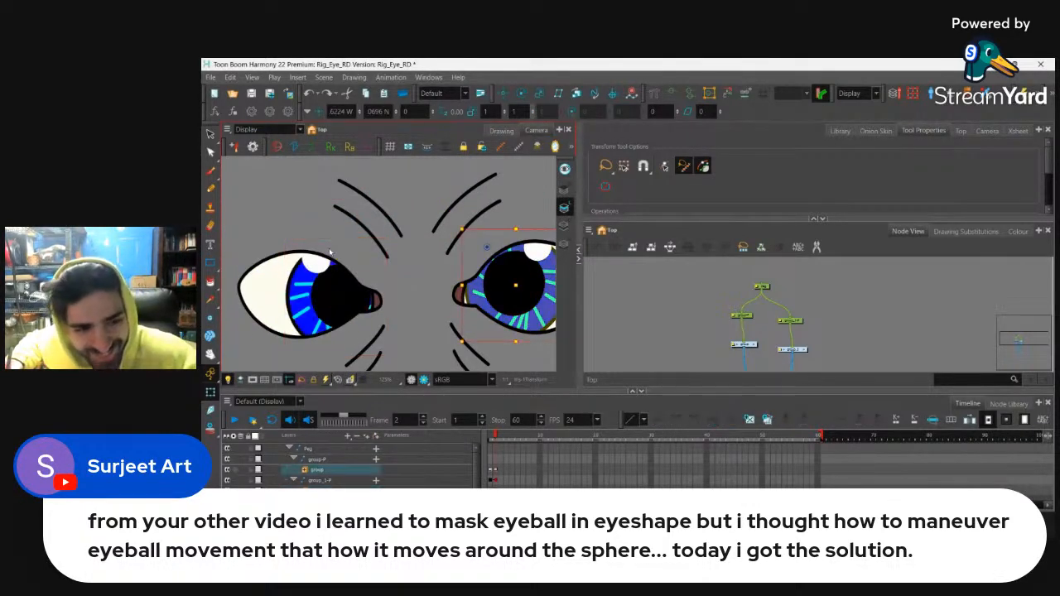
scroll(331, 237, "down", 3)
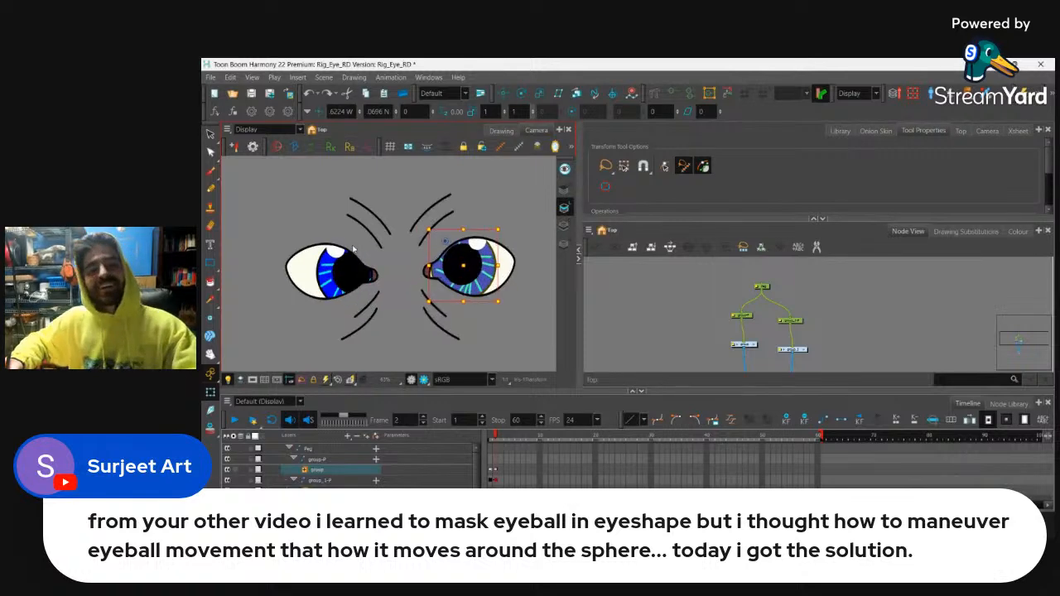
scroll(367, 262, "down", 2)
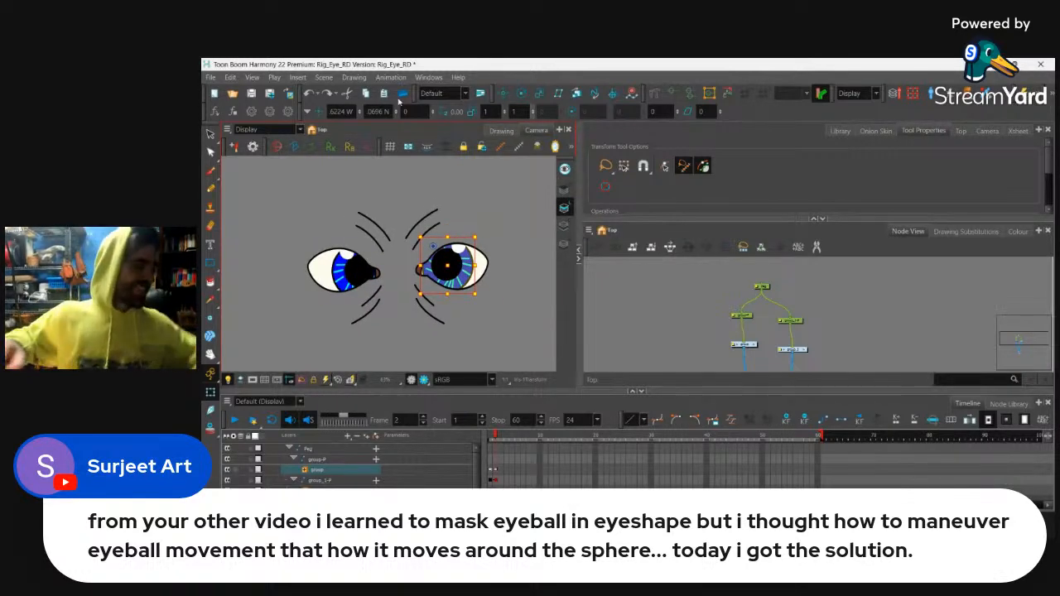